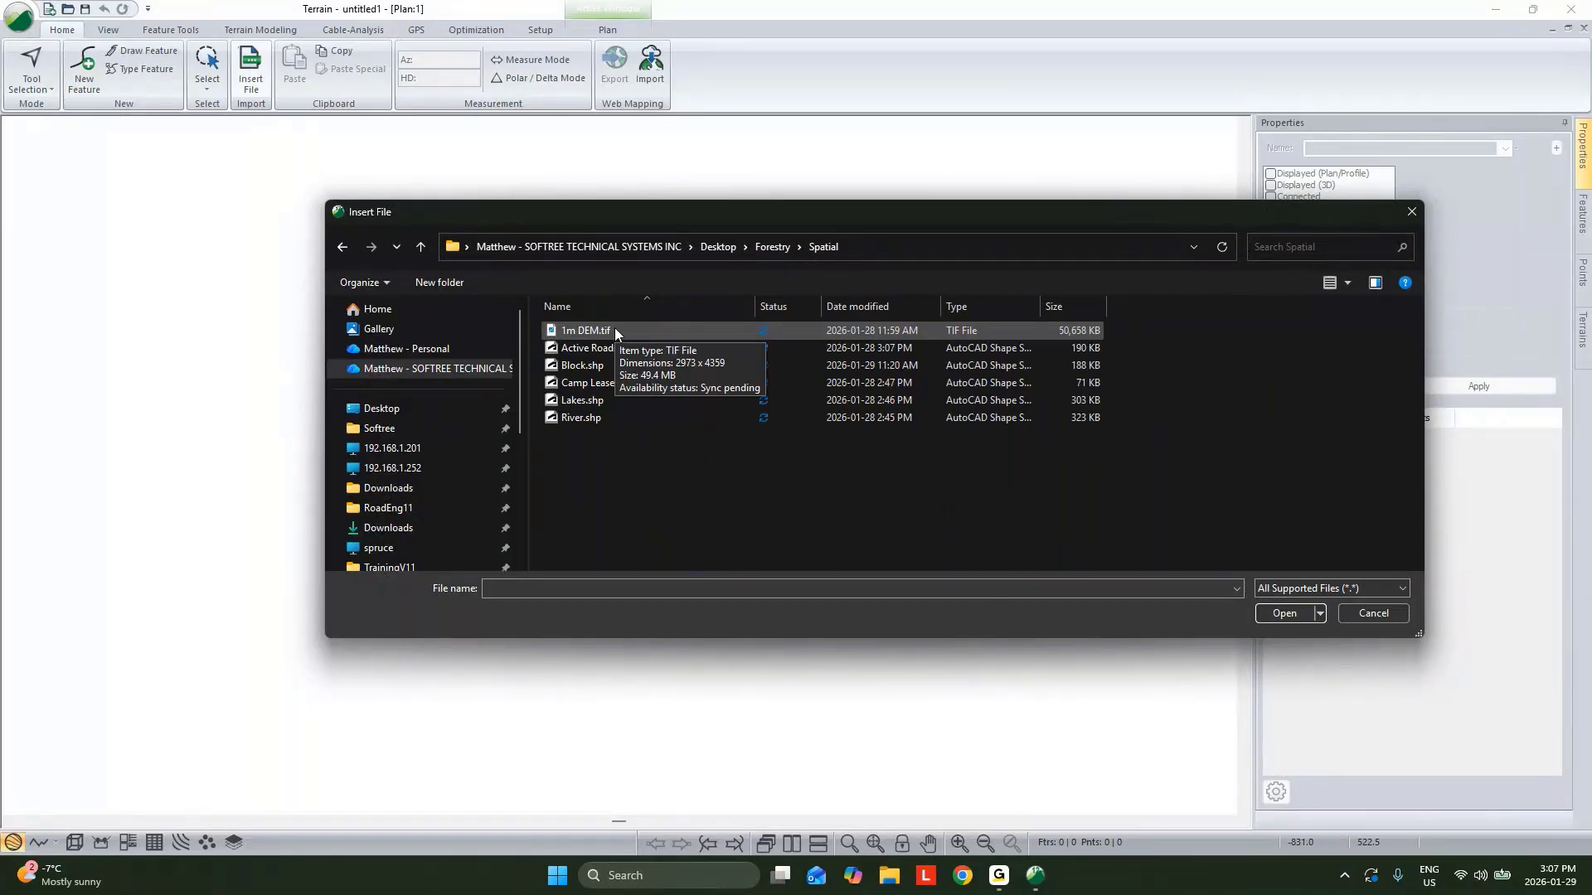
Import the 1m DEM.tif file as a Raster DEM, setting the Create 3D Model option in the DEM import options.
left_click(614, 330)
left_click(1284, 612)
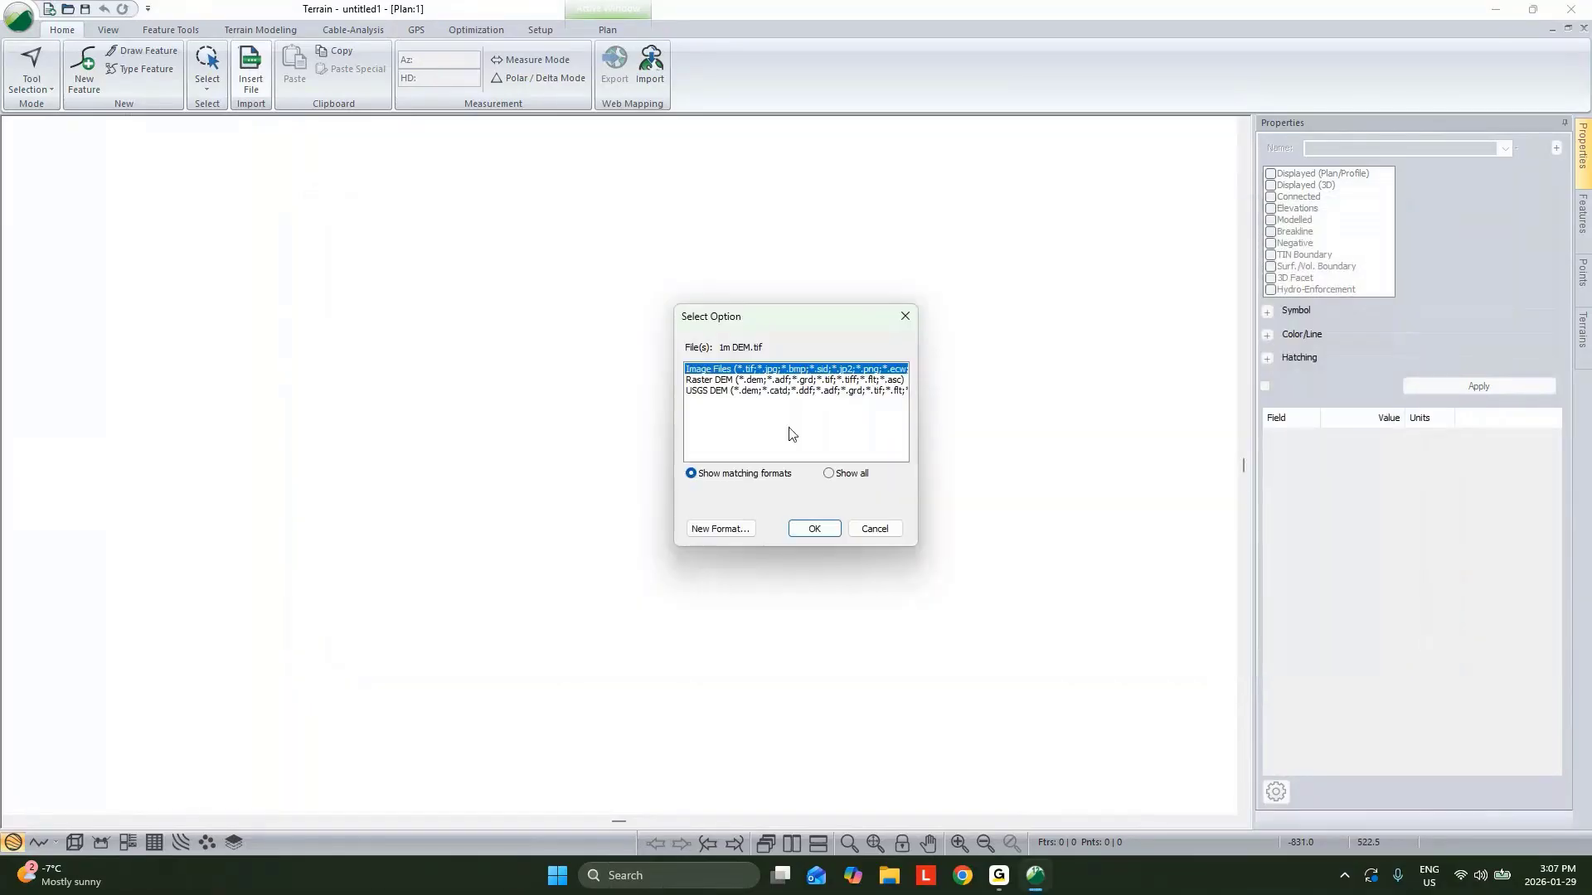
left_click(753, 381)
left_click(814, 528)
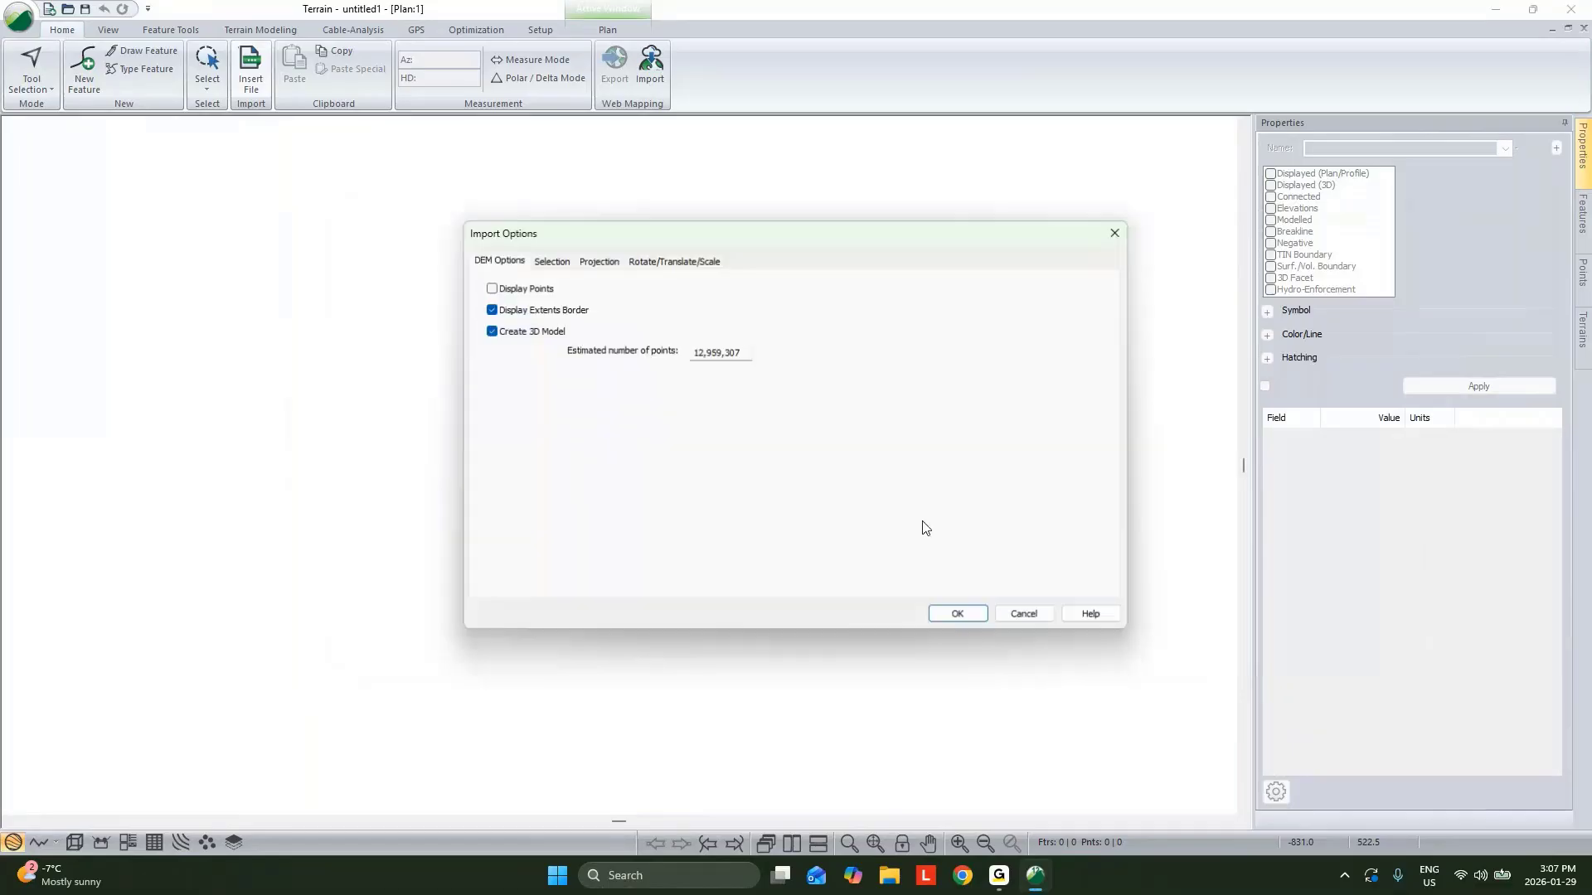
left_click(513, 331)
left_click(959, 616)
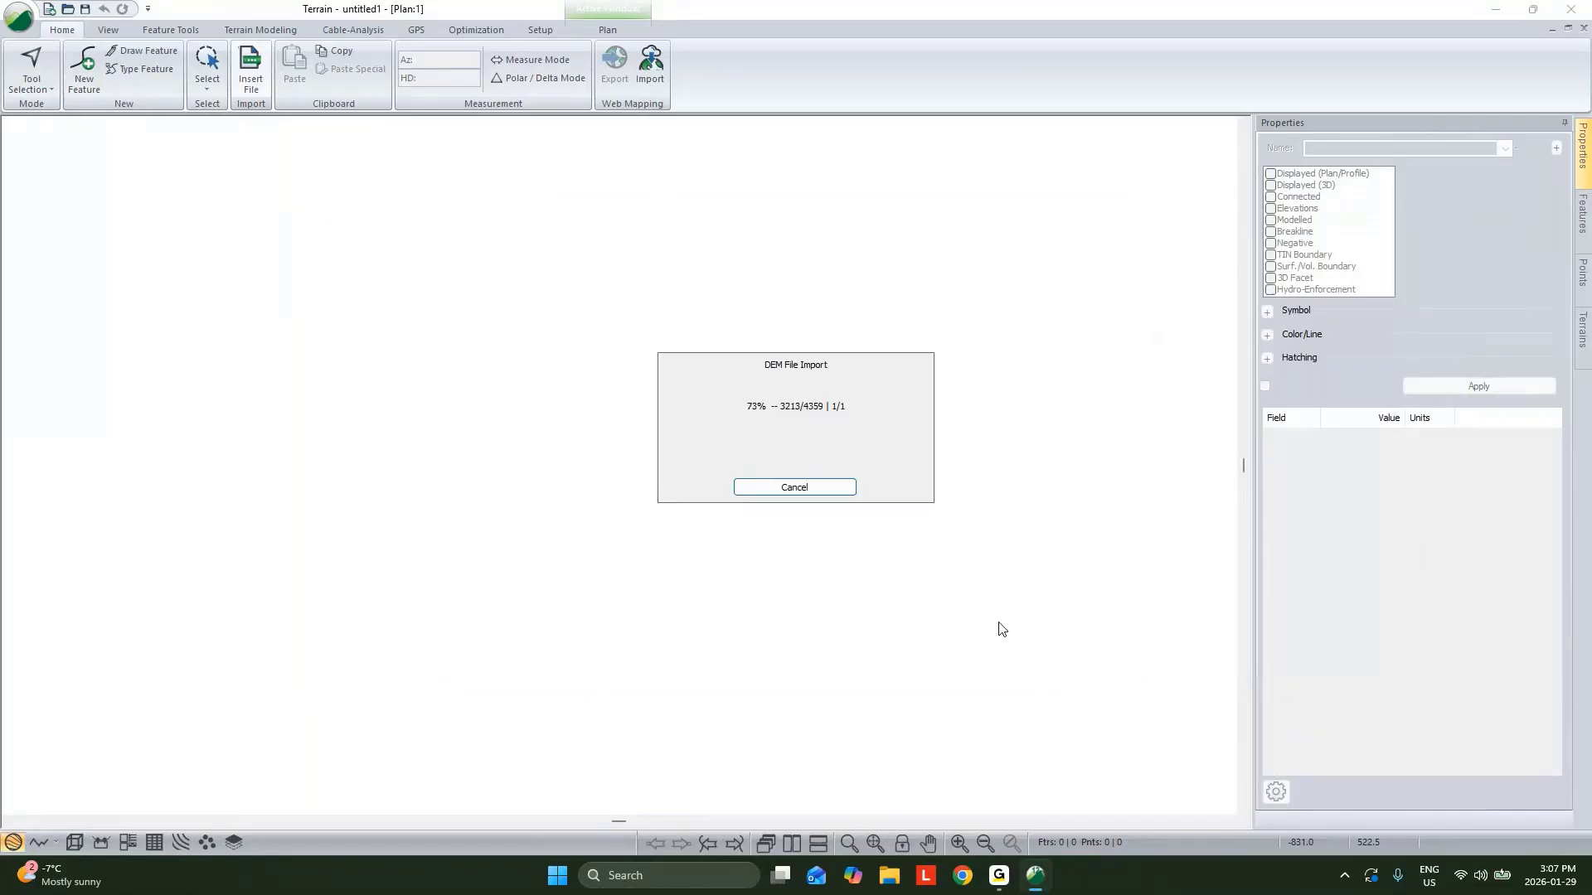
Generate the terrain TIN from the DEM with both major and minor contours turned off.
middle_click_drag(980, 513, 687, 651)
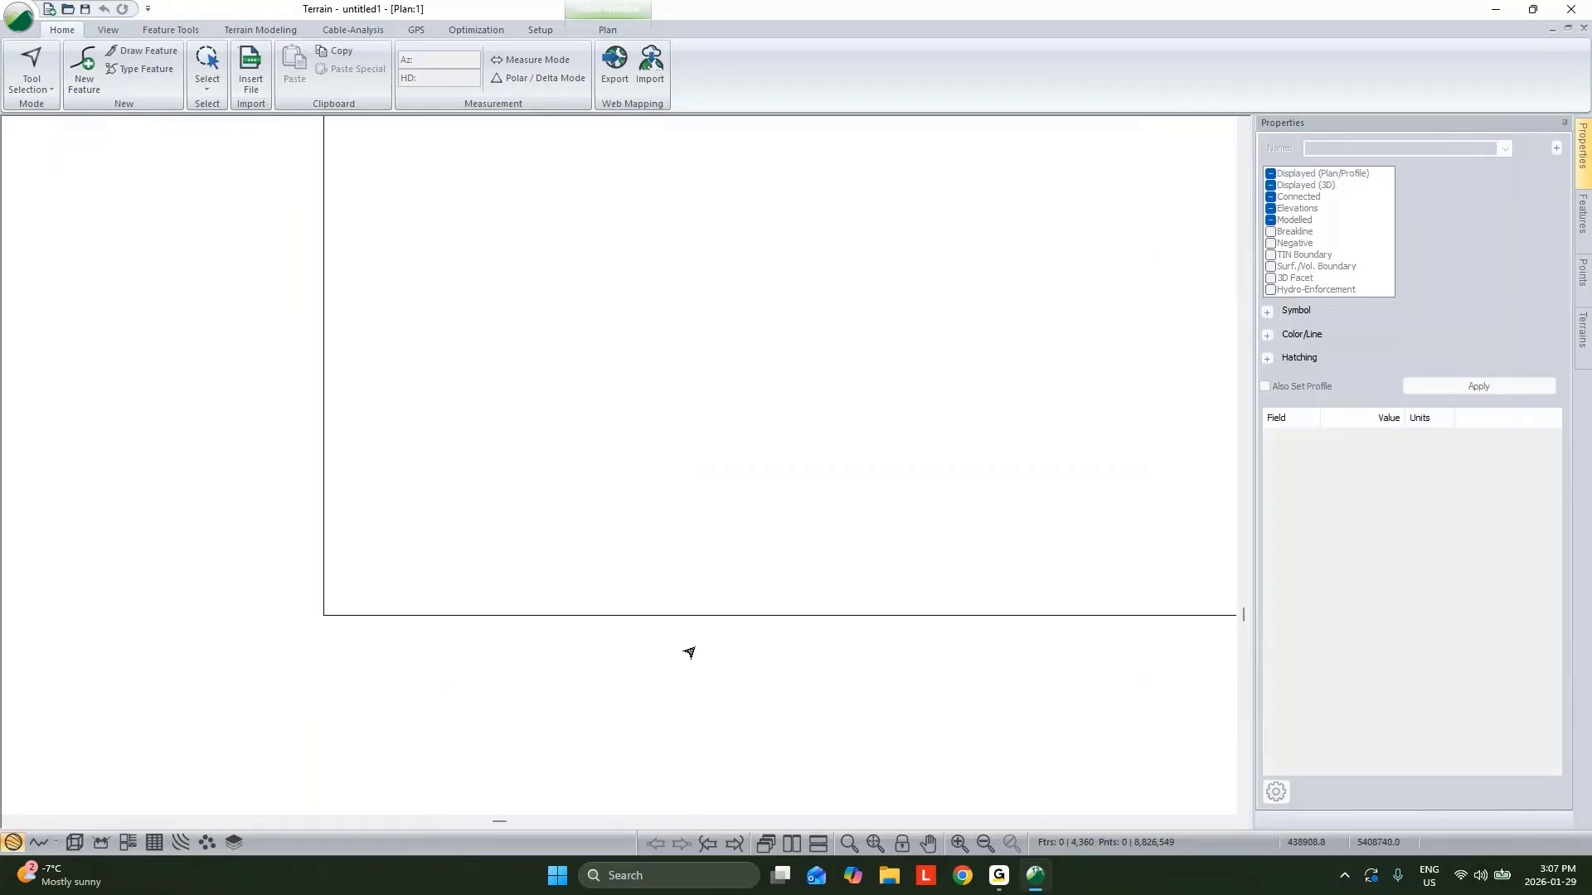
scroll(676, 648, "down", 1)
middle_click_drag(909, 498, 697, 616)
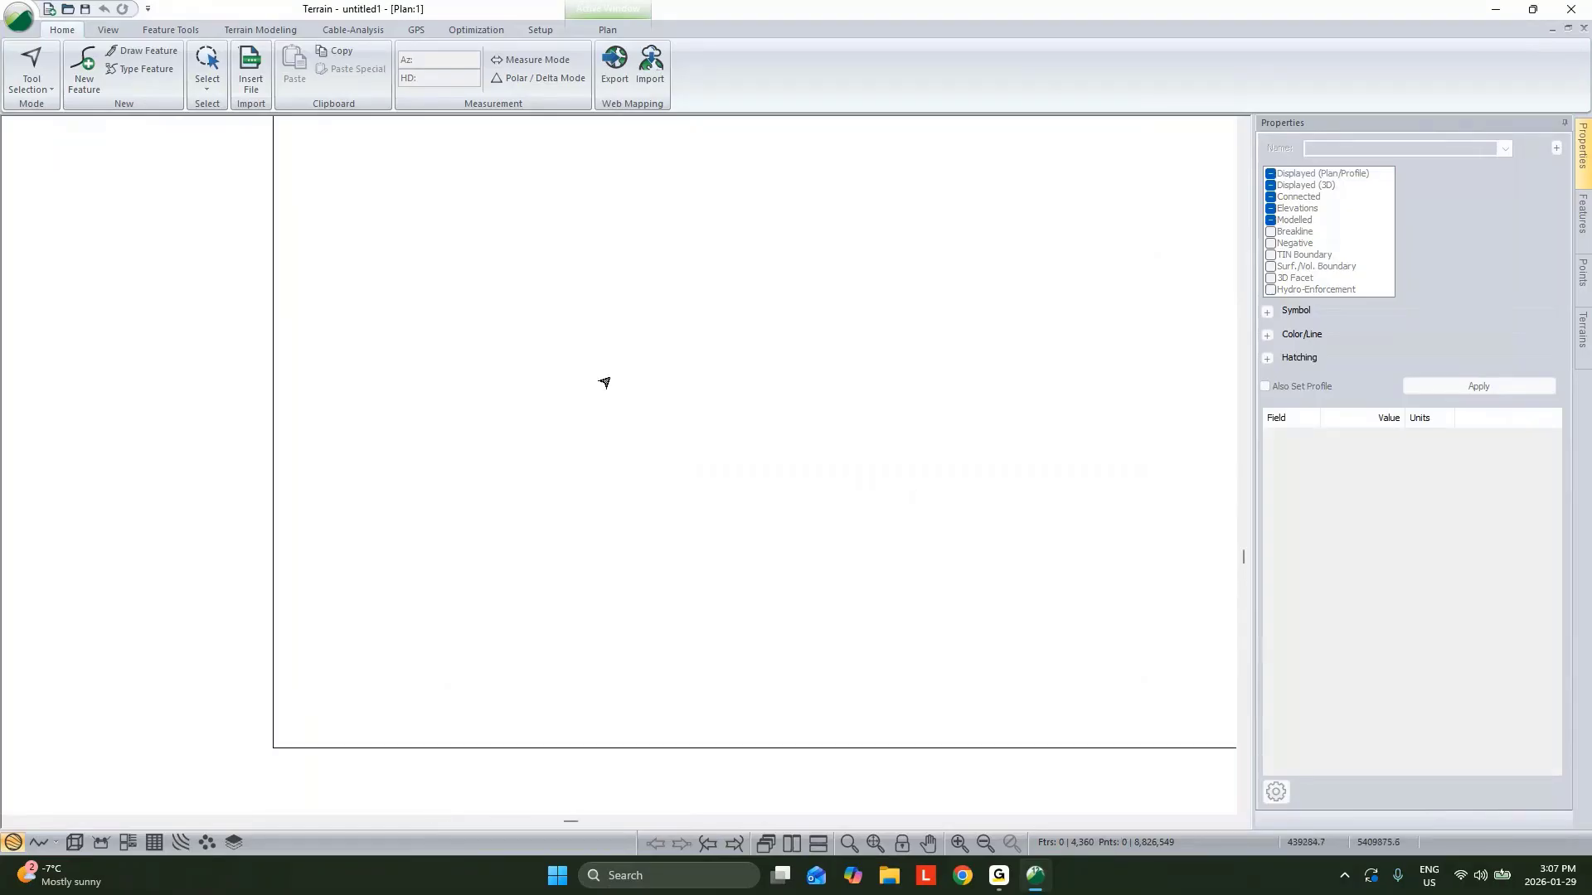
left_click(259, 30)
left_click(27, 63)
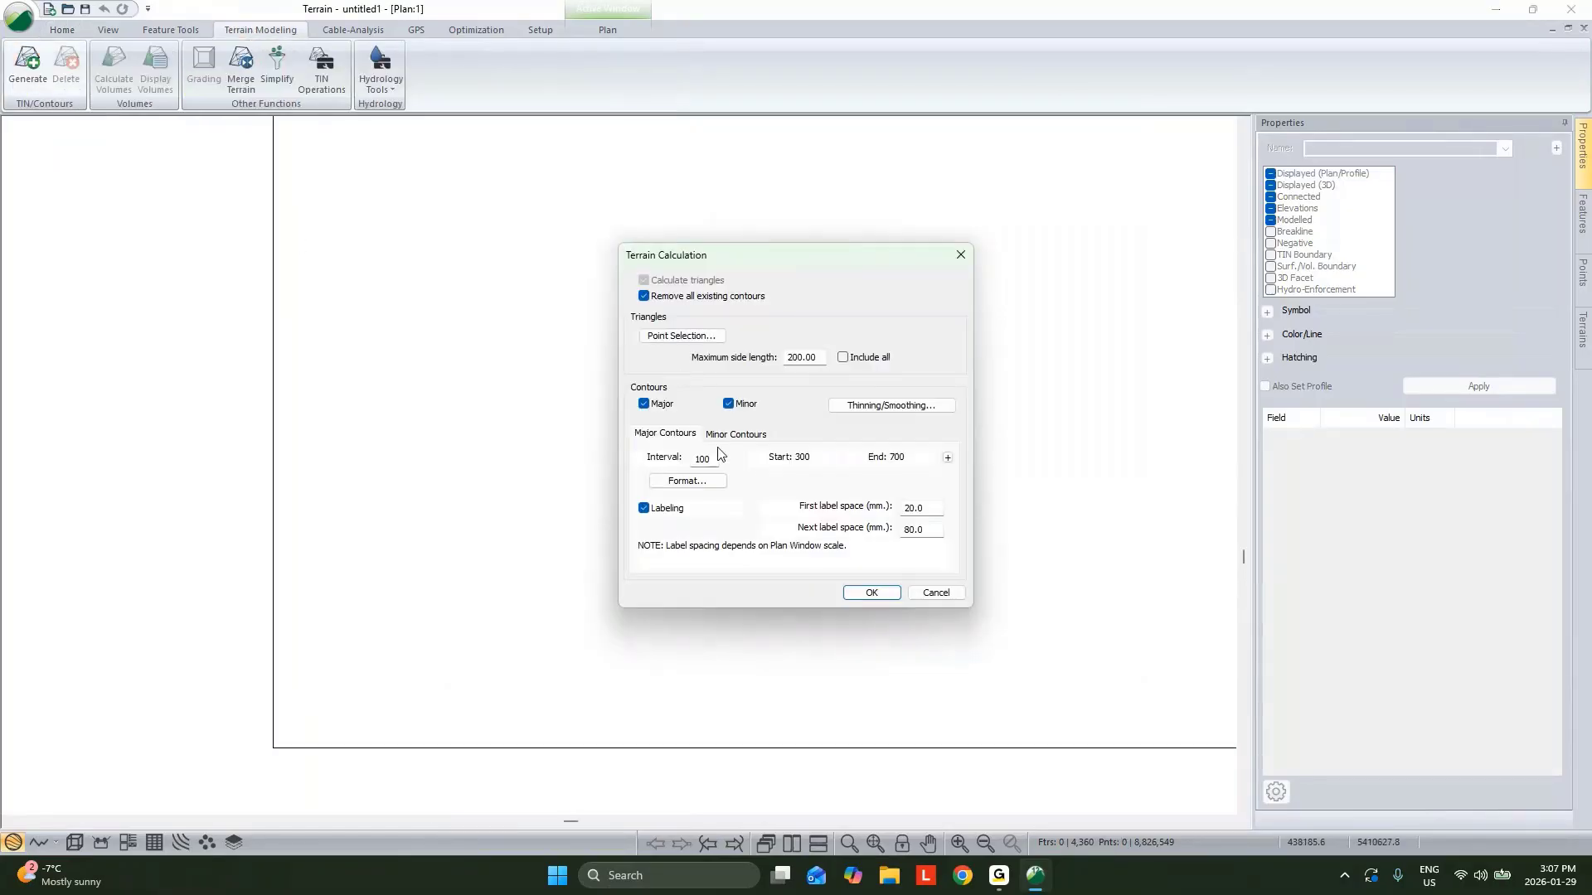
left_click(643, 404)
left_click(729, 405)
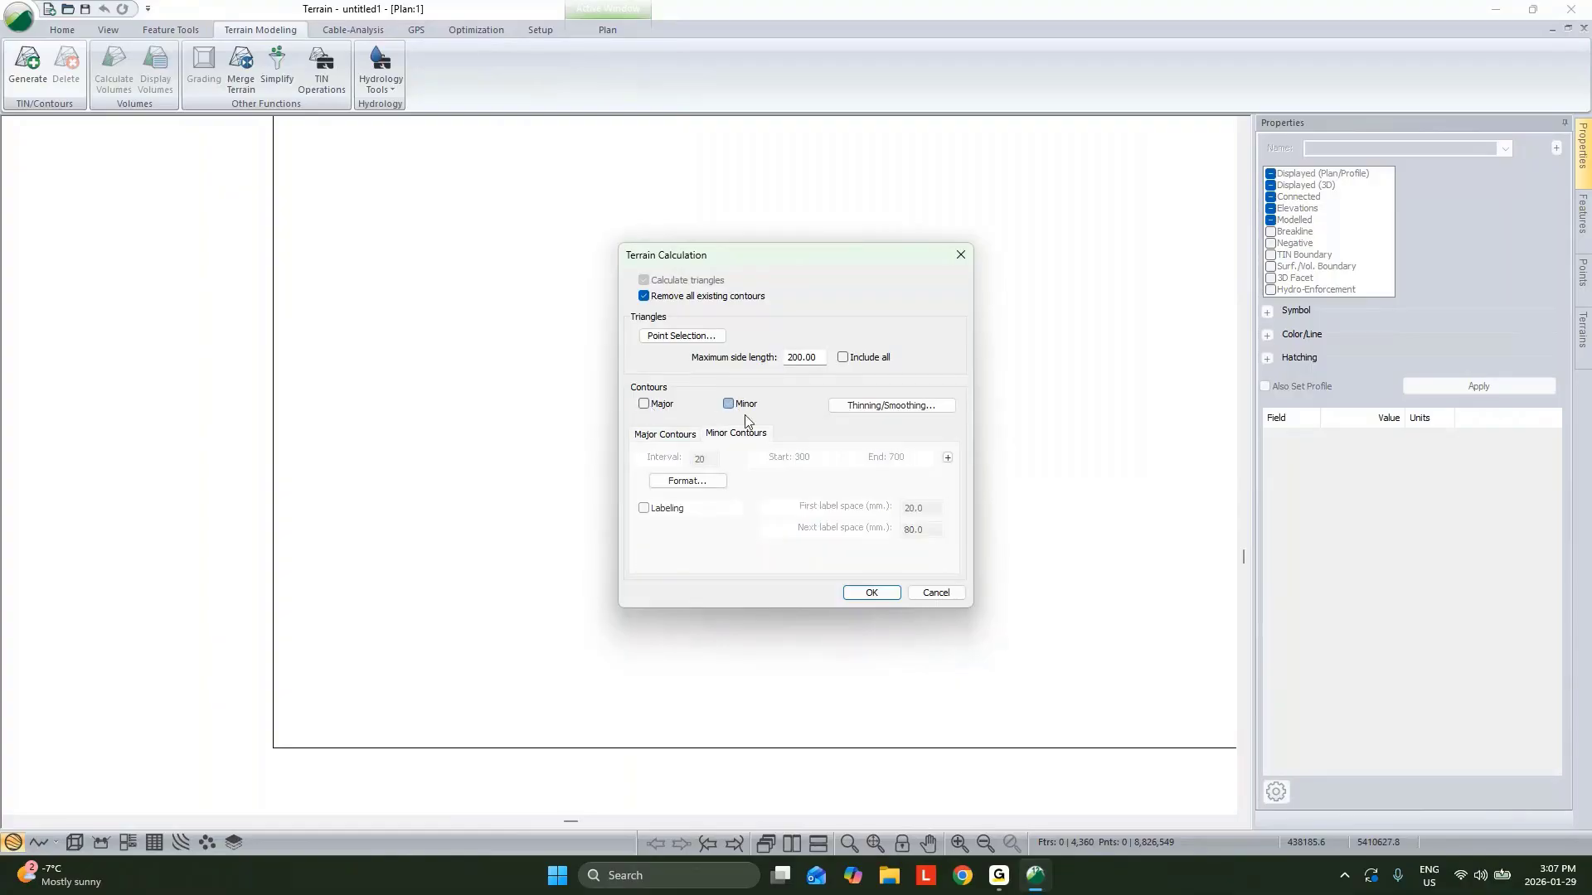
left_click(896, 594)
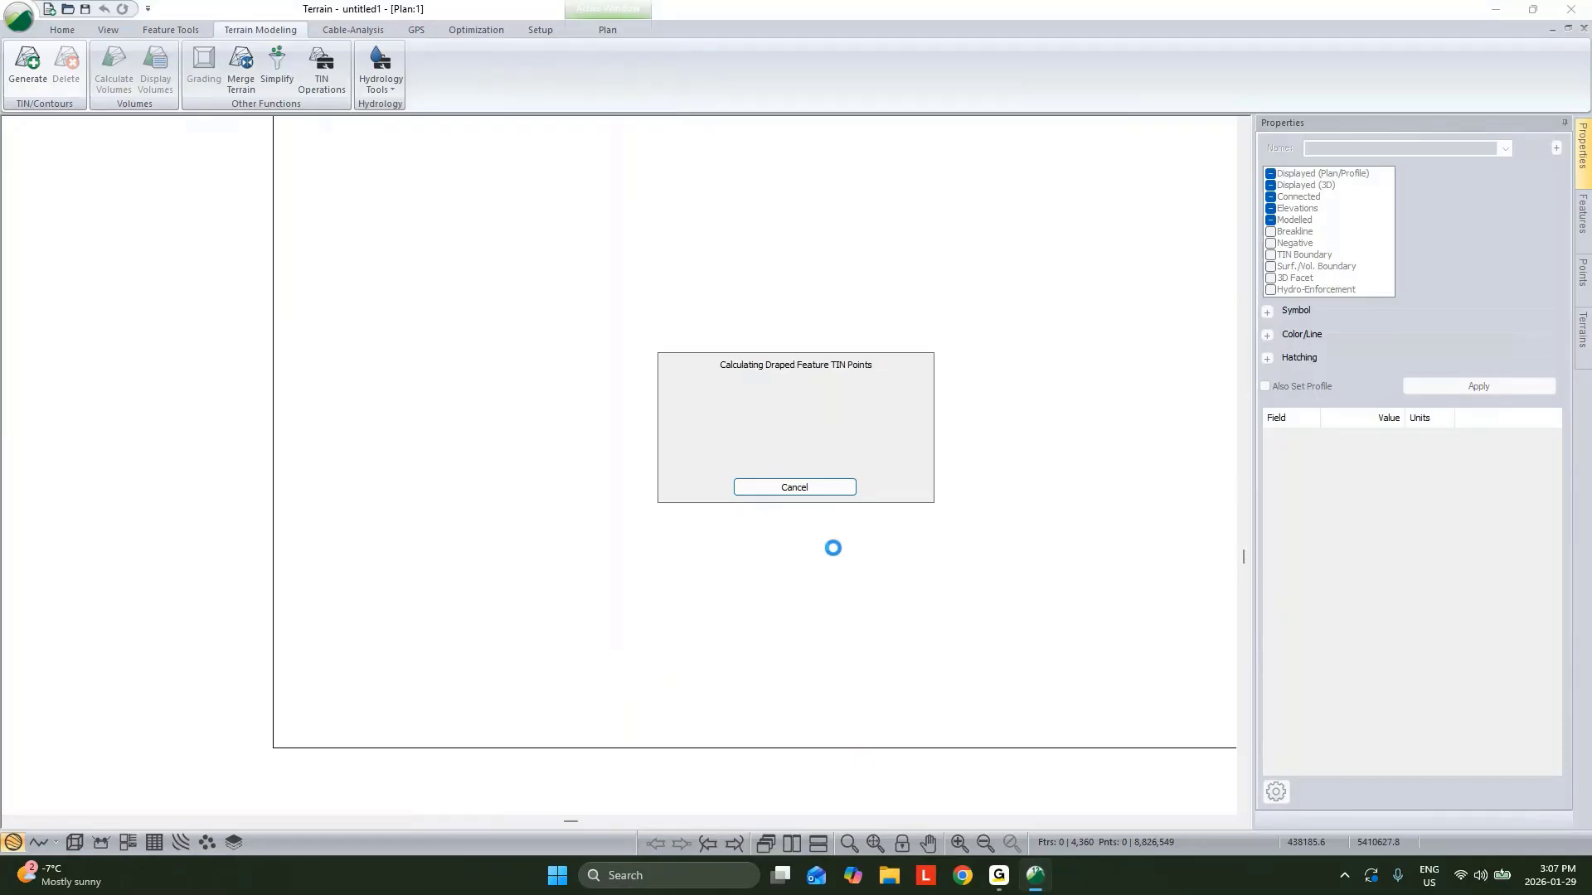
Switch to the 3D view and orbit around the generated terrain model to inspect it.
left_click(74, 842)
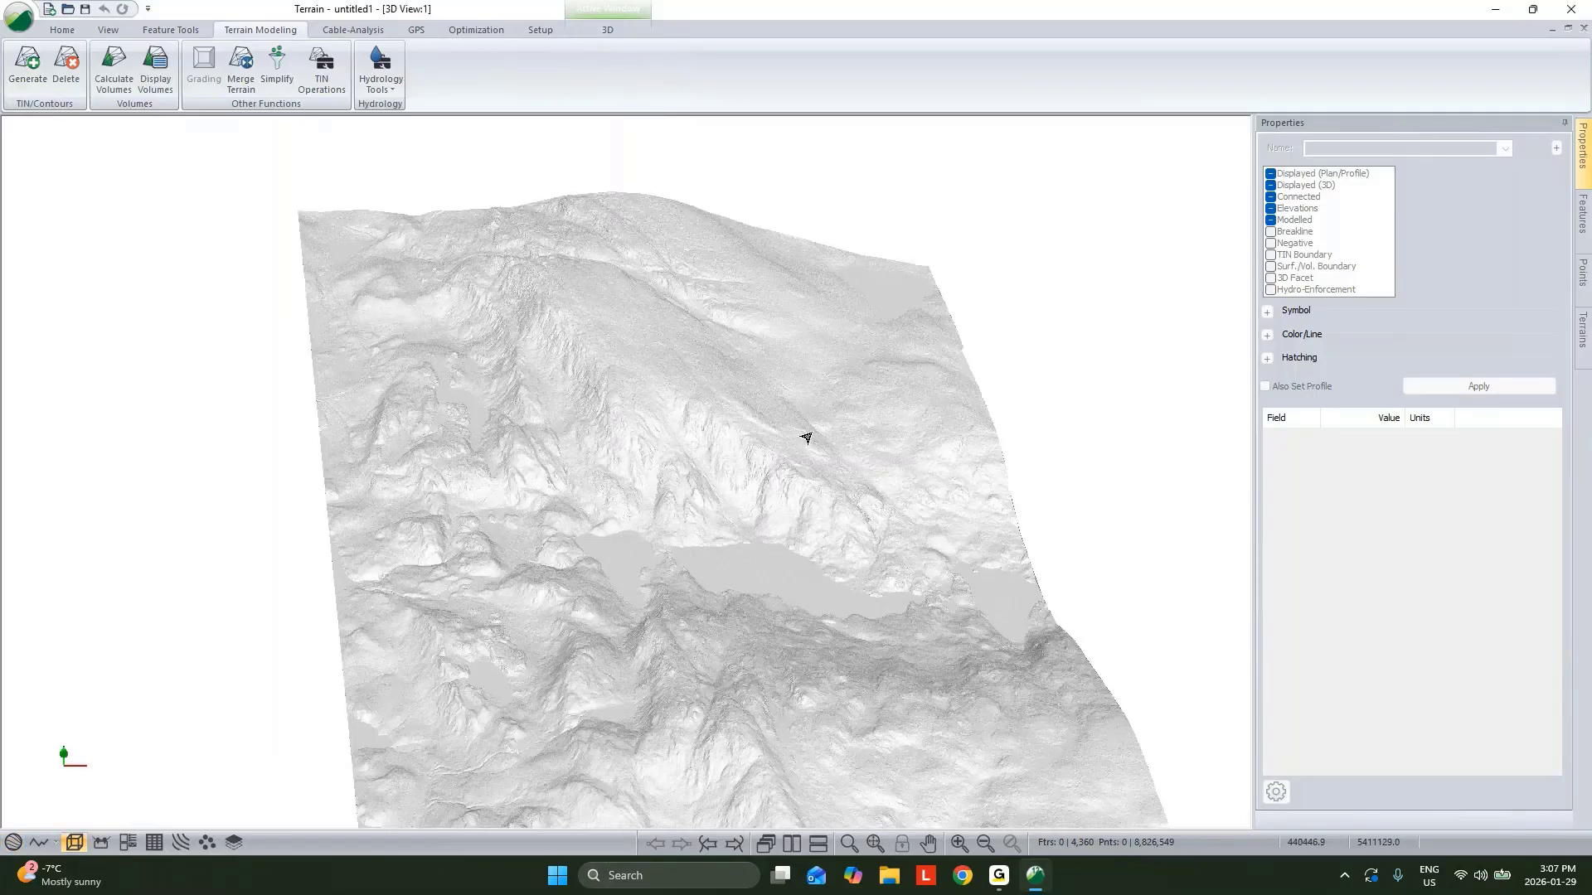
mouse_move(807, 438)
left_mouse_down()
mouse_move(556, 585)
mouse_move(611, 533)
mouse_move(444, 532)
left_mouse_up()
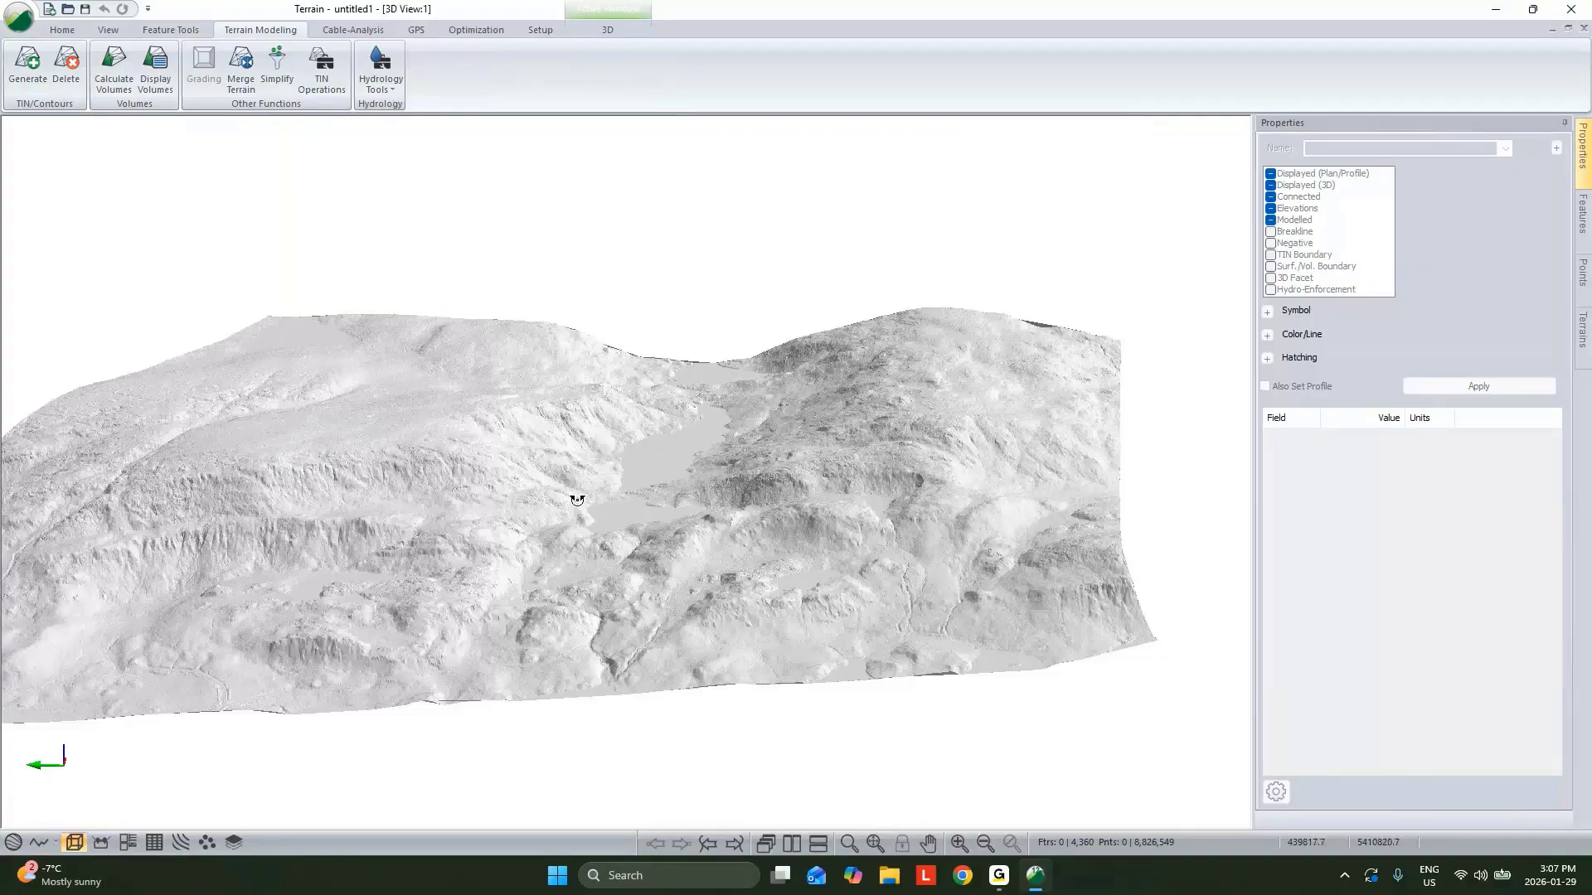
left_click_drag(577, 500, 686, 516)
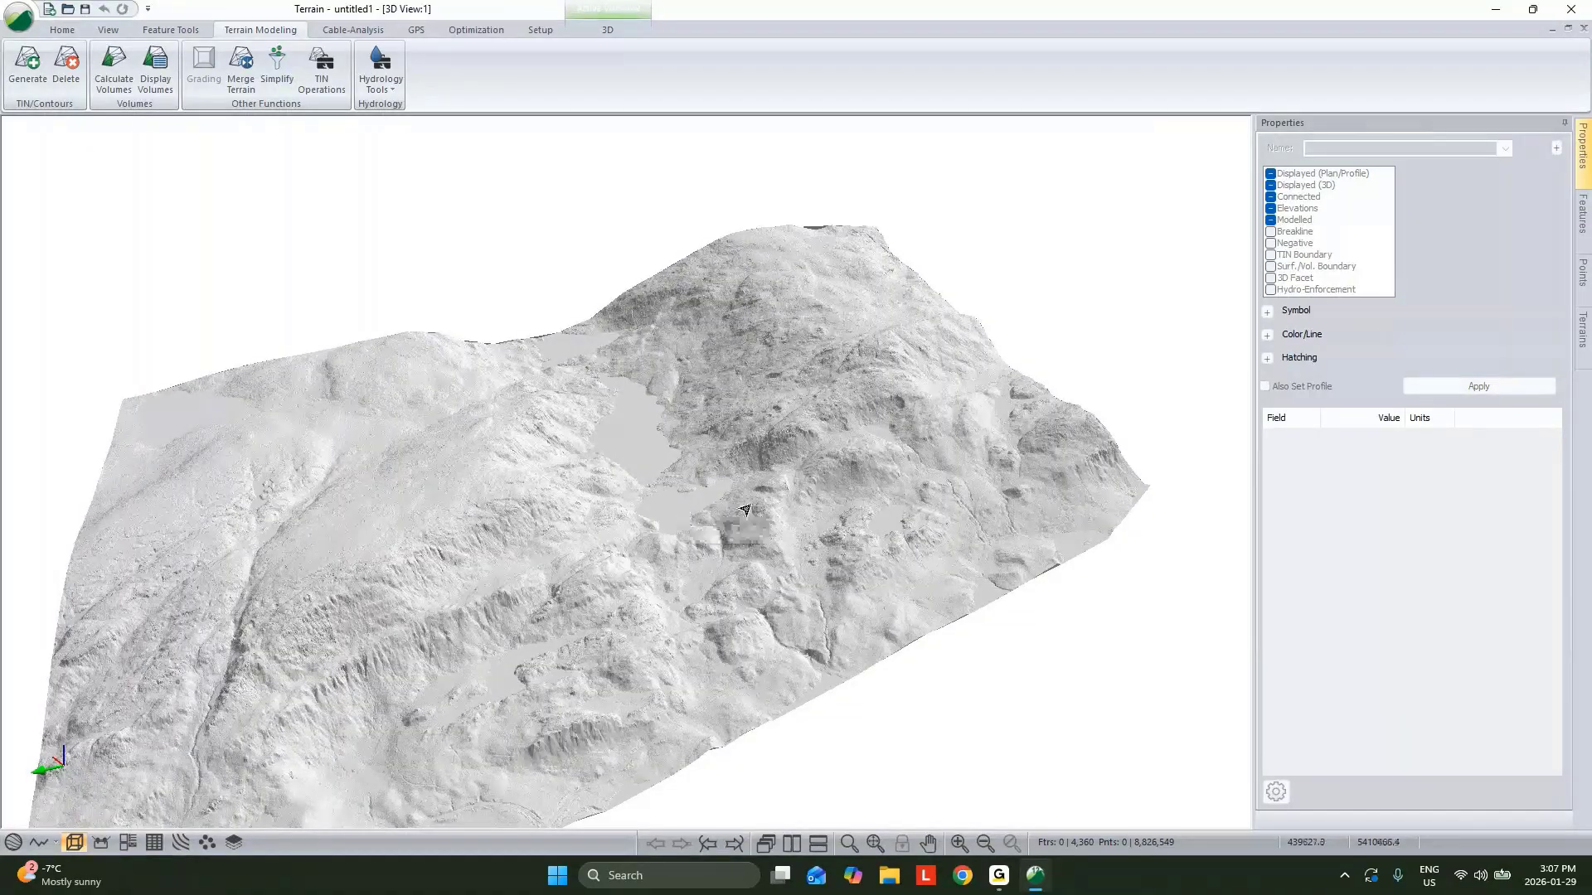
left_click_drag(890, 544, 812, 541)
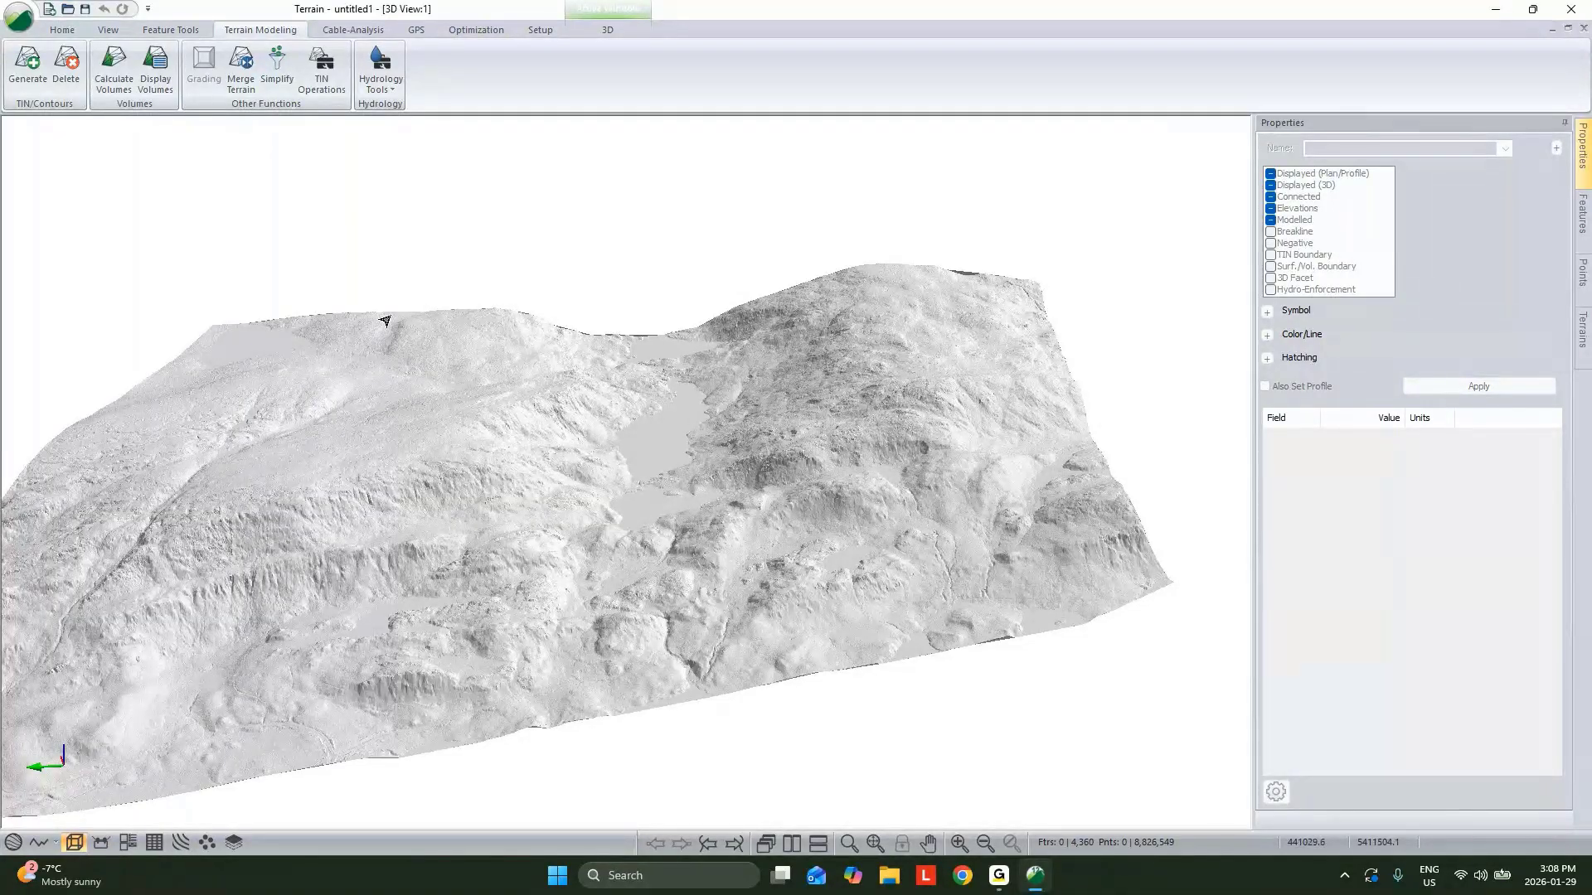
Insert the Active Roads.shp shapefile with the default import options.
left_click(62, 30)
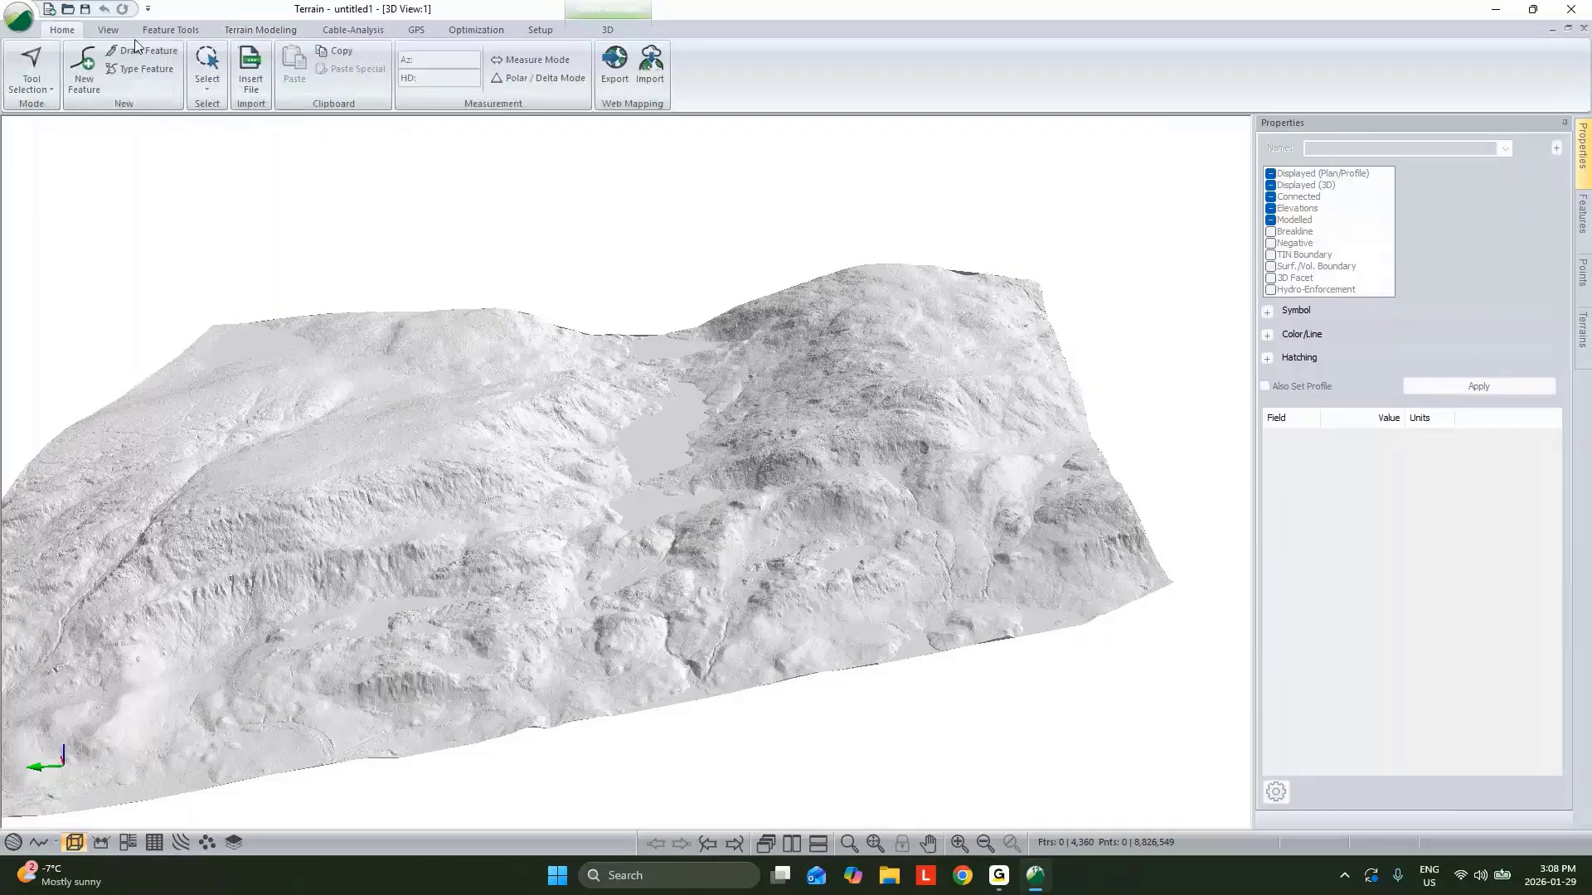
left_click(251, 82)
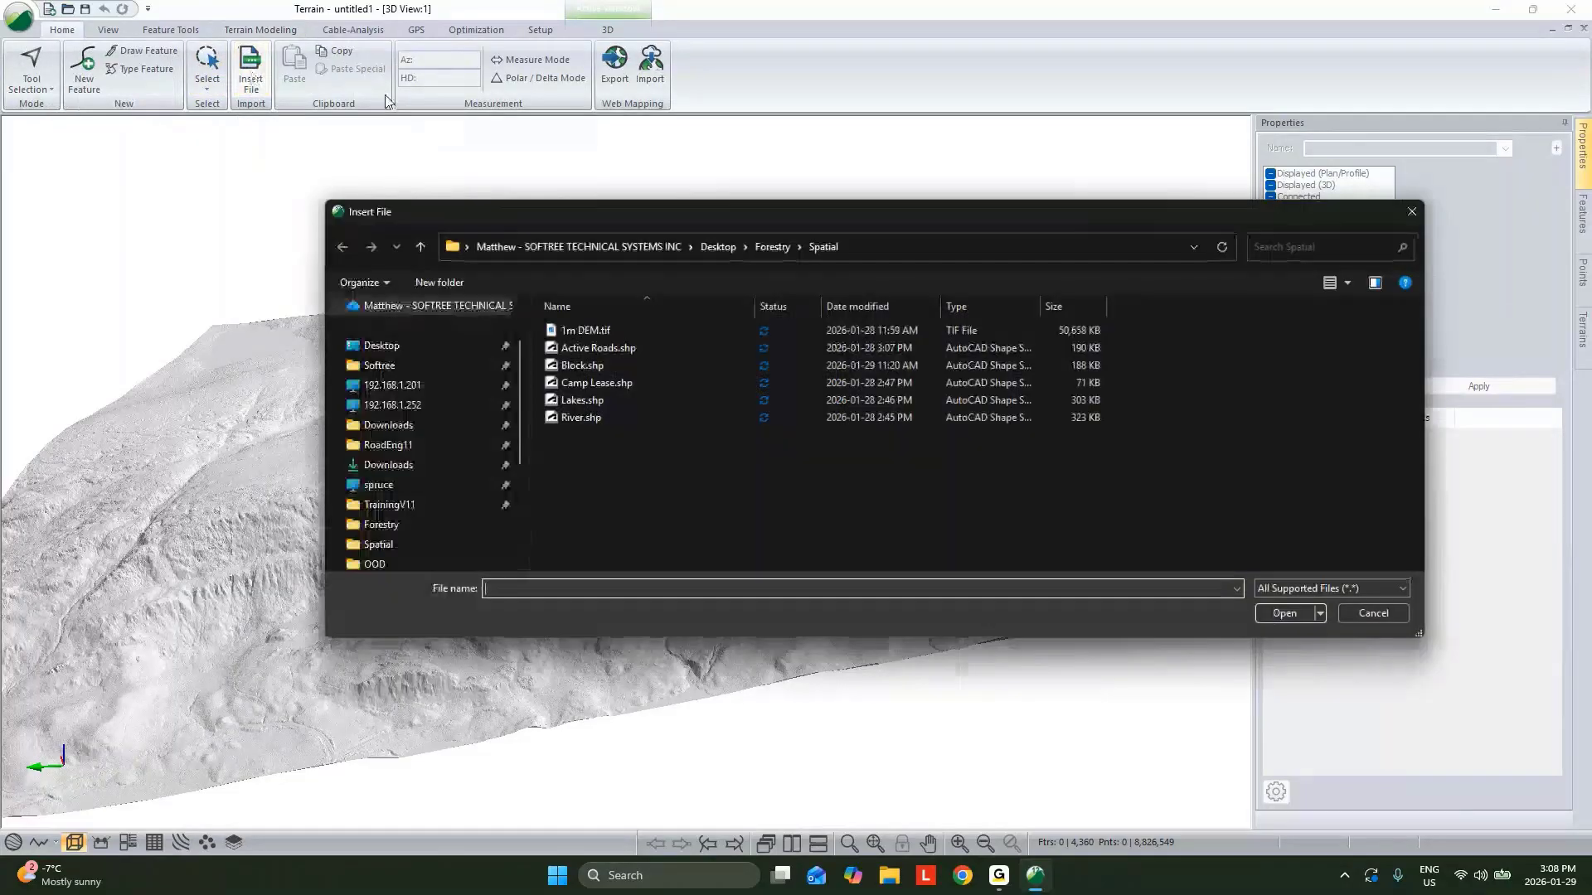
left_click(597, 354)
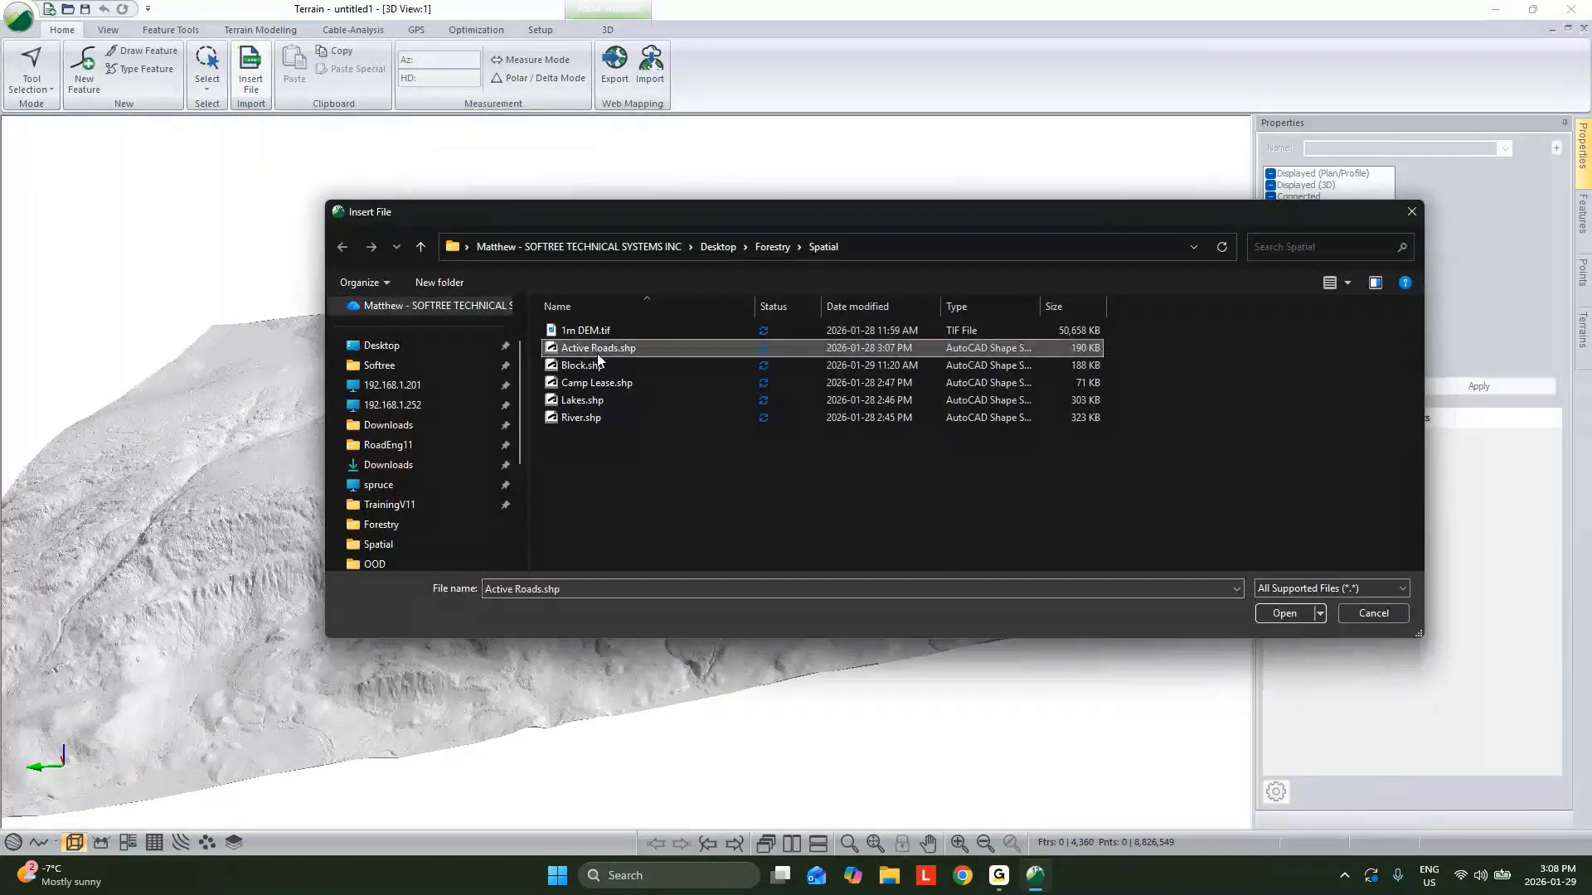
left_click(1295, 611)
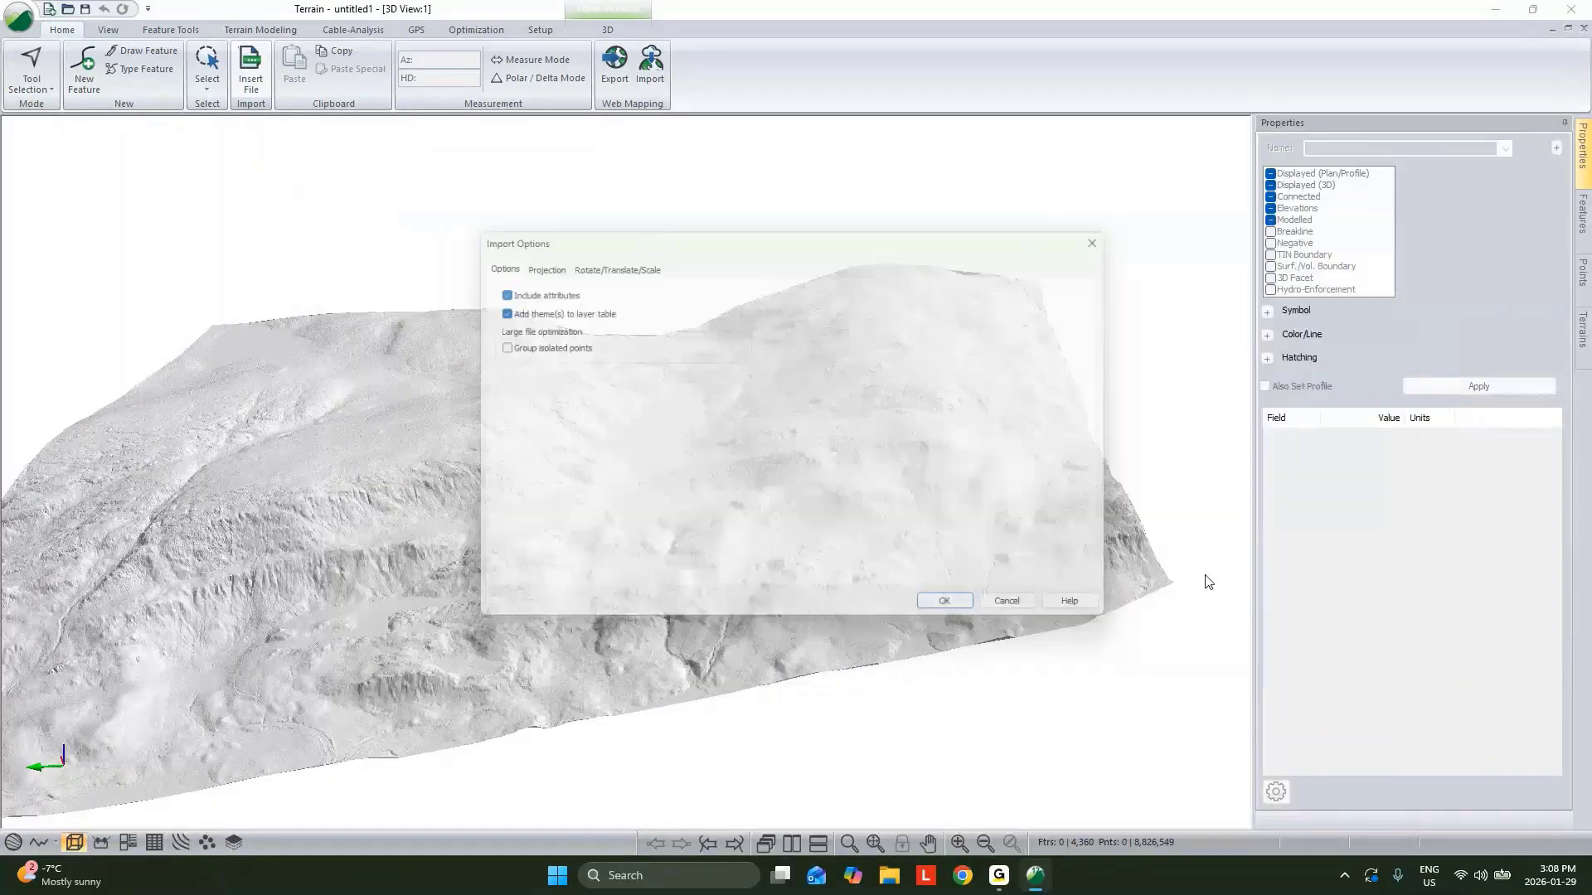
left_click(950, 603)
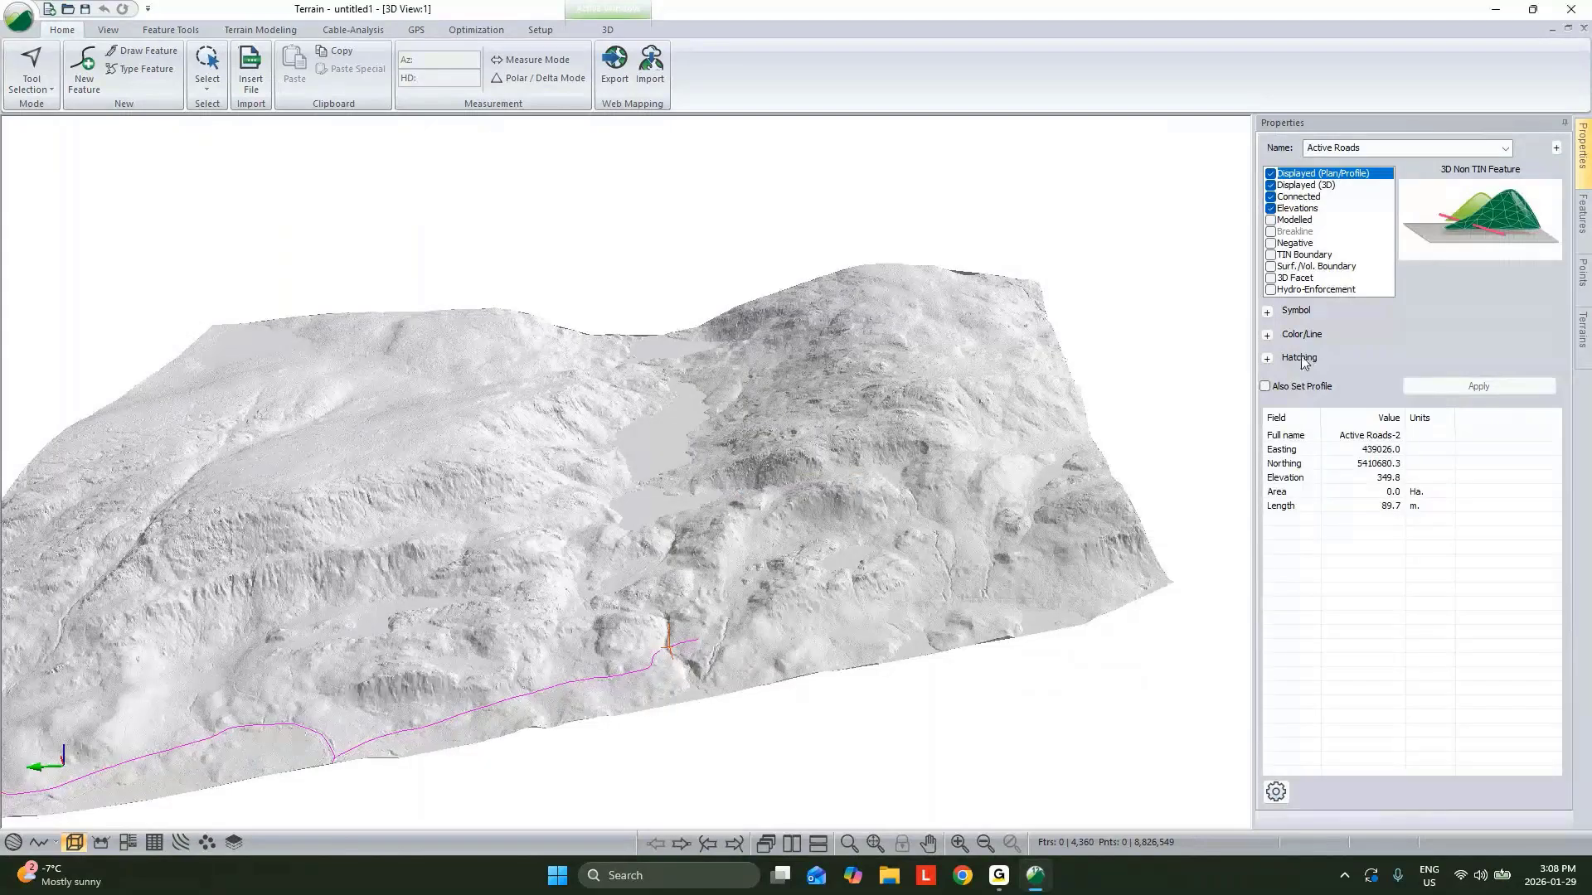
Set the Active Roads line type to 2 - thick (heavy) and apply it.
left_click(1267, 336)
left_click(1486, 352)
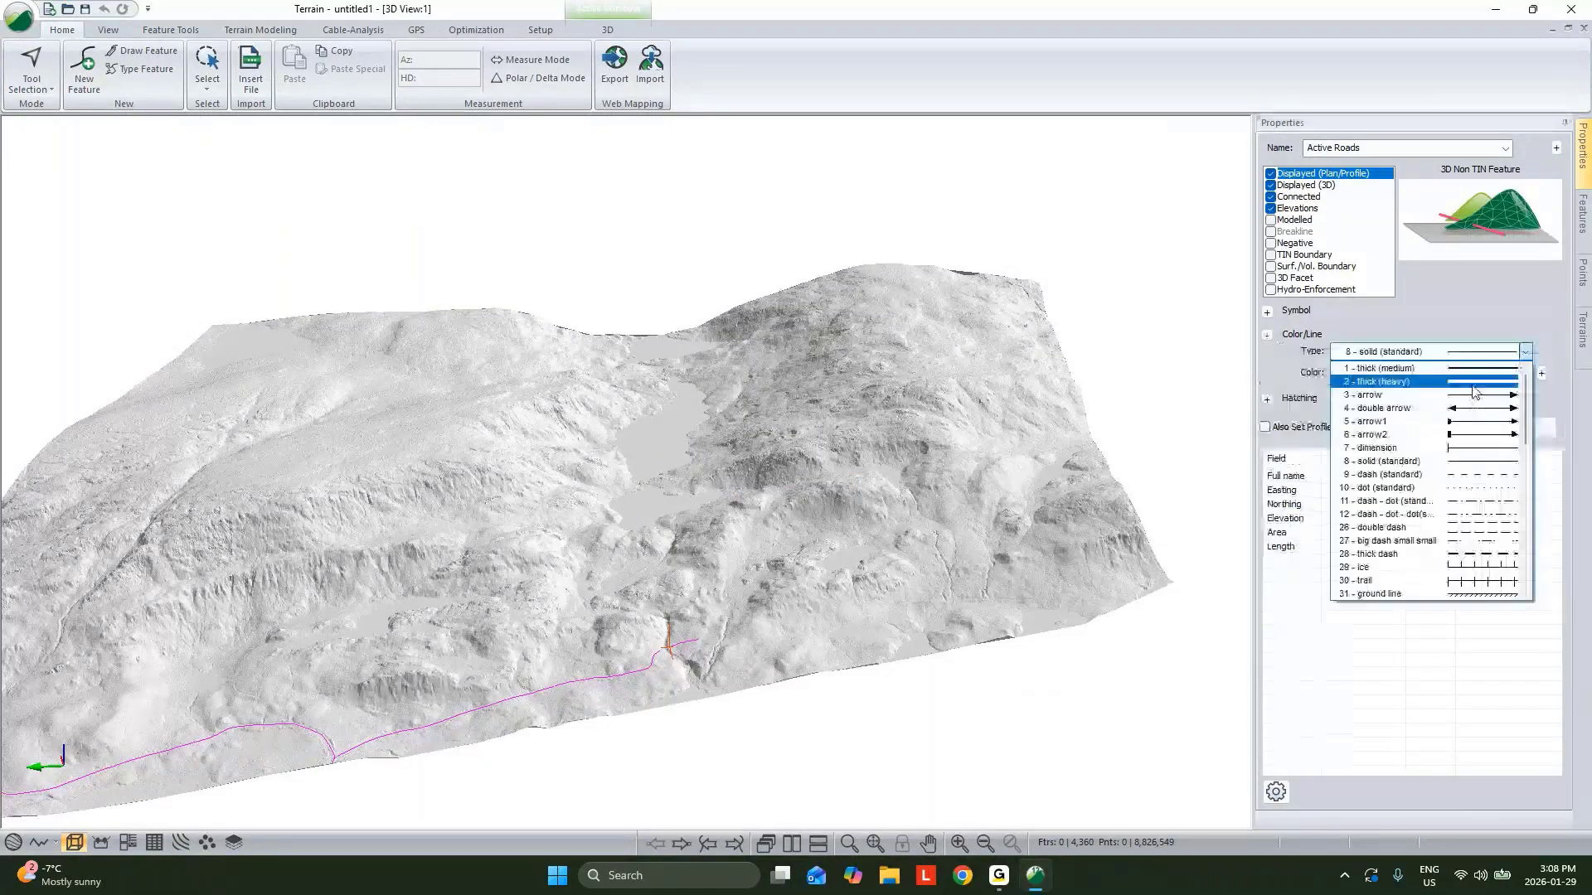
left_click(1486, 385)
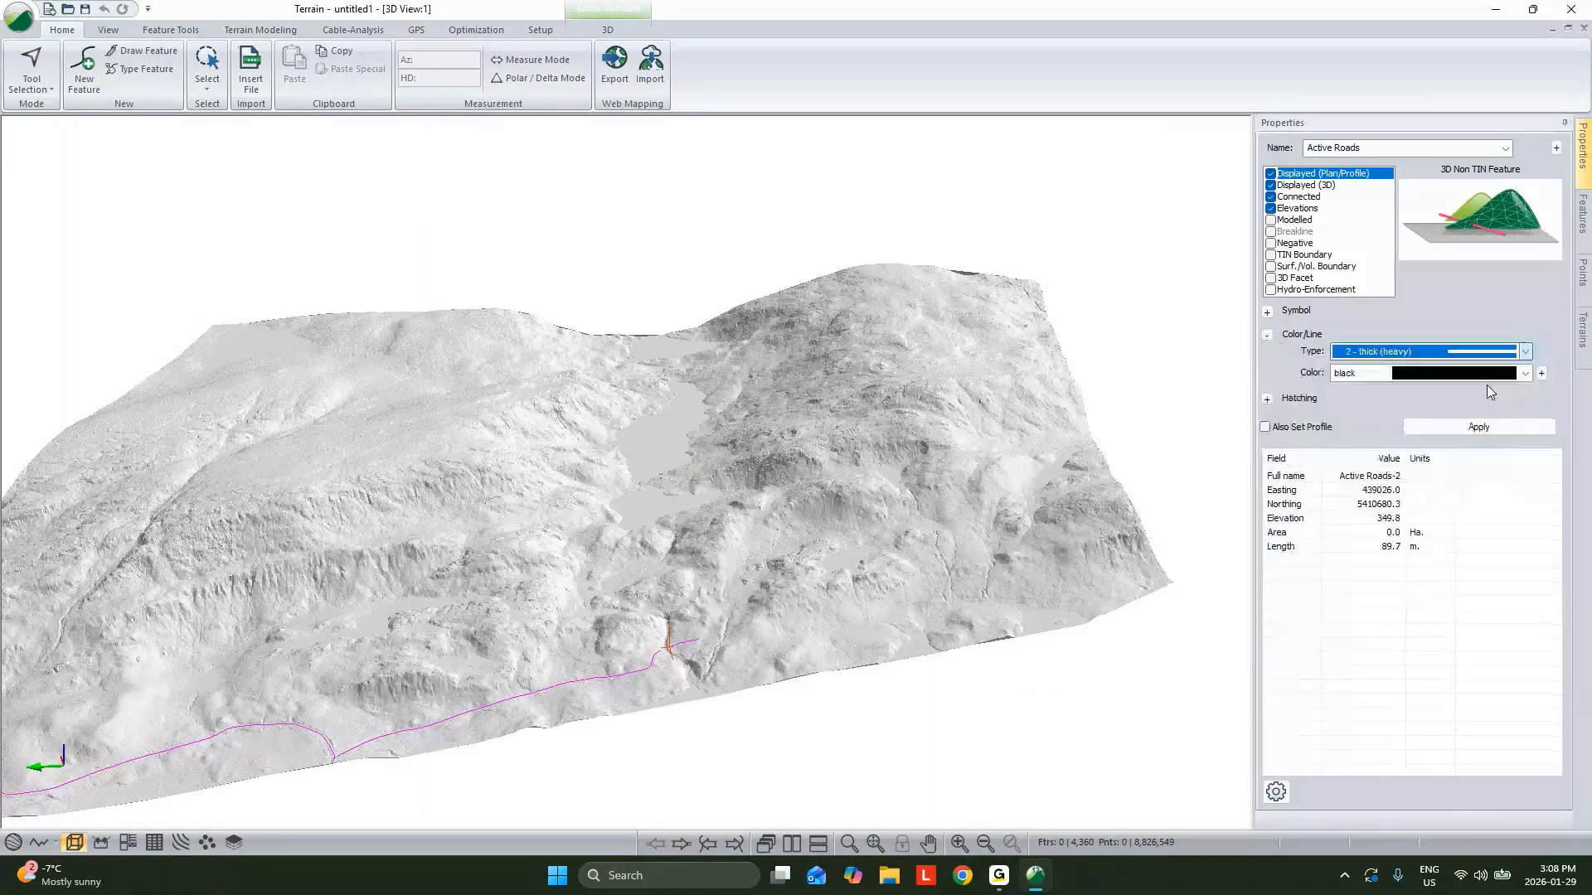
left_click(1478, 427)
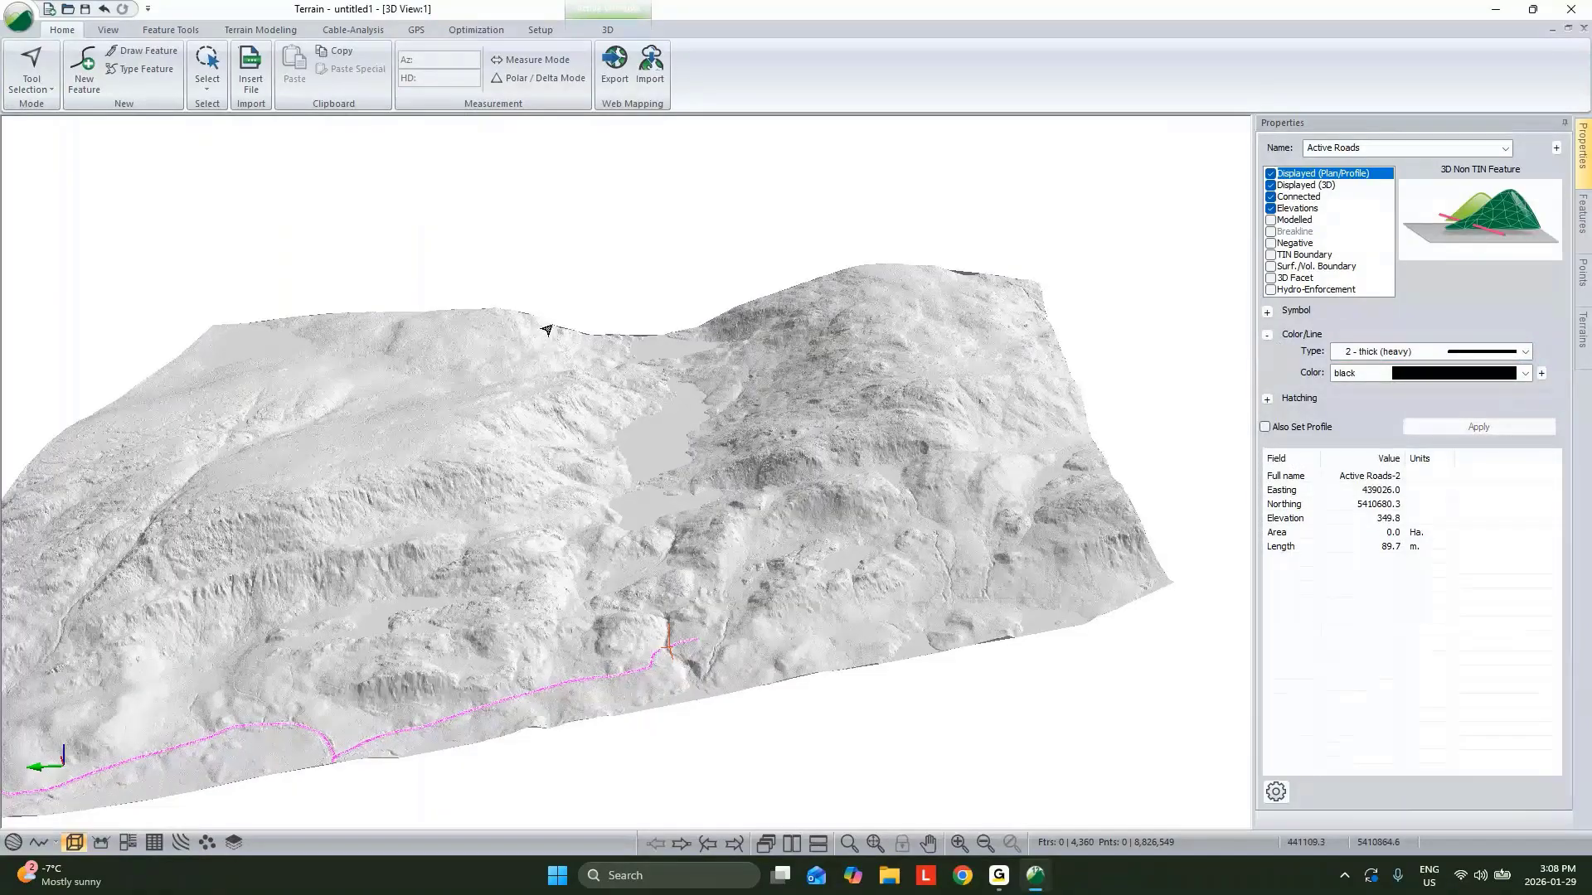
Insert the Block.shp shapefile with the default import options.
left_click(250, 69)
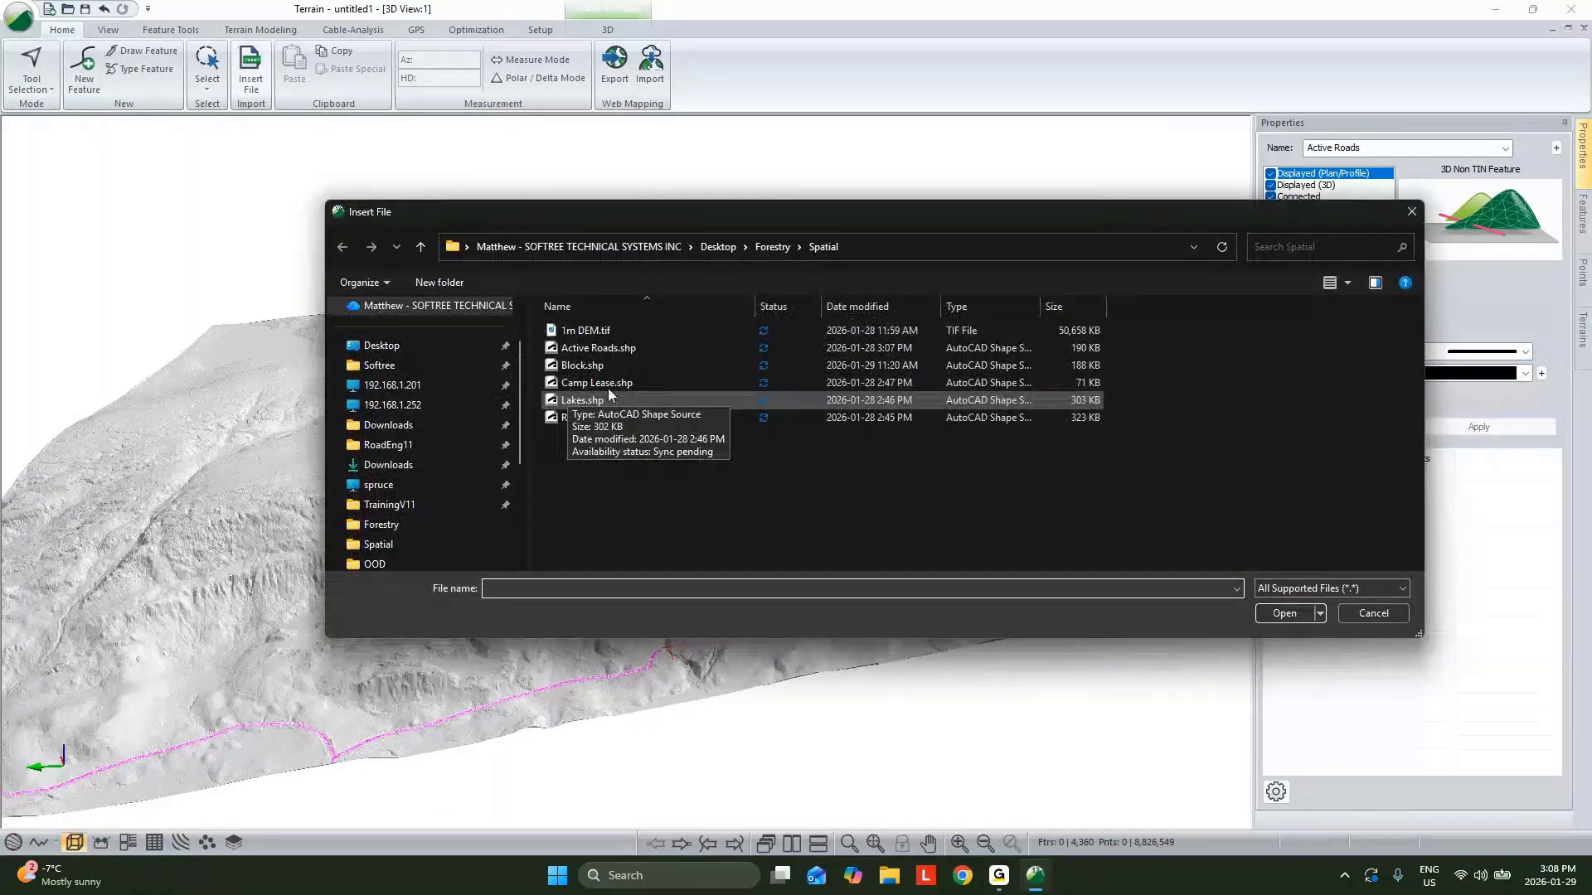
left_click(602, 366)
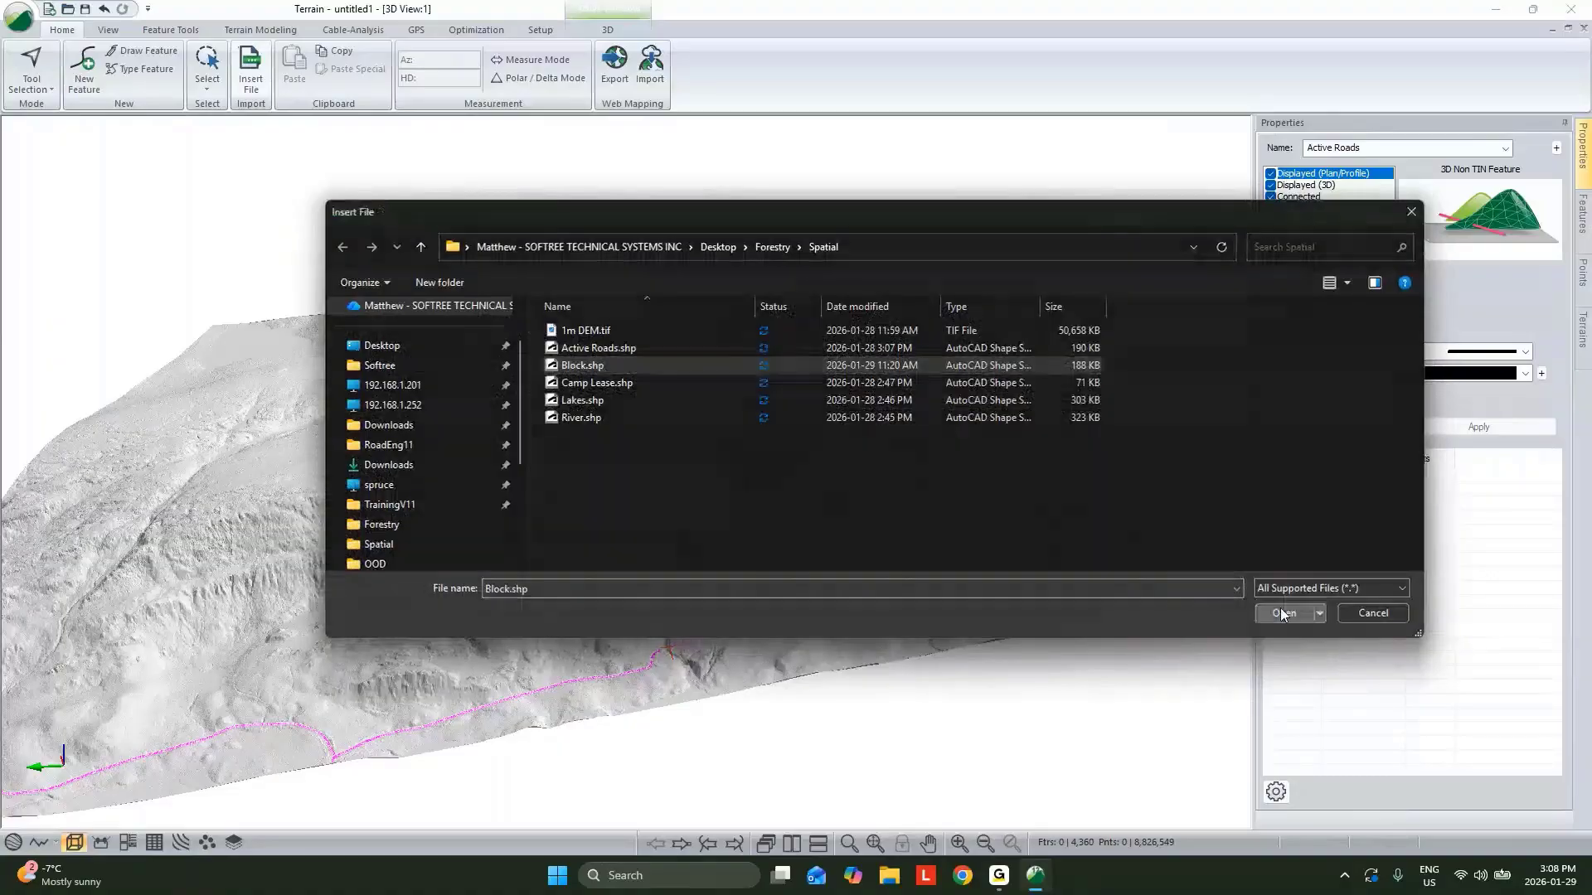
left_click(1280, 609)
left_click(938, 593)
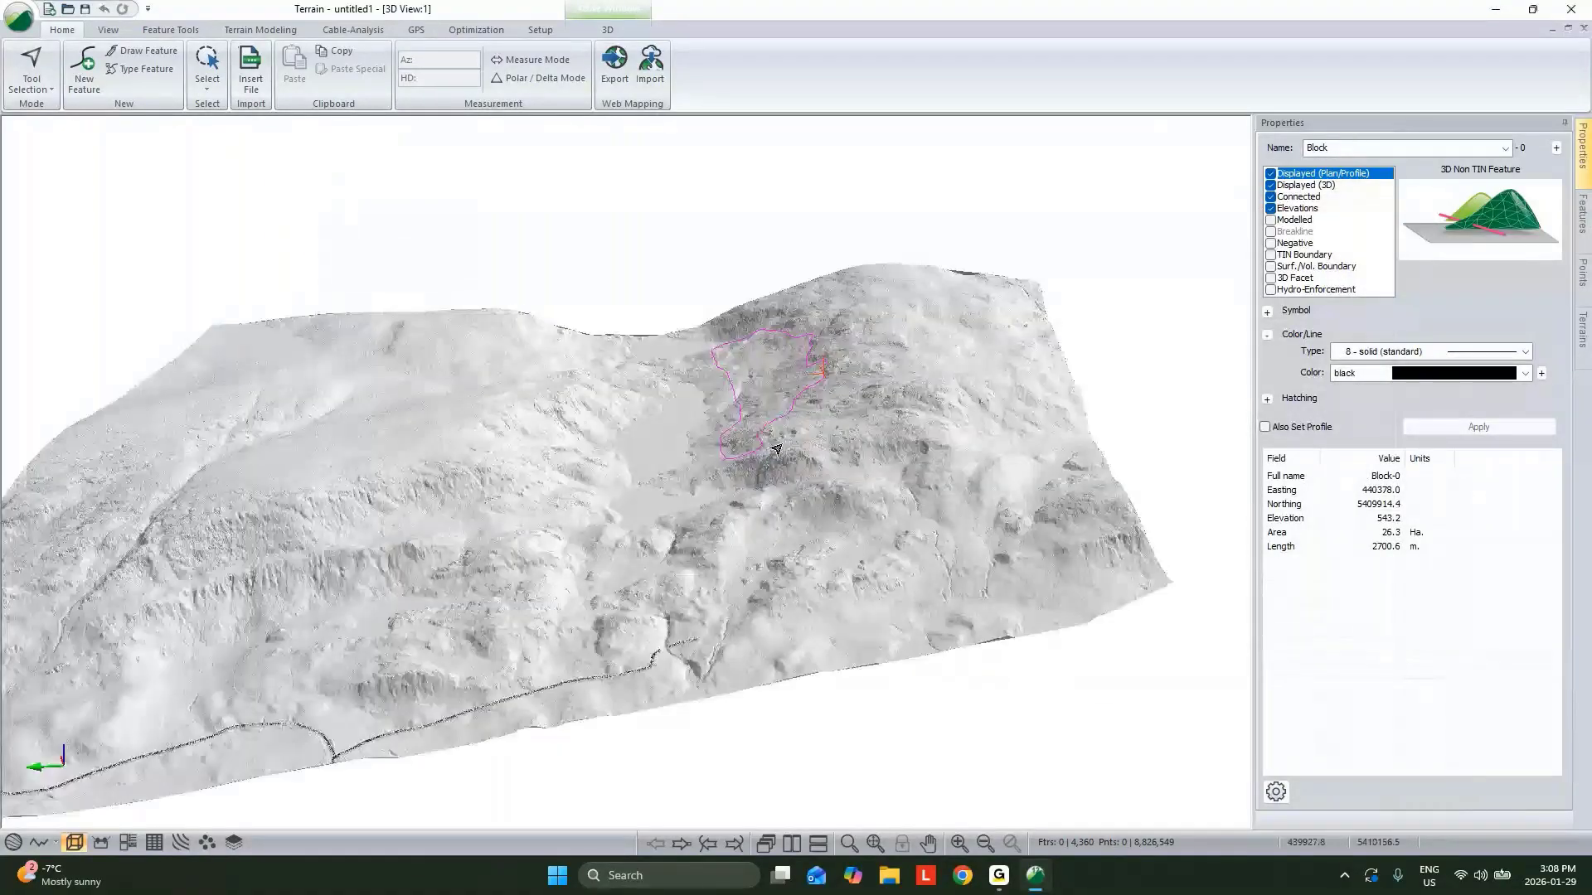
Set the Block line type to 9 - dash (standard) and apply it.
left_click(1524, 352)
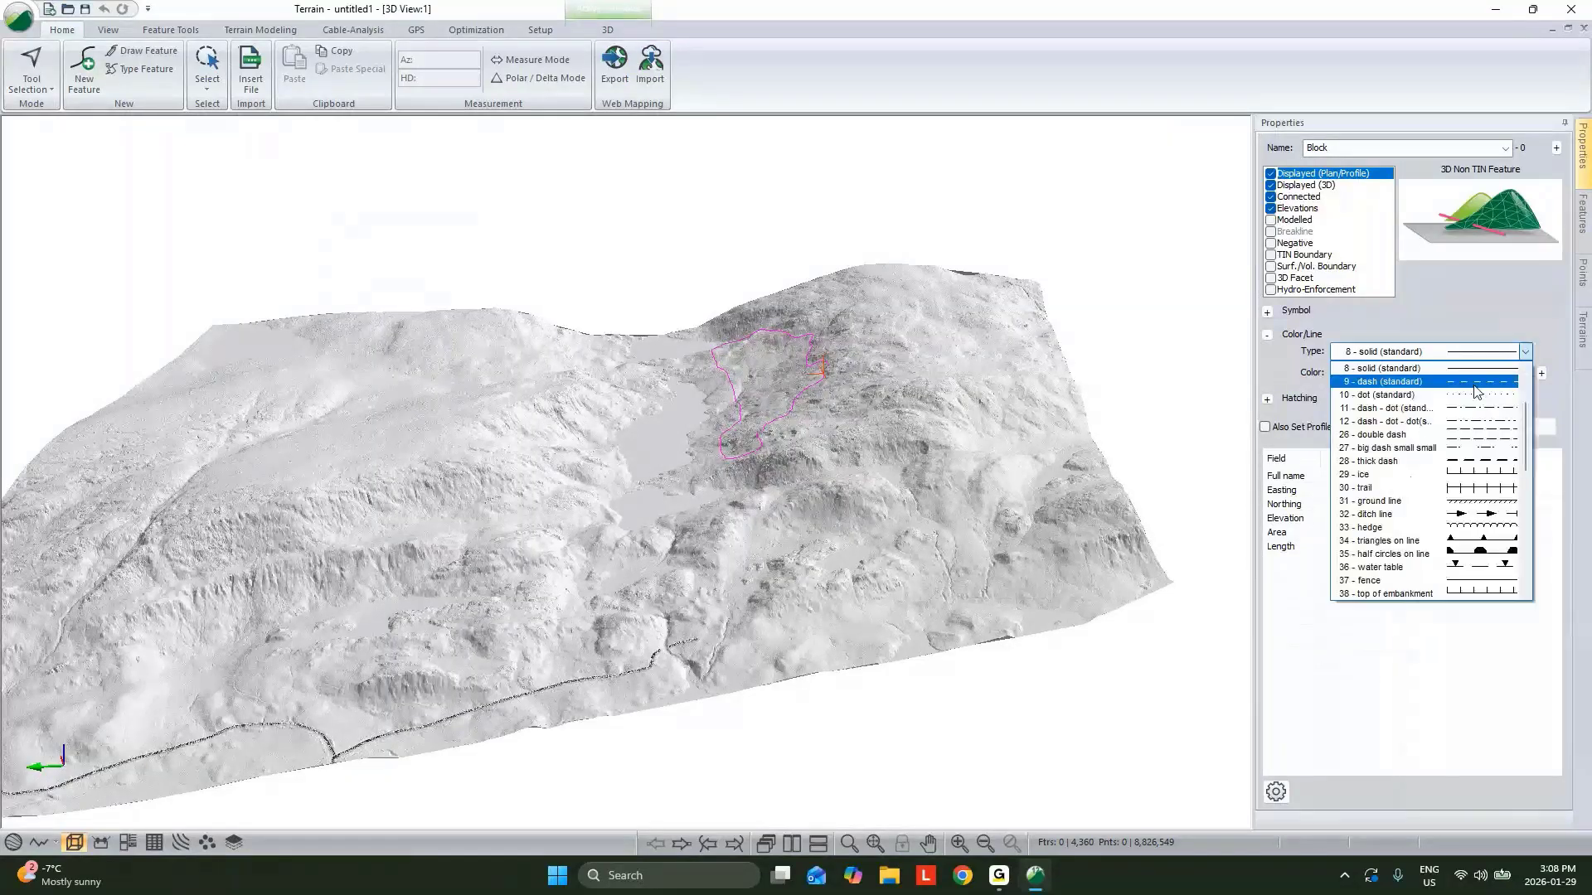
scroll(1474, 387, "up", 3)
left_click(1472, 382)
left_click(1488, 428)
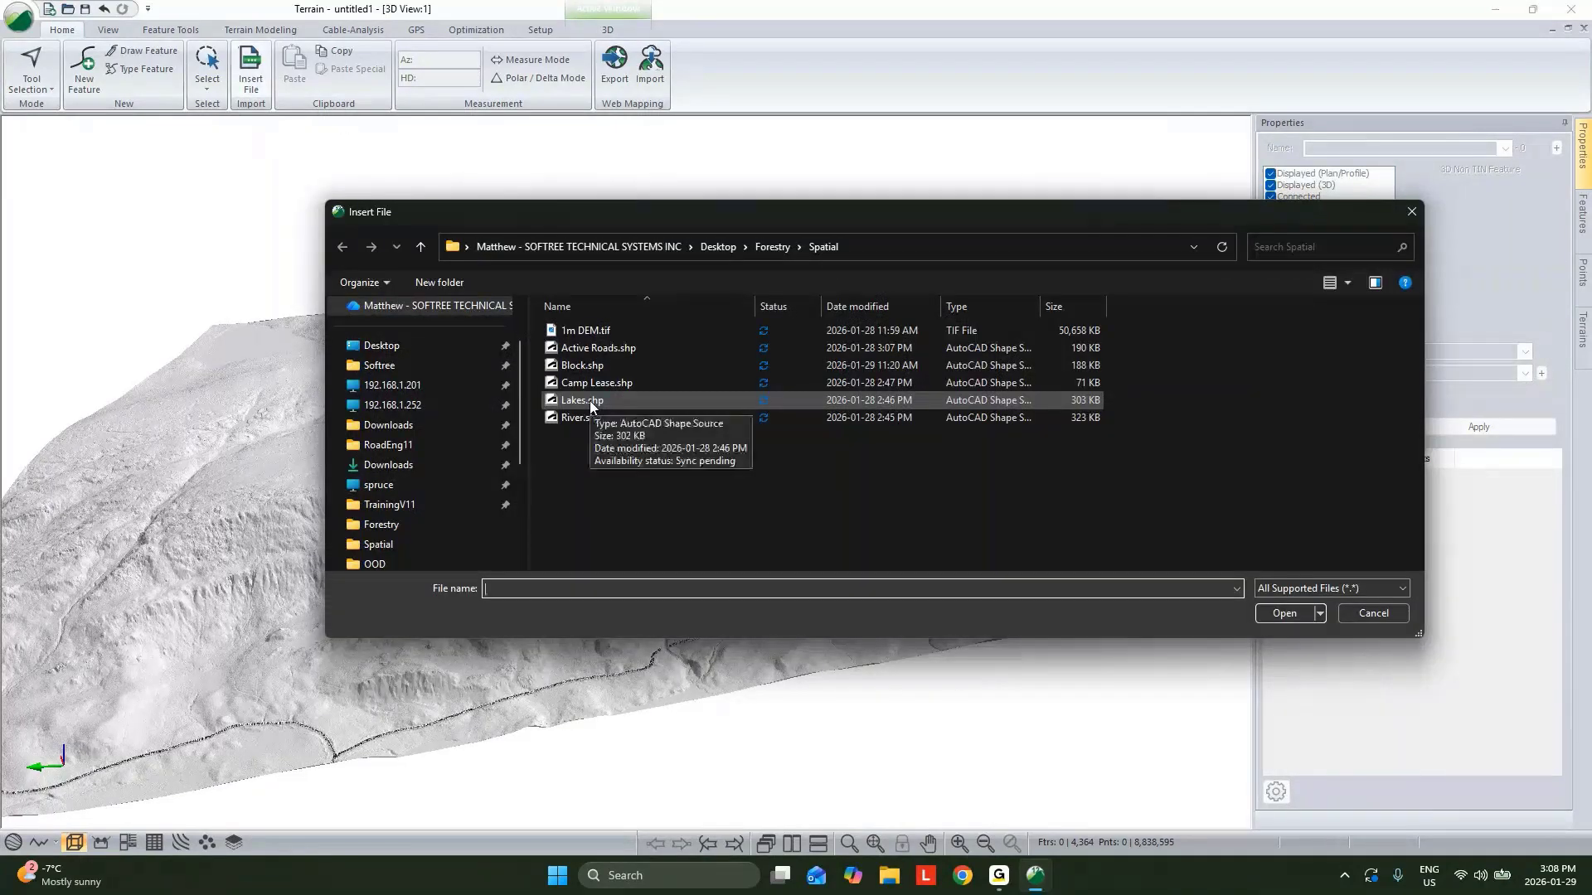
Insert the Lakes.shp shapefile with the default import options.
left_click(588, 401)
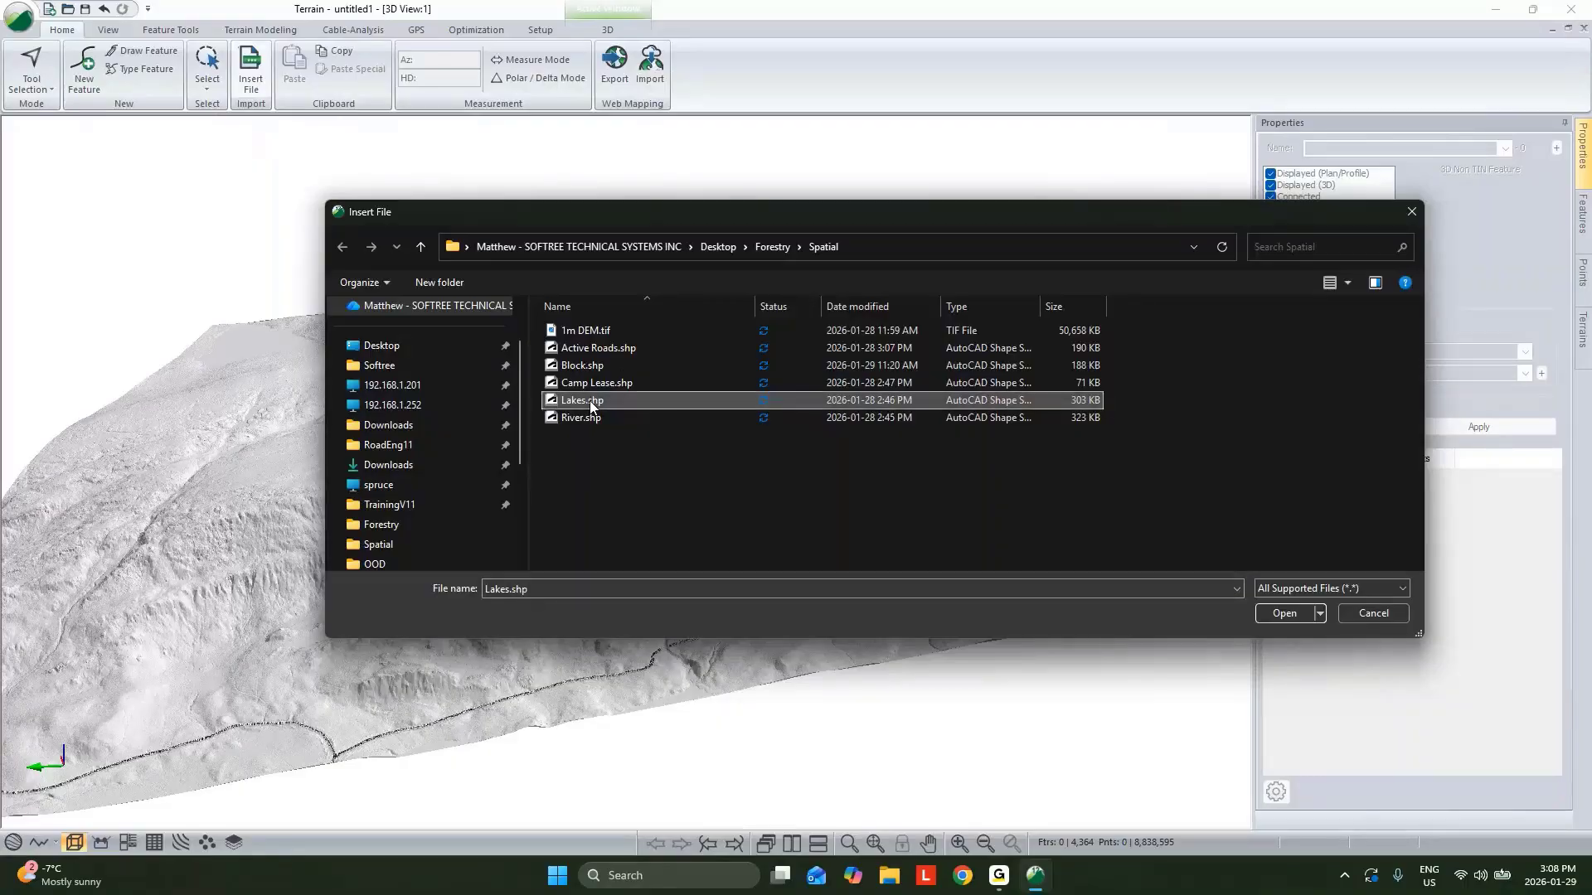
double_click(620, 406)
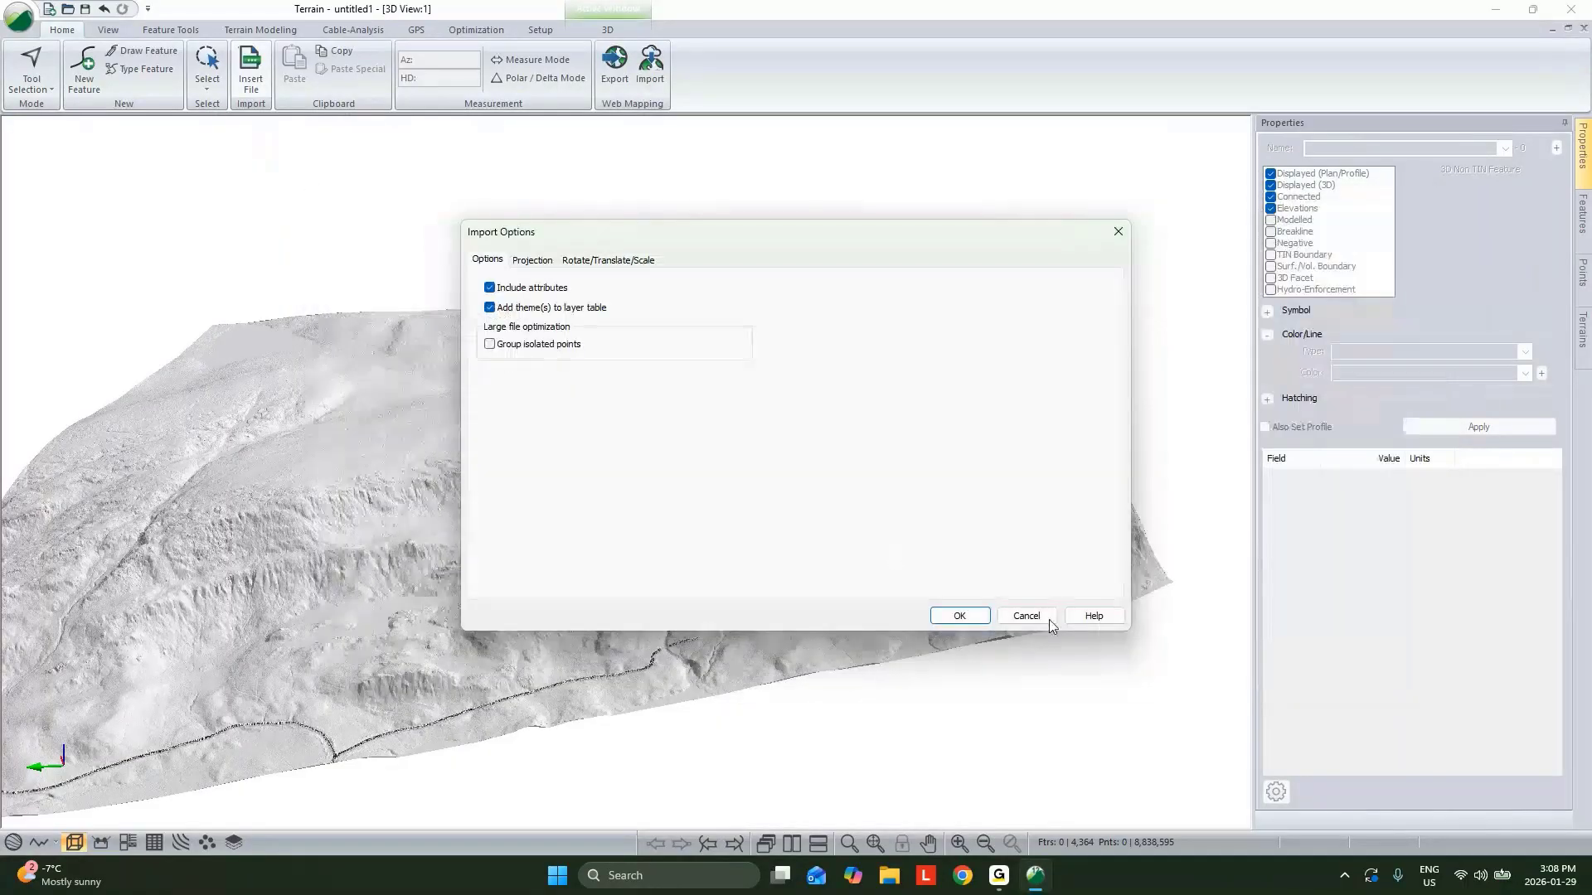
left_click(985, 616)
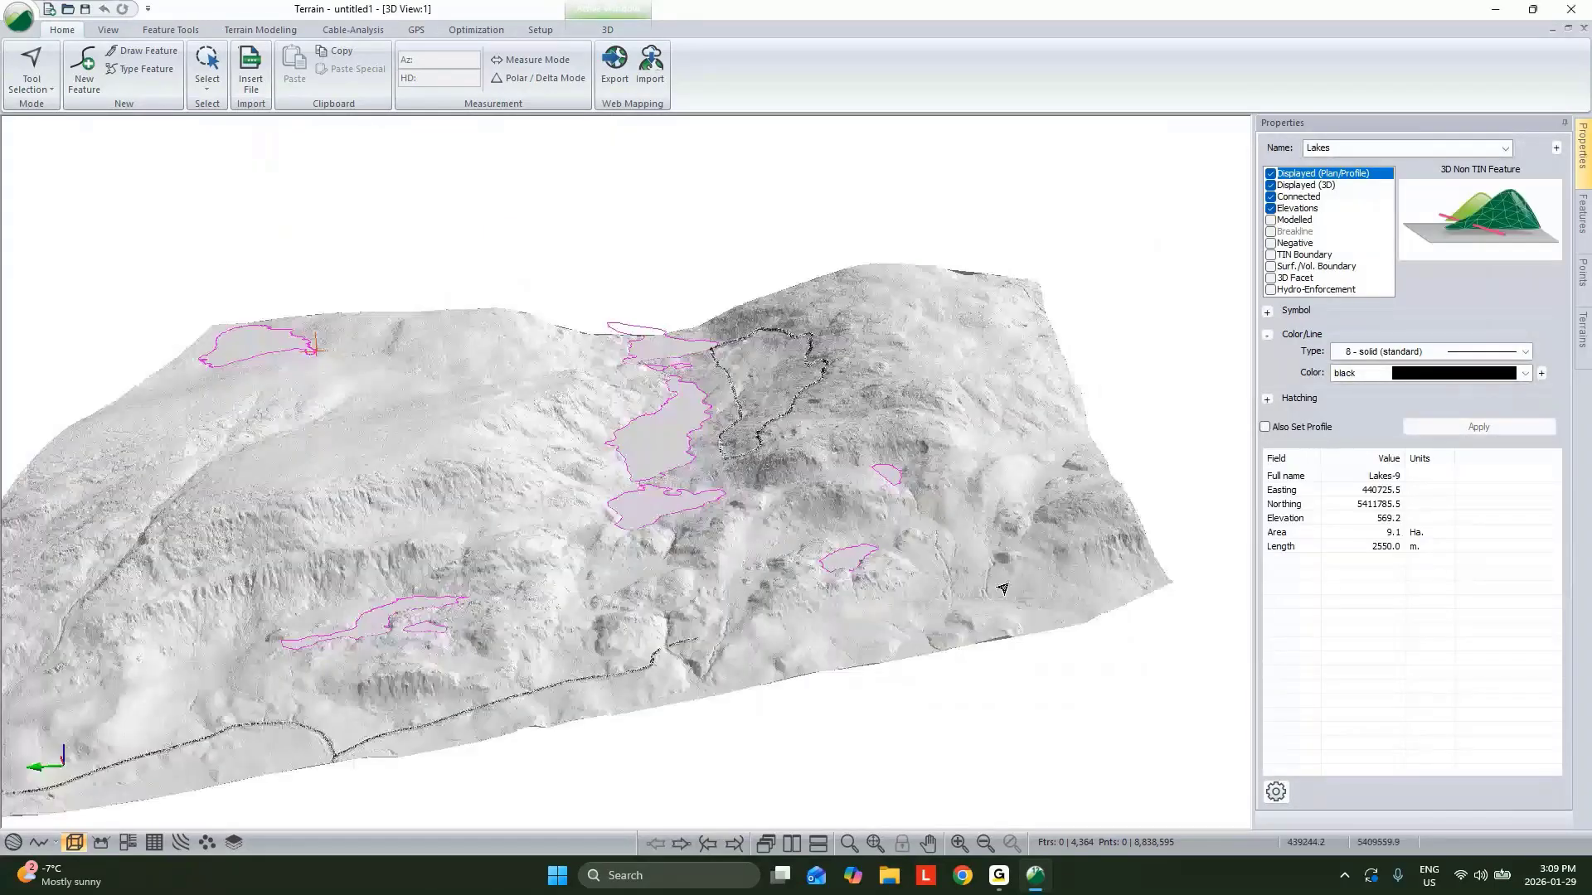
Give the Lakes a blue line color and Solid (transparent) hatching.
left_click(1435, 373)
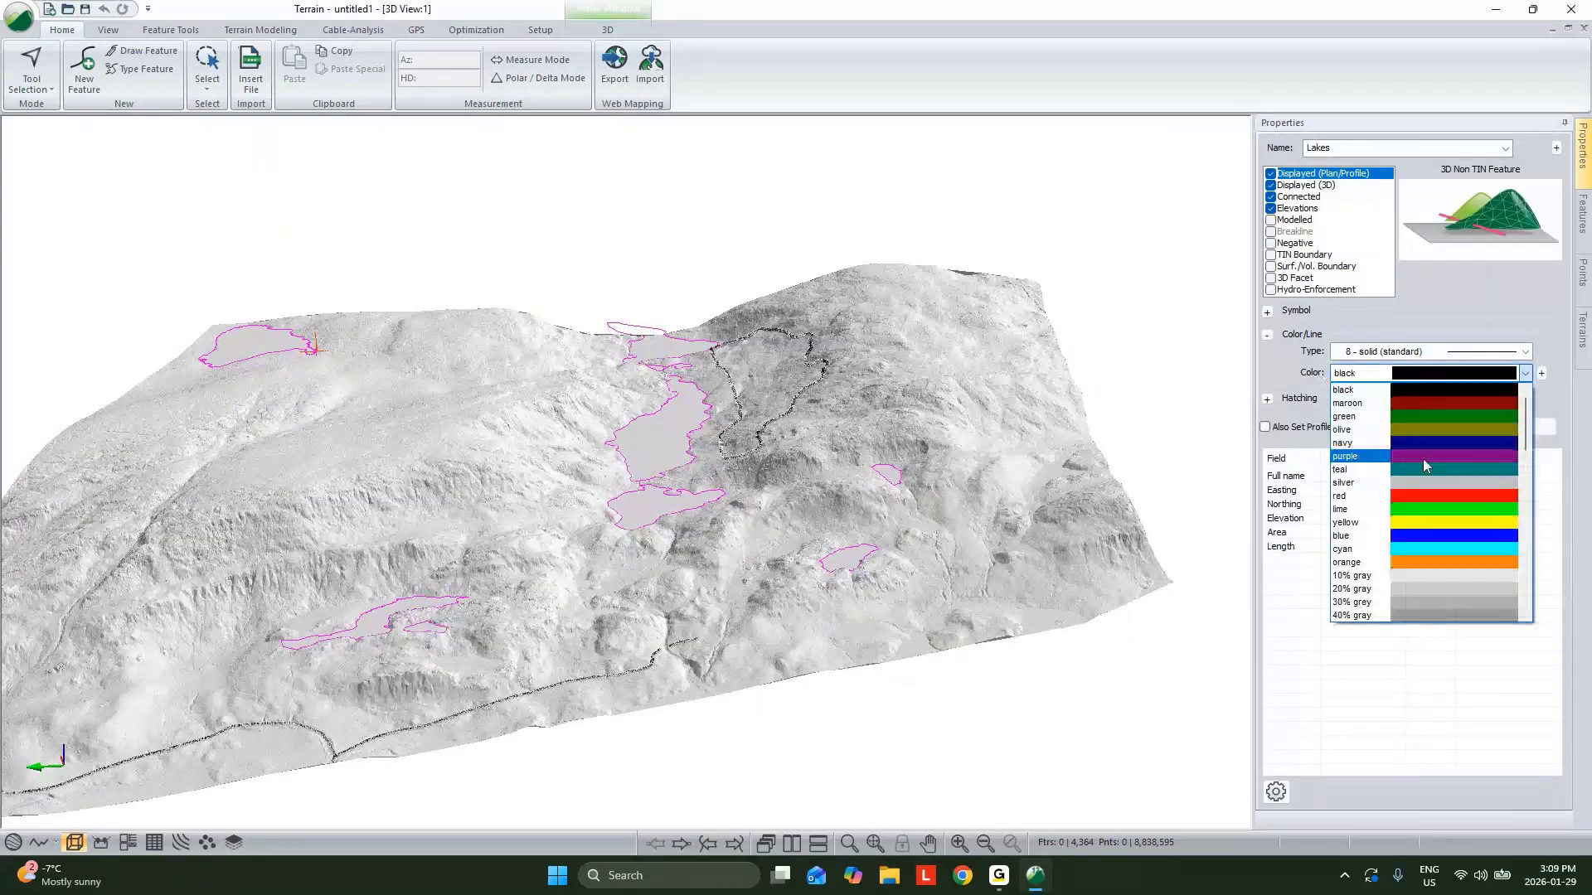
left_click(1425, 536)
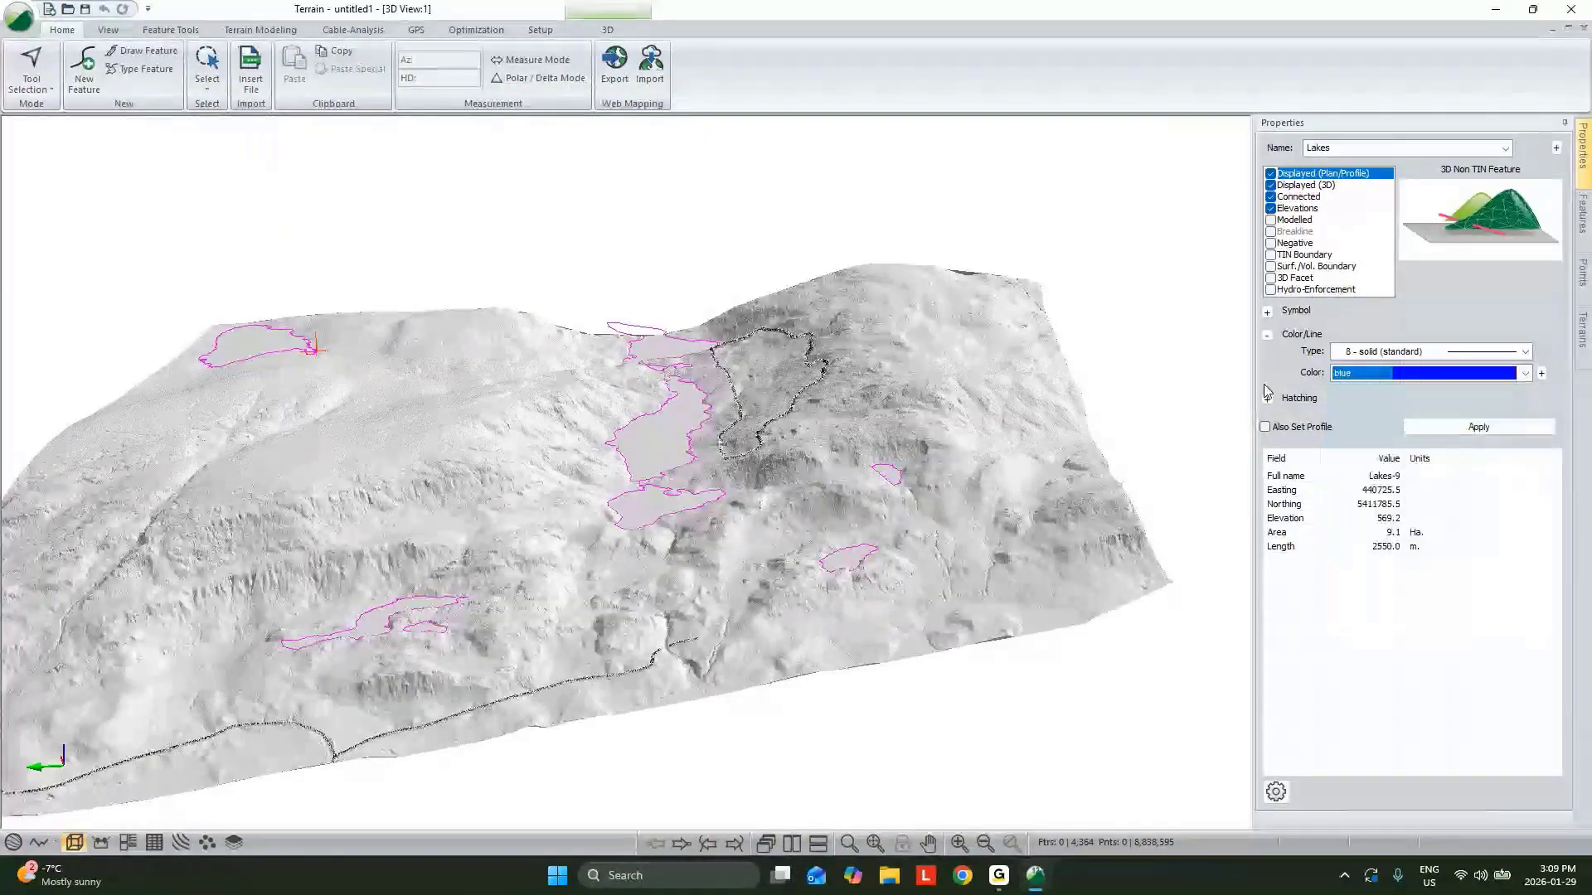
left_click(1267, 398)
left_click(1426, 414)
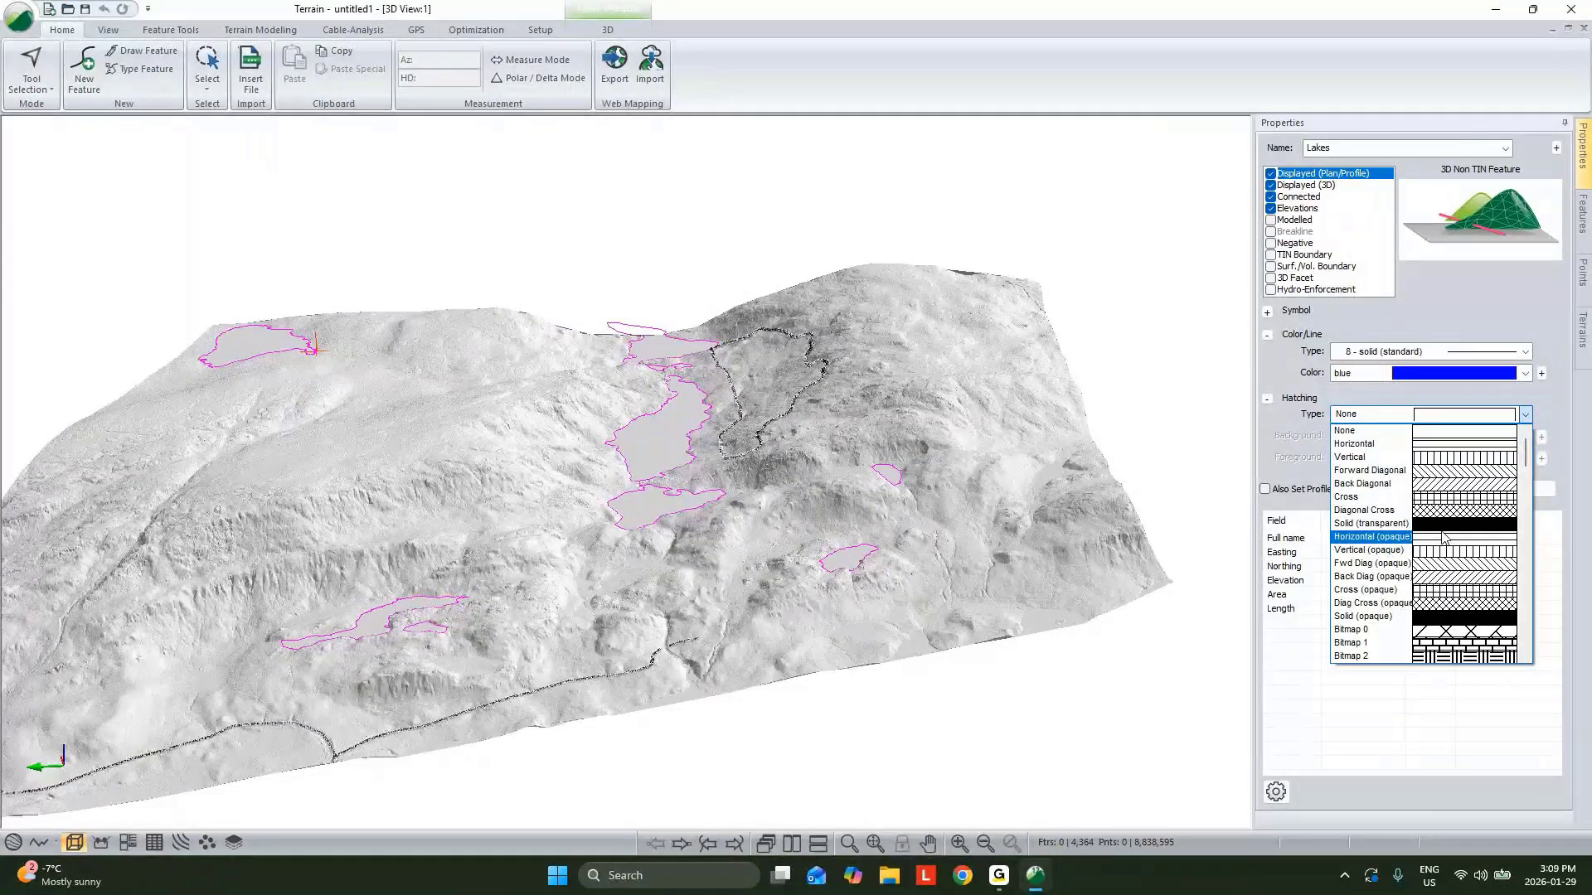
left_click(1442, 524)
Enable 3D Facet display for the Lakes features.
left_click(1270, 279)
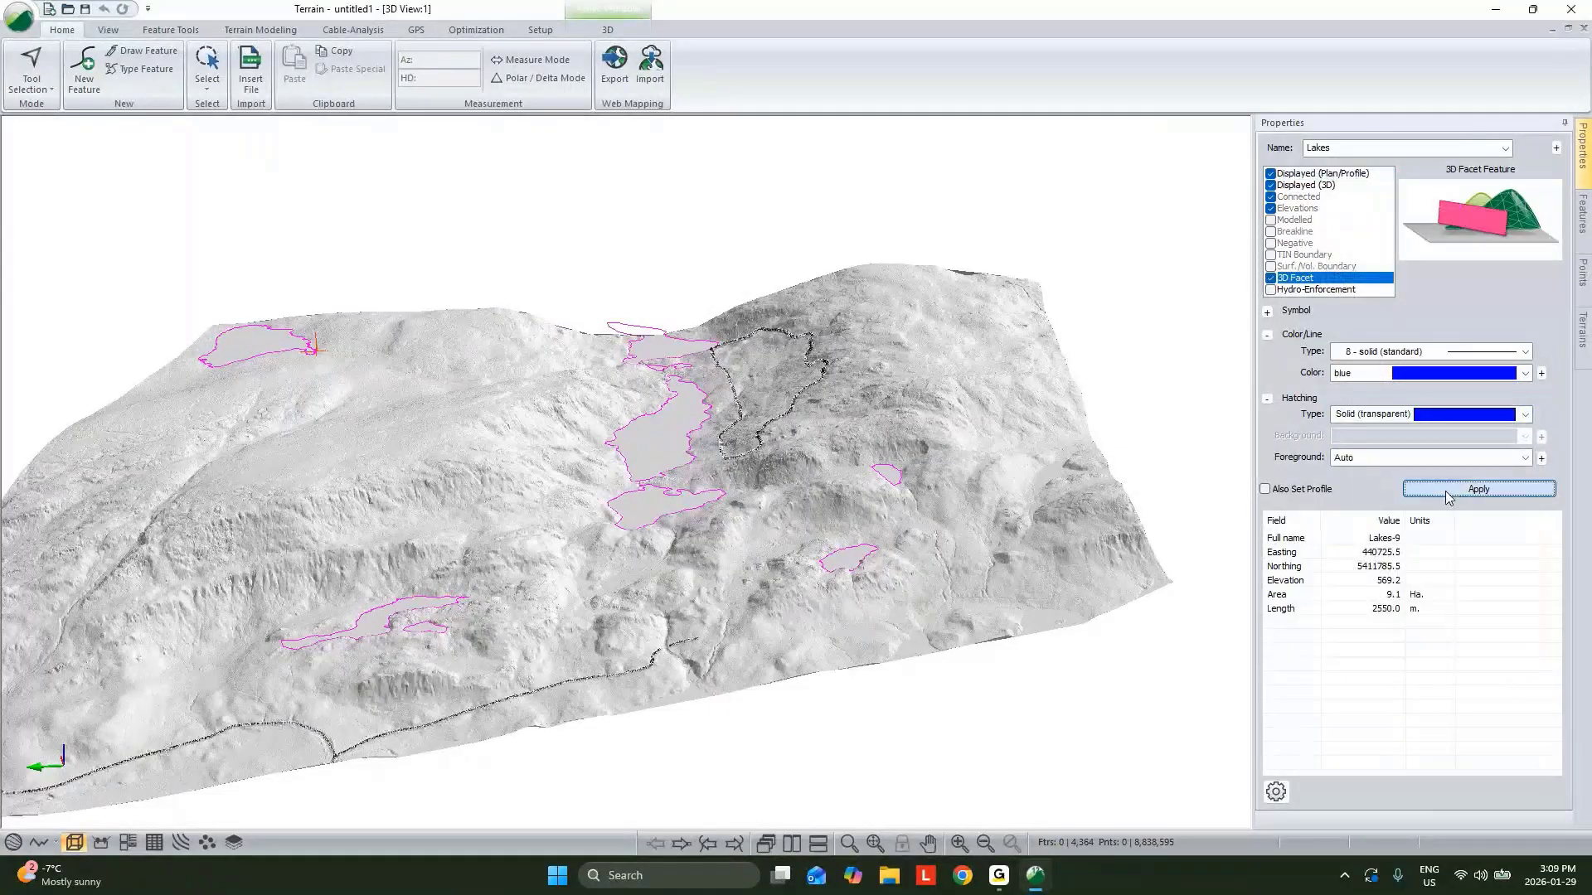
left_click(968, 435)
Insert the River.shp shapefile with the default import options.
left_click(250, 70)
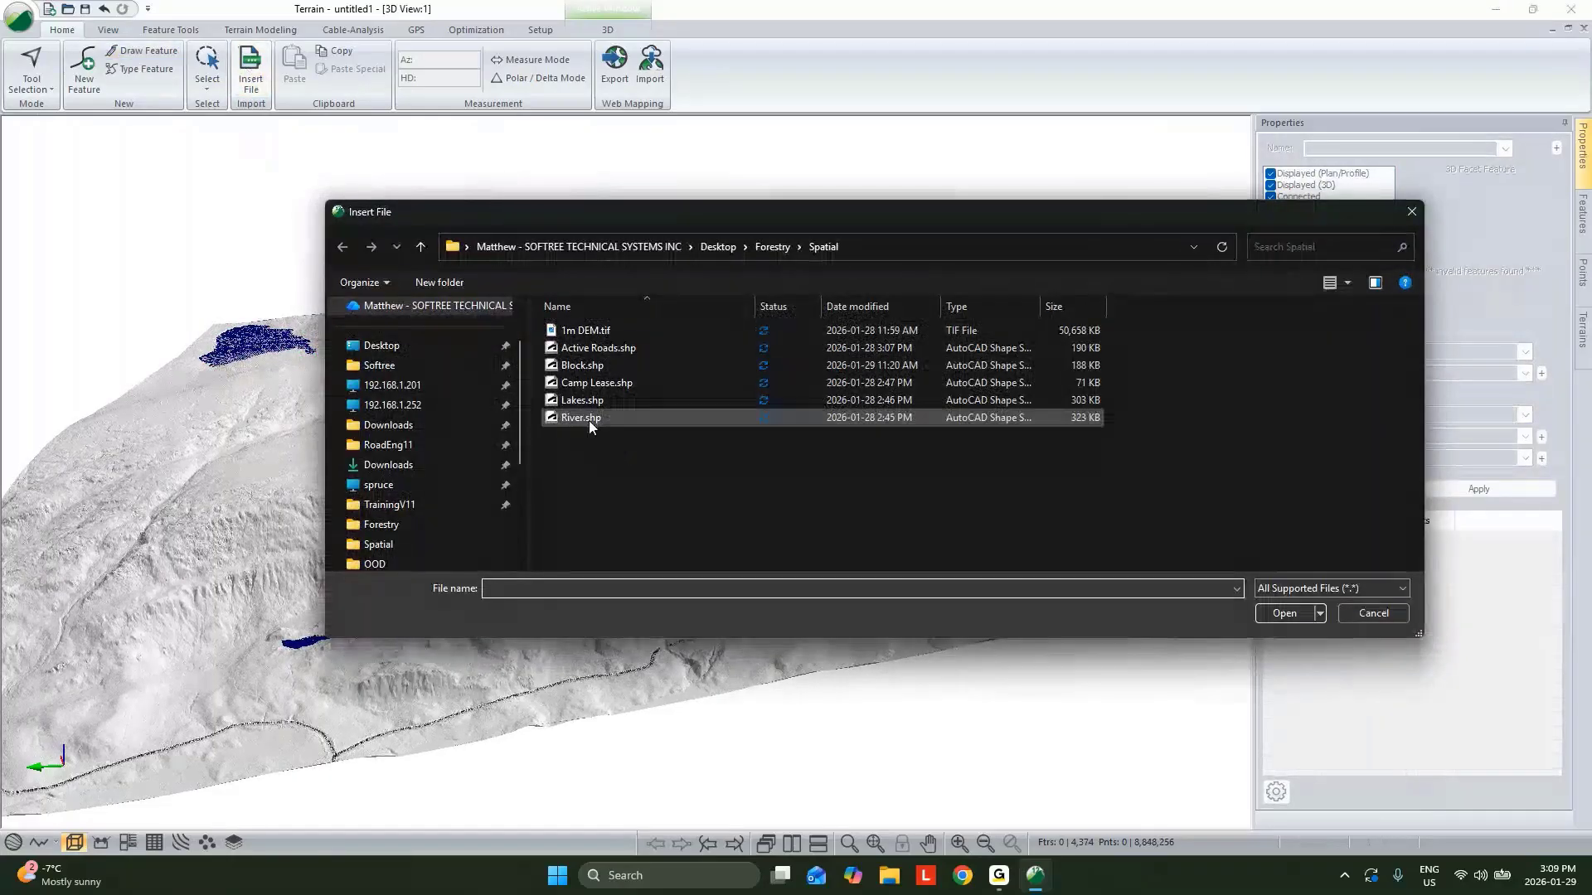
left_click(591, 424)
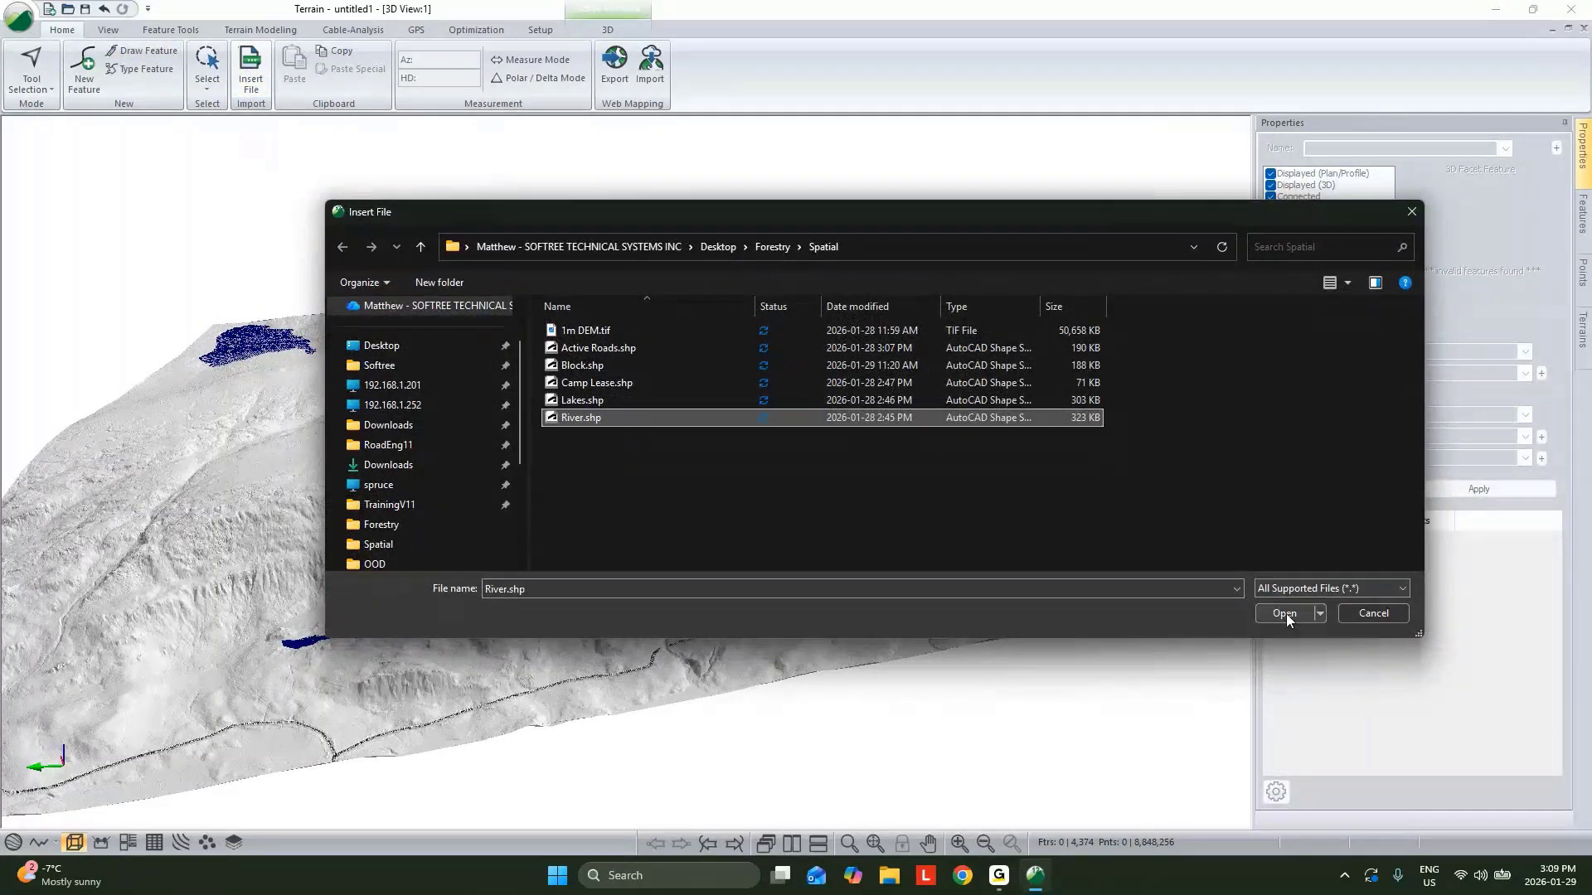
left_click(1285, 614)
left_click(968, 615)
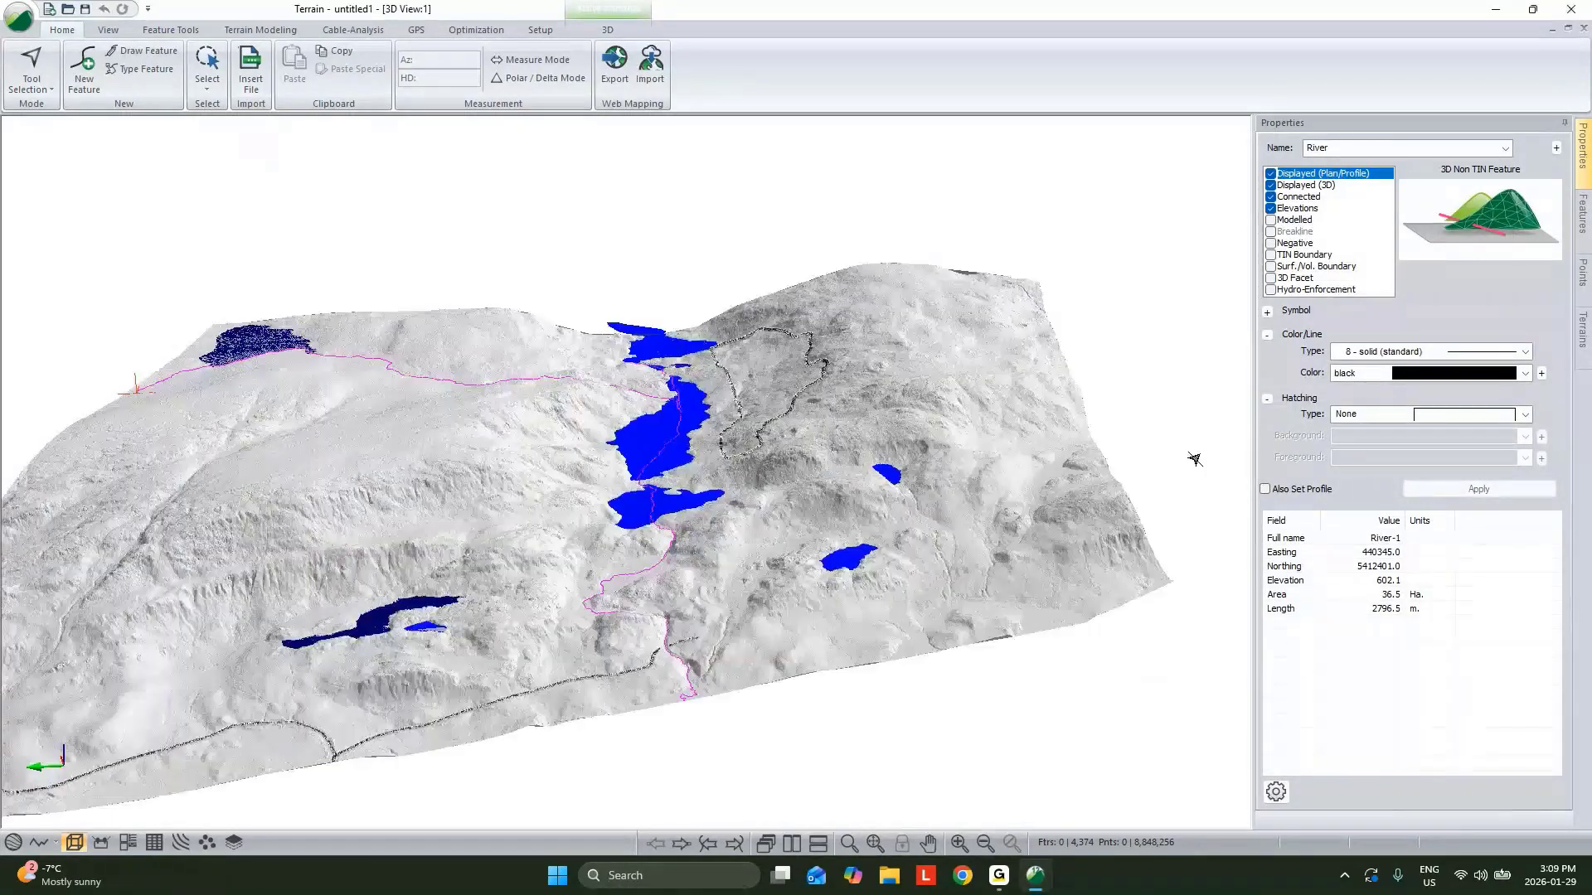
Give the River a 2 - thick (heavy) line type in blue and apply it.
left_click(1451, 352)
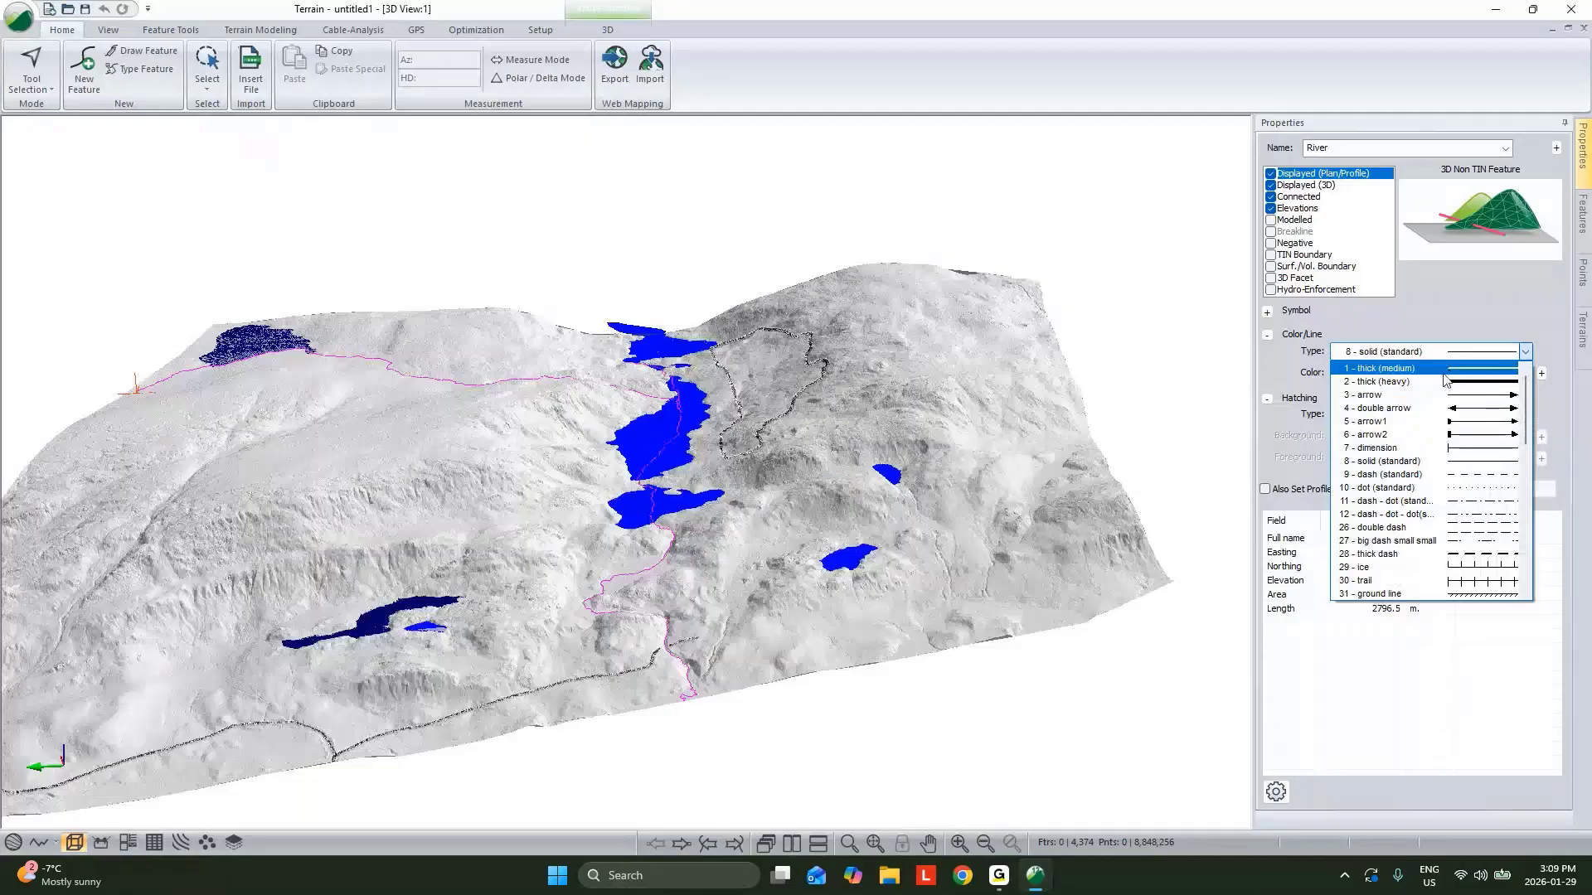
left_click(1445, 382)
left_click(1443, 373)
left_click(1422, 531)
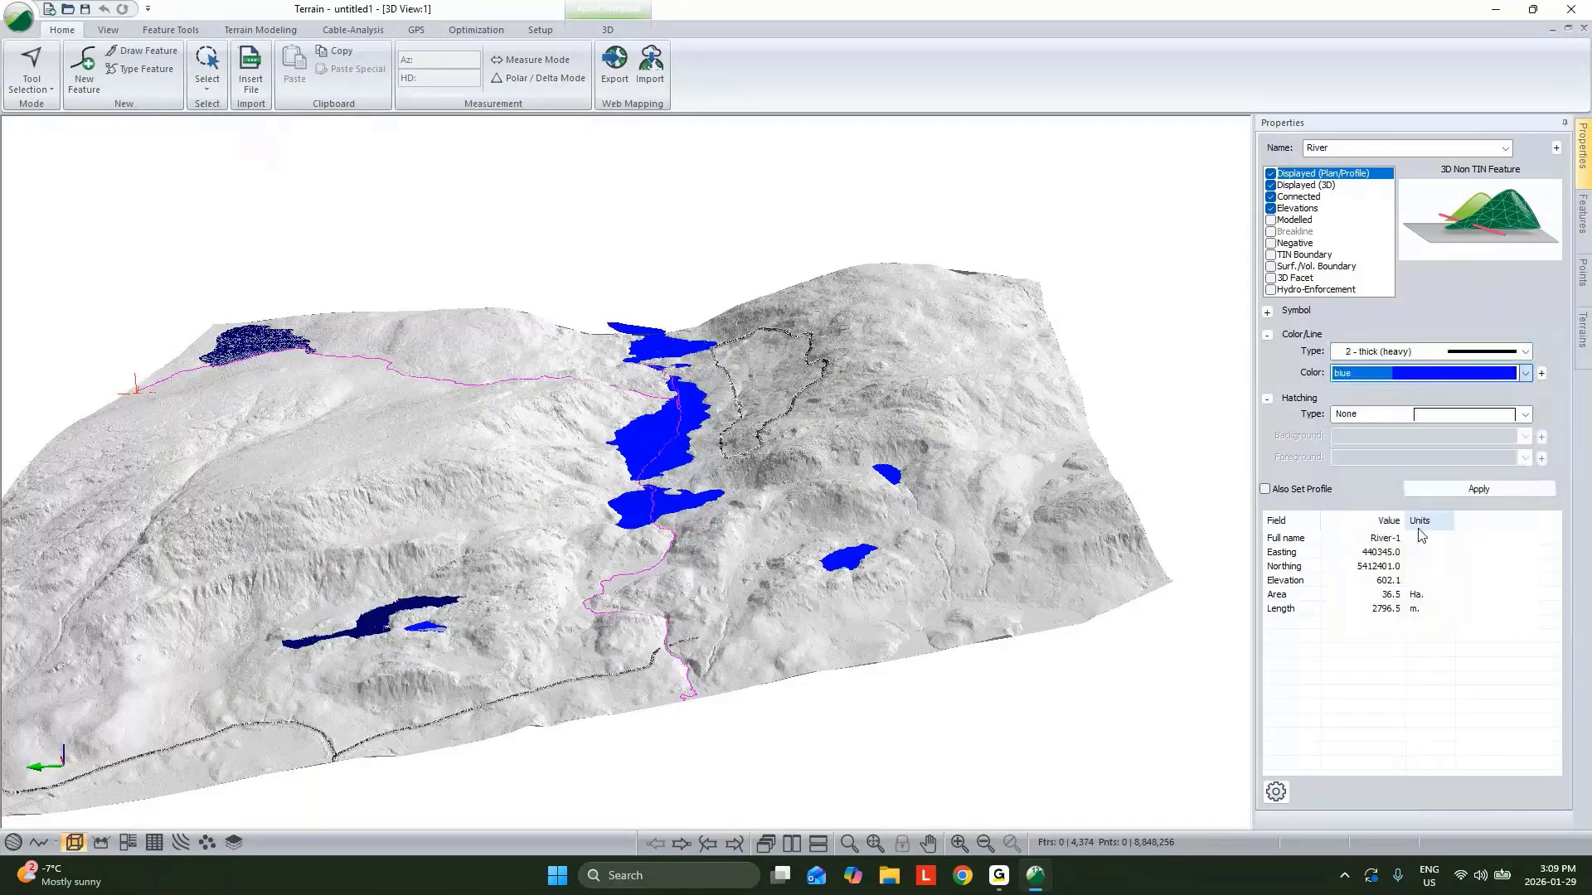
left_click(1458, 488)
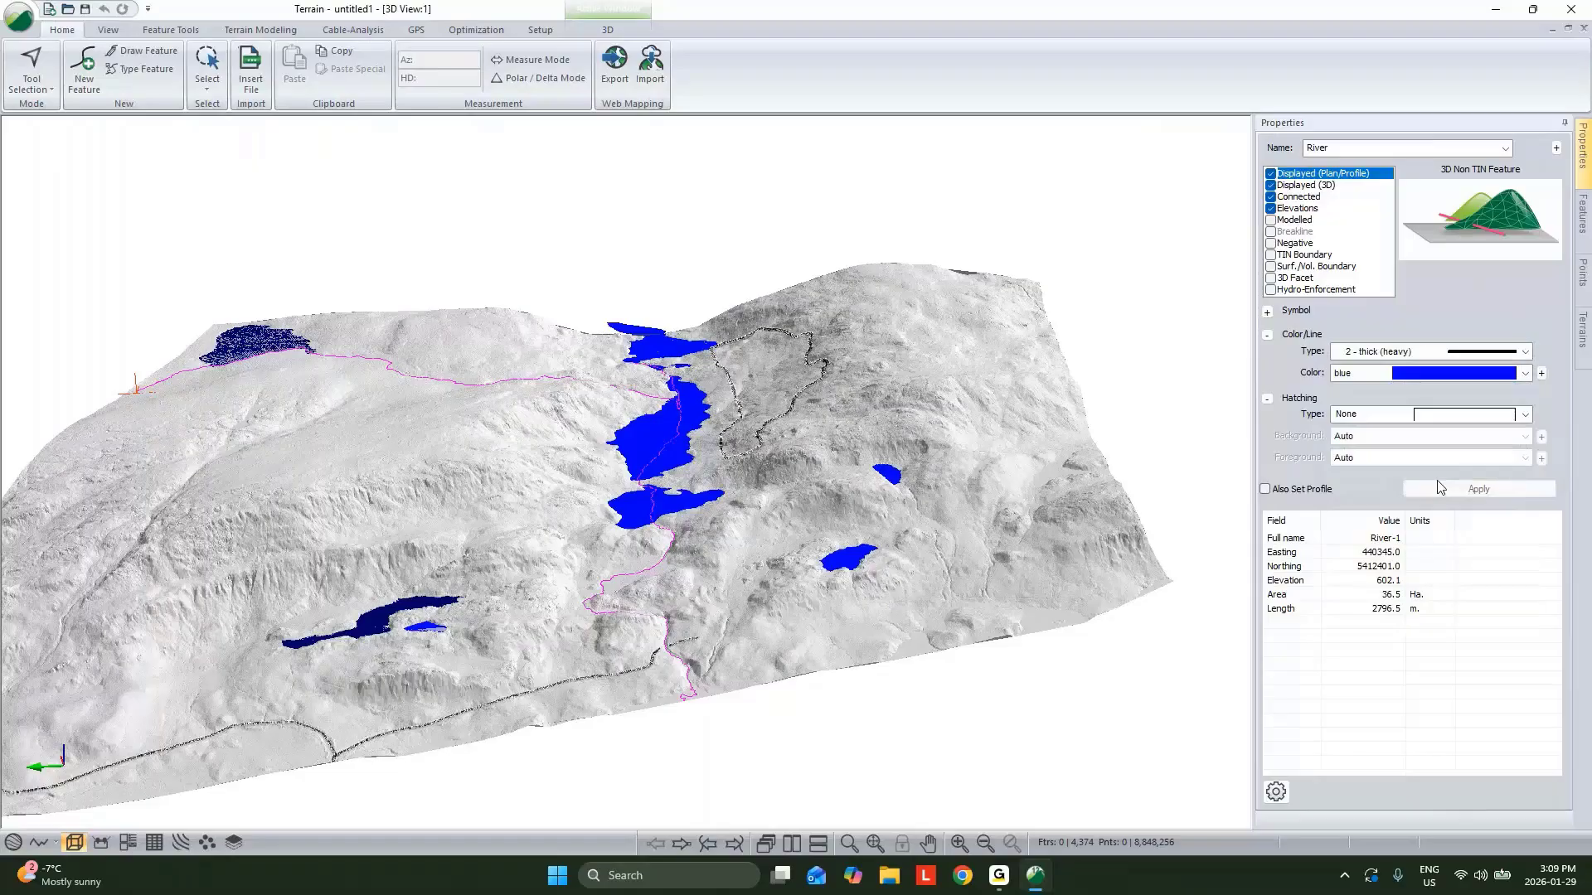
left_click(1147, 486)
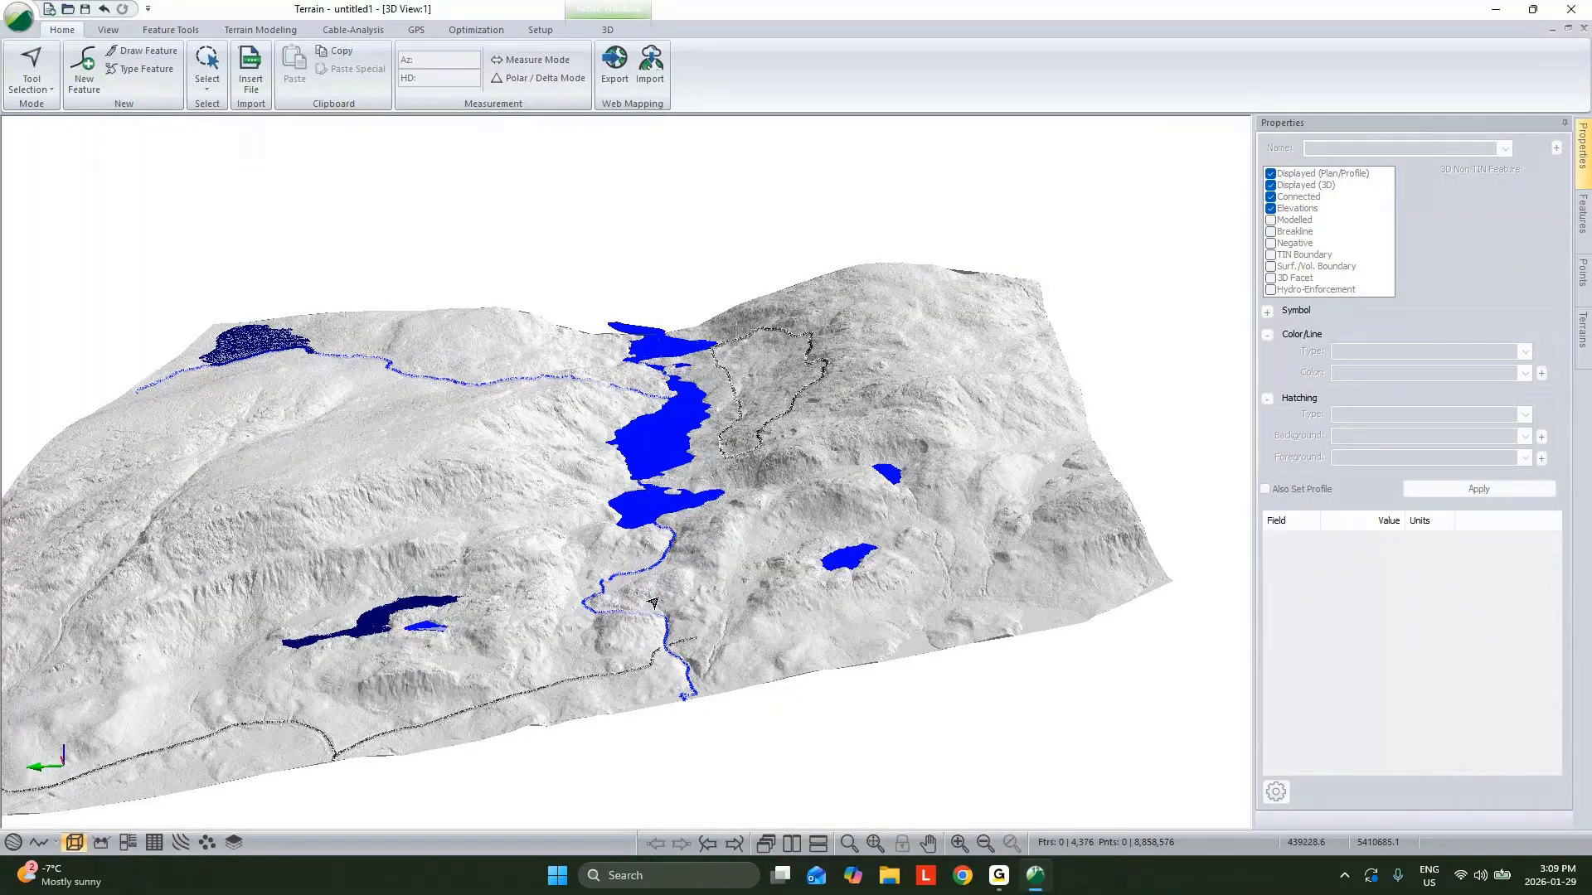
Generate streams and ponds from the current TIN using the default Streams & Ponds settings.
mouse_move(653, 603)
left_click_drag(598, 339, 804, 537)
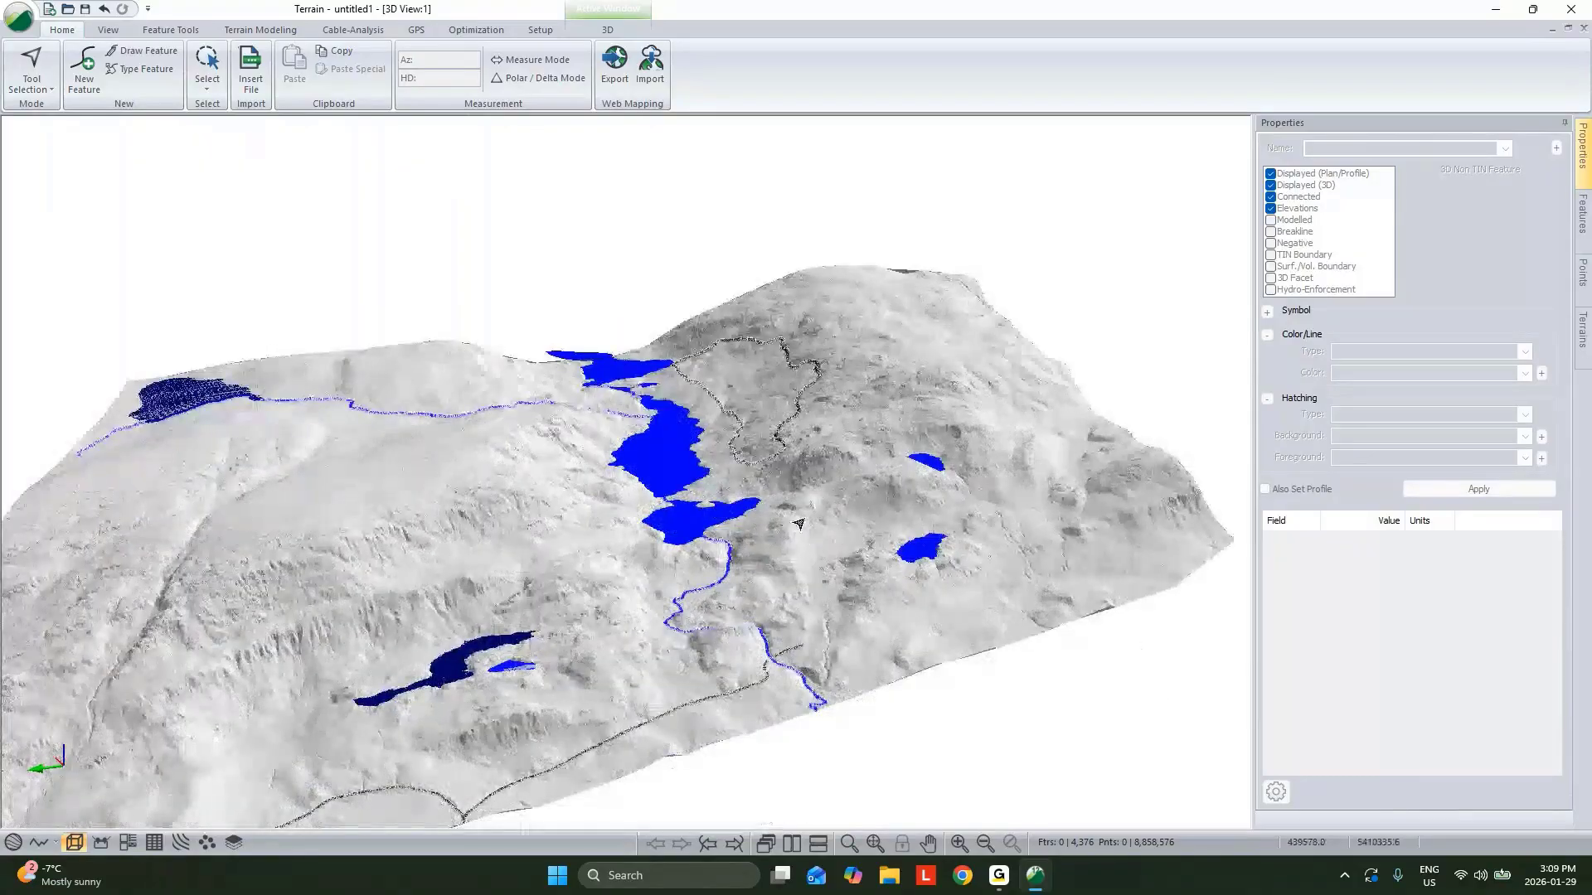
left_click(255, 30)
left_click(380, 73)
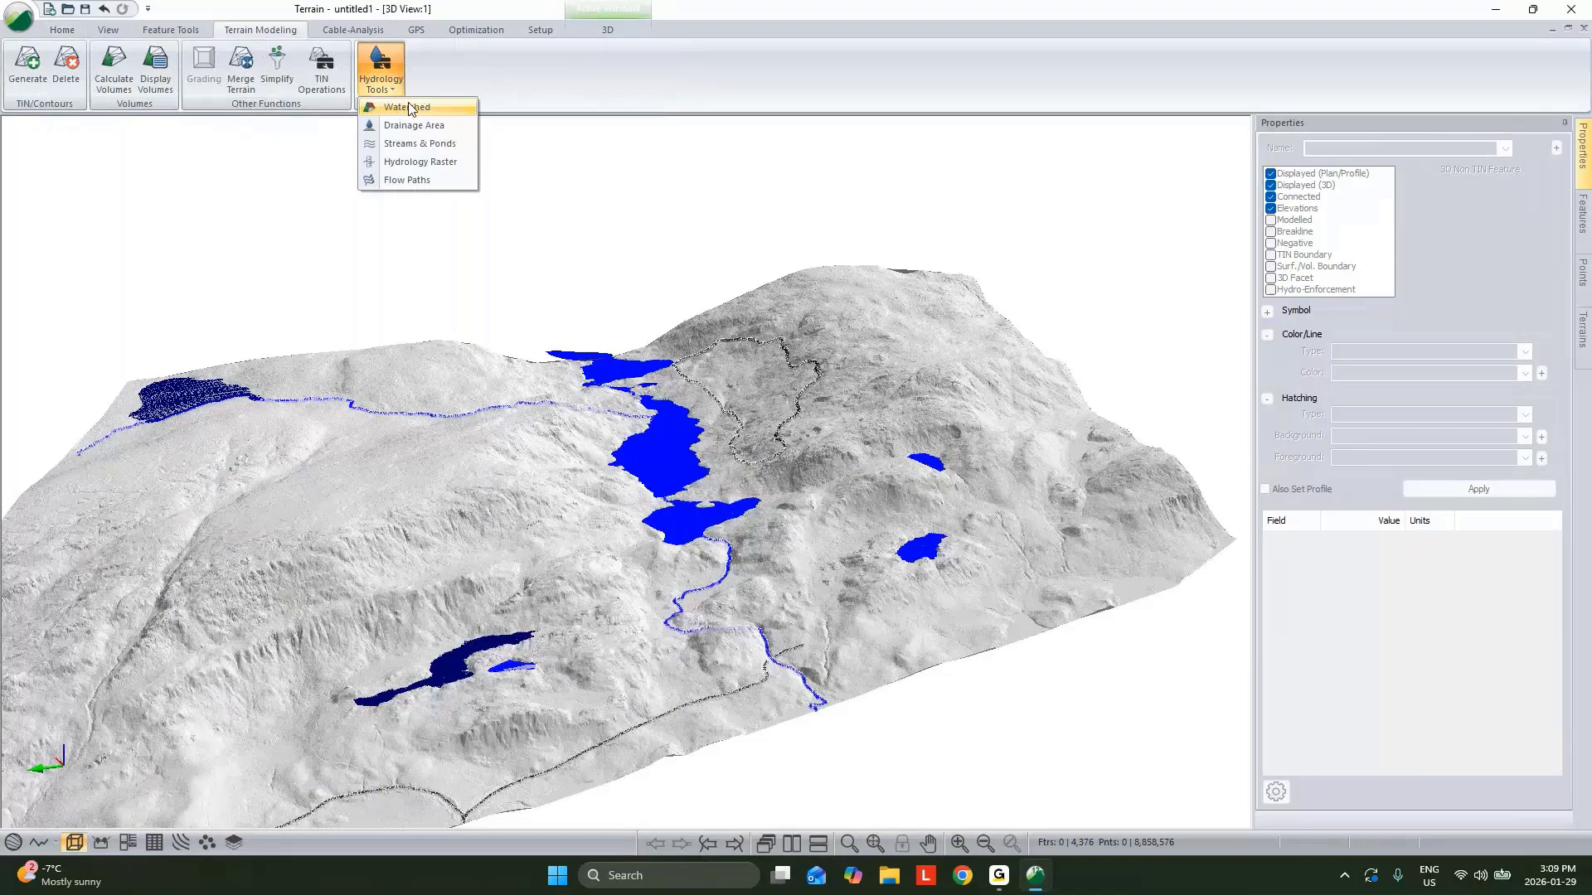
left_click(408, 145)
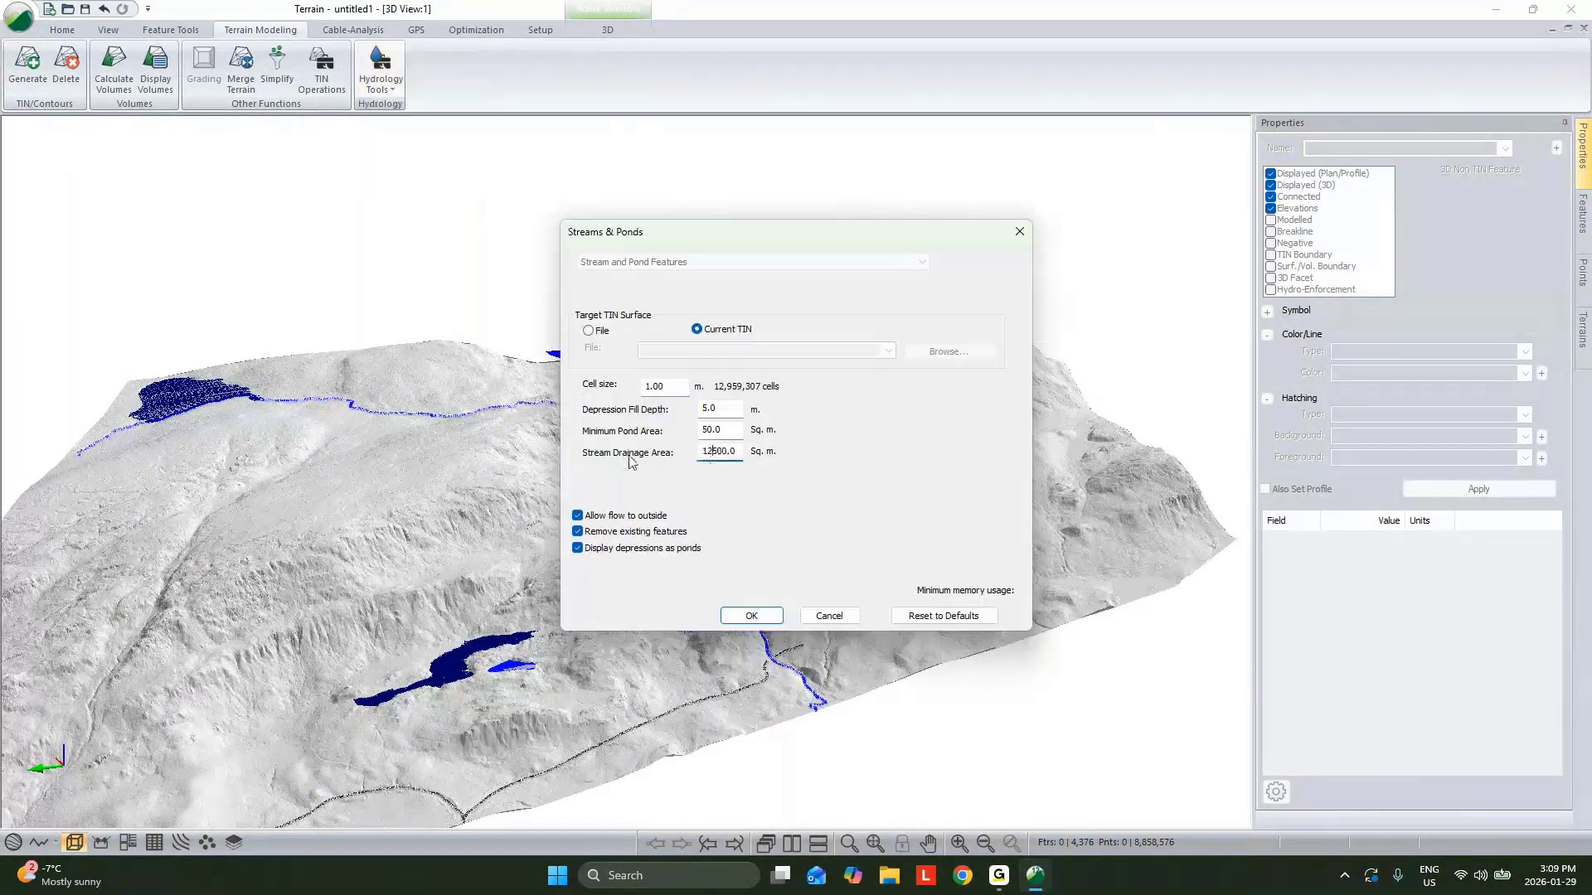
left_click(768, 616)
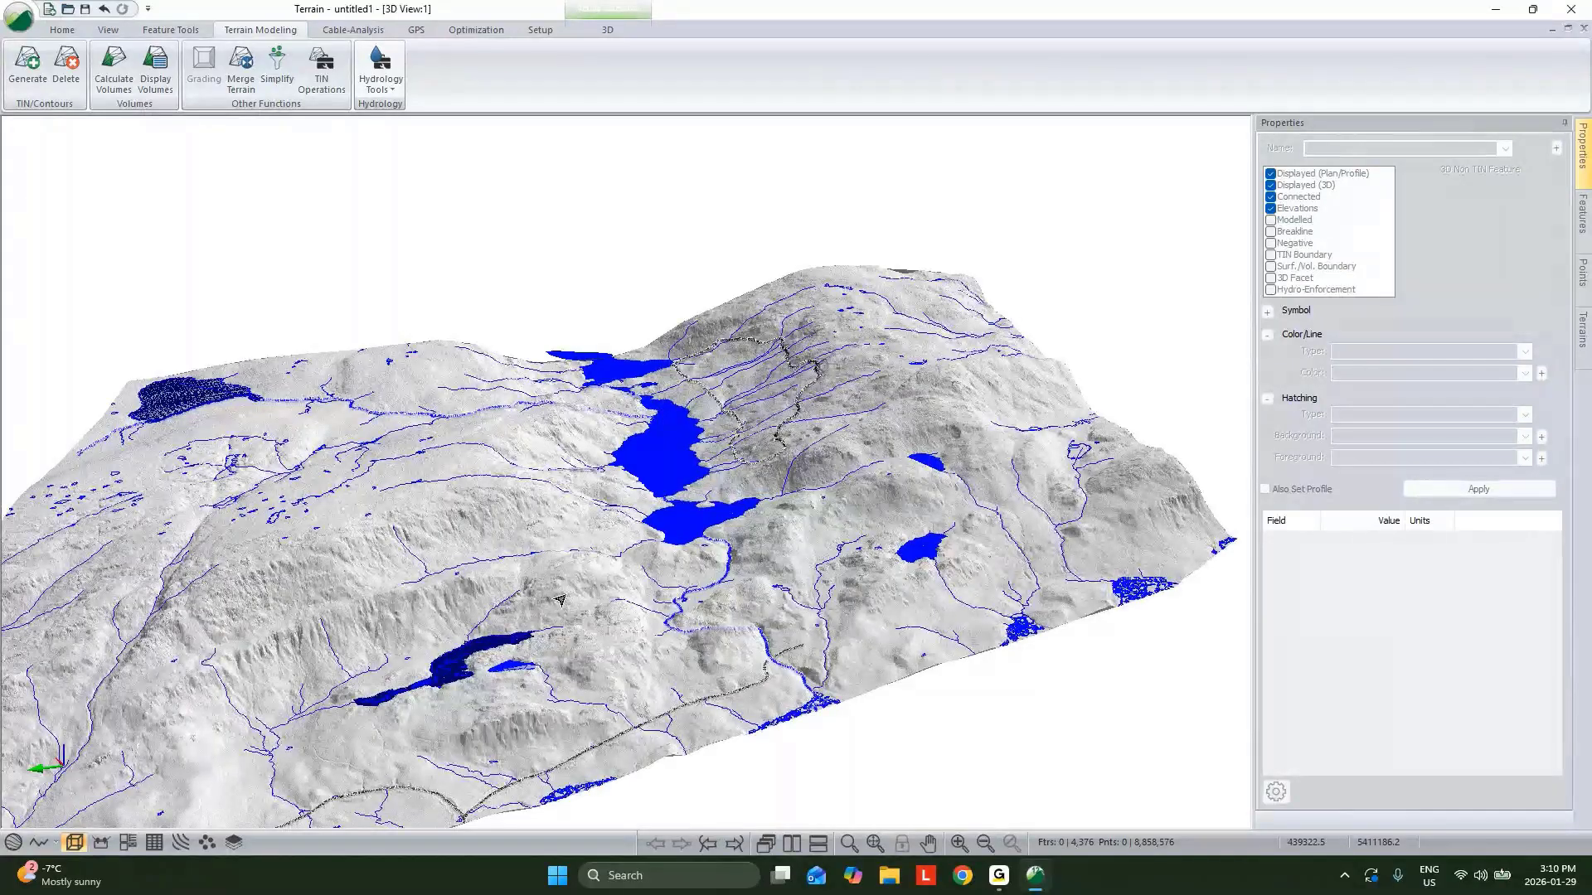
Tile the 3D view and the plan view side by side.
mouse_move(561, 599)
mouse_move(837, 599)
mouse_move(755, 432)
left_click(792, 843)
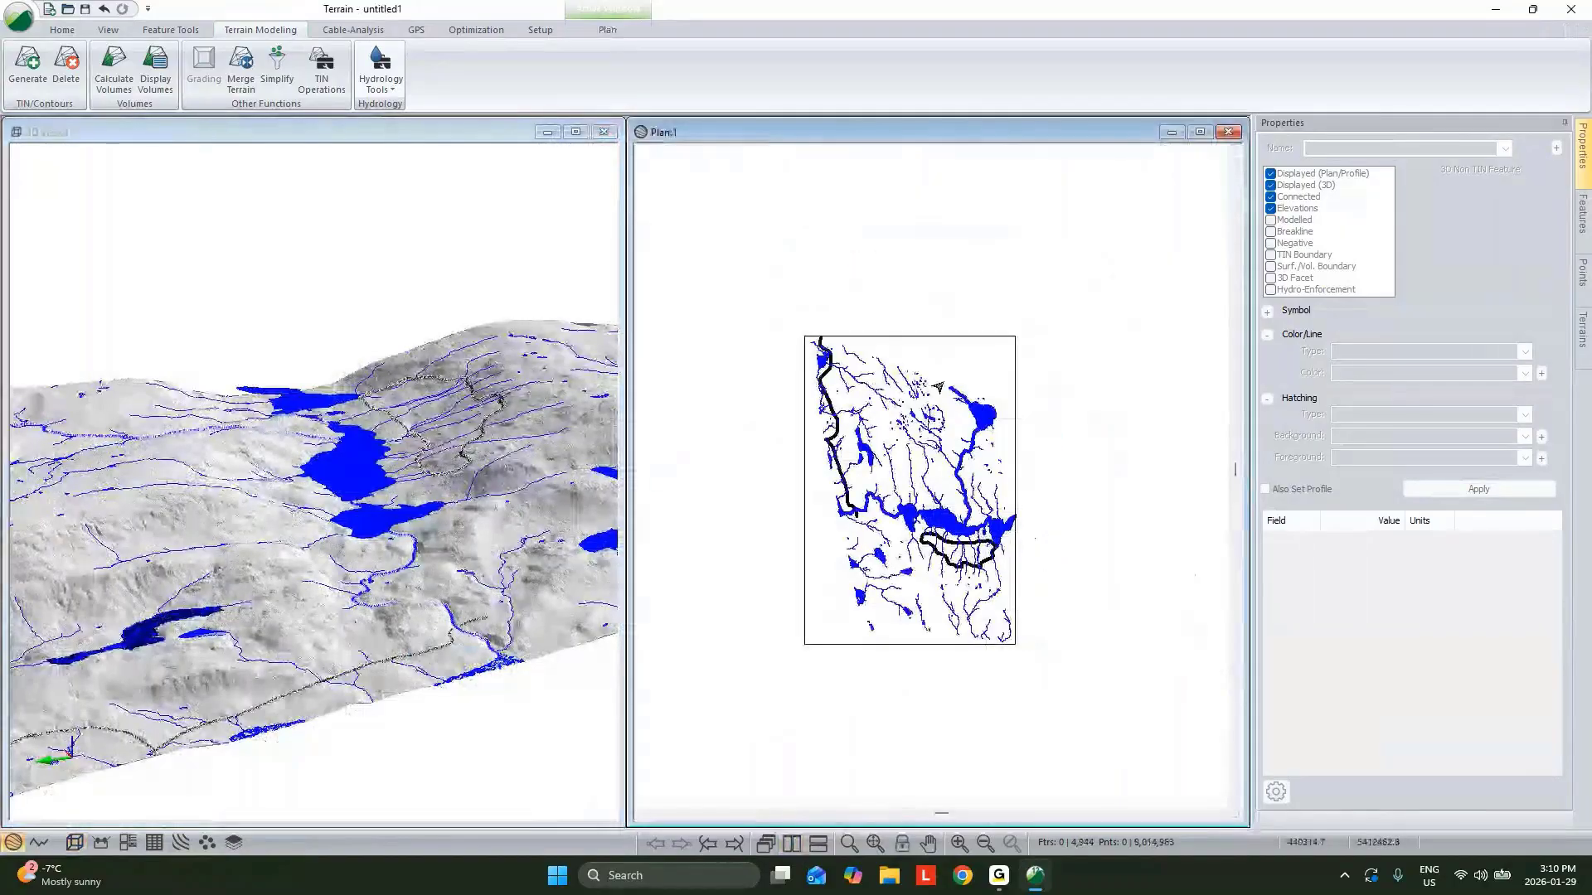
left_click(932, 336)
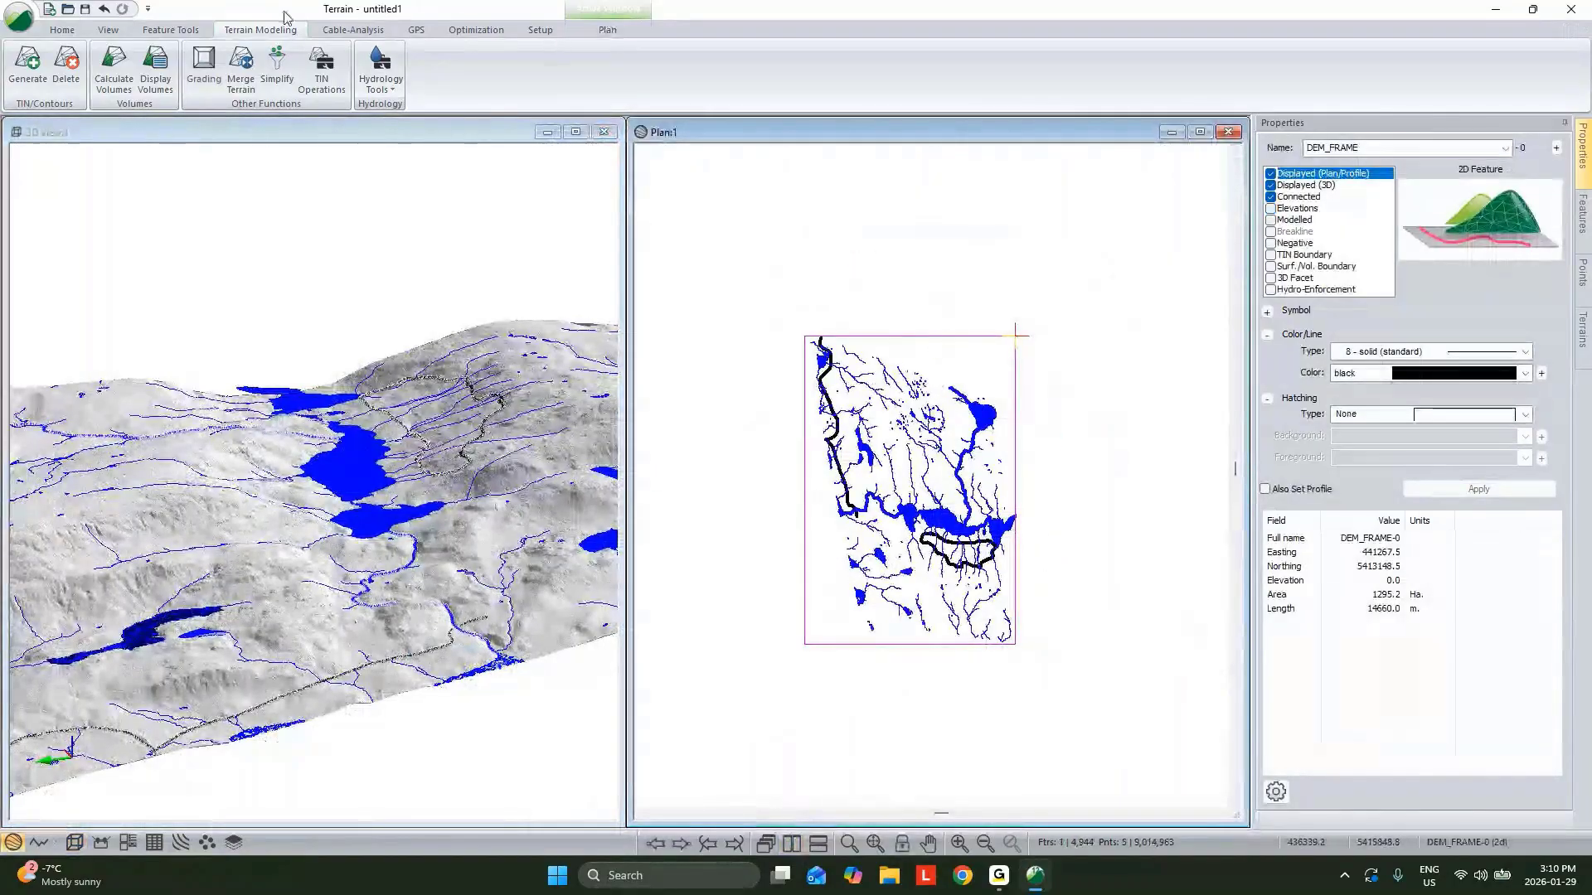
left_click(62, 30)
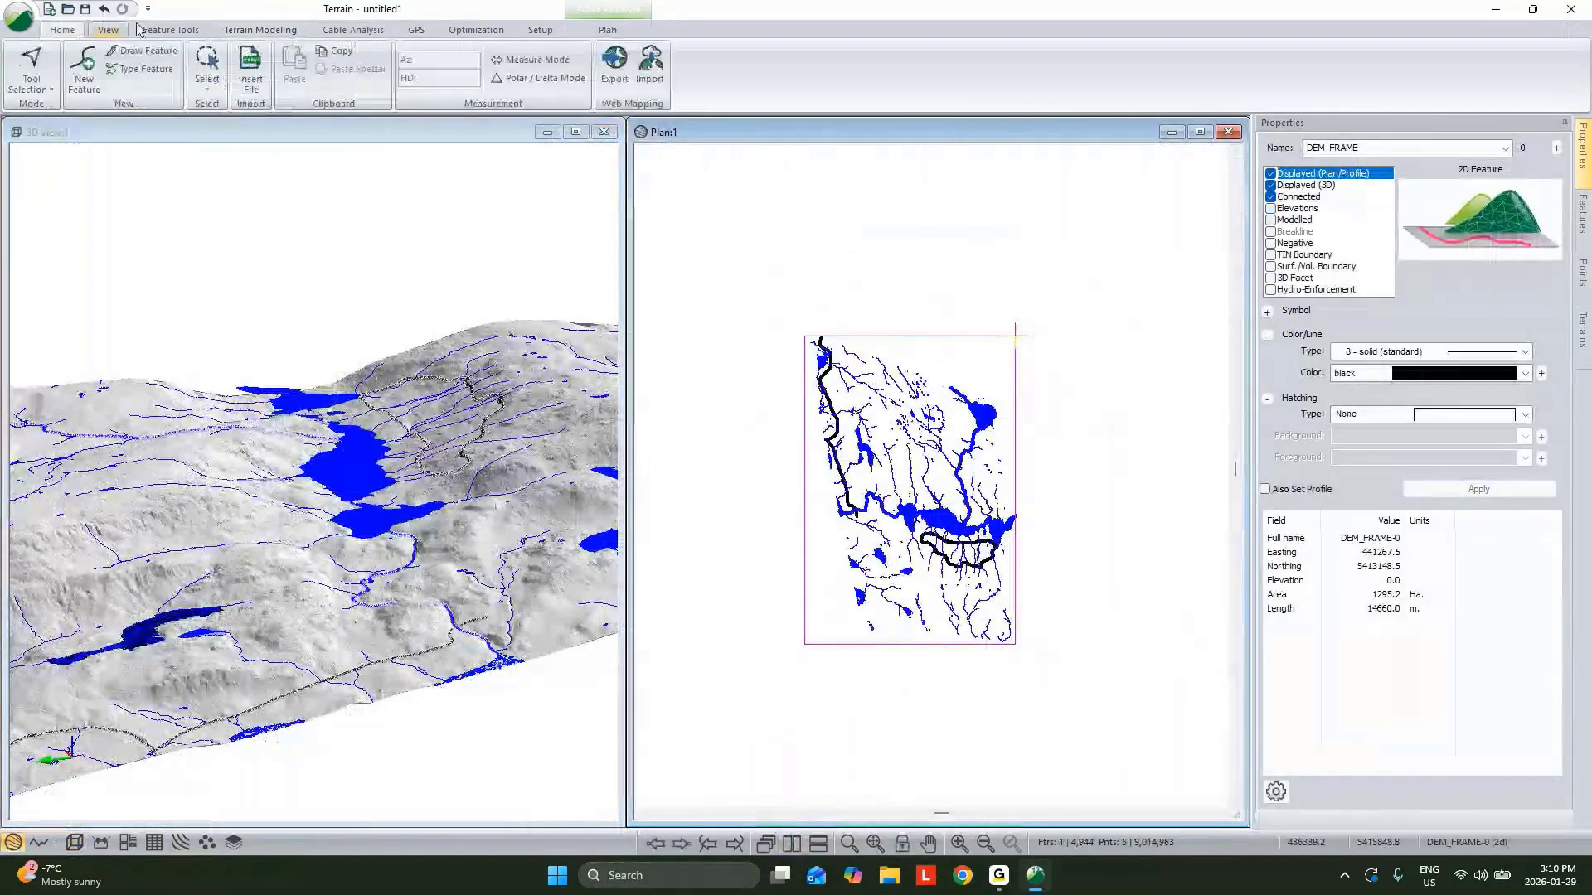
left_click(625, 89)
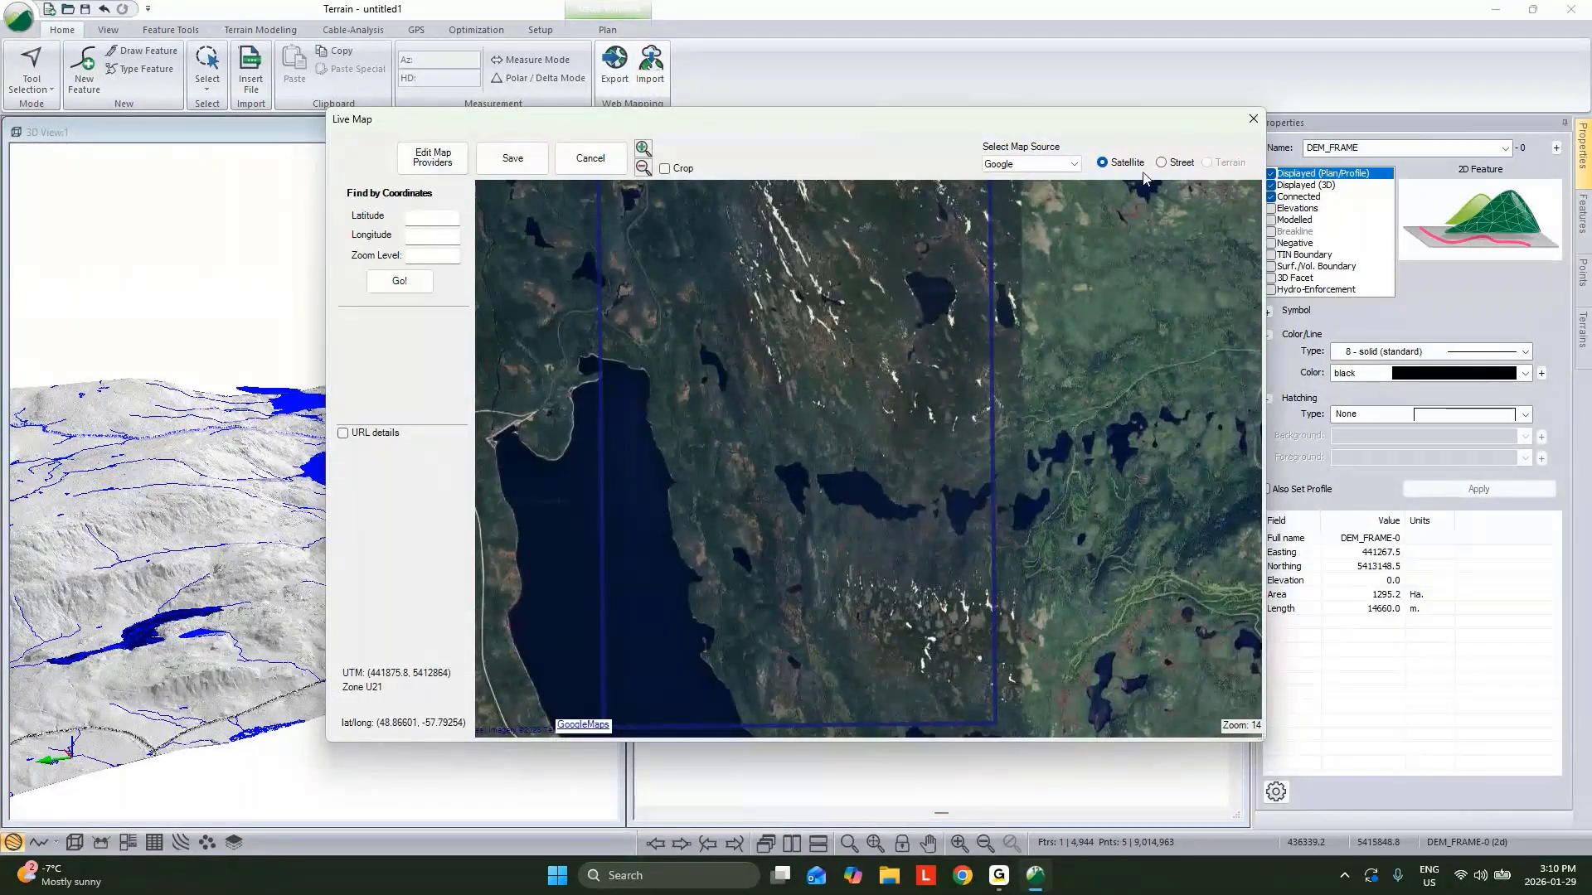
left_click(1252, 119)
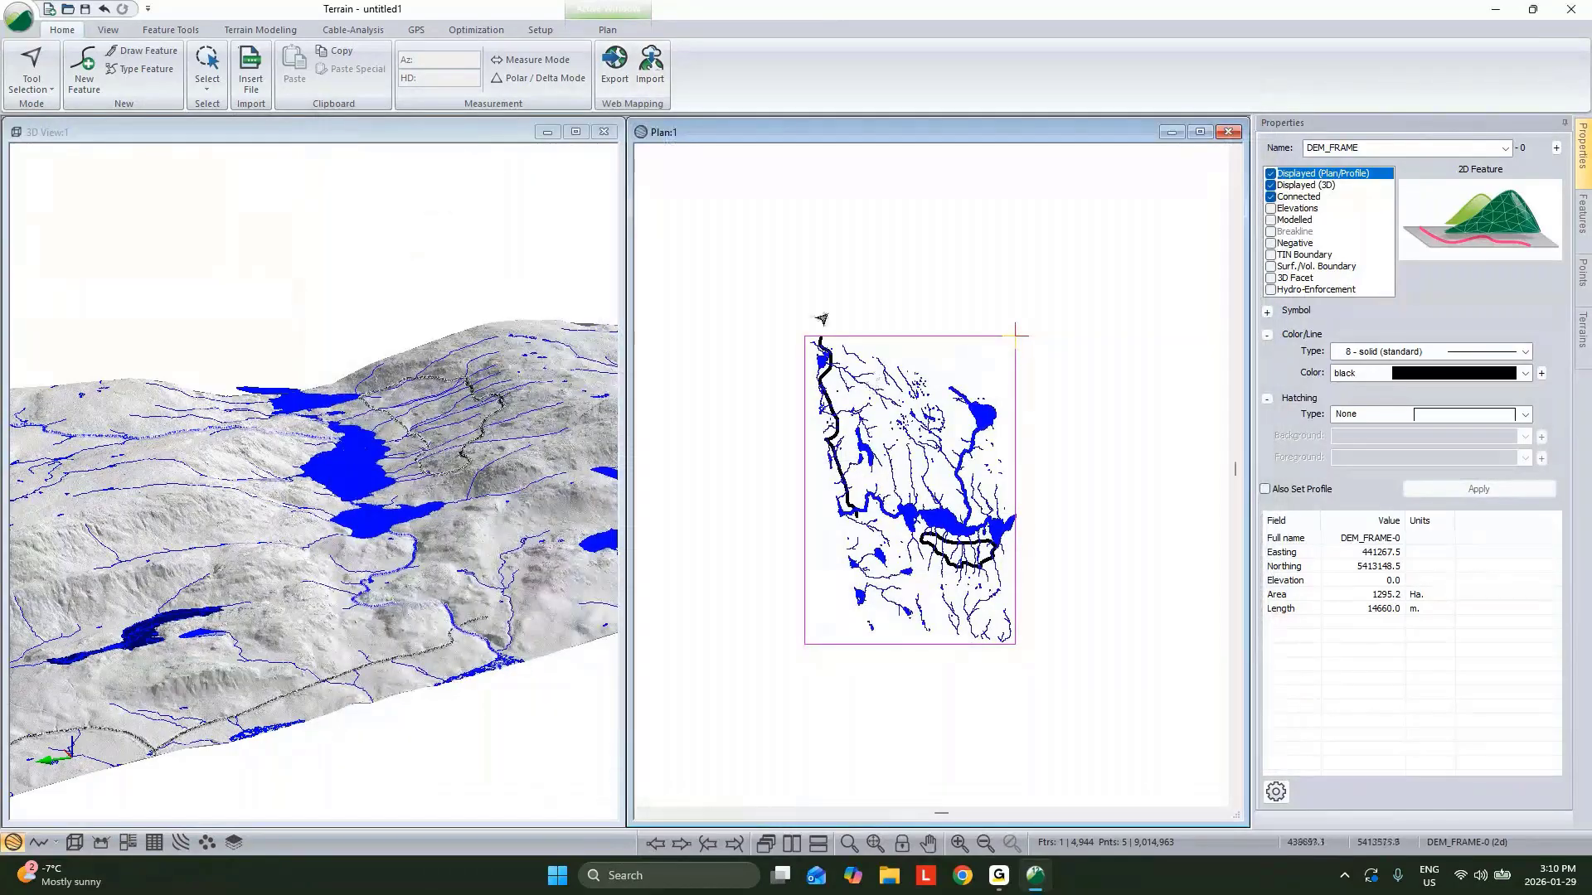
Set the plan window background to image.terx from the Forestry folder.
right_click(912, 346)
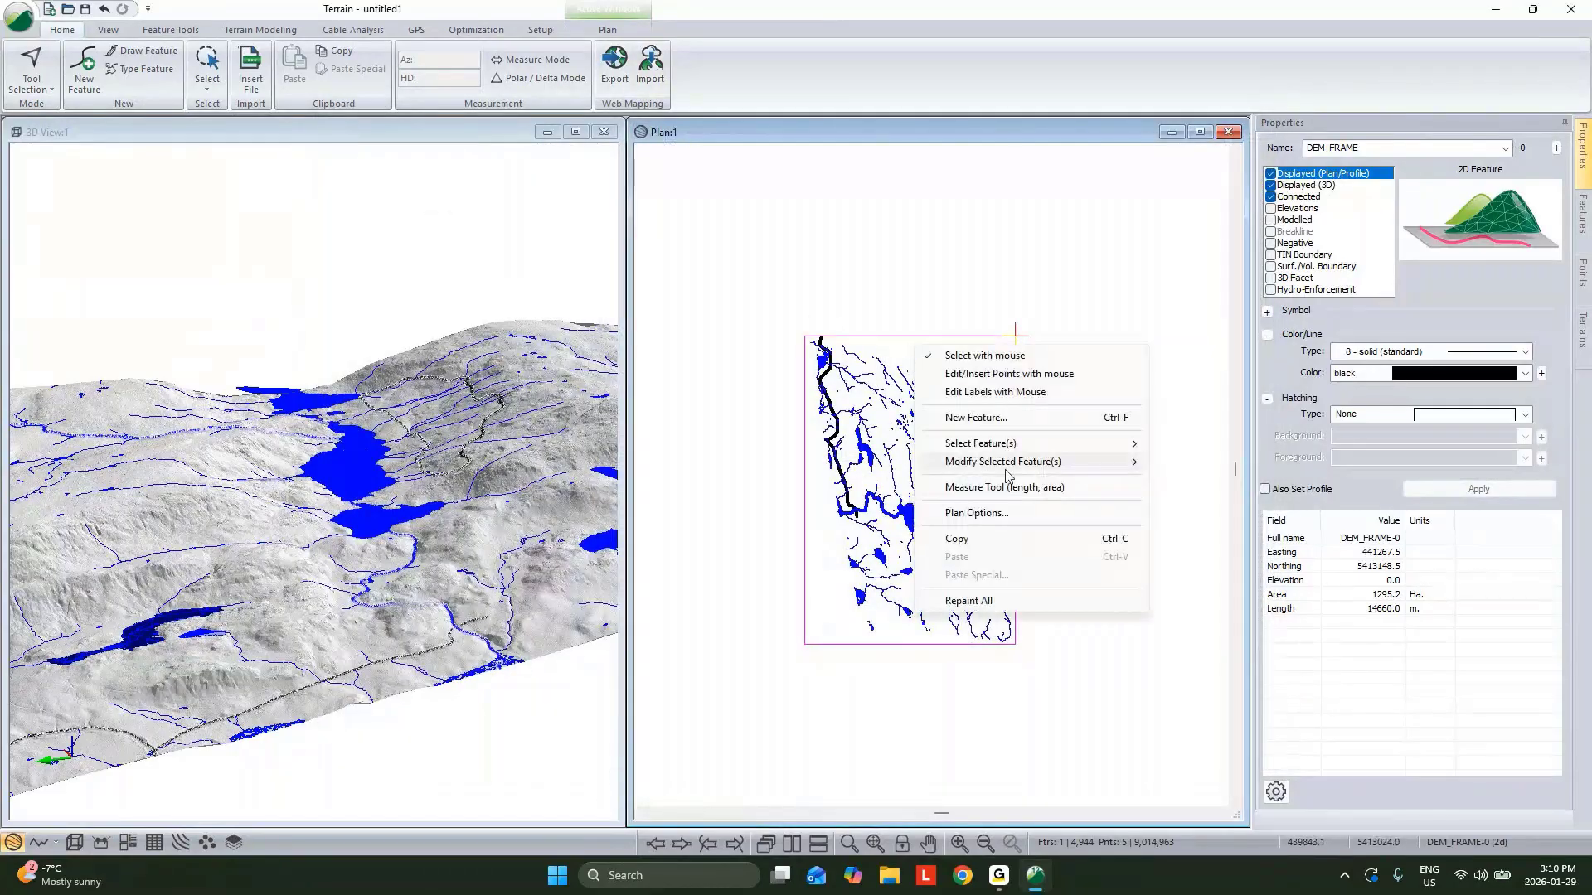
left_click(999, 515)
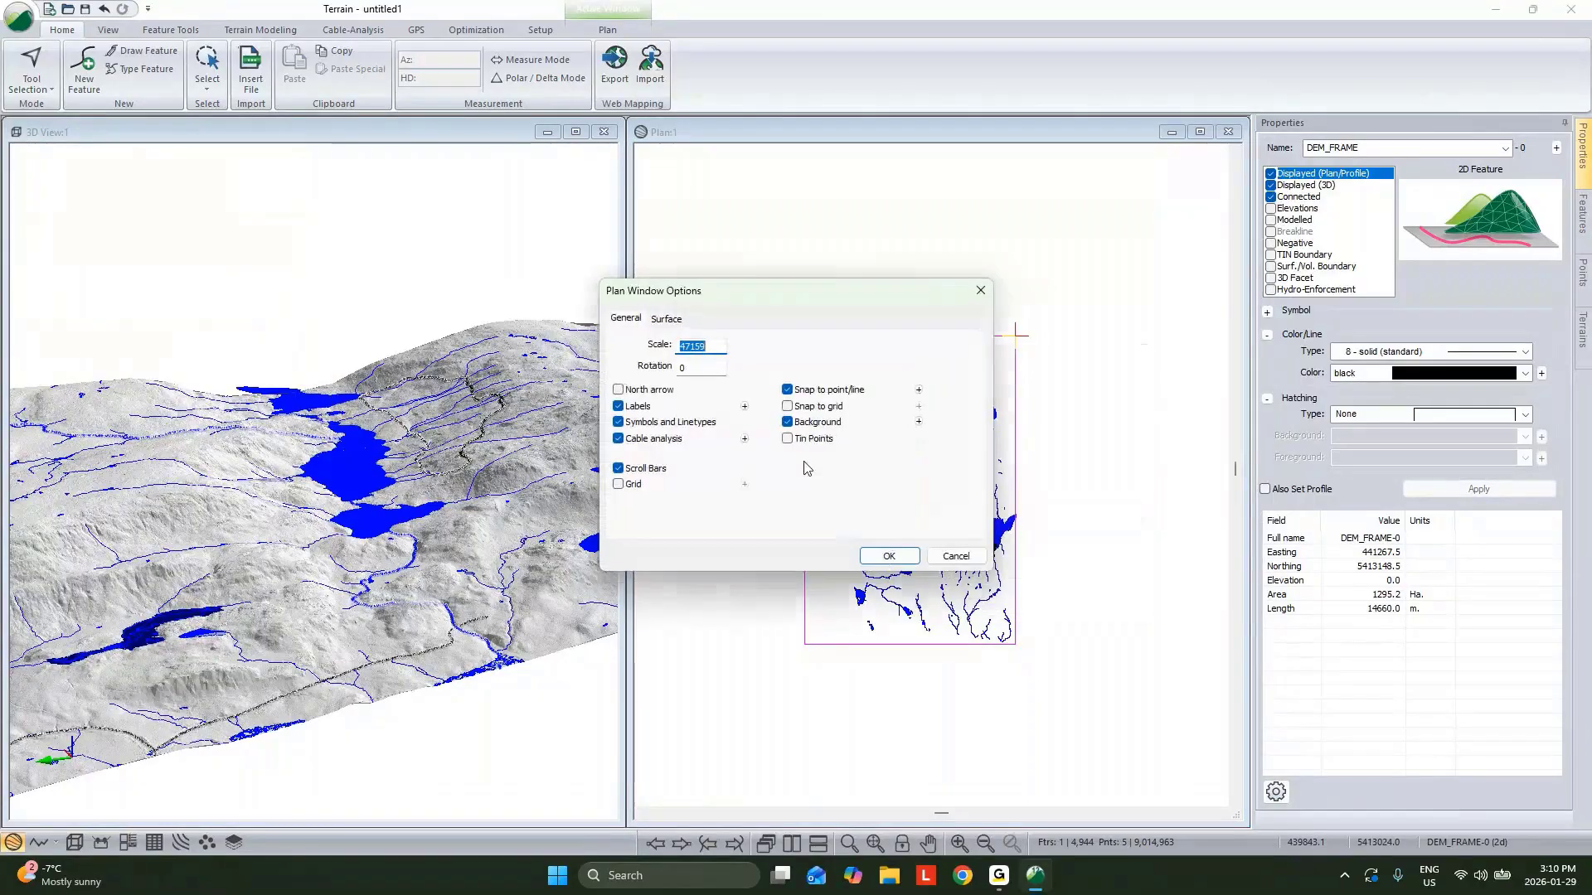
left_click(918, 422)
left_click(944, 355)
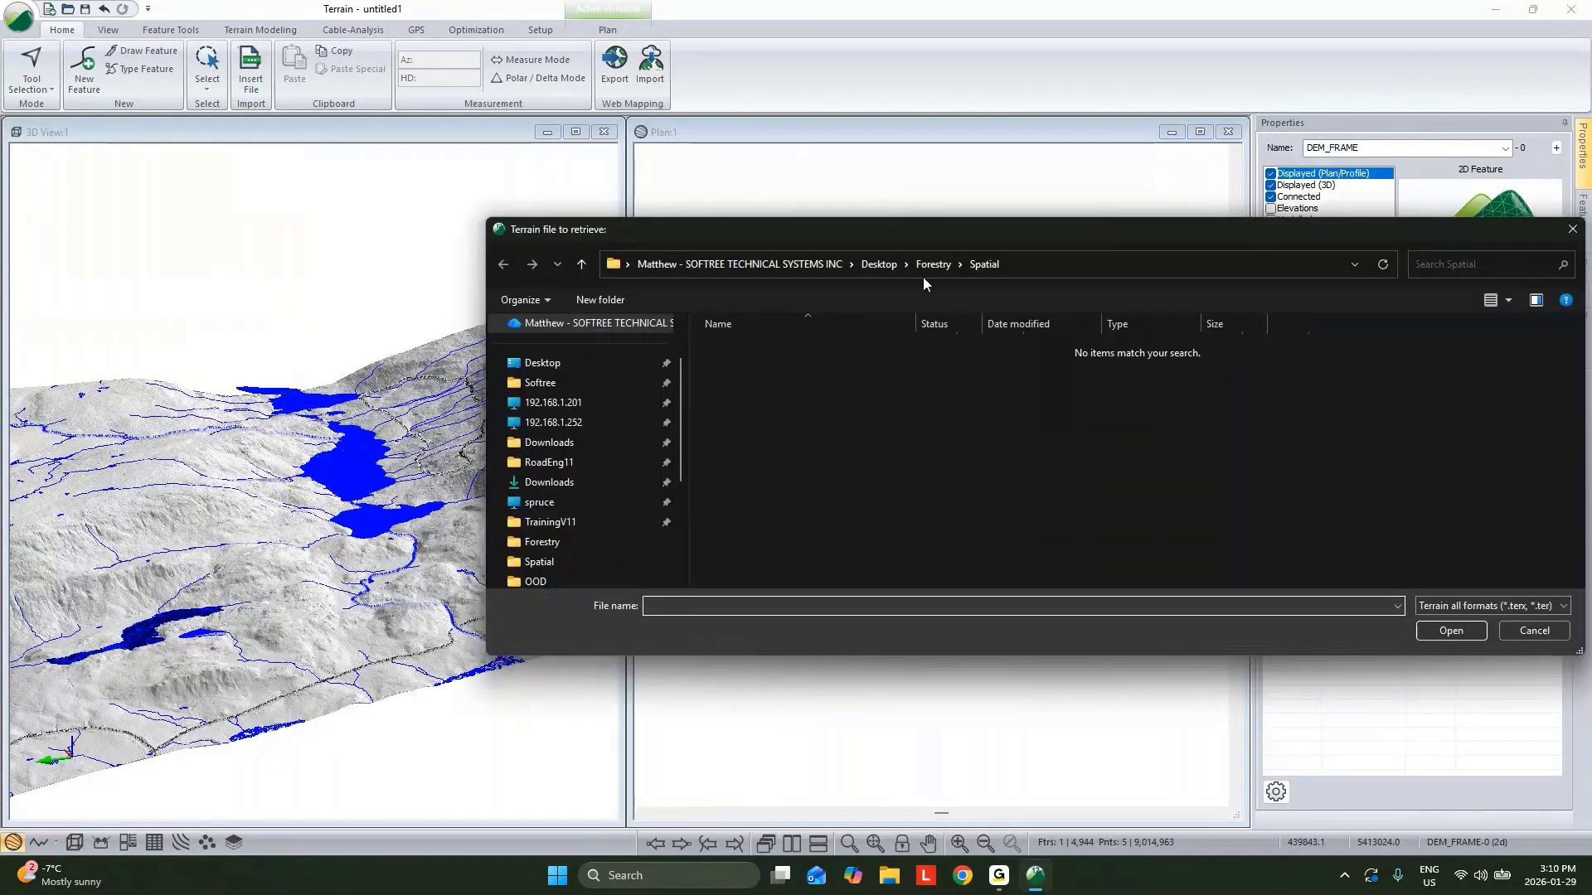
left_click(933, 265)
left_click(787, 386)
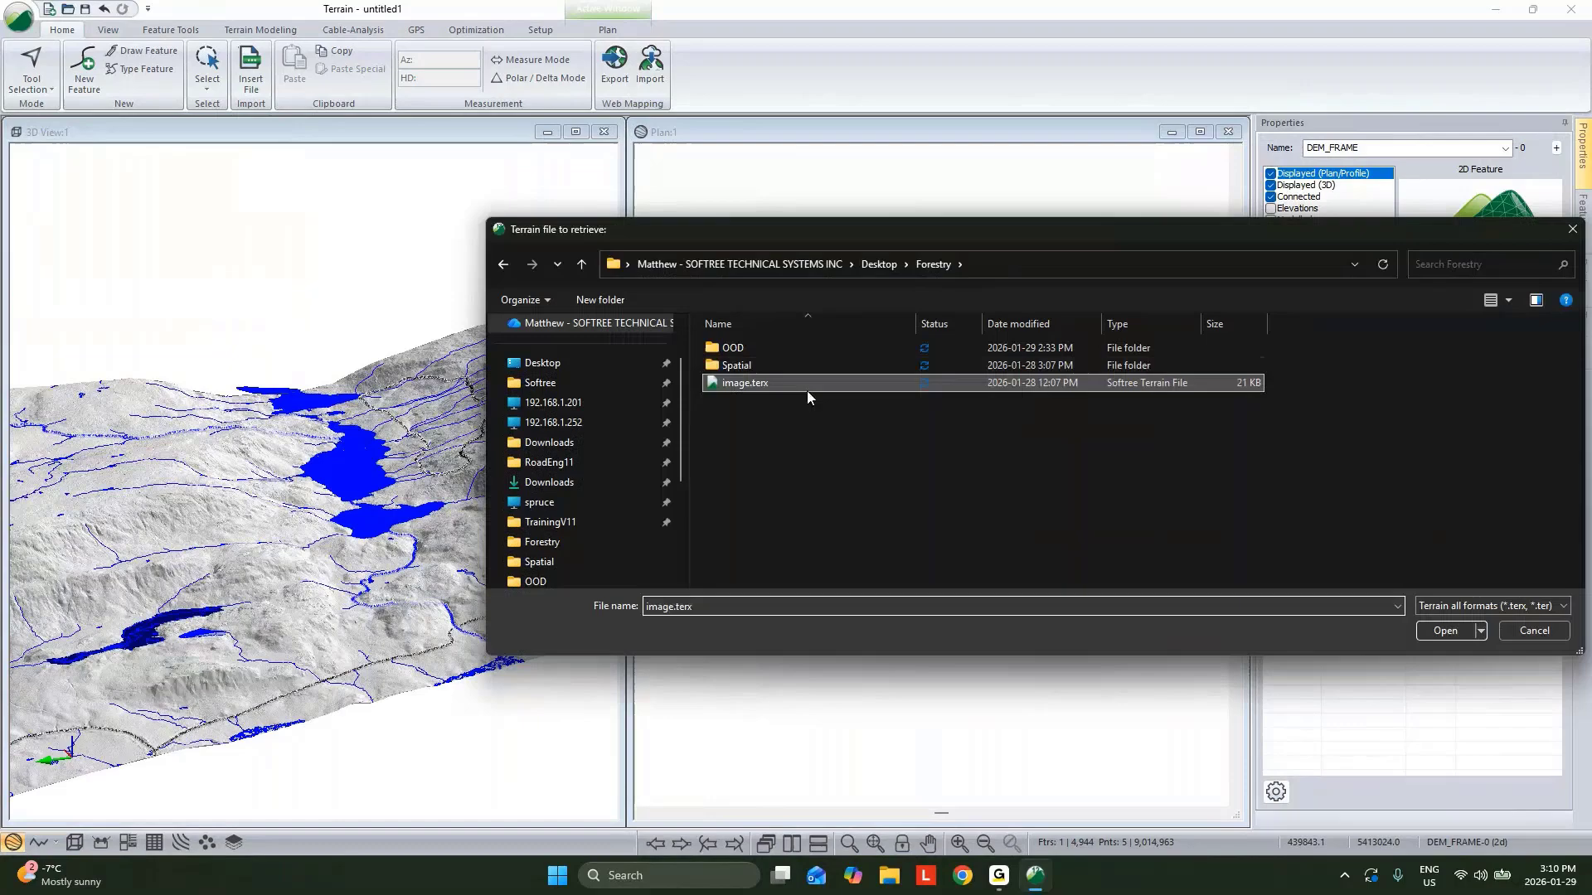
left_click(1439, 628)
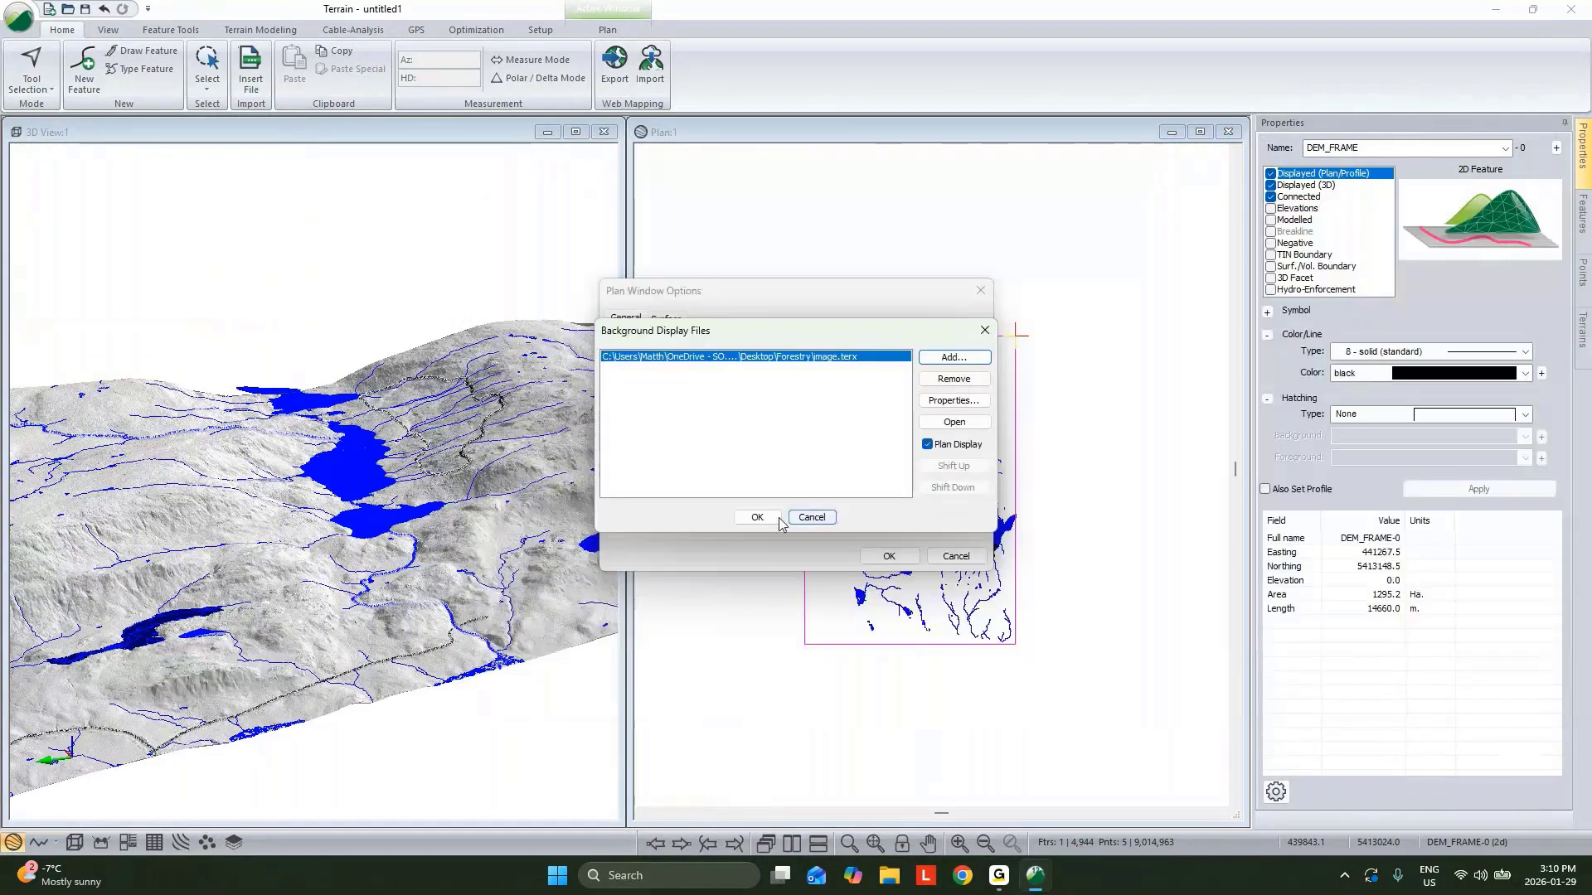
left_click(756, 516)
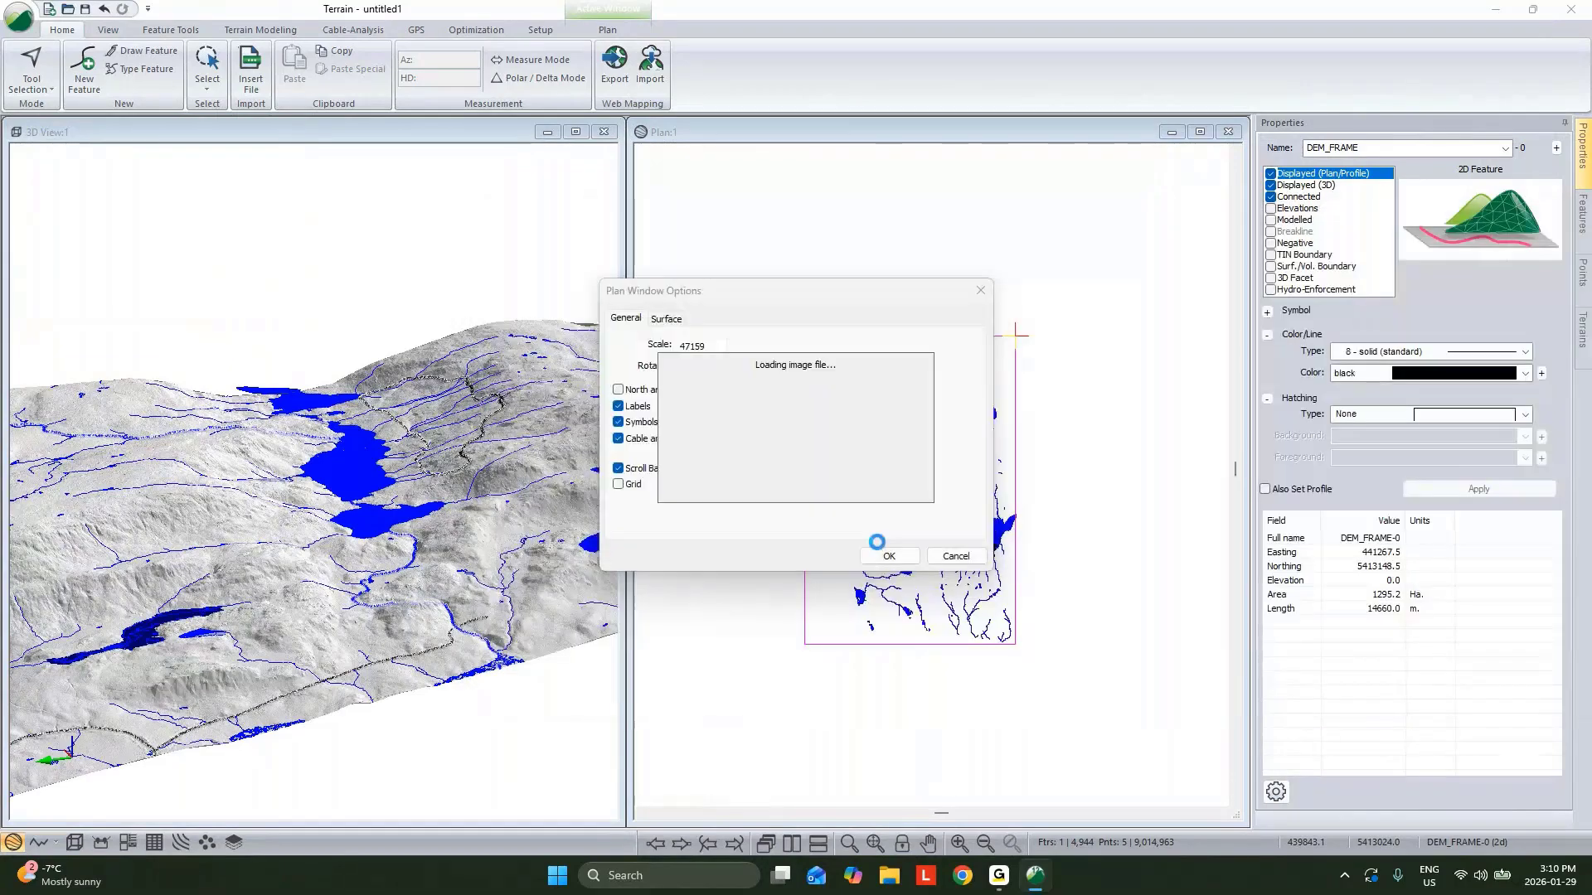
left_click(887, 557)
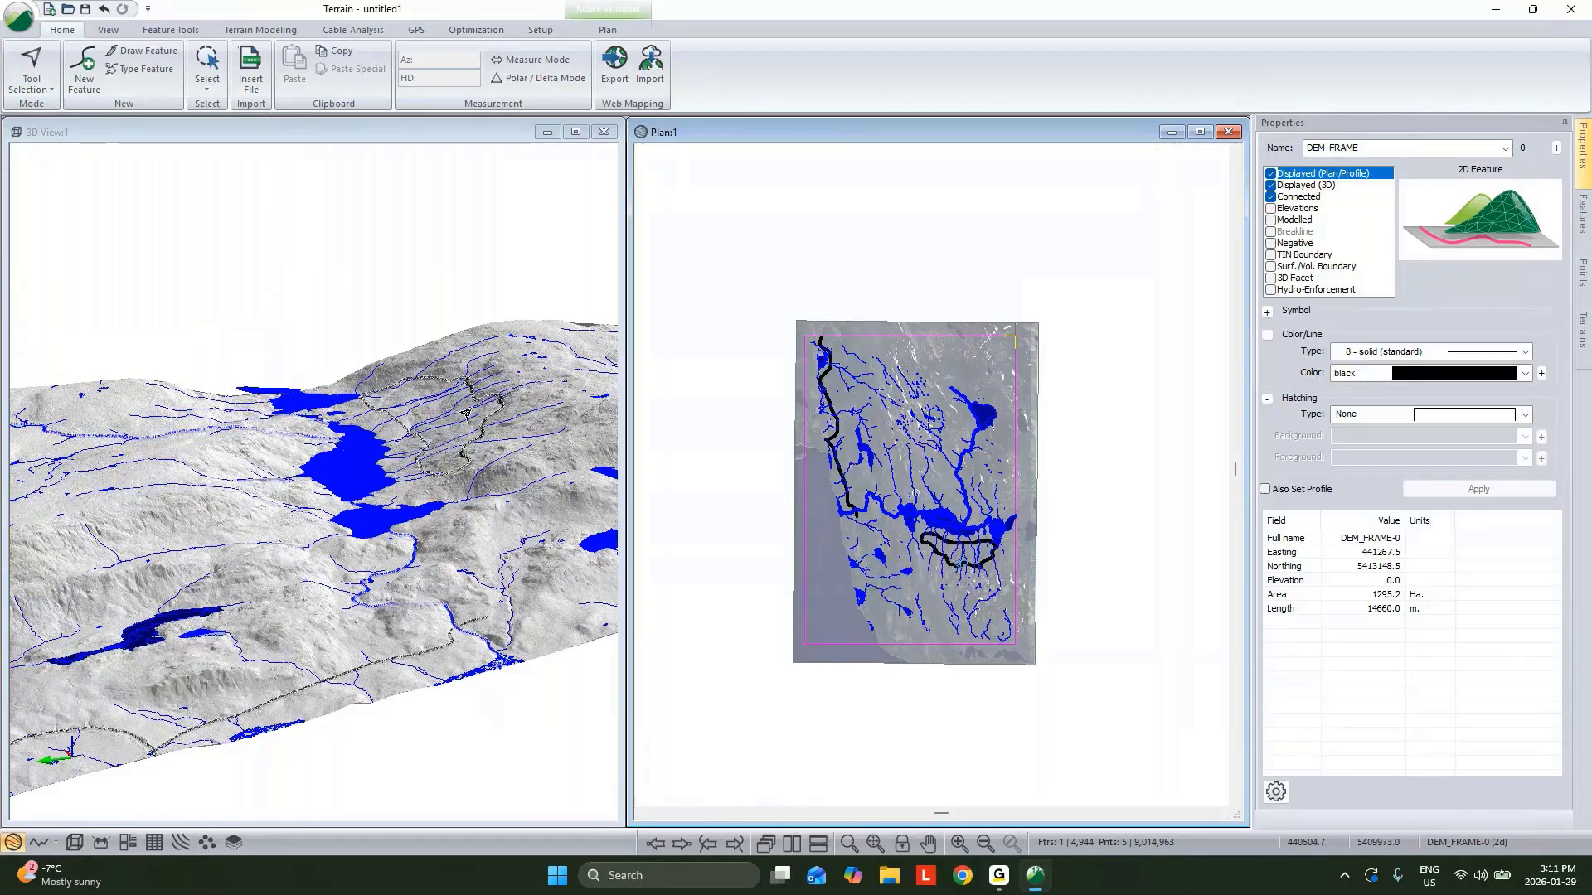
Create a new modelled feature named _End, to be drawn with the mouse in the 3D view.
scroll(466, 415, "up", 4)
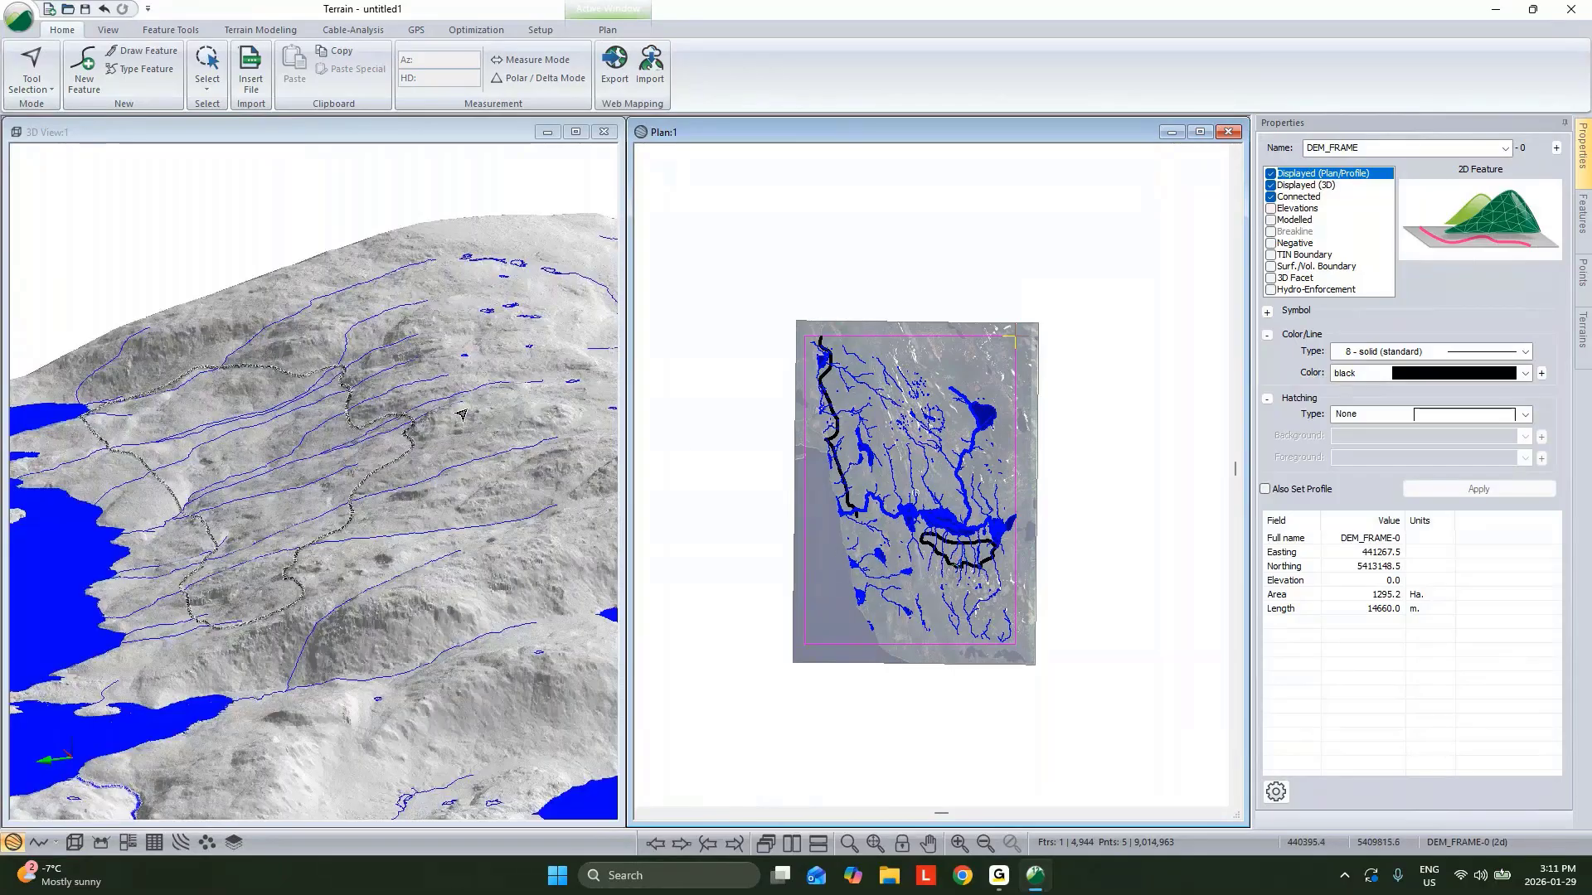
left_click_drag(462, 415, 386, 477)
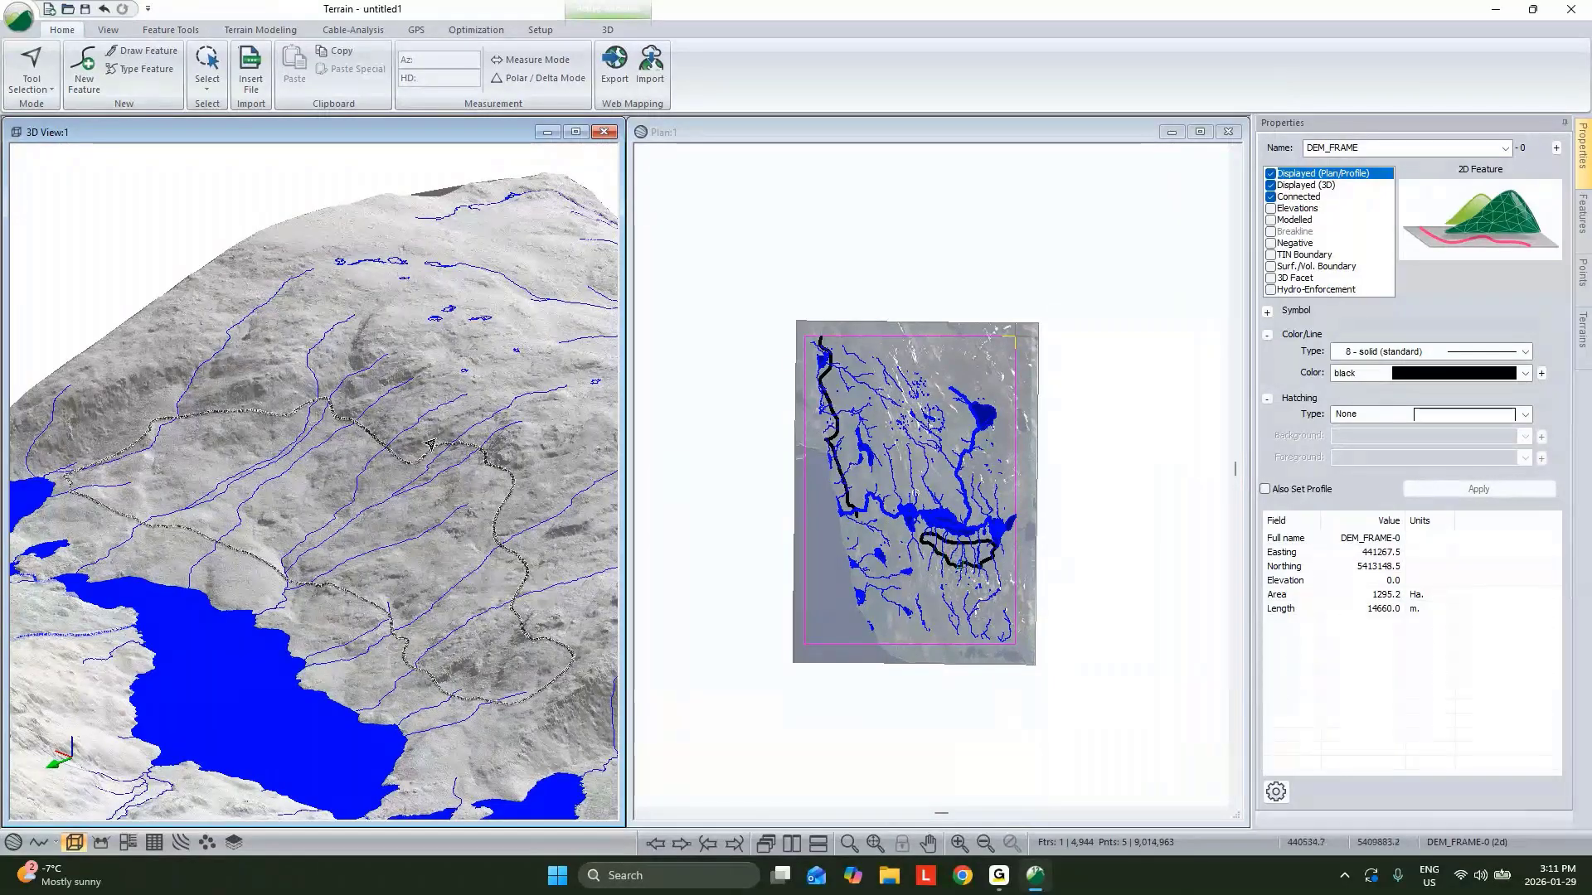
left_click_drag(426, 483, 409, 453)
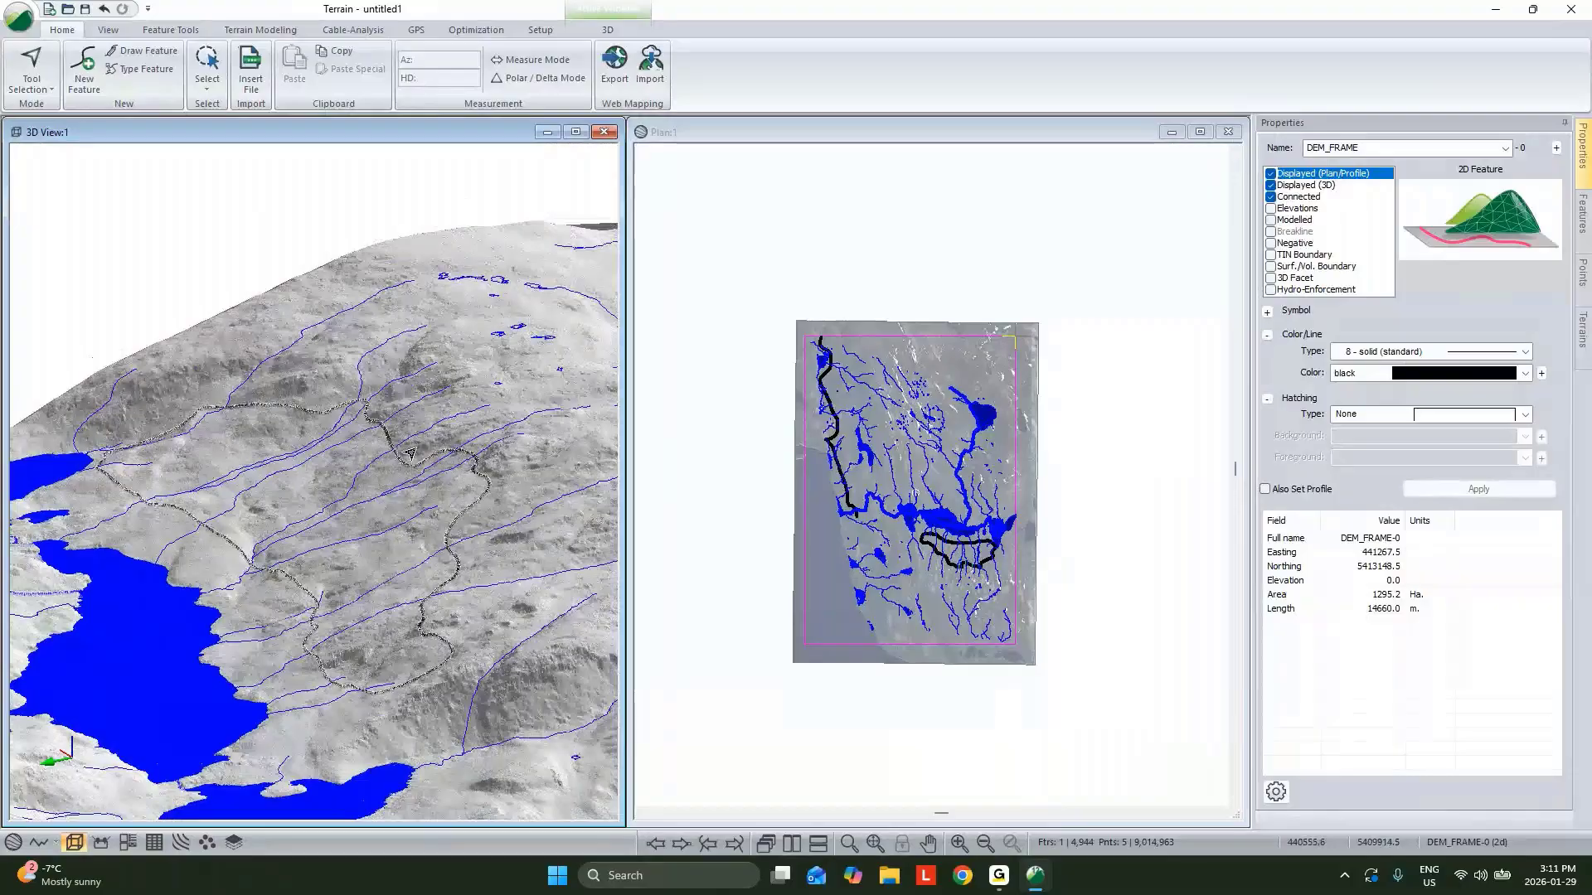
scroll(178, 465, "up", 3)
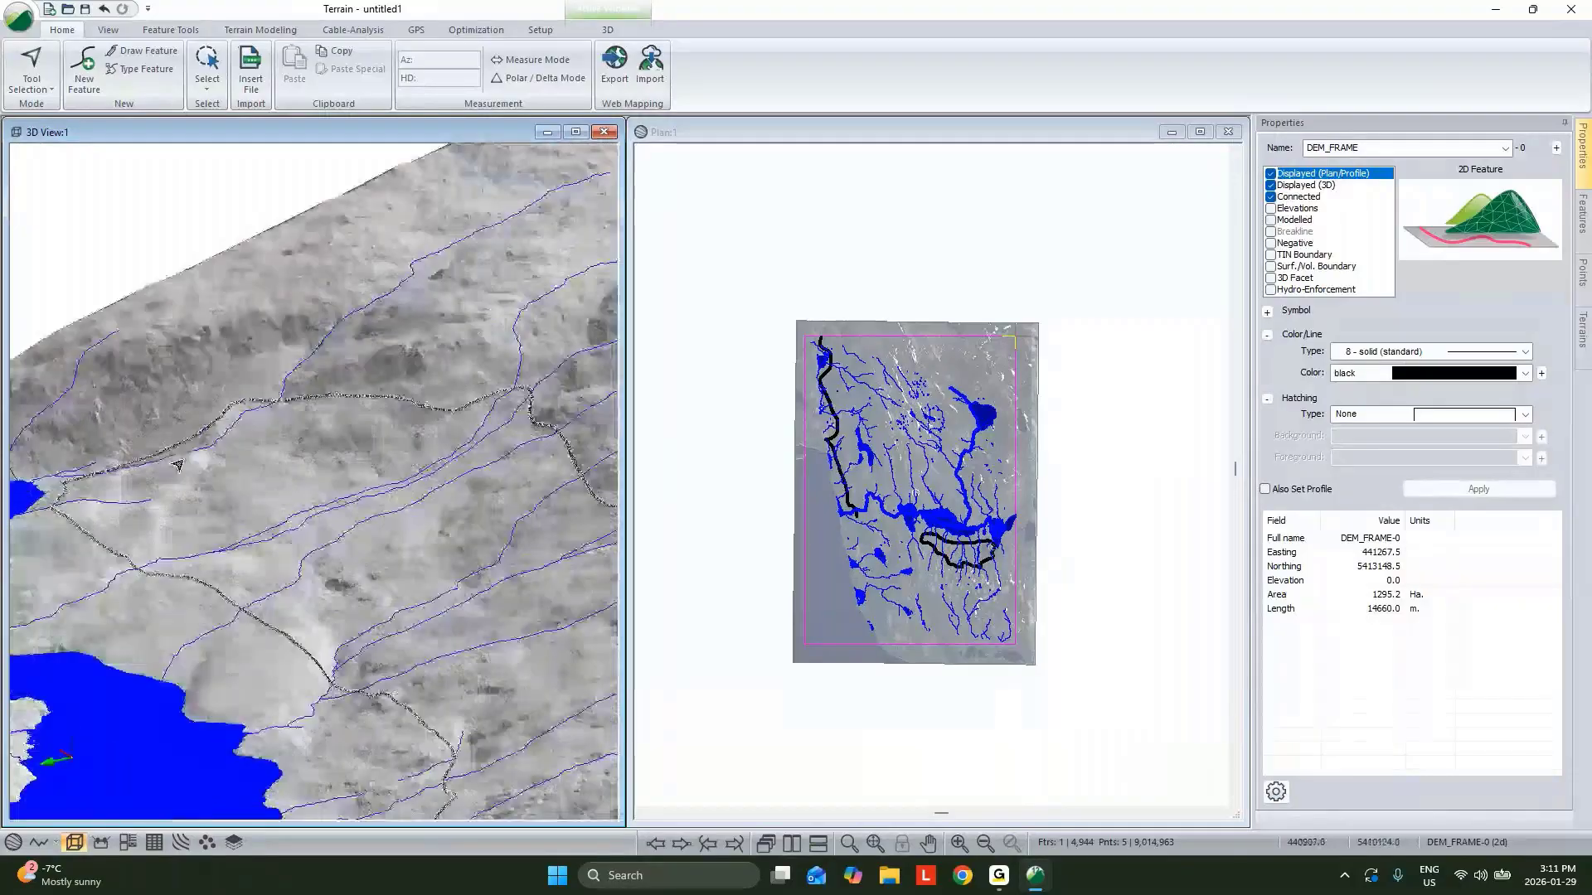
mouse_move(177, 465)
left_mouse_down()
mouse_move(312, 540)
mouse_move(197, 489)
left_mouse_up()
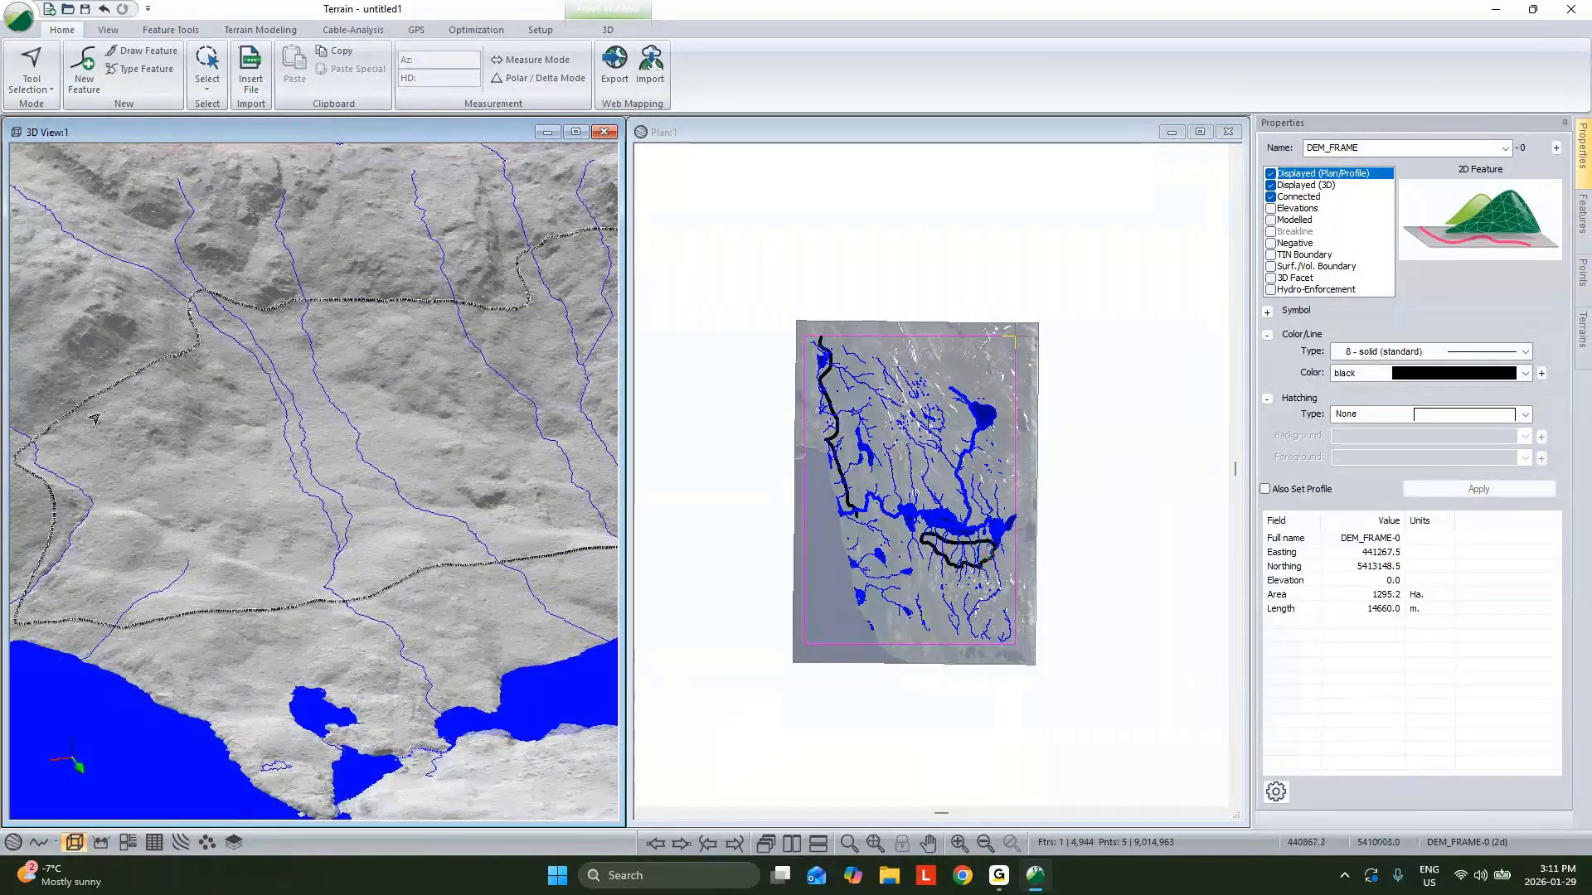
left_click_drag(119, 512, 83, 481)
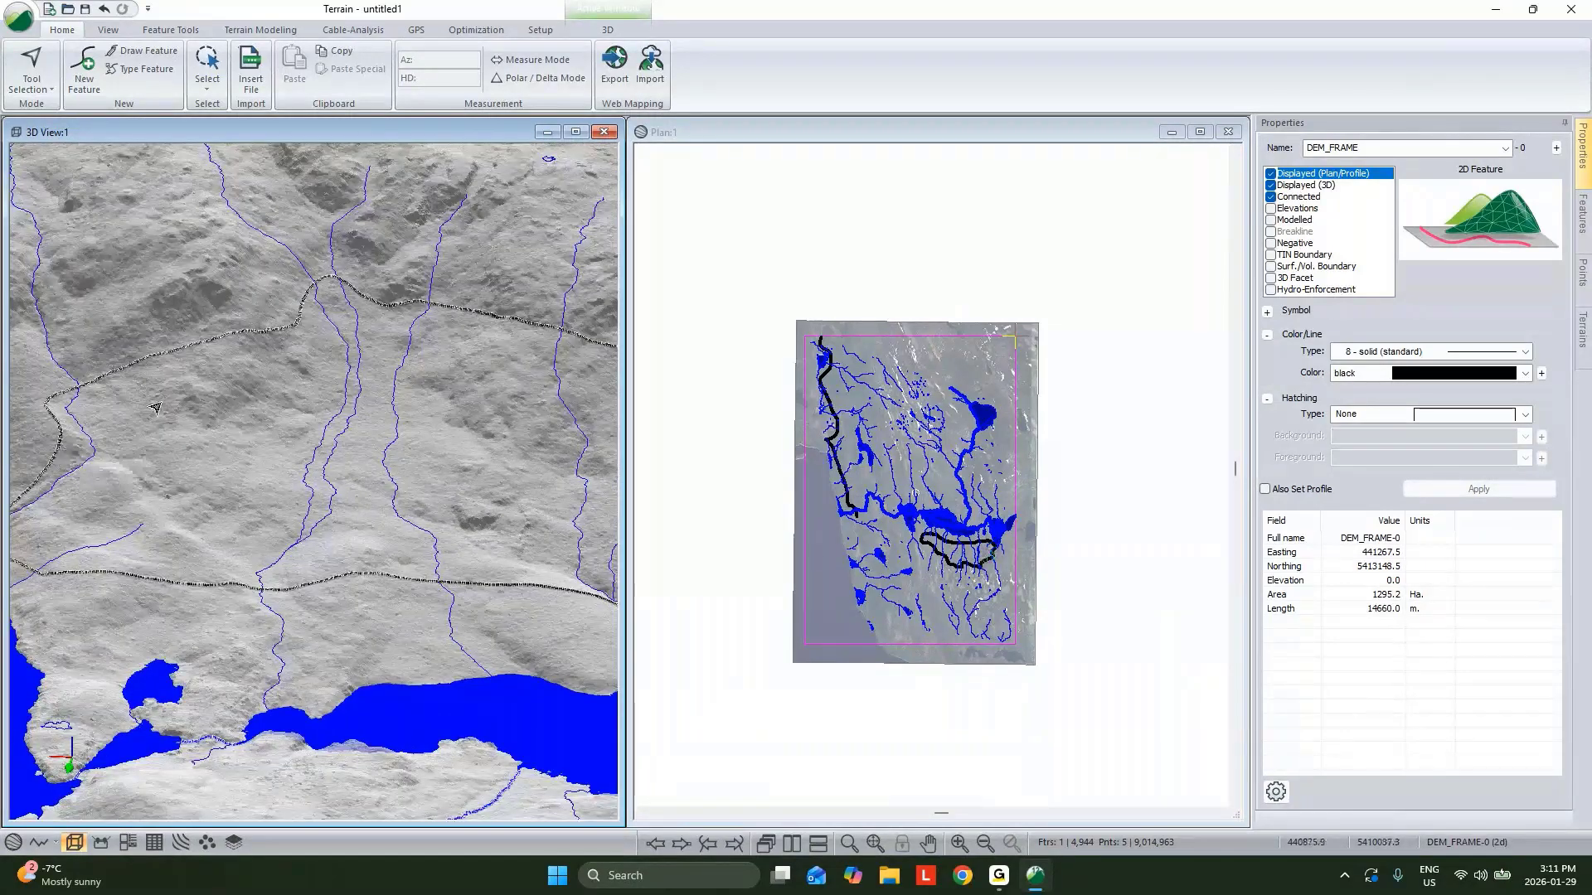
left_click_drag(182, 430, 205, 366)
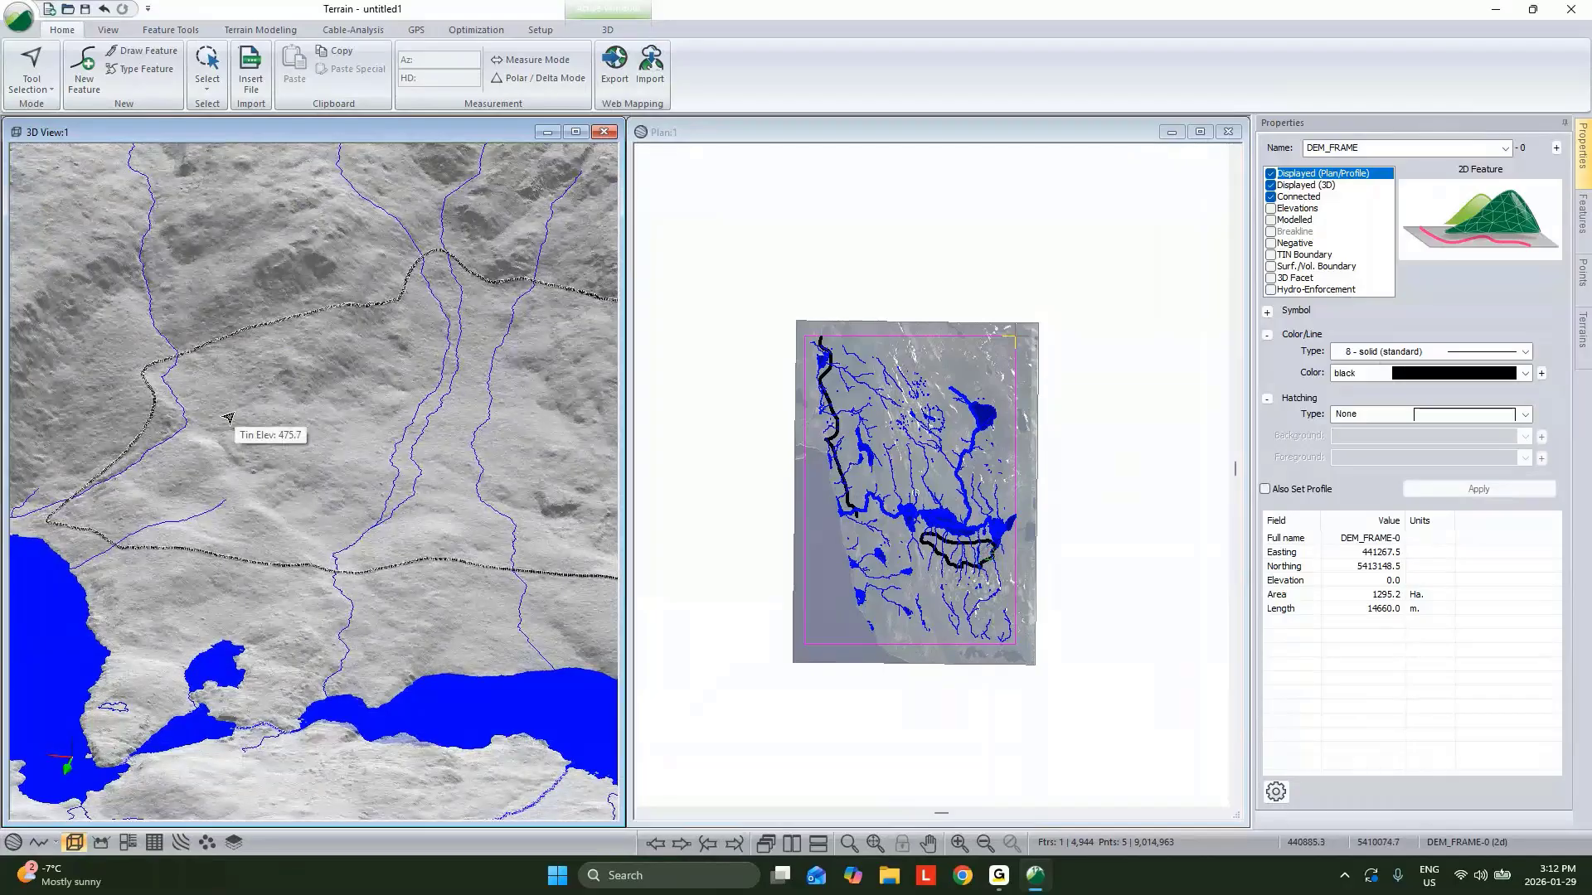
key("Insert")
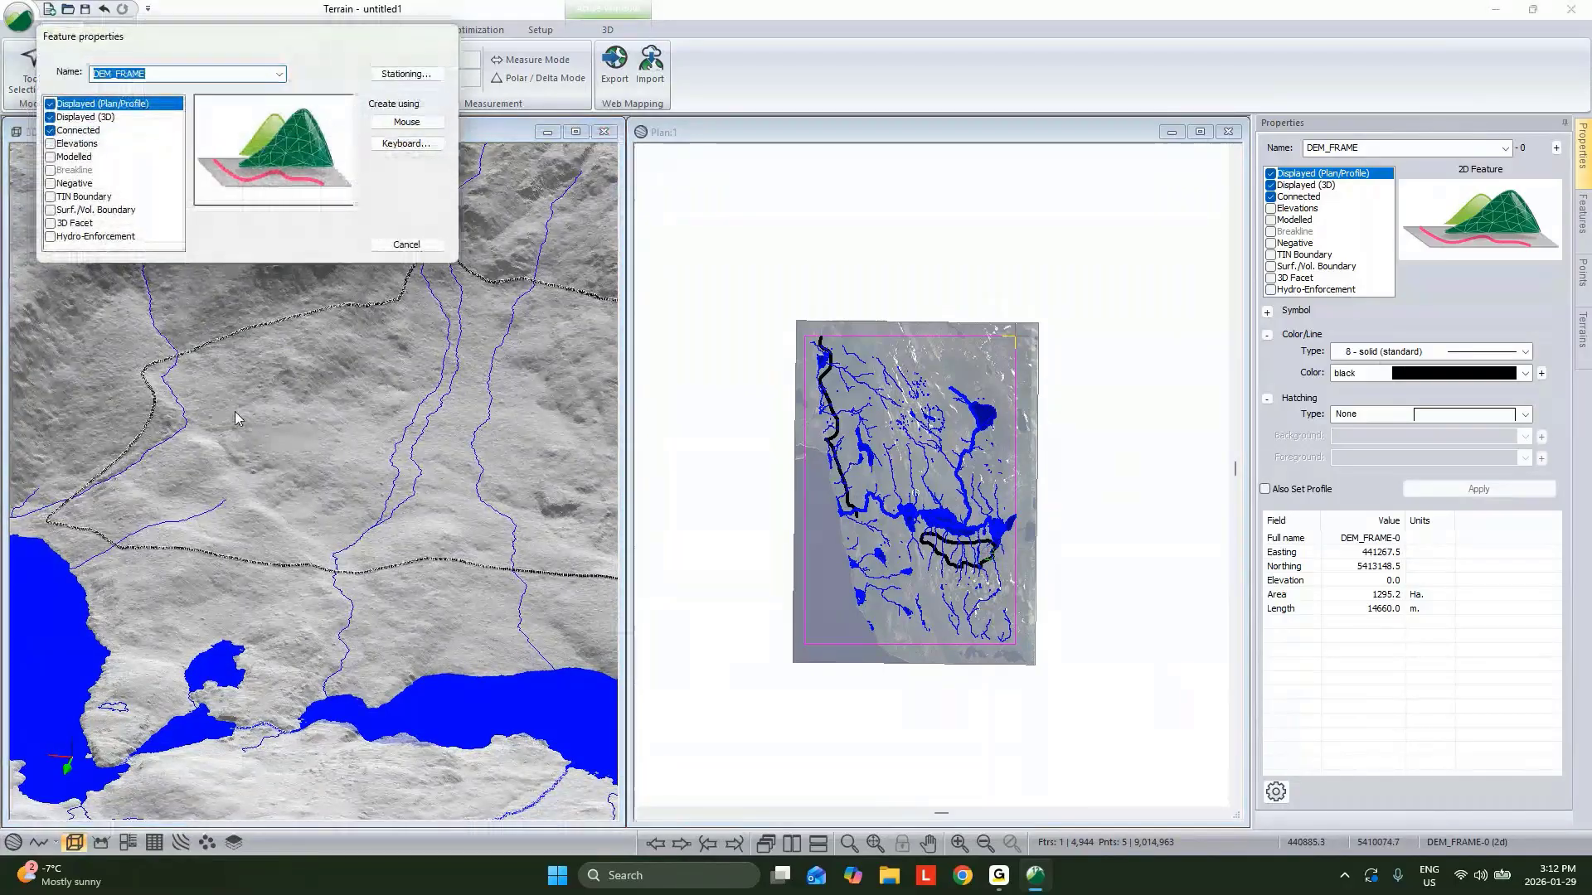
type("_End")
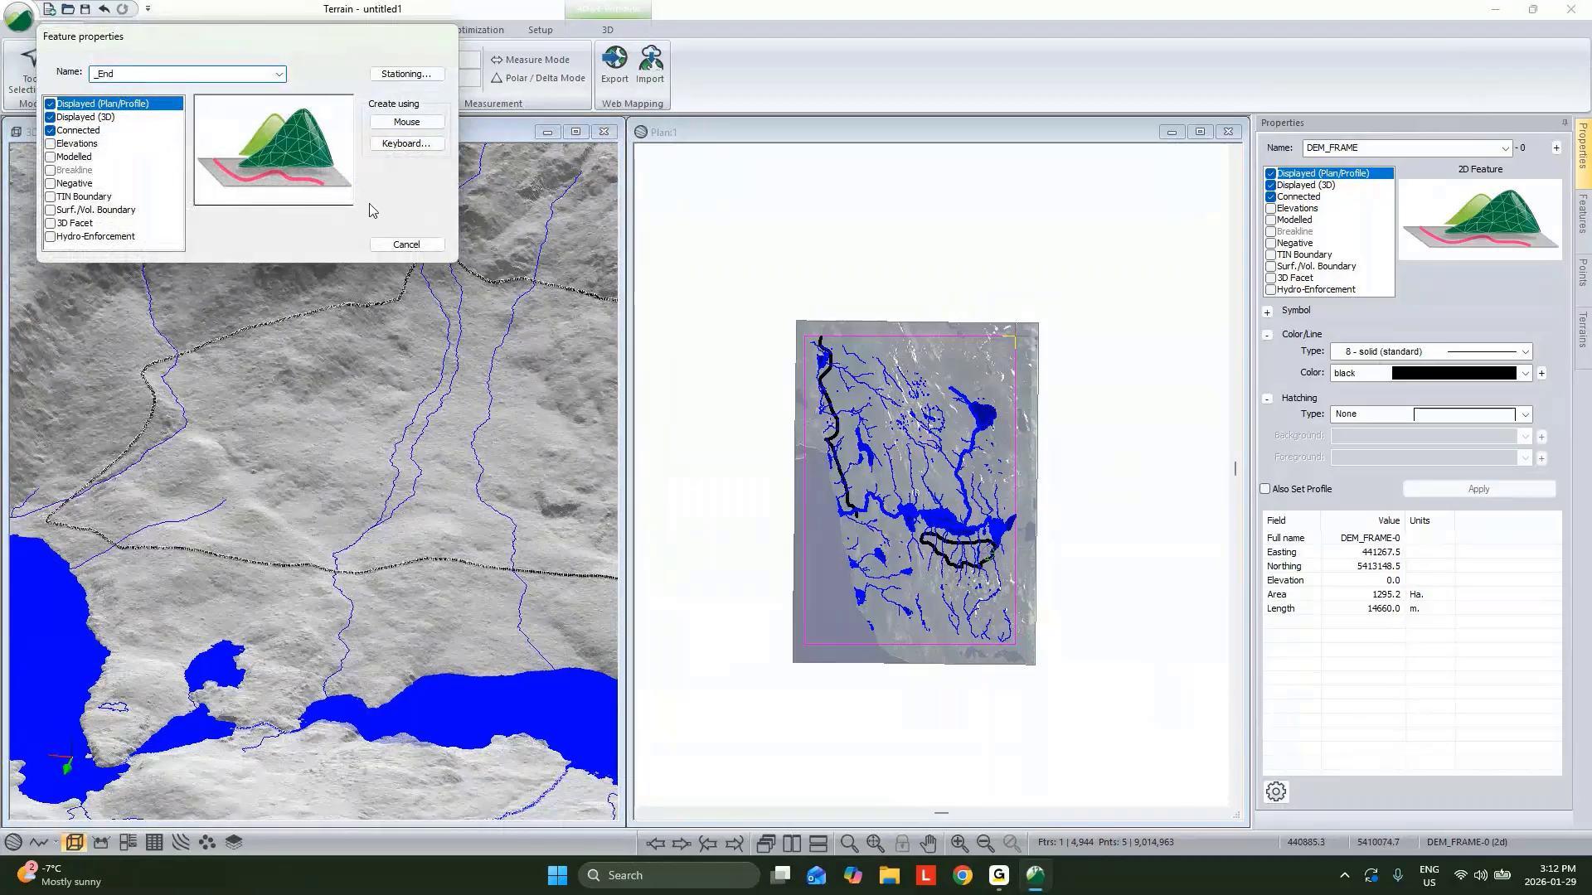
left_click(50, 157)
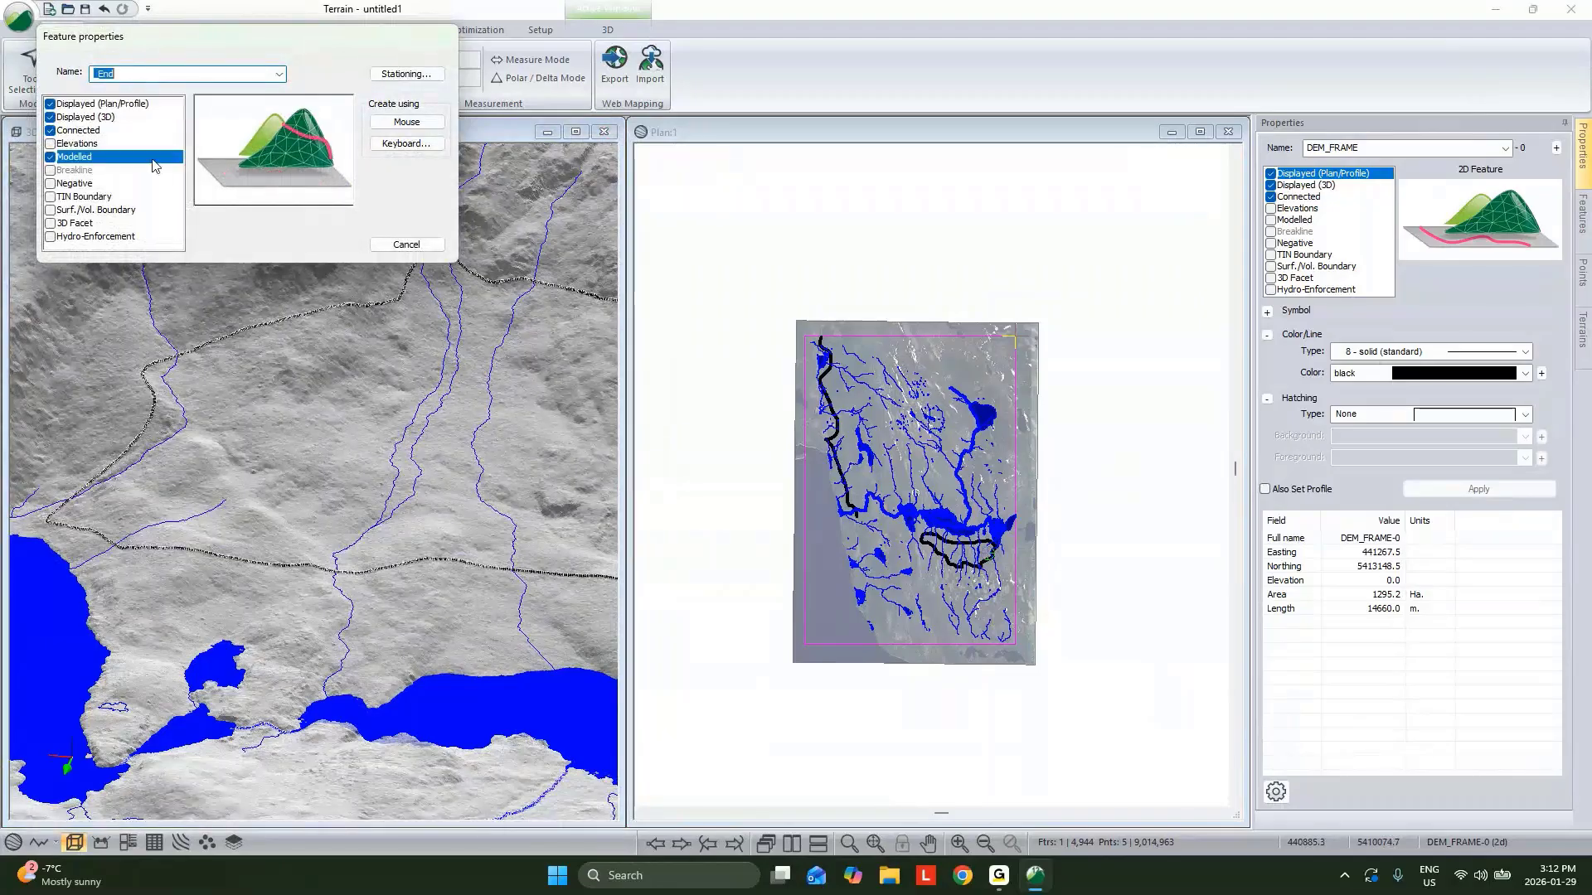
left_click(407, 122)
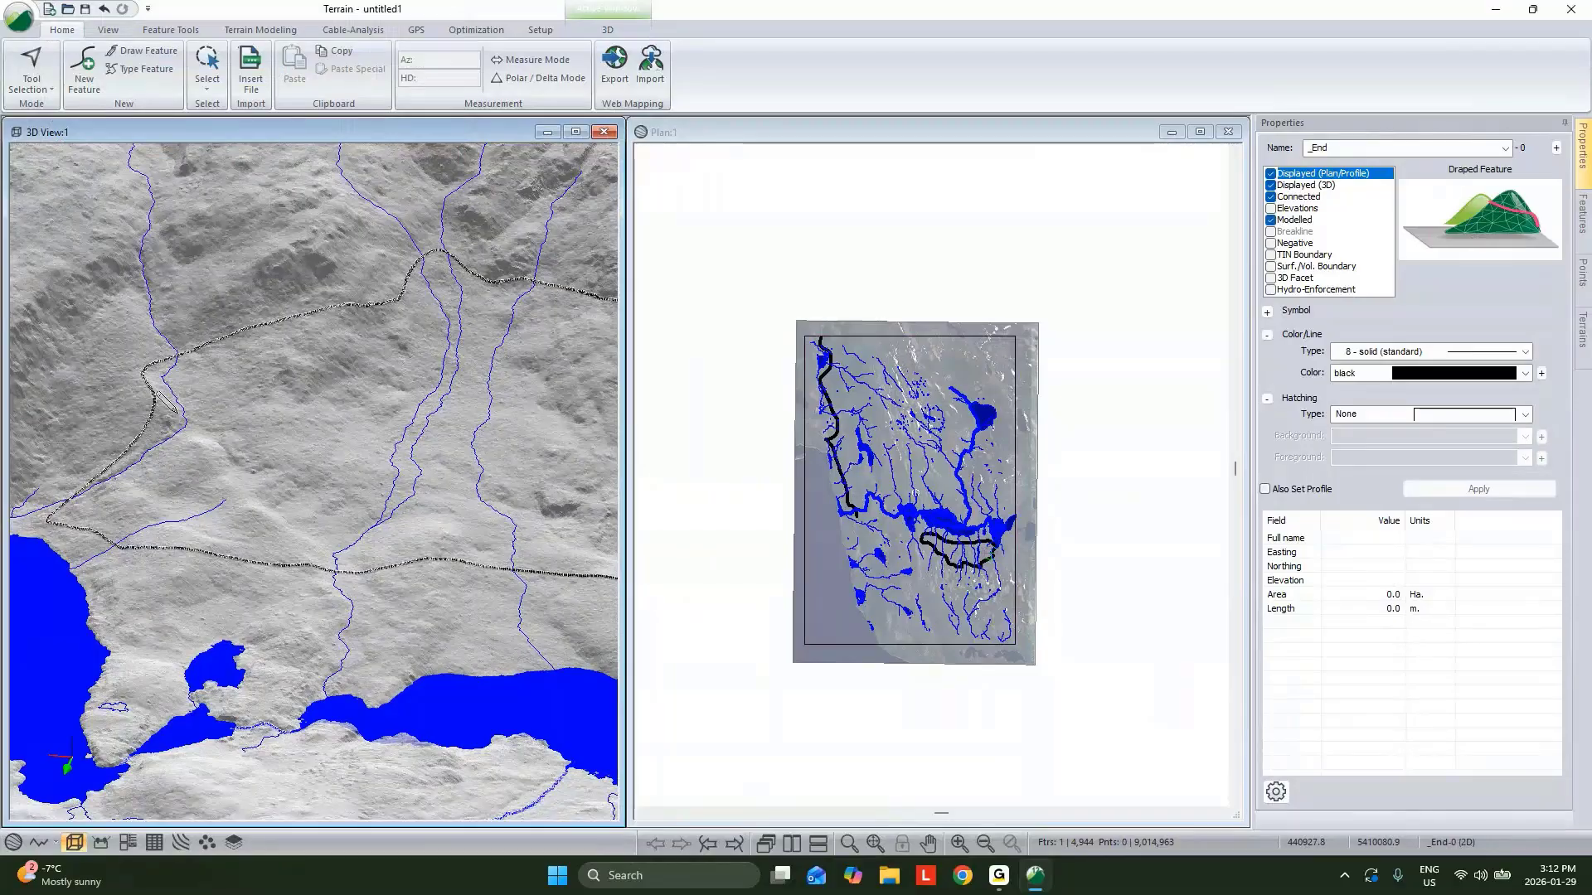
Place the _End feature's point on the stream just below the road in the 3D view.
scroll(157, 394, "up", 5)
left_click(364, 510)
right_click(382, 475)
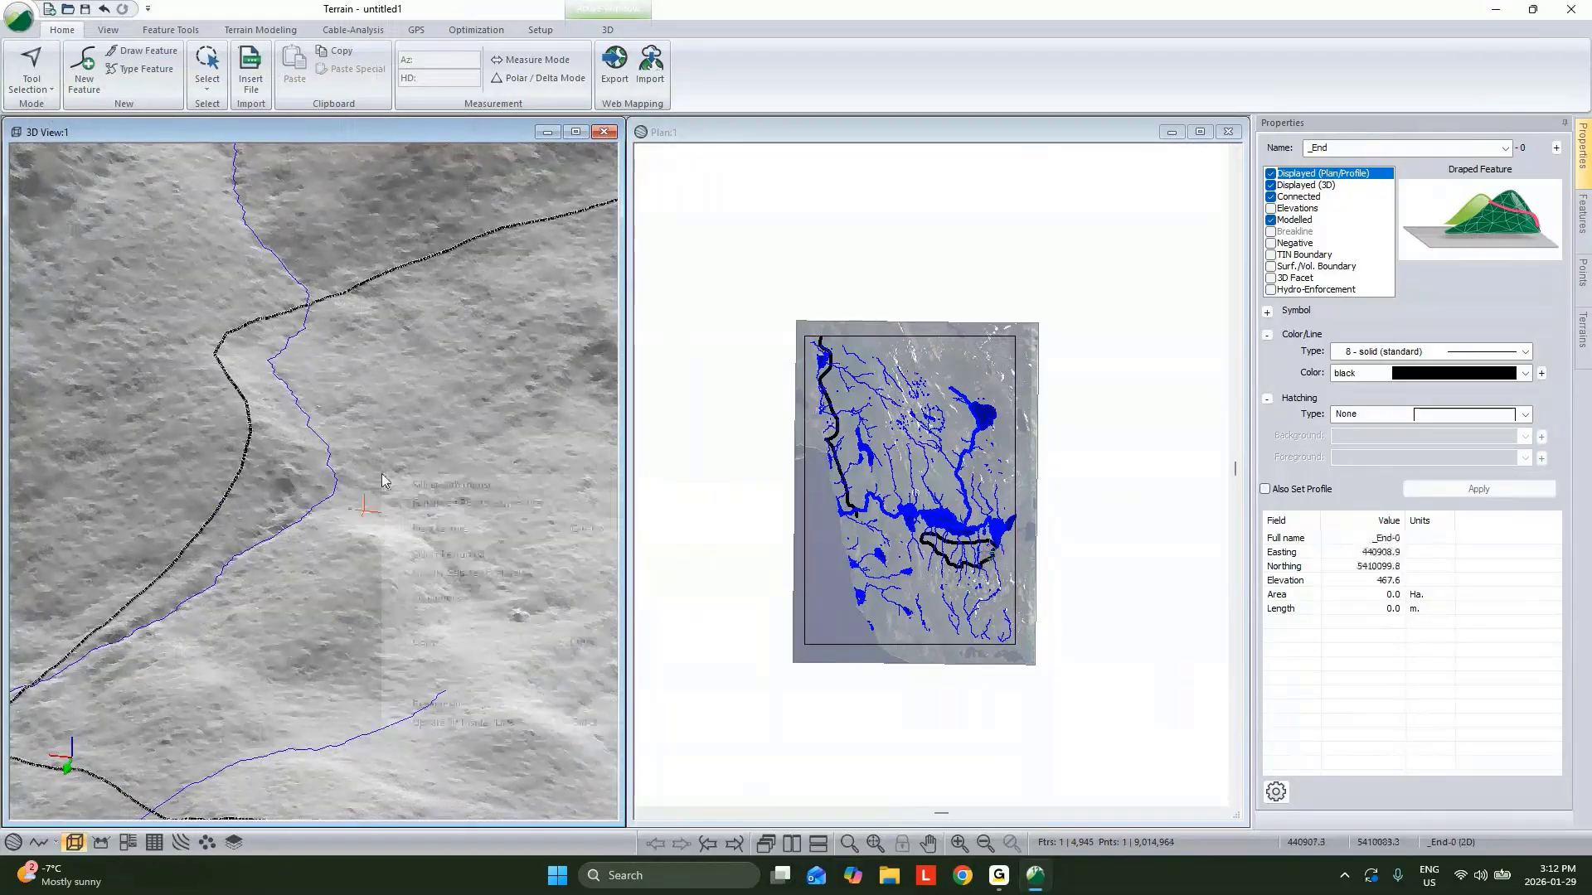
left_click(421, 486)
Switch to point editing and move the _End point slightly onto the stream line.
left_click_drag(441, 535, 329, 540)
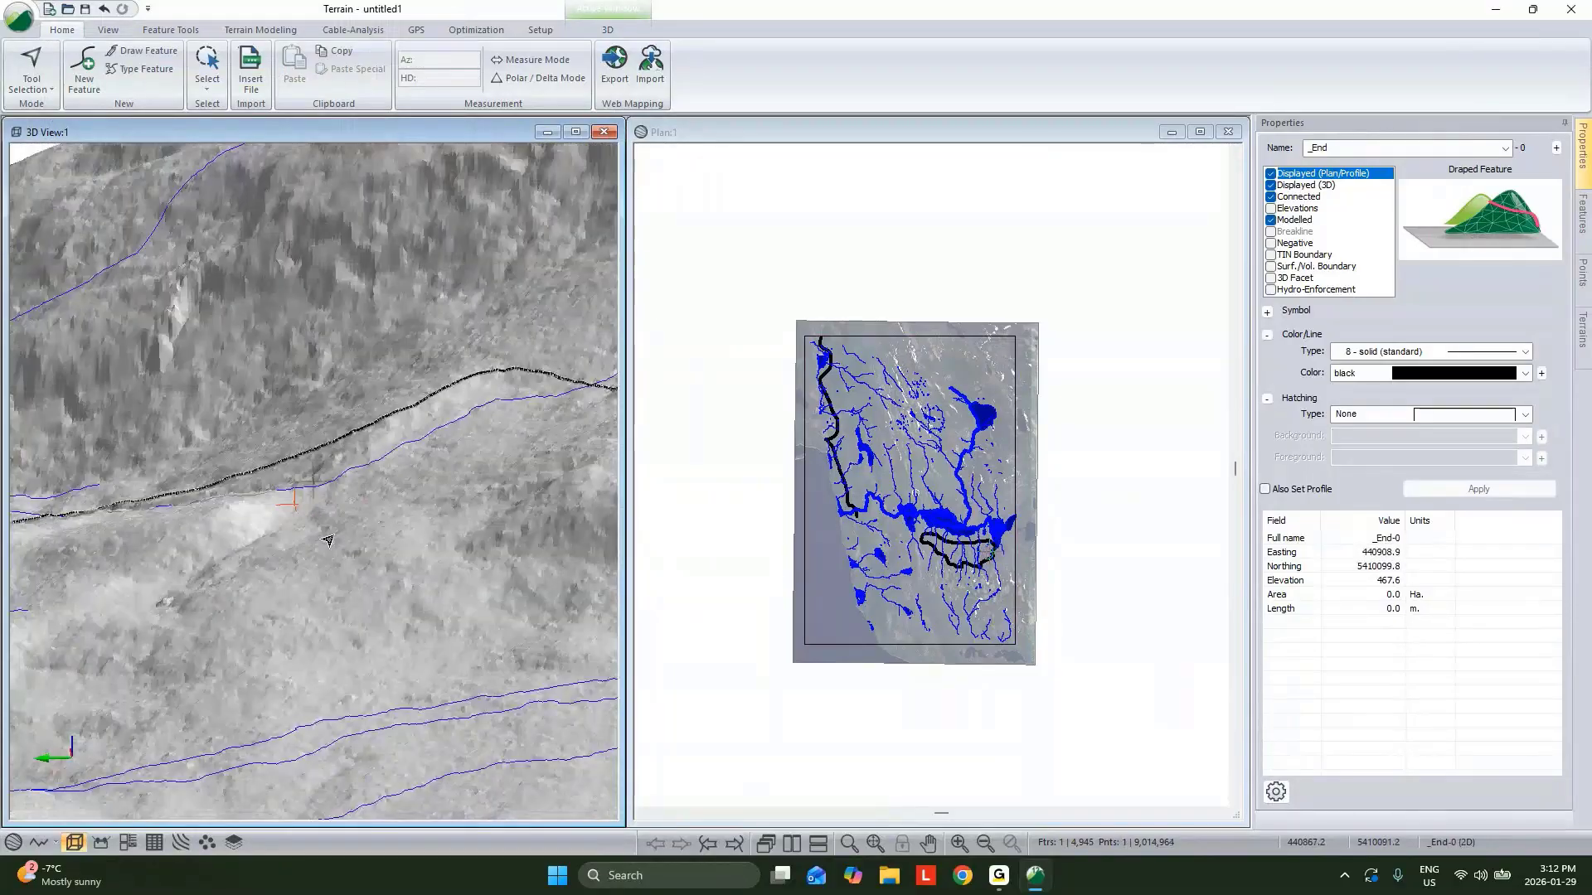
scroll(329, 537, "up", 3)
right_click(351, 504)
left_click(393, 532)
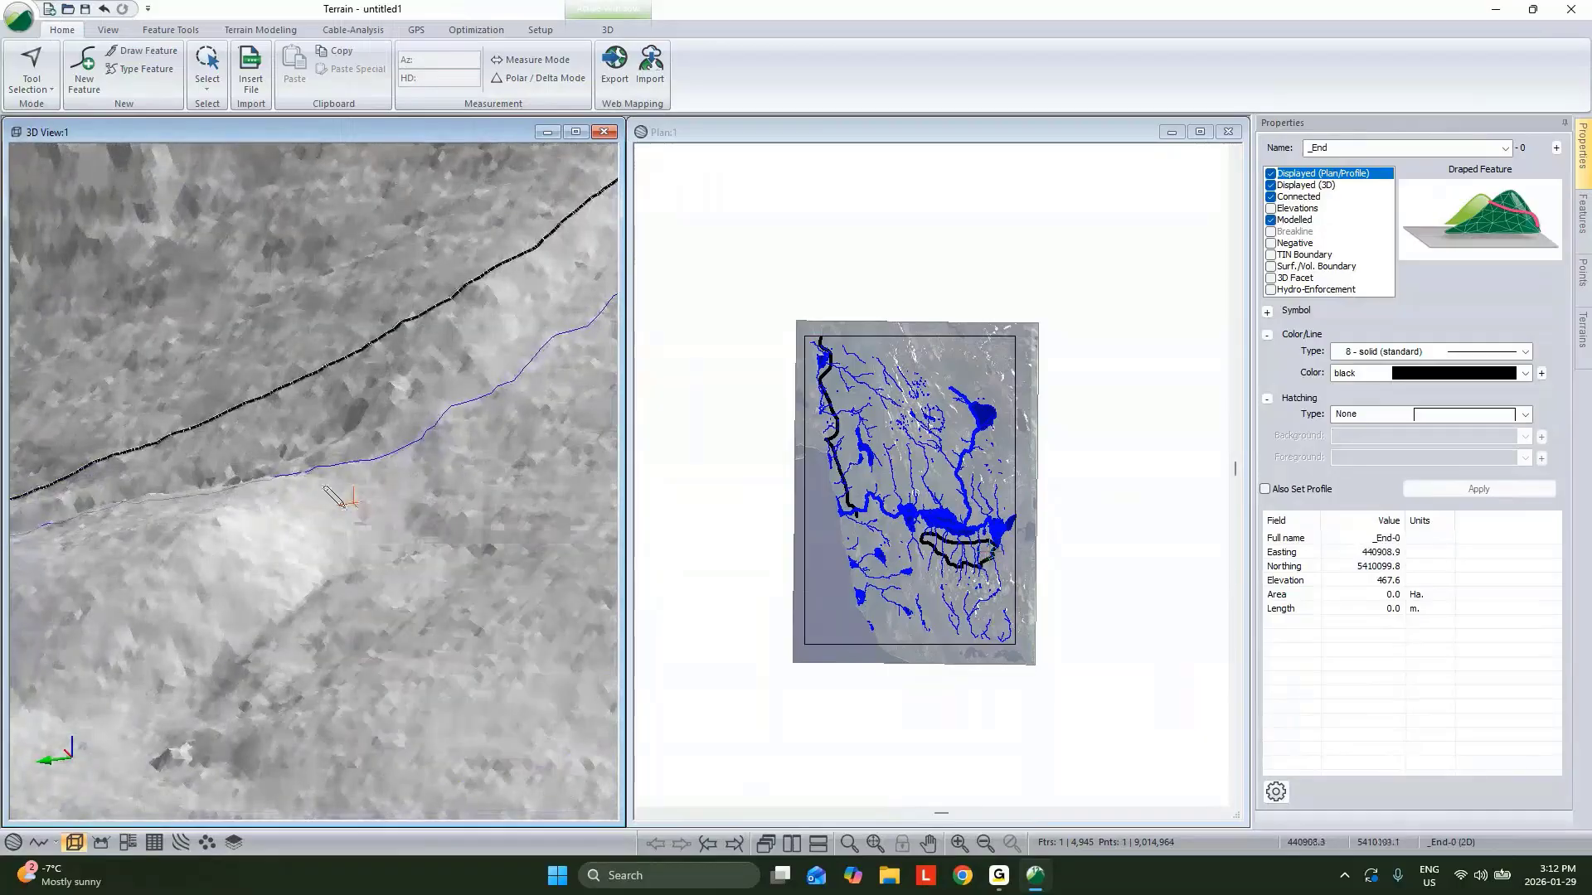
left_click(356, 499)
scroll(356, 497, "down", 3)
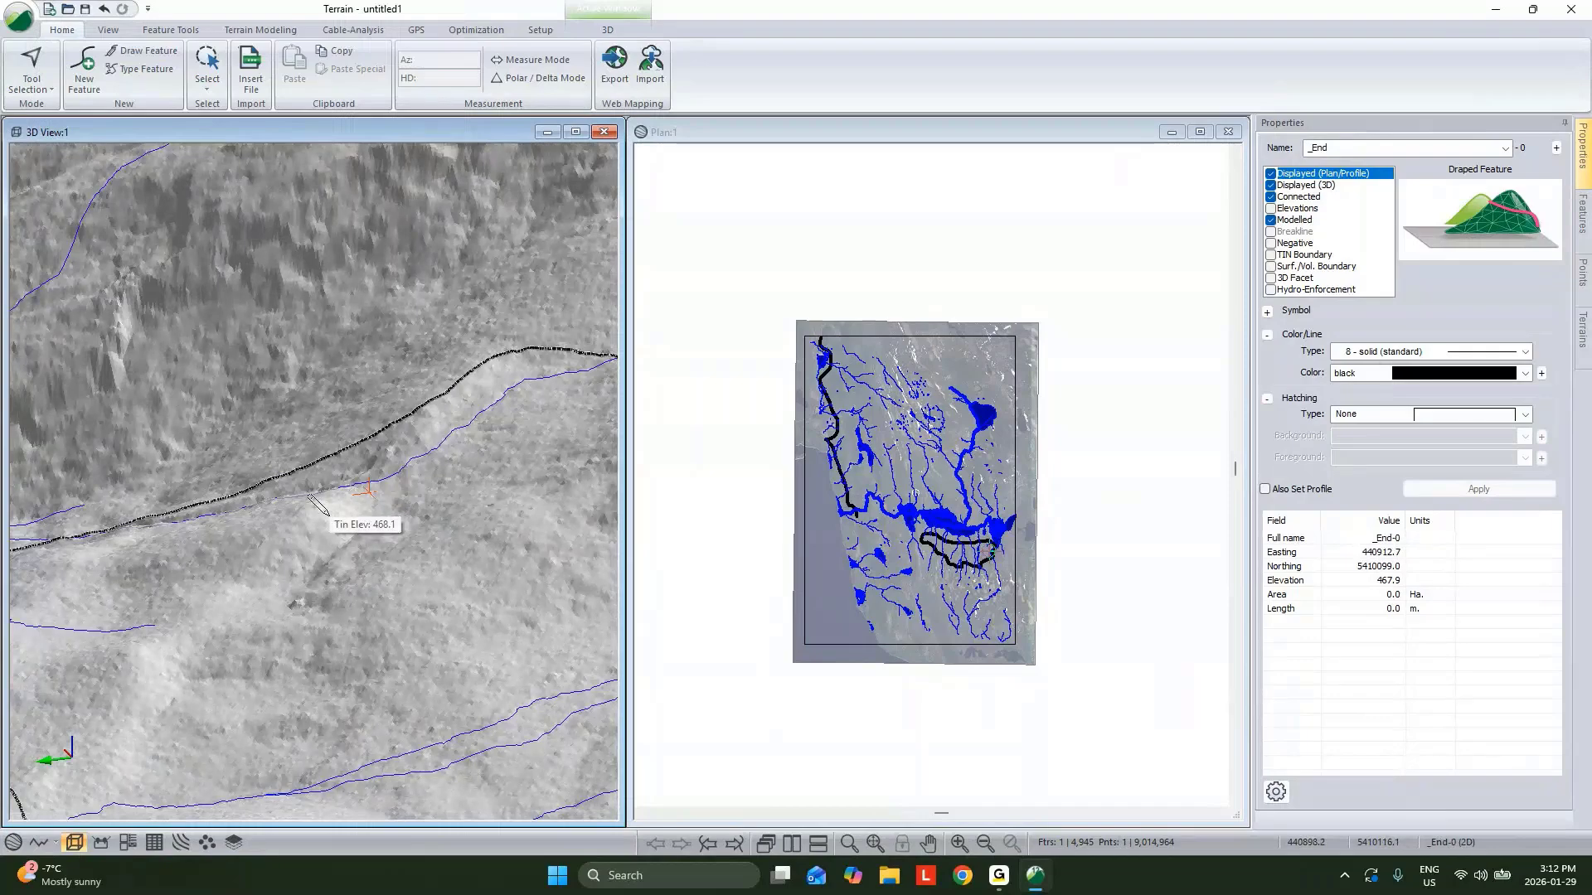
right_click(355, 444)
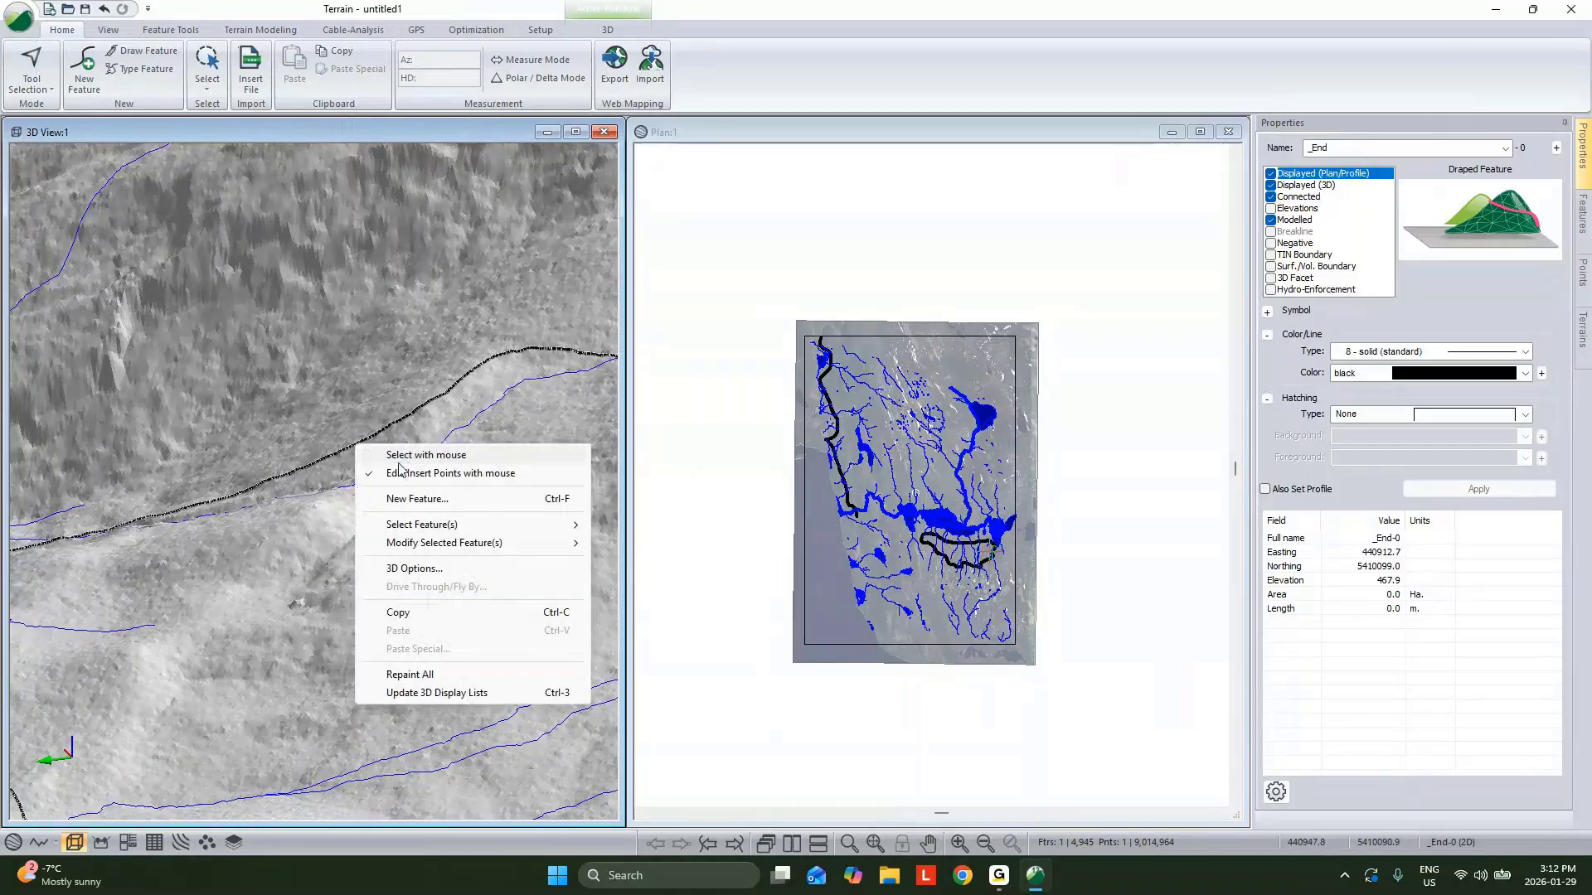
Return to selection mode and set the _End feature's symbol type to Circle Filled (Large).
left_click(401, 458)
middle_click_drag(370, 494, 382, 439)
scroll(402, 486, "down", 1)
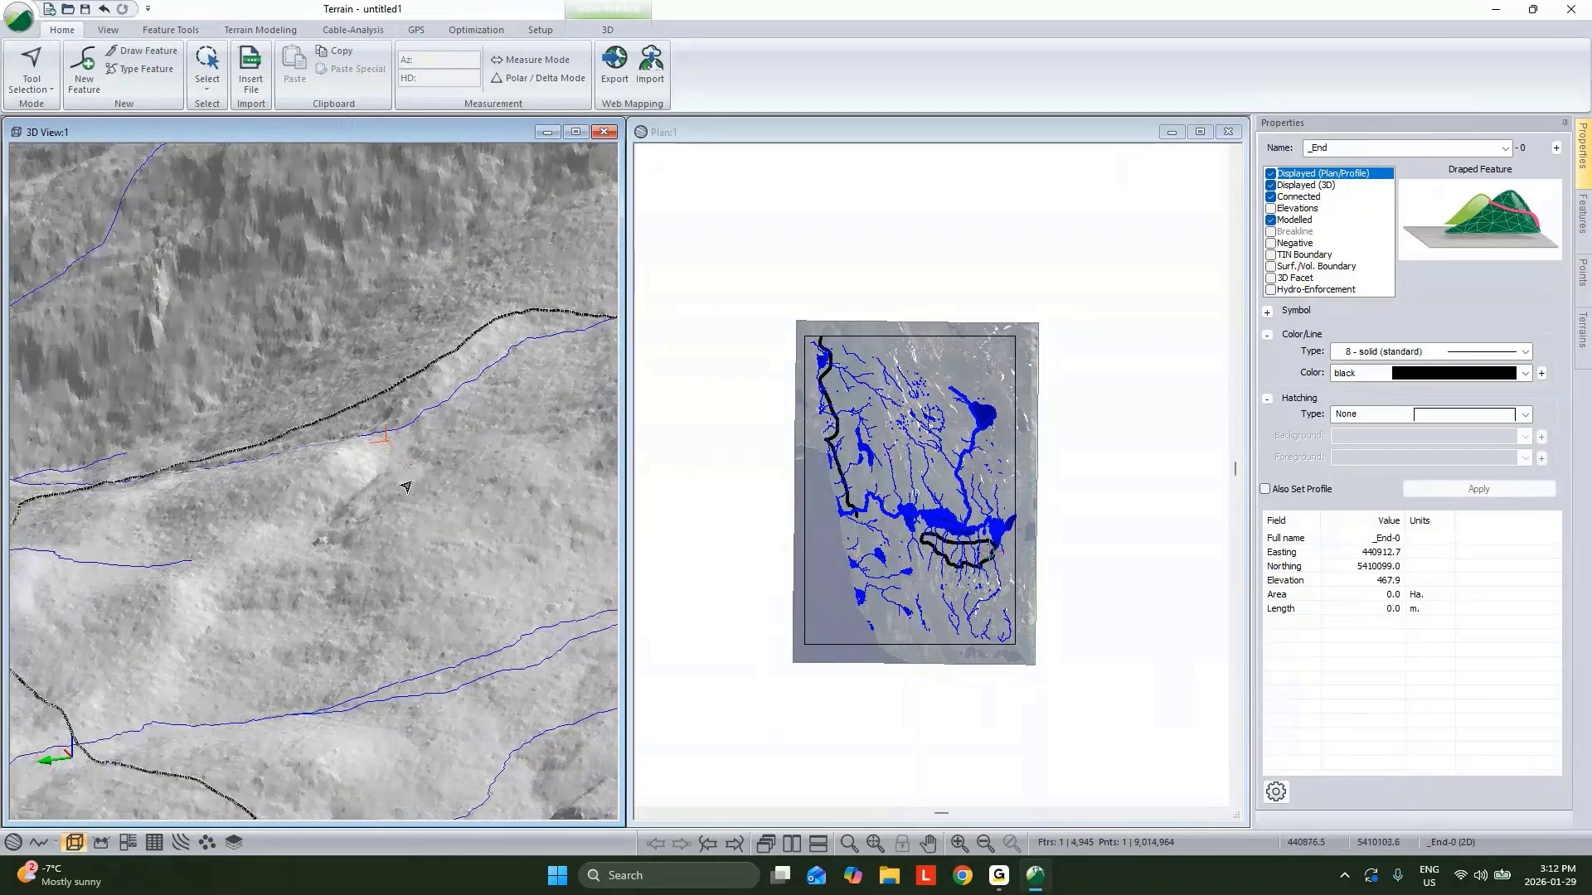
scroll(405, 486, "down", 2)
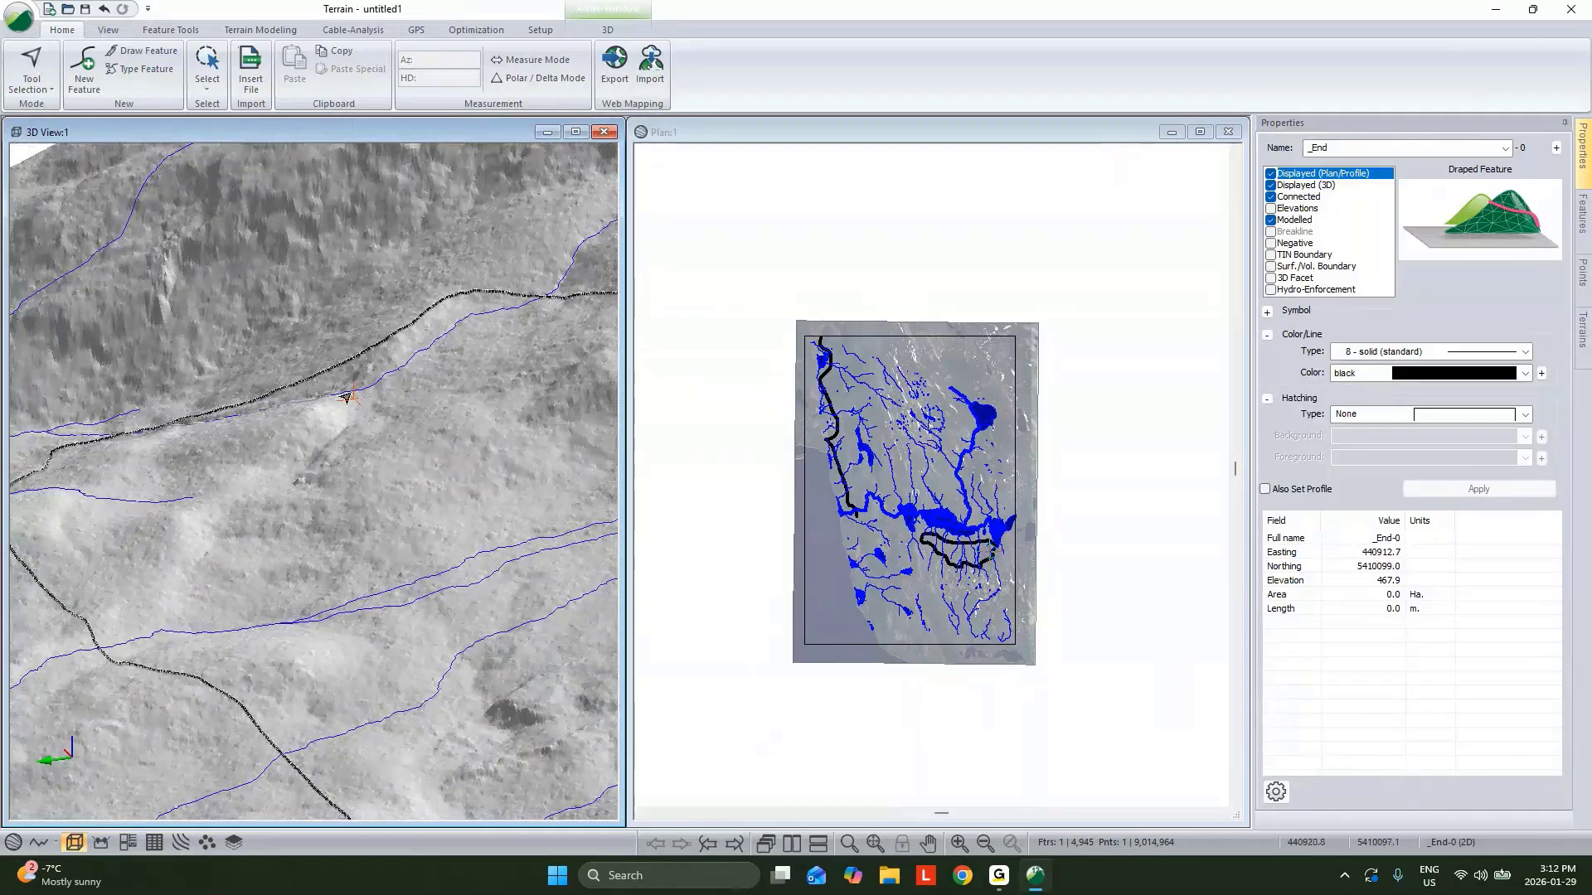
left_click(1267, 311)
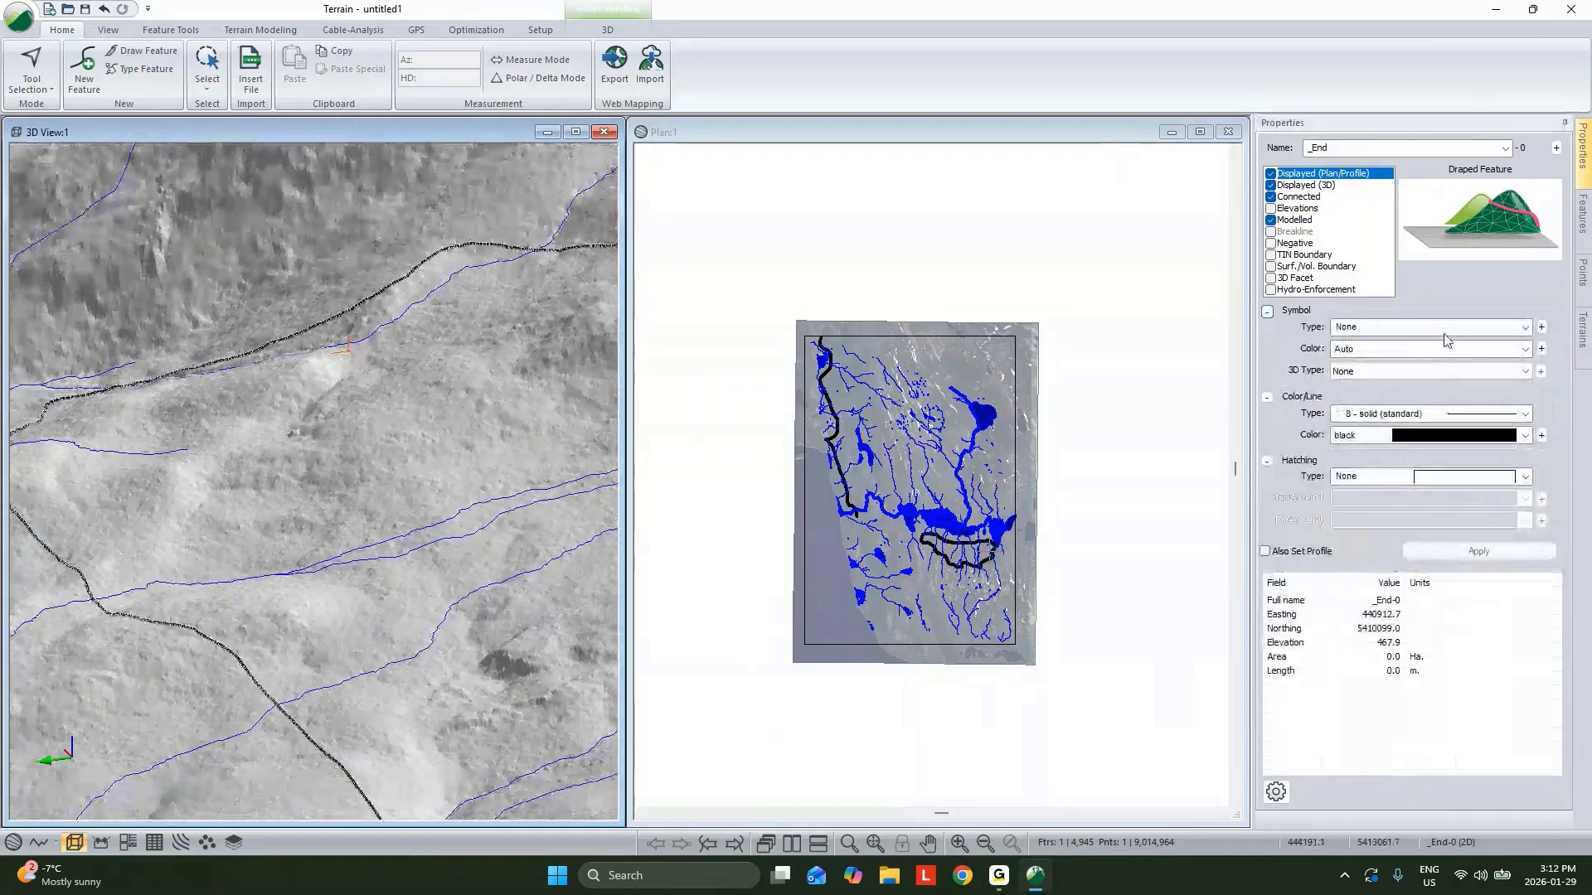
left_click(1442, 328)
left_click(1443, 539)
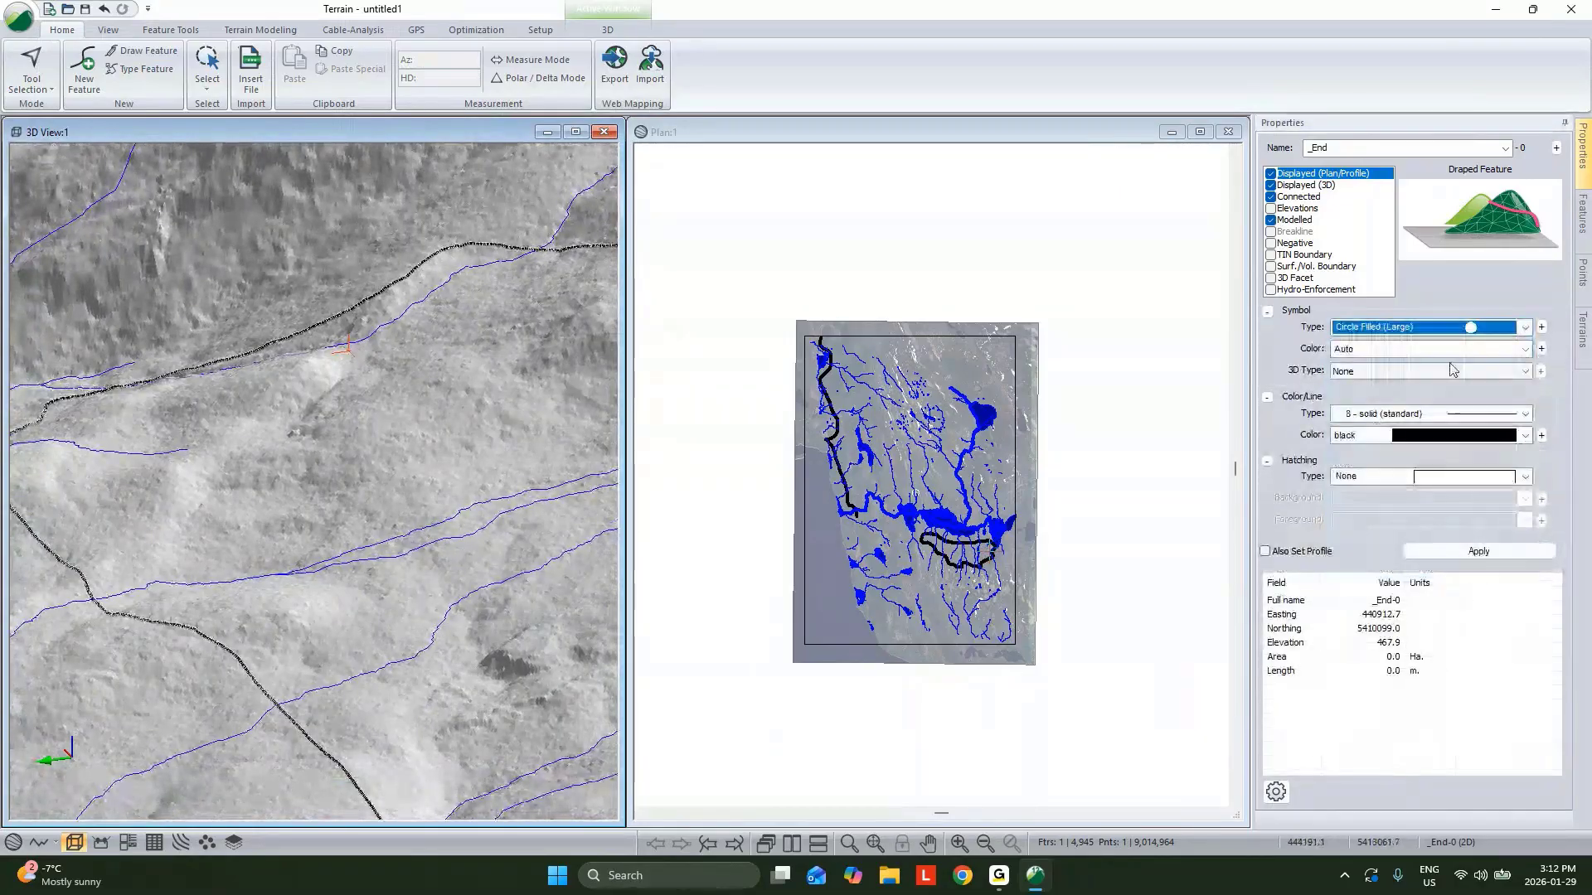
Give _End a Sphere 3D symbol with a scale factor of 30.
left_click(1449, 370)
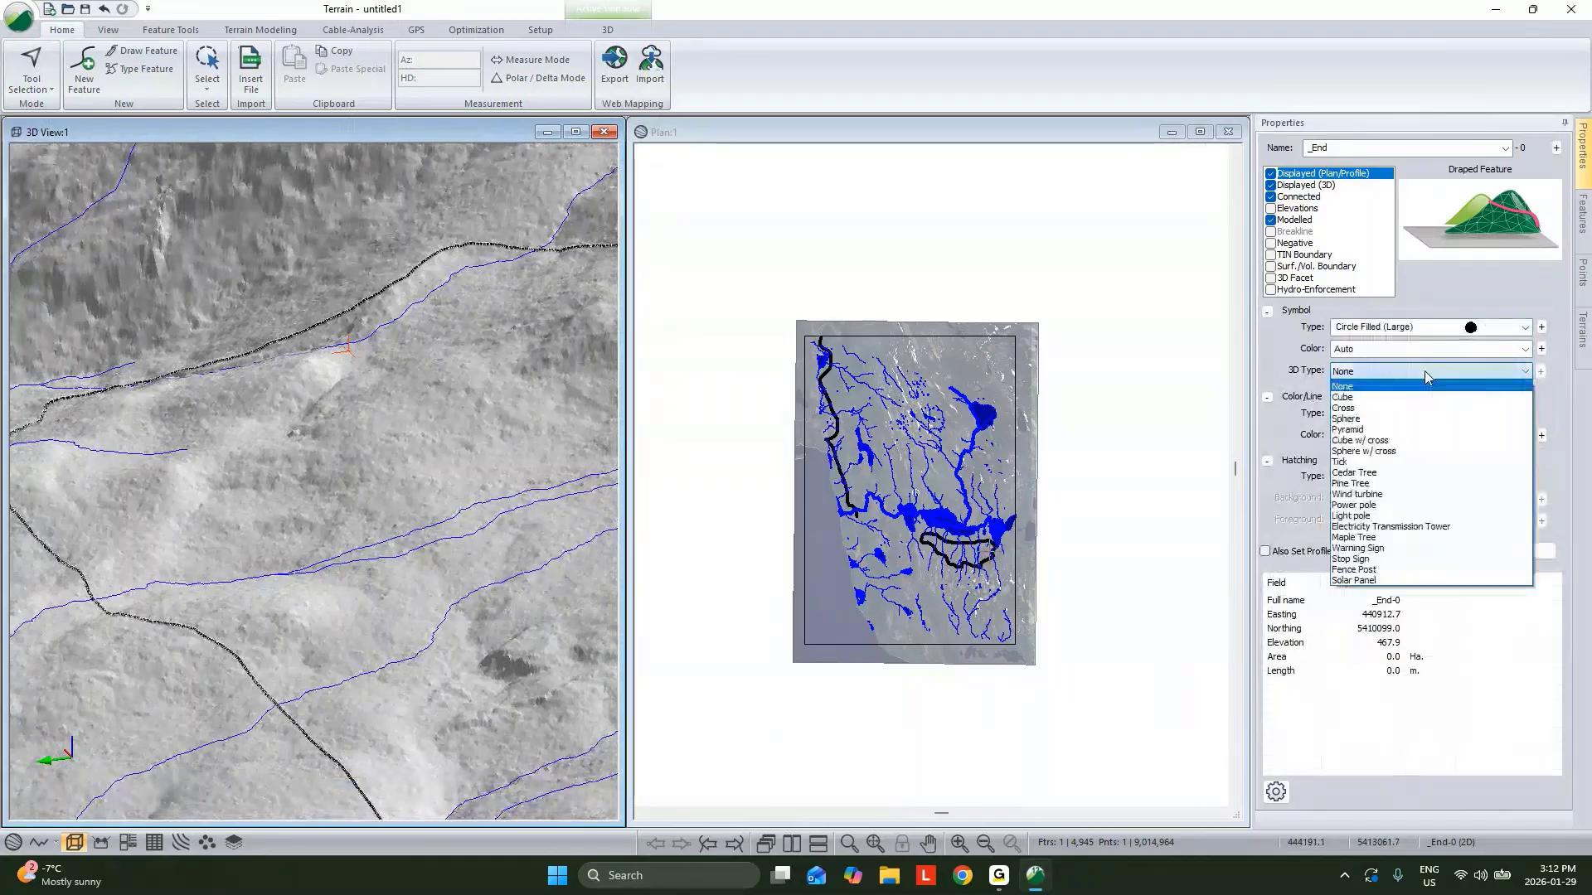
left_click(1390, 420)
left_click(1541, 372)
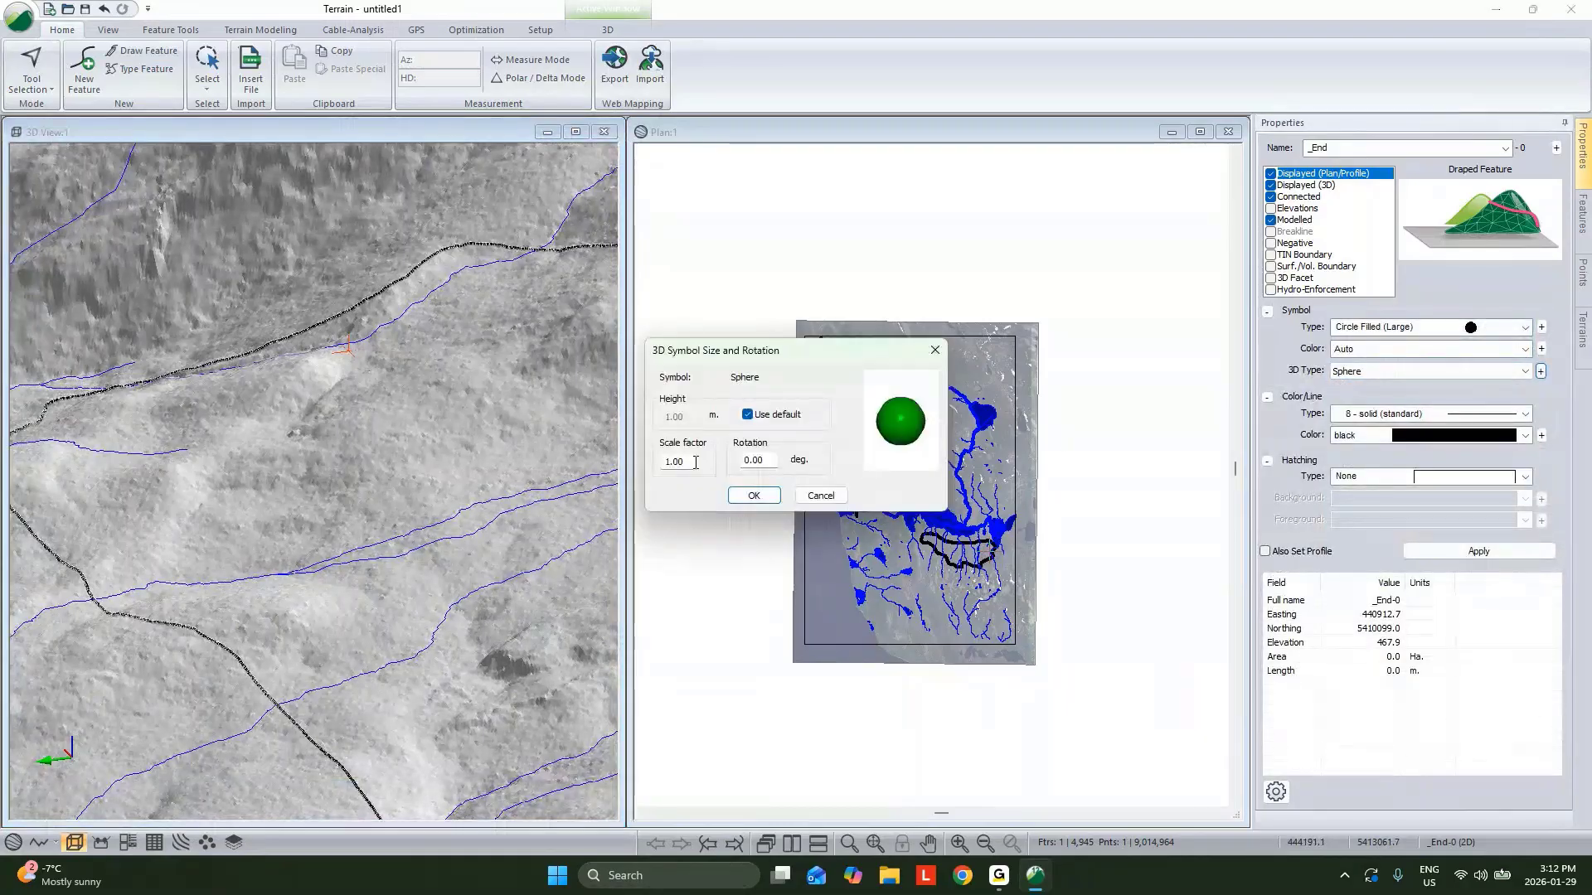
double_click(678, 460)
type("30")
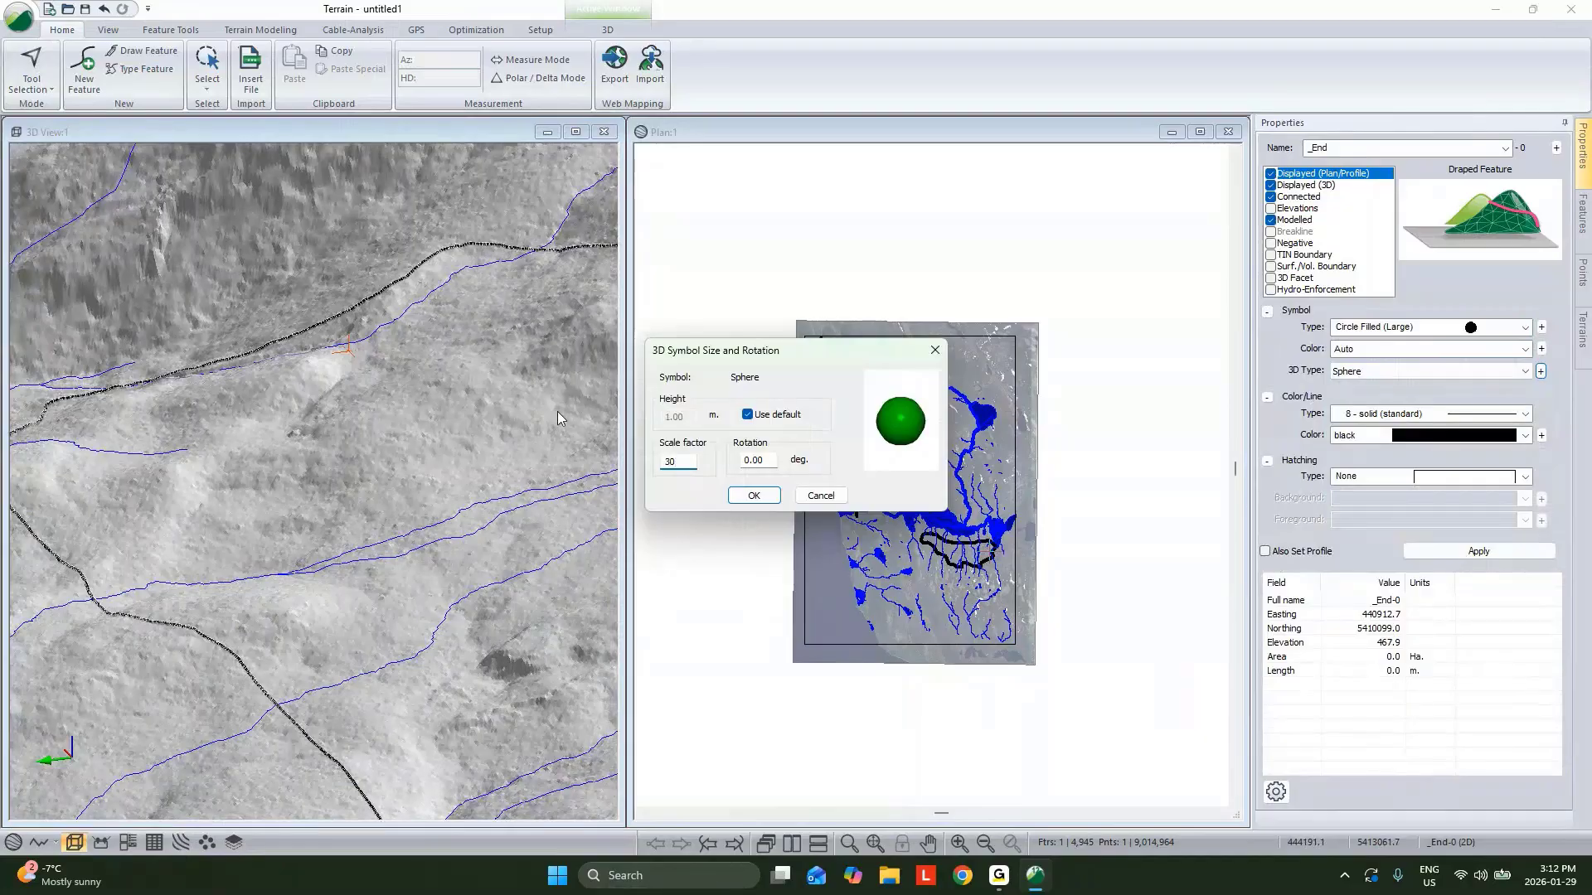
left_click(752, 497)
Set the _End line colour to maroon and apply the properties.
left_click(1443, 436)
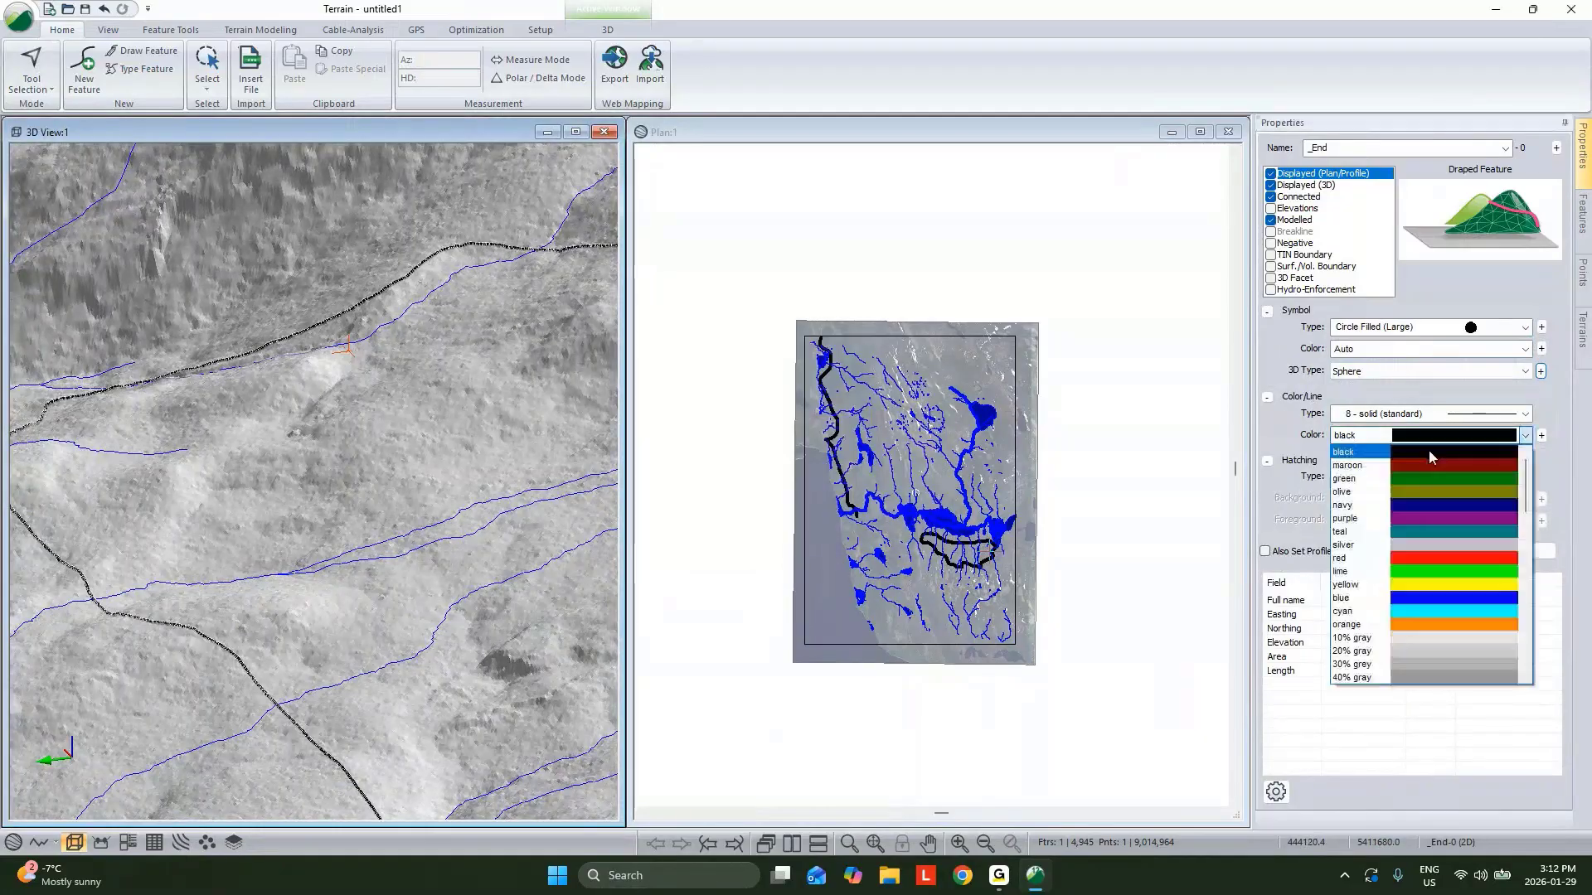
left_click(1426, 459)
left_click(1504, 552)
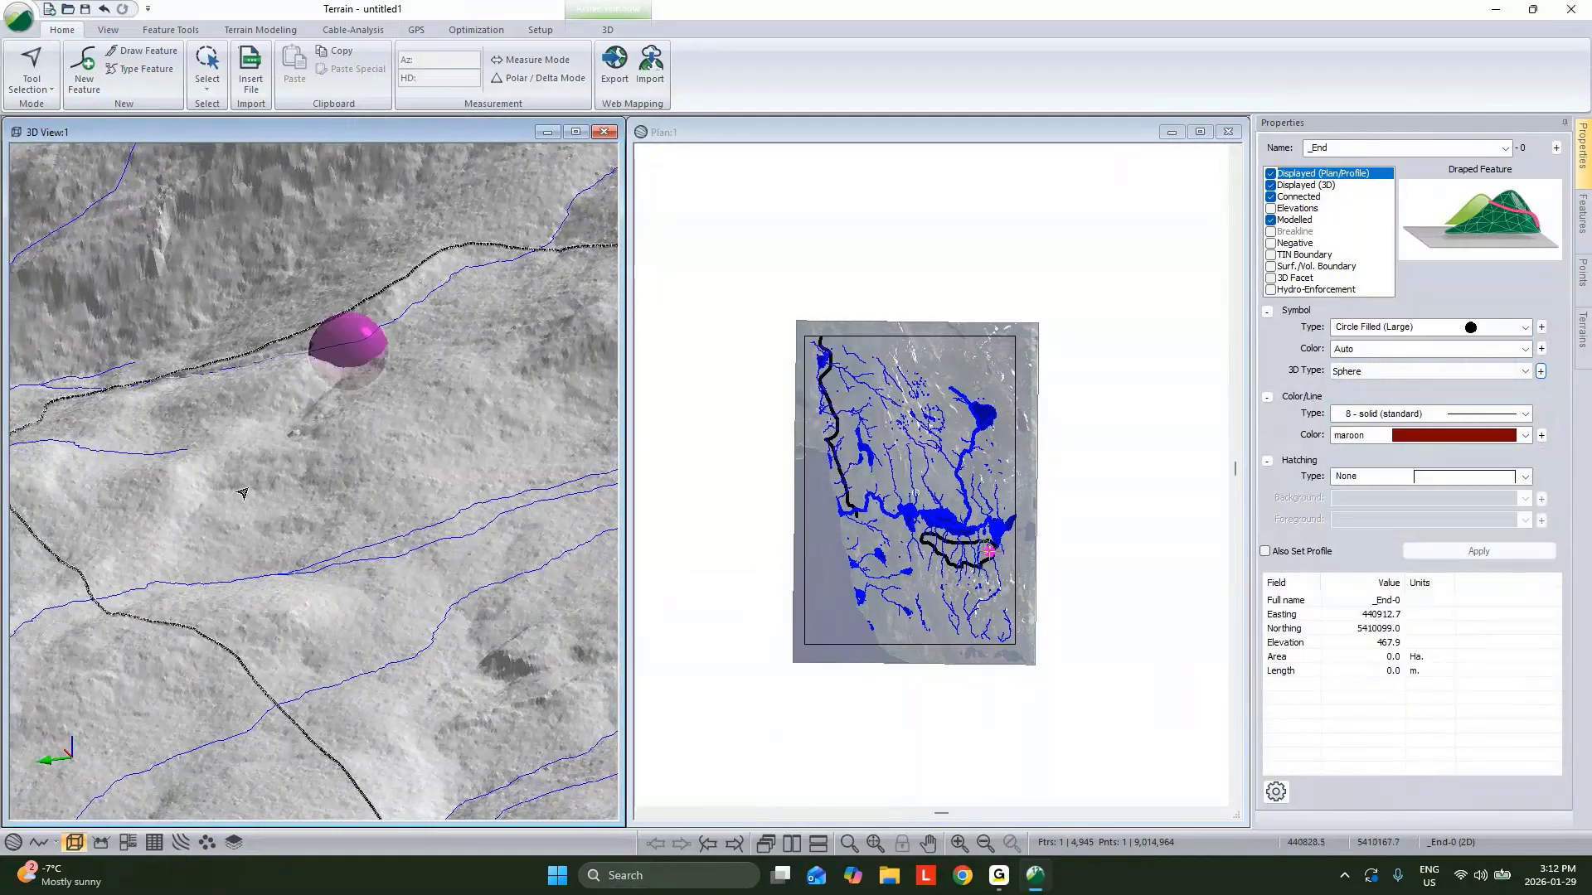
Create a new modelled feature named _Start and place its point at the end of the dashed road in the 3D view.
scroll(335, 377, "up", 2)
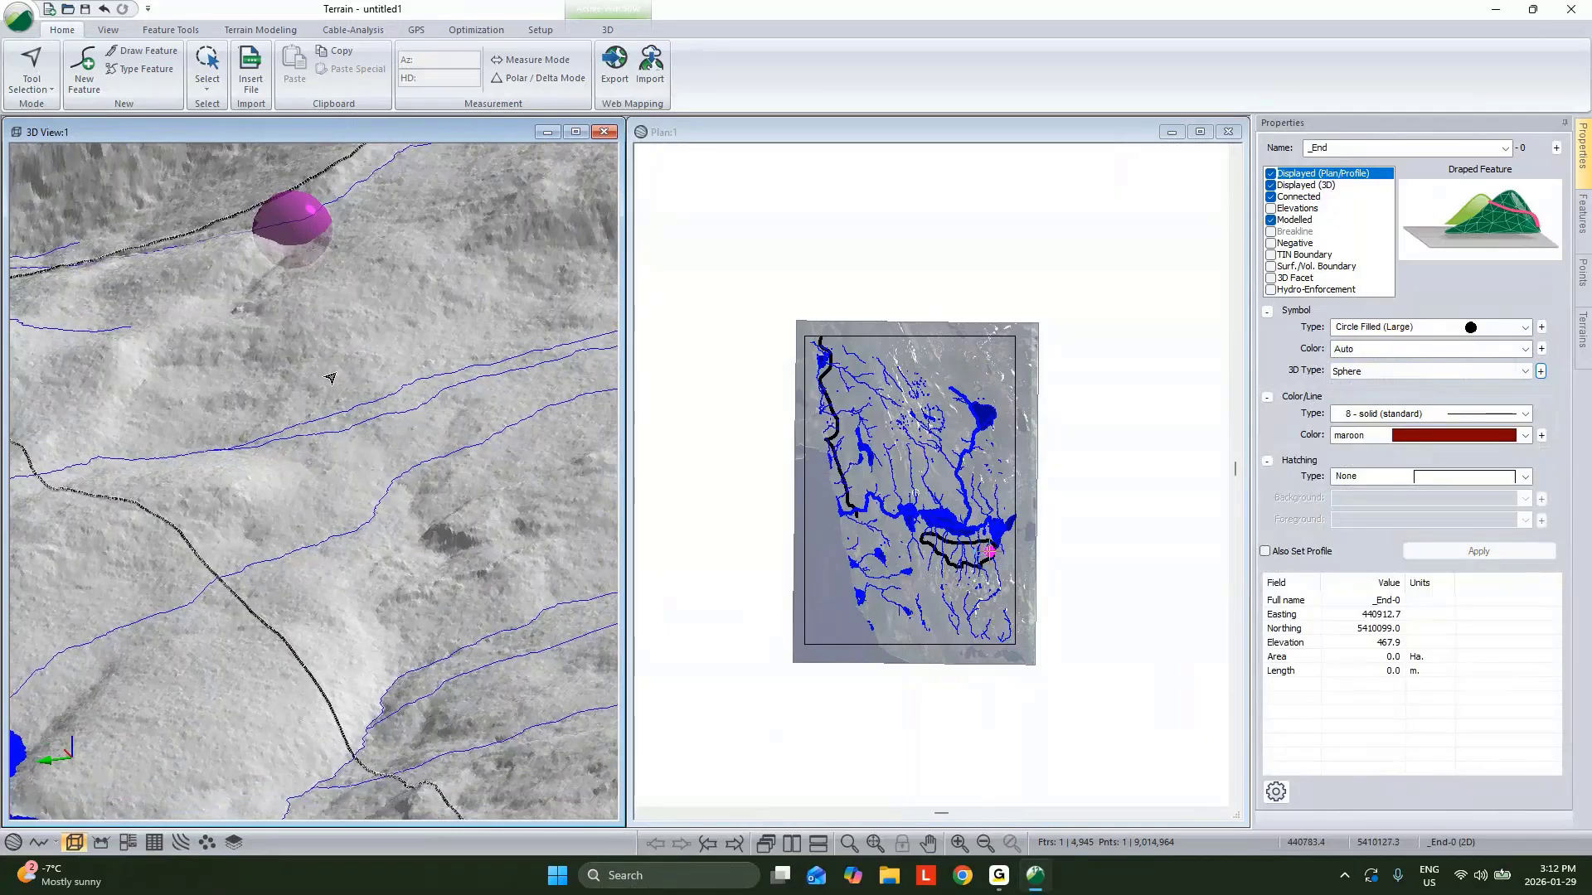
scroll(330, 378, "down", 3)
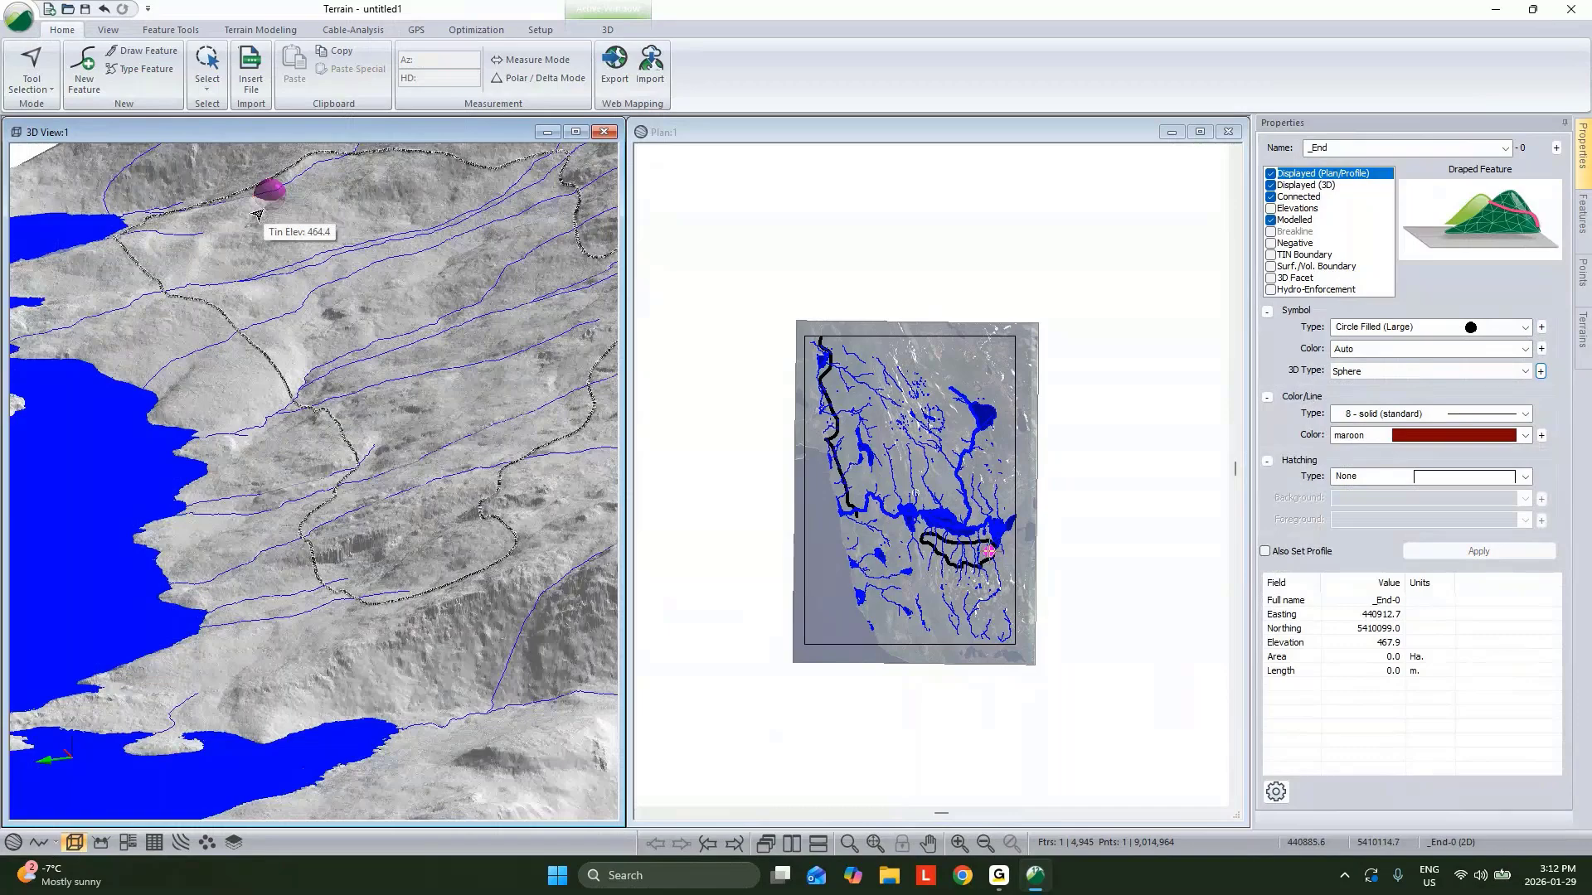
scroll(297, 291, "down", 3)
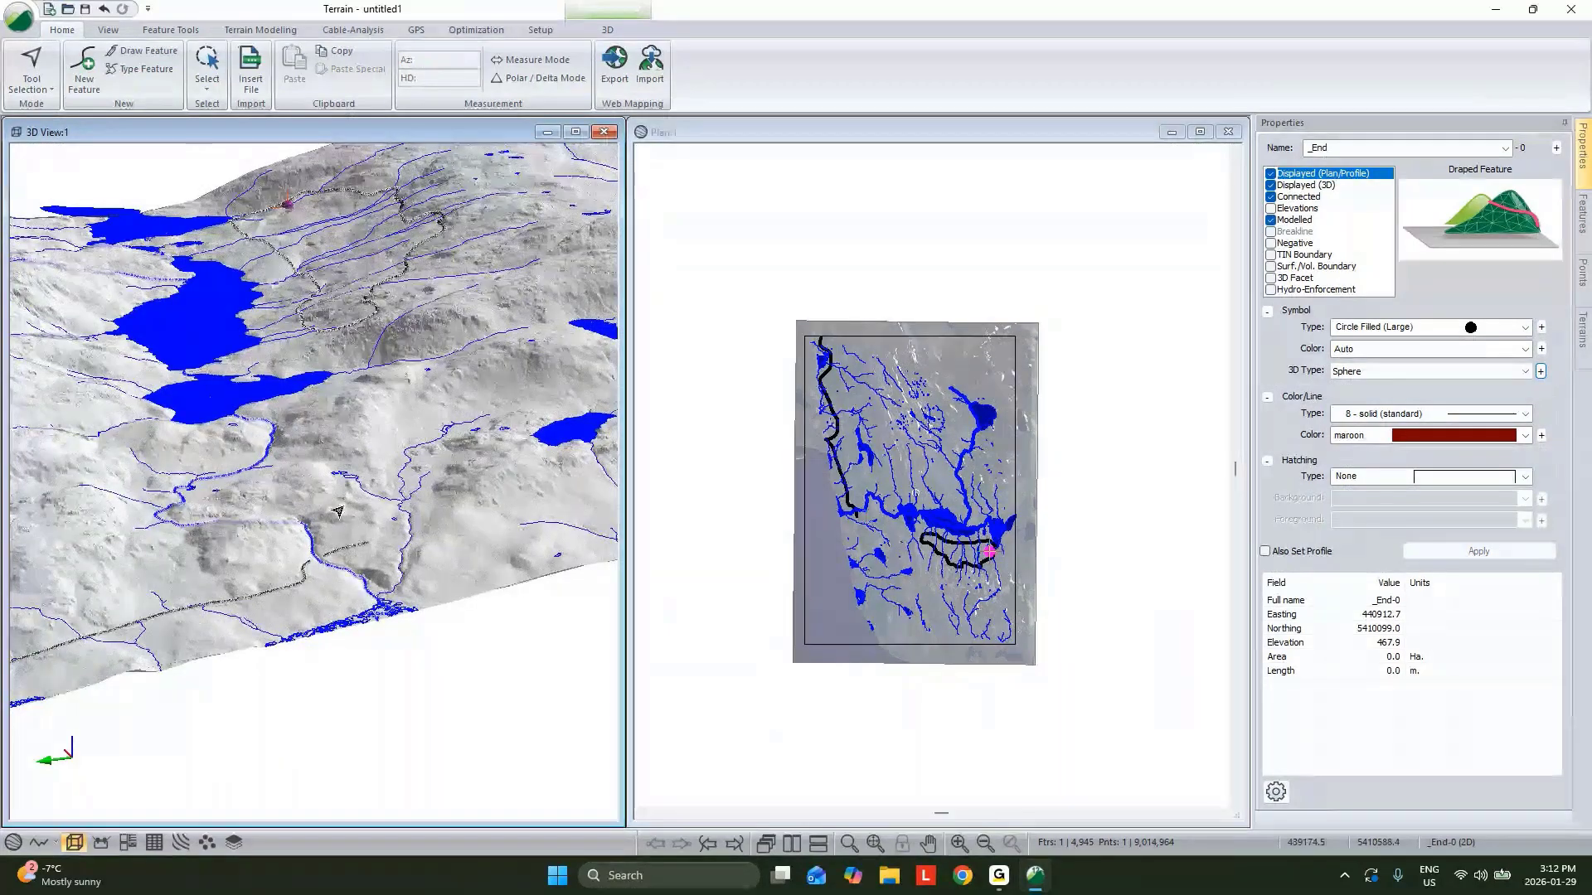
scroll(342, 525, "up", 1)
scroll(341, 524, "up", 3)
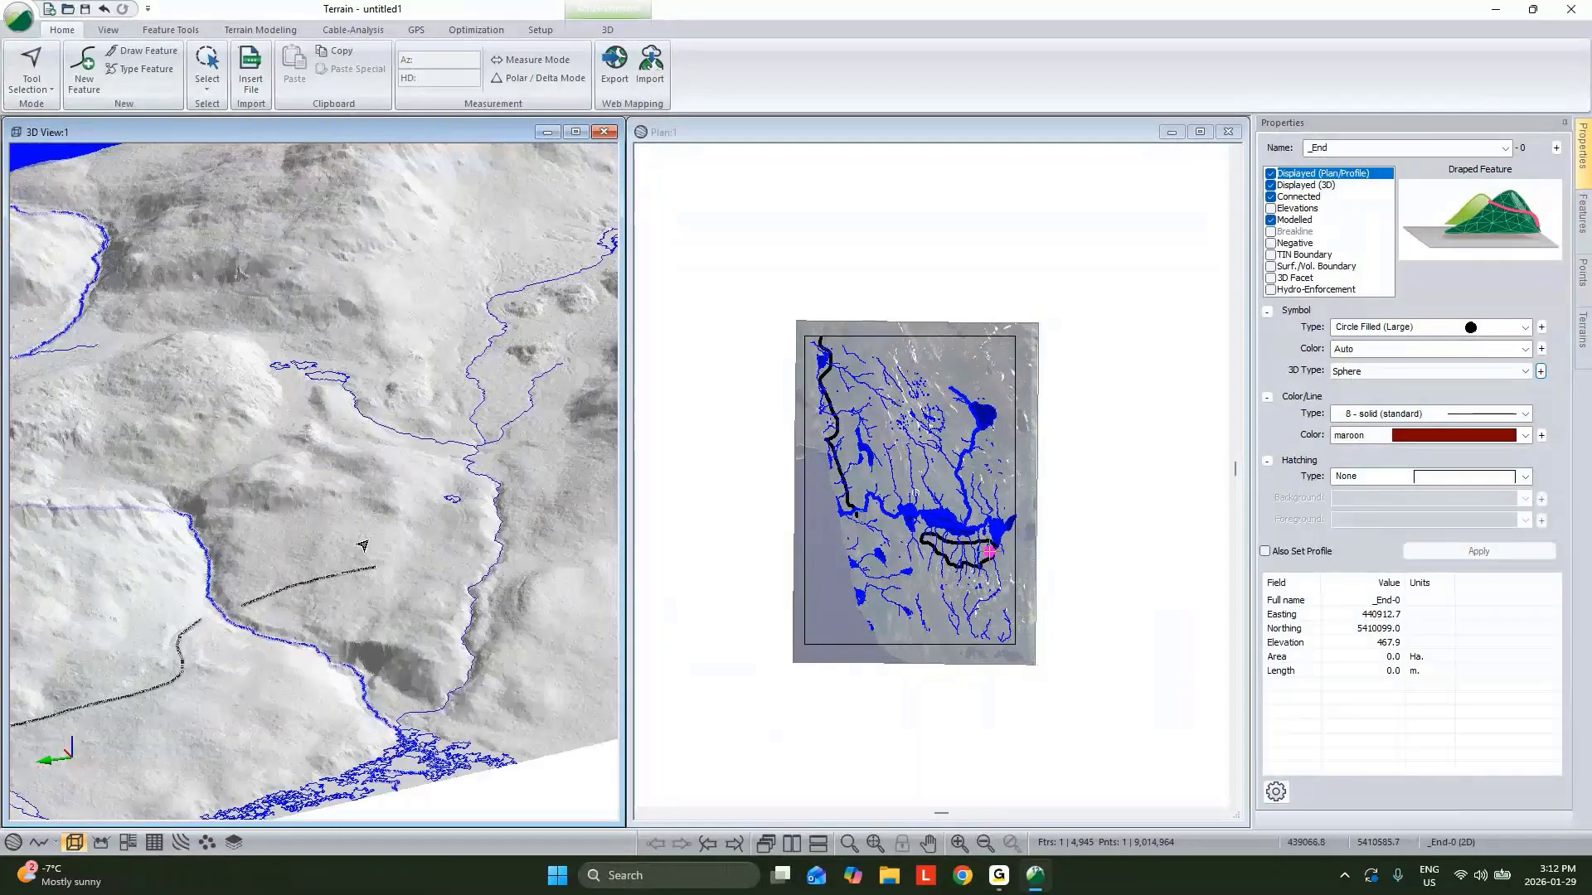
scroll(350, 566, "up", 1)
key("n")
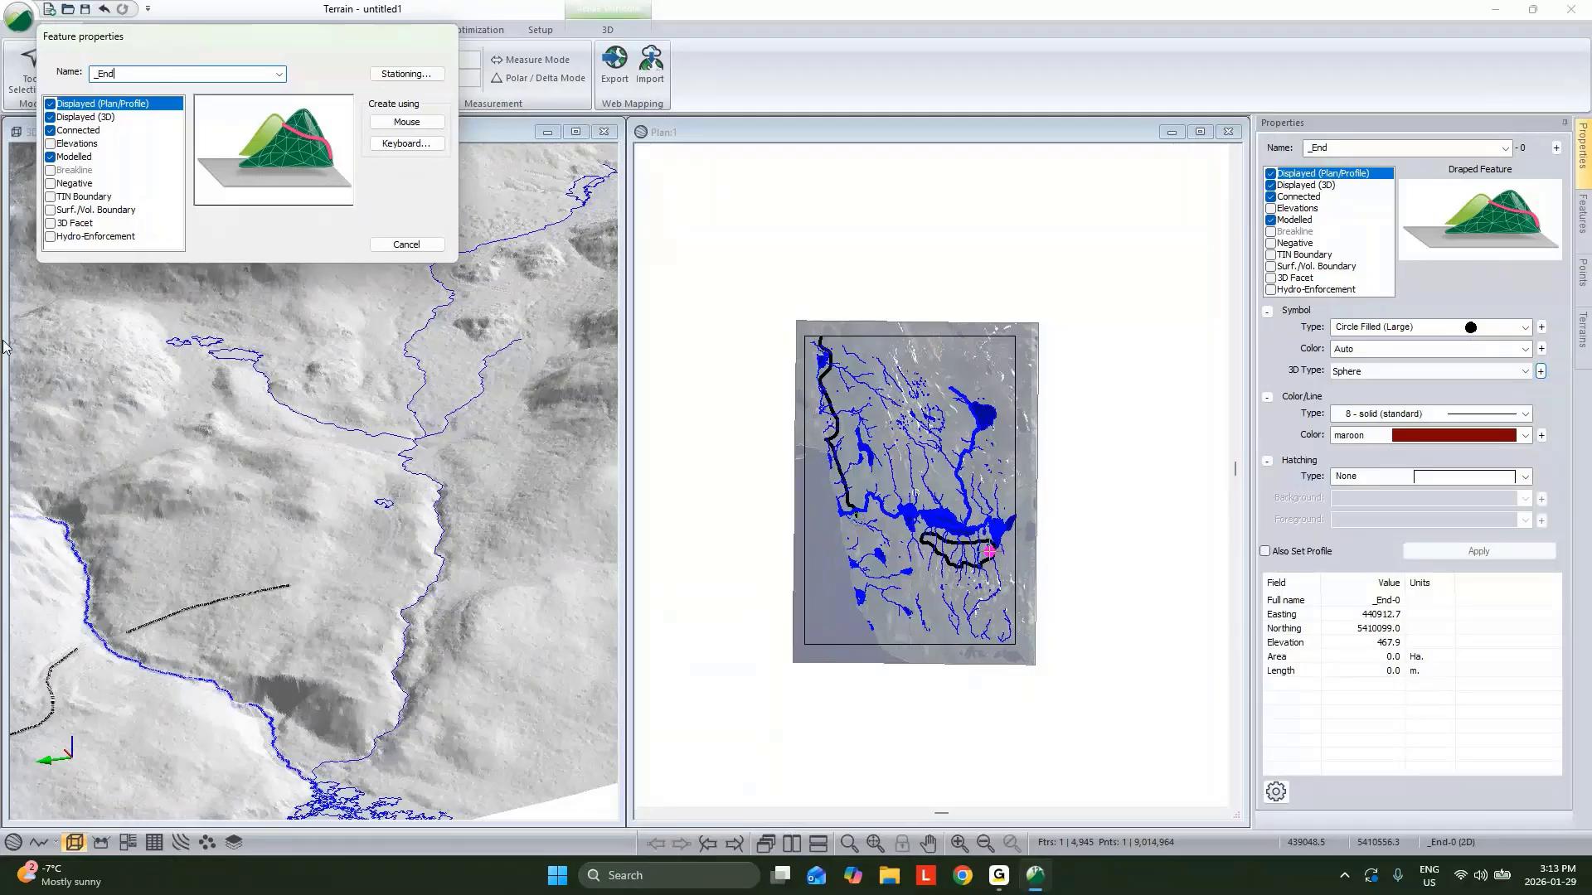
double_click(105, 74)
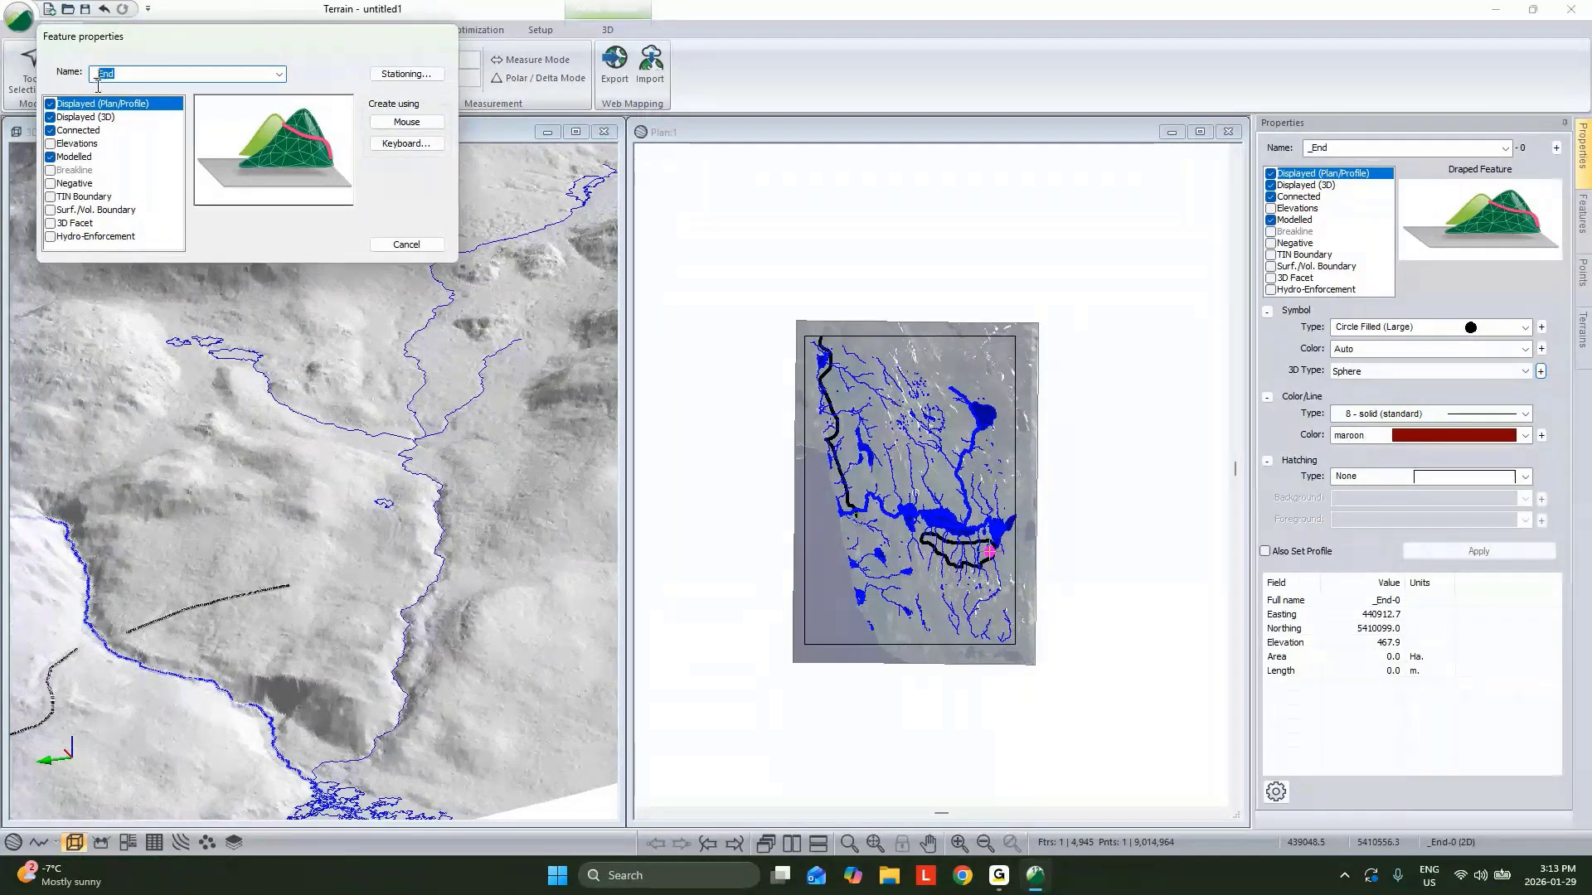
type("_Start")
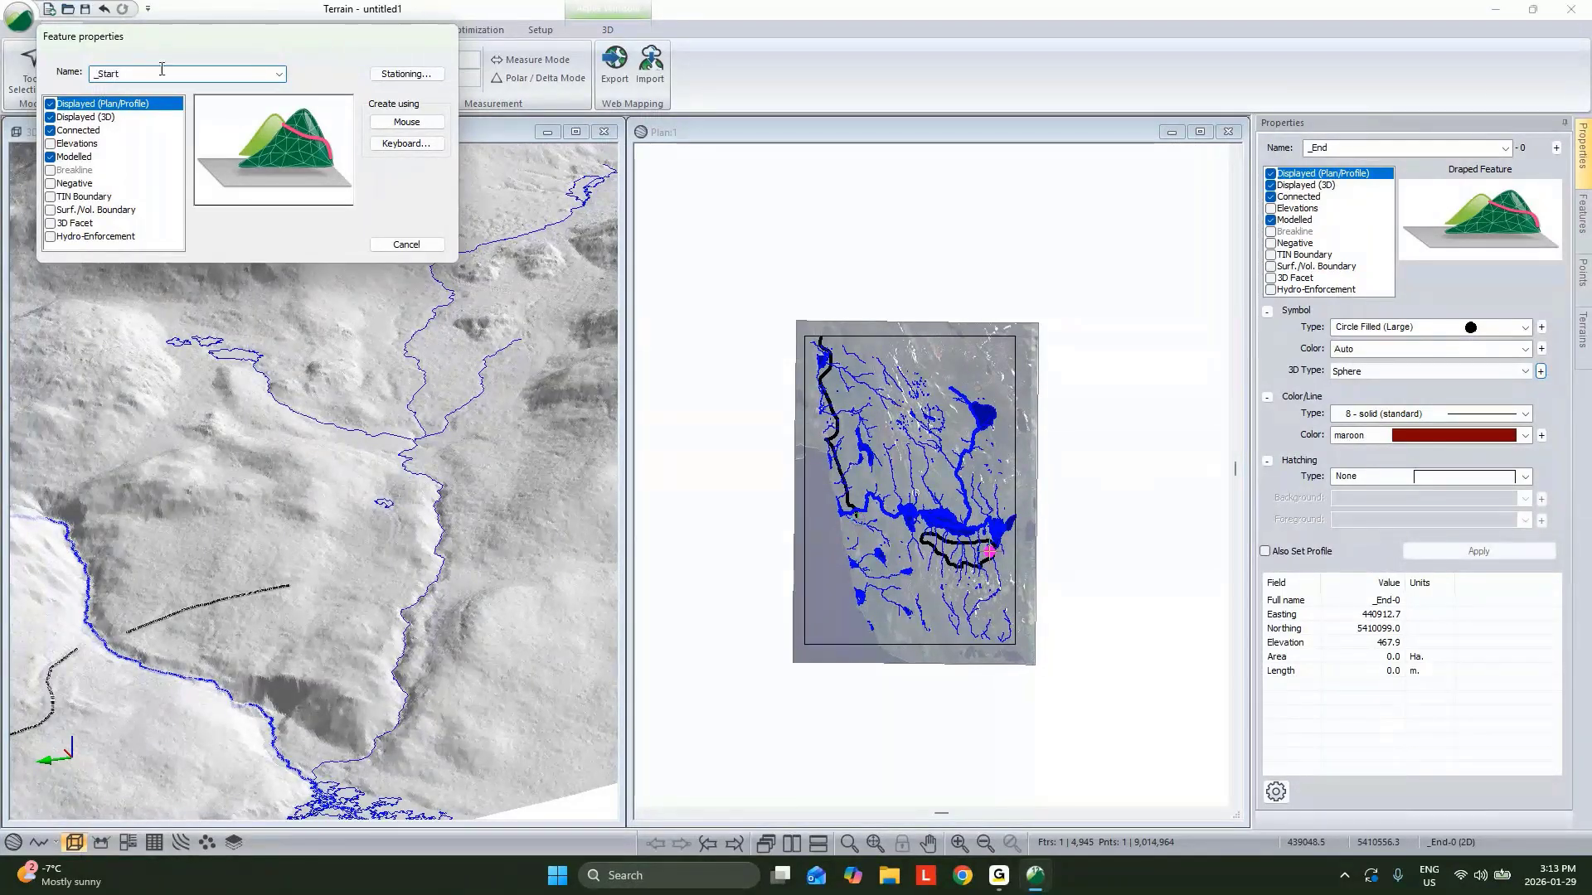
left_click(407, 122)
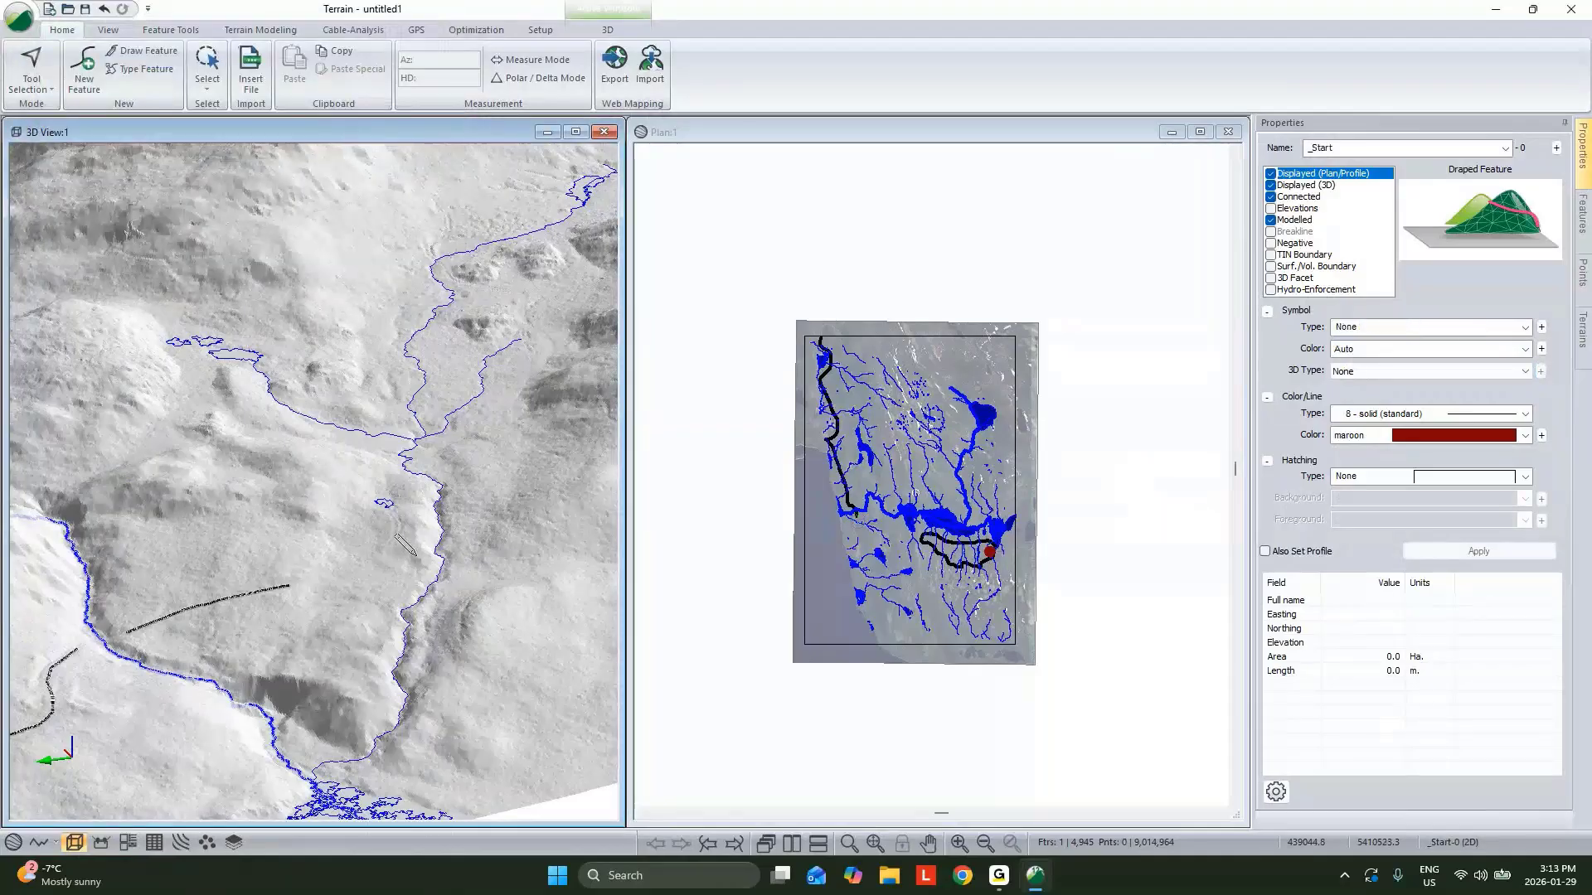
left_click(411, 556)
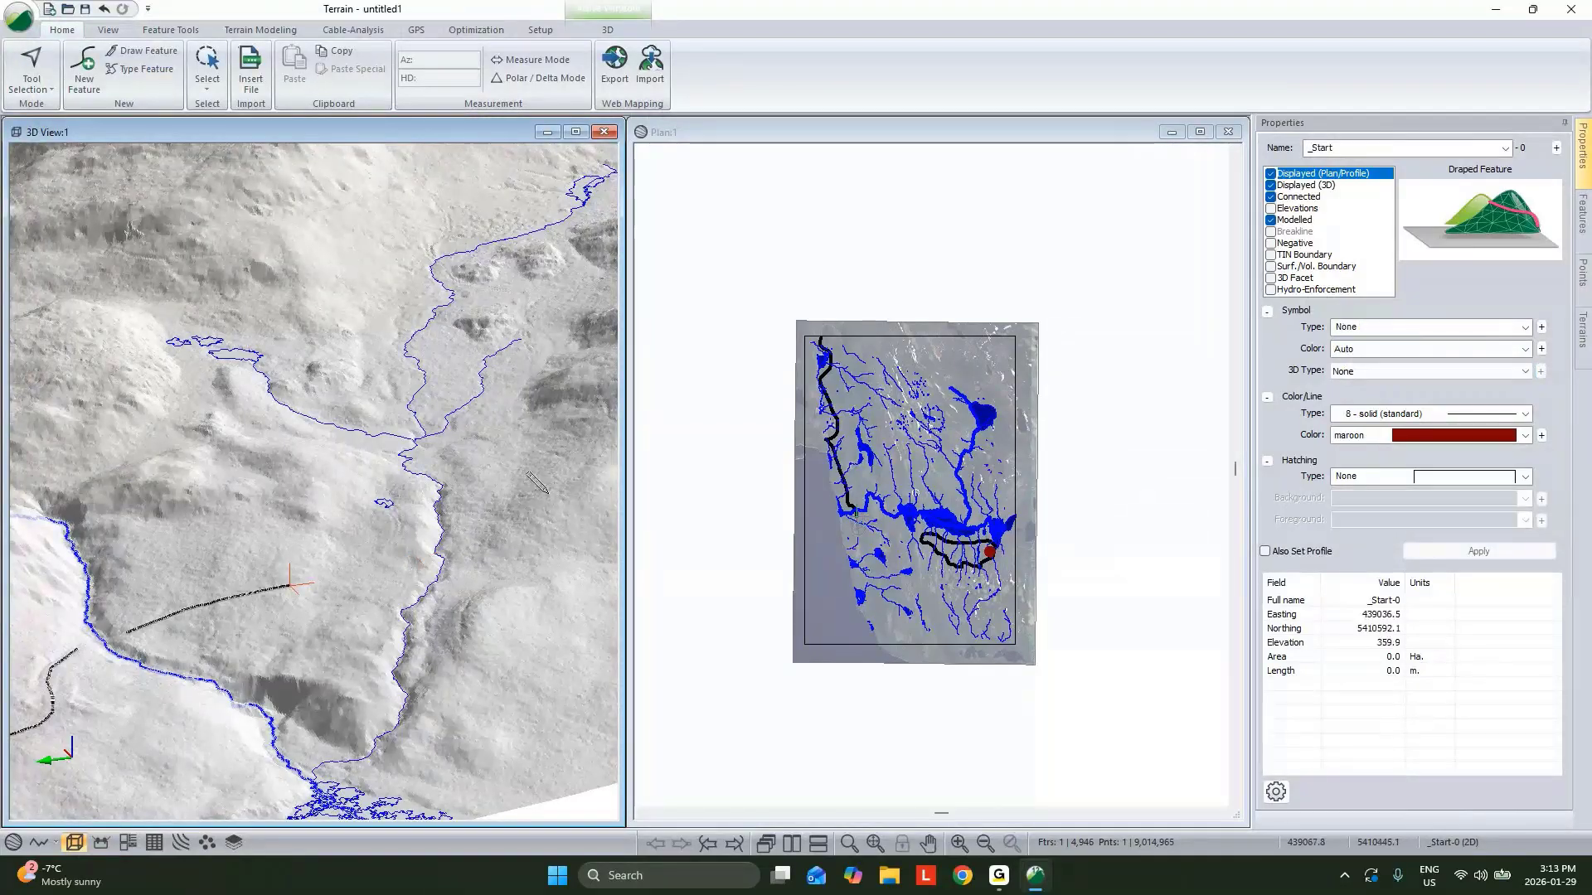
Give _Start a Circle Filled (Large) symbol and a Sphere 3D symbol with scale factor 30.
left_click(1523, 328)
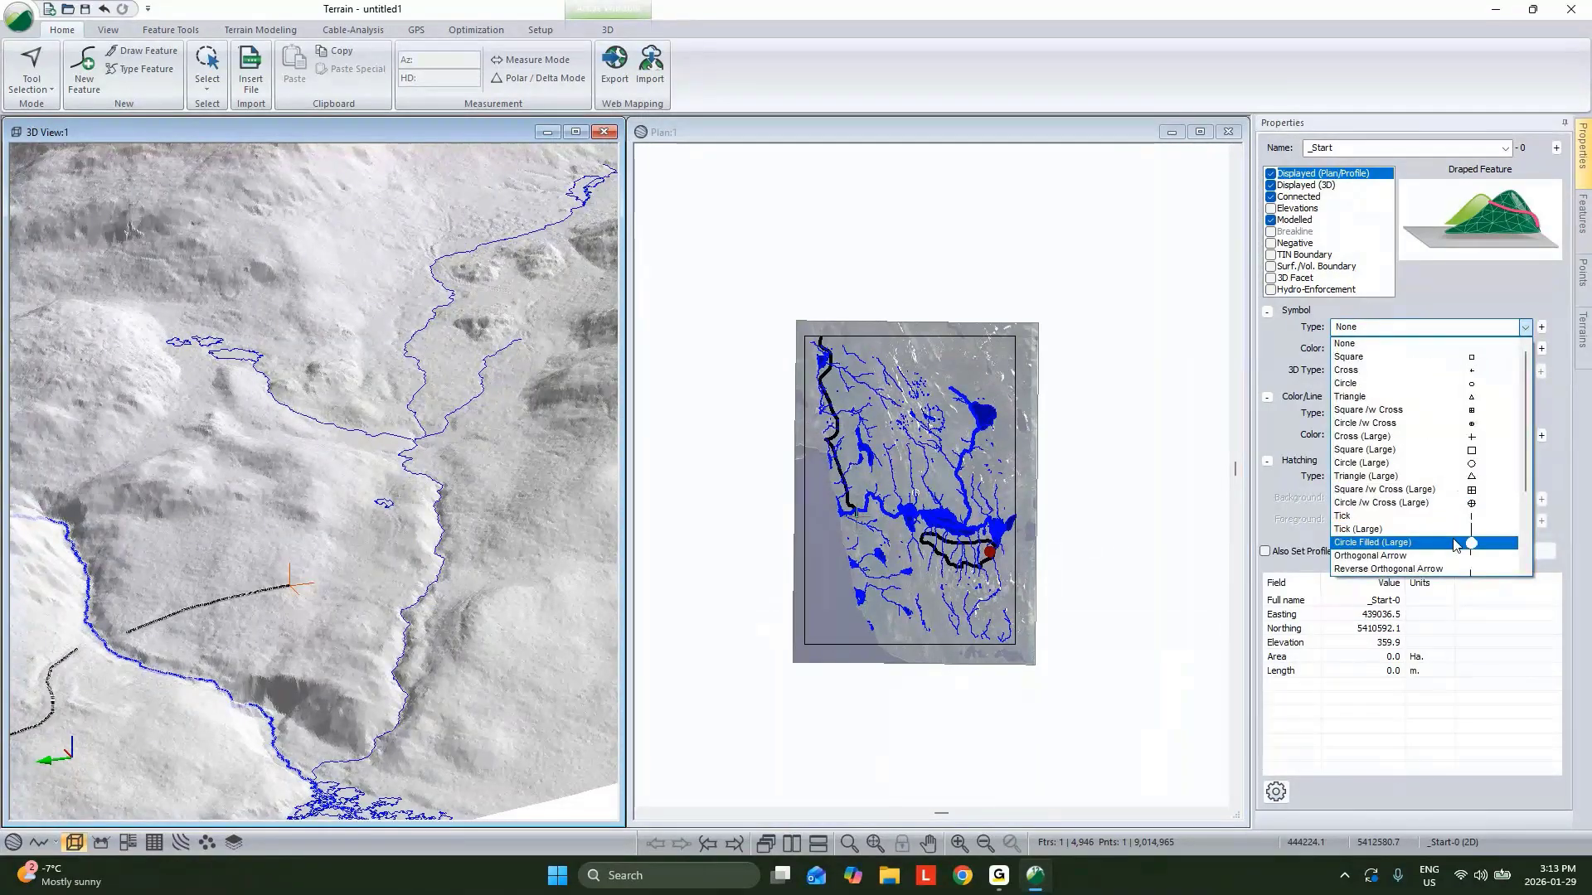
left_click(1459, 542)
left_click(1393, 371)
left_click(1401, 418)
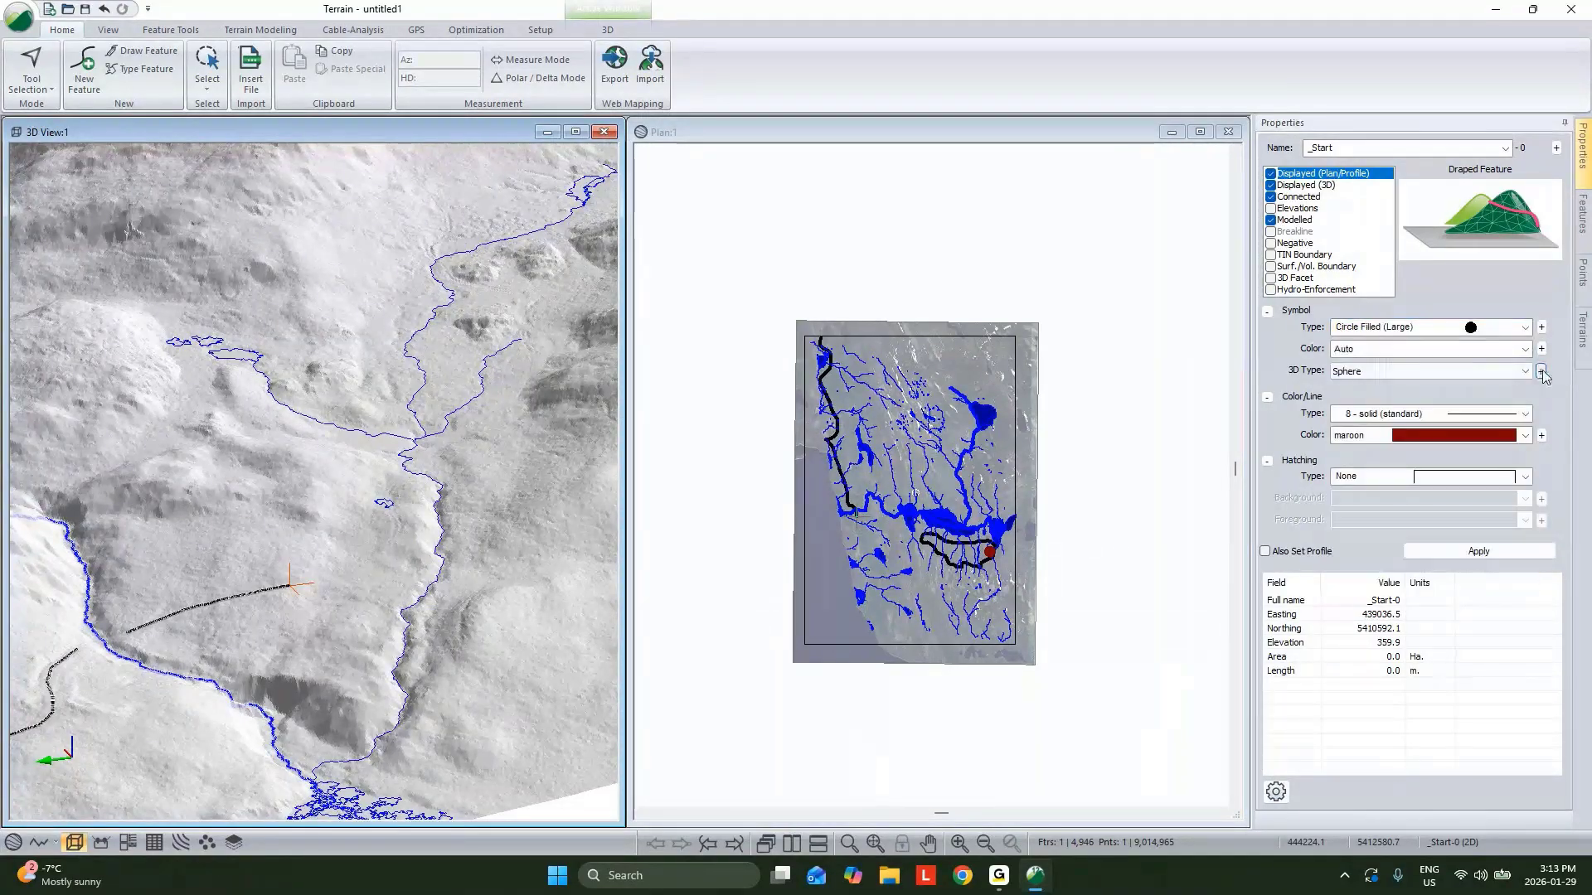
left_click(1542, 372)
type("30")
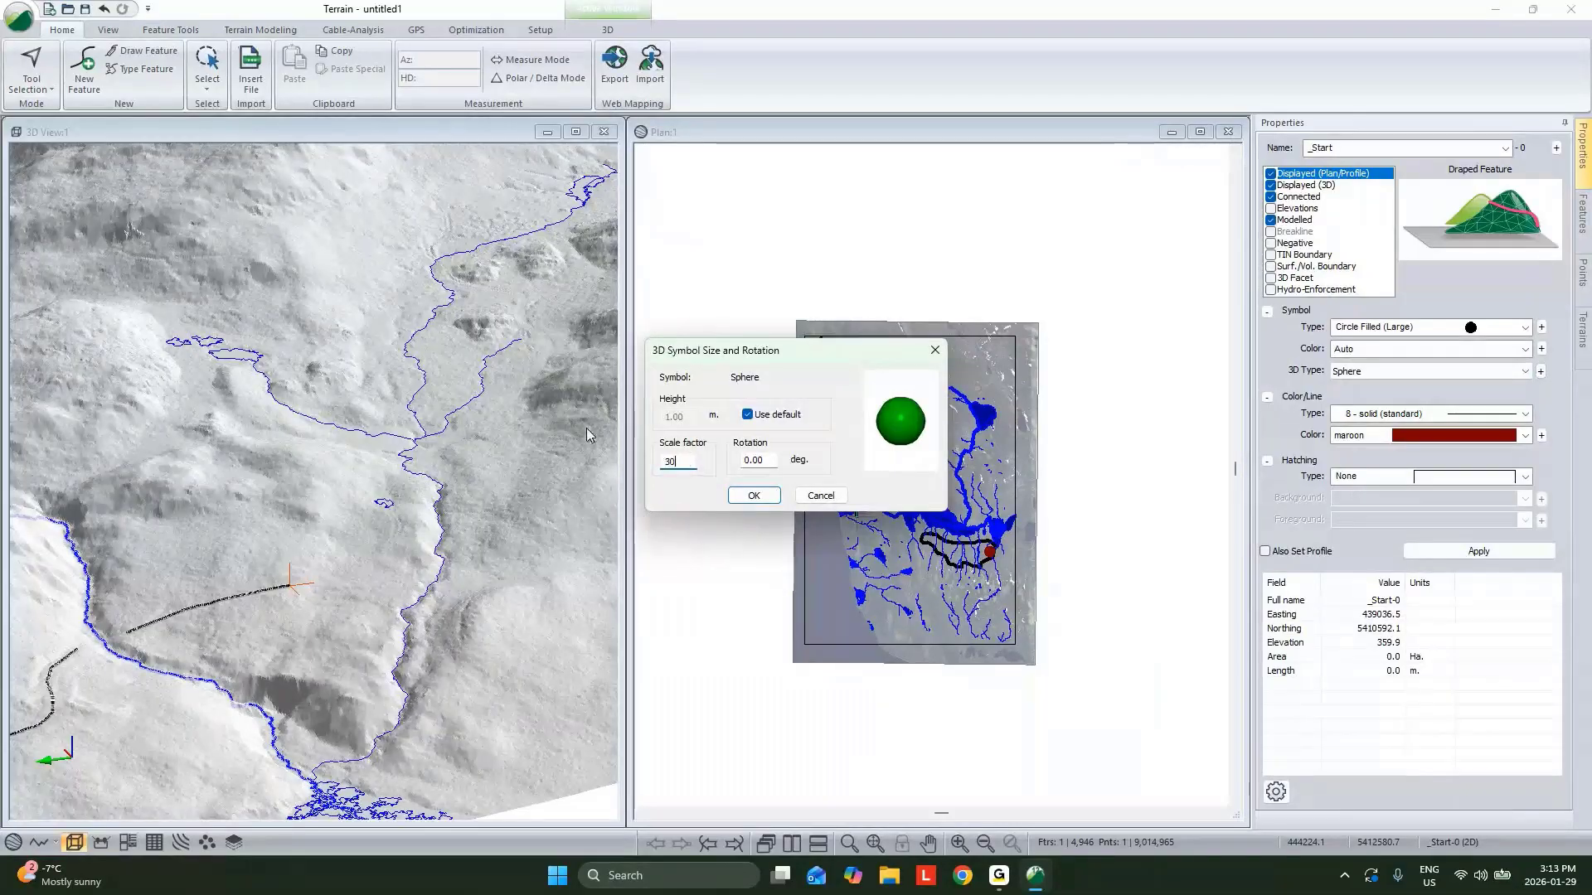
left_click(753, 495)
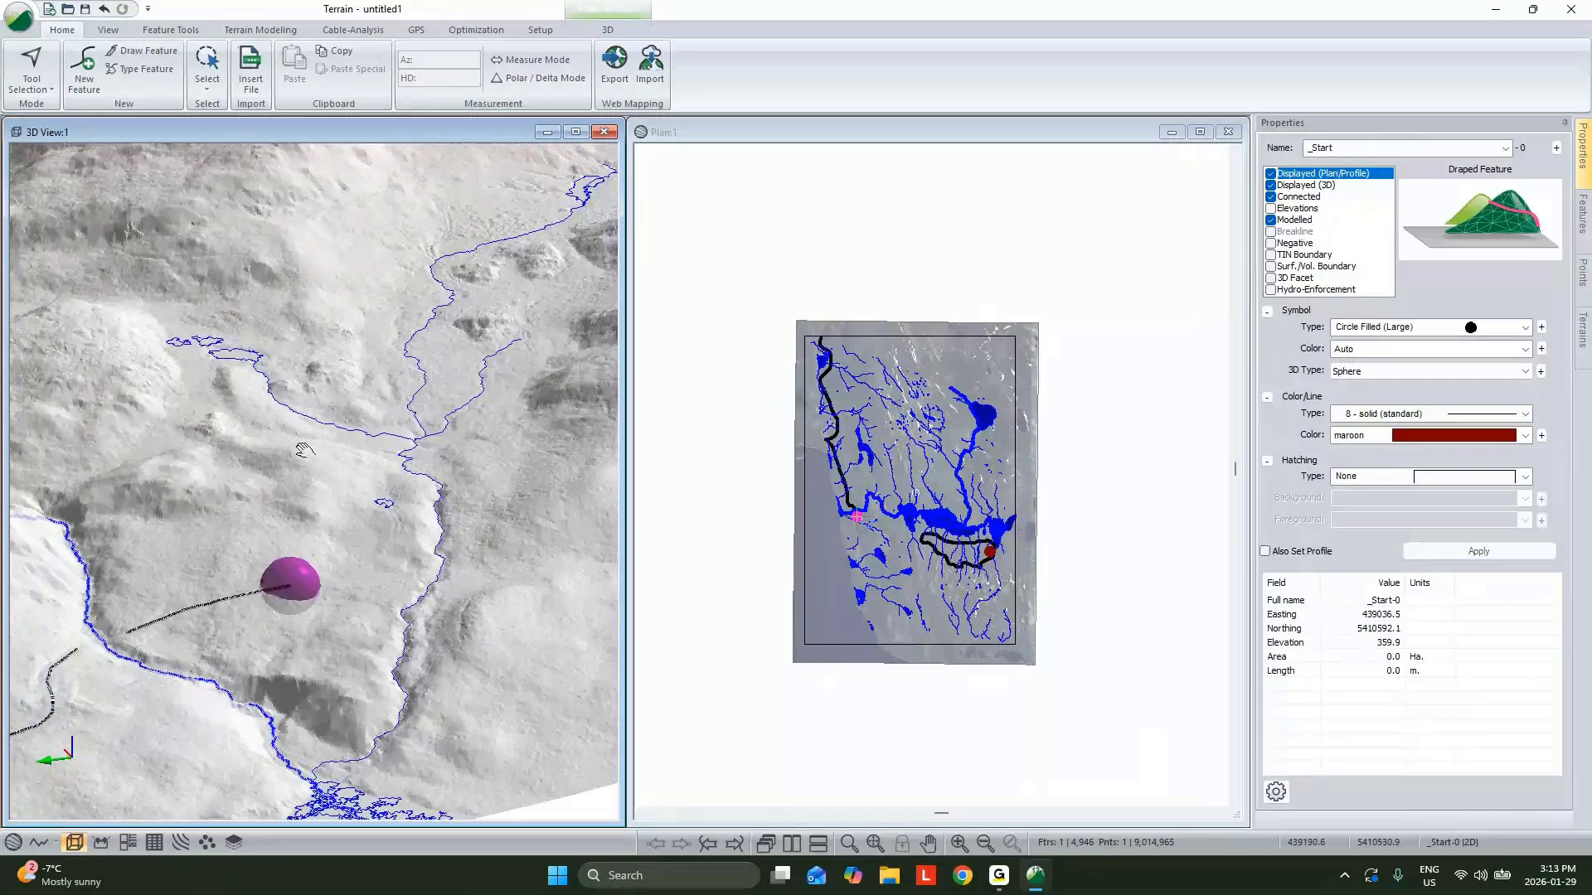
Orbit and zoom around the 3D view to inspect the _Start and _End sphere markers on the terrain.
middle_click_drag(243, 341, 334, 521)
scroll(335, 520, "down", 5)
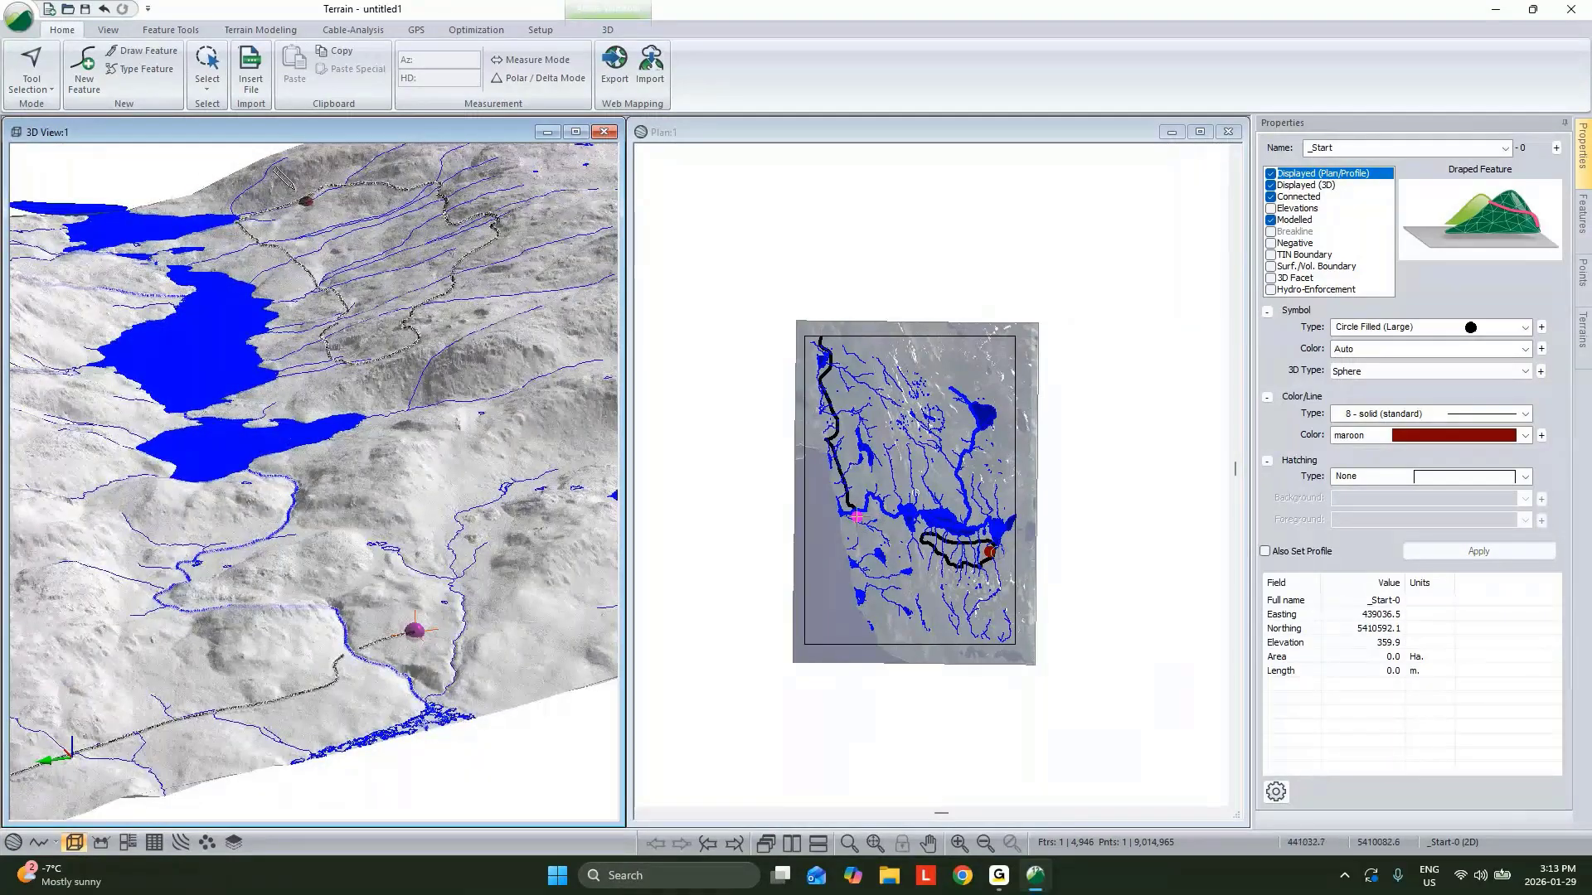
right_click(302, 203)
left_click(304, 204)
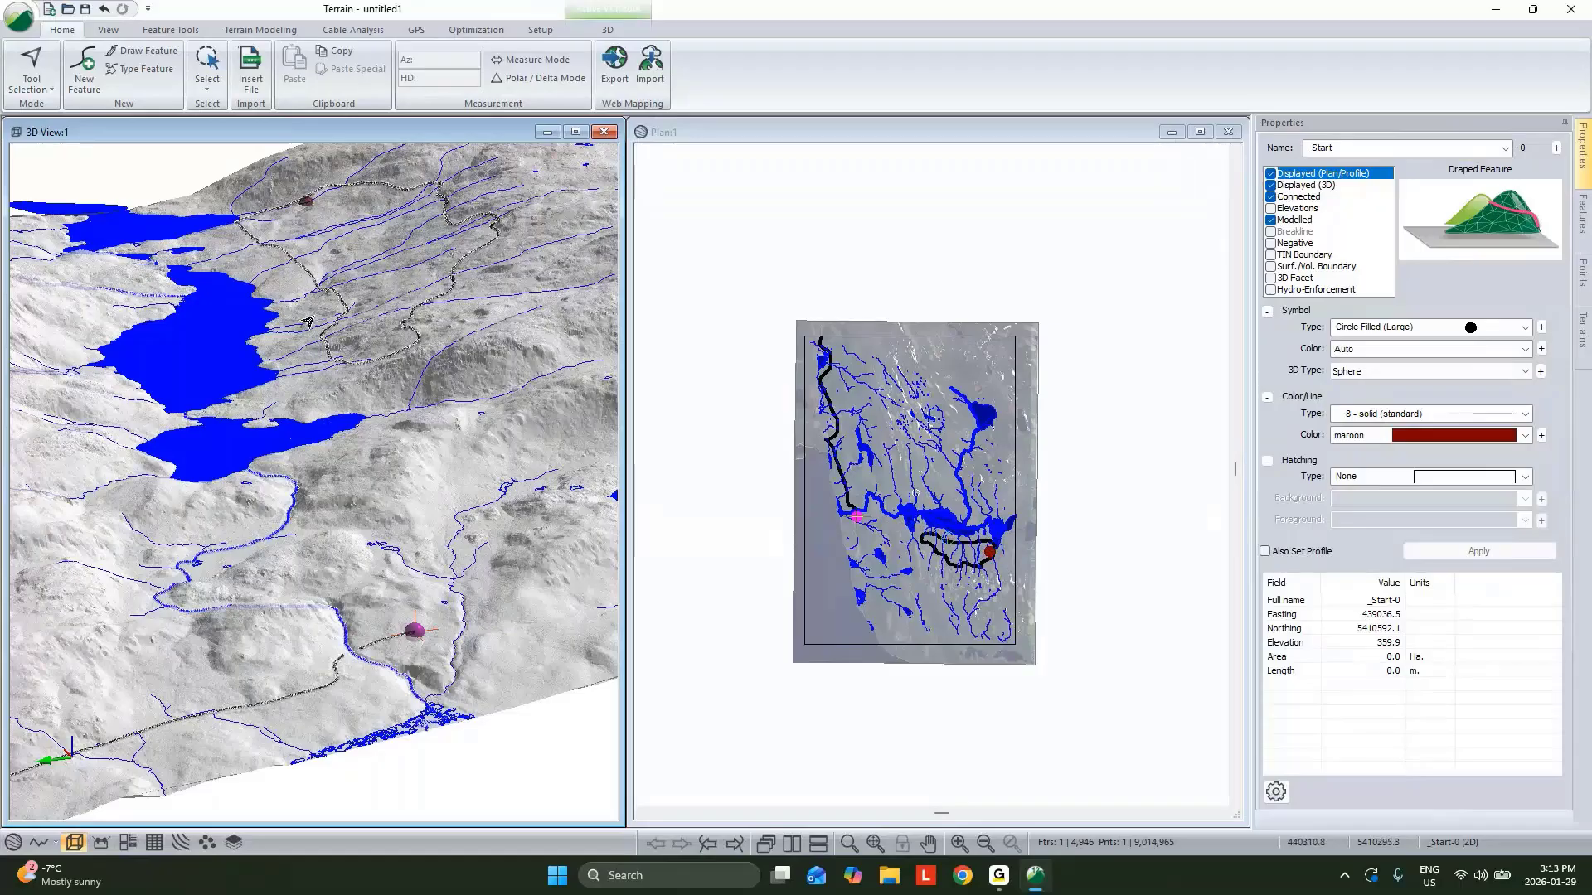
mouse_move(316, 305)
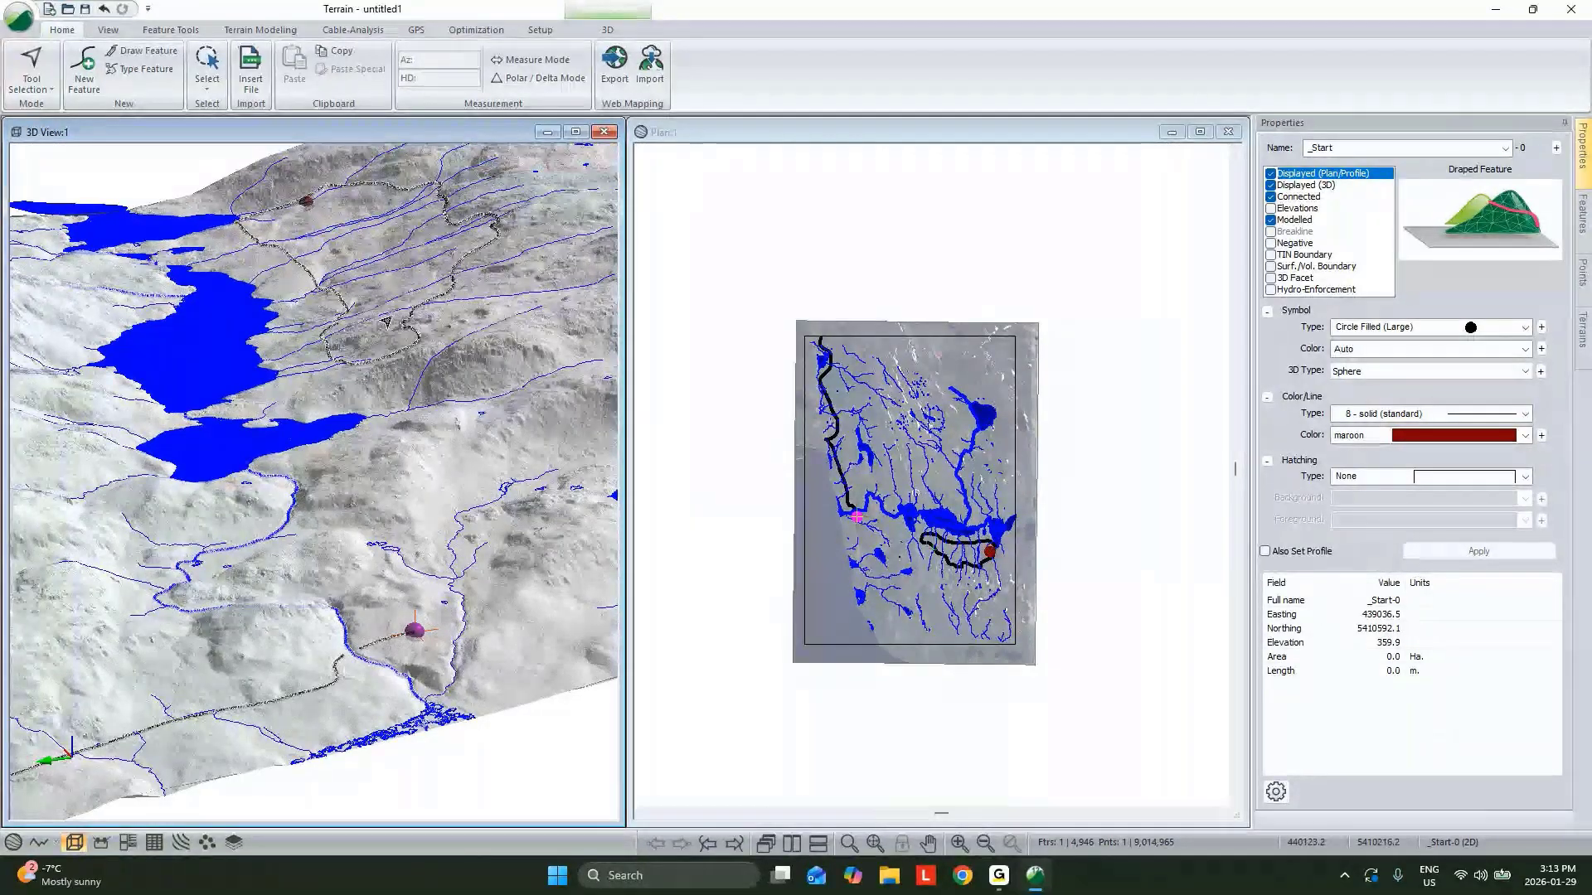
scroll(359, 301, "up", 1)
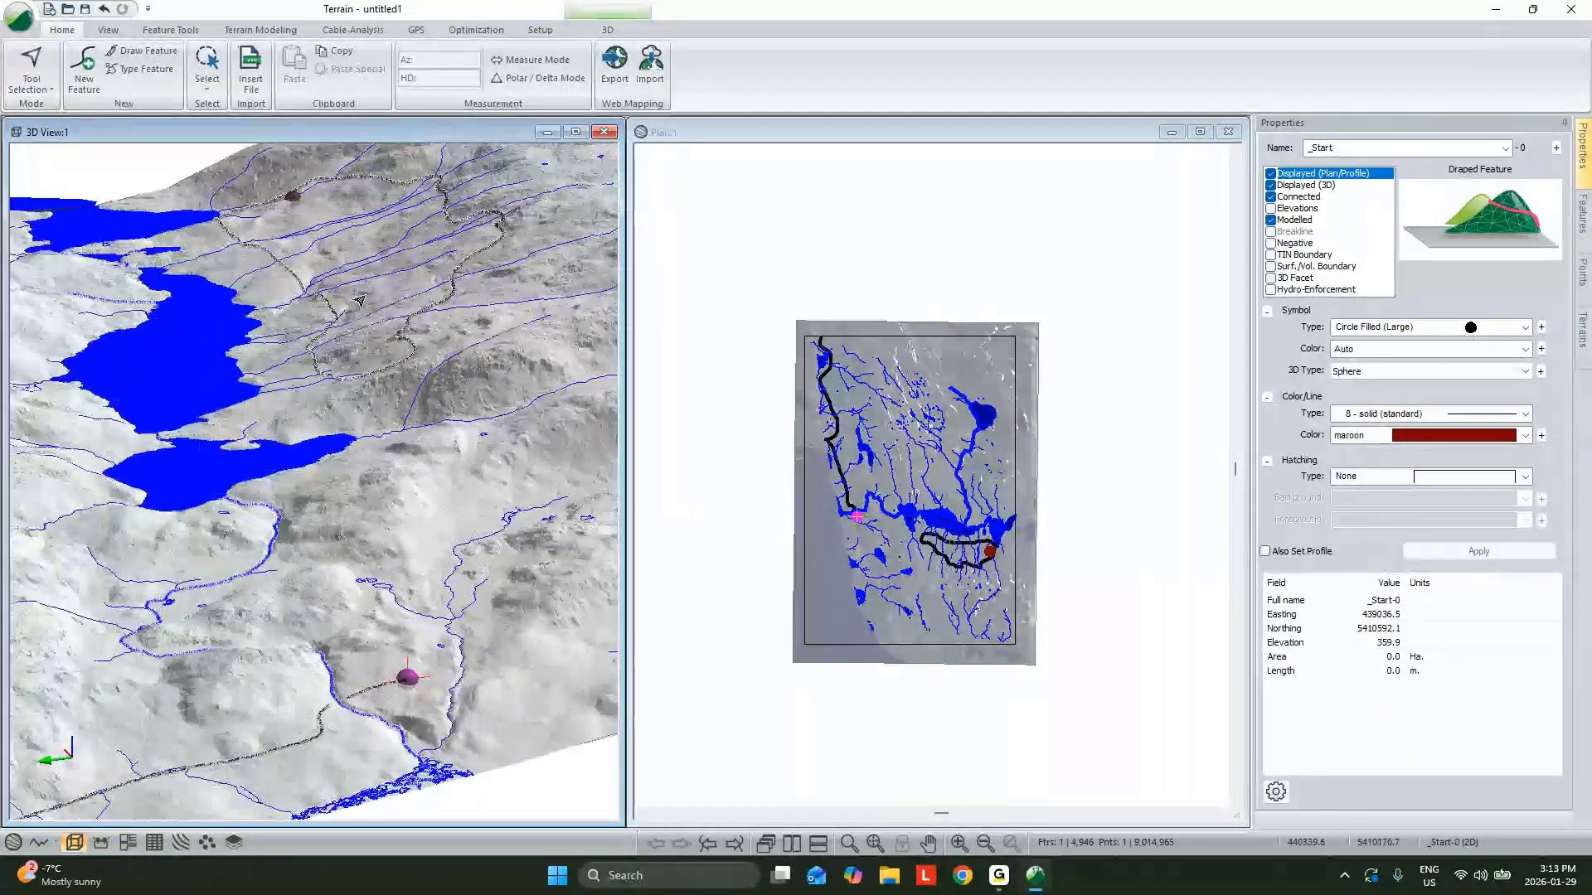
middle_click_drag(359, 301, 413, 407)
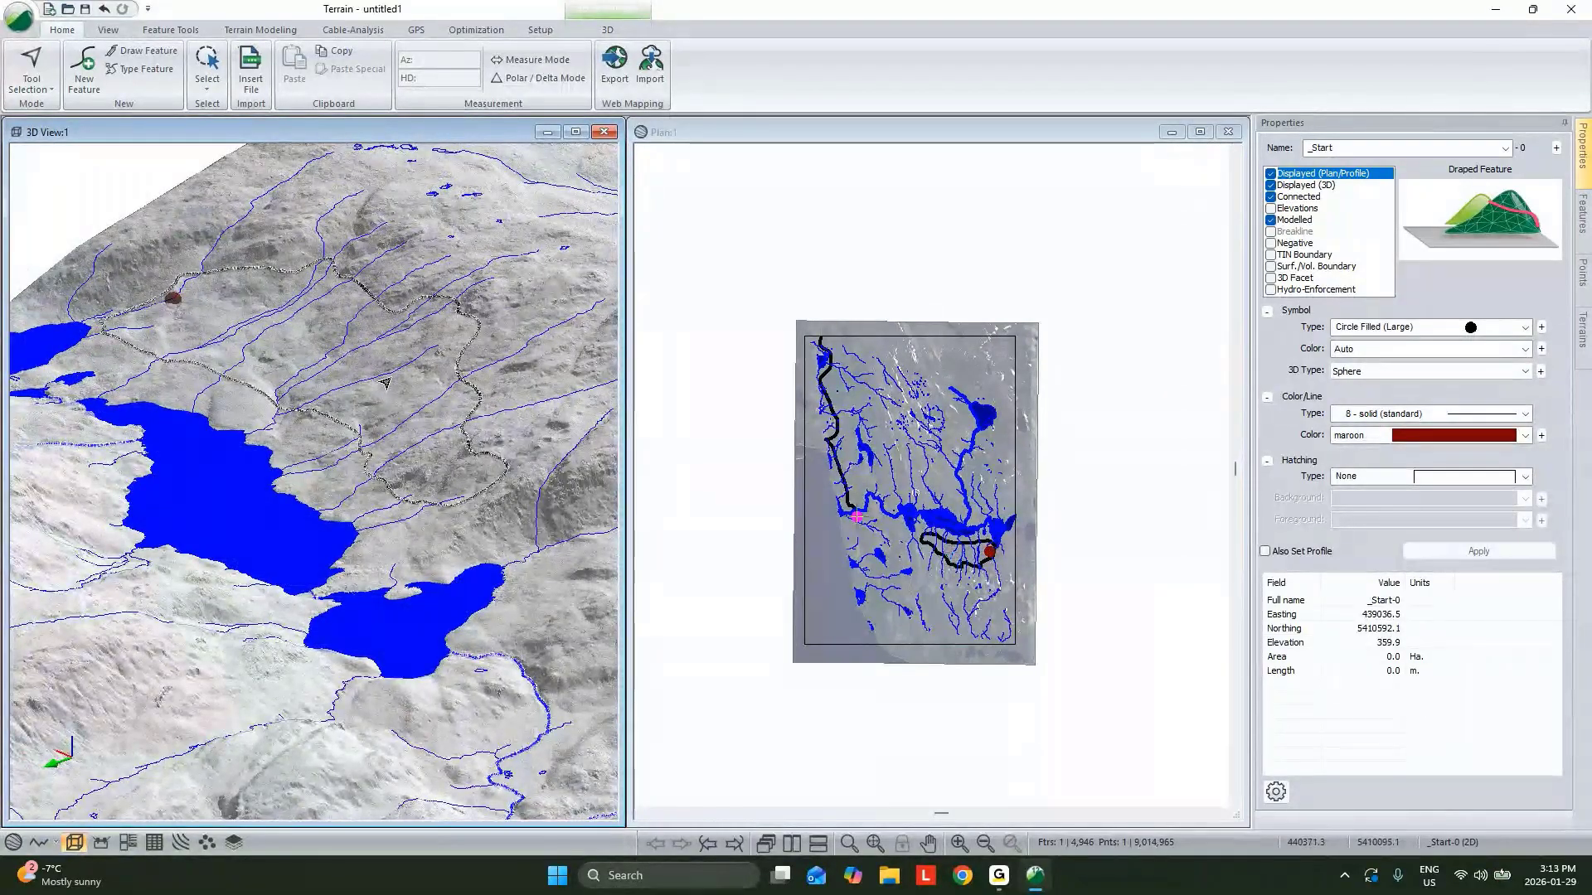
scroll(385, 383, "up", 8)
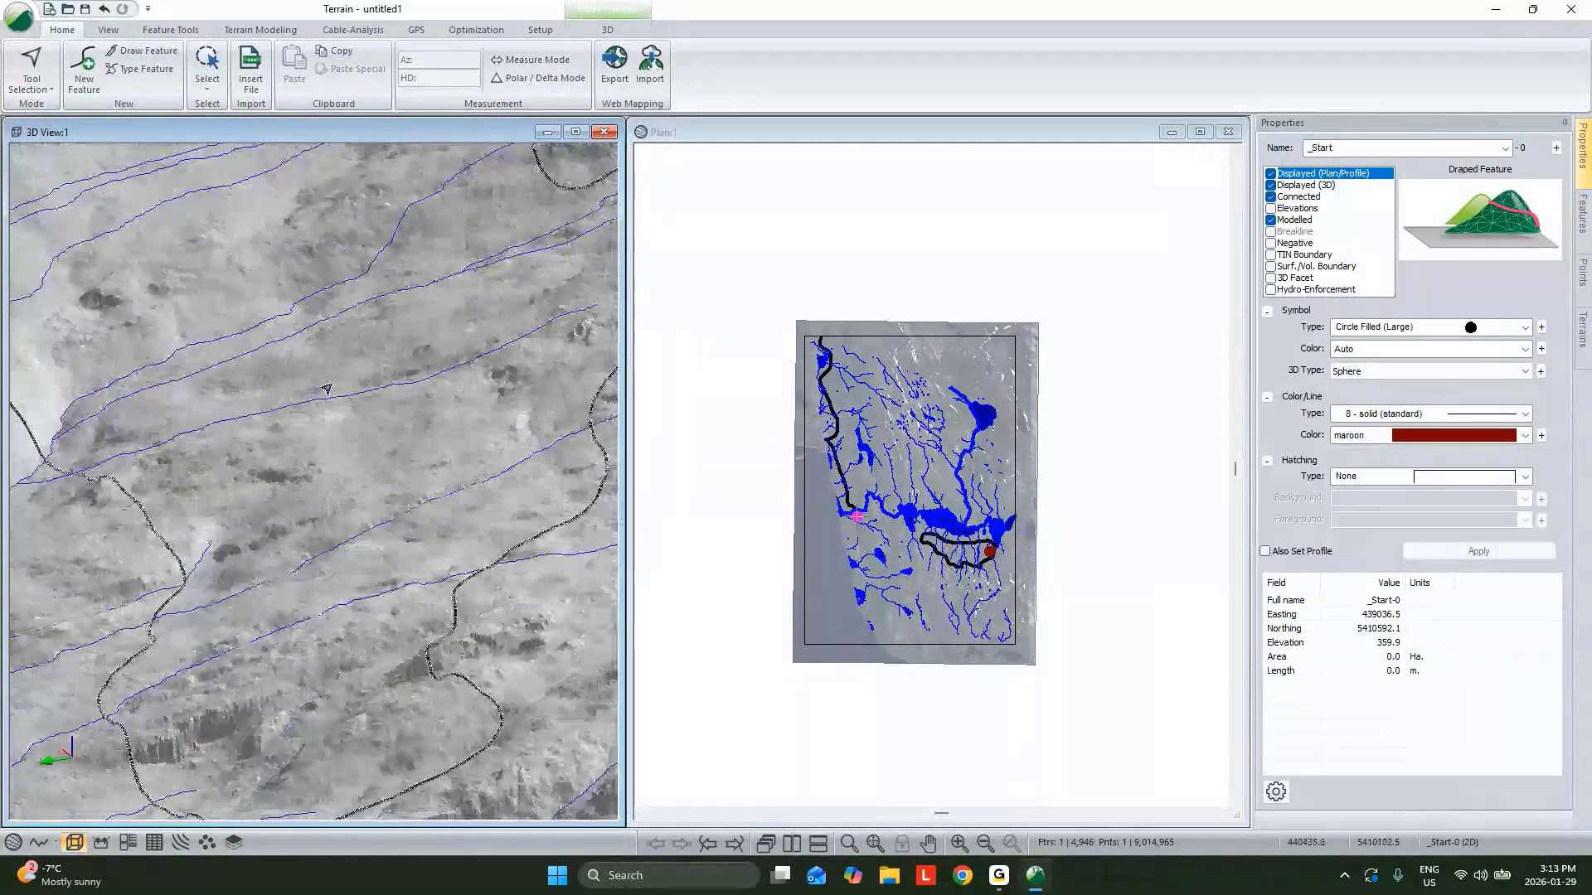
scroll(326, 389, "up", 2)
scroll(327, 389, "down", 10)
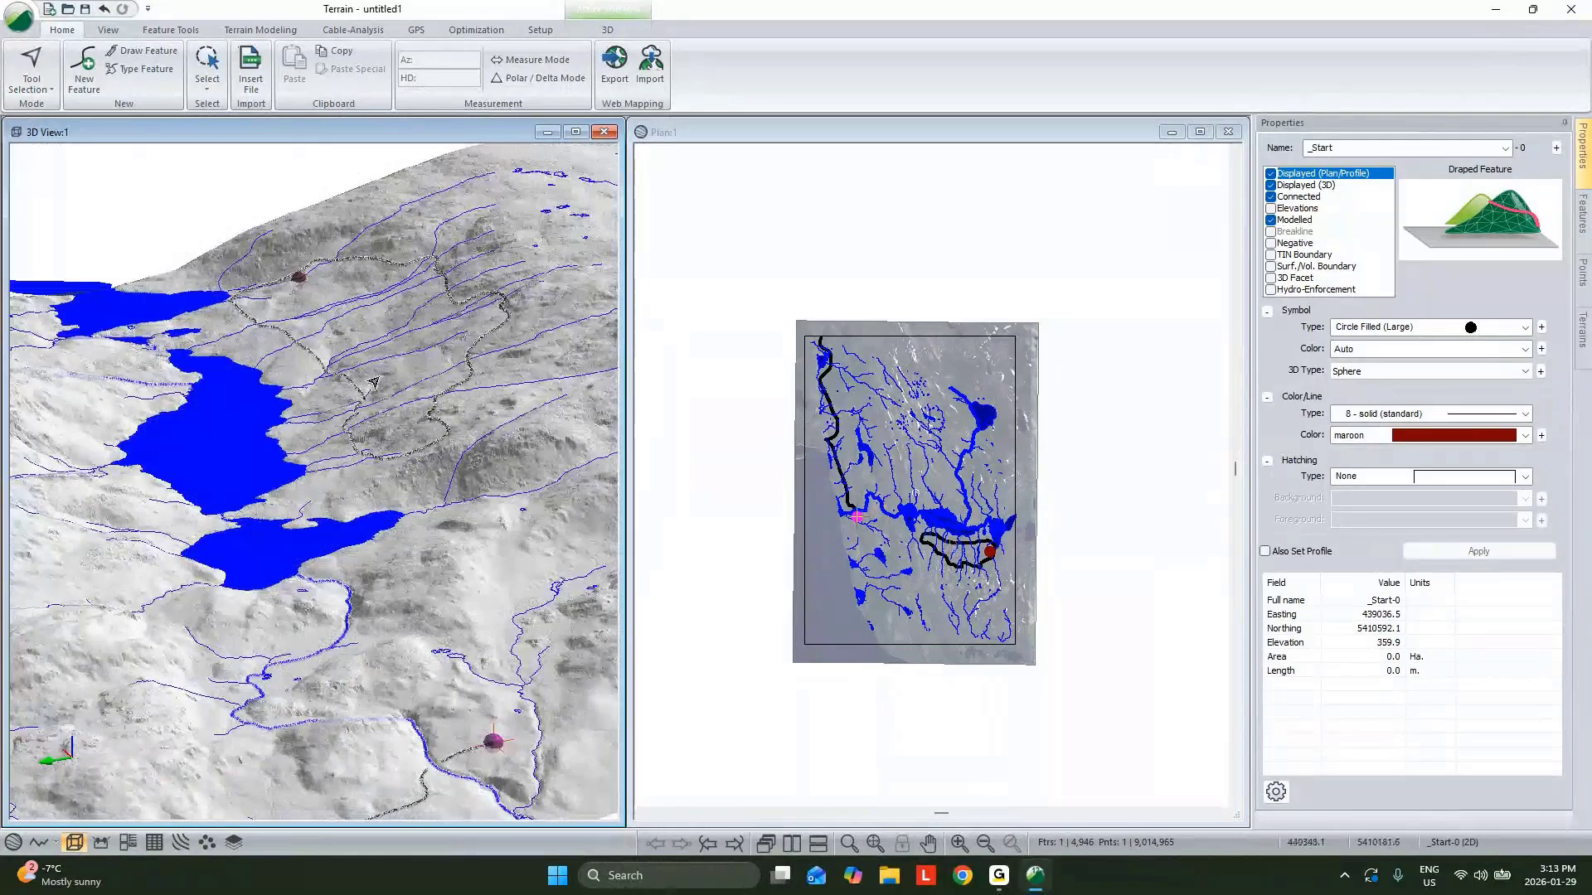
scroll(376, 437, "up", 10)
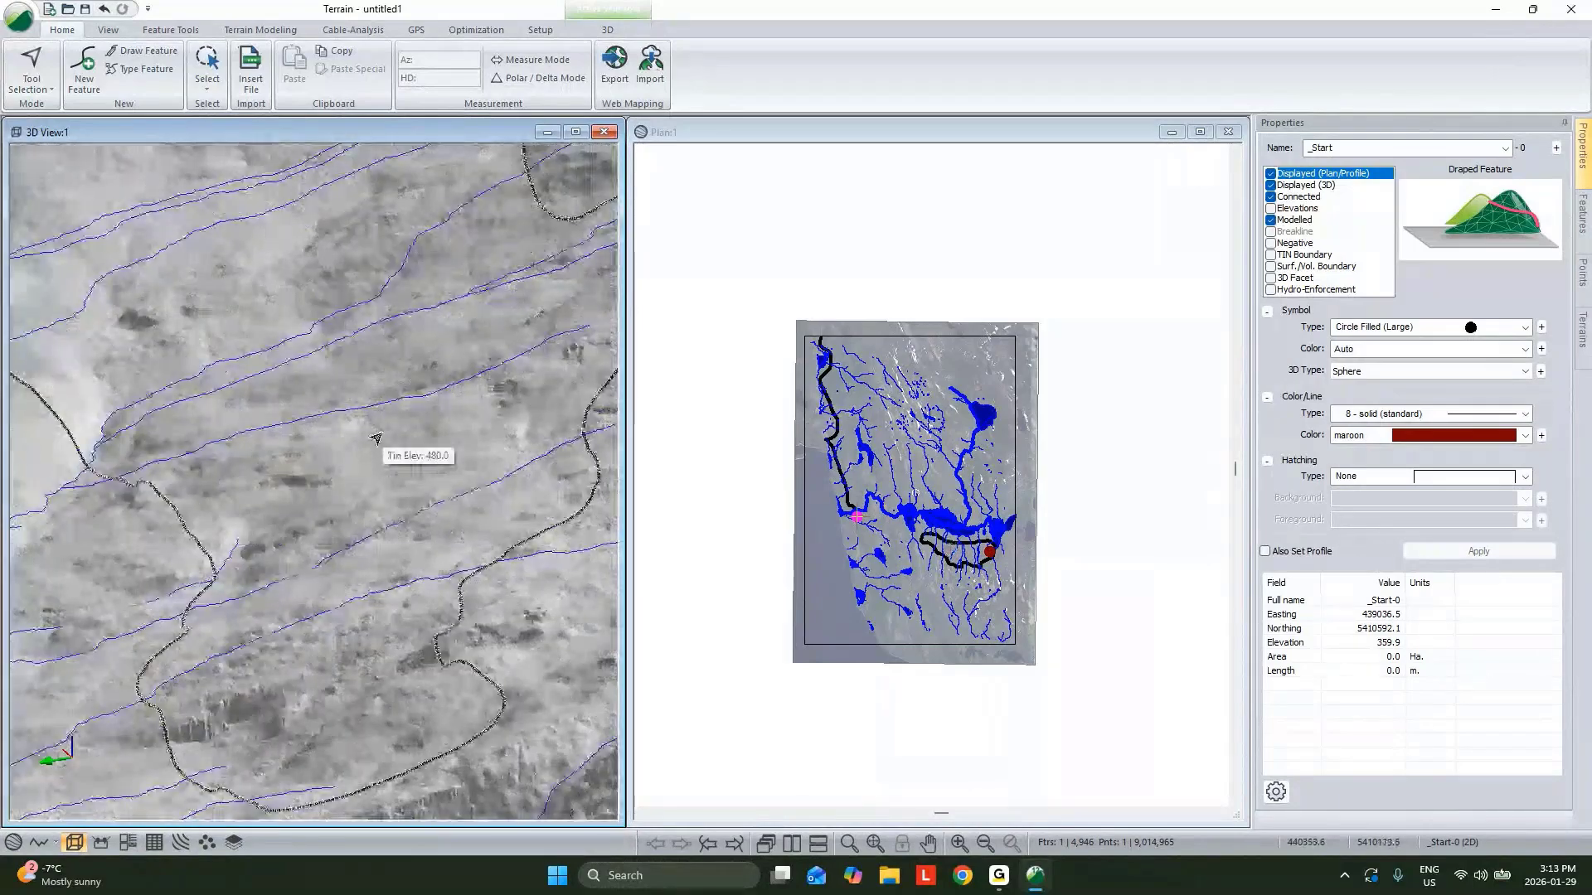
Create a new feature named _Mid and place its point on the terrain in the 3D view.
key("n")
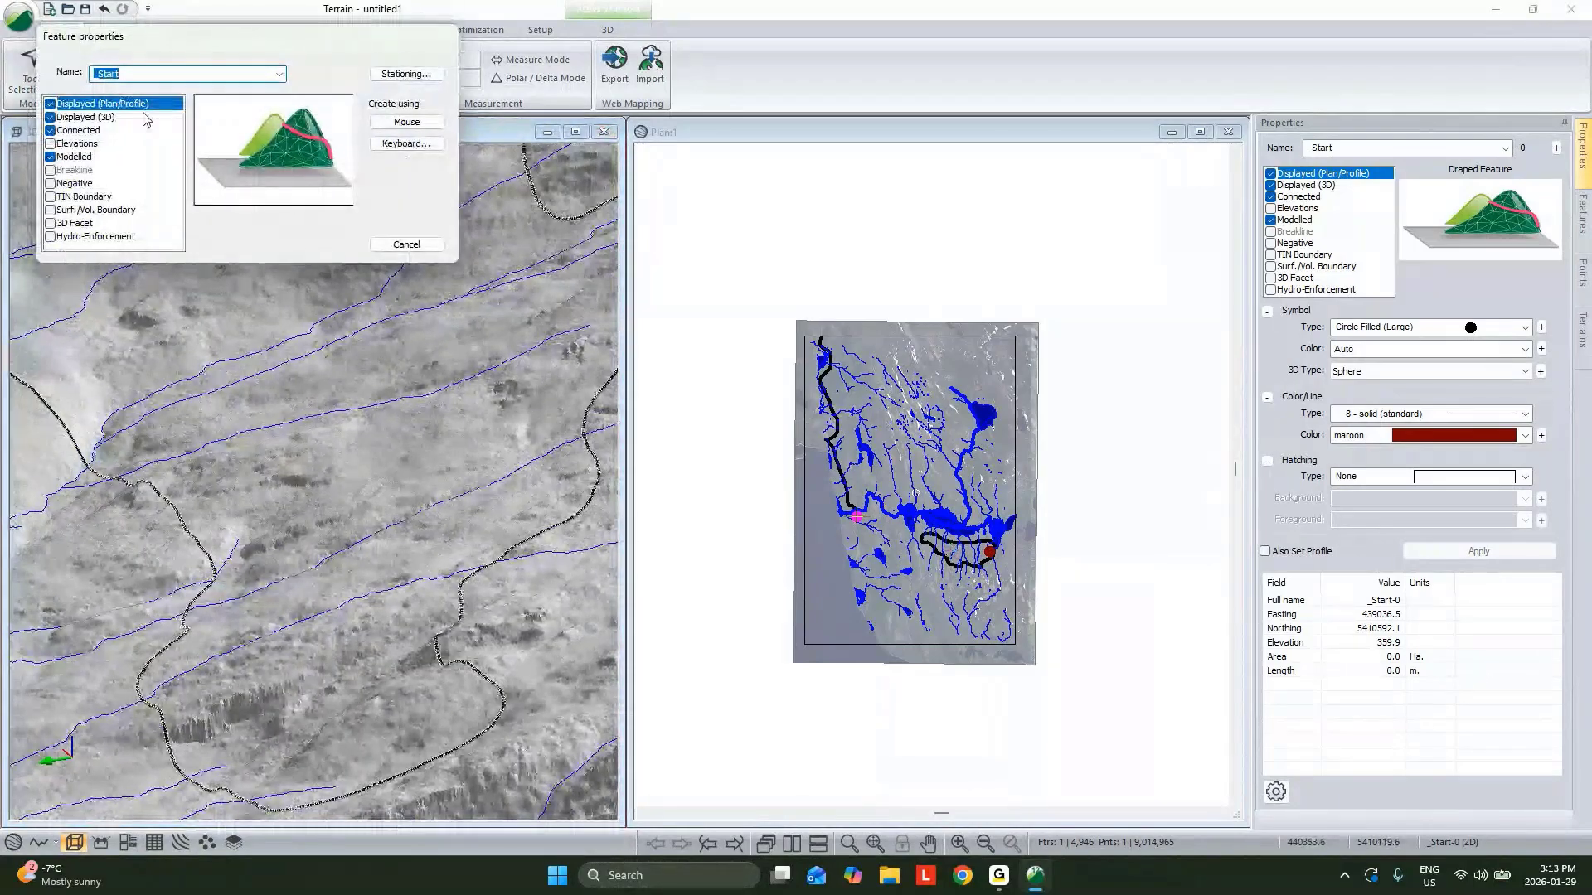
left_click_drag(119, 74, 100, 79)
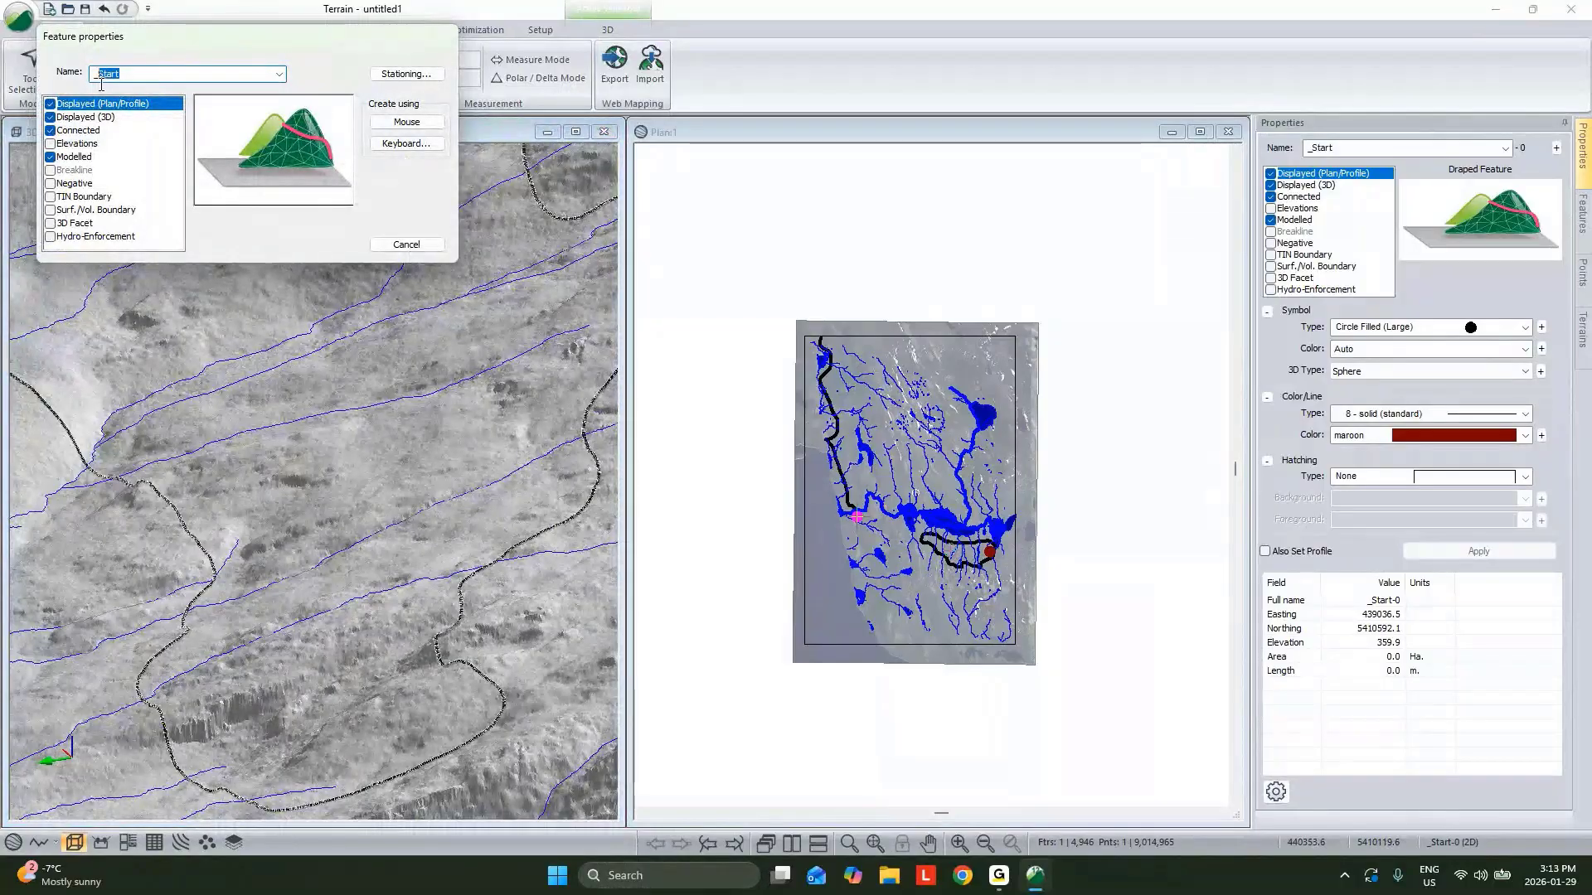
type("mi")
left_click(407, 122)
scroll(432, 402, "down", 1)
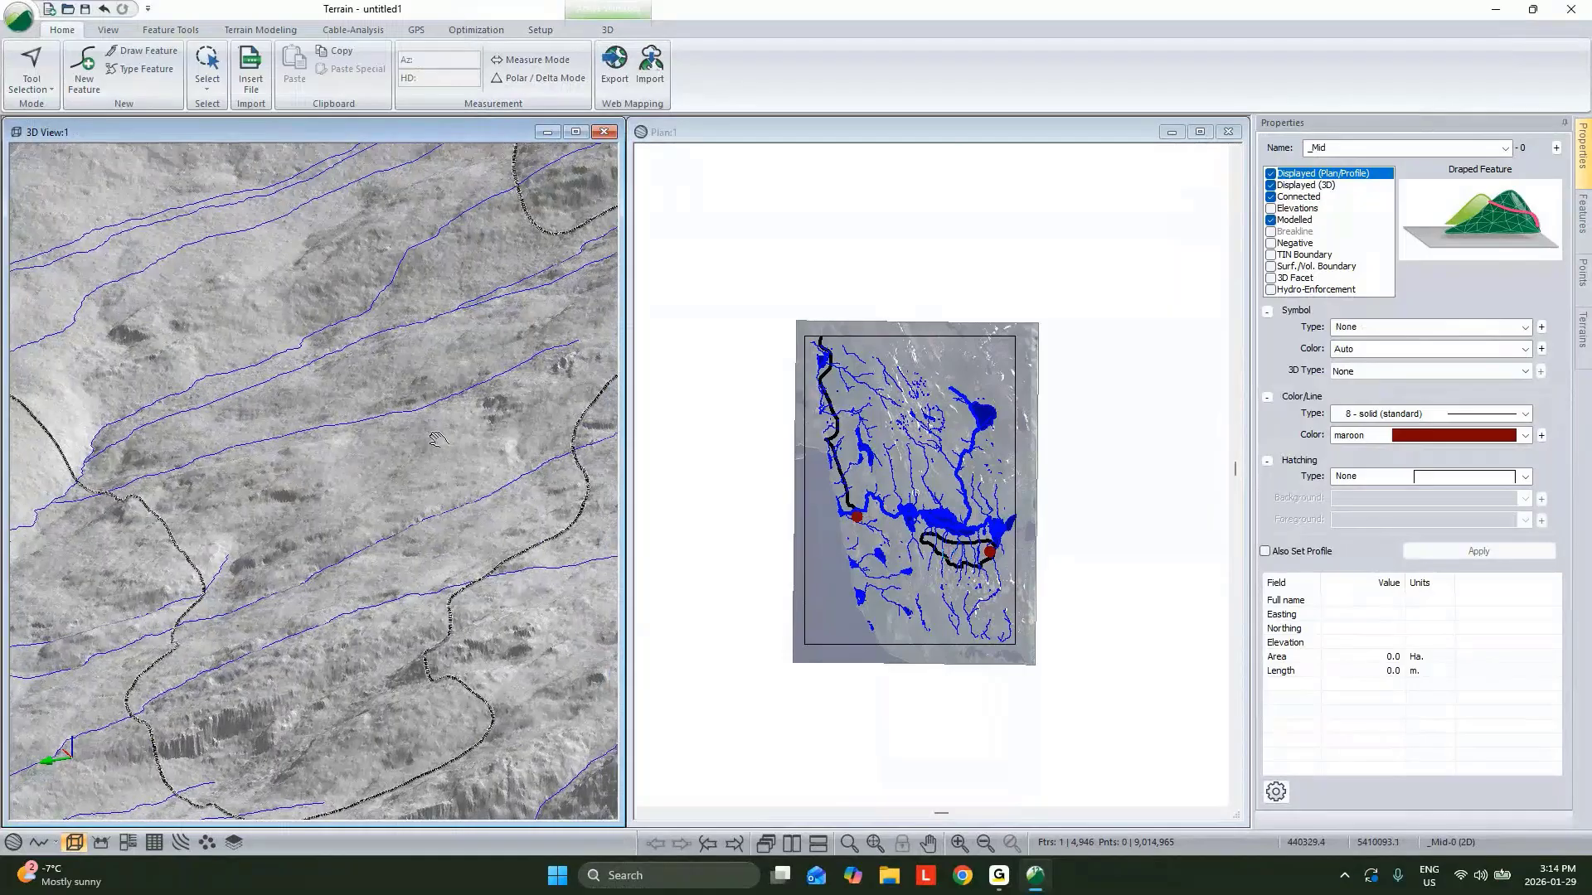
middle_click_drag(433, 402, 355, 420)
scroll(356, 419, "down", 2)
scroll(252, 417, "up", 5)
scroll(312, 464, "up", 2)
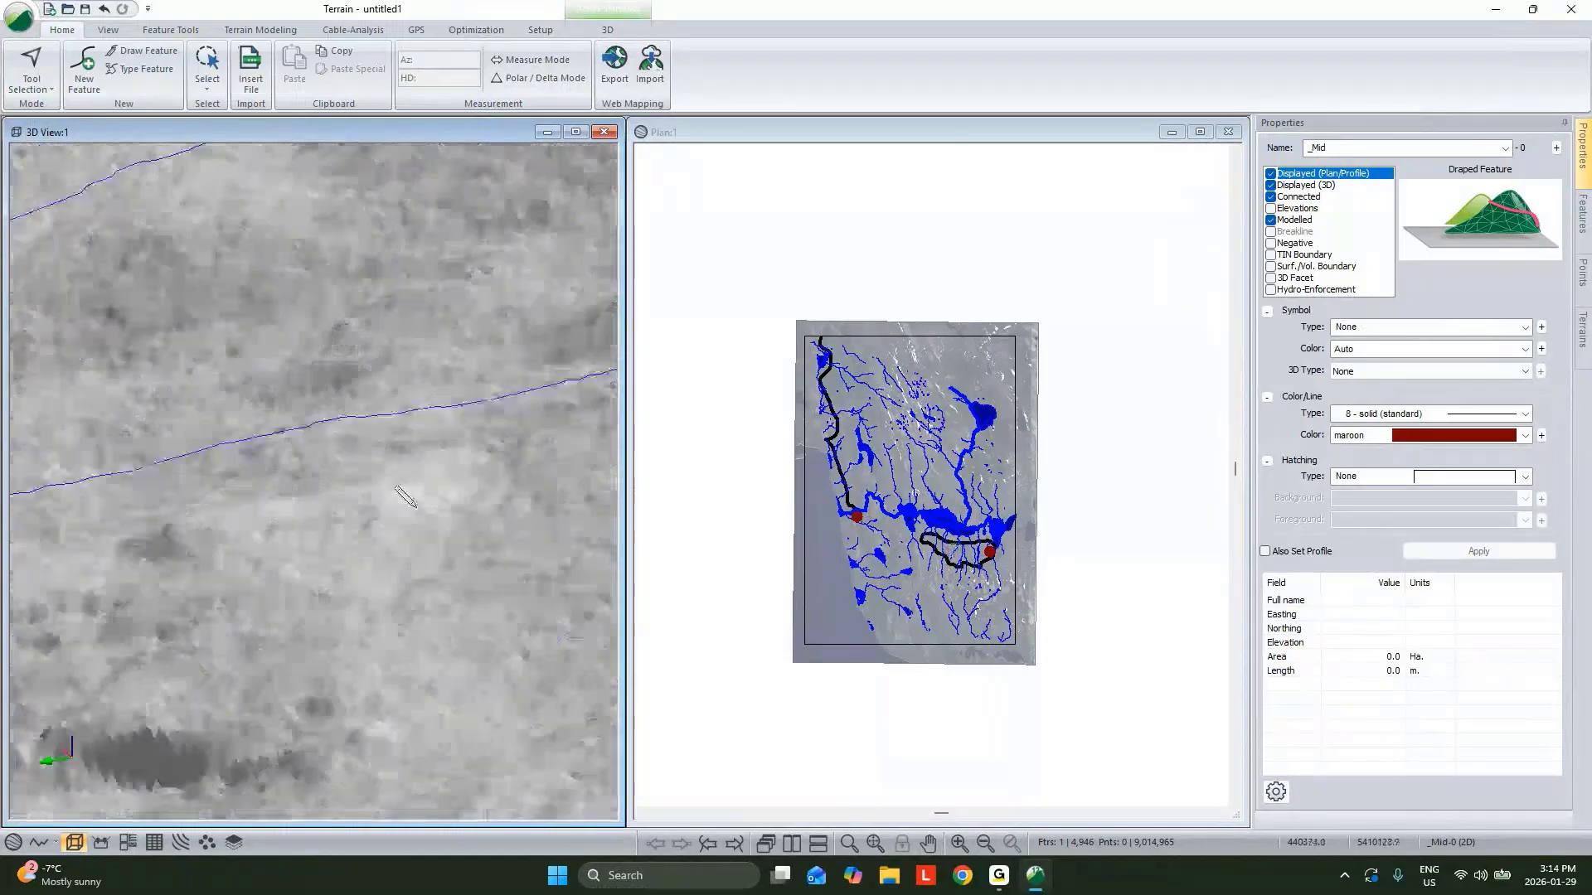
left_click(418, 497)
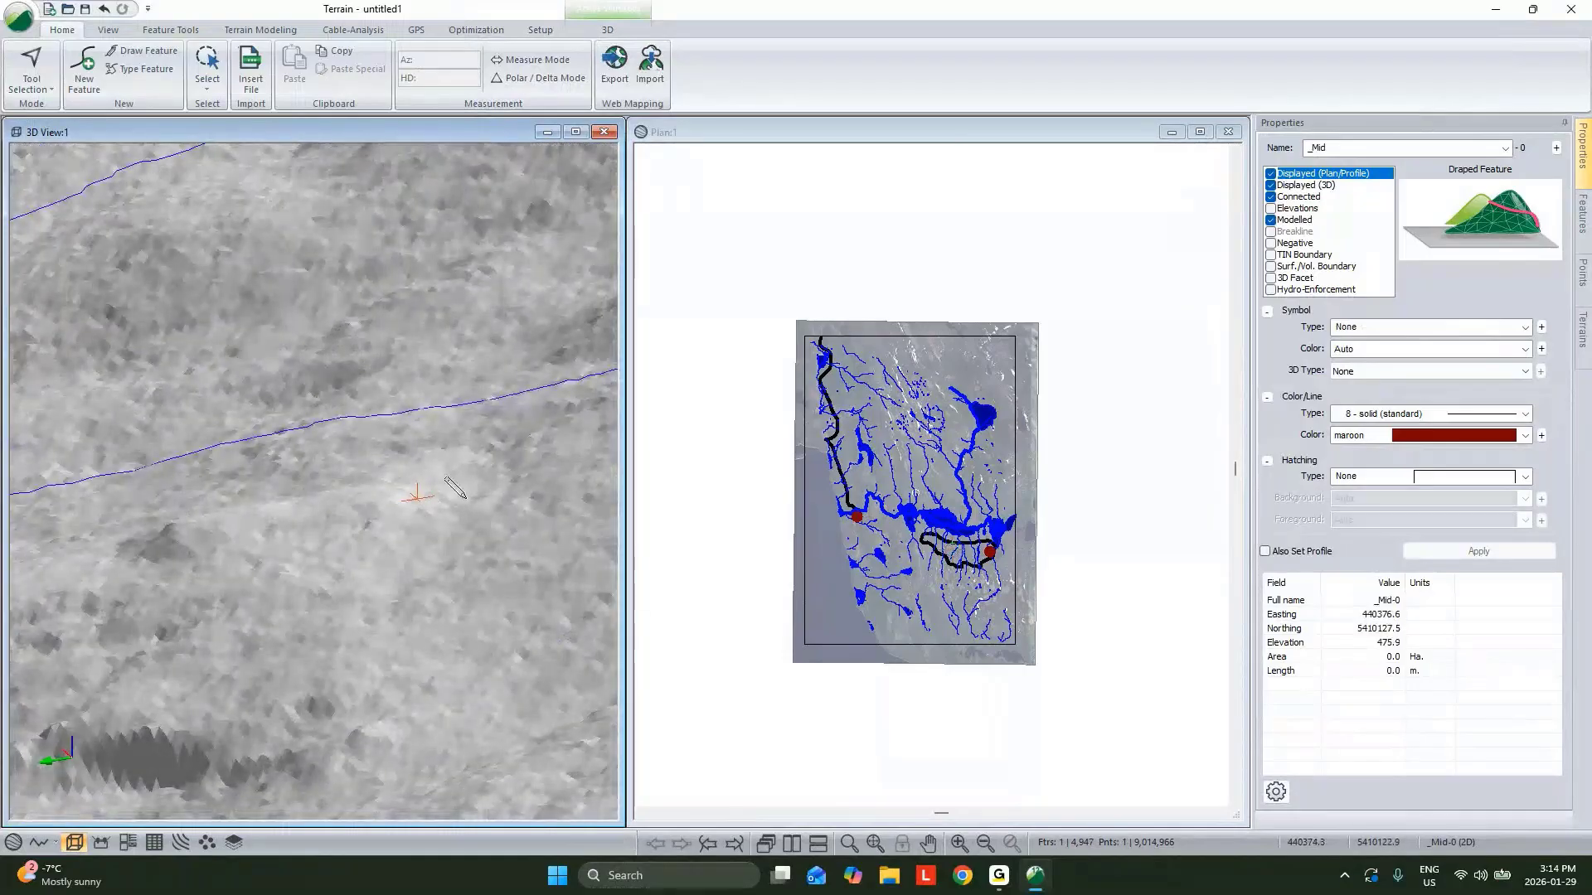
Give _Mid a Circle Filled (Large) symbol and a Sphere 3D symbol with scale factor 30.
left_click(1433, 328)
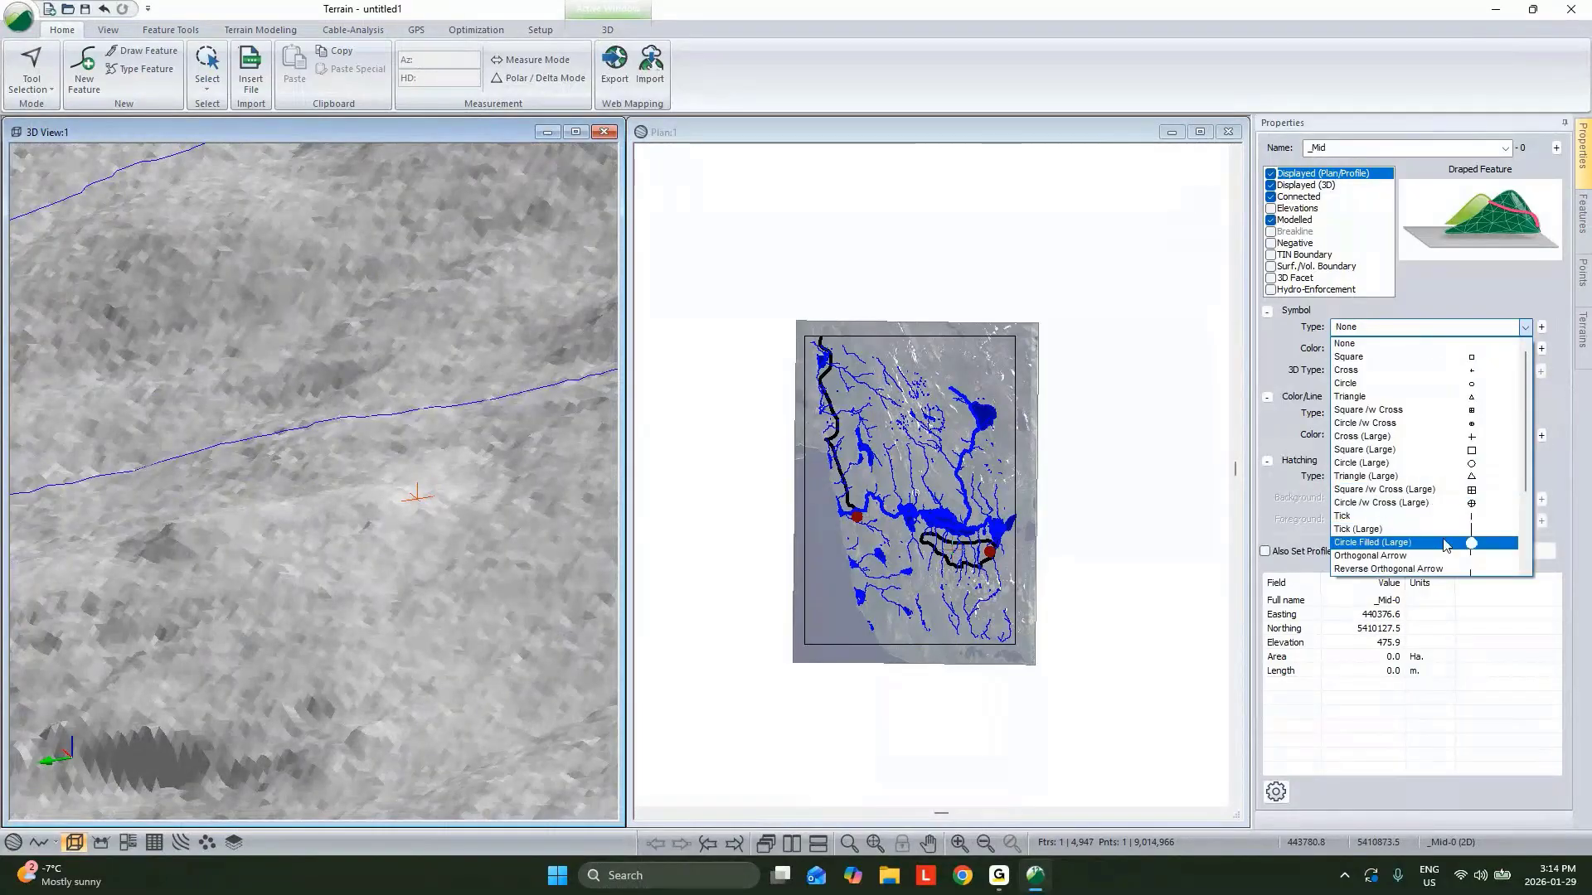
left_click(1433, 542)
left_click(1440, 372)
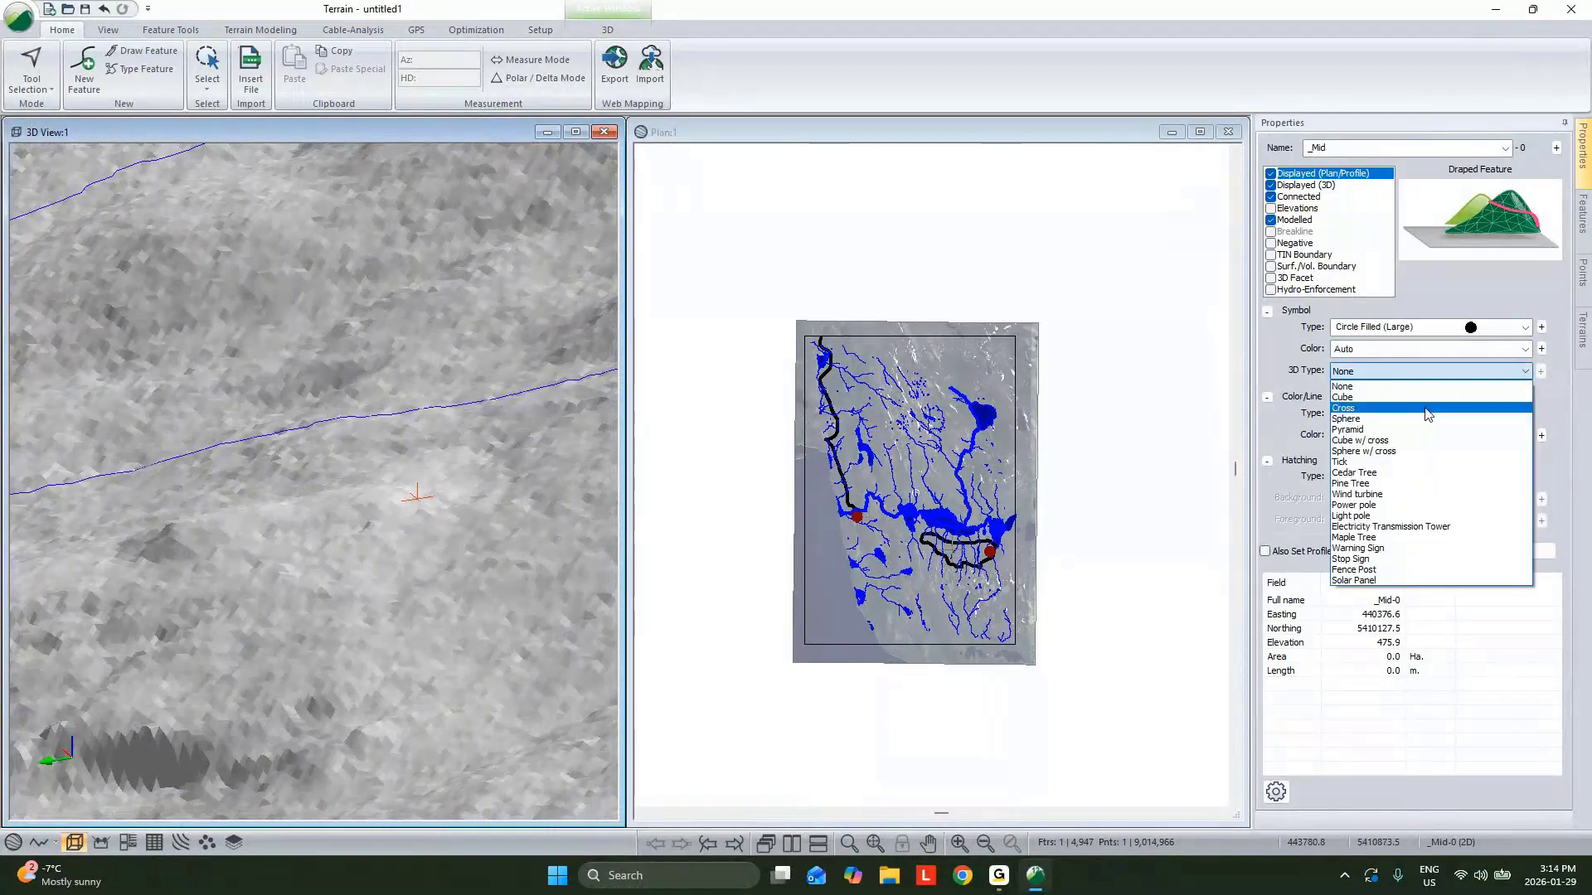
left_click(1428, 418)
left_click(1541, 371)
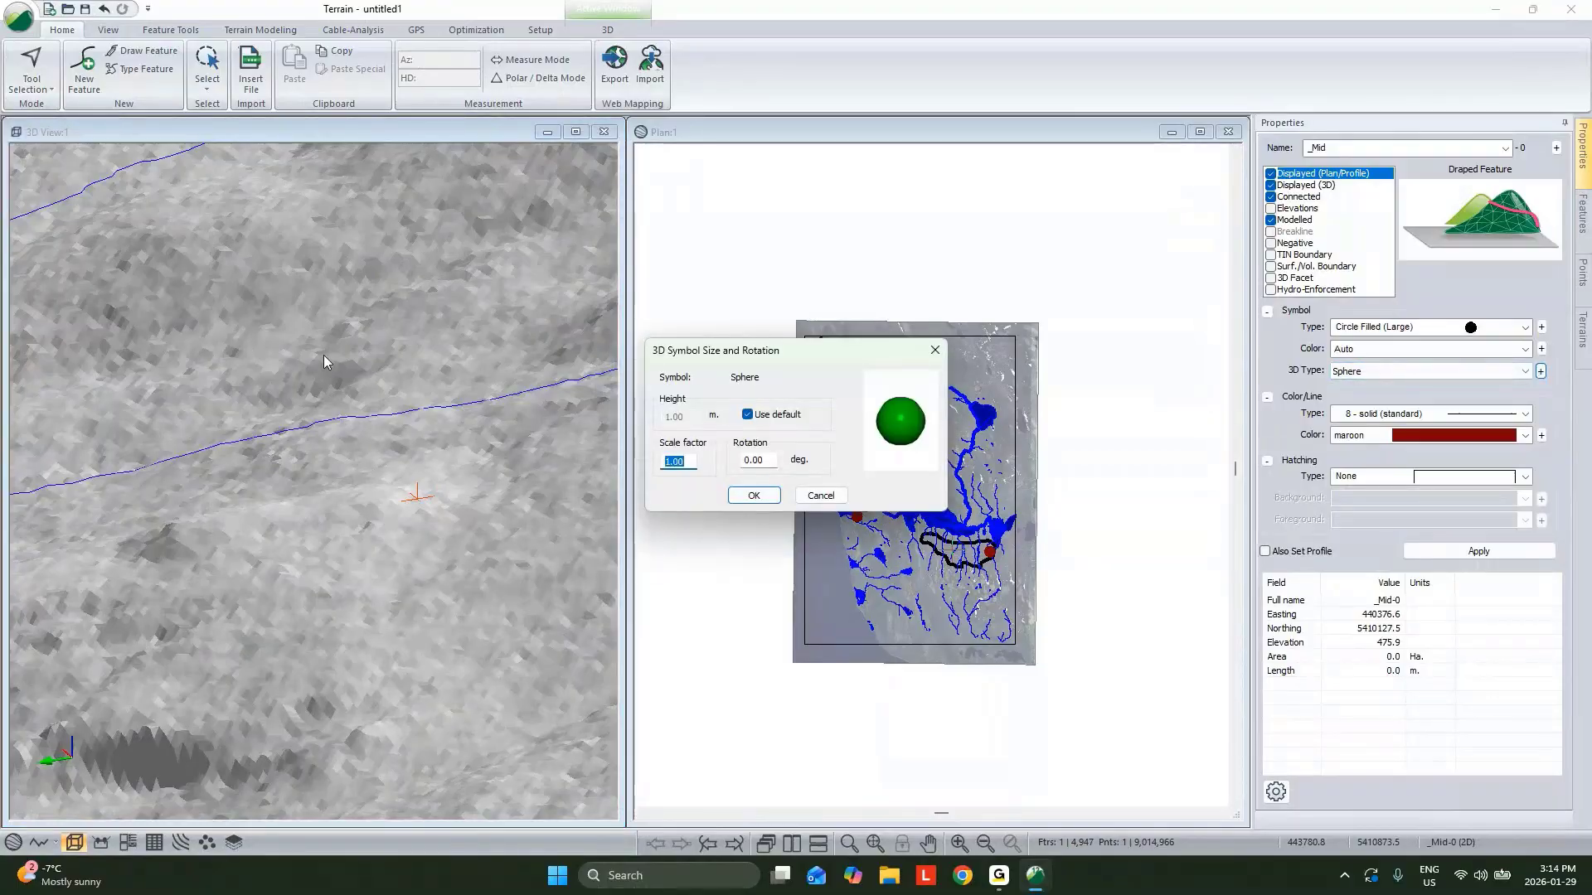
type("30")
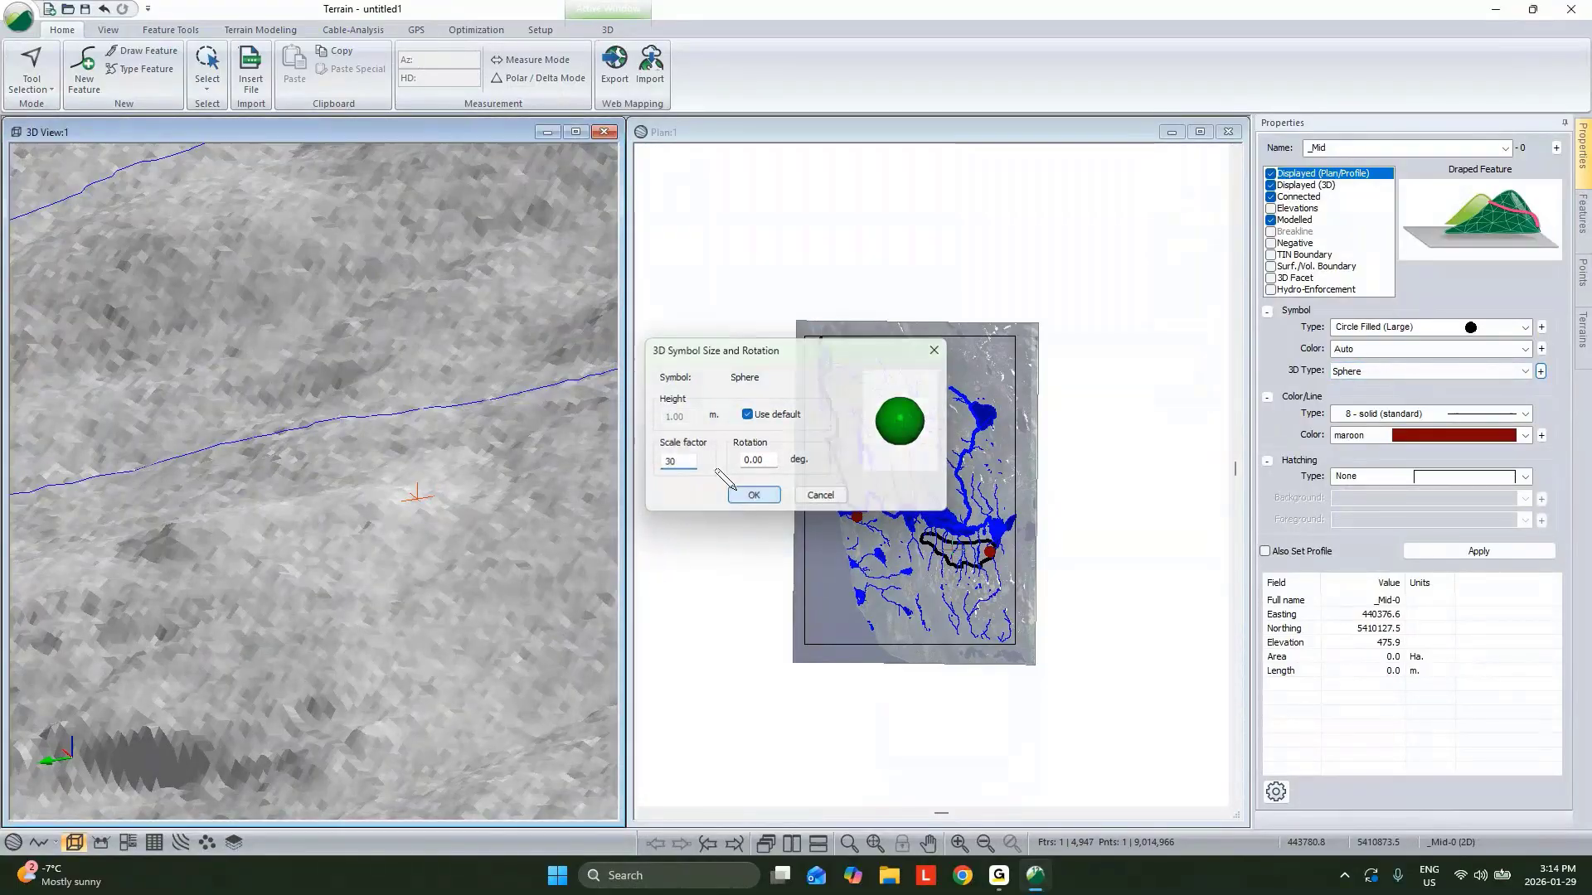
left_click(754, 495)
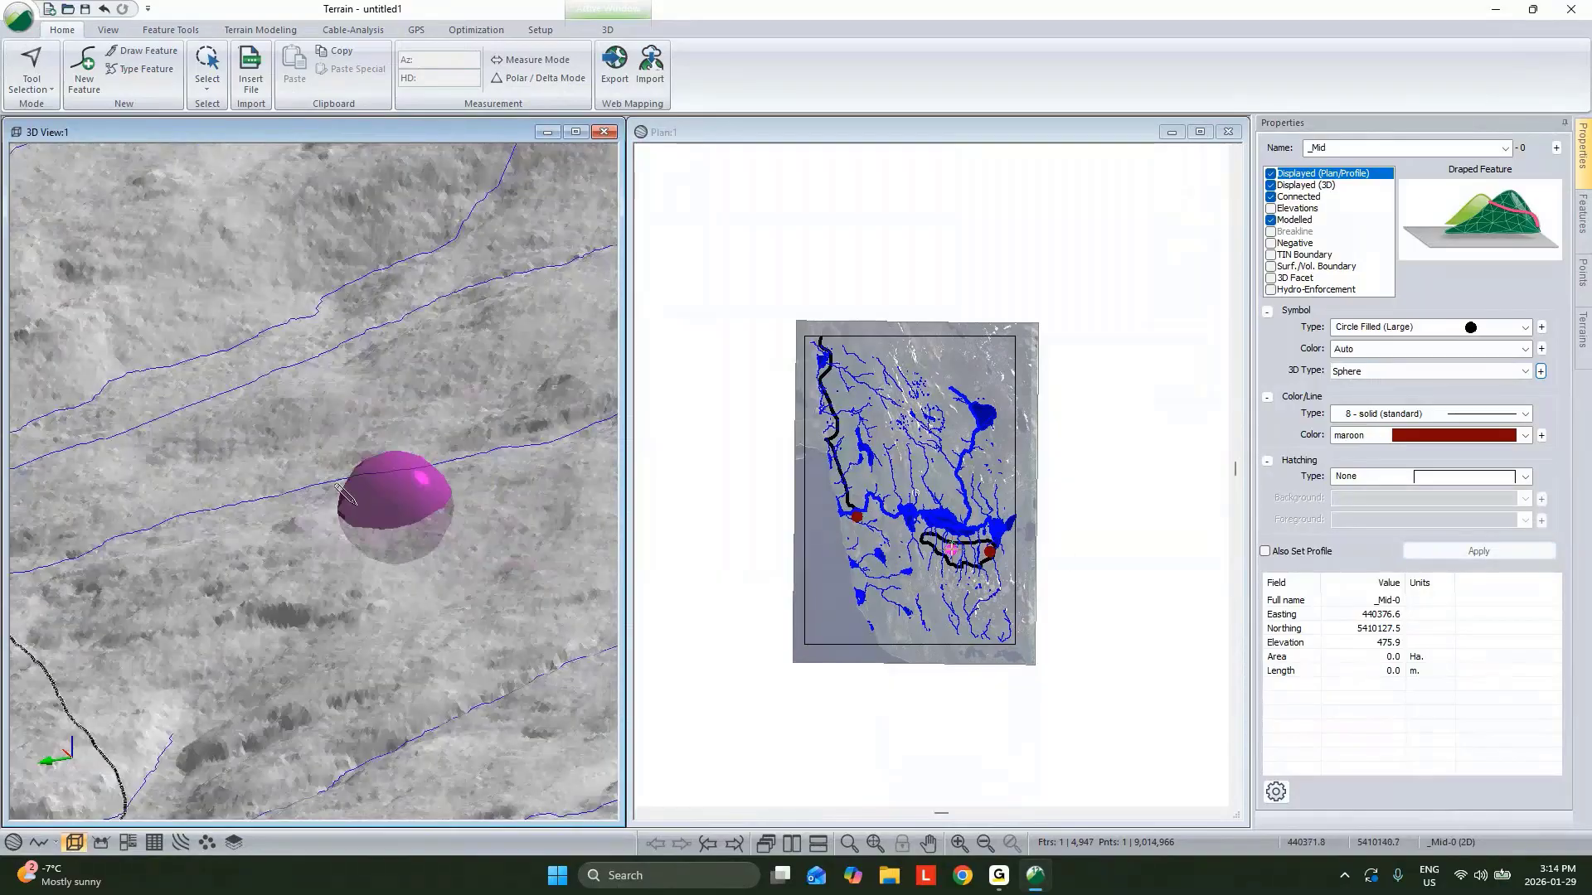
Orbit and zoom around the 3D view to inspect the _Start, _Mid and _End sphere markers on the terrain.
scroll(336, 485, "down", 5)
right_click(391, 474)
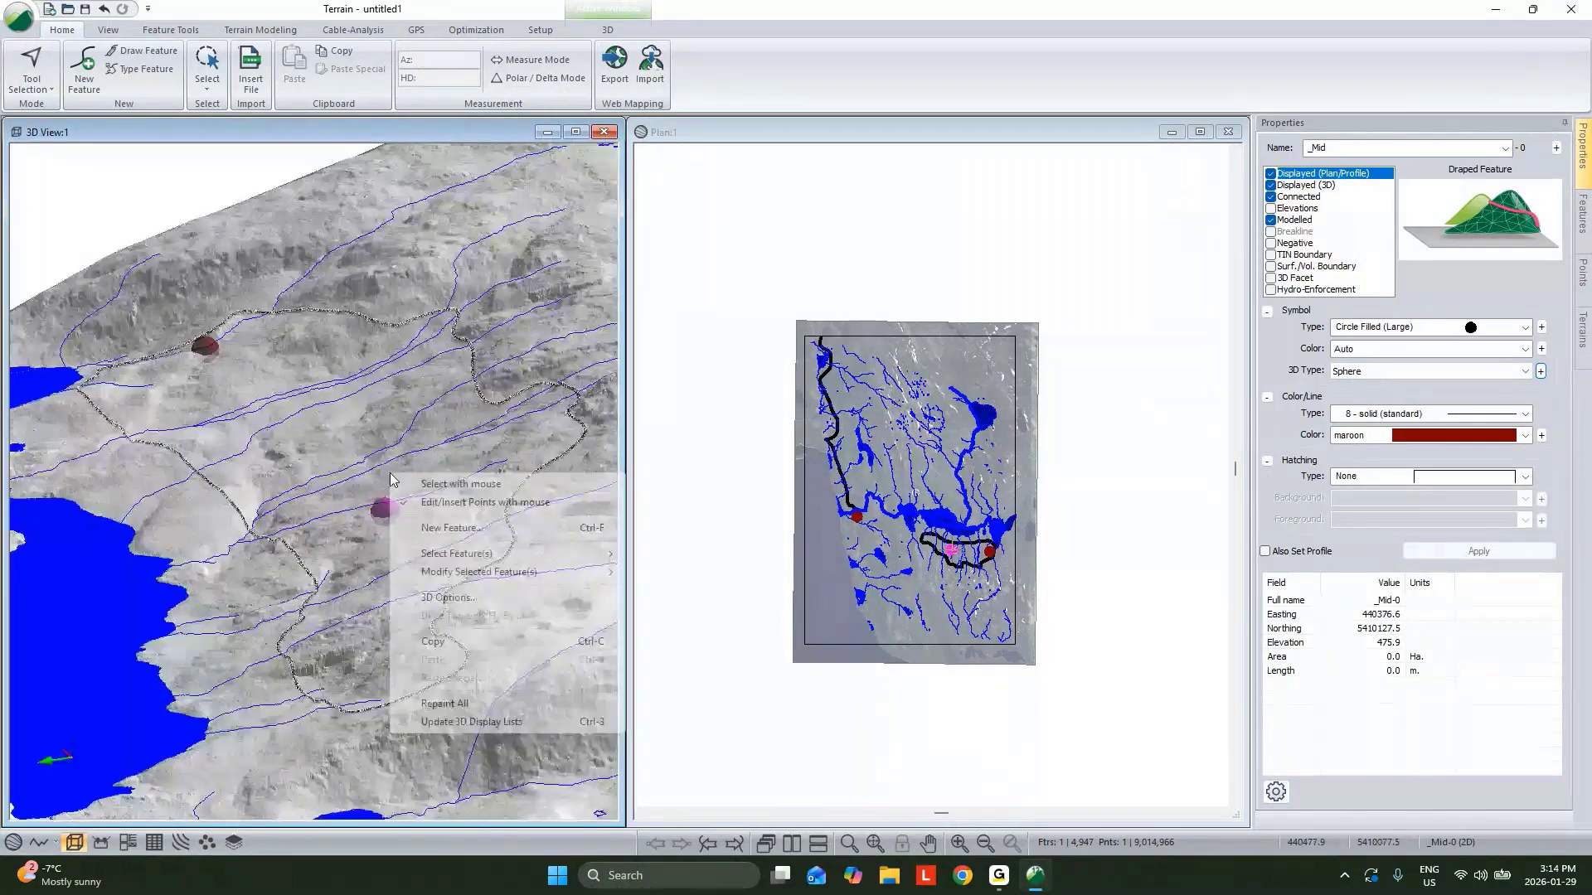
middle_click_drag(416, 633, 428, 436)
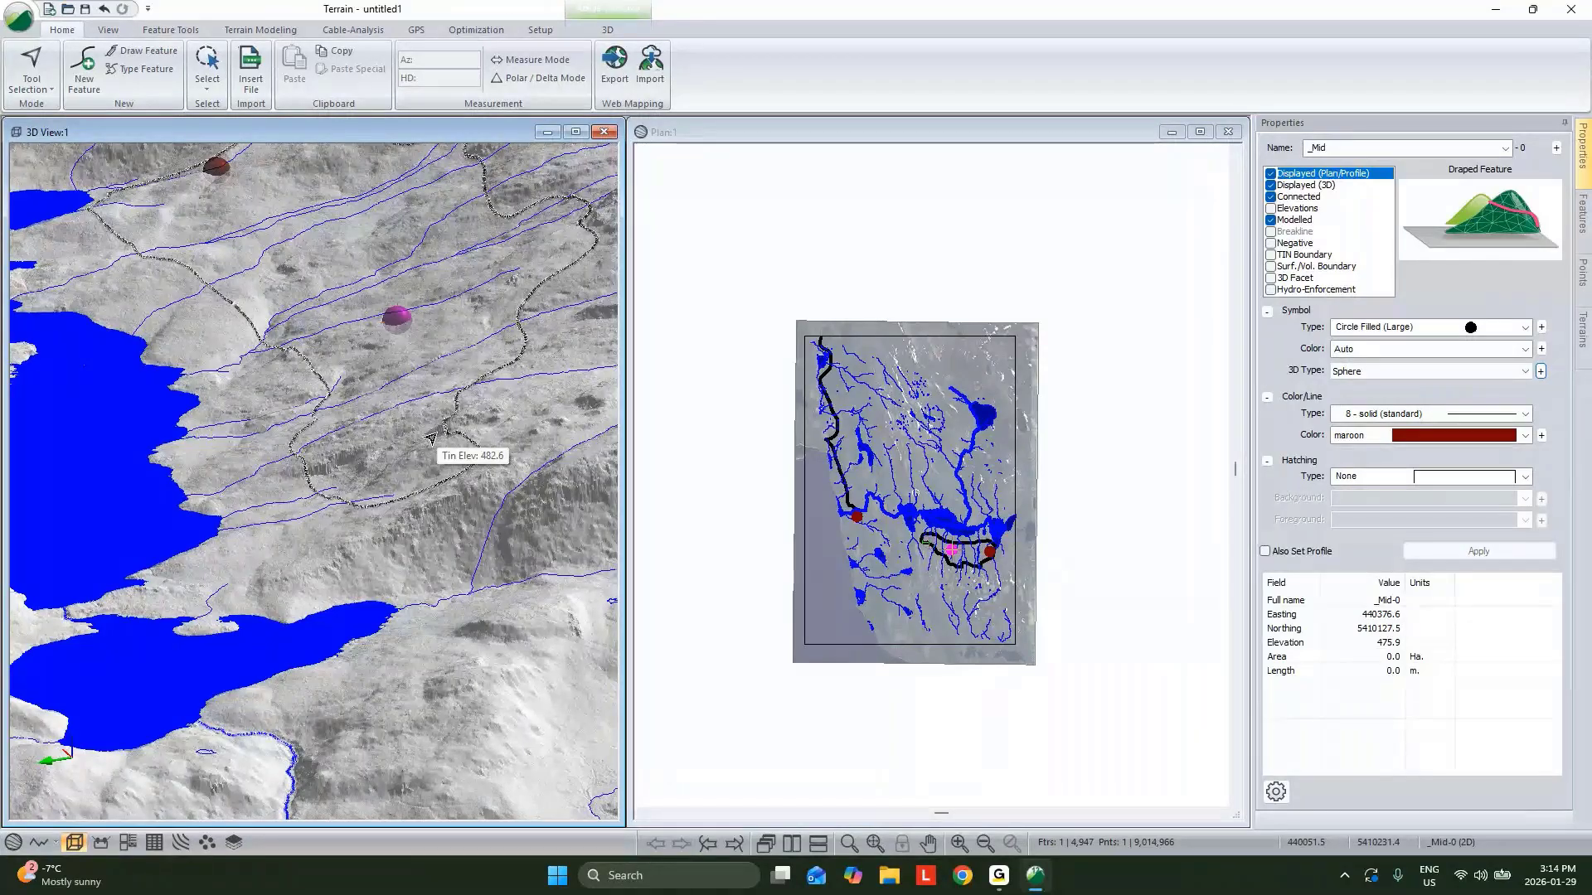
left_click_drag(501, 498, 396, 540)
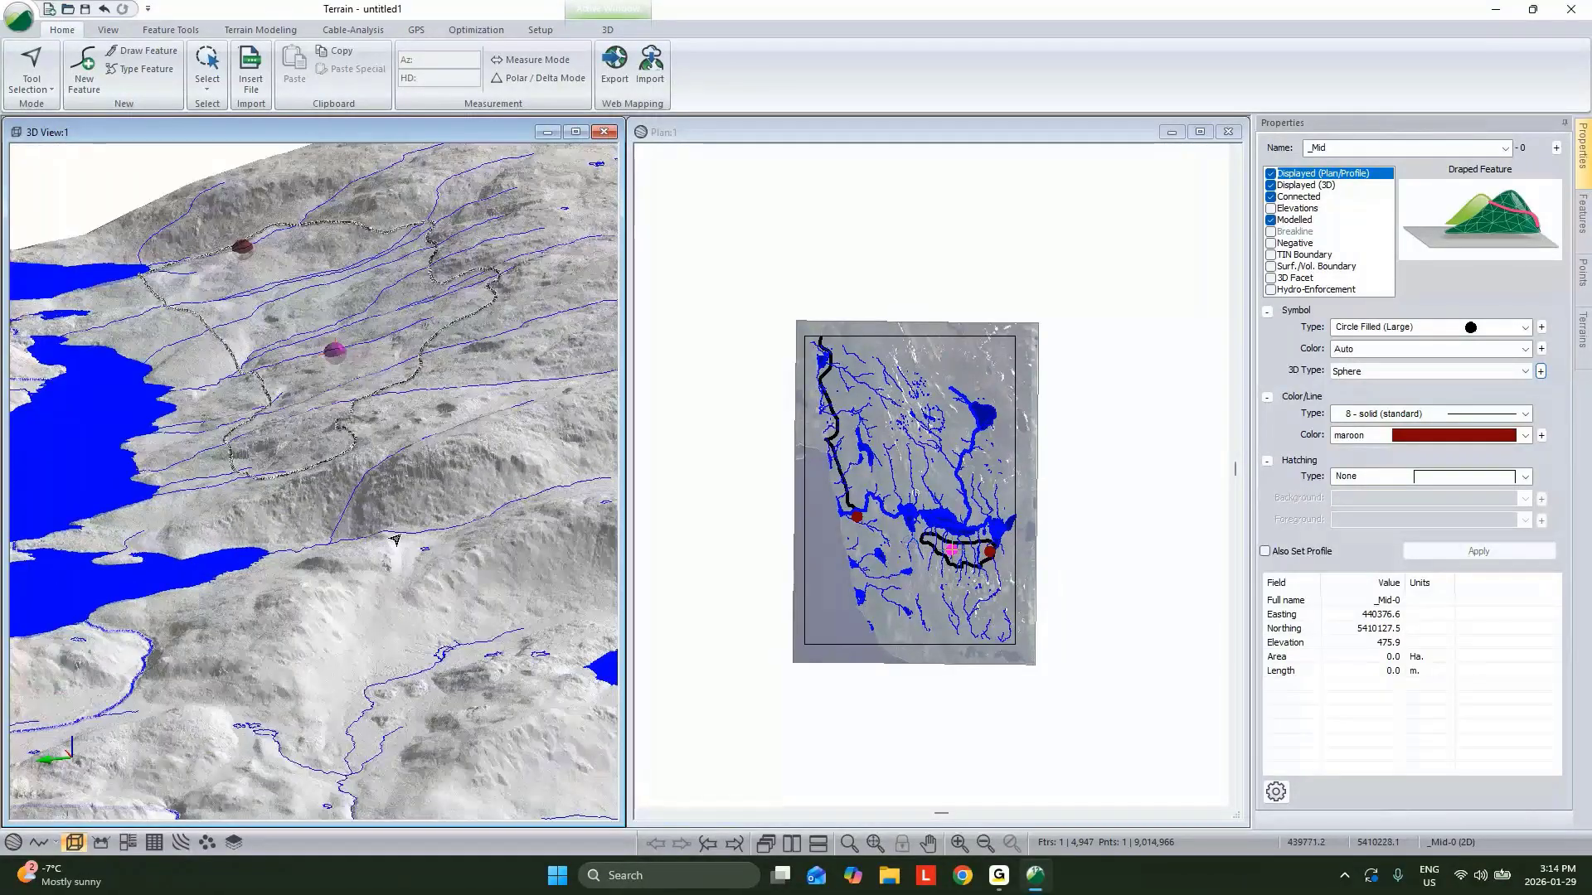
middle_click_drag(396, 540, 385, 528)
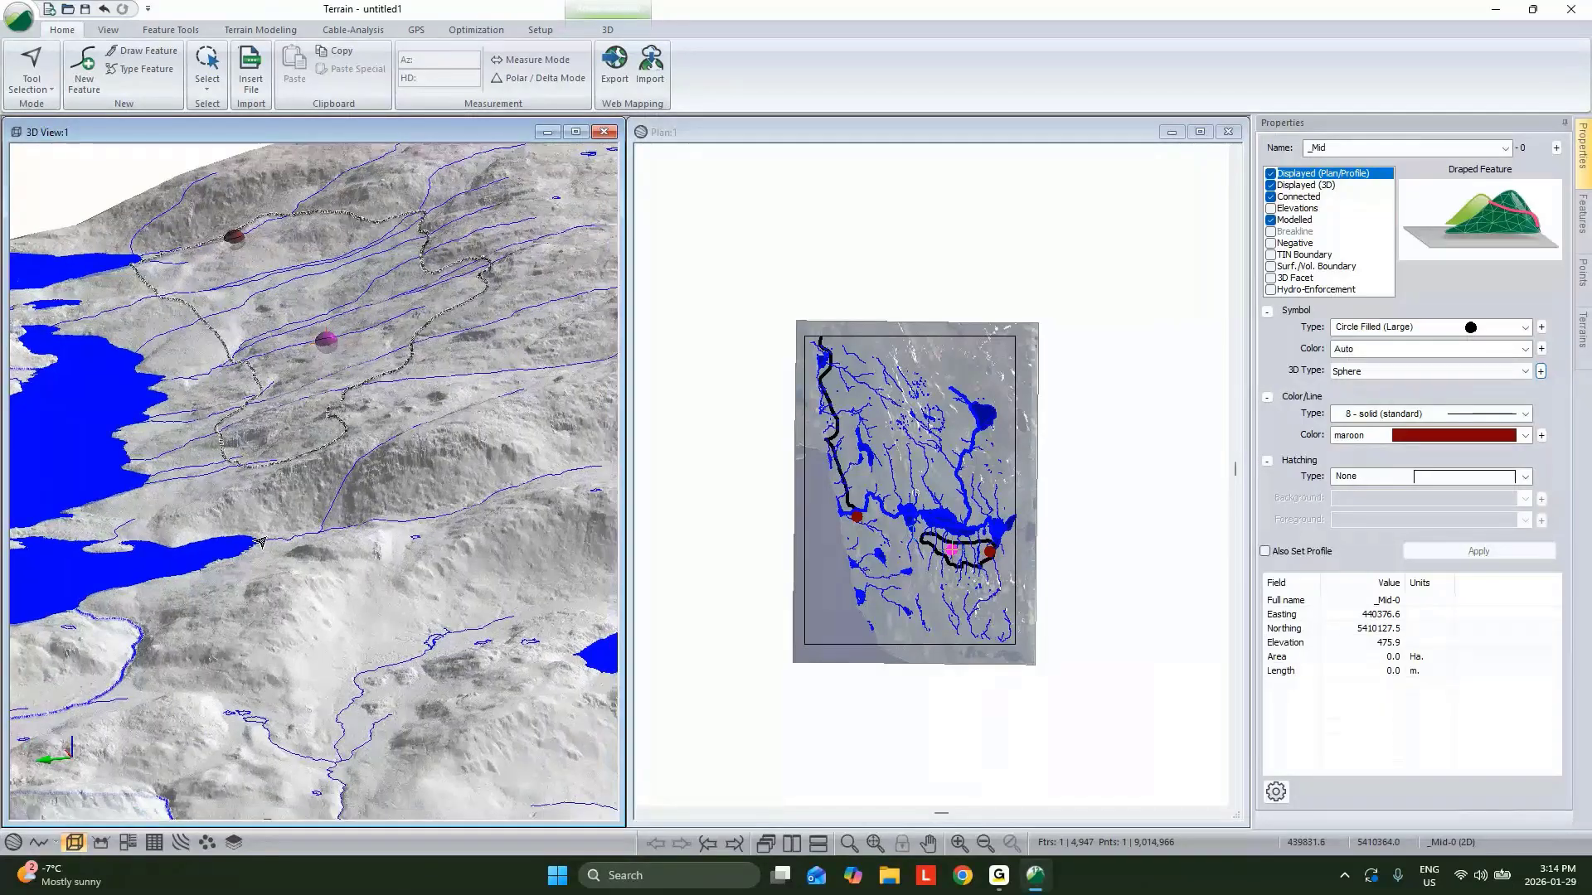
left_click_drag(261, 542, 249, 589)
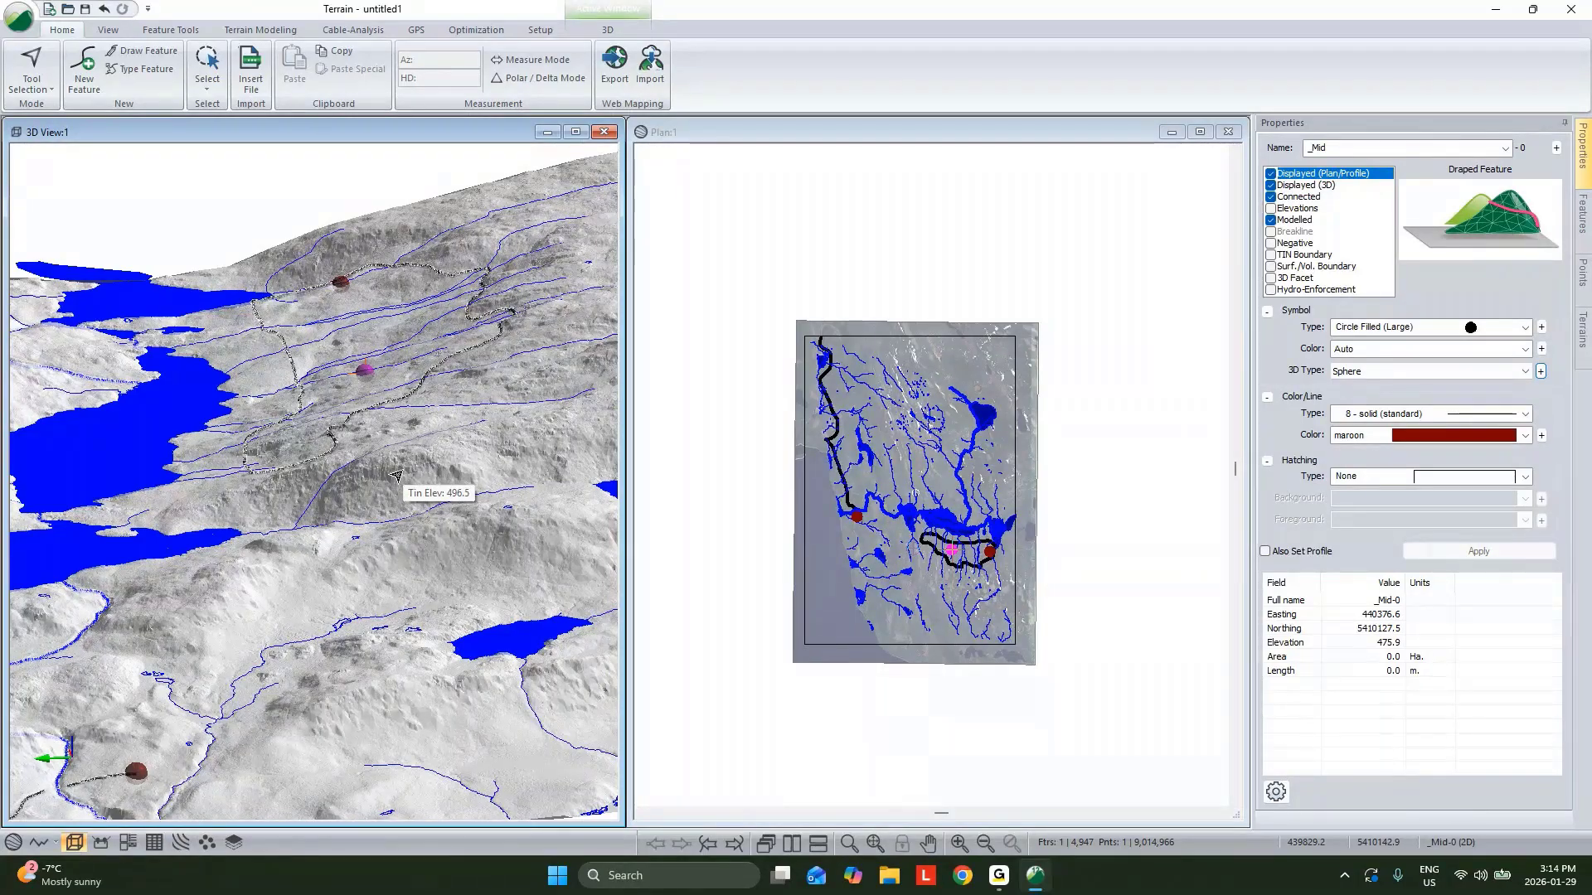
middle_click_drag(397, 476, 320, 493)
mouse_move(320, 493)
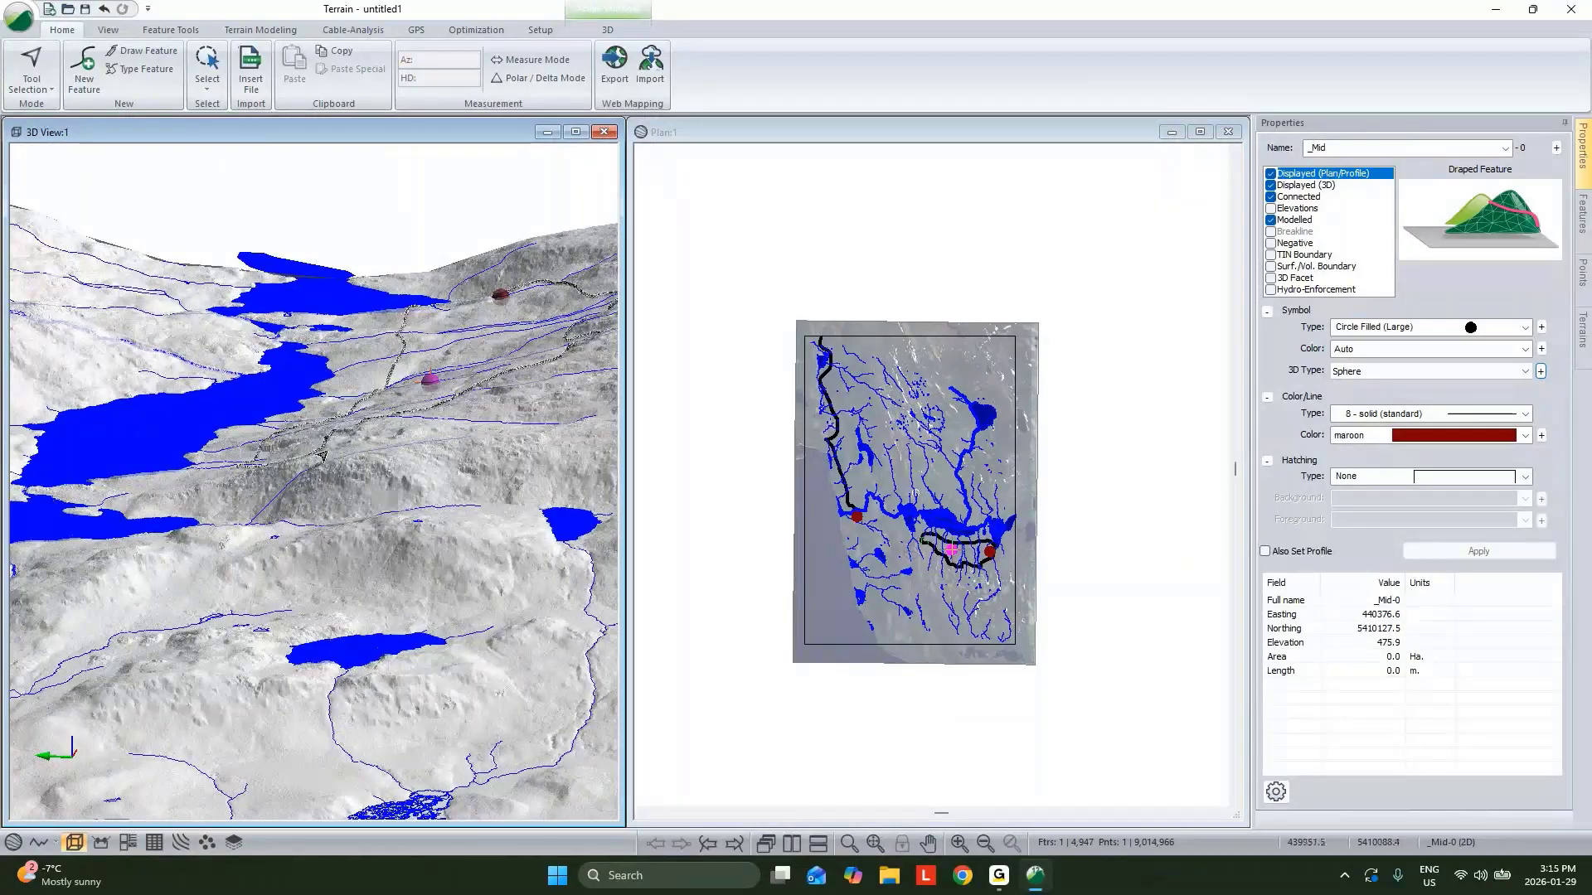
scroll(388, 522, "up", 5)
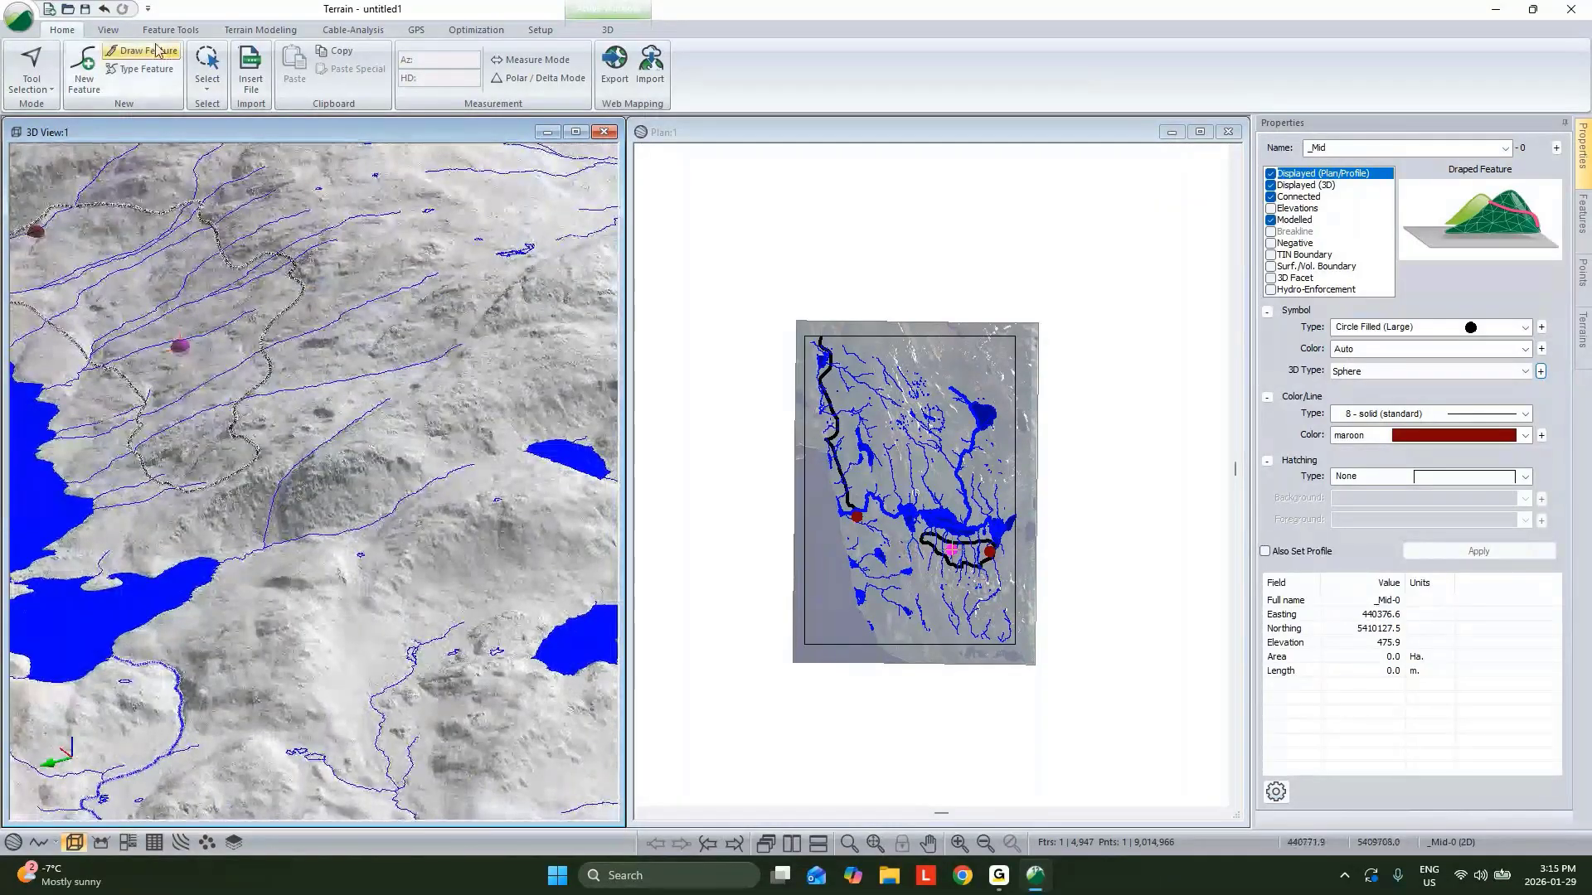
Polygonize the entire TIN surface by Slope %, with a 2 m grid cell size and 500 sq. m minimum feature area.
left_click(170, 30)
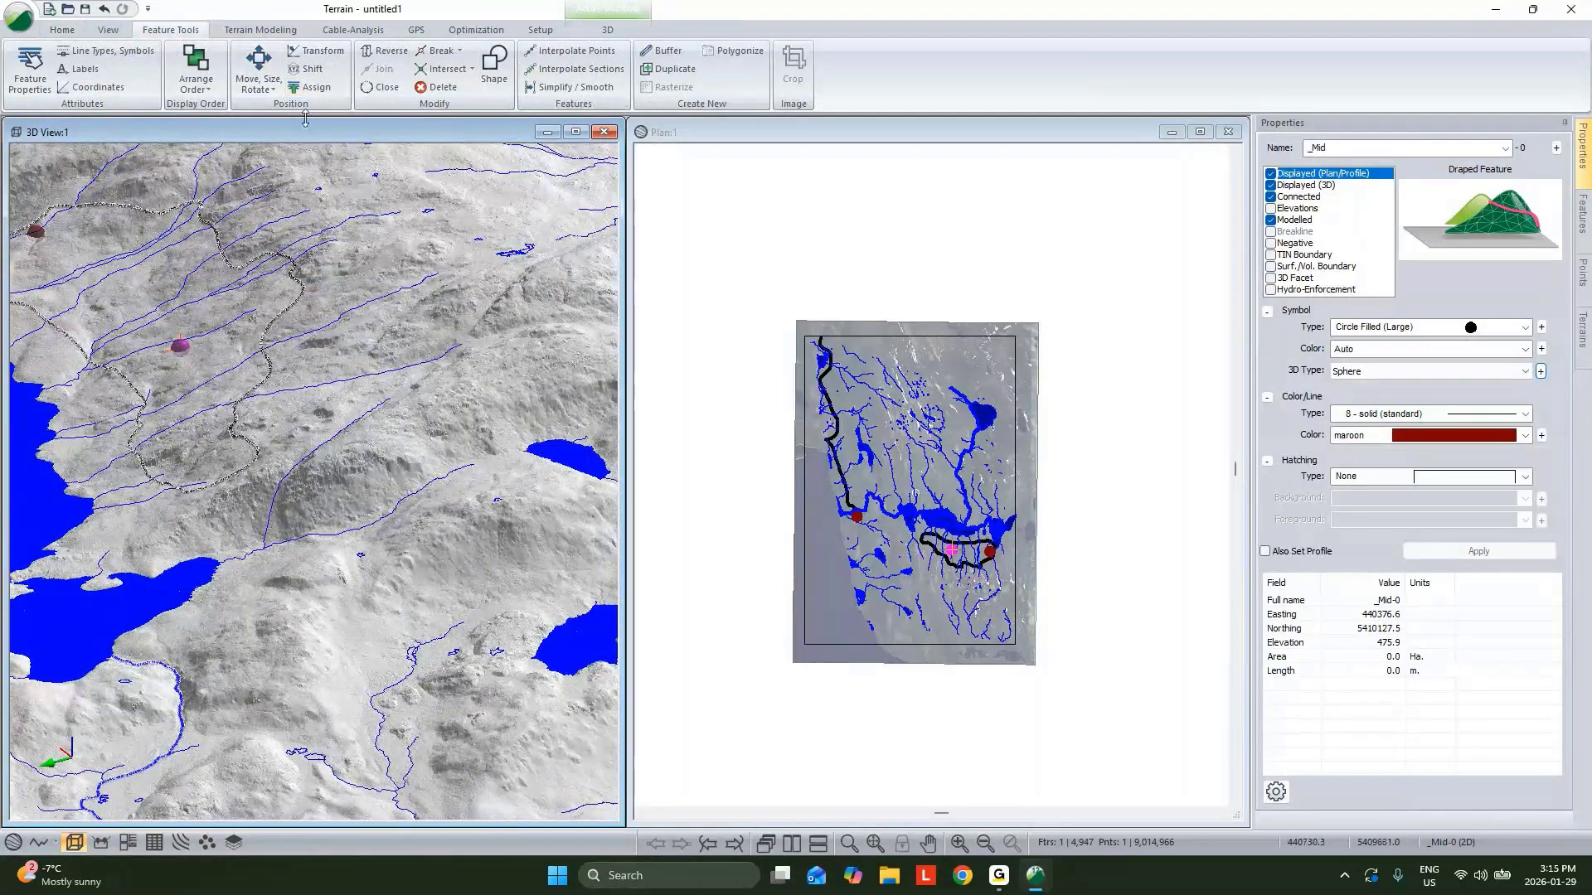
left_click(738, 51)
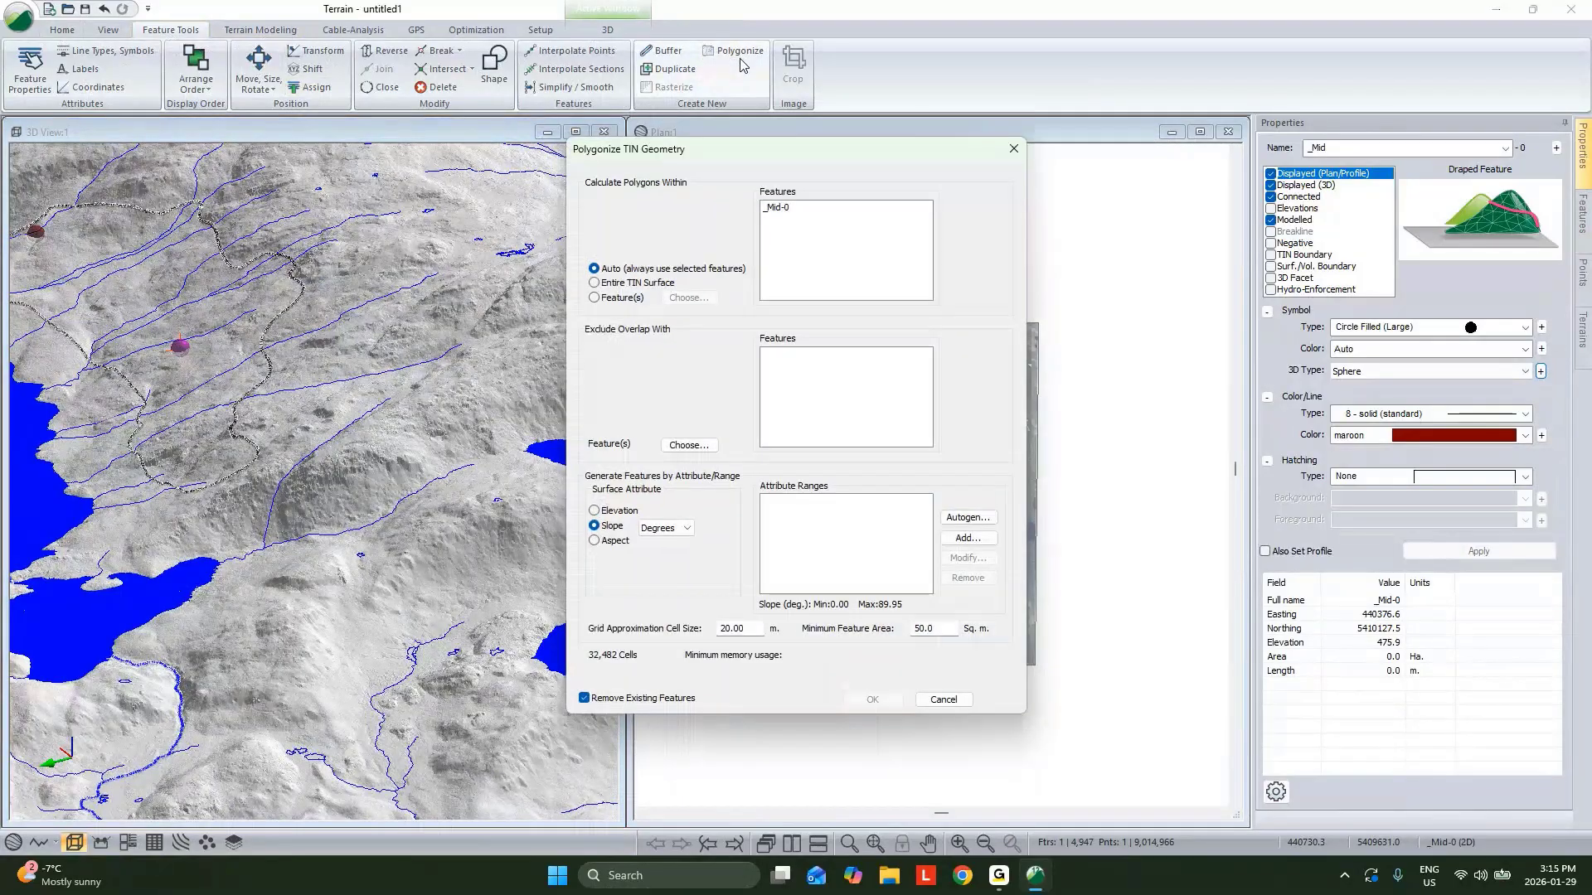
left_click(597, 283)
left_click(850, 470)
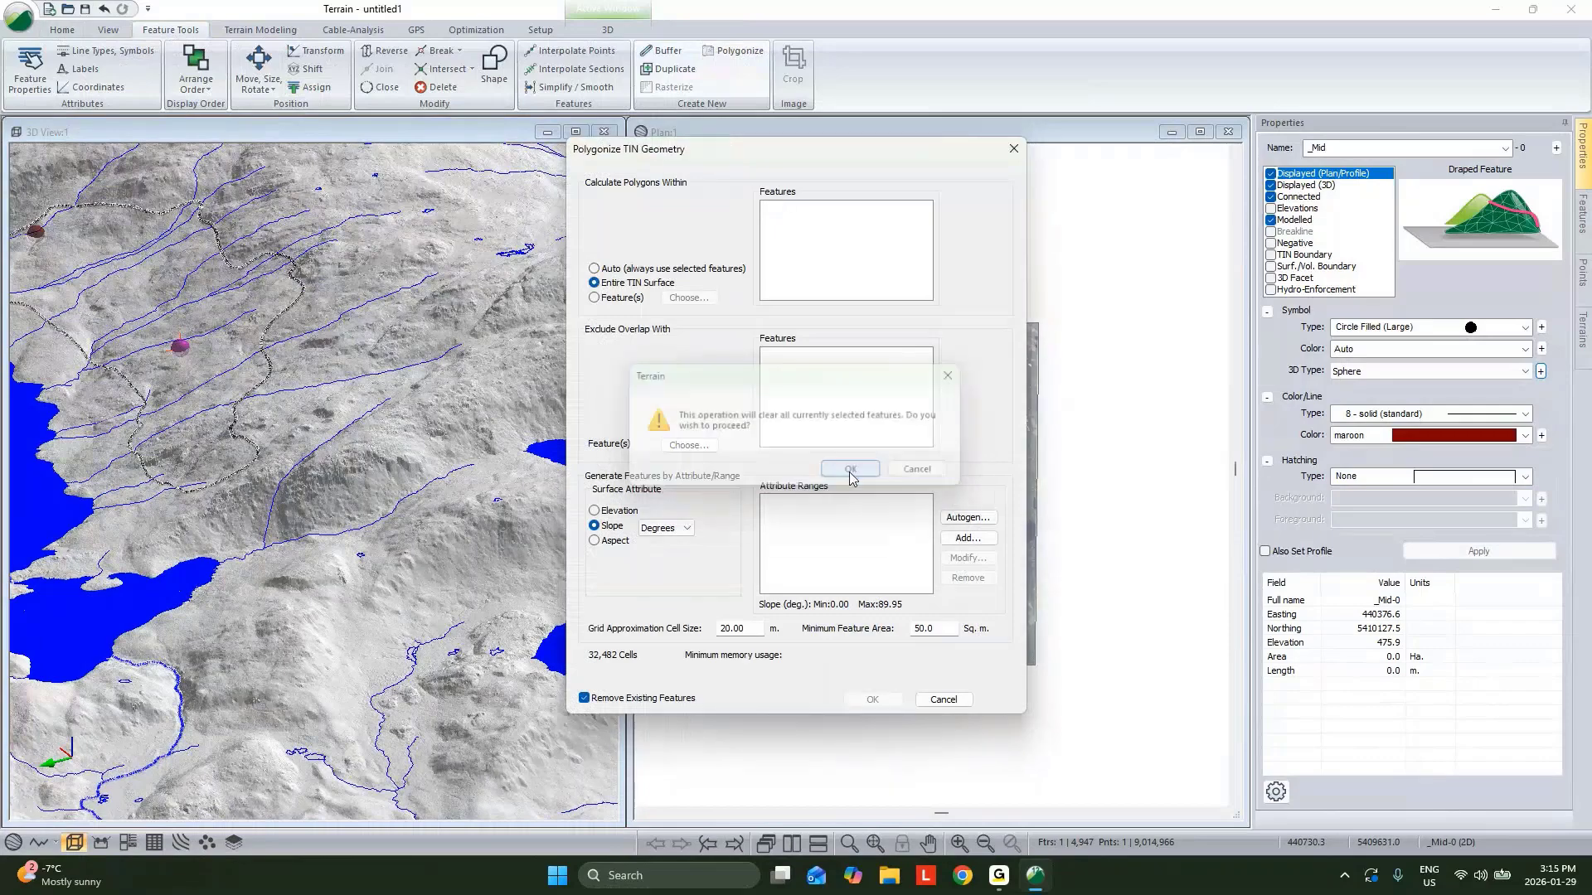
left_click(666, 528)
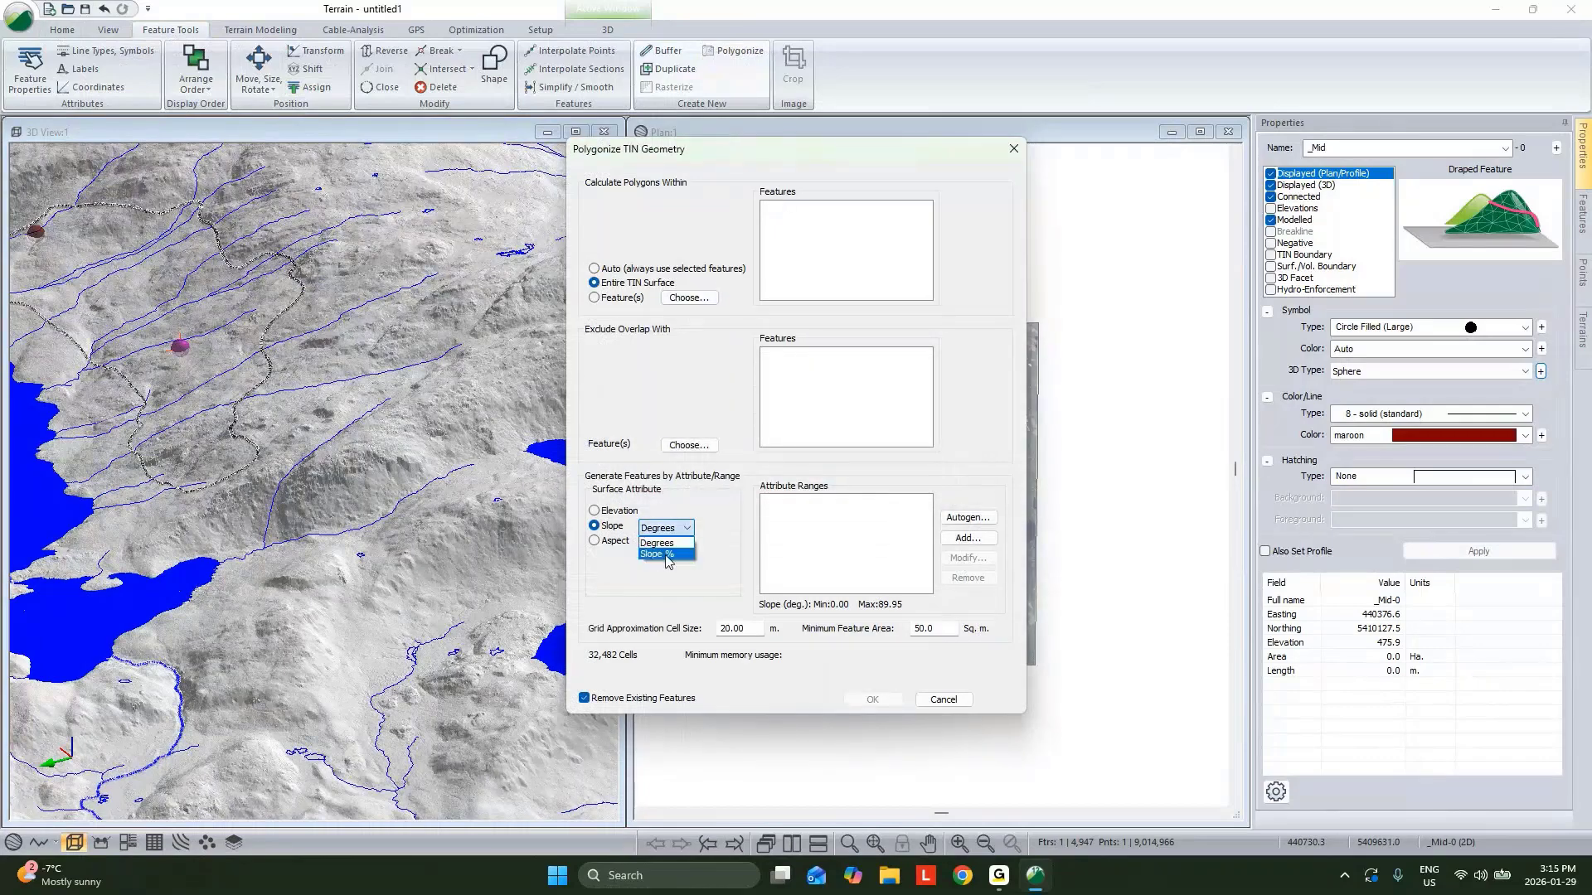
left_click(663, 553)
left_click(813, 551)
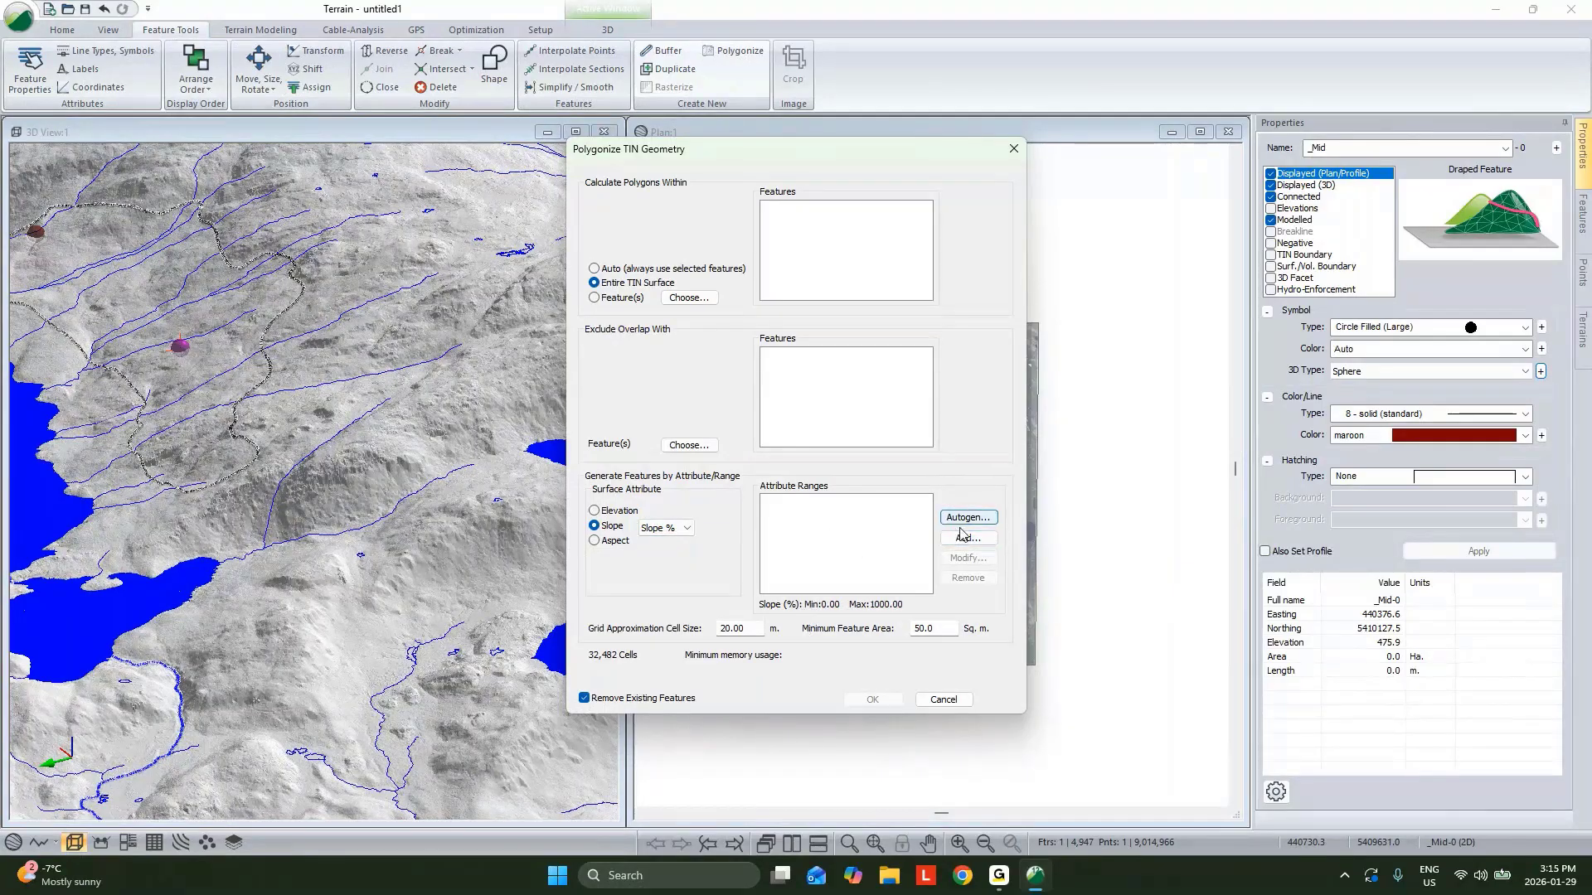
left_click_drag(758, 628, 562, 624)
type("2")
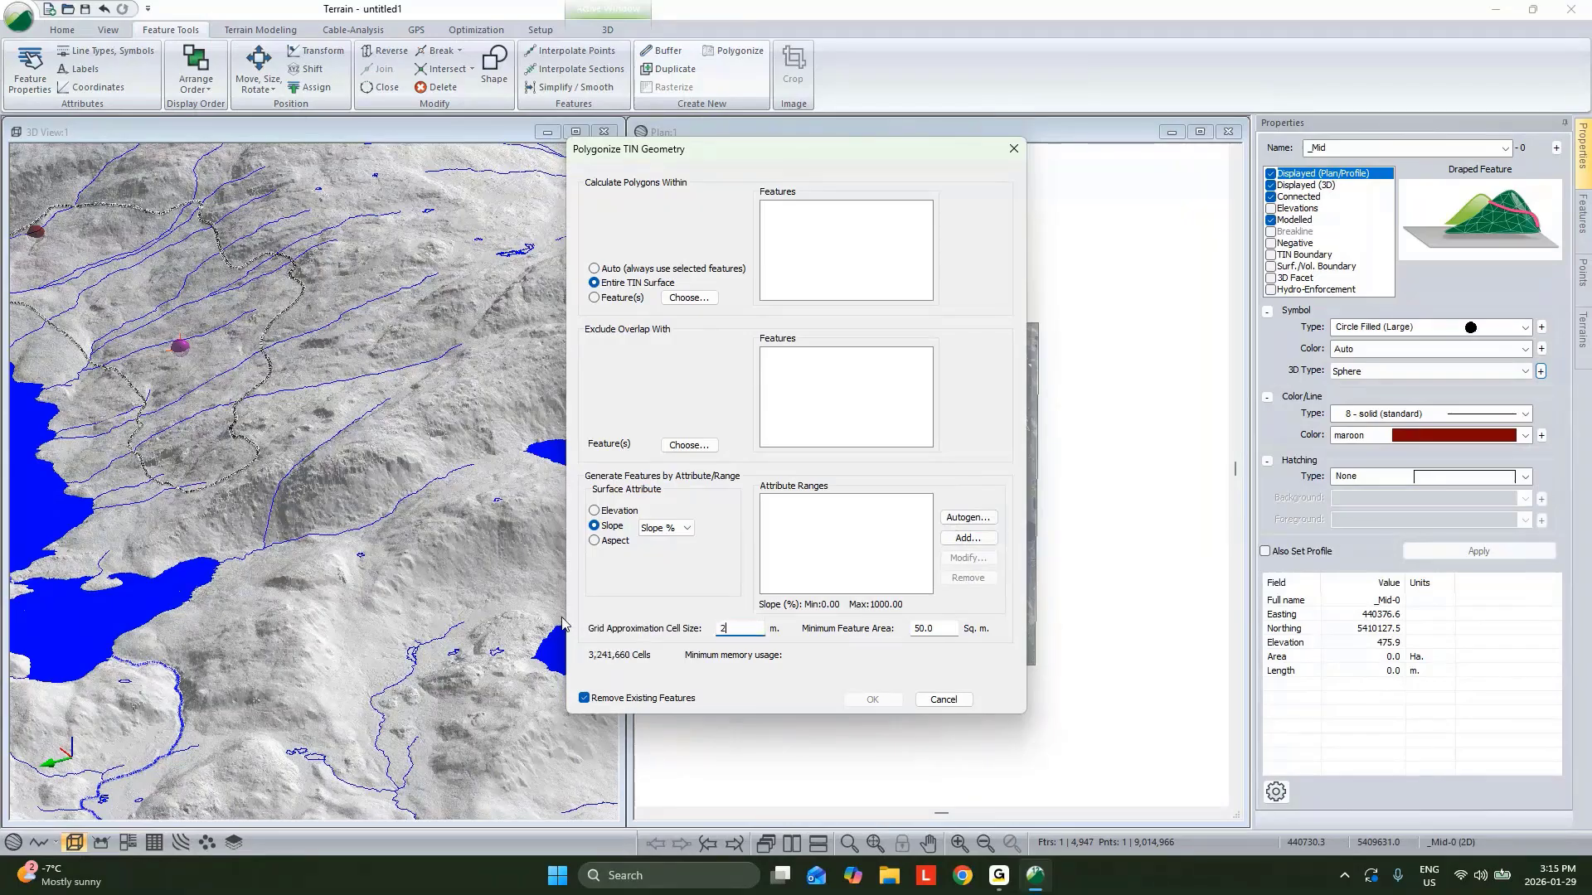
left_click(922, 629)
type("0")
Add a black slope range from 85 to 1000 % and run the polygonize.
left_click(968, 538)
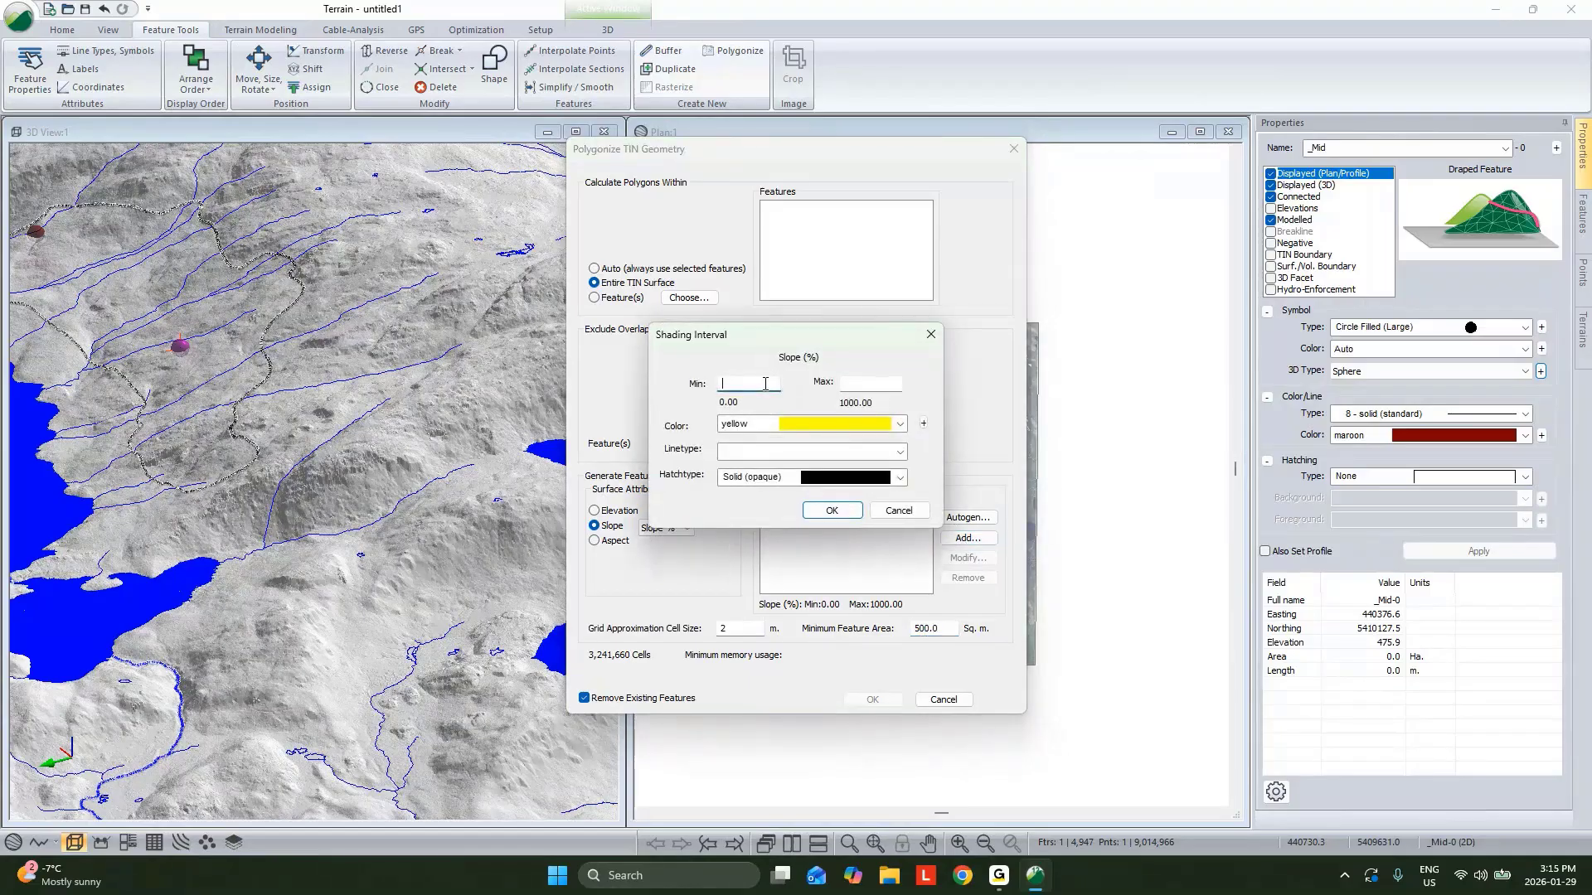
type("85")
left_click(865, 385)
type("1000")
left_click(843, 425)
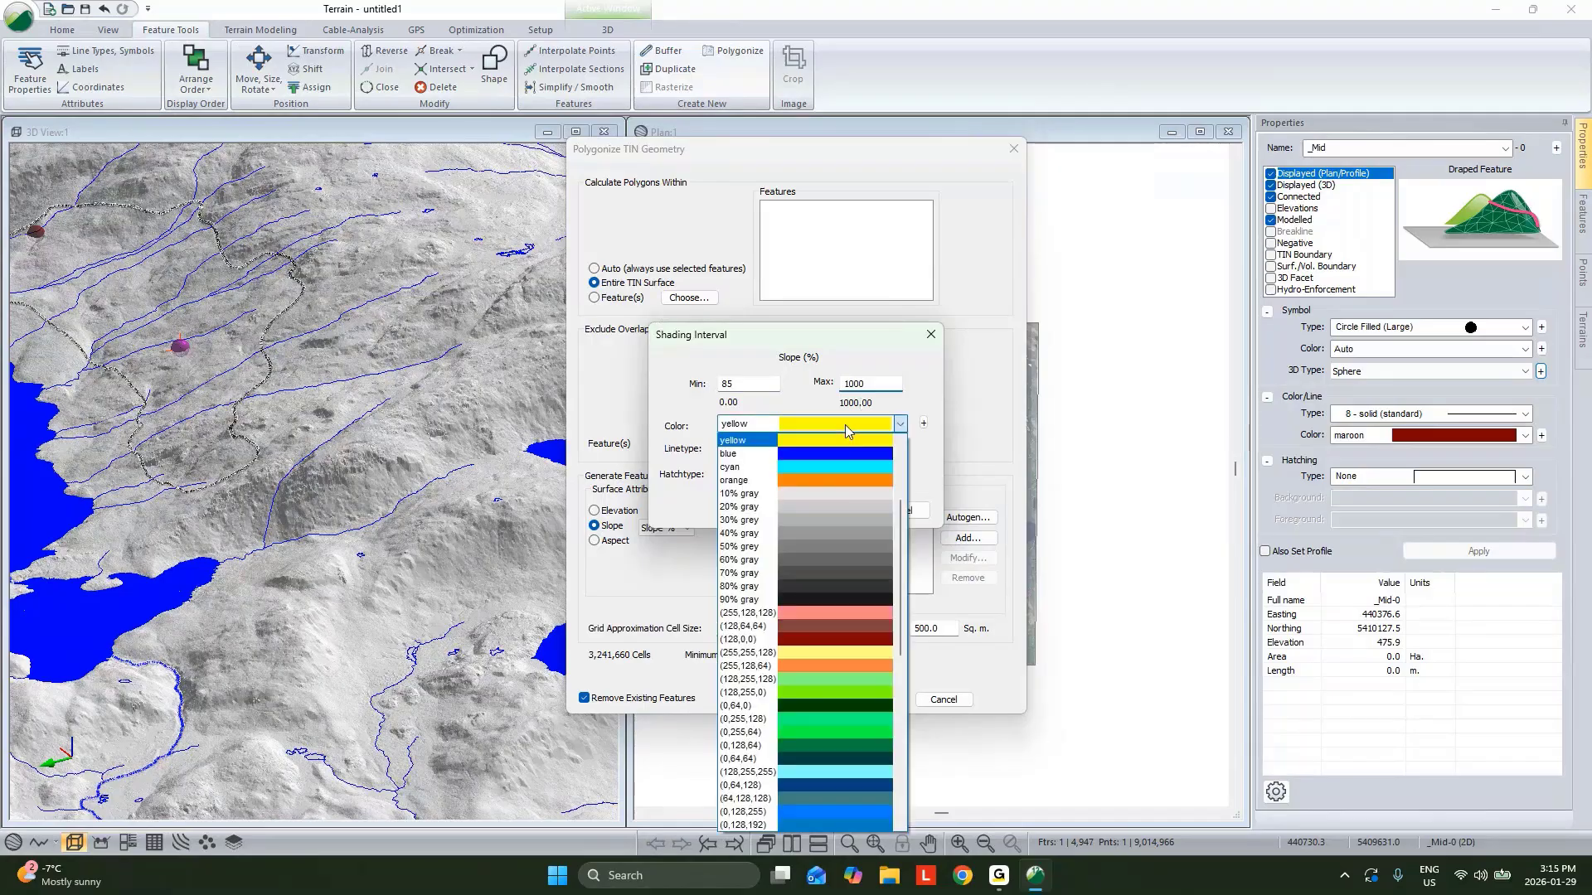
scroll(838, 440, "up", 1)
left_click(829, 449)
left_click(832, 510)
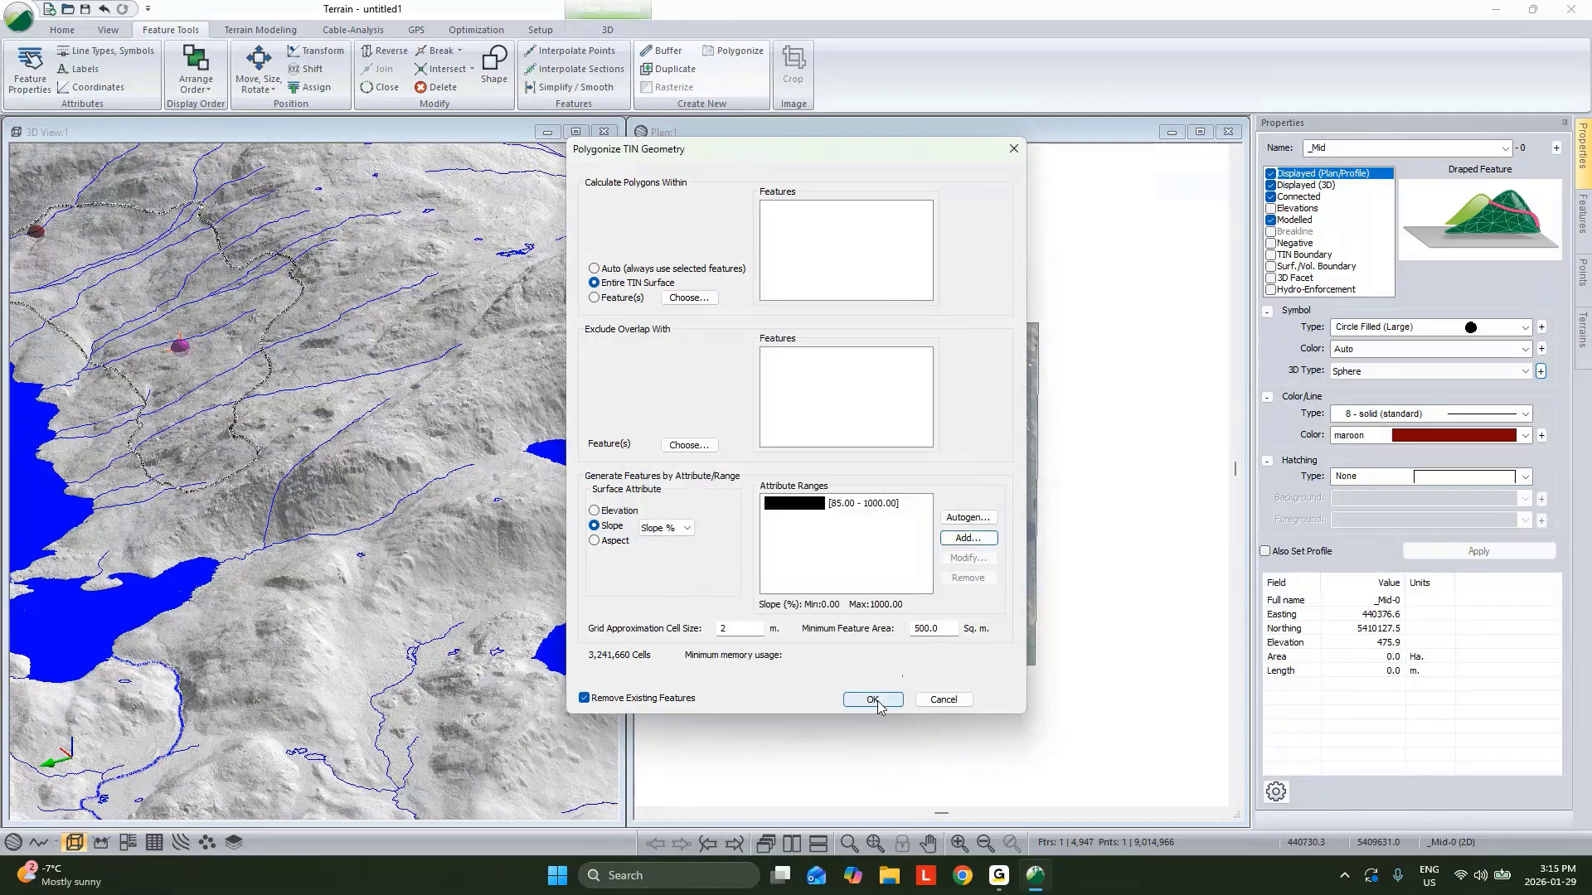
left_click(873, 700)
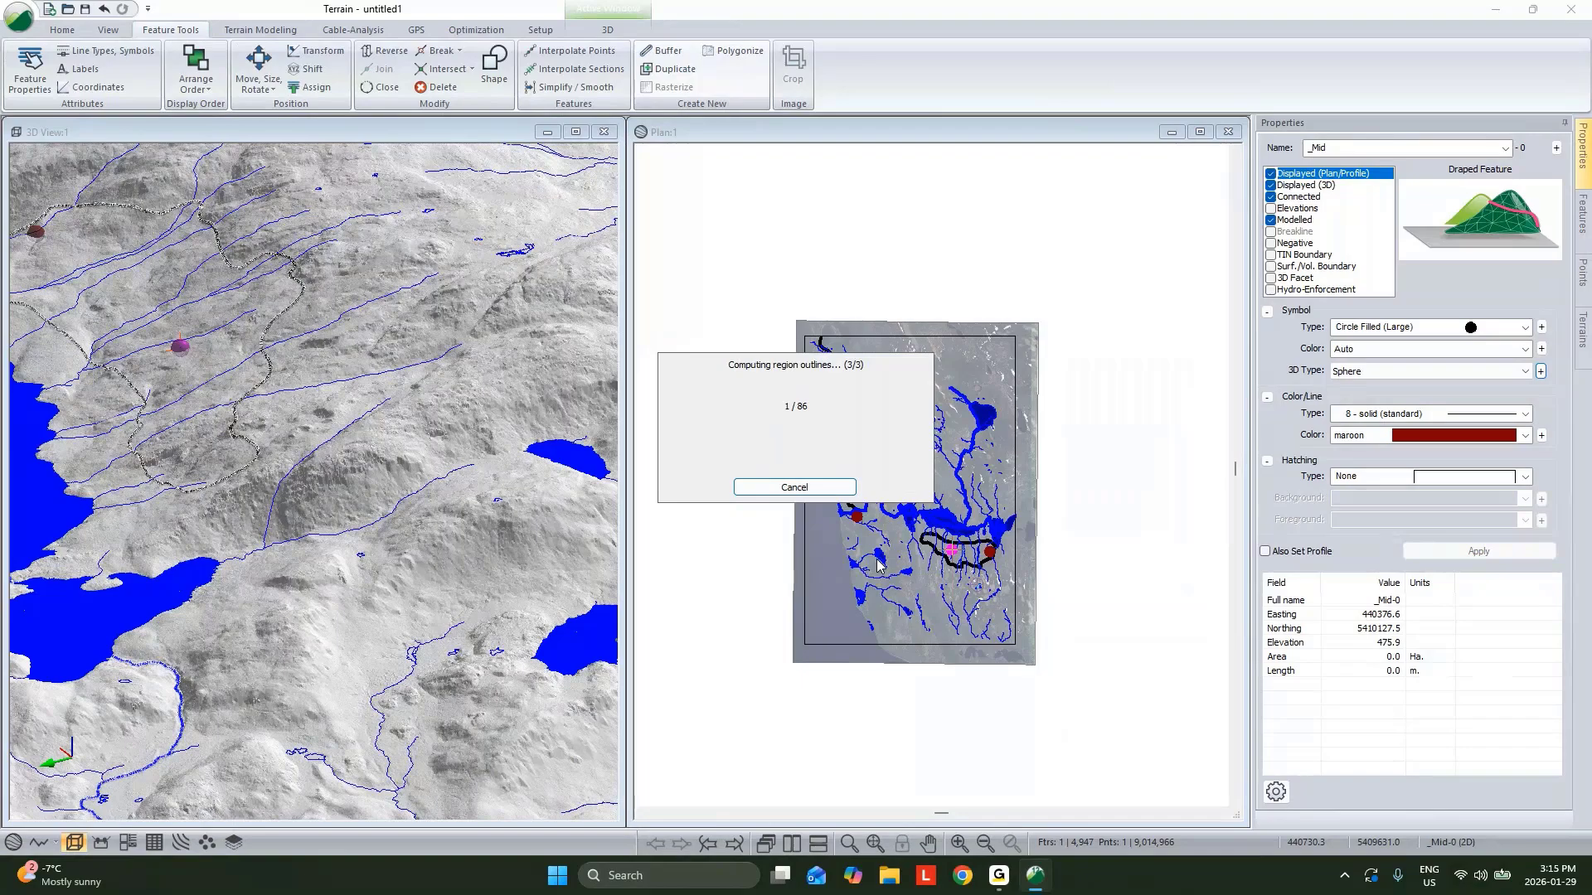
Zoom the plan view and orbit the 3D view to inspect the generated steep-slope polygons.
left_click(1058, 482)
scroll(910, 463, "up", 5)
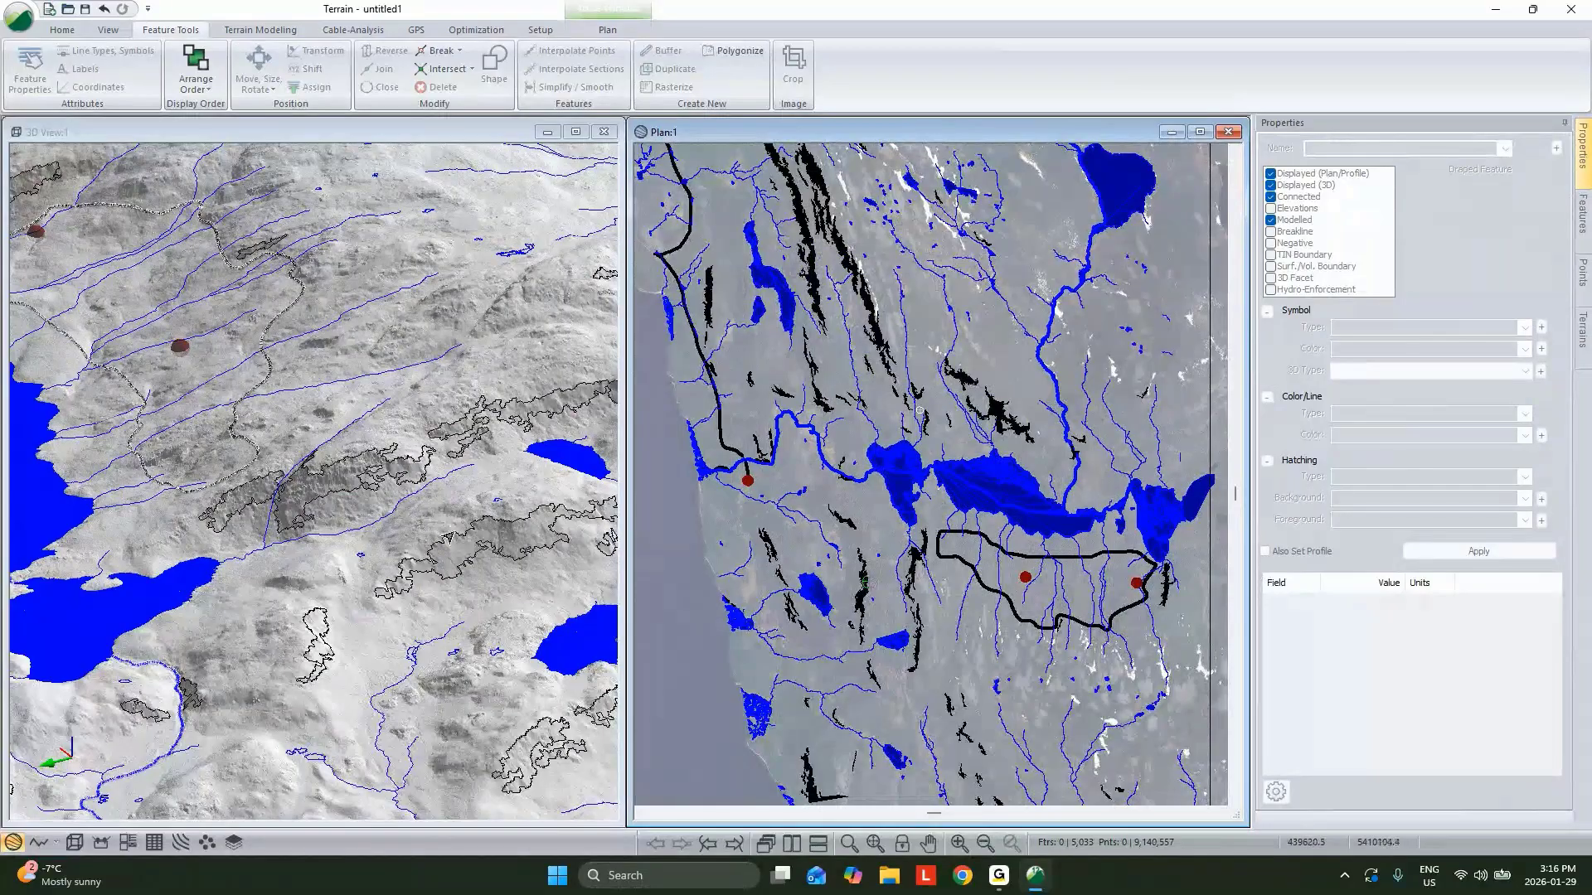
left_click_drag(448, 538, 358, 497)
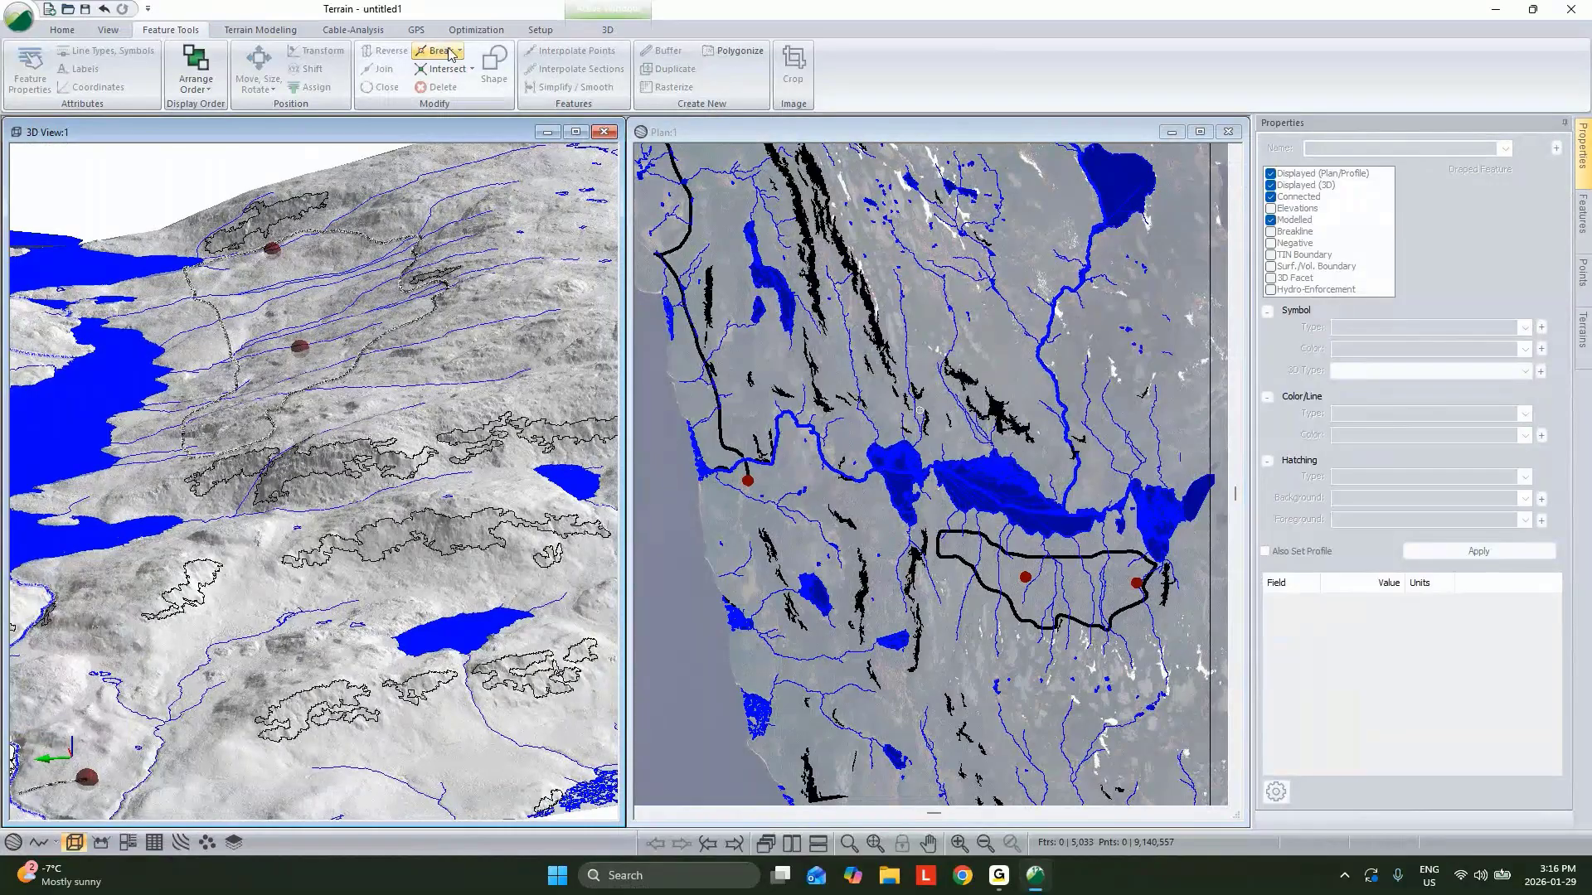
Open Path Explorer AI and choose the _End, _Mid and _Start features for the path.
left_click(469, 33)
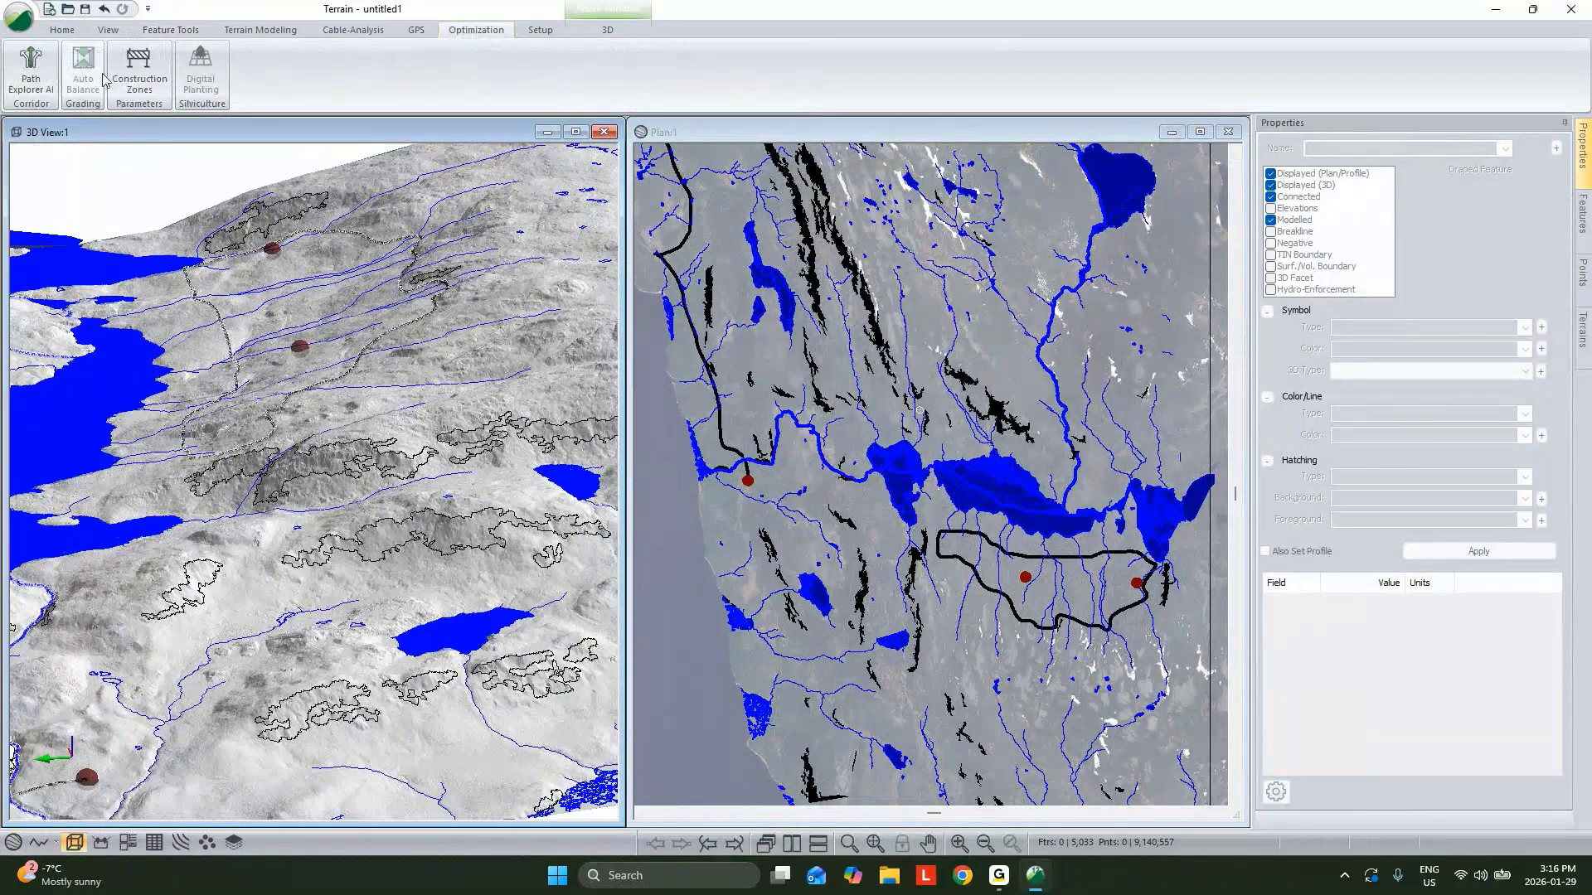
left_click(32, 73)
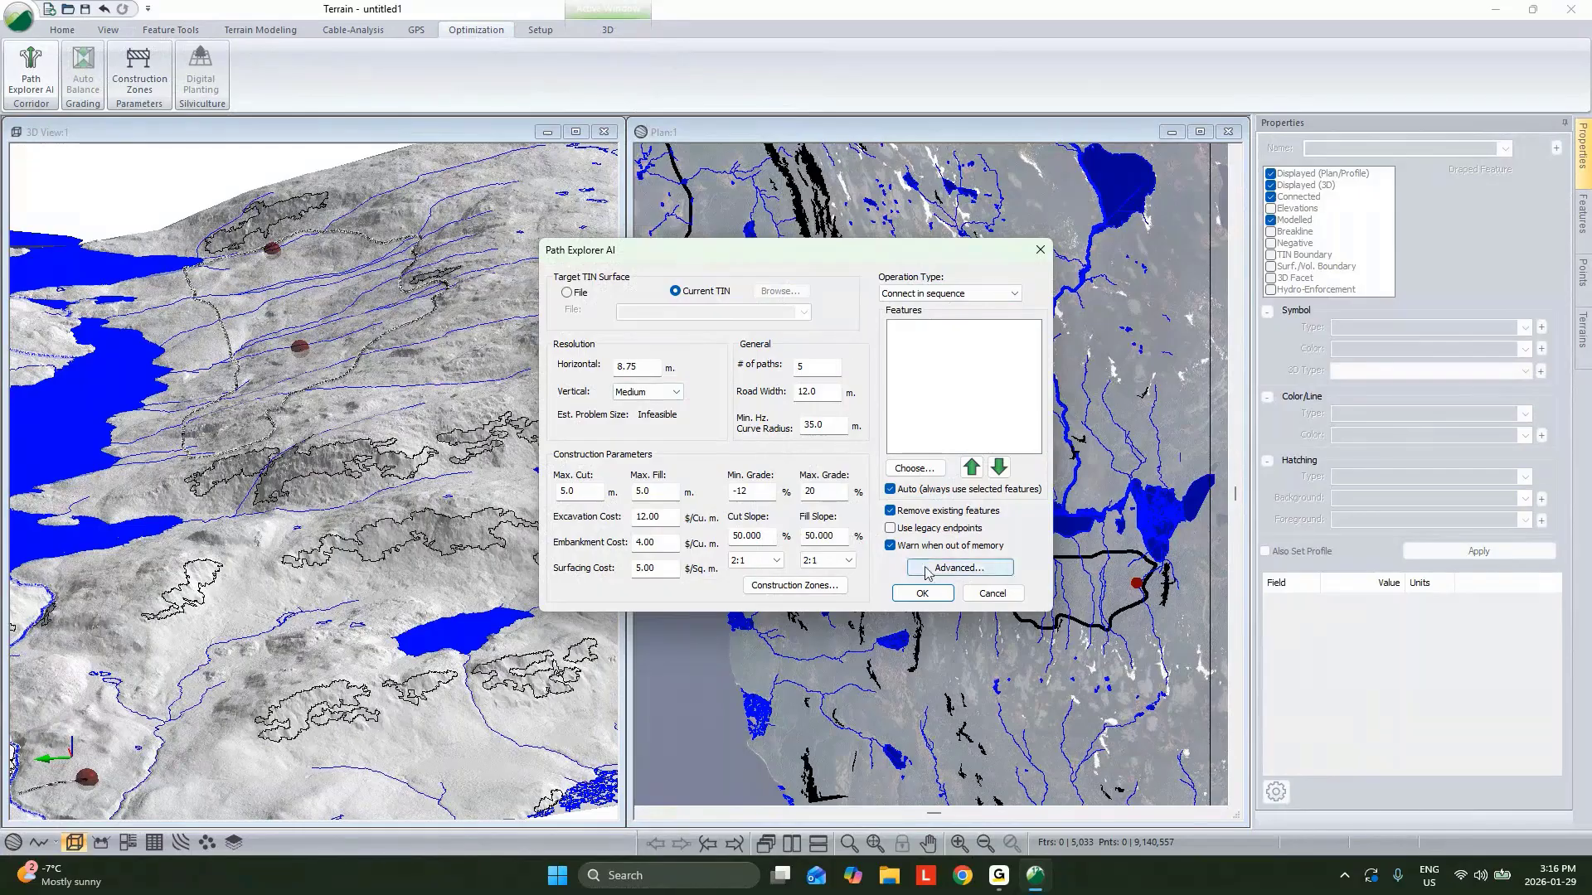
left_click(913, 468)
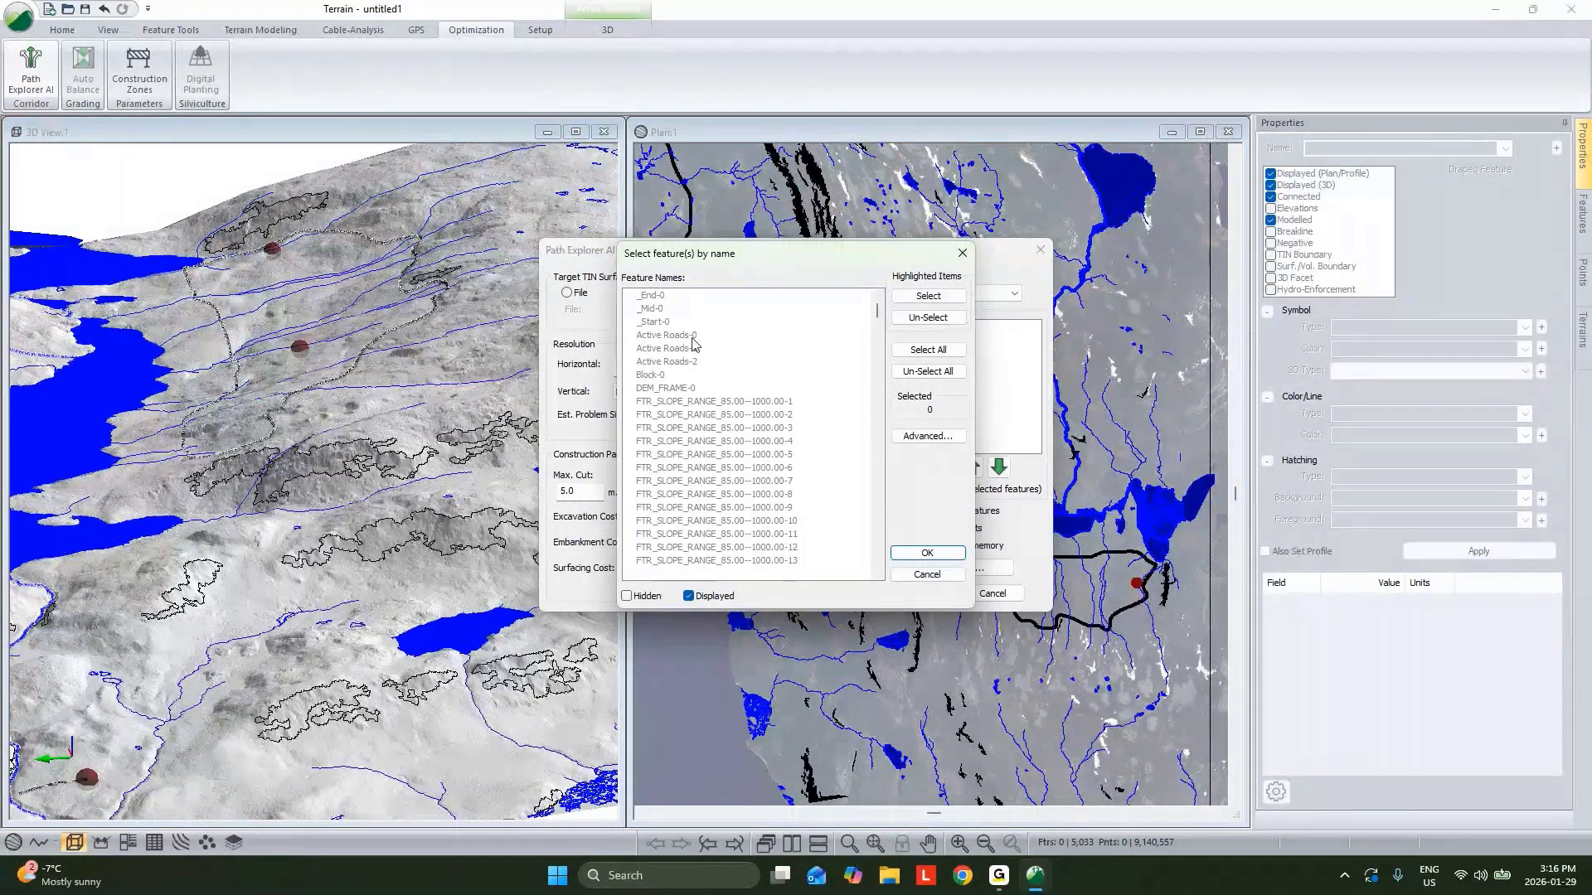
left_click_drag(655, 296, 986, 326)
left_click(927, 296)
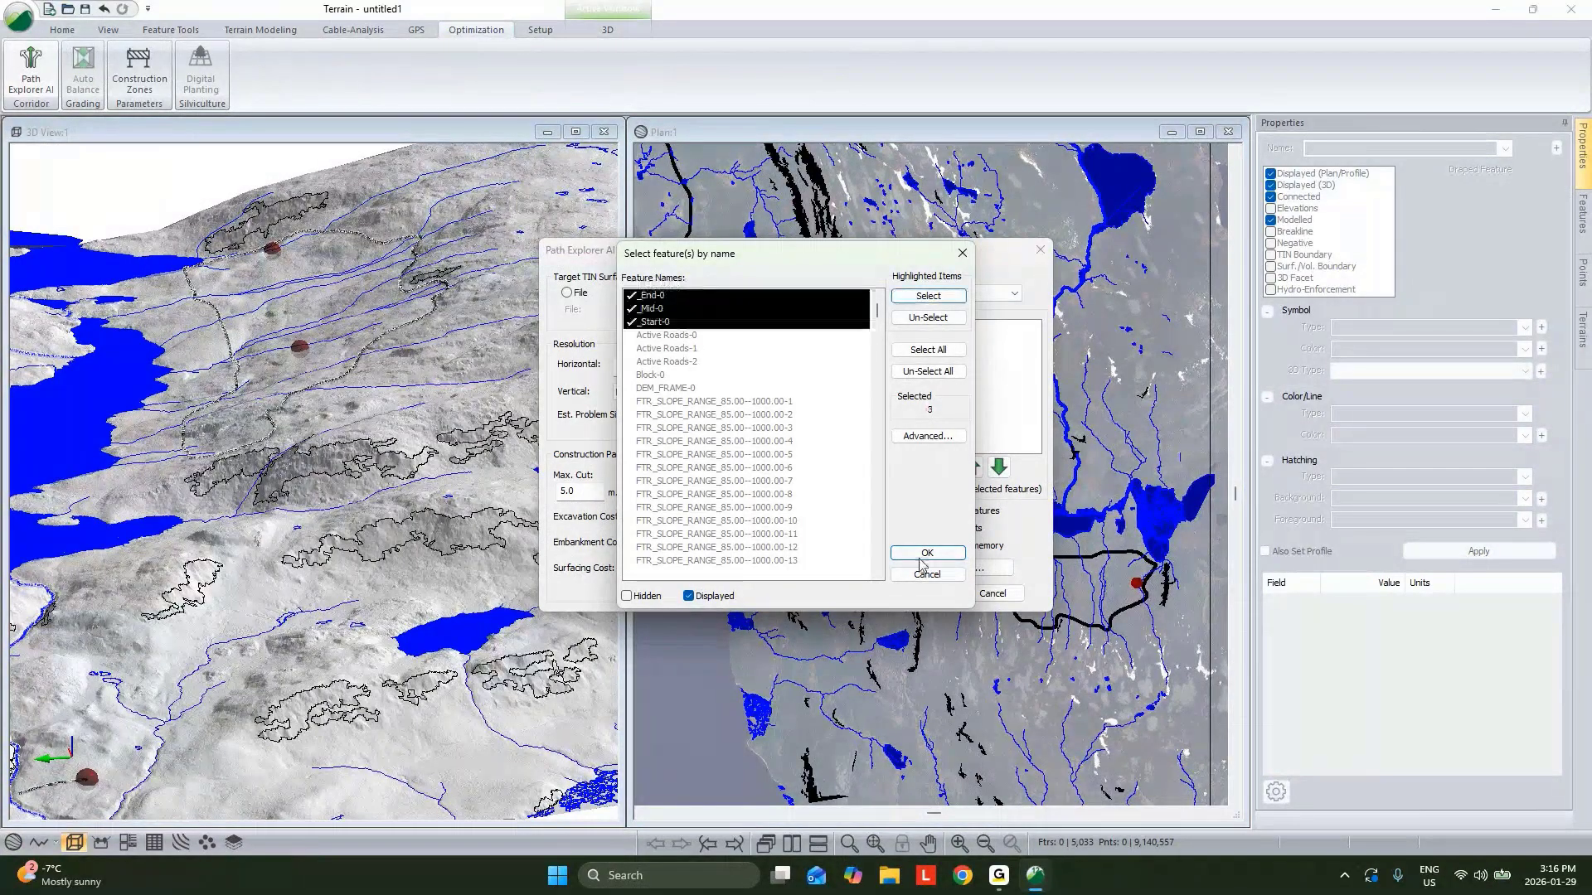
left_click(927, 552)
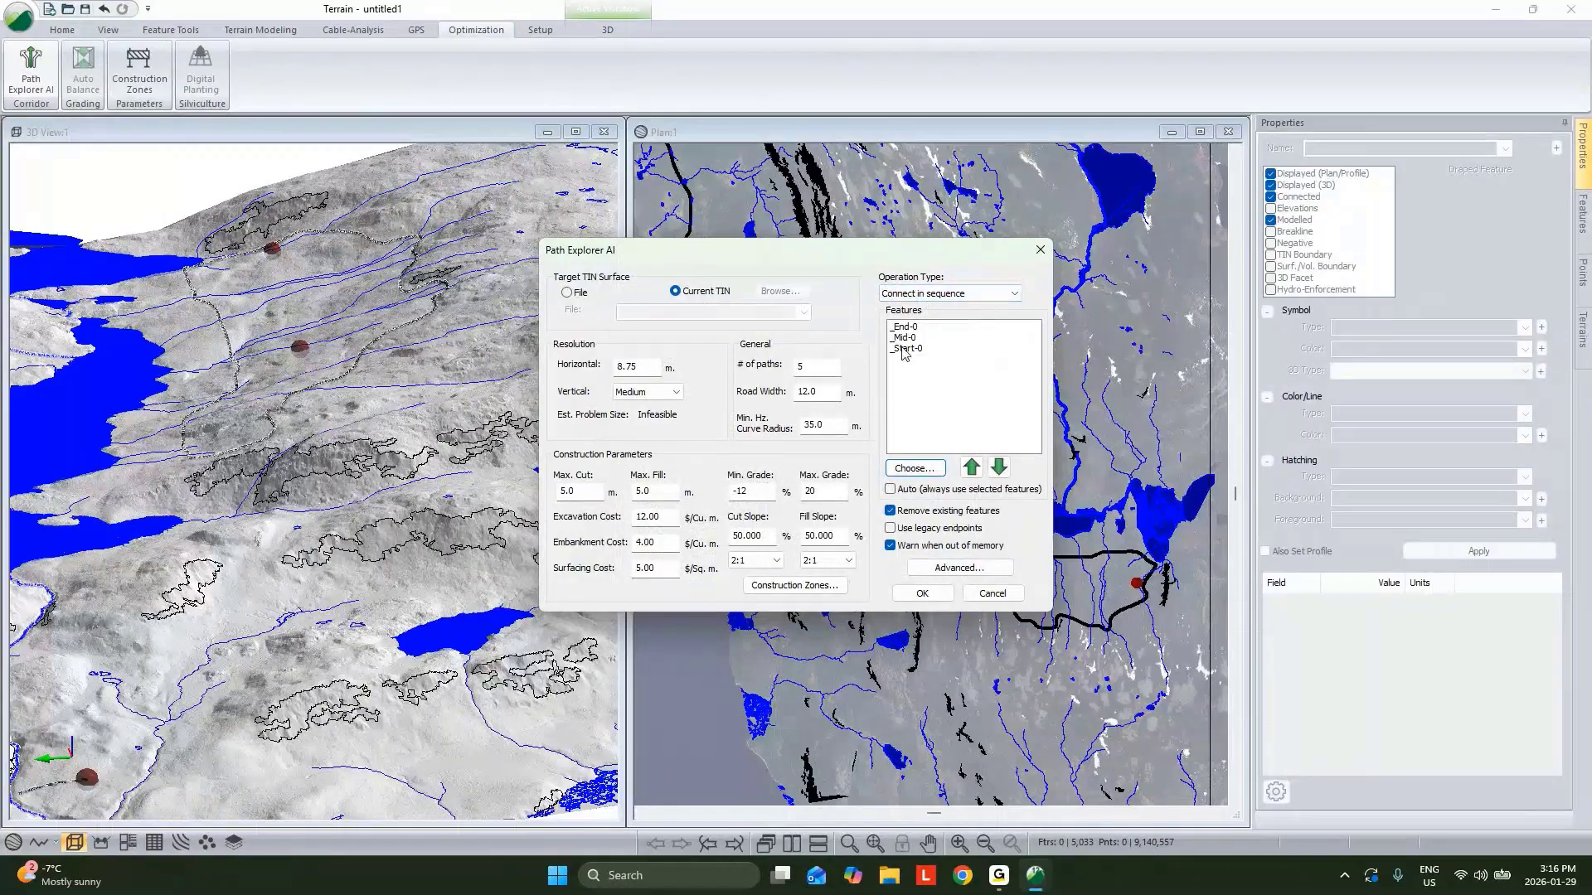
Reorder the path features to _Start, _Mid, _End.
left_click(899, 349)
left_click(971, 467)
left_click(905, 325)
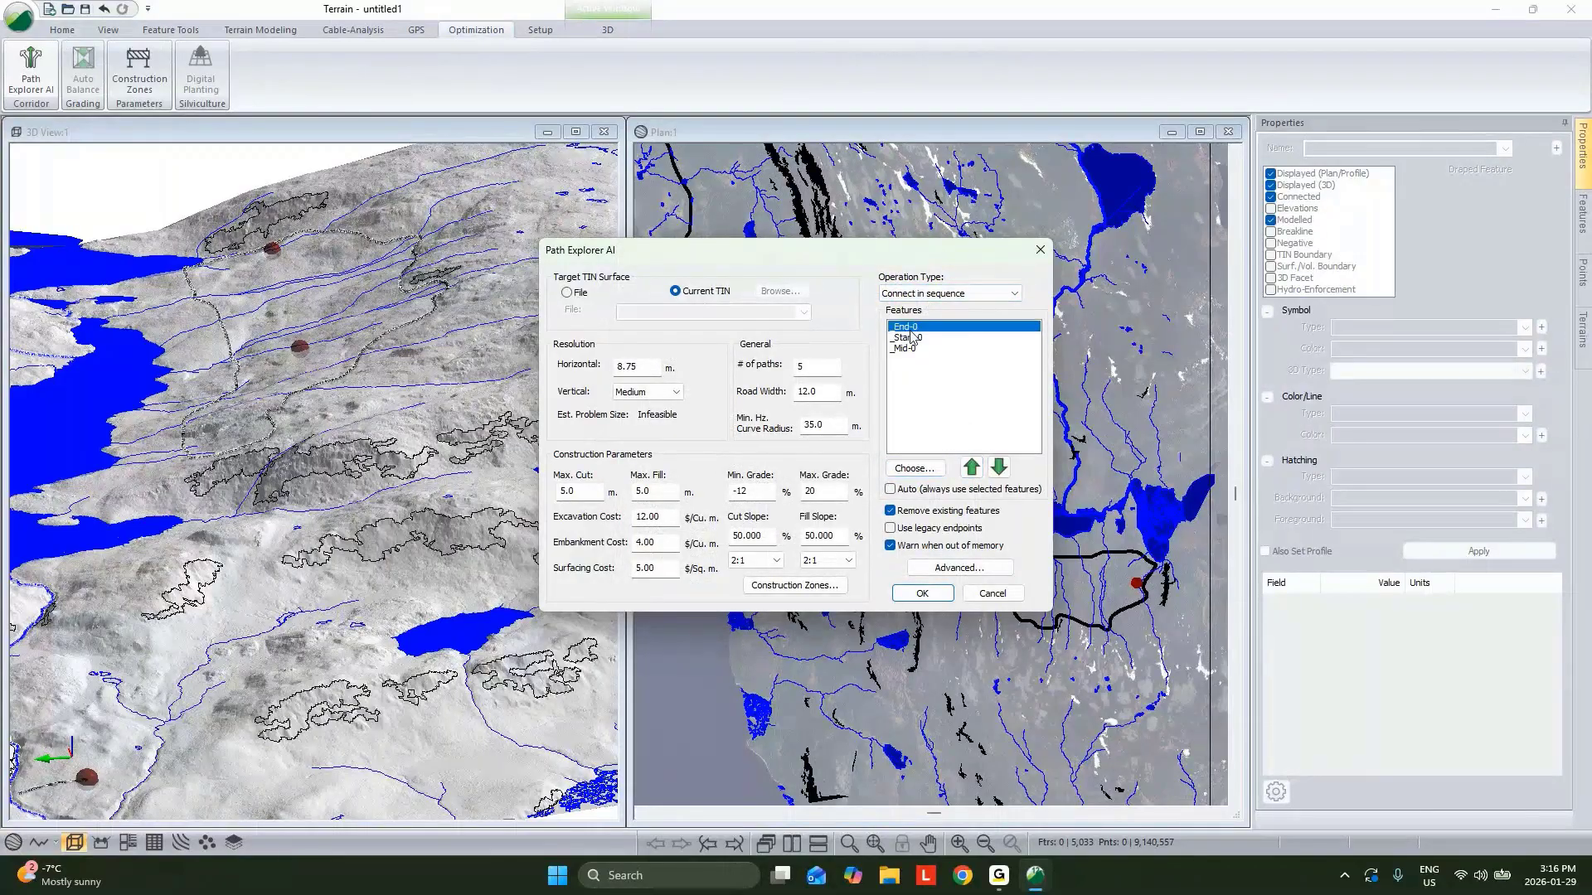
left_click(998, 467)
left_click(998, 467)
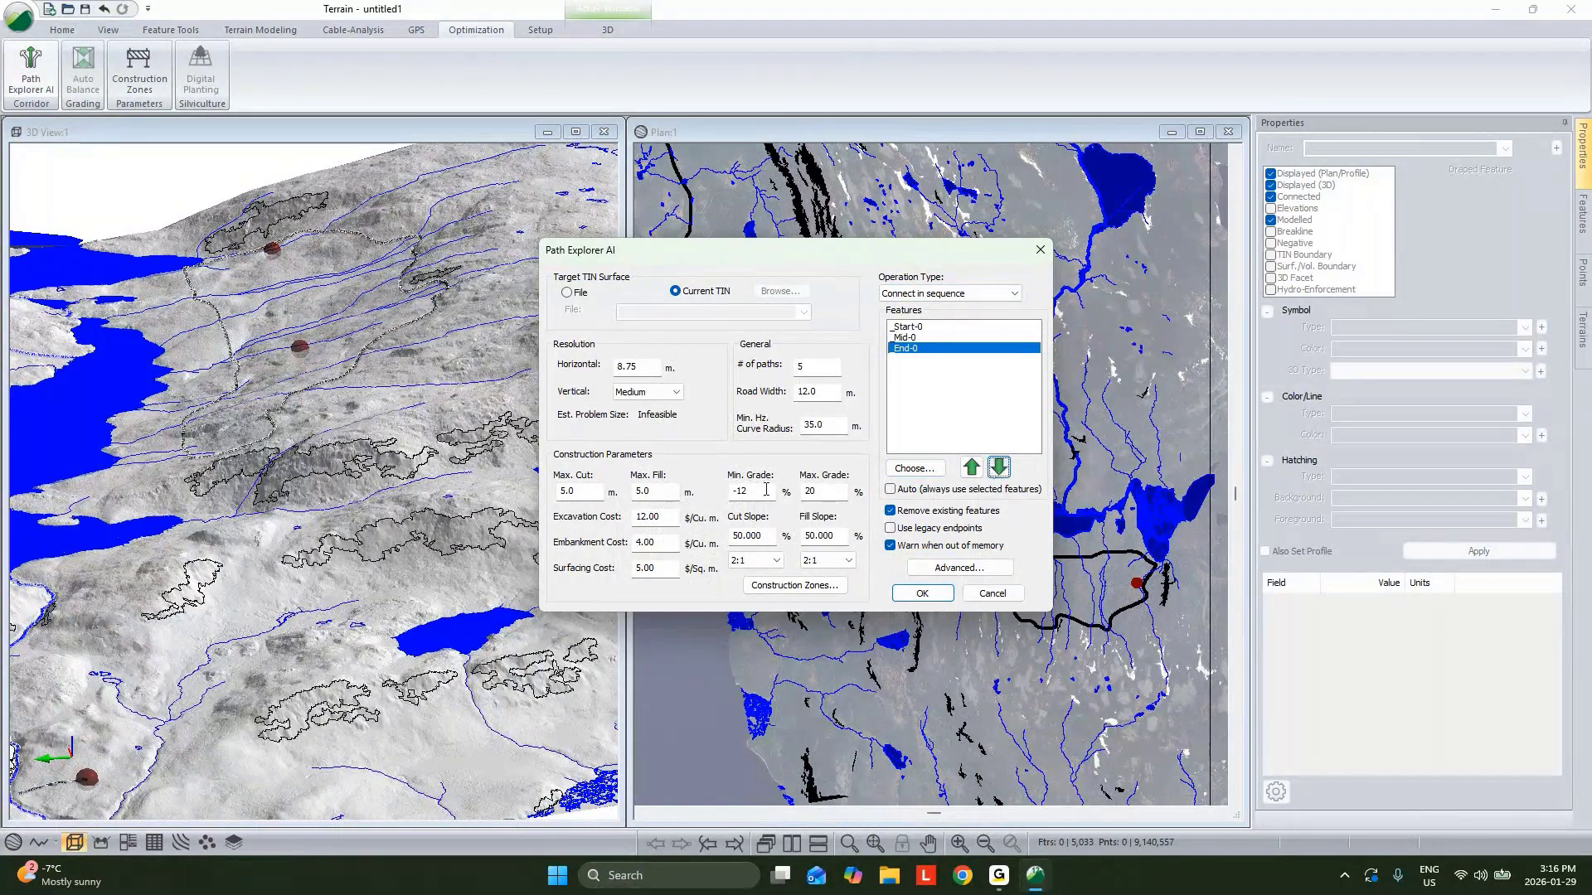
Set the maximum grade to 12 %.
double_click(811, 491)
double_click(739, 492)
double_click(821, 425)
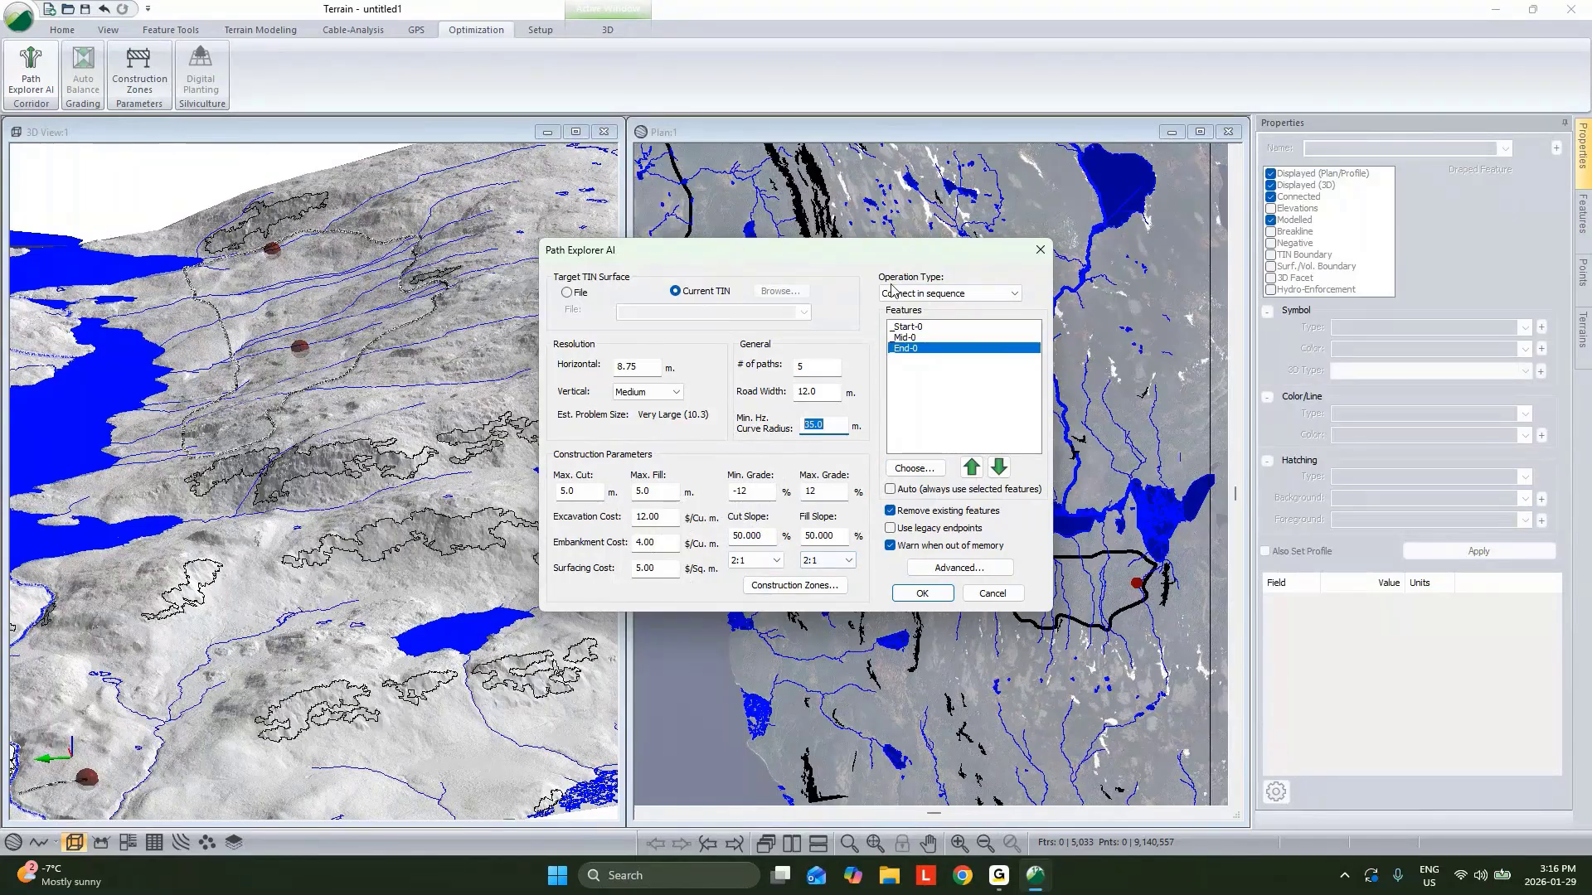
Open the construction zones and add a new No-Go Polylines zone set.
left_click(792, 584)
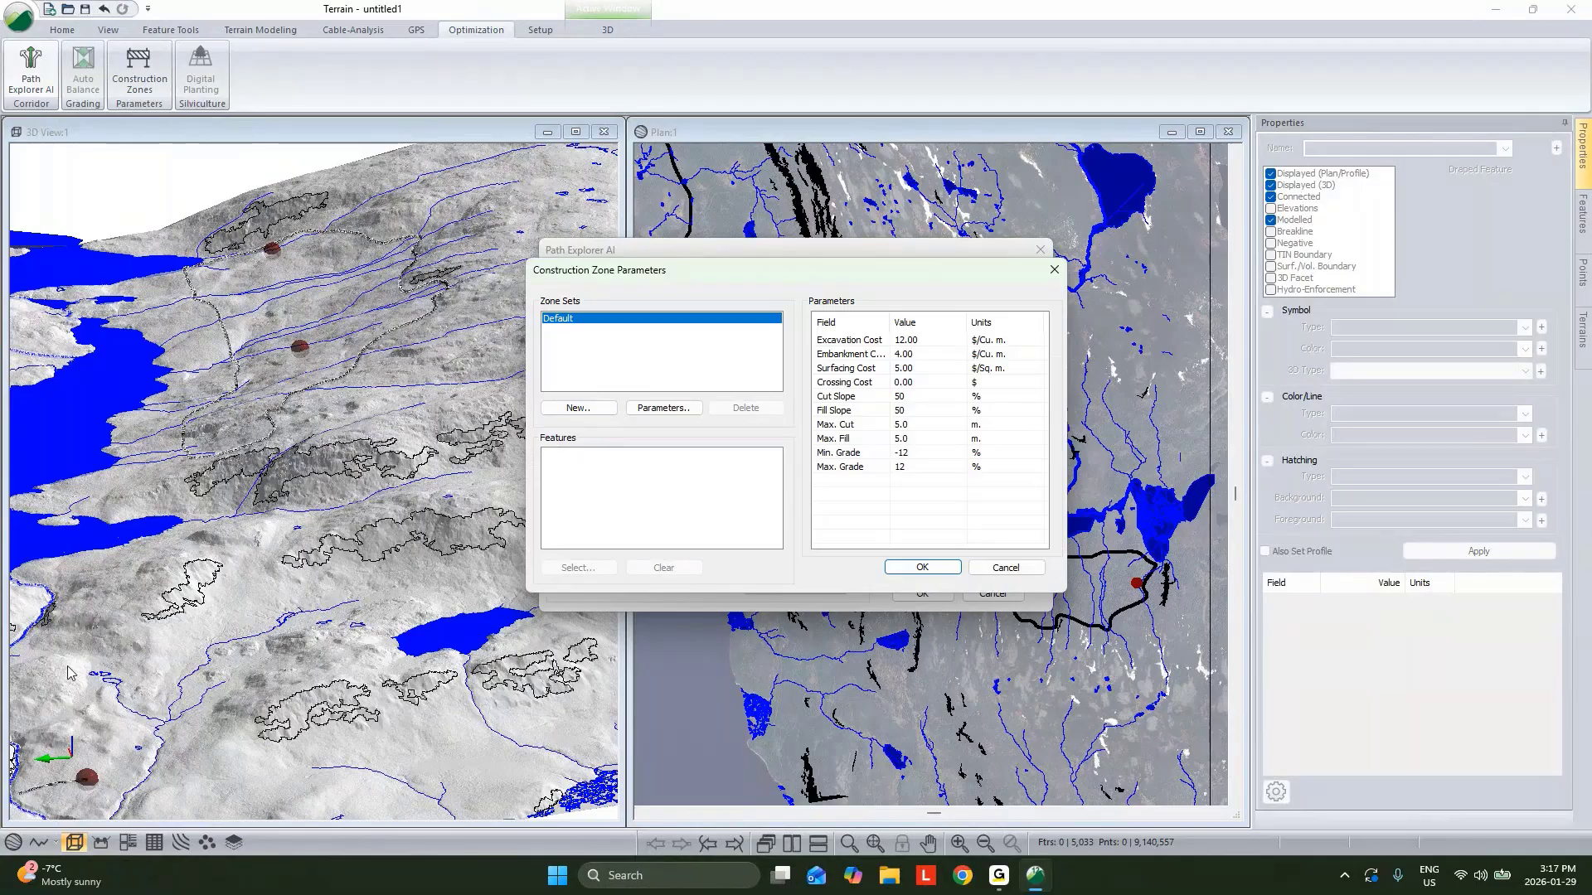
left_click(577, 408)
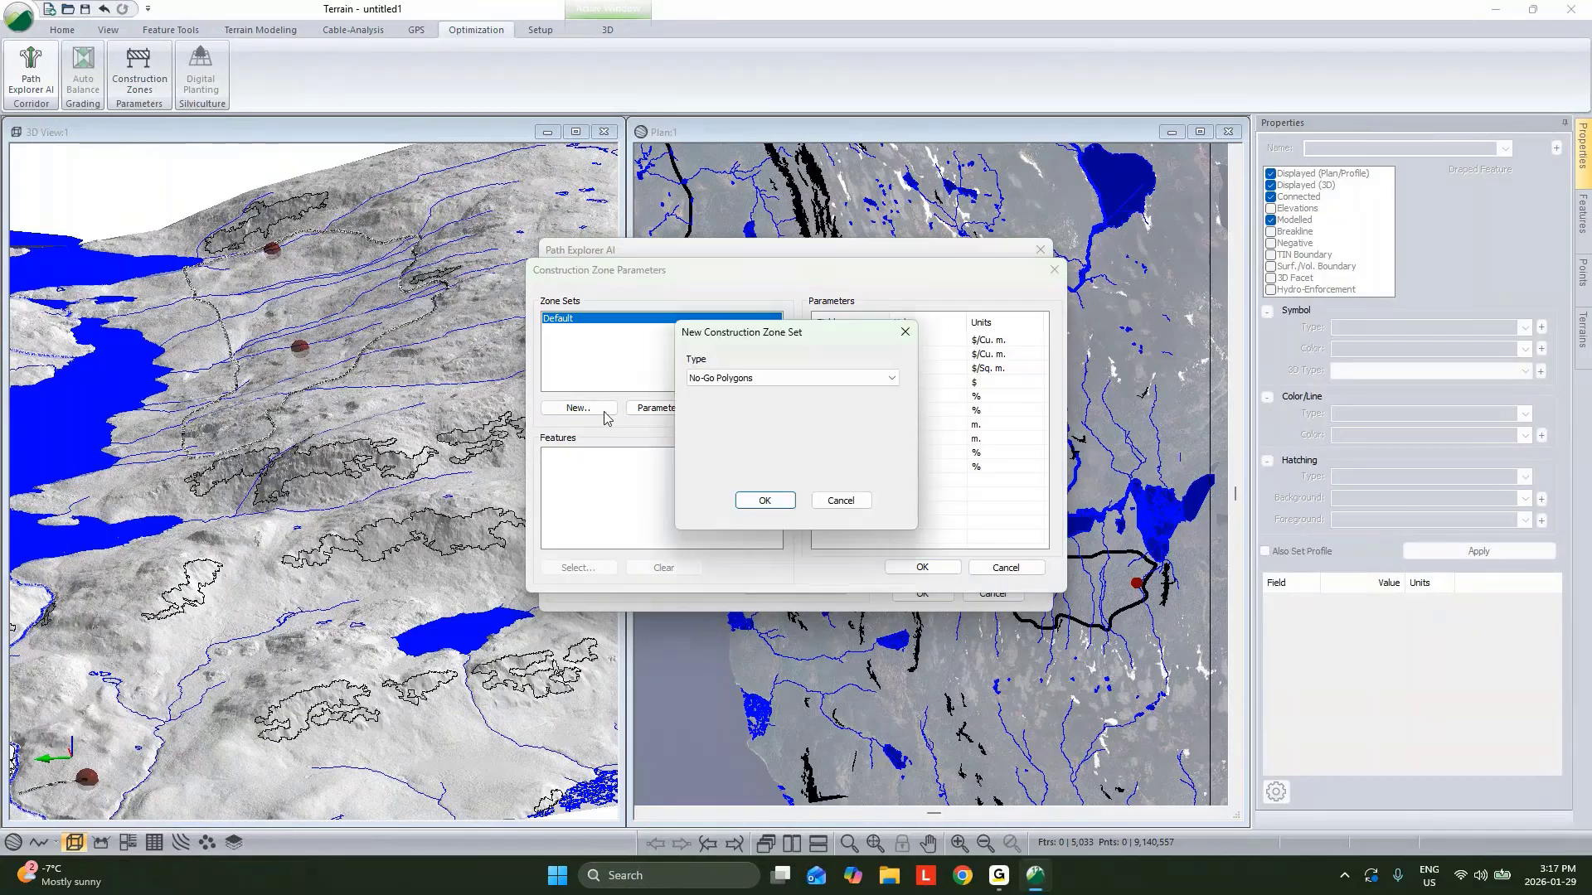
left_click(707, 382)
left_click(723, 404)
left_click(766, 500)
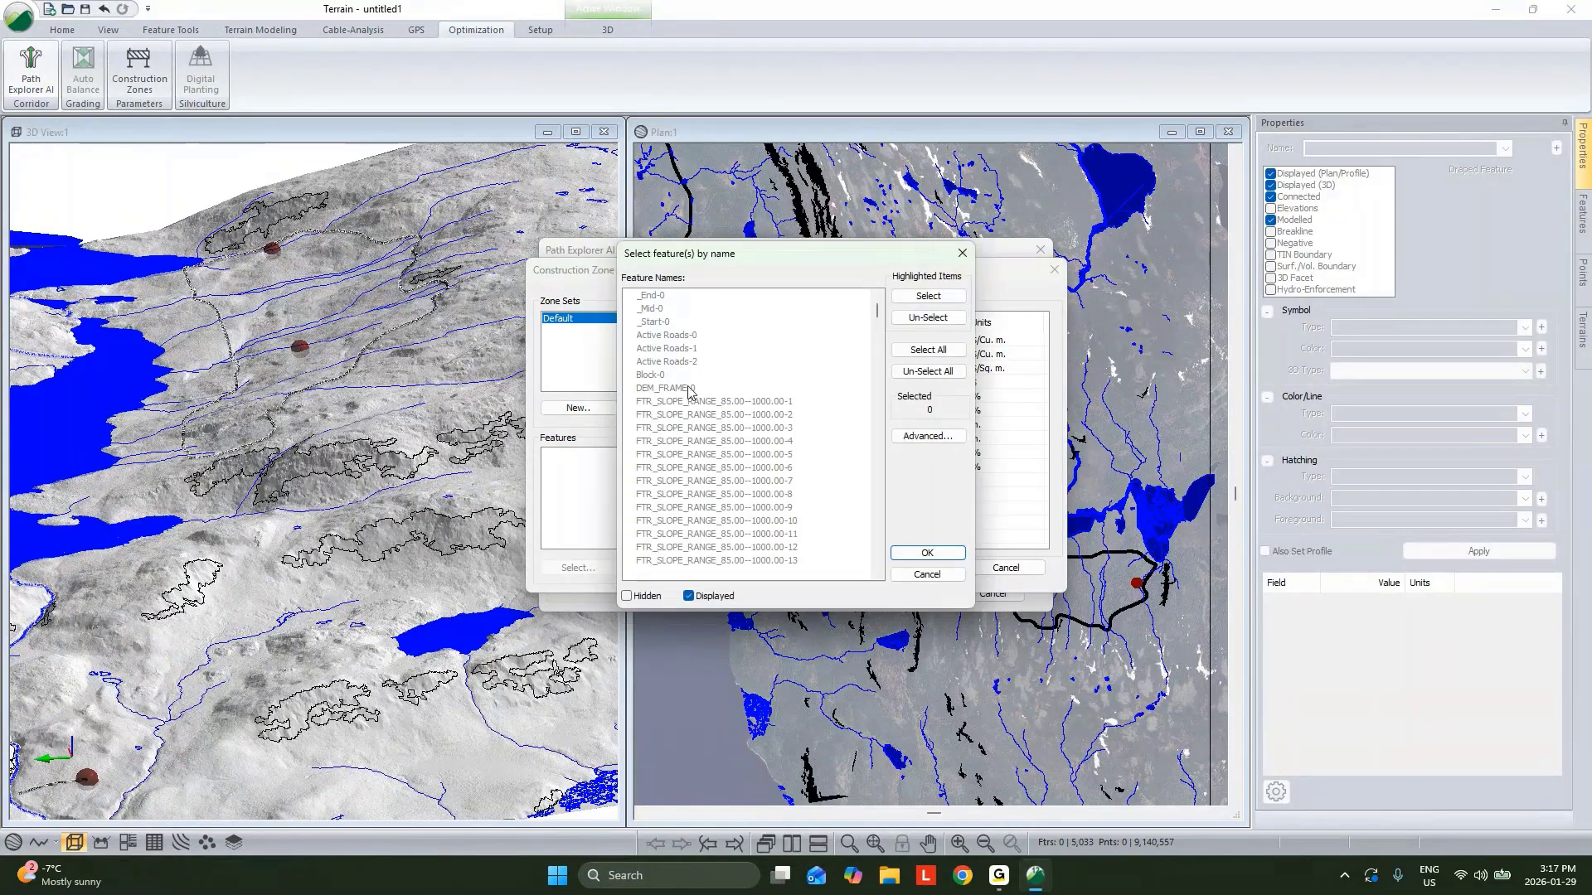
Select all features of the Feature Slope Ranges, Lakes and River layers for the no-go zone set.
left_click(918, 436)
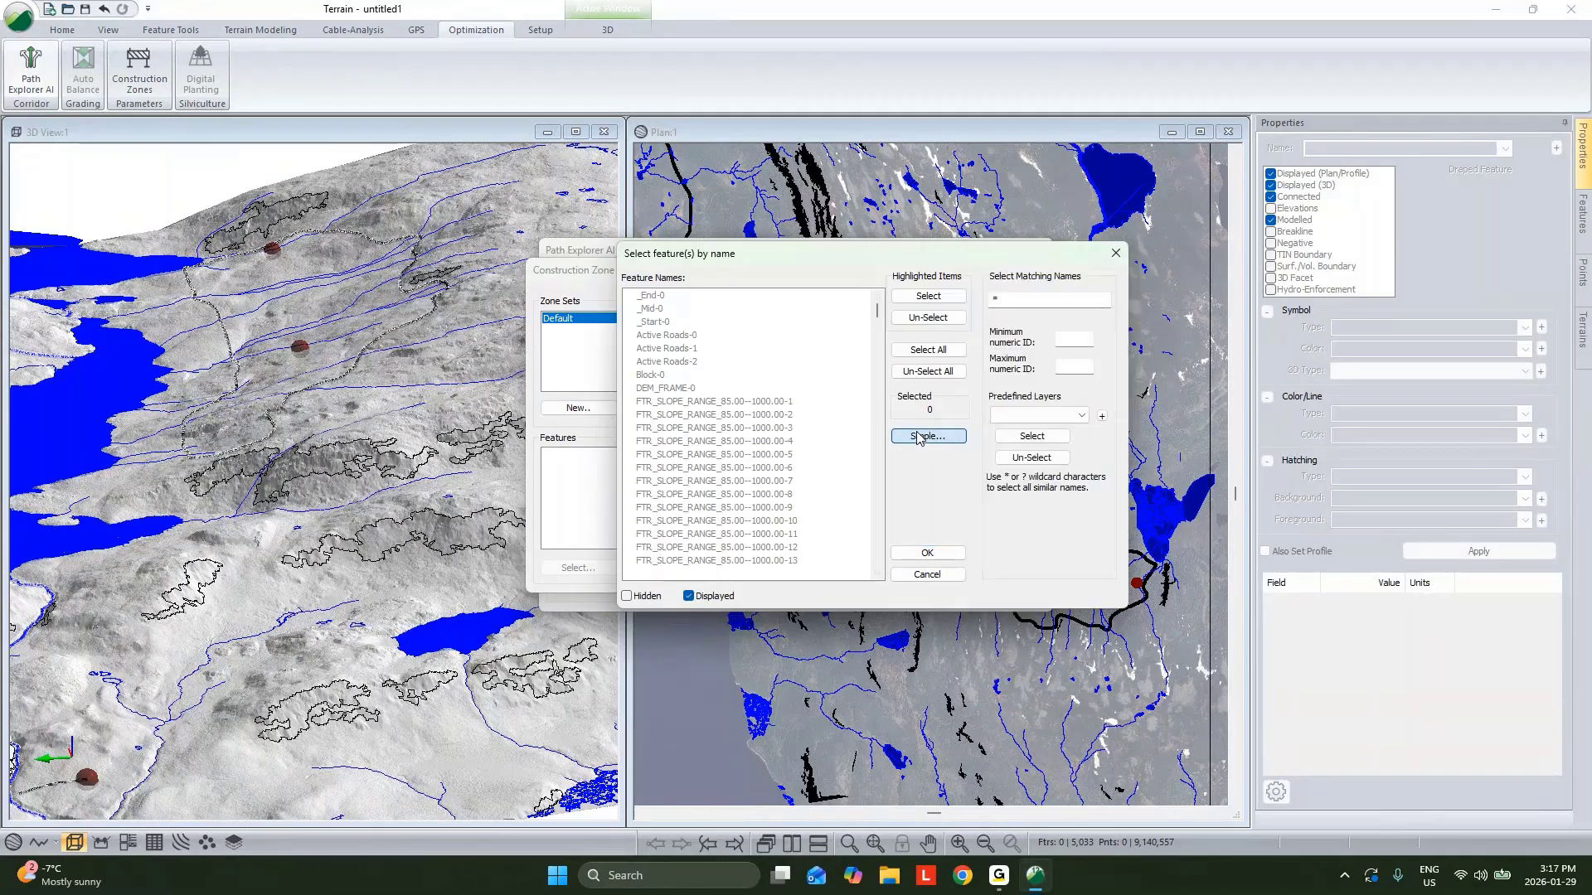
left_click(1007, 417)
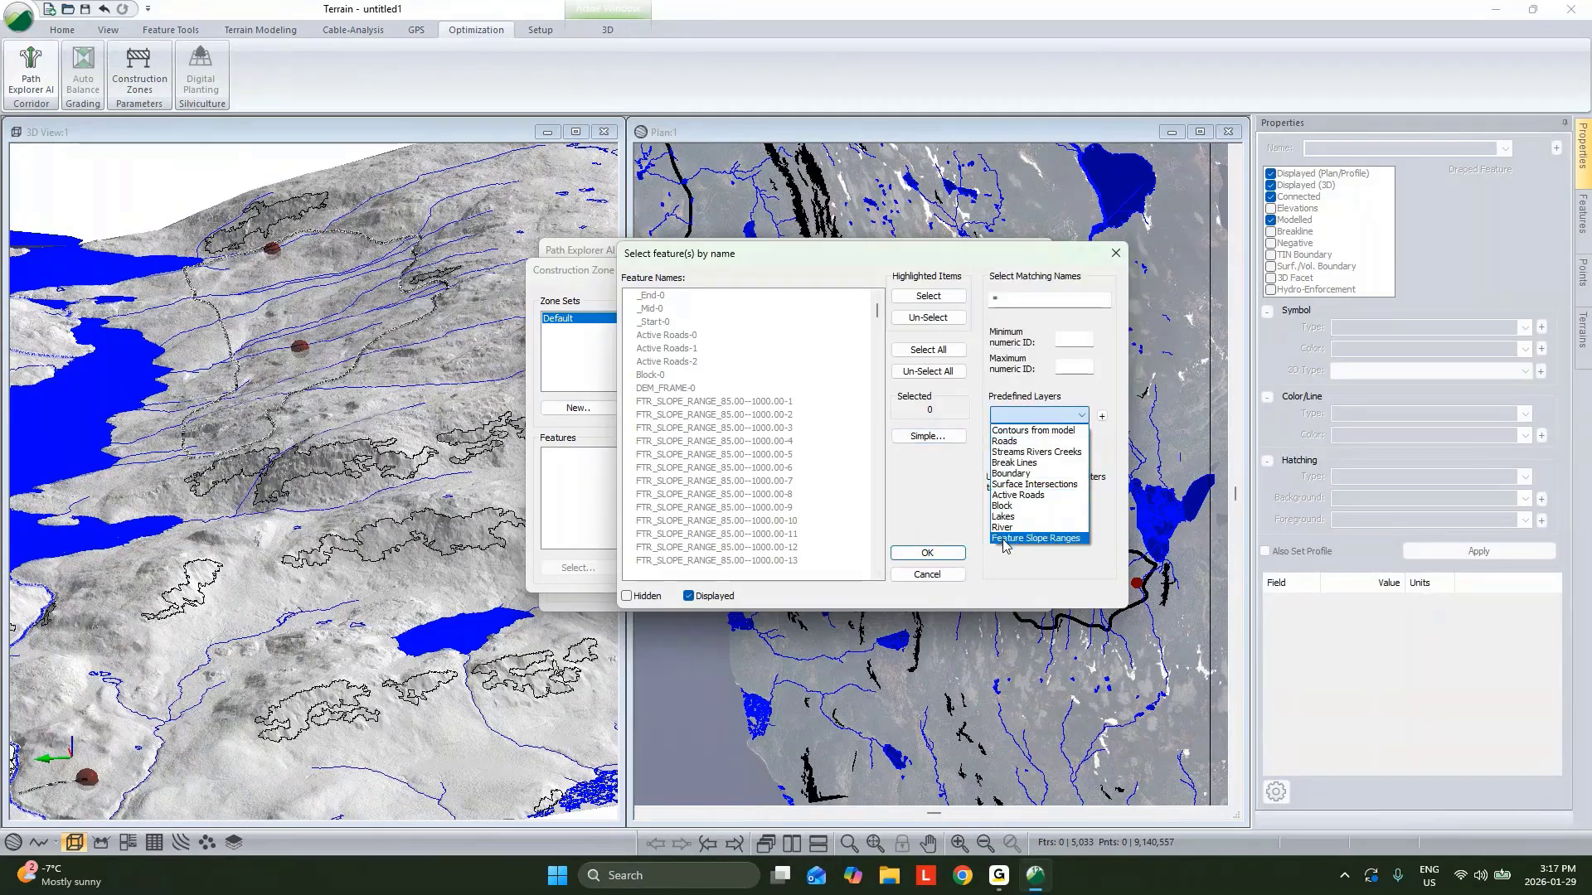
left_click(1035, 538)
left_click(1031, 436)
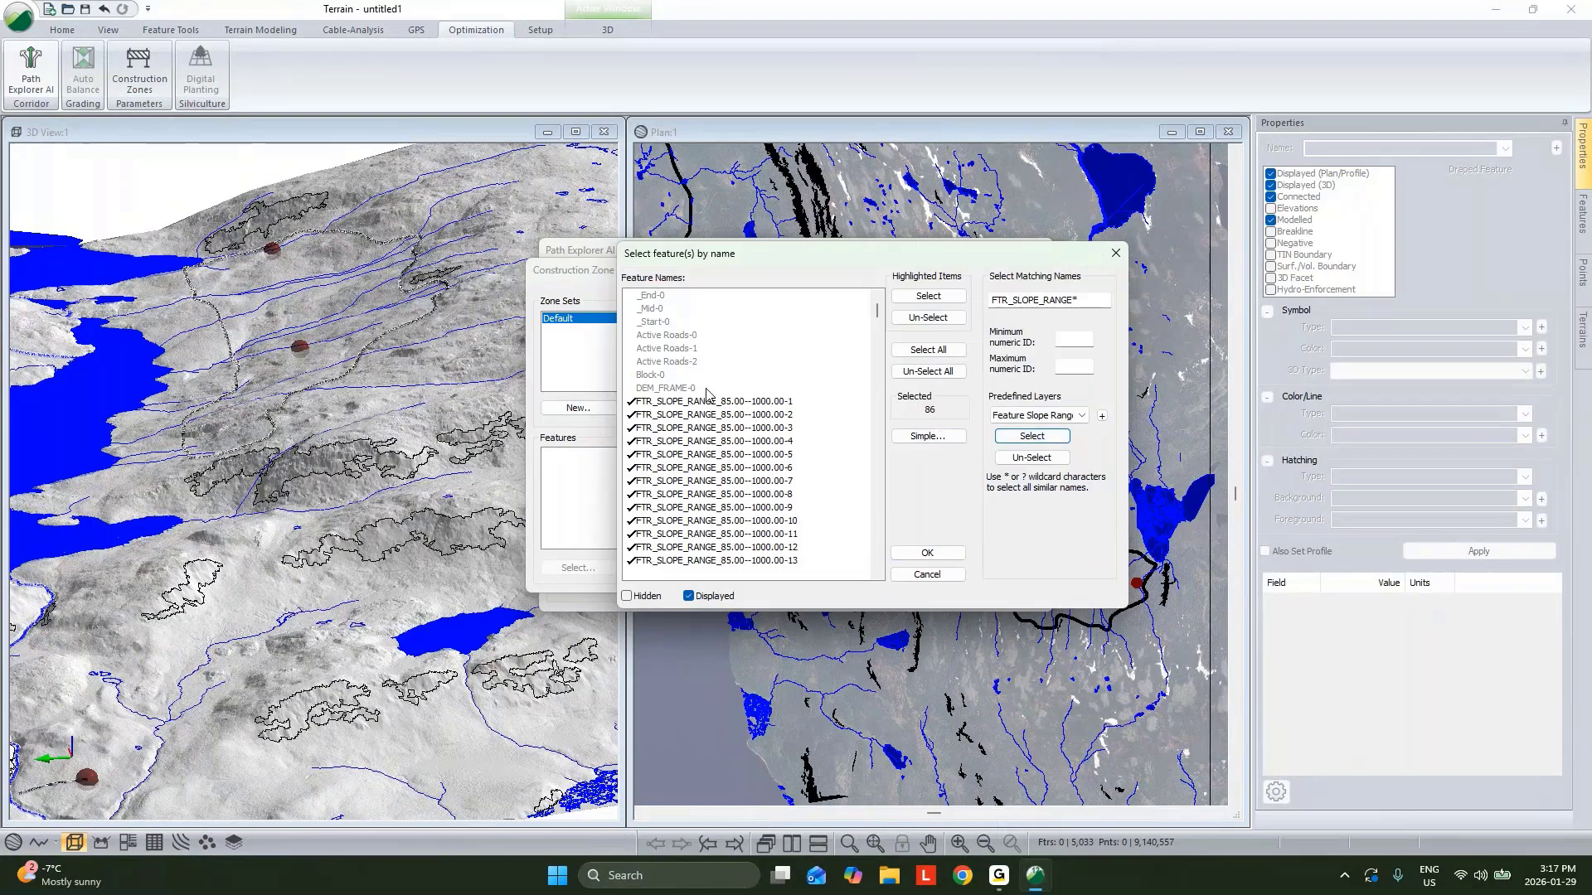
left_click(1038, 416)
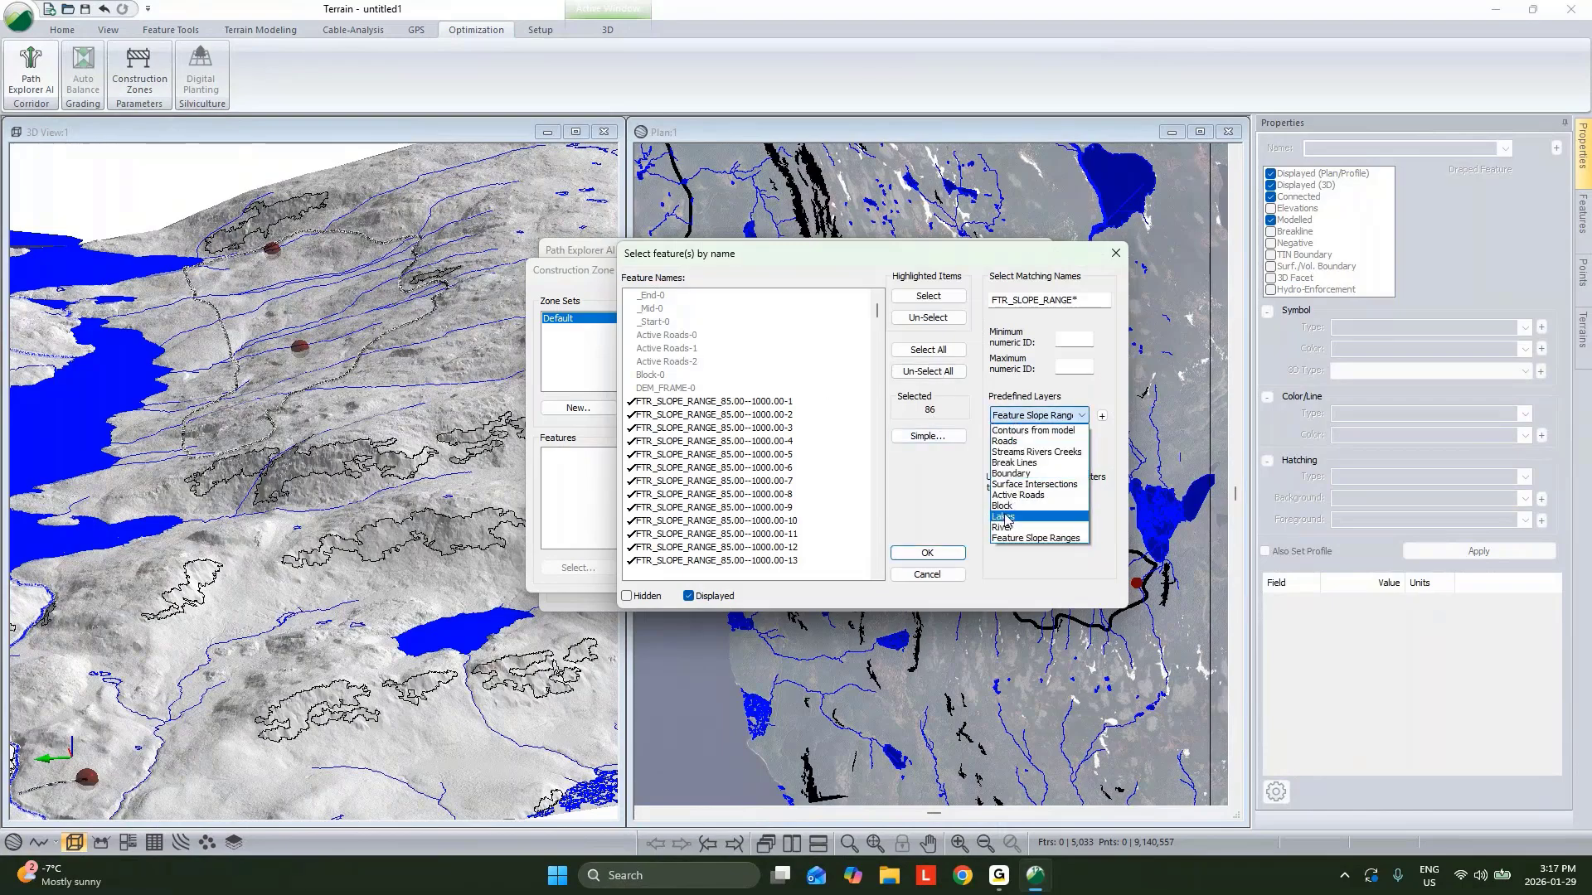
left_click(1028, 505)
left_click(1032, 439)
left_click(1038, 416)
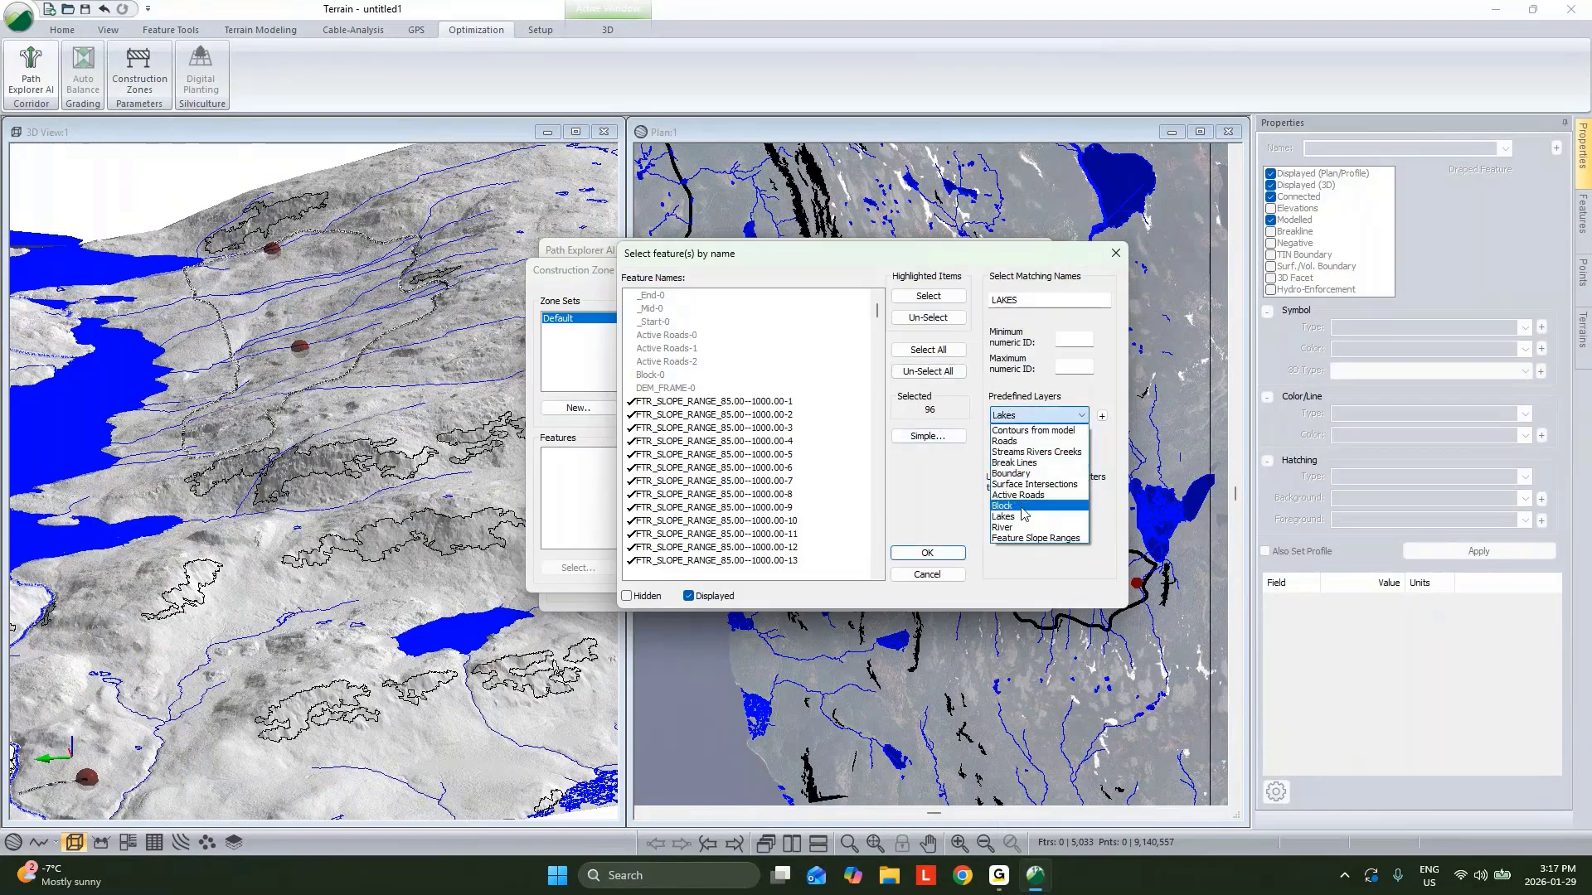
left_click(1035, 473)
left_click(1032, 436)
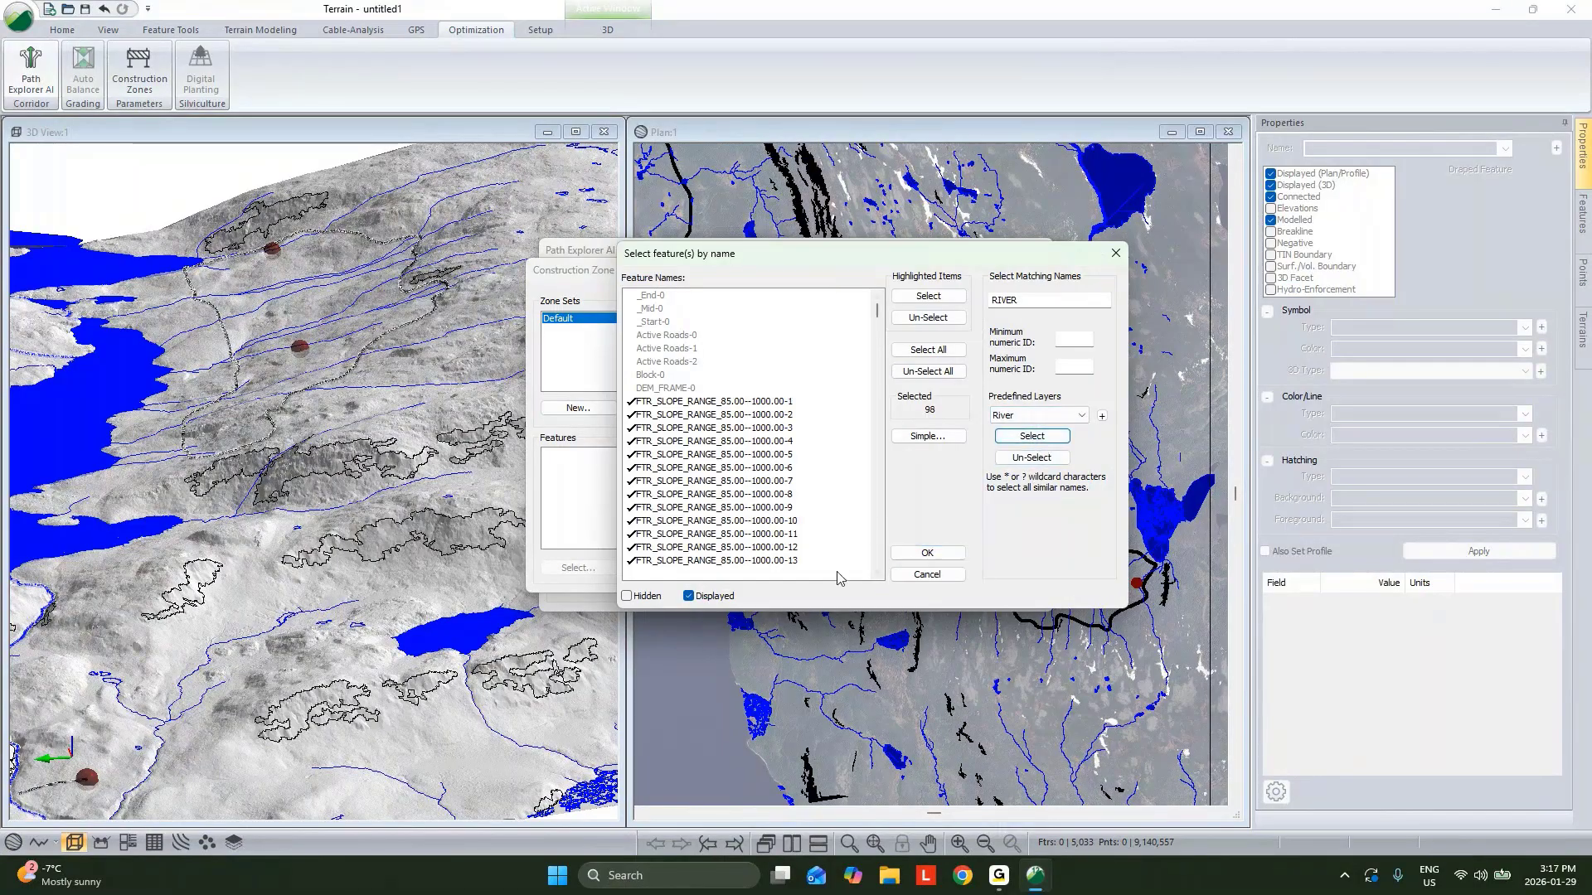
left_click(927, 554)
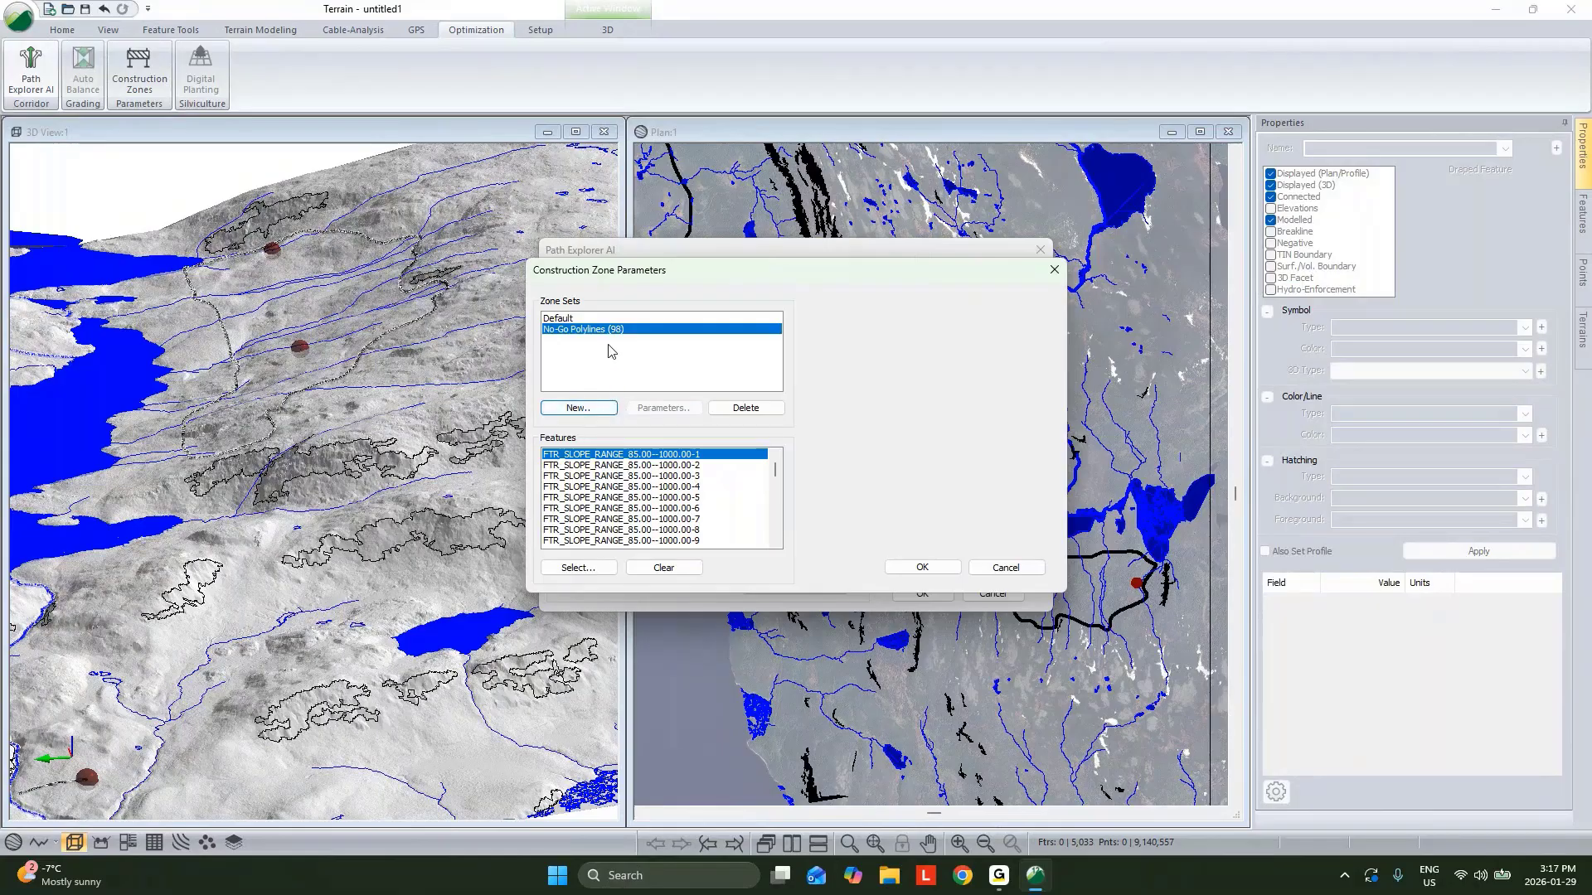
Add another construction zone set of type Polylines.
left_click(578, 407)
left_click(730, 379)
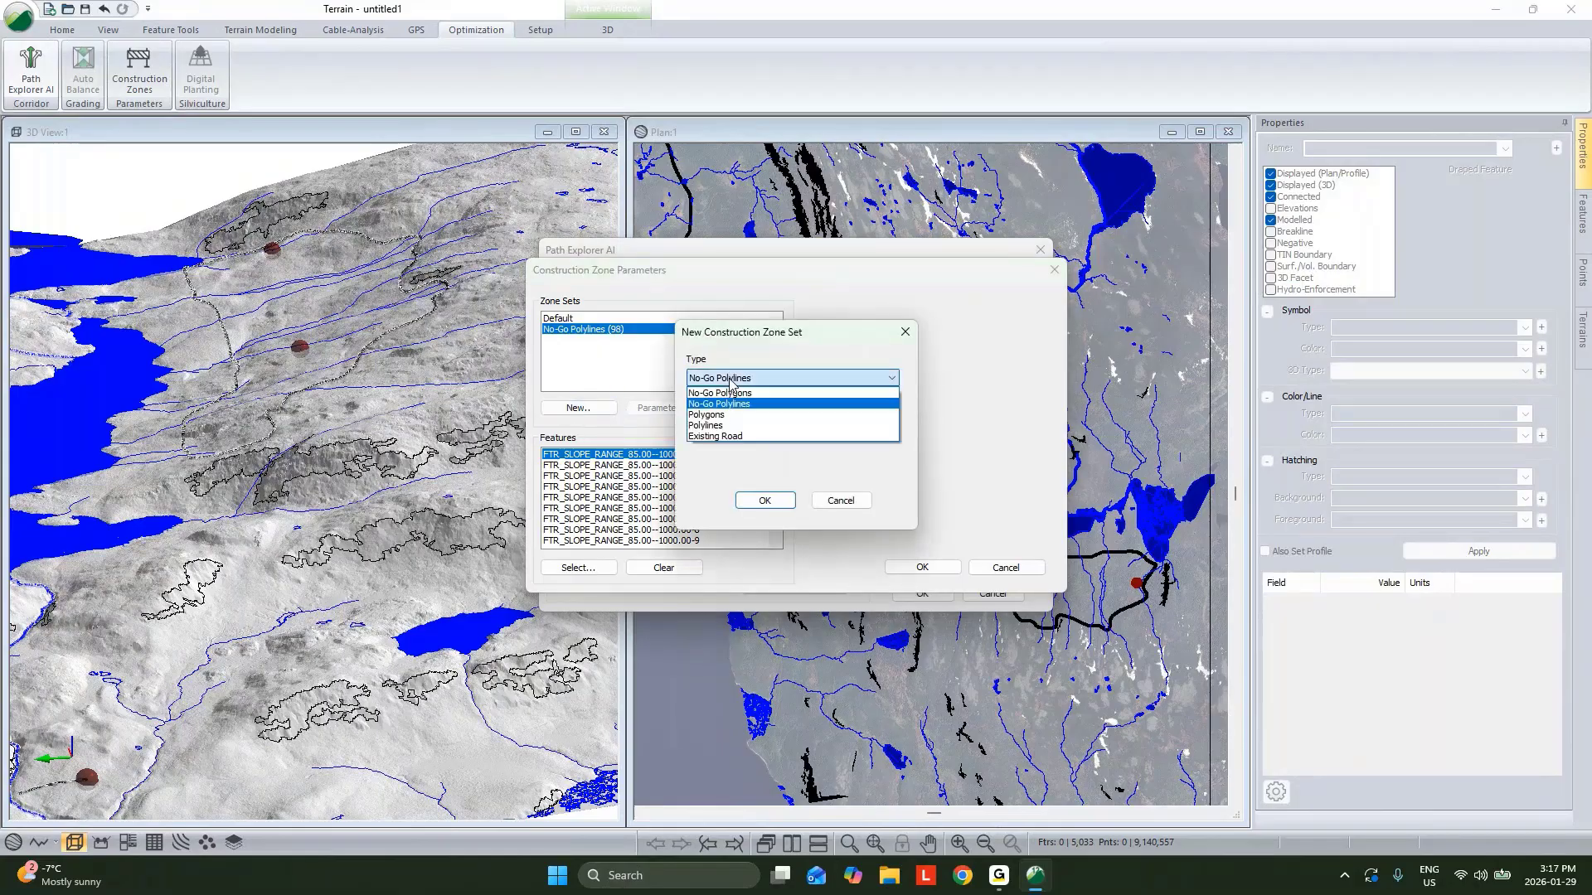
left_click(718, 425)
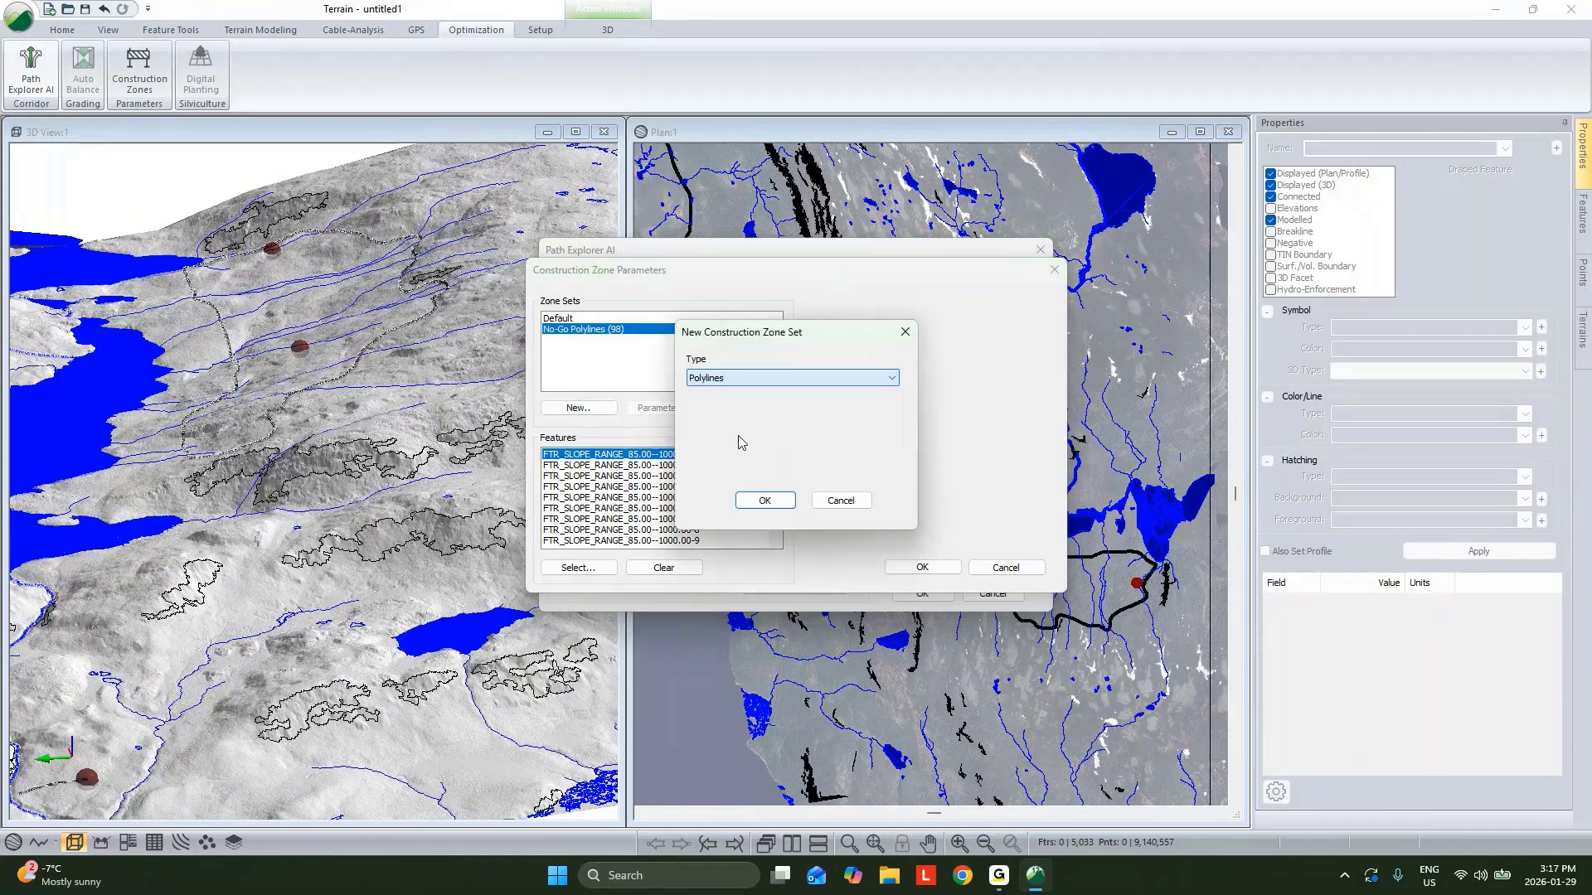
left_click(757, 502)
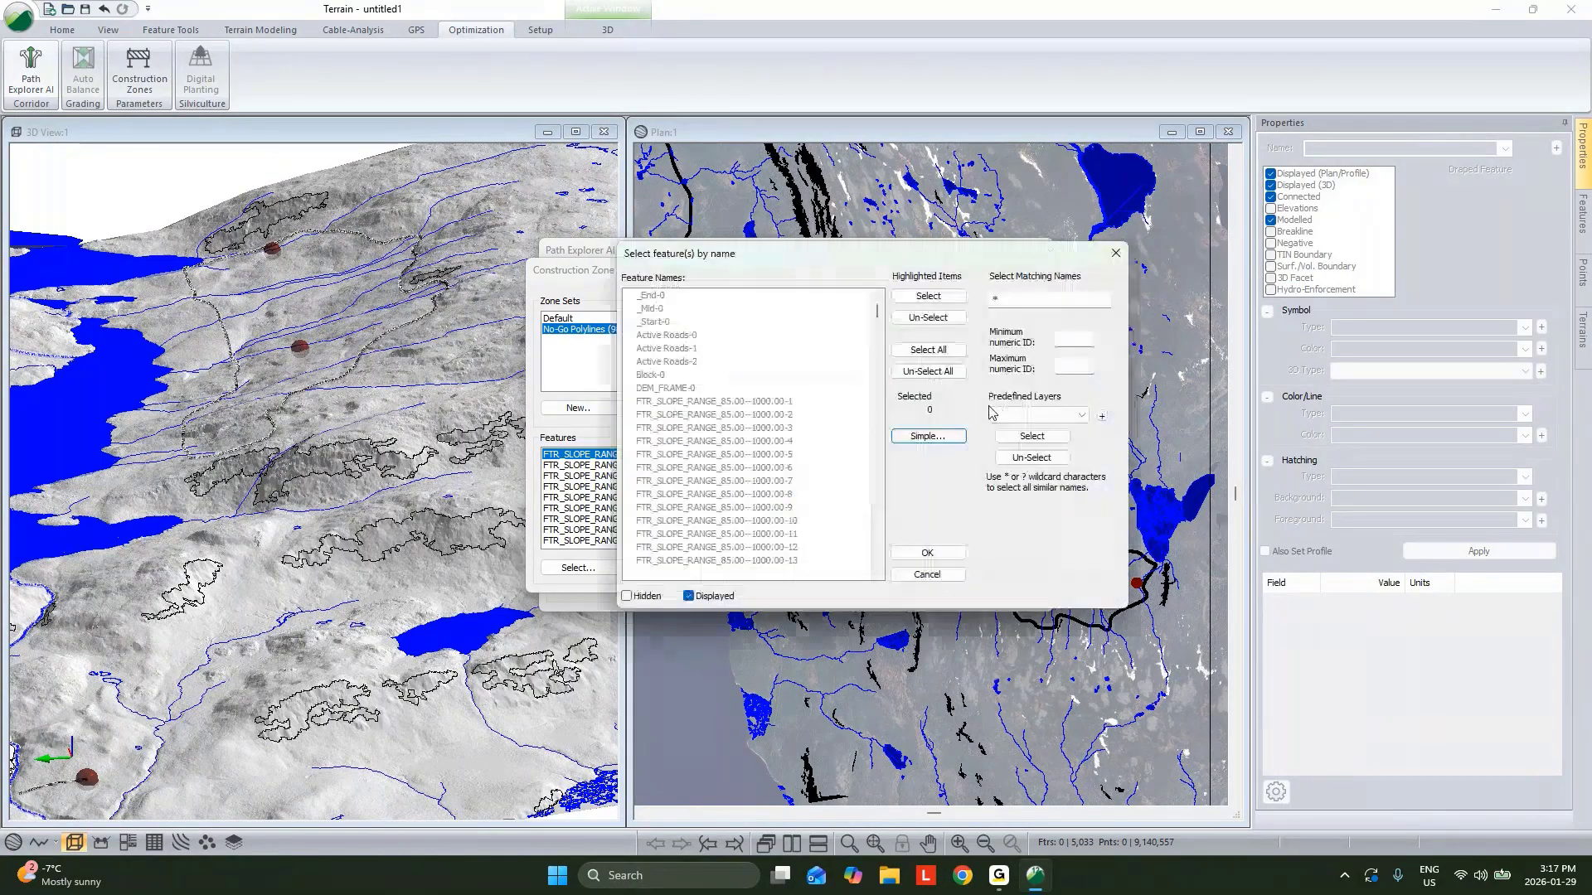
Assign the Streams Rivers Creeks layer to the polylines zone set and set its crossing cost to 4000 $.
left_click(1037, 415)
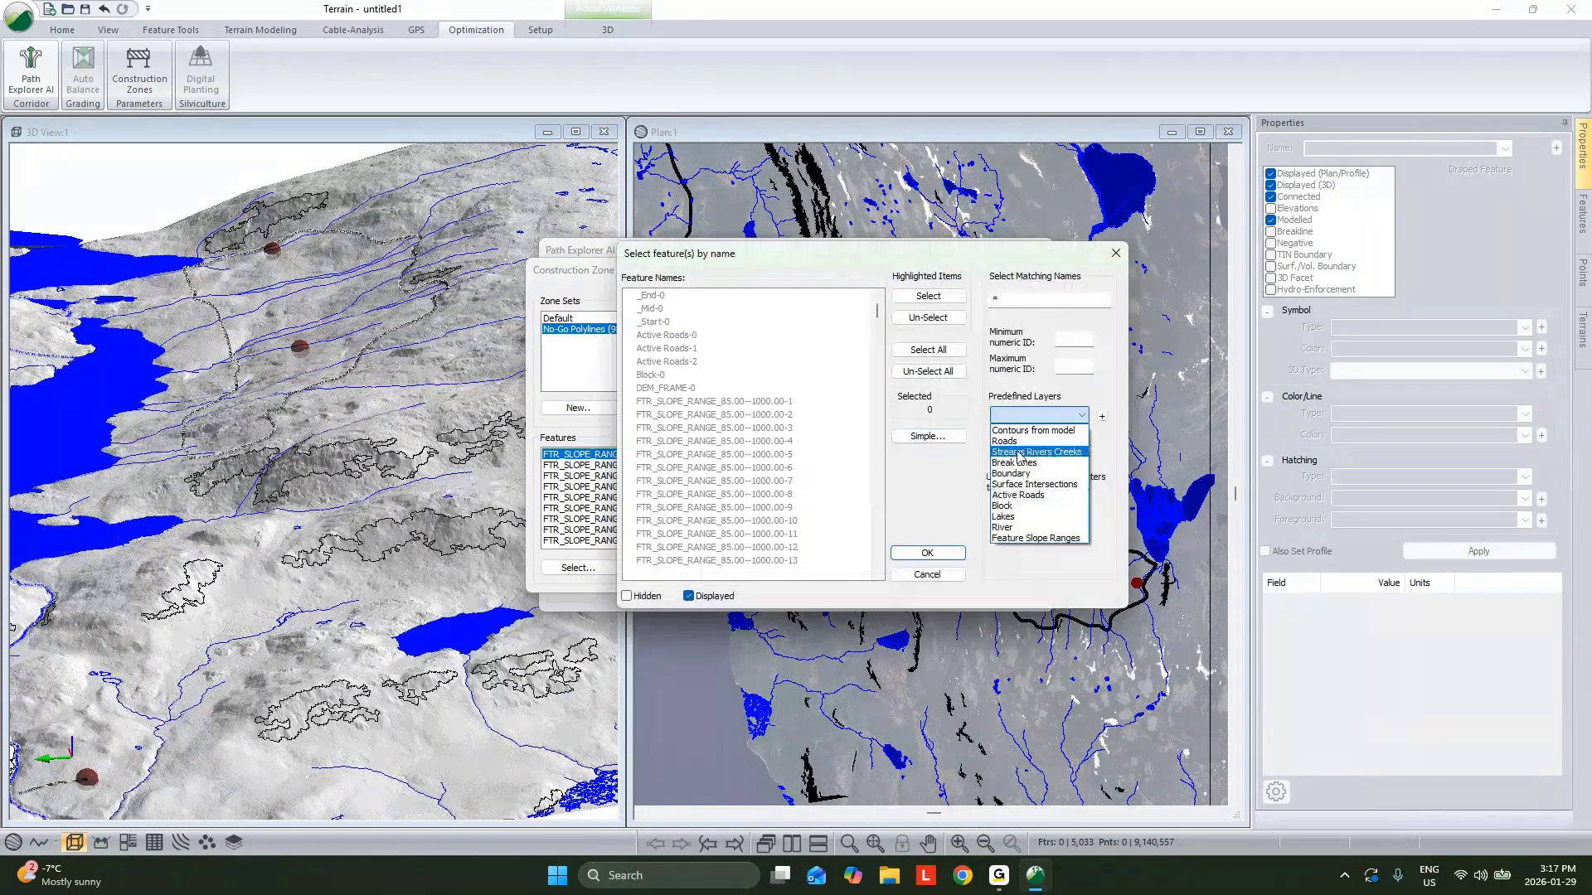
left_click(1019, 455)
left_click(929, 553)
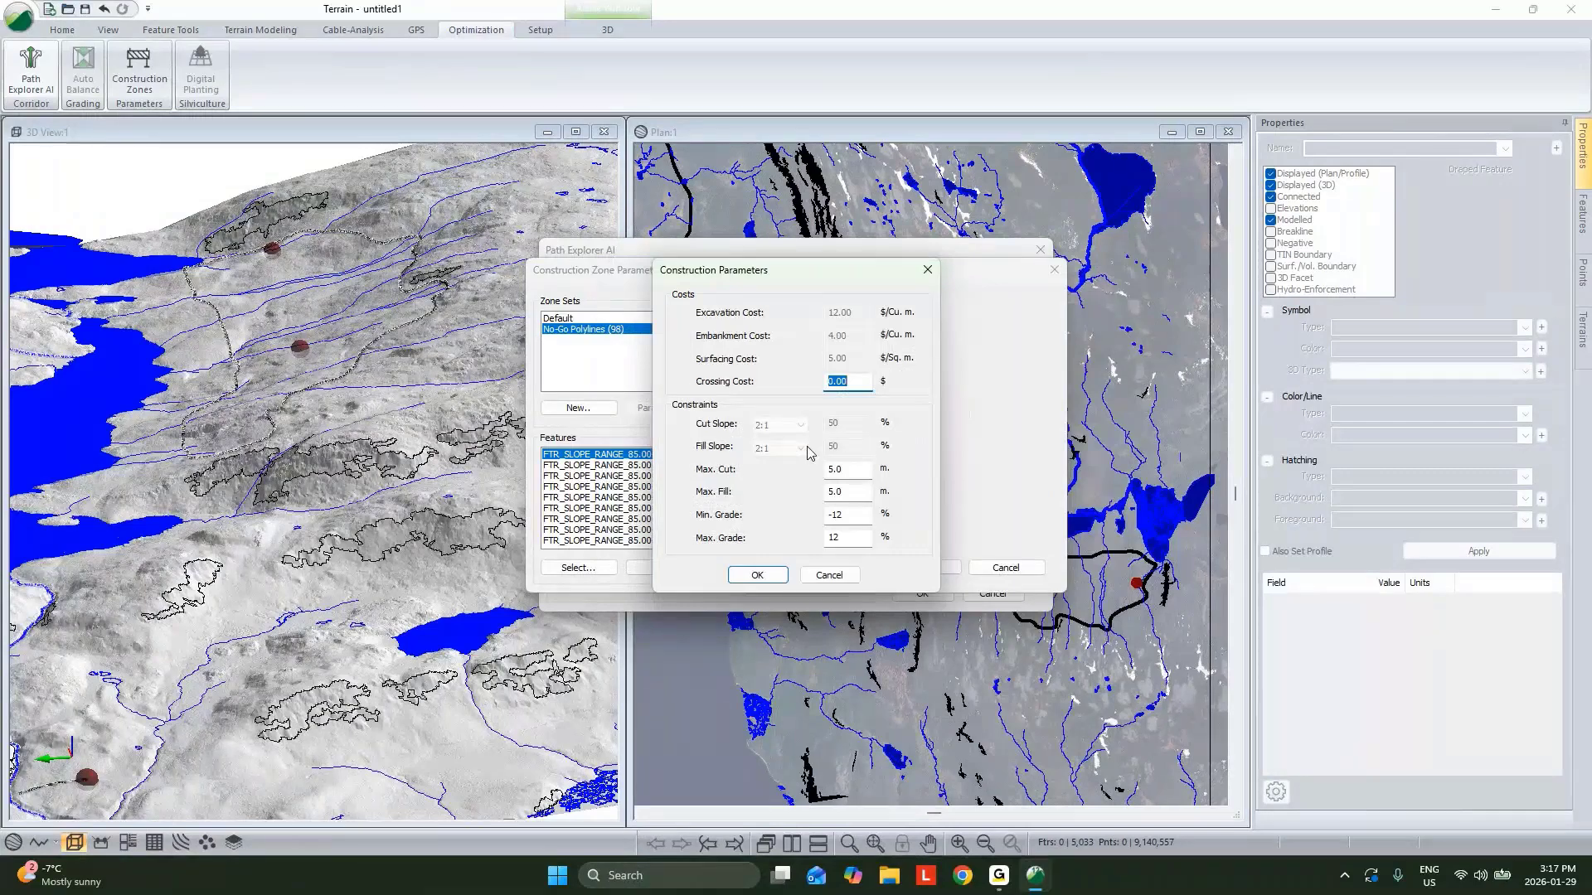
type("4000")
left_click(758, 575)
Confirm the construction zones and run Path Explorer AI to generate the paths.
left_click(943, 570)
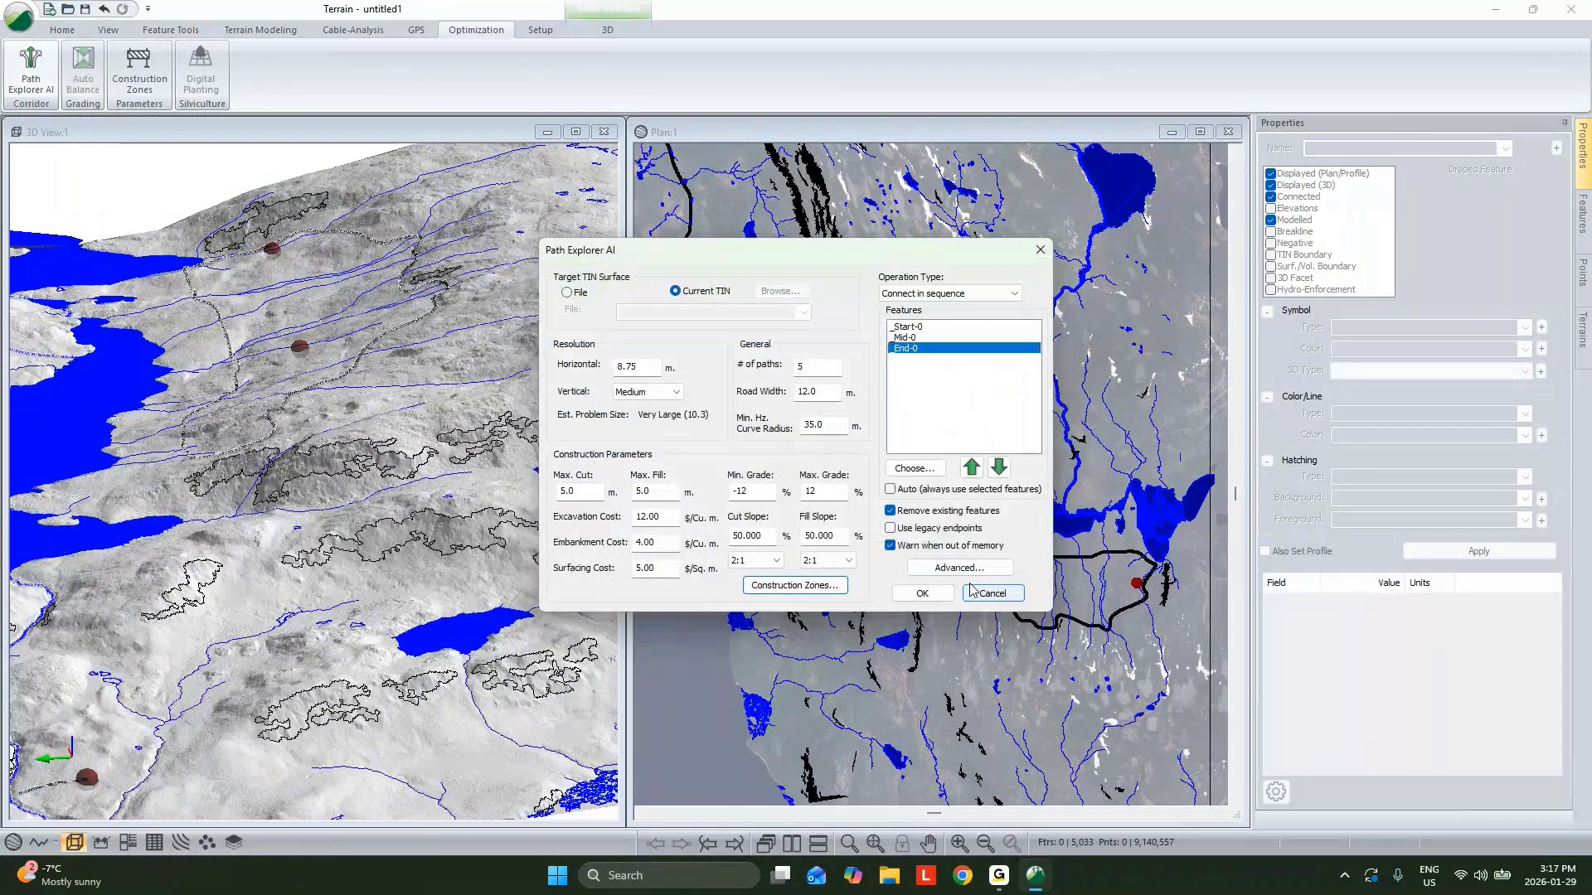
left_click(922, 594)
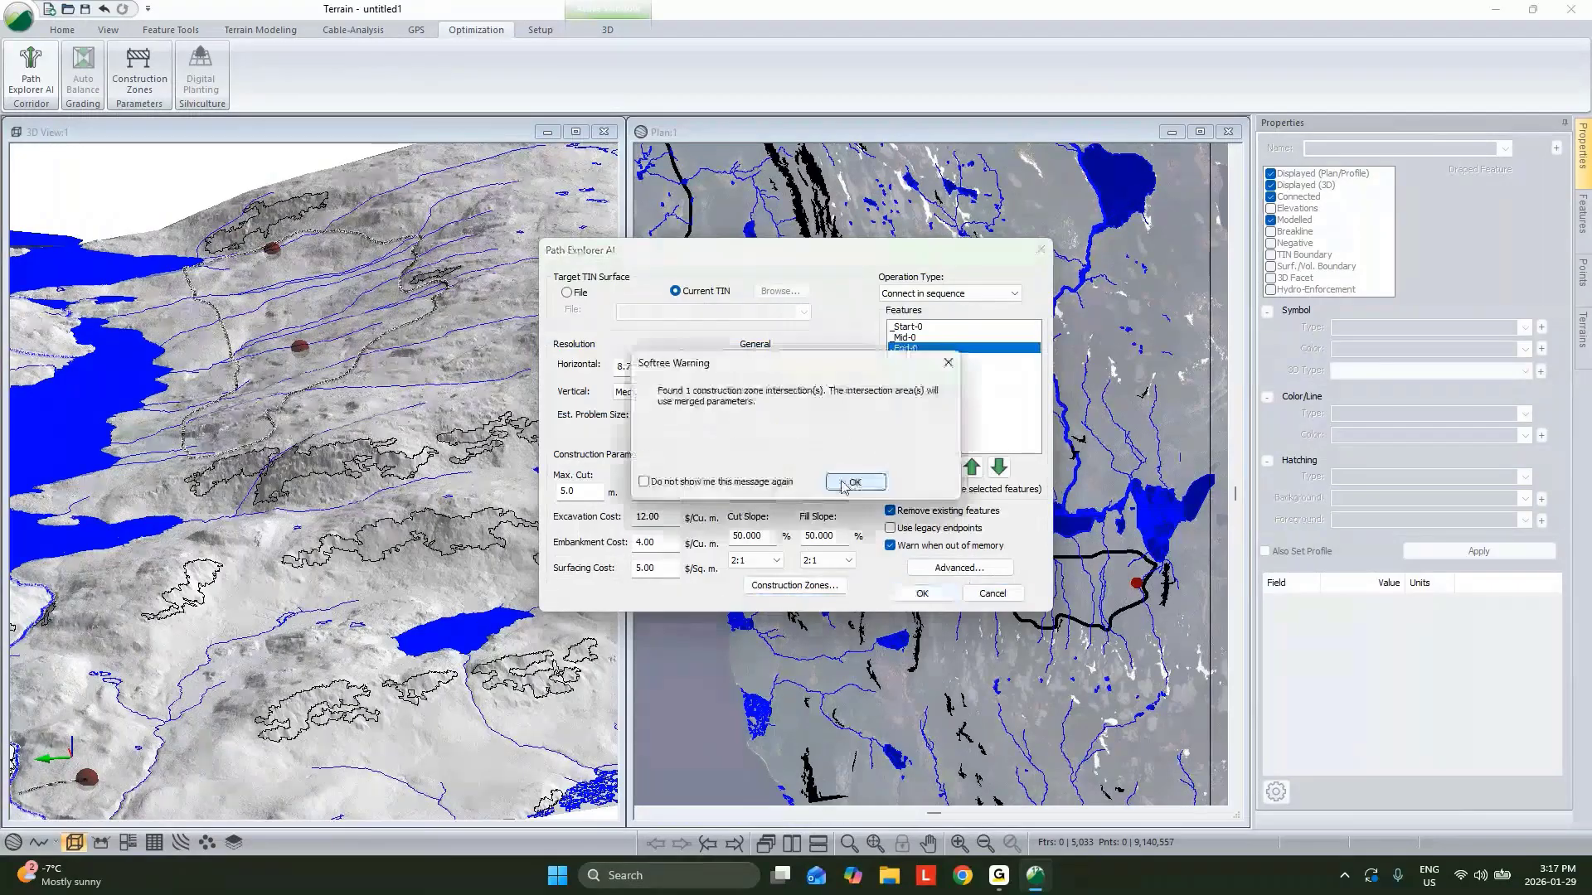
left_click(854, 482)
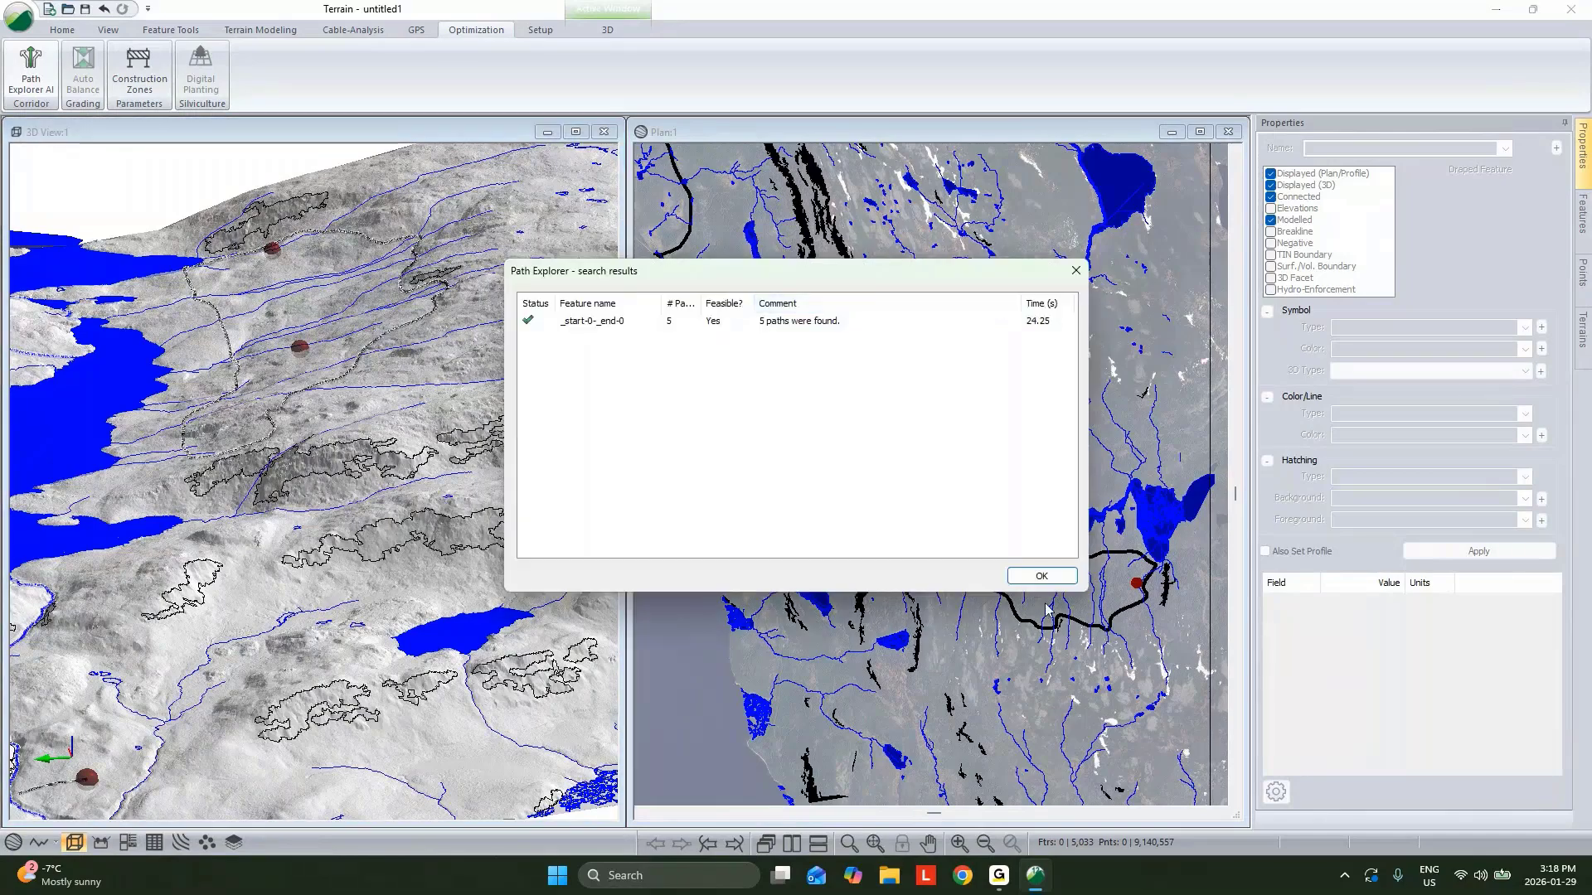
left_click(1042, 576)
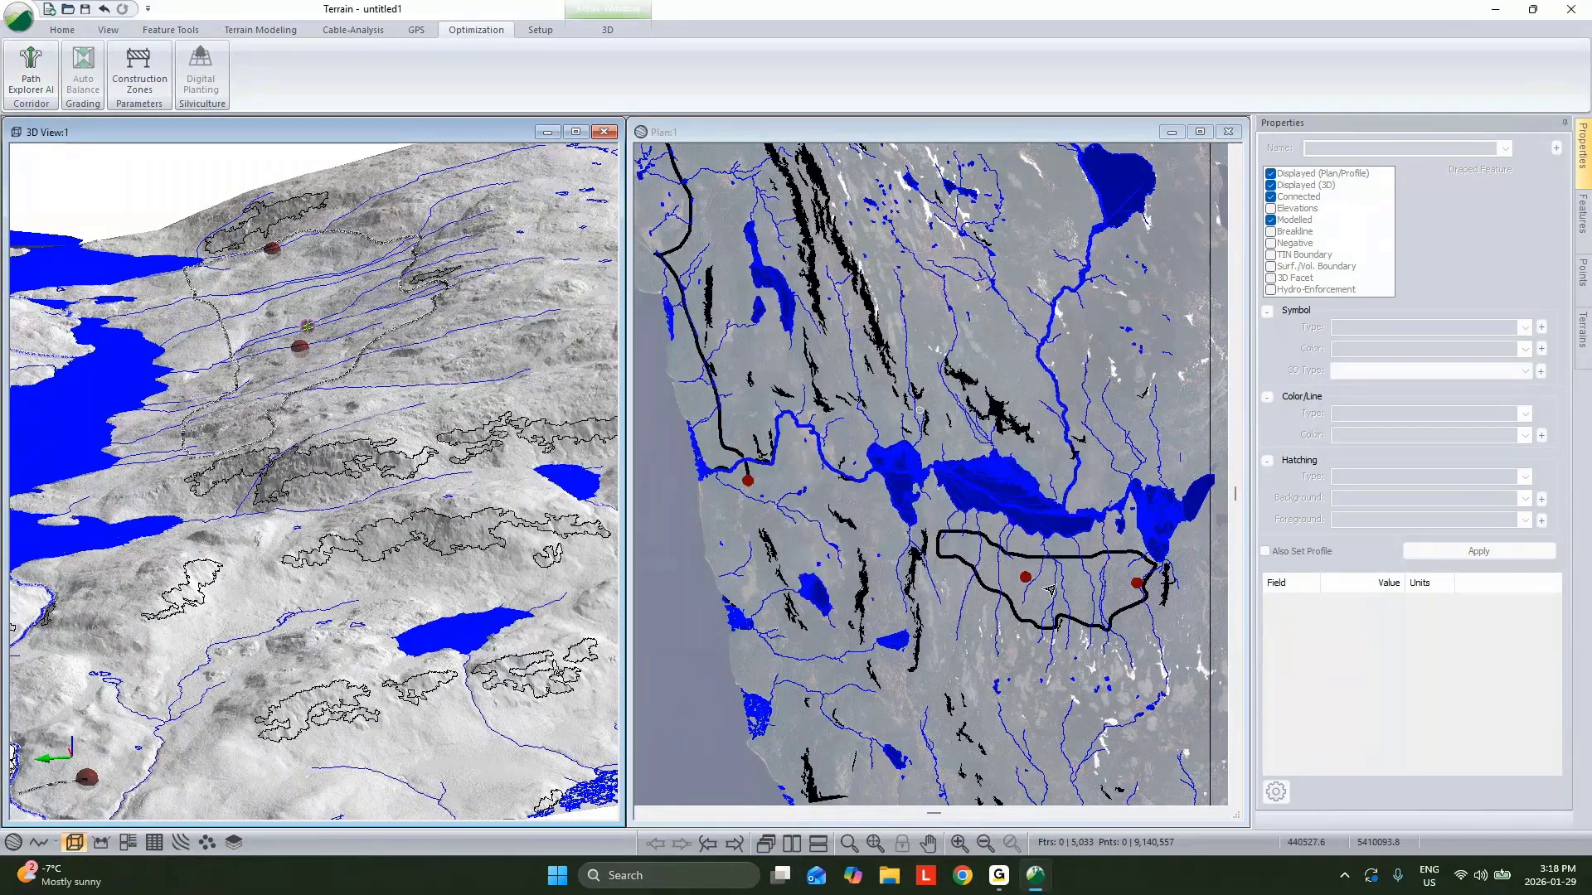
Orbit the 3D view to inspect the generated paths and select the XPATH_start-0-_end-0_552.28K_original path.
left_click_drag(289, 523, 328, 499)
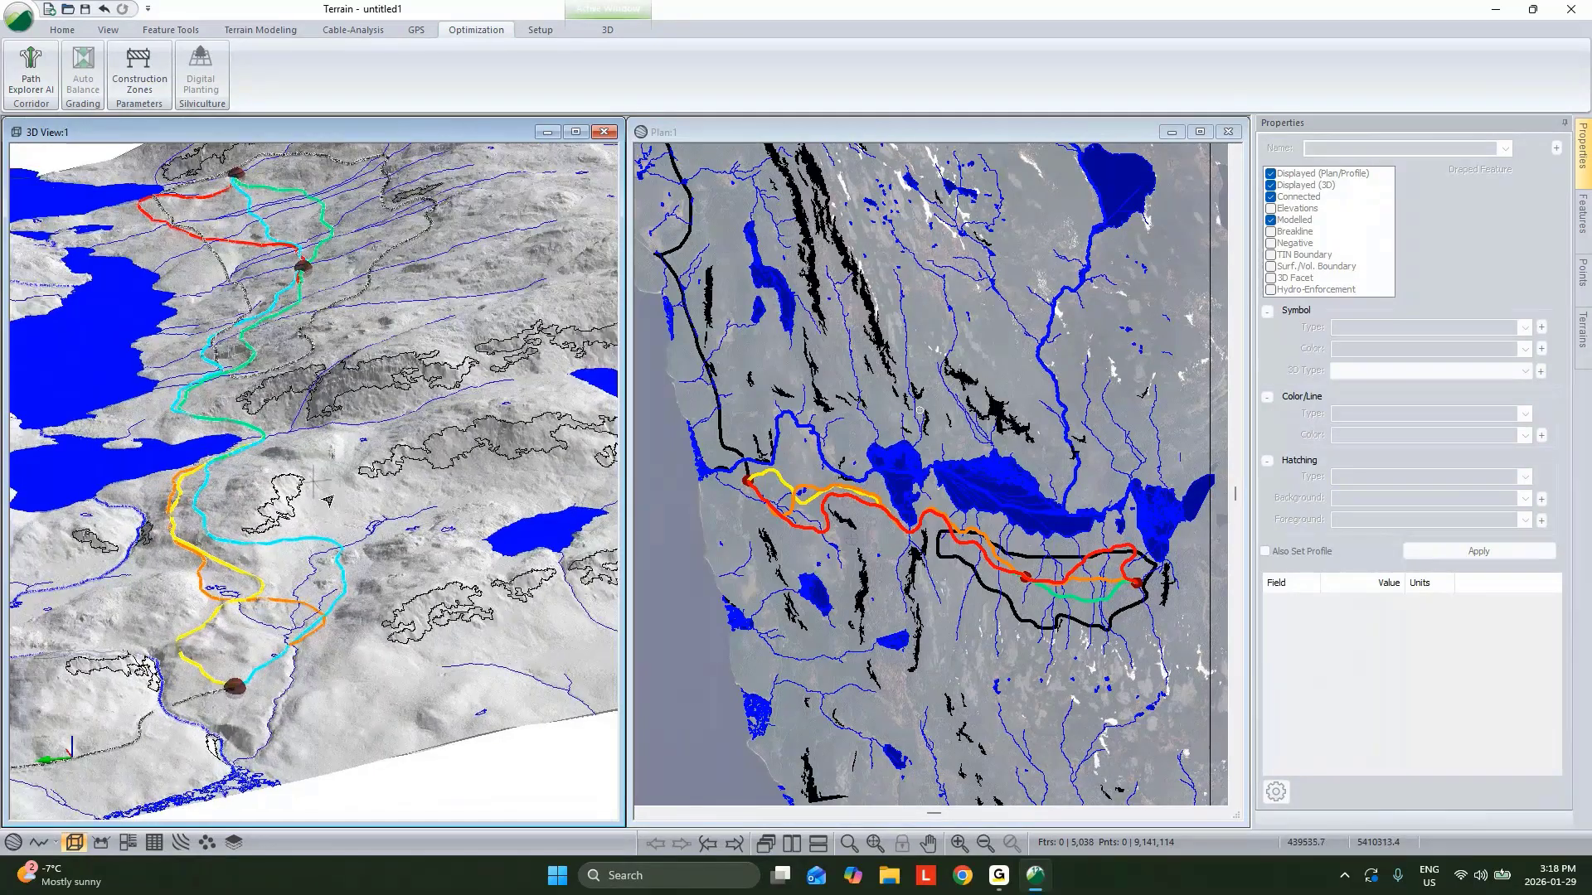
left_click(300, 541)
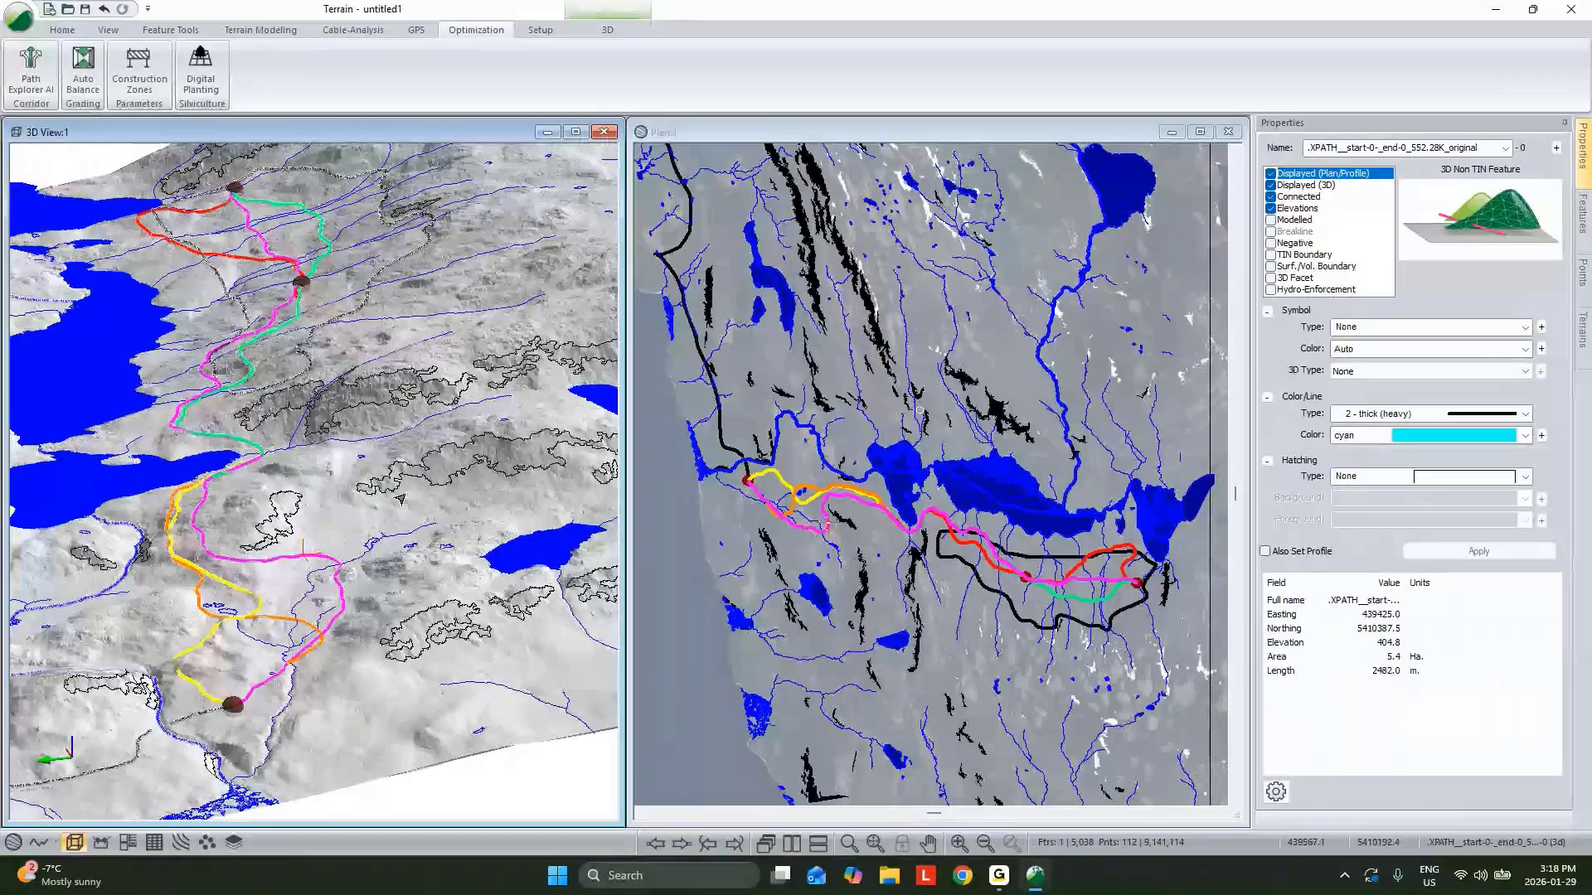
right_click_drag(400, 499, 456, 441)
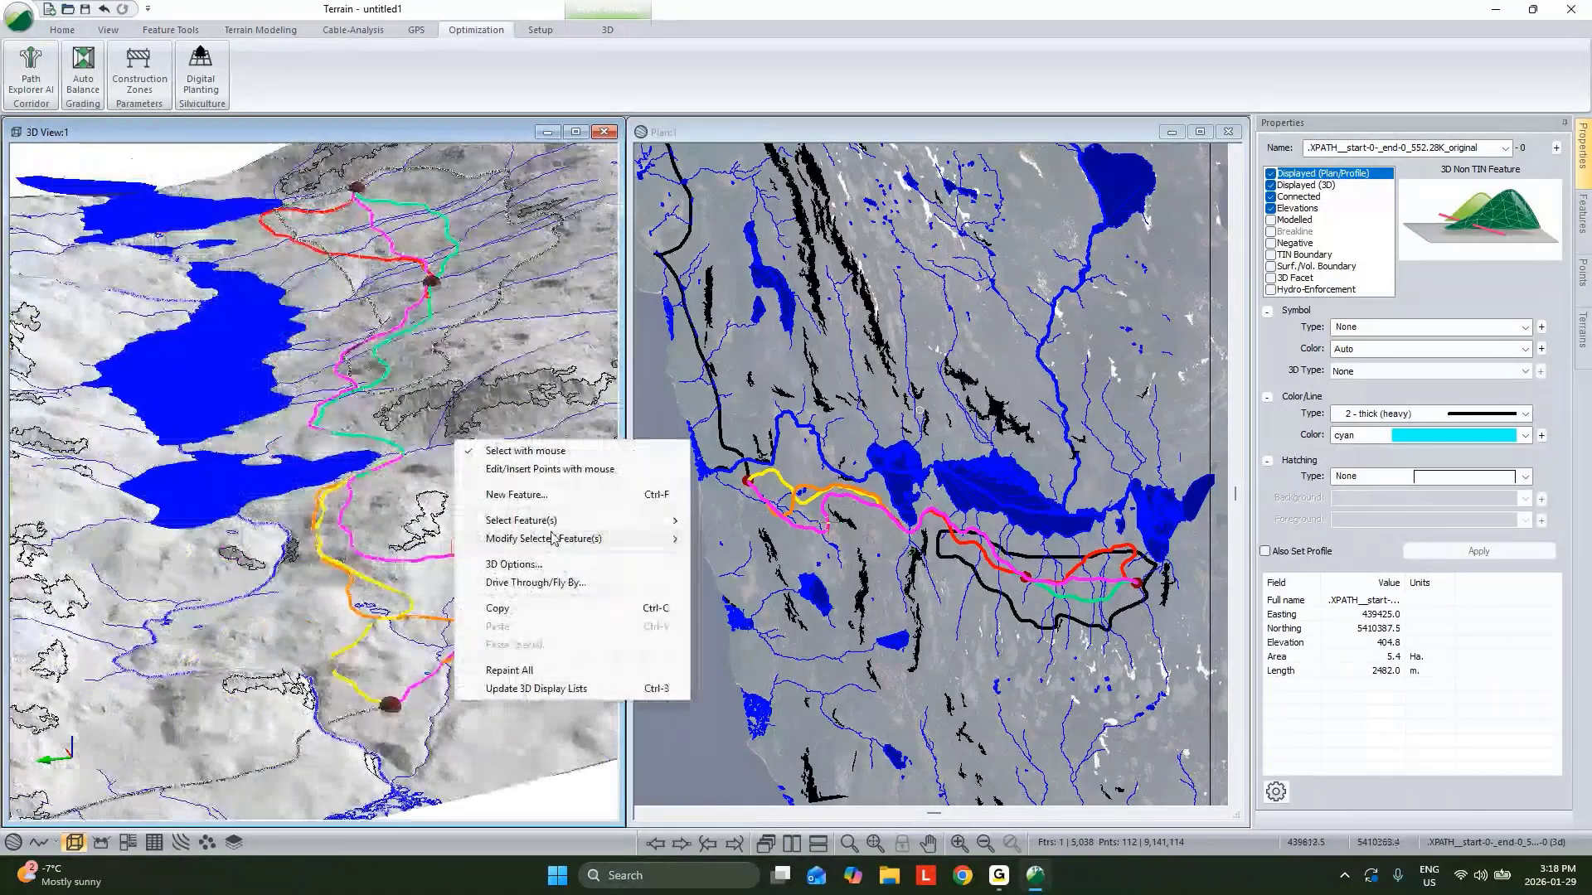
left_click(722, 522)
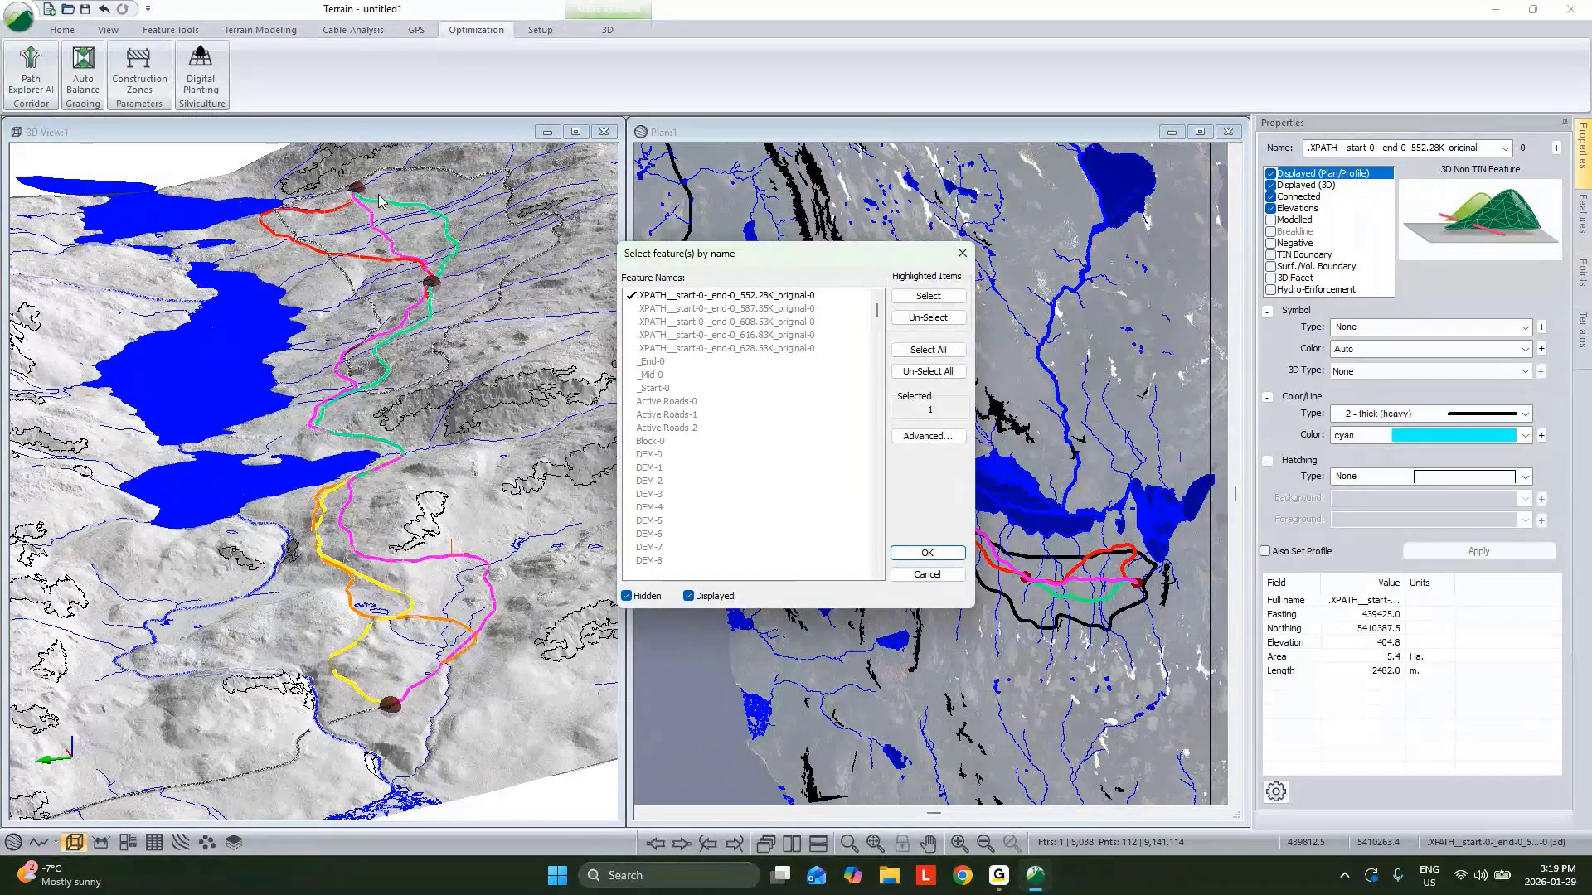
left_click(926, 552)
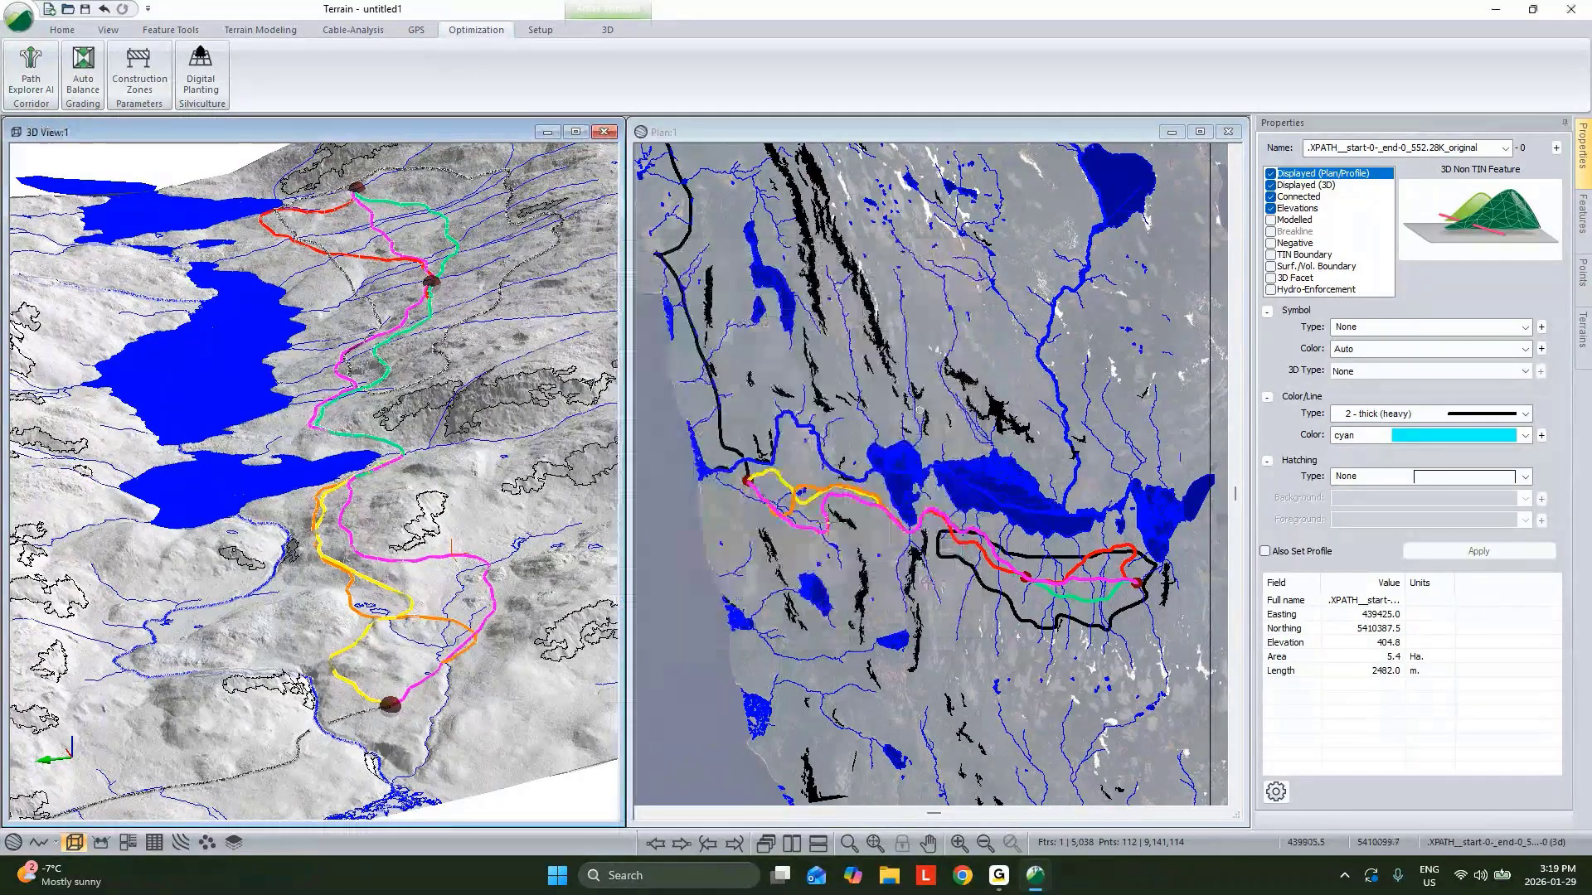
Save the terrain model as topo in the Forestry folder.
left_click(18, 17)
left_click(73, 167)
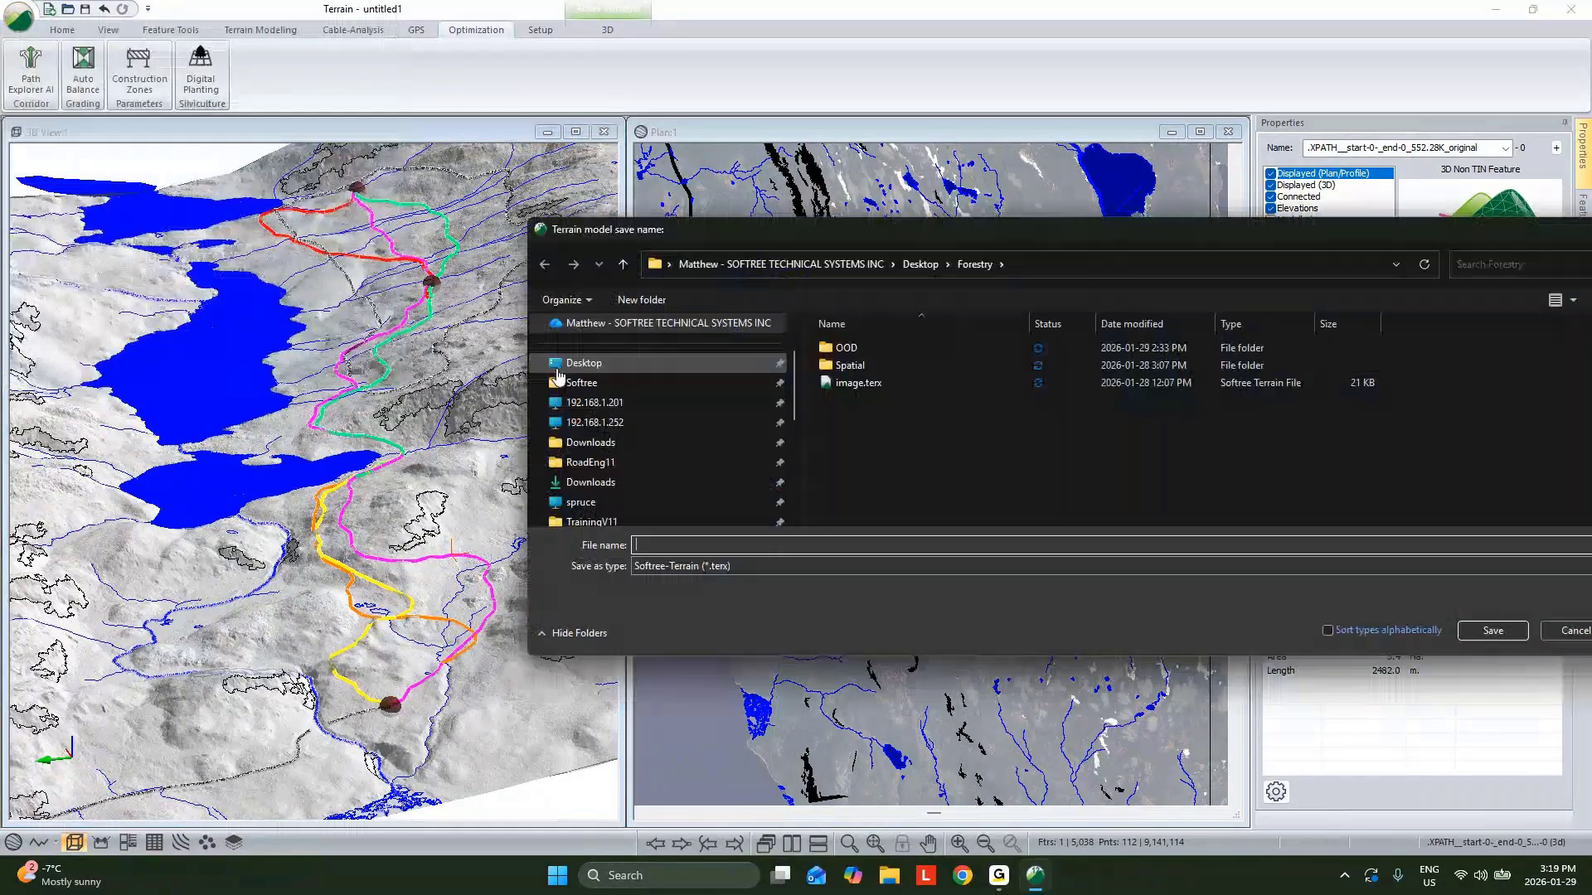
type("topo")
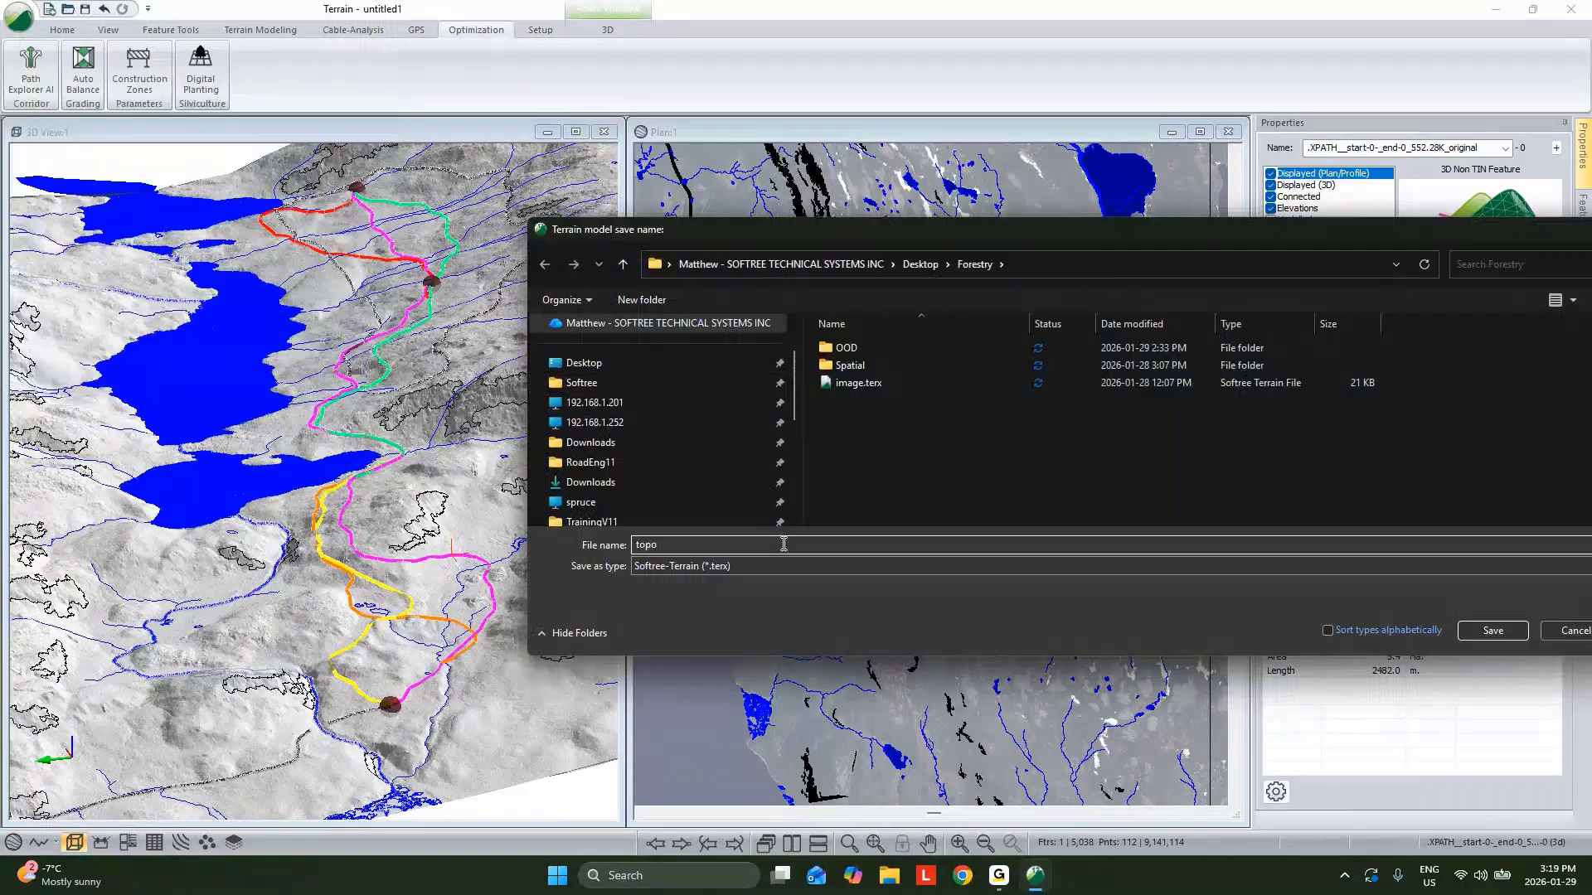
left_click(1491, 632)
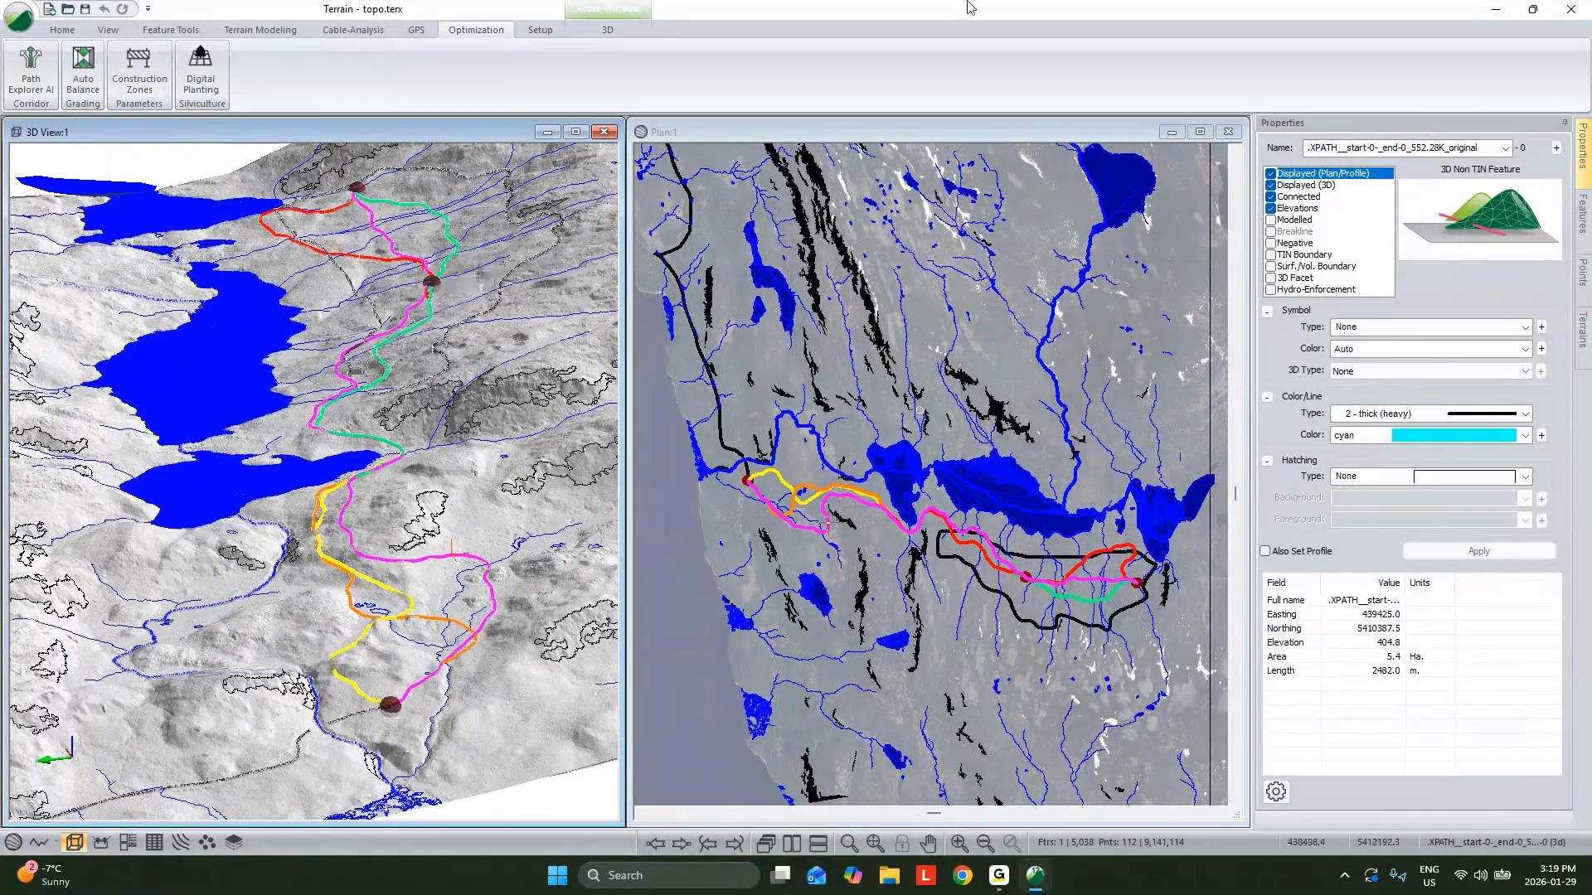
Minimize the terrain window and launch RoadEng Location from the desktop.
left_click(1493, 12)
left_click(1492, 12)
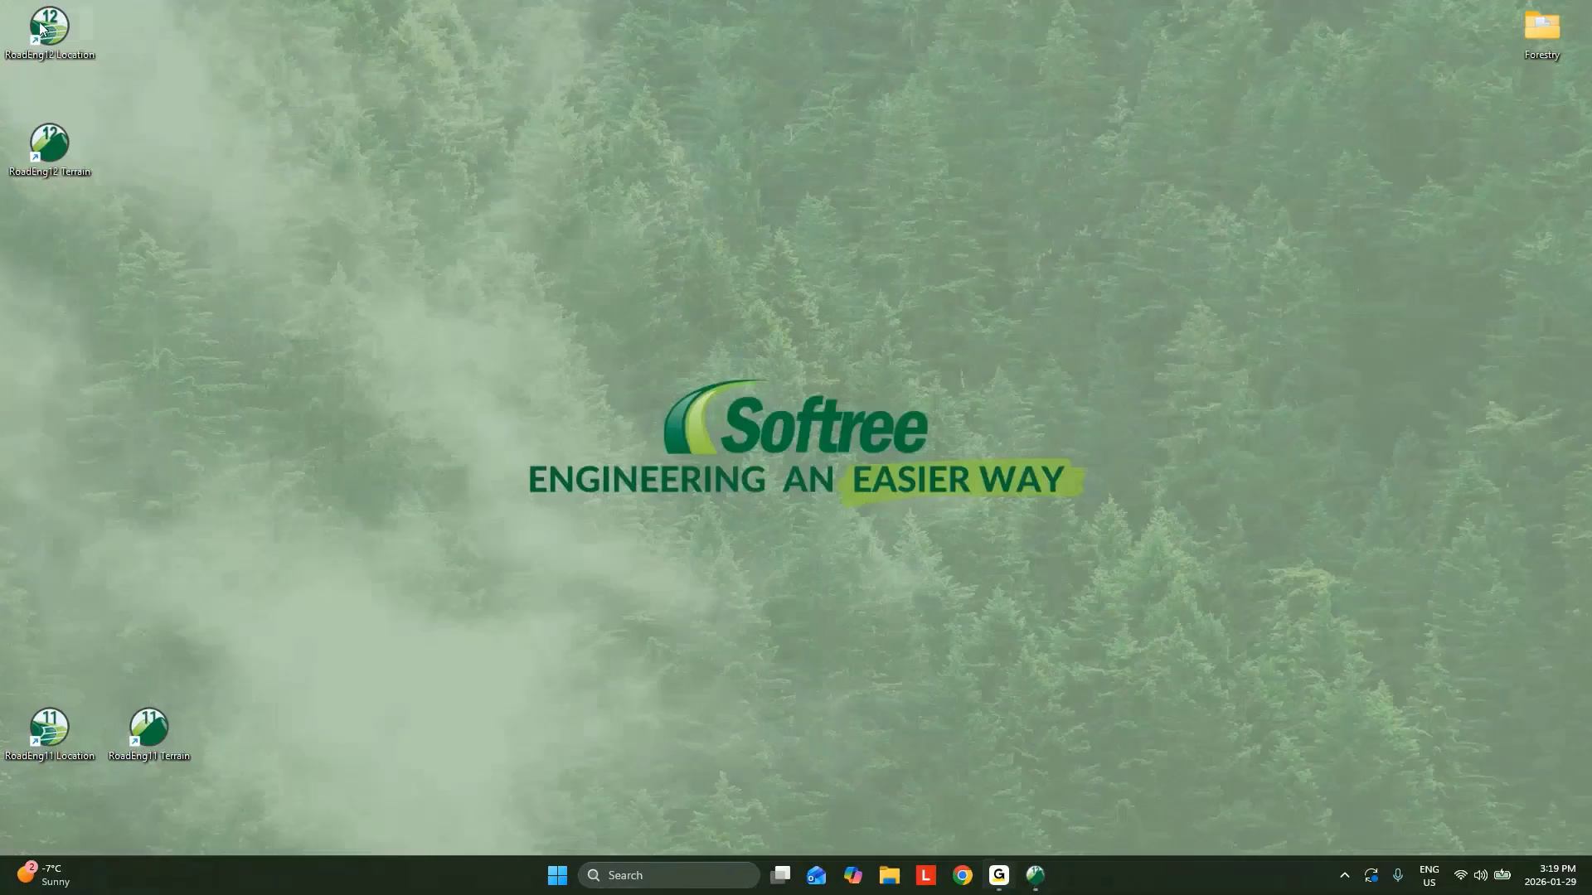
double_click(41, 29)
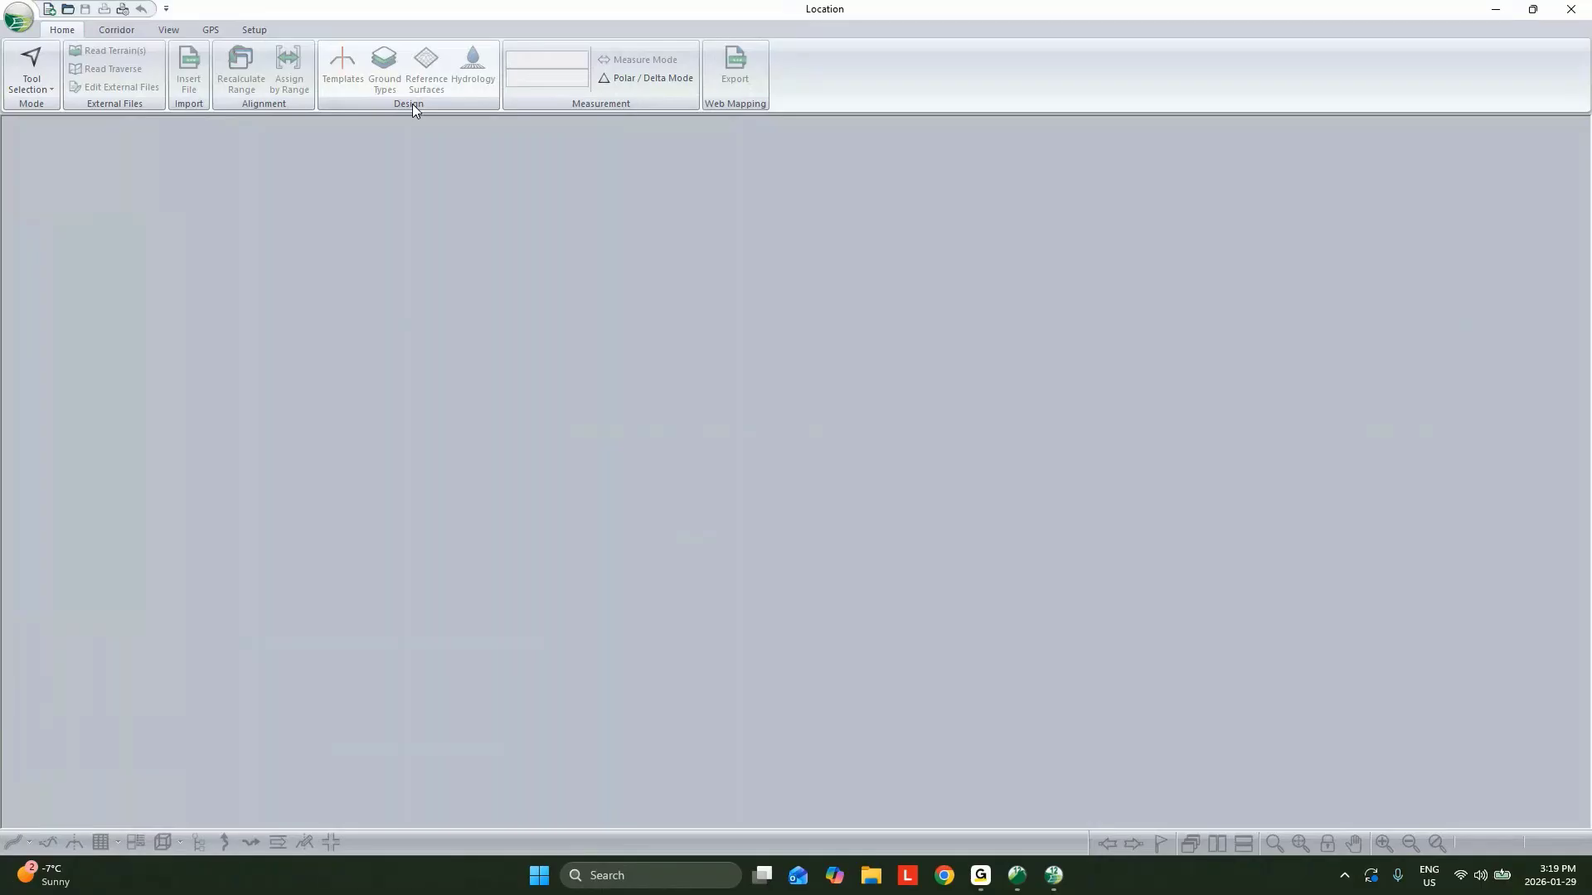
Open a new design based on topo.terx from the Forestry folder.
left_click(18, 19)
left_click(48, 72)
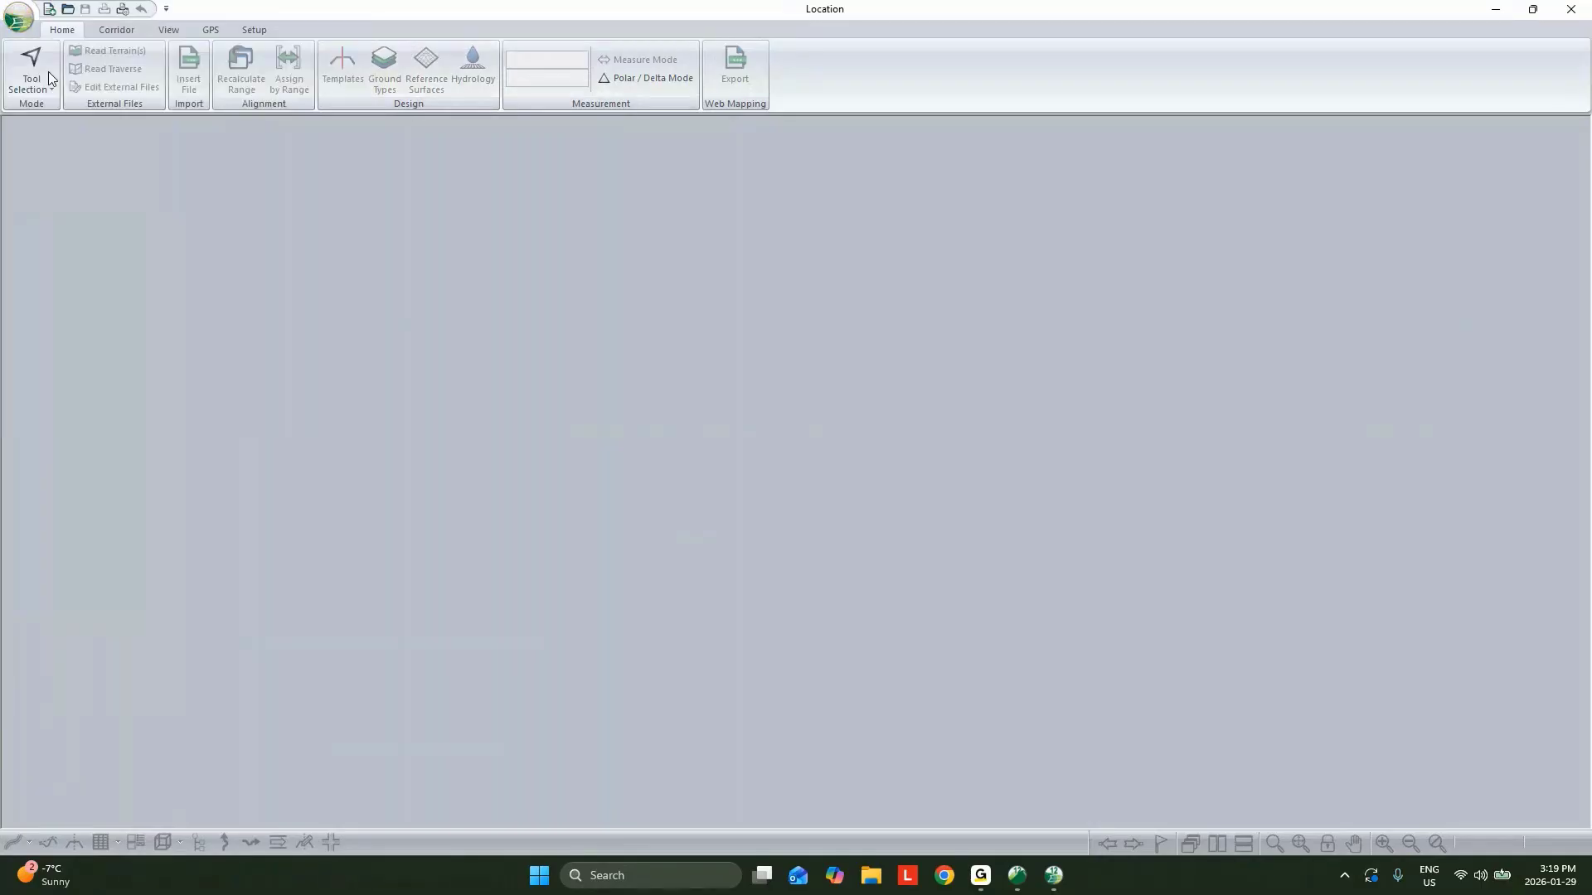
left_click(867, 370)
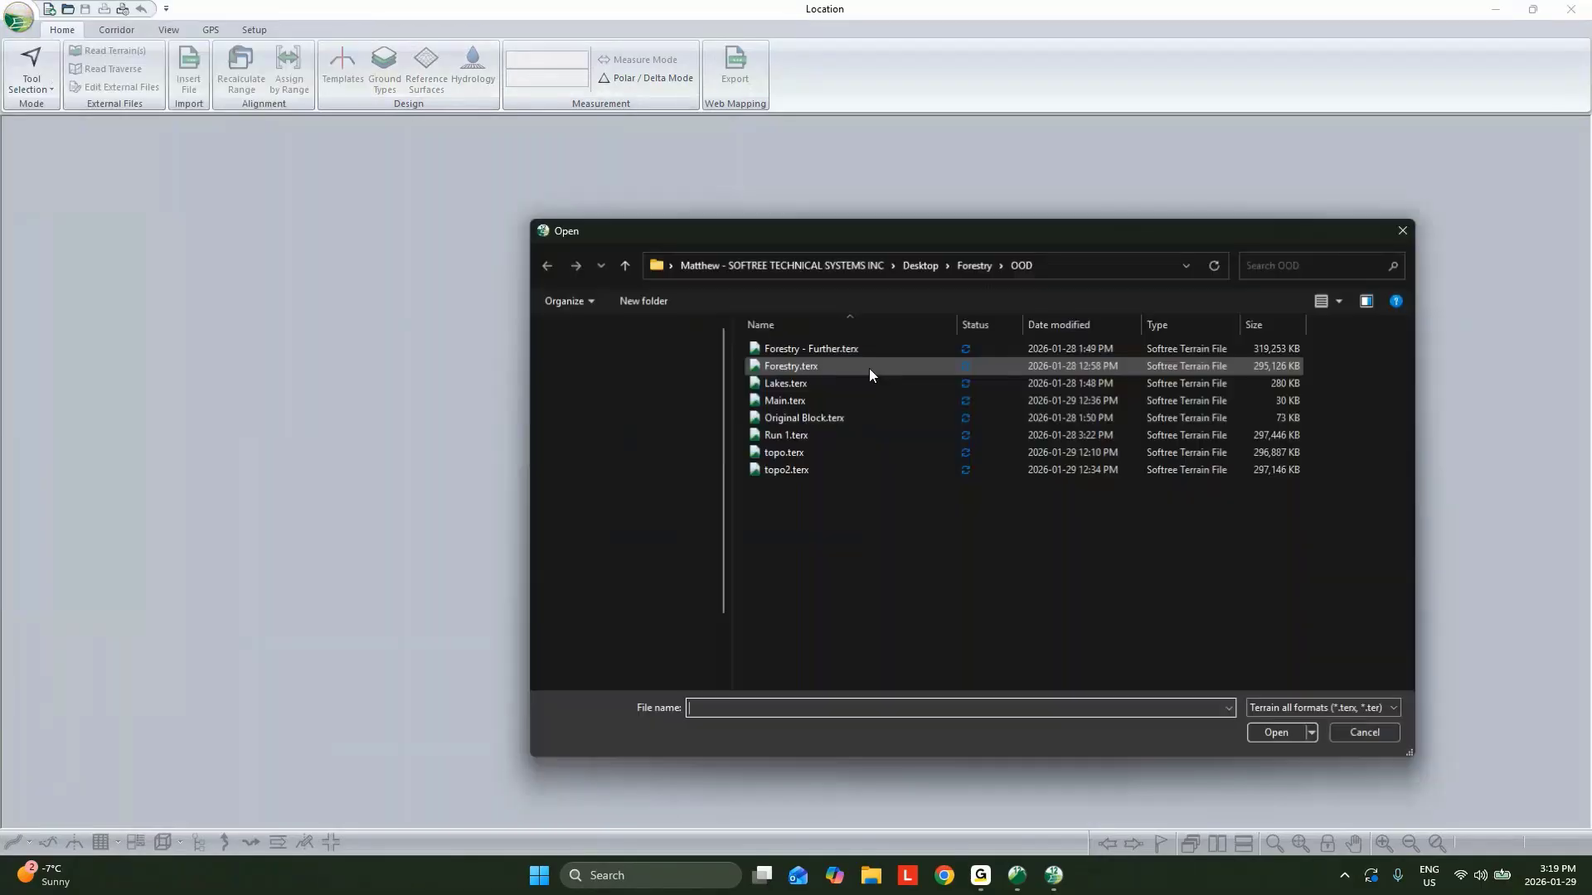
left_click(974, 265)
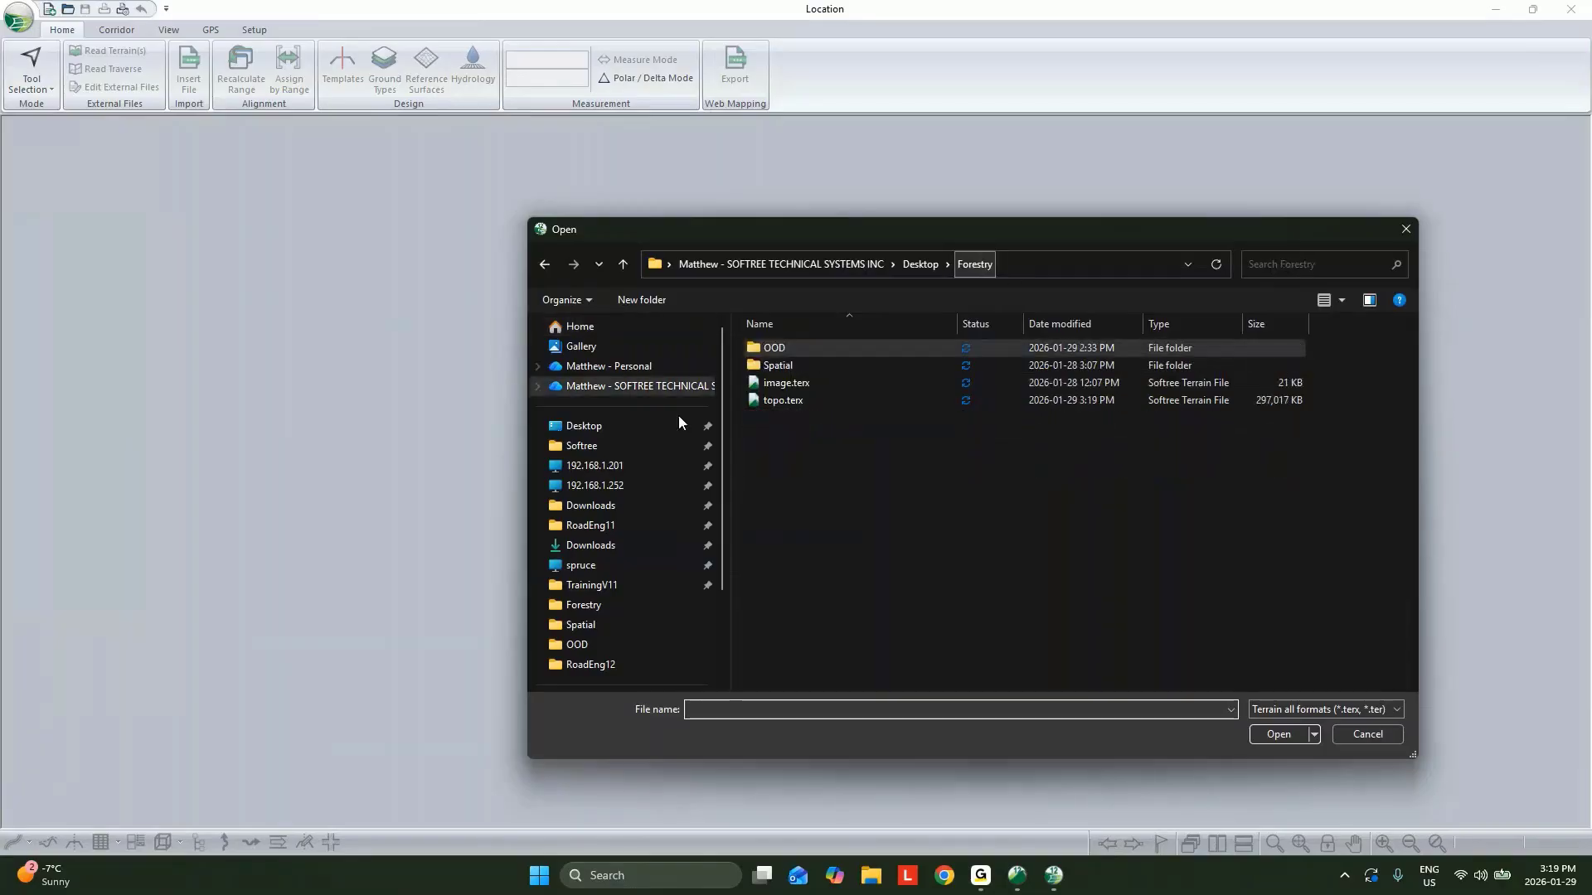
double_click(793, 400)
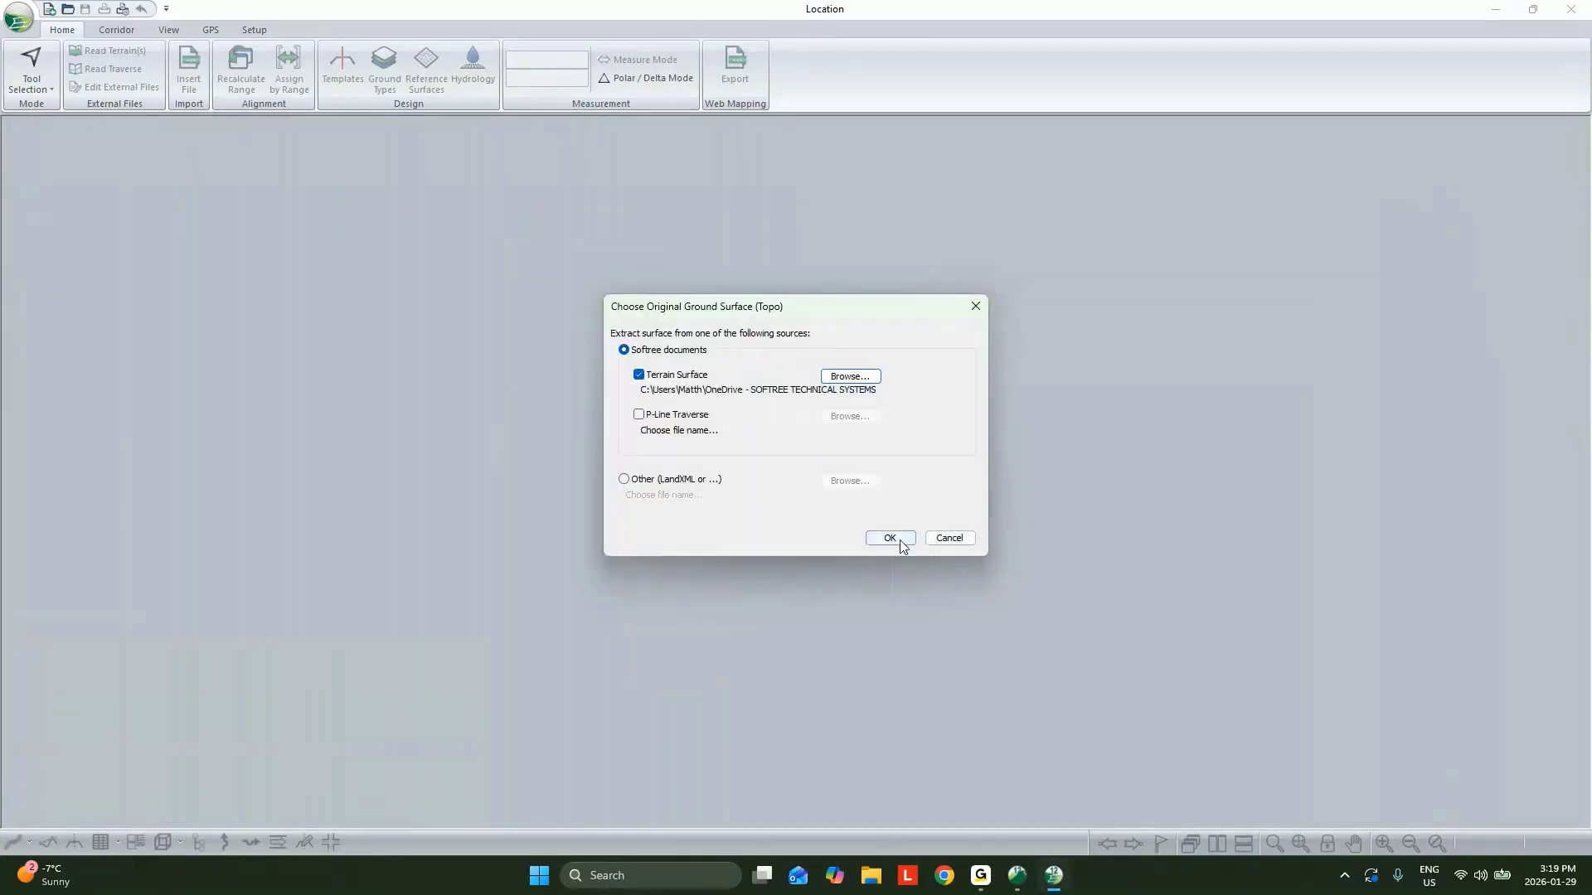
Accept the terrain surface as original ground and the XPATH path as the initial alignment.
left_click(897, 537)
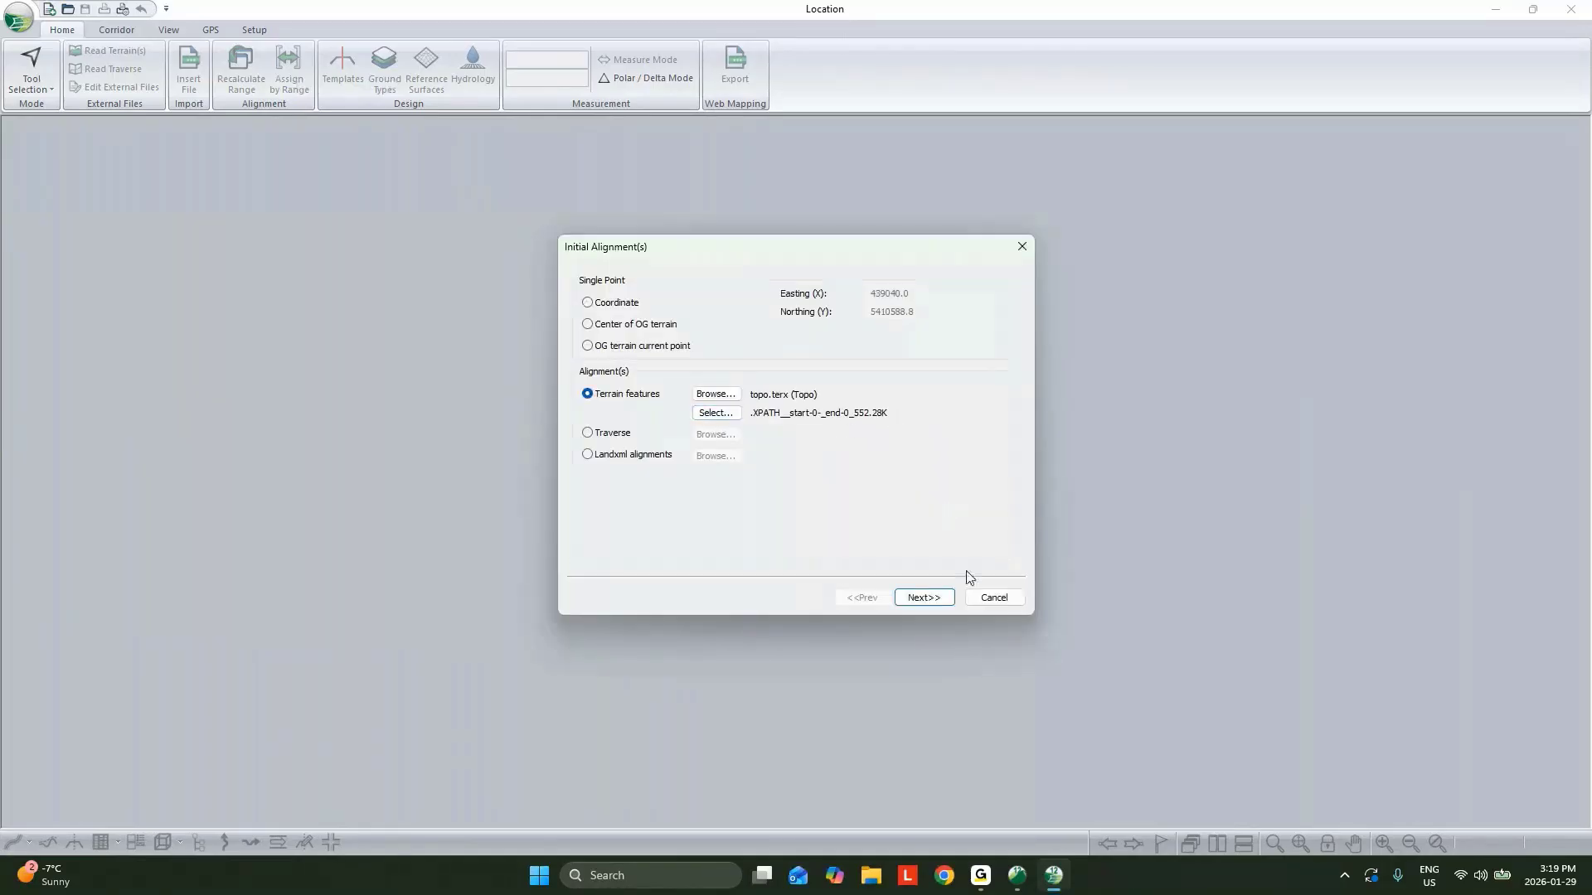
left_click(911, 598)
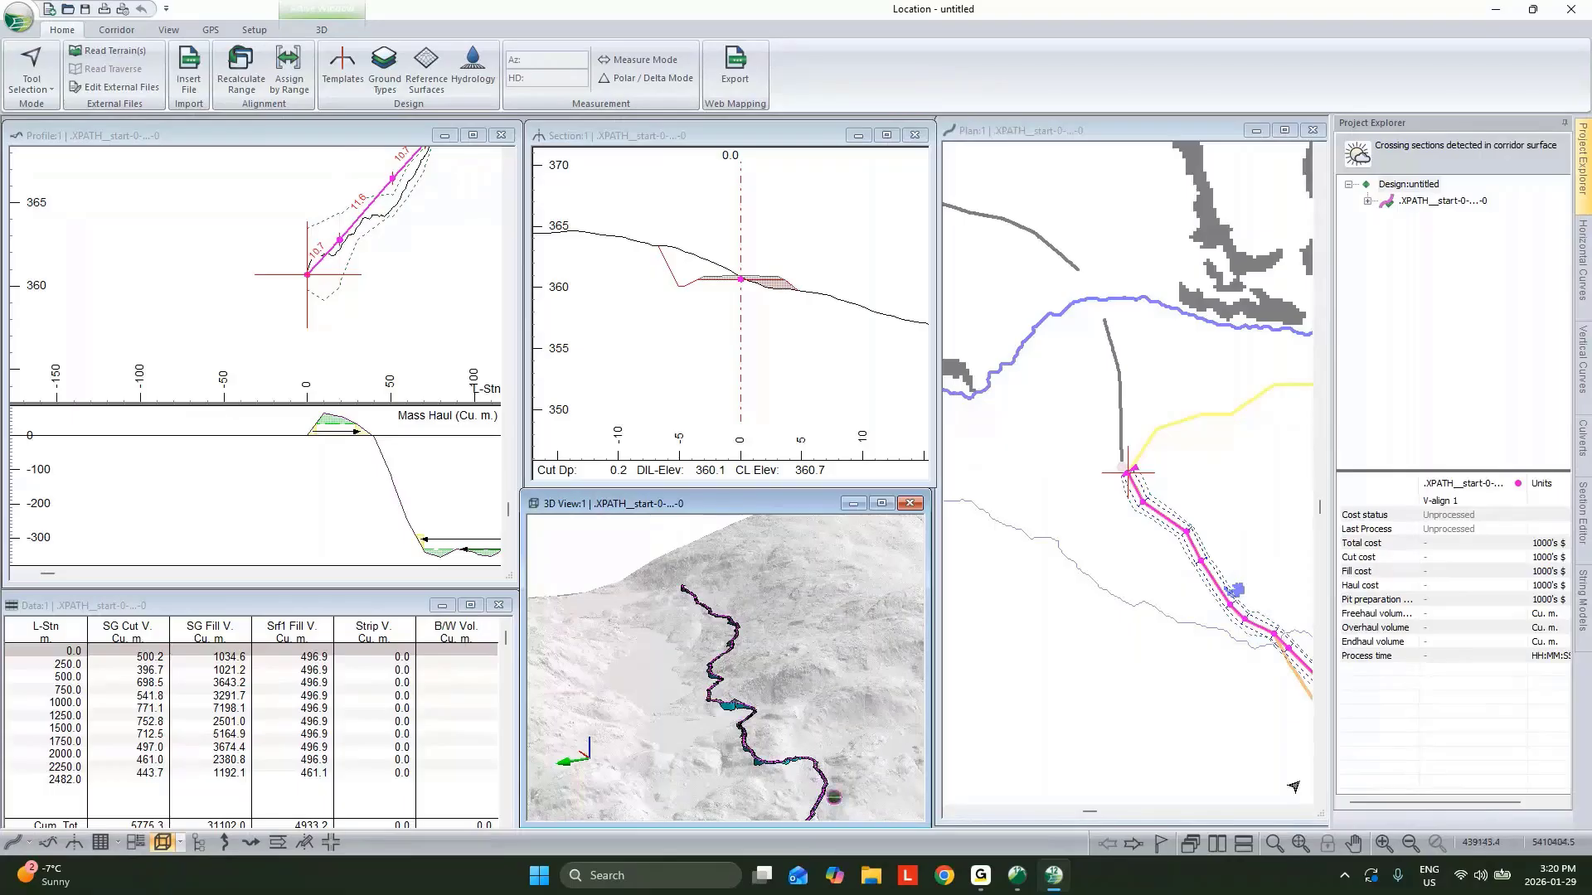
Add image.terx from the Forestry folder as a background display file in the plan window.
scroll(1276, 750, "down", 2)
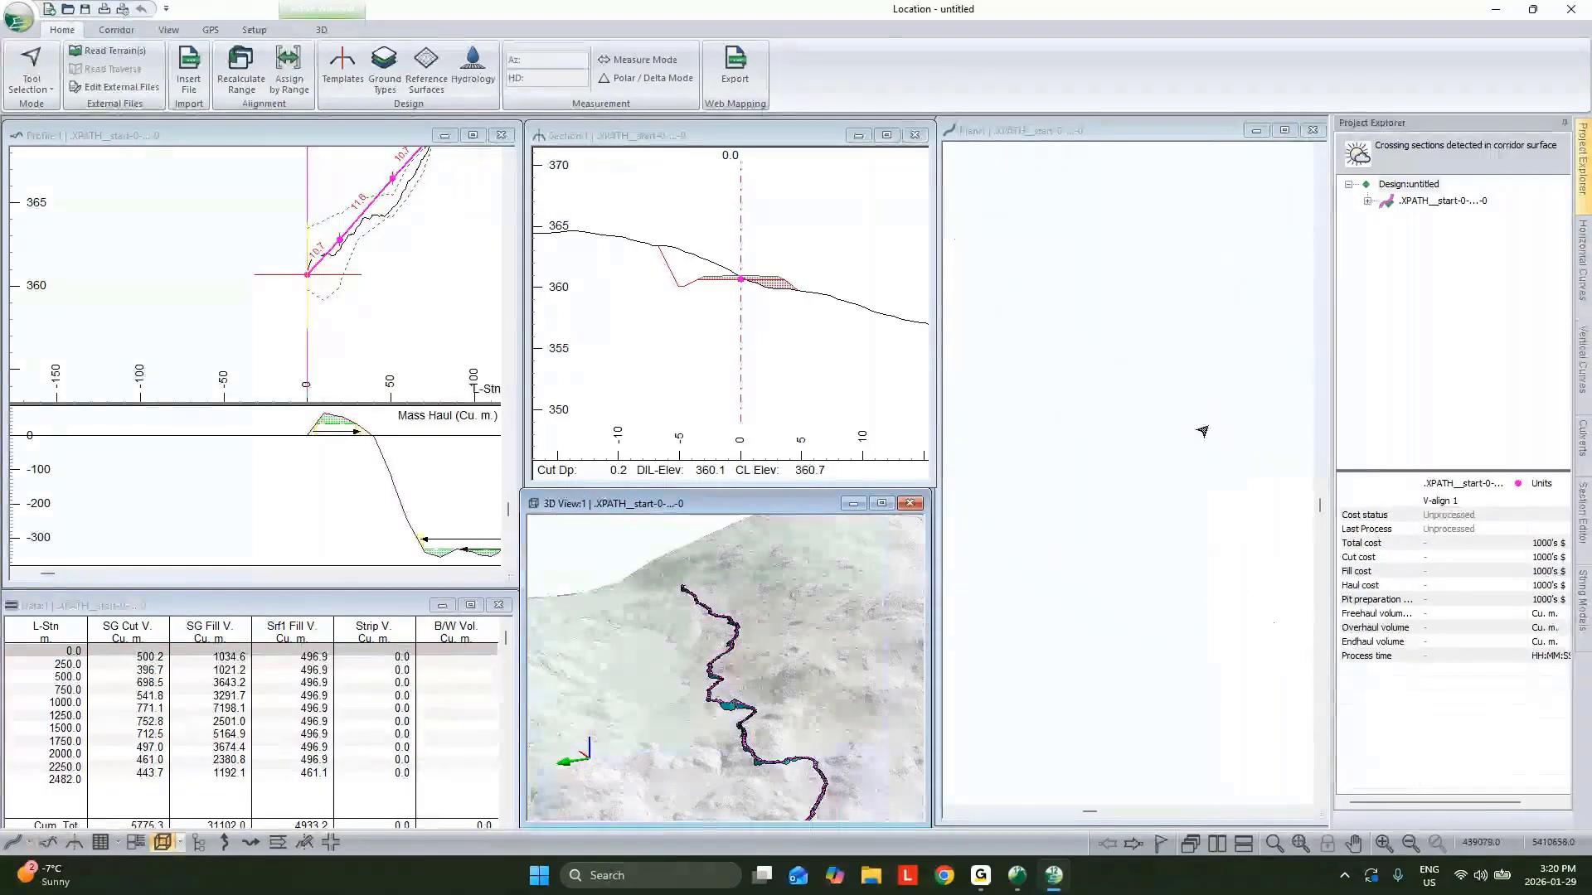
left_click(1081, 358)
right_click(1126, 353)
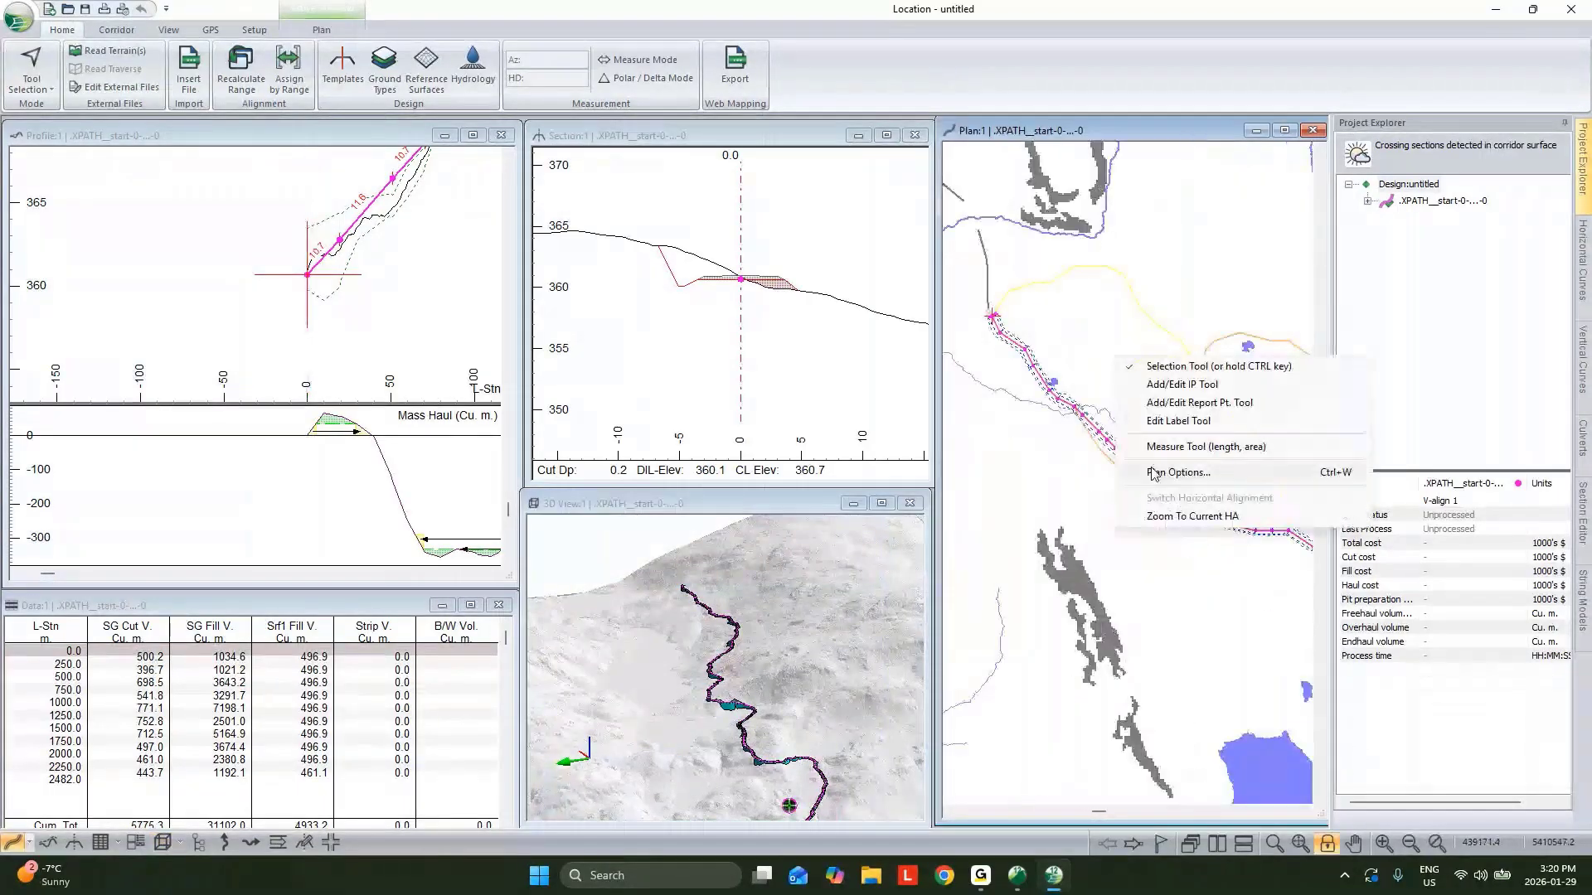
left_click(1155, 472)
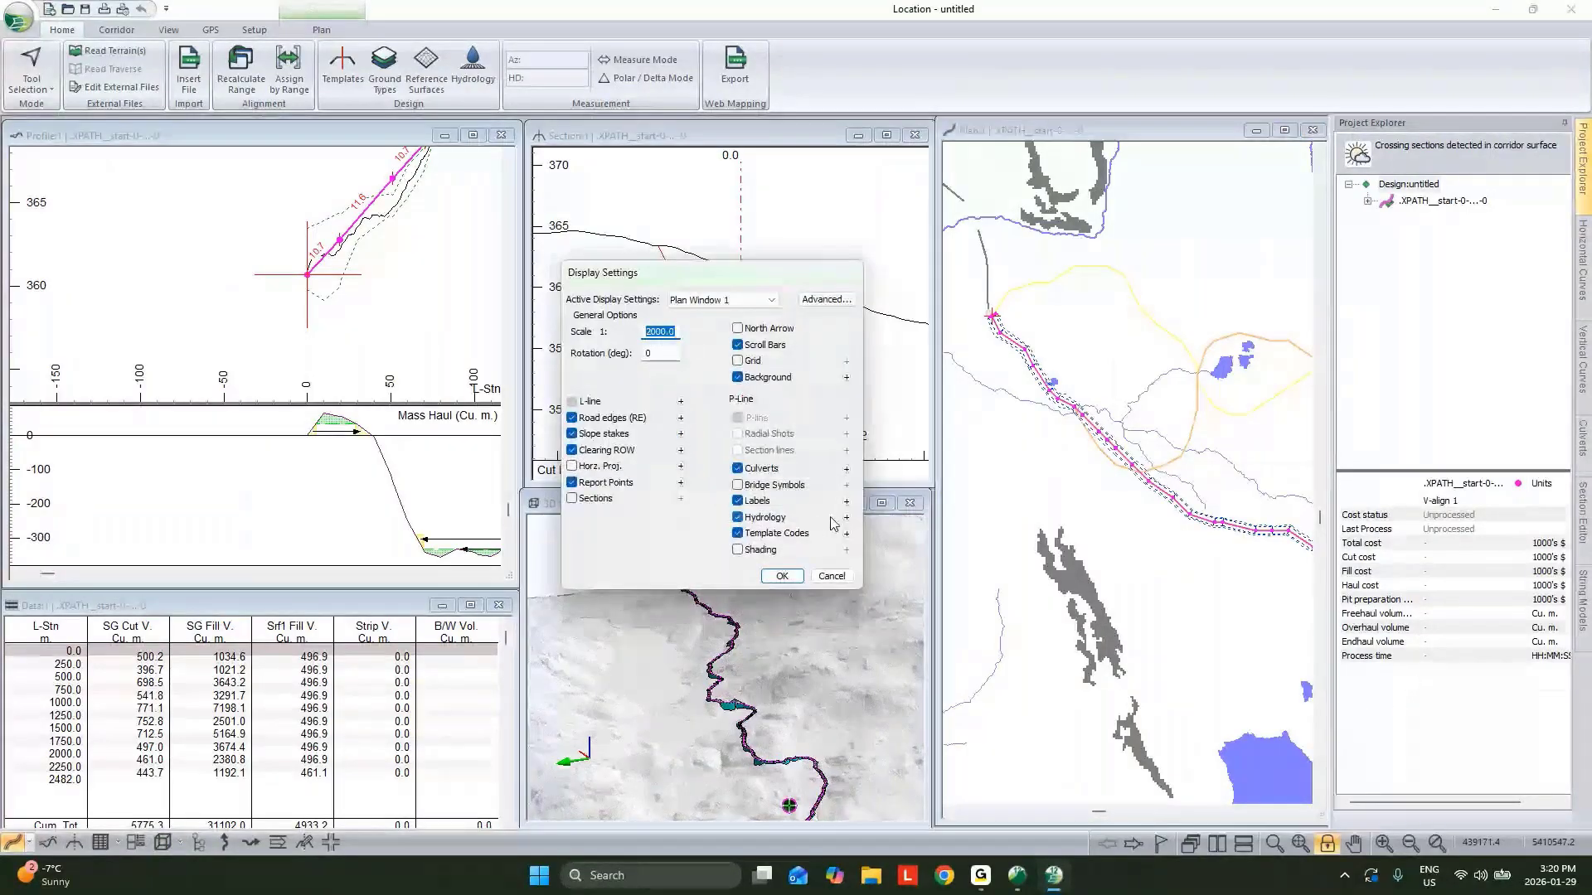
left_click(846, 377)
left_click(852, 355)
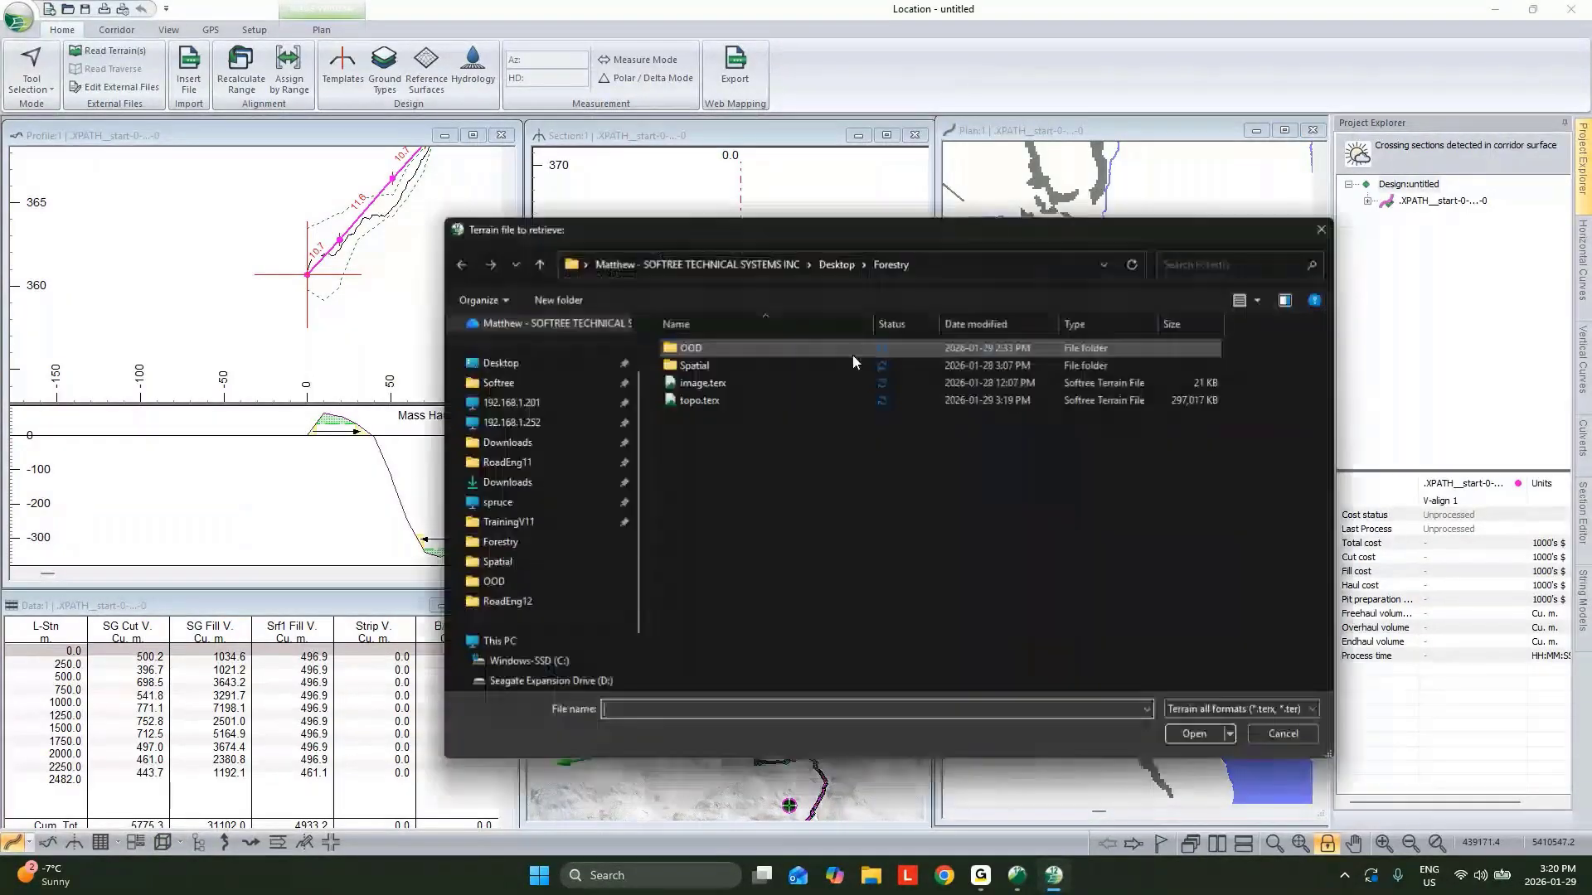
left_click(723, 384)
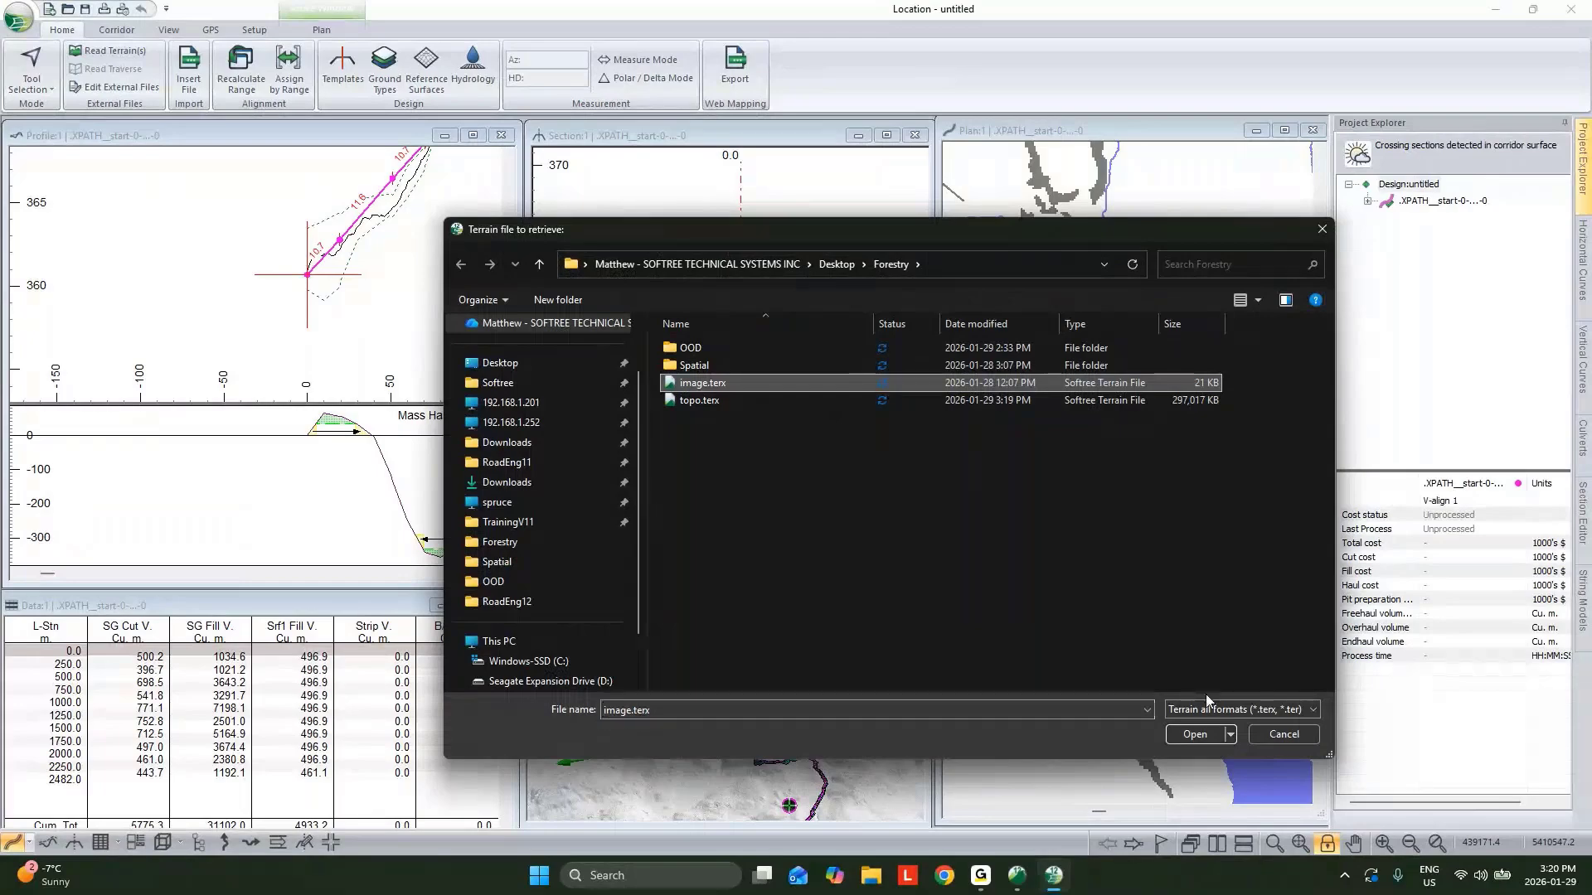
key("Return")
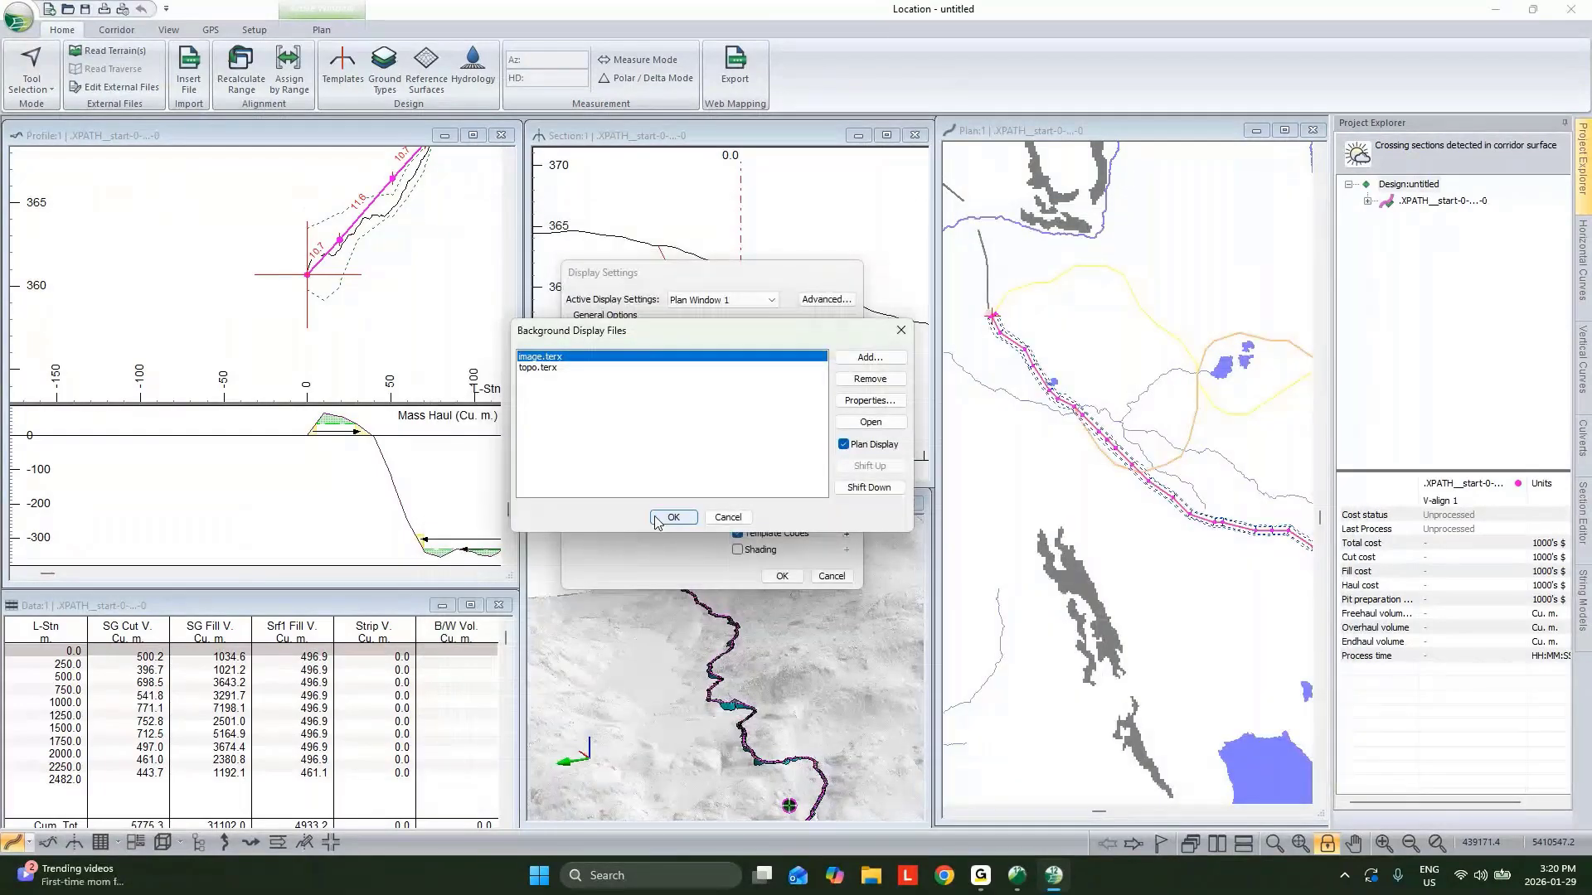
left_click(657, 519)
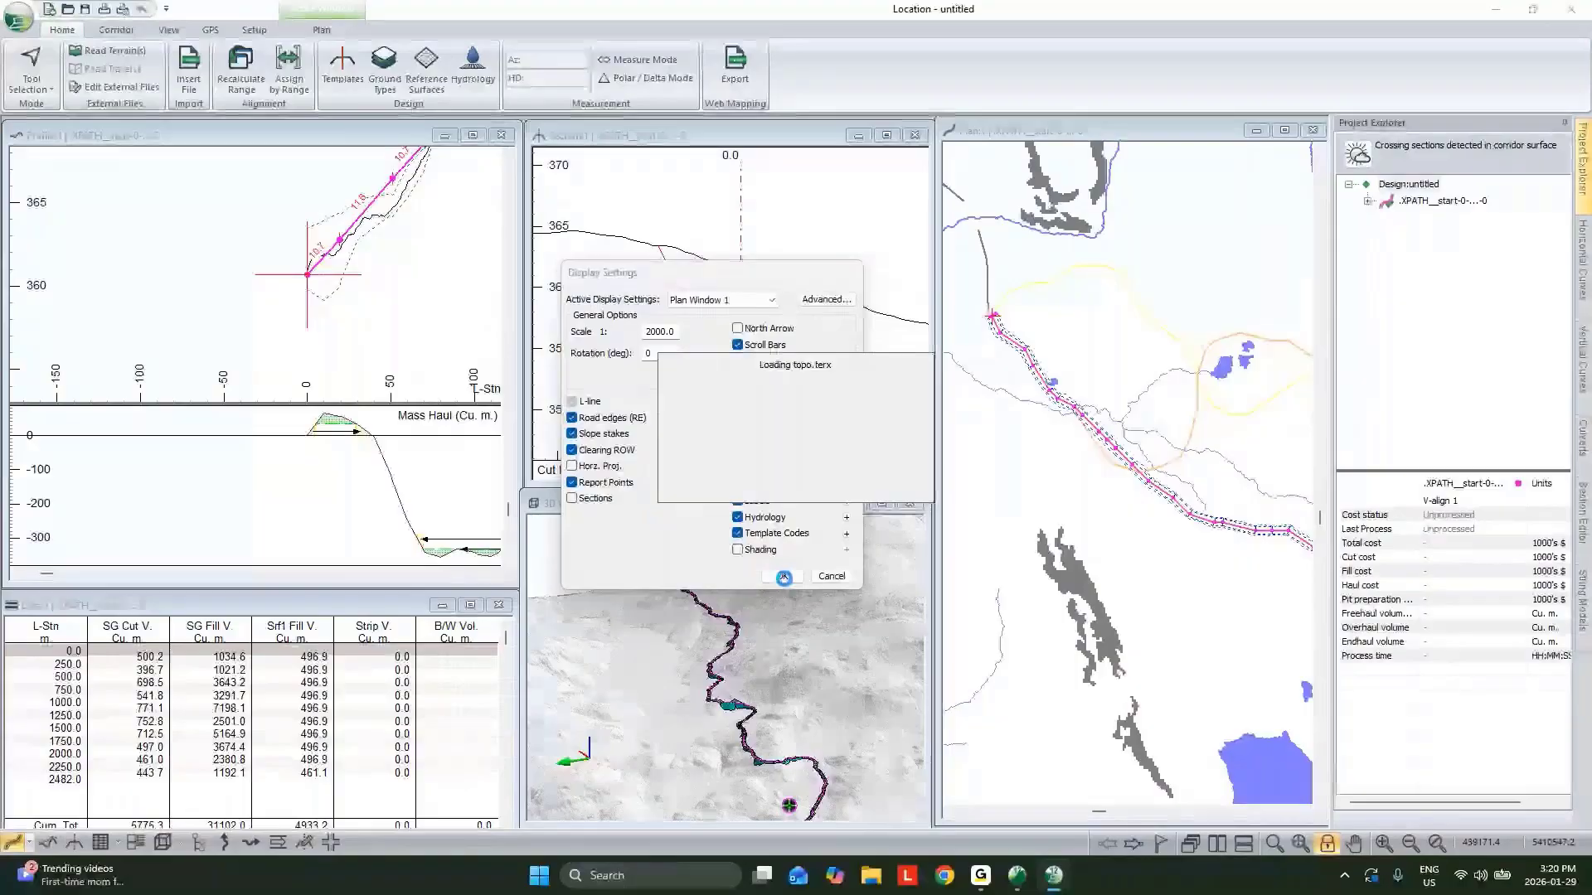
left_click(784, 576)
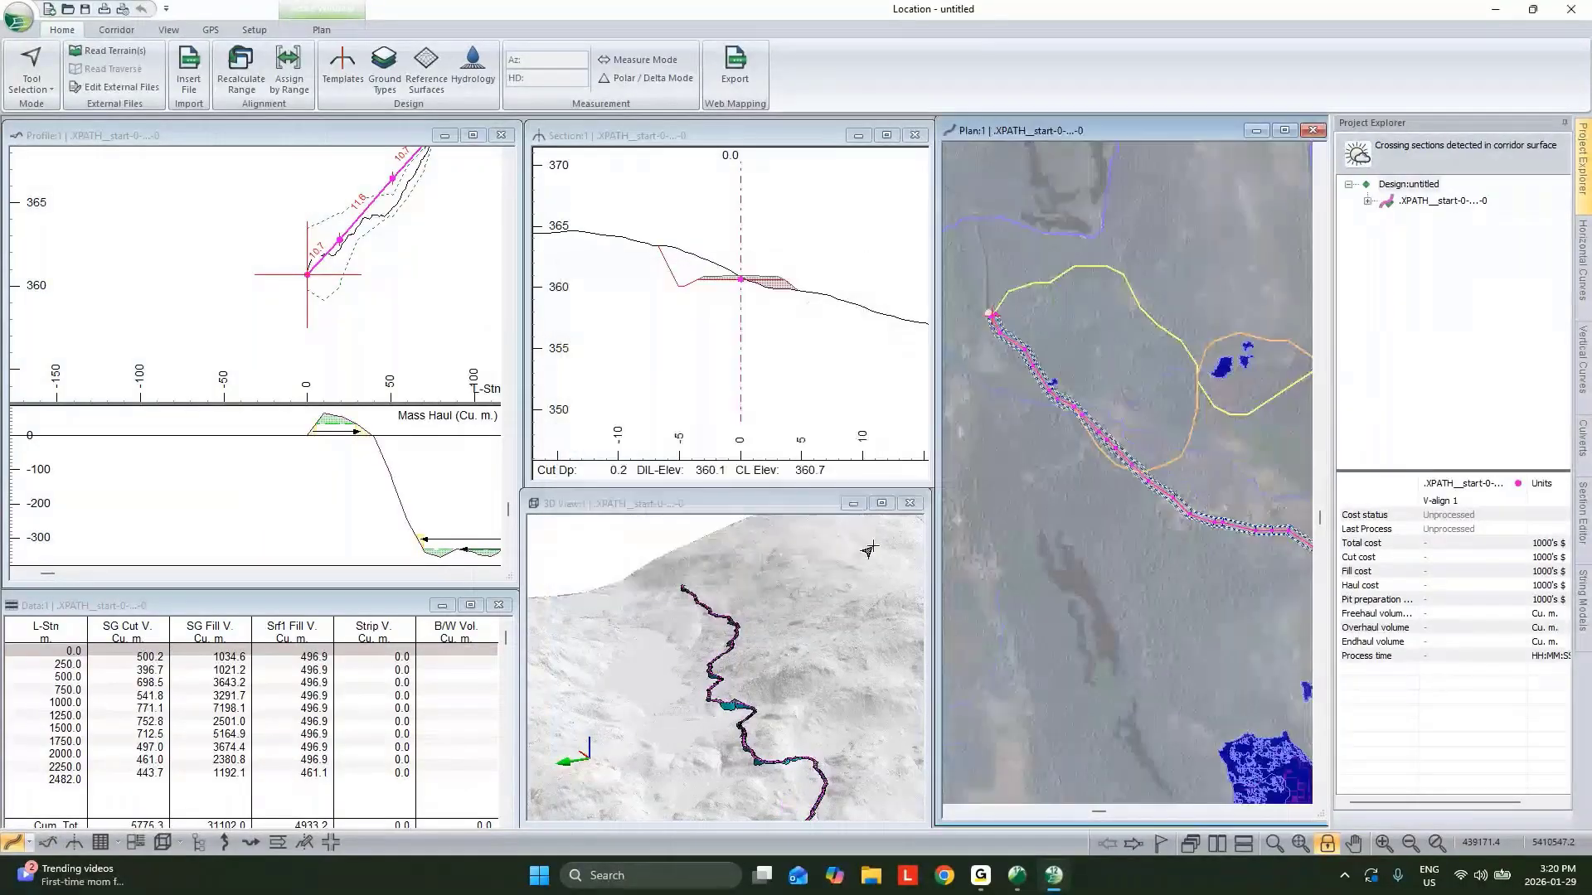
Convert the path polyline into a horizontal alignment with curves using the default fitting settings, replacing the existing profile.
middle_click_drag(1132, 321, 1084, 321)
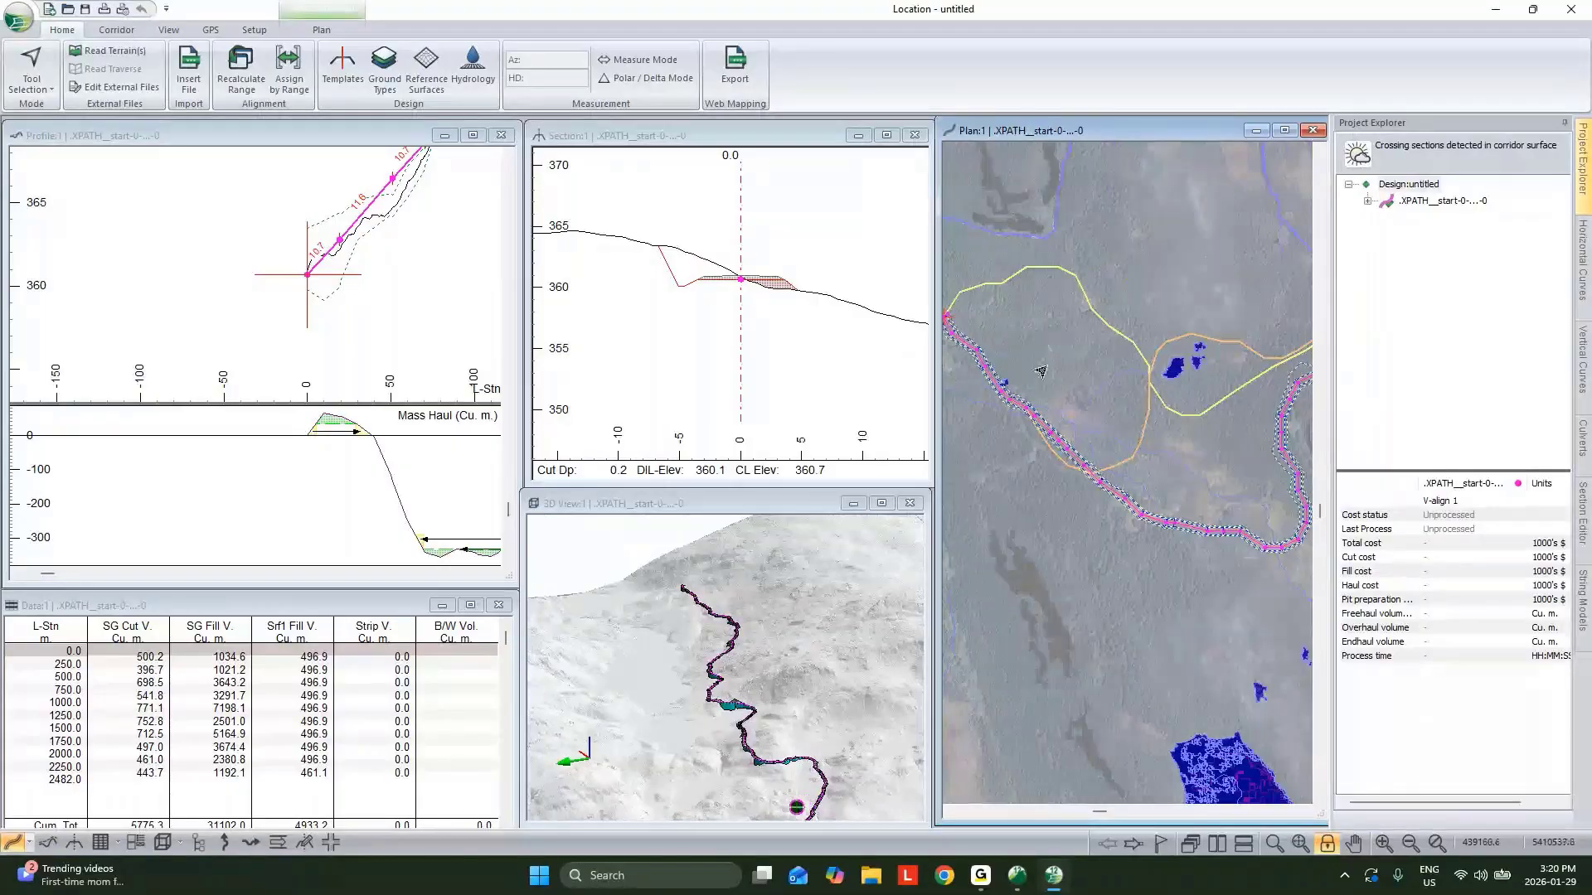
middle_click_drag(1161, 433, 1077, 451)
middle_click_drag(1303, 515, 1095, 452)
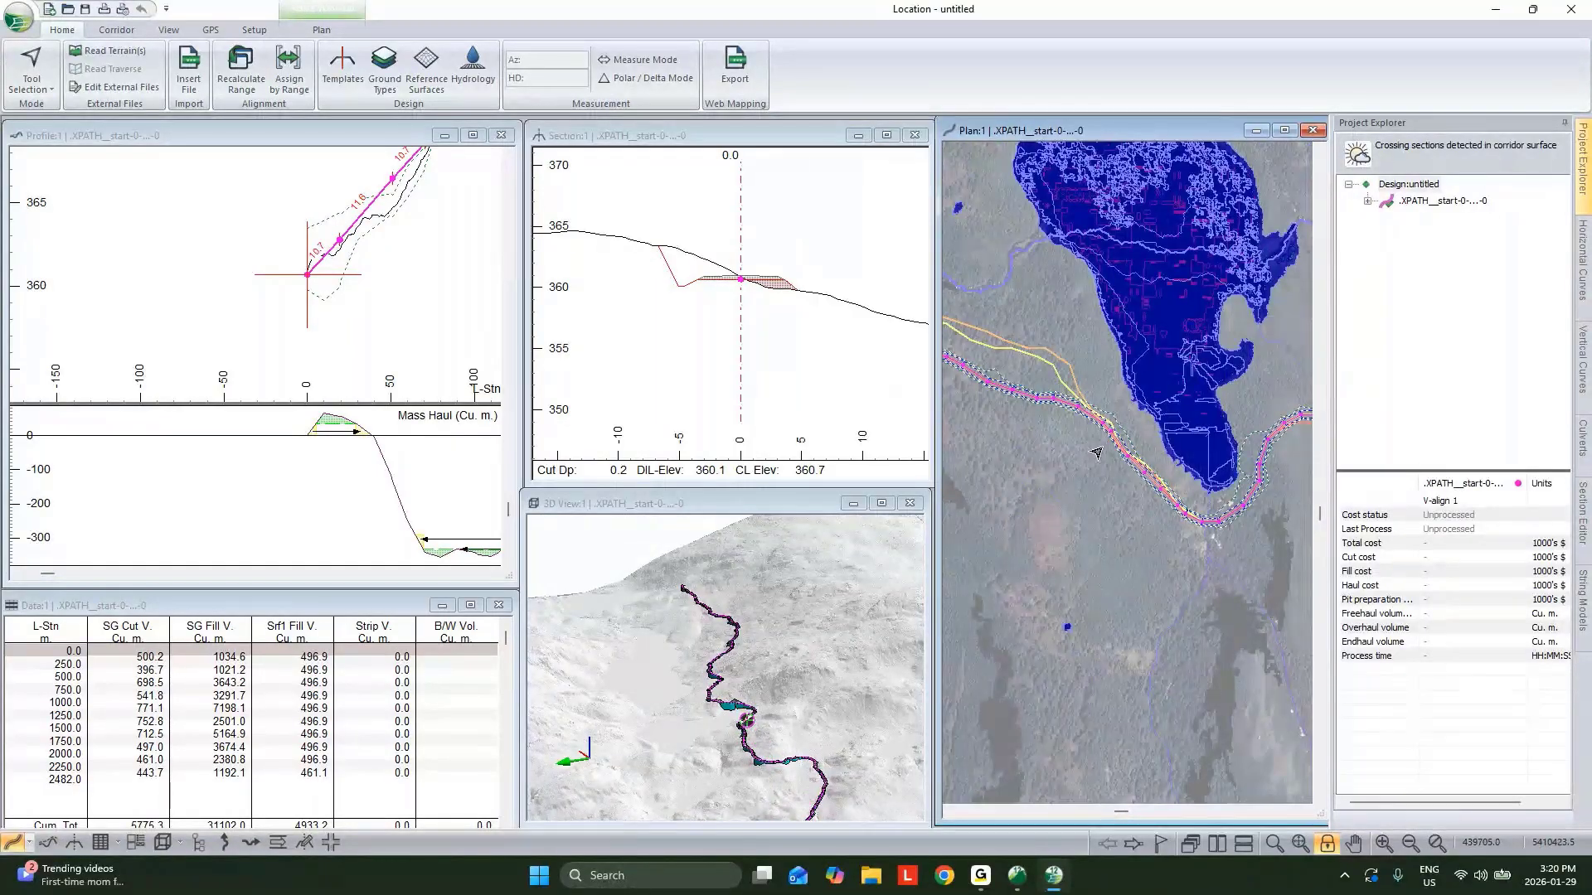
middle_click_drag(1199, 512, 1191, 527)
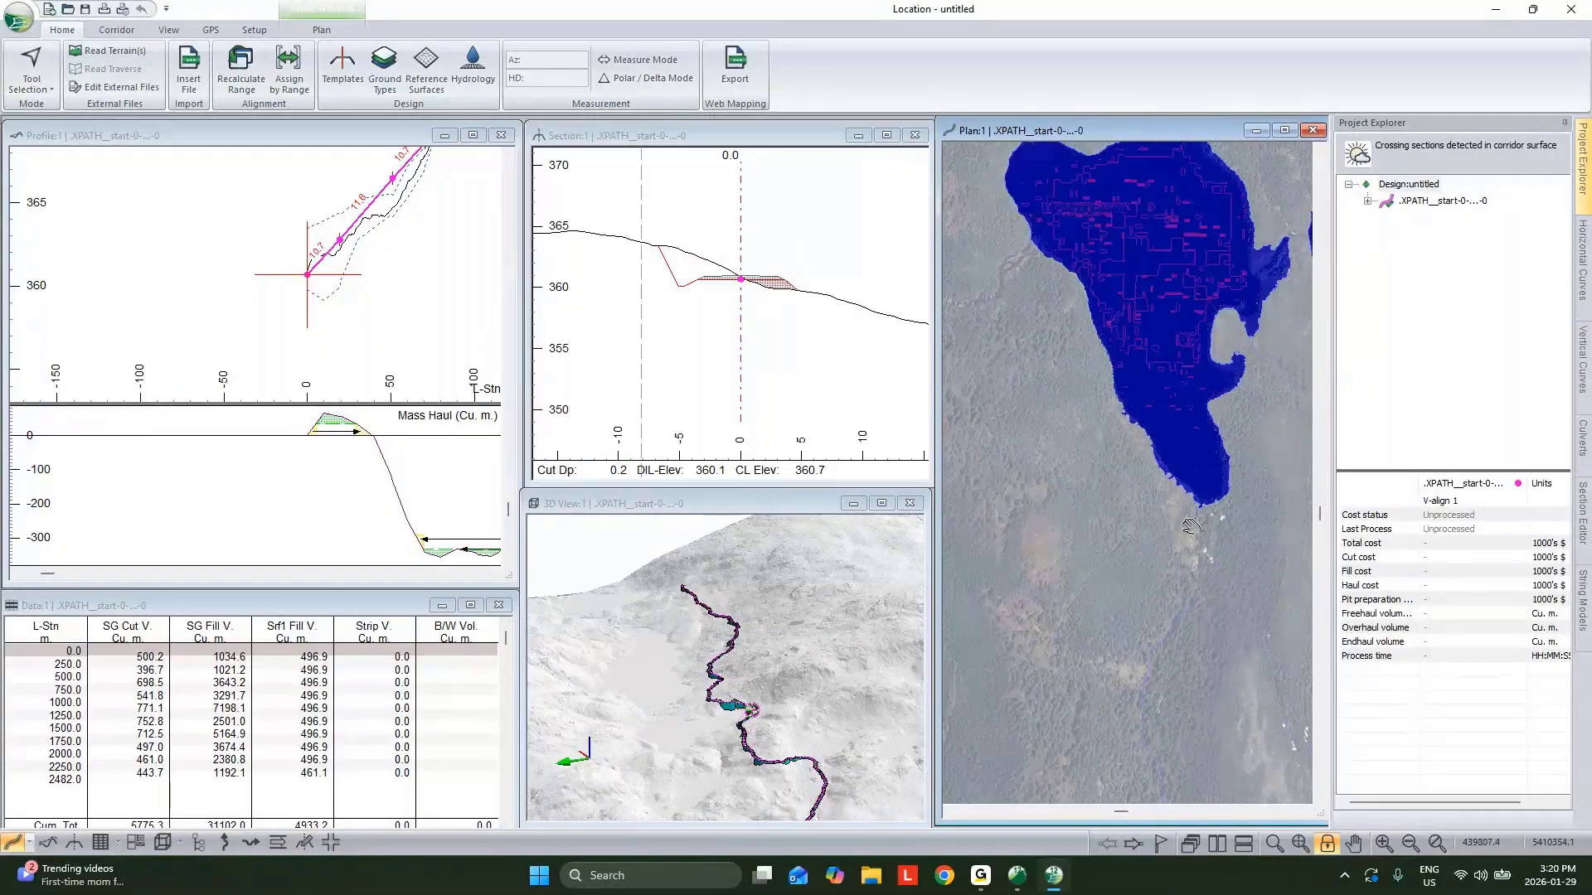
scroll(1191, 526, "down", 1)
scroll(1186, 530, "up", 3)
scroll(1183, 535, "down", 1)
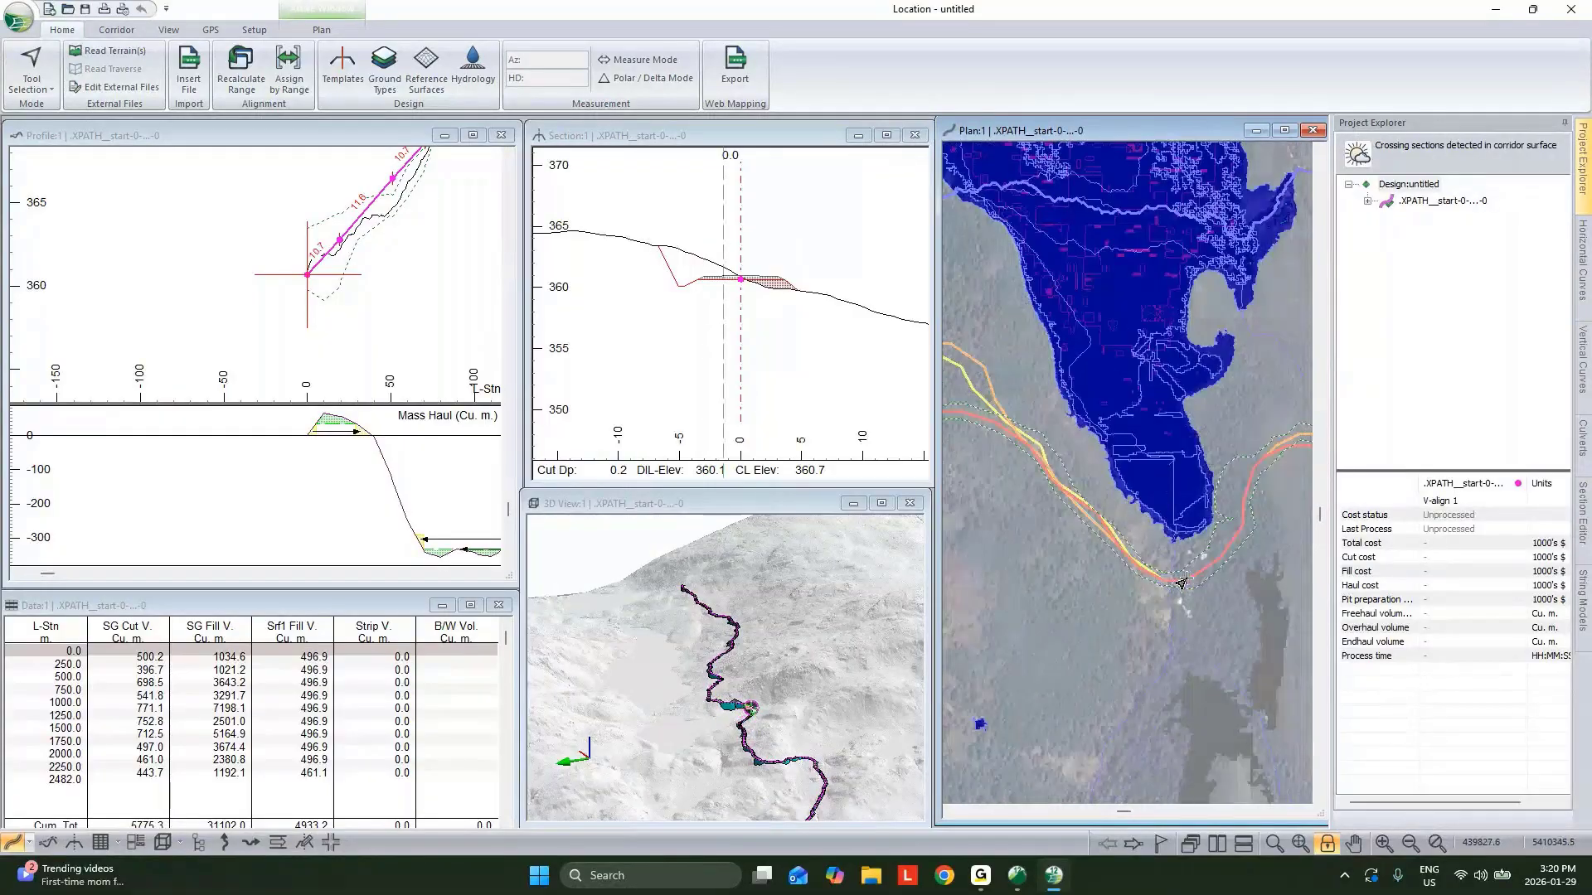
left_click(117, 30)
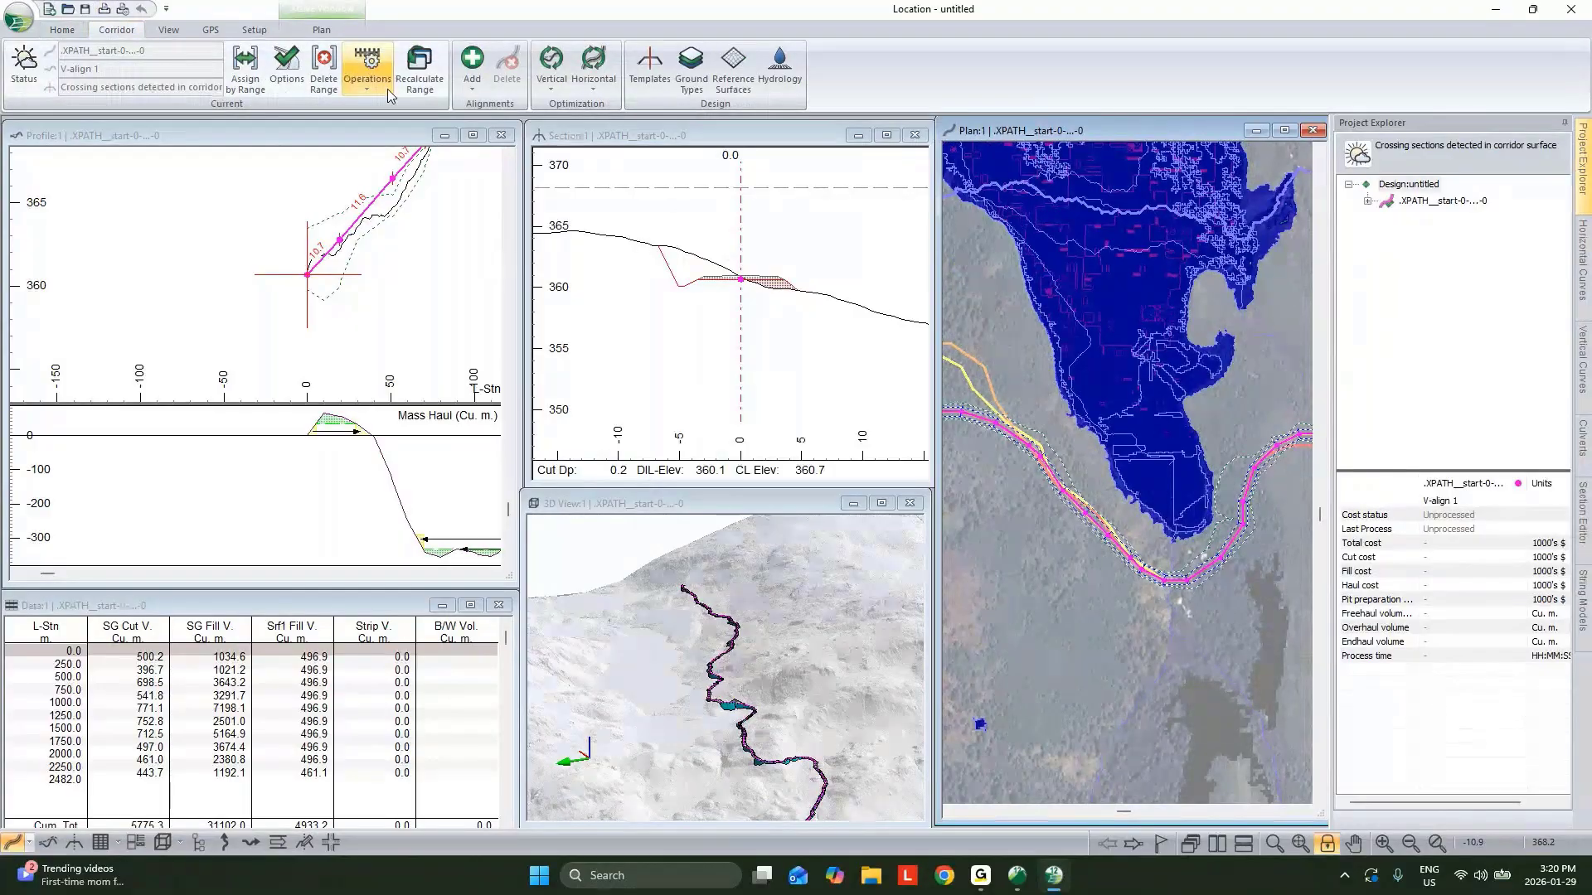
left_click(386, 88)
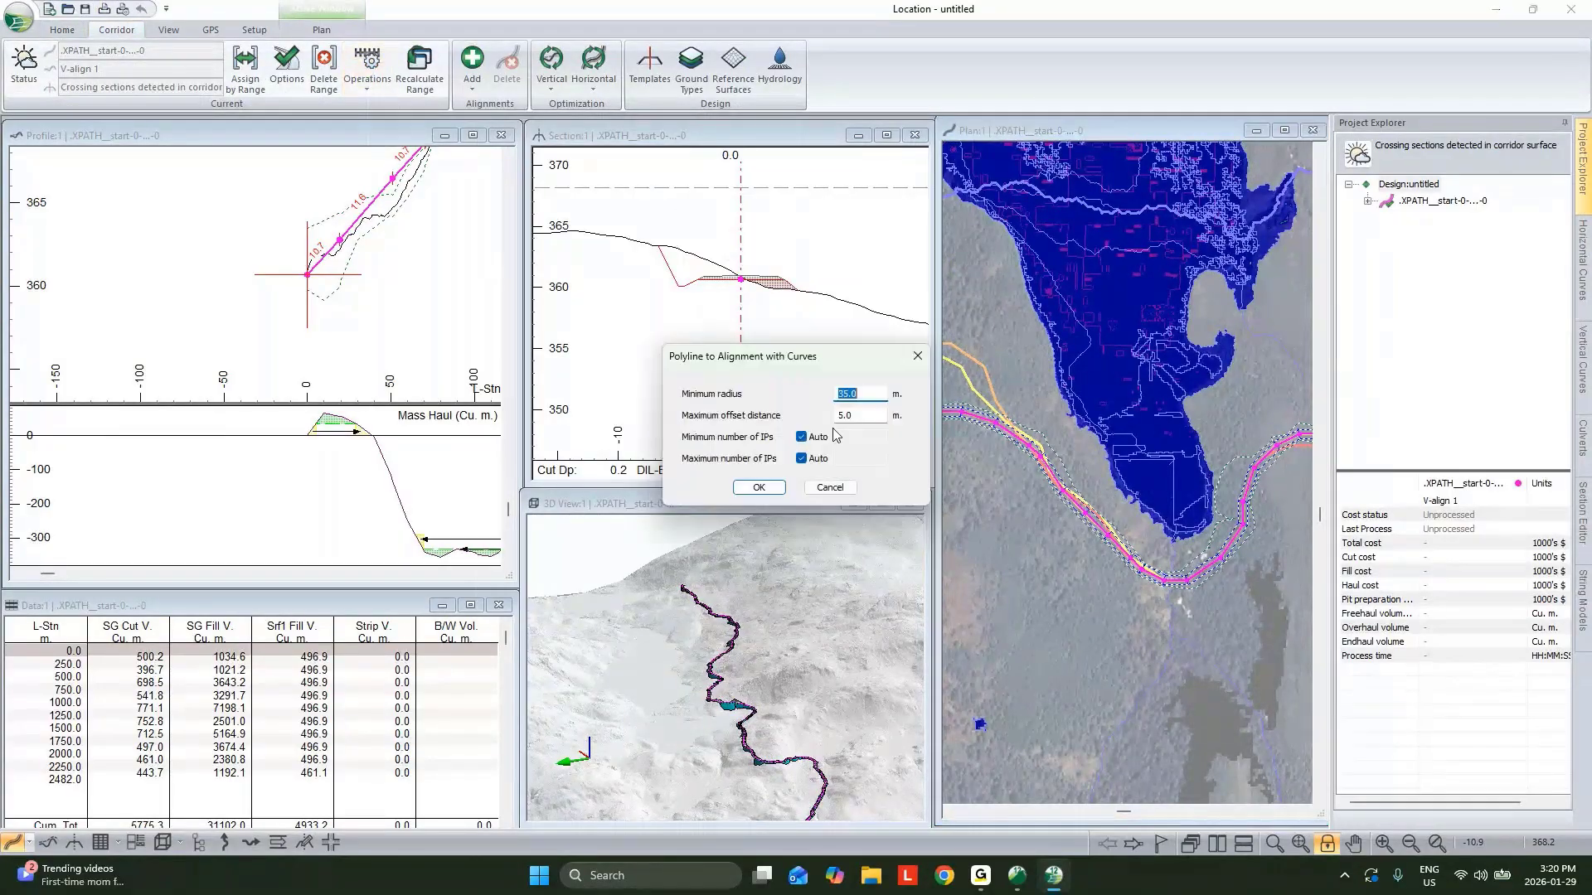
left_click(759, 489)
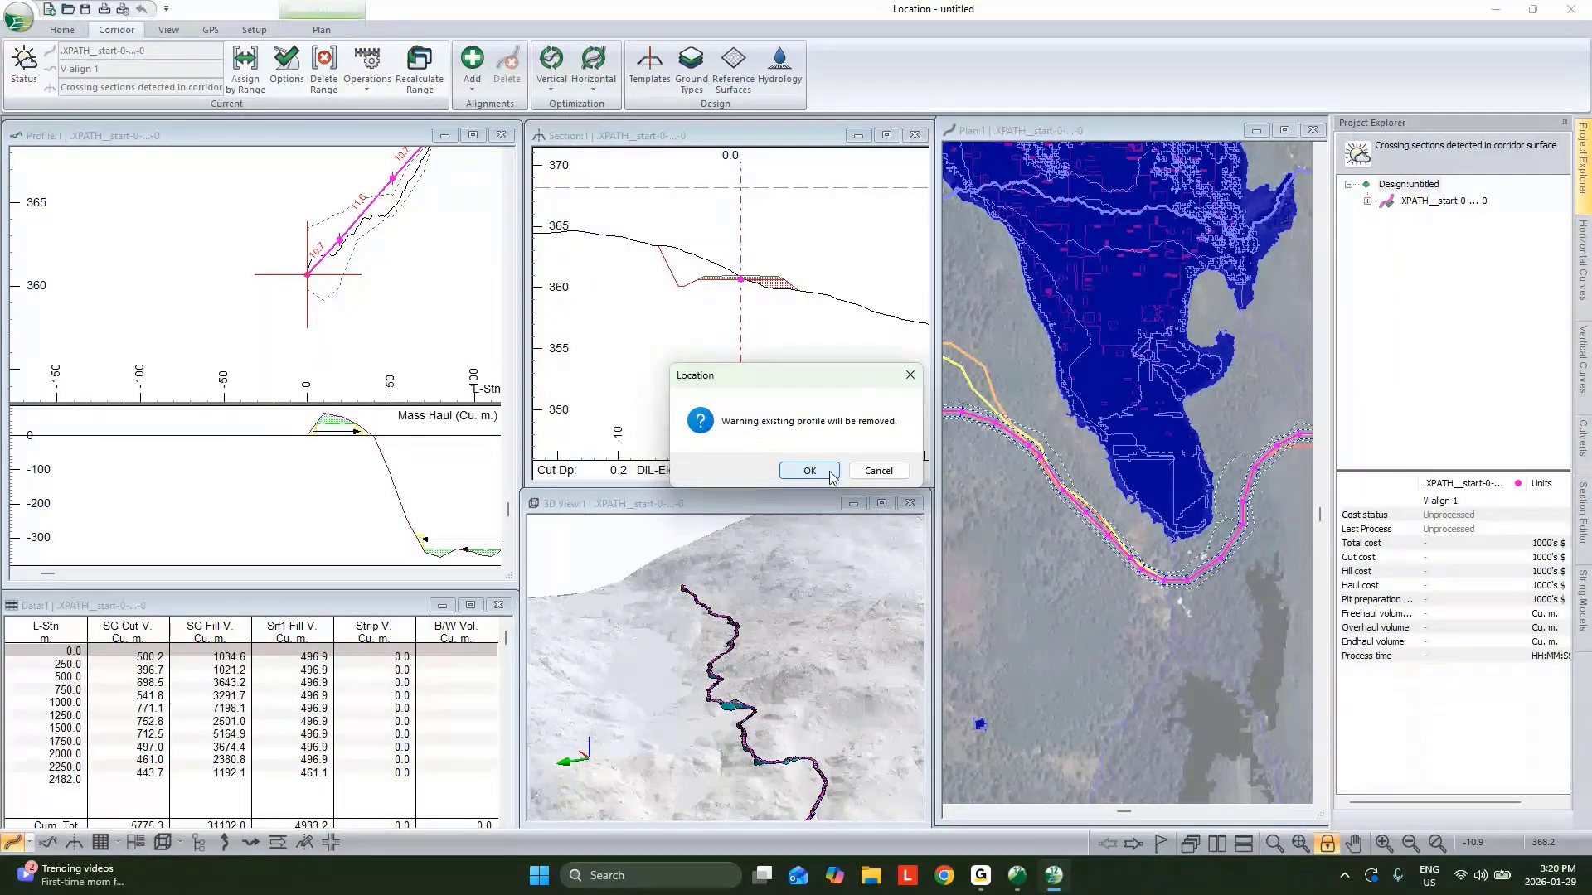
left_click(830, 473)
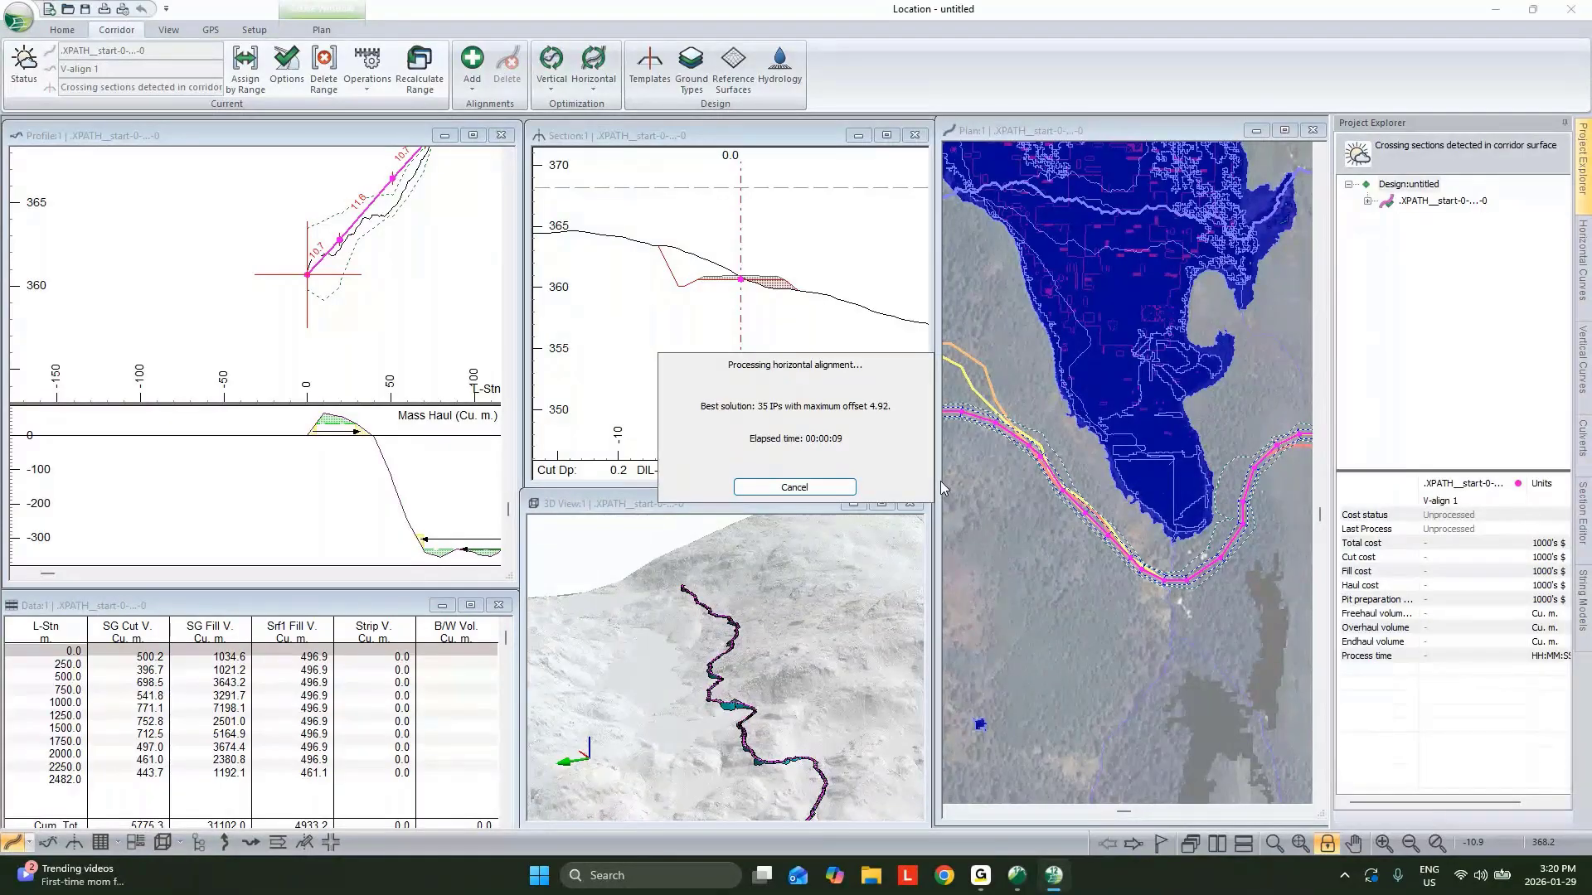
left_click(801, 475)
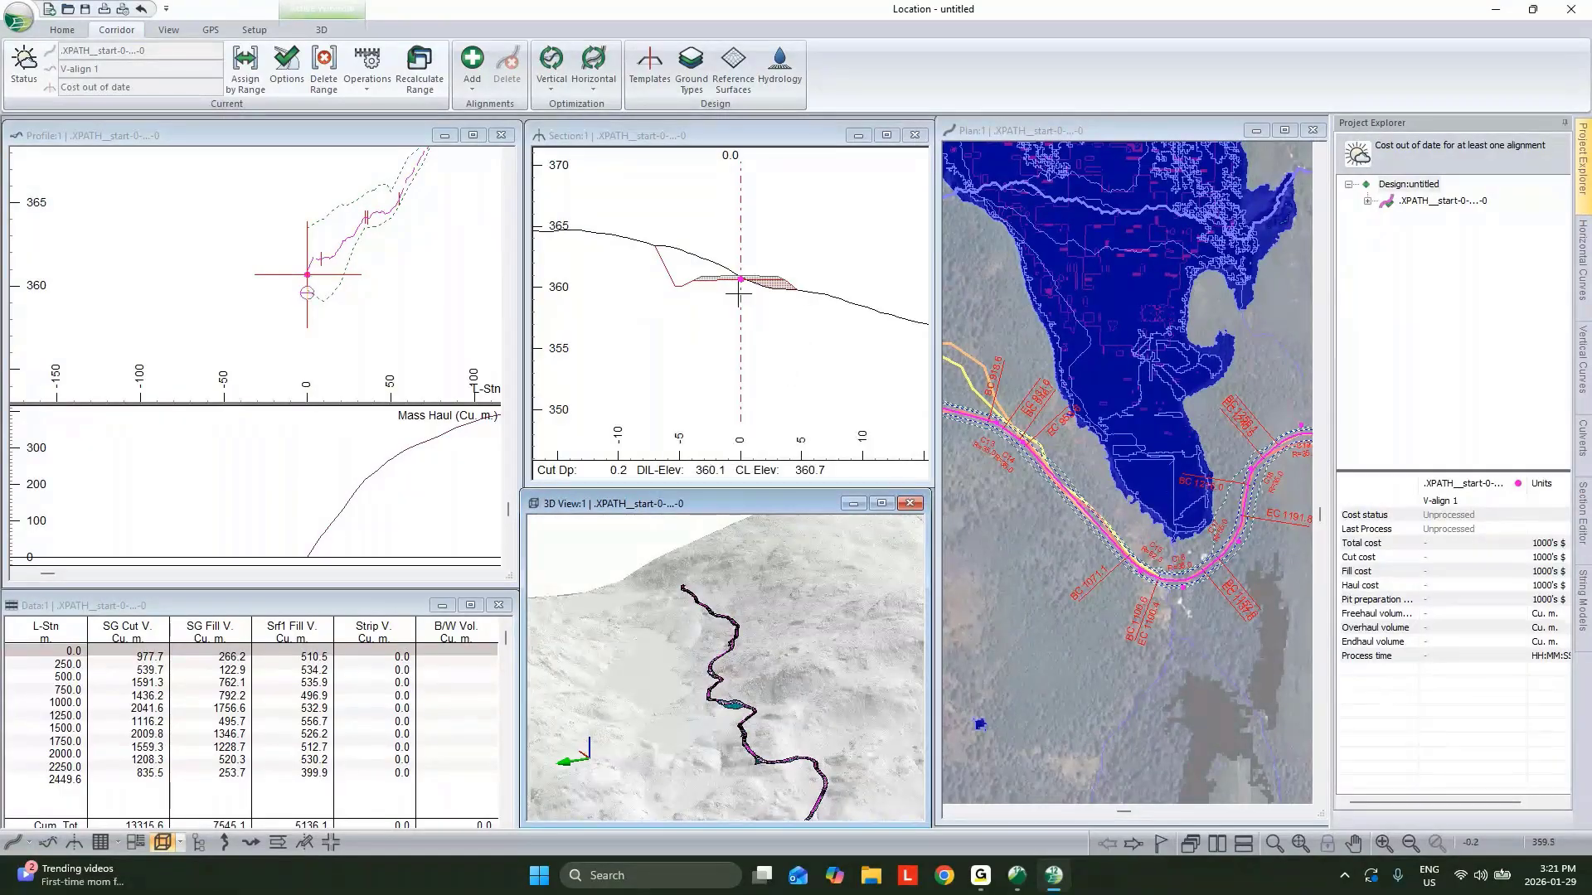
Open the Template Editor and pick a template from the DF - Resource Low Volume group.
left_click(653, 65)
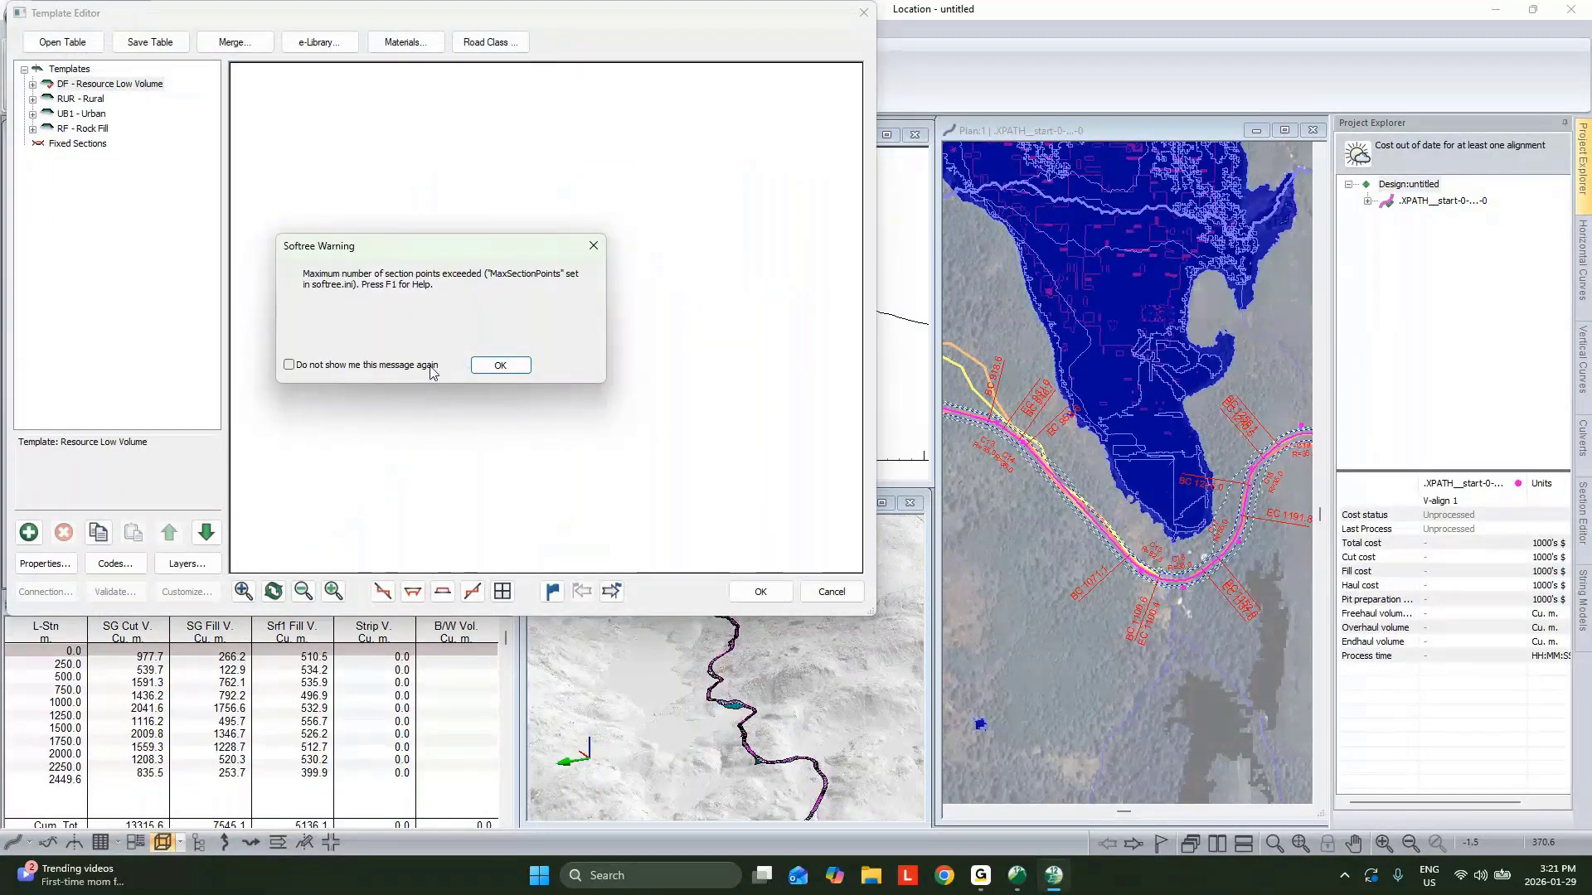
key("Return")
left_click(32, 85)
double_click(95, 99)
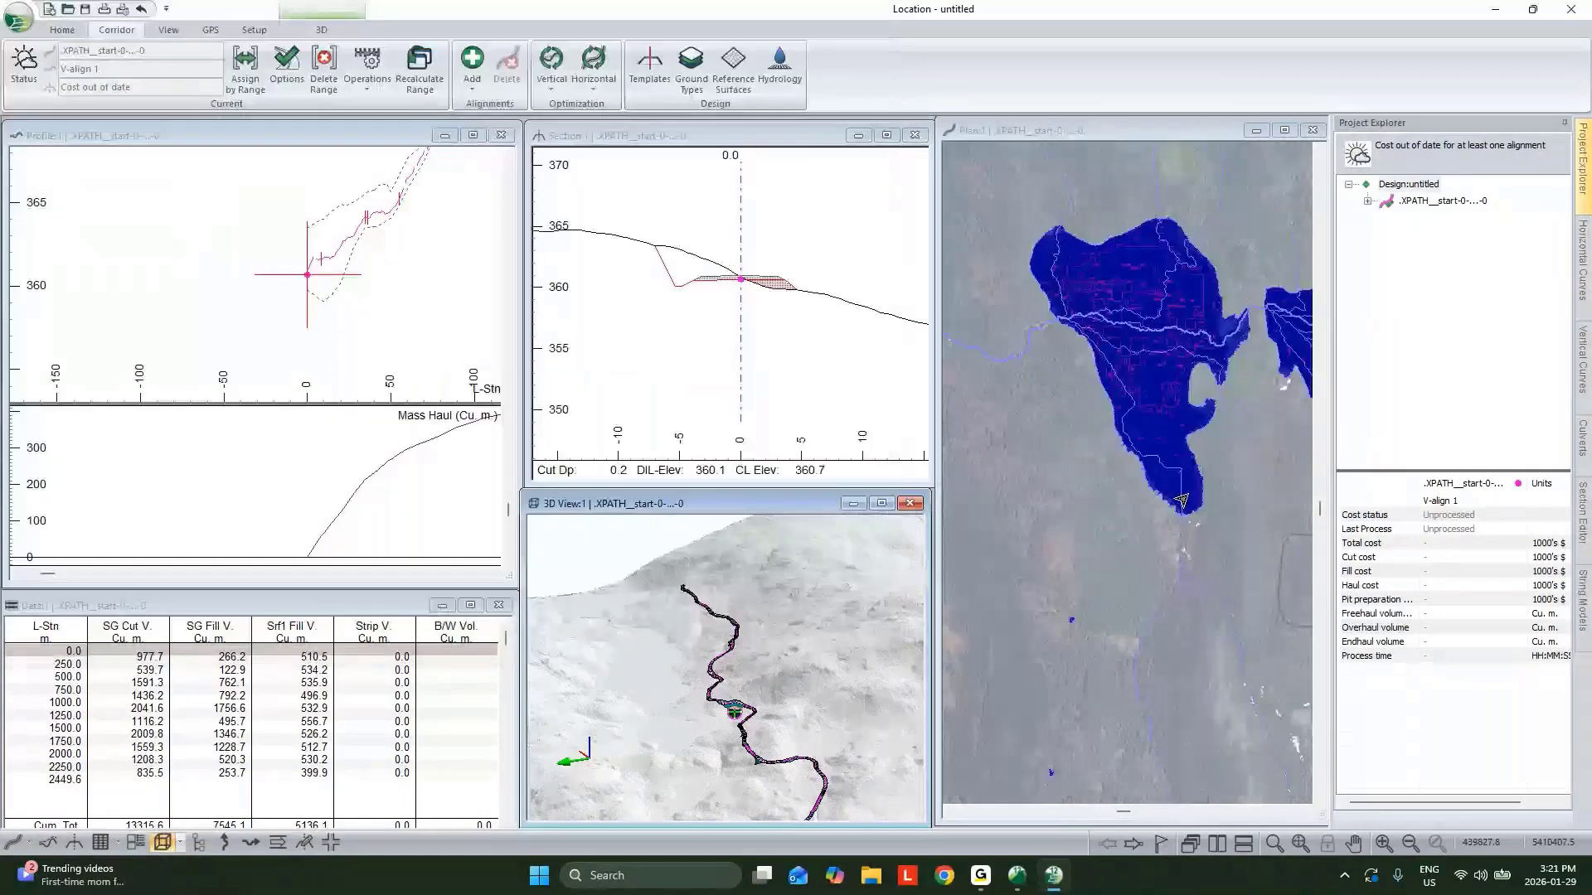
Open the vertical optimization options for V-align 1 and set the grade limits to -12% and 12%.
left_click(390, 324)
scroll(391, 324, "down", 1)
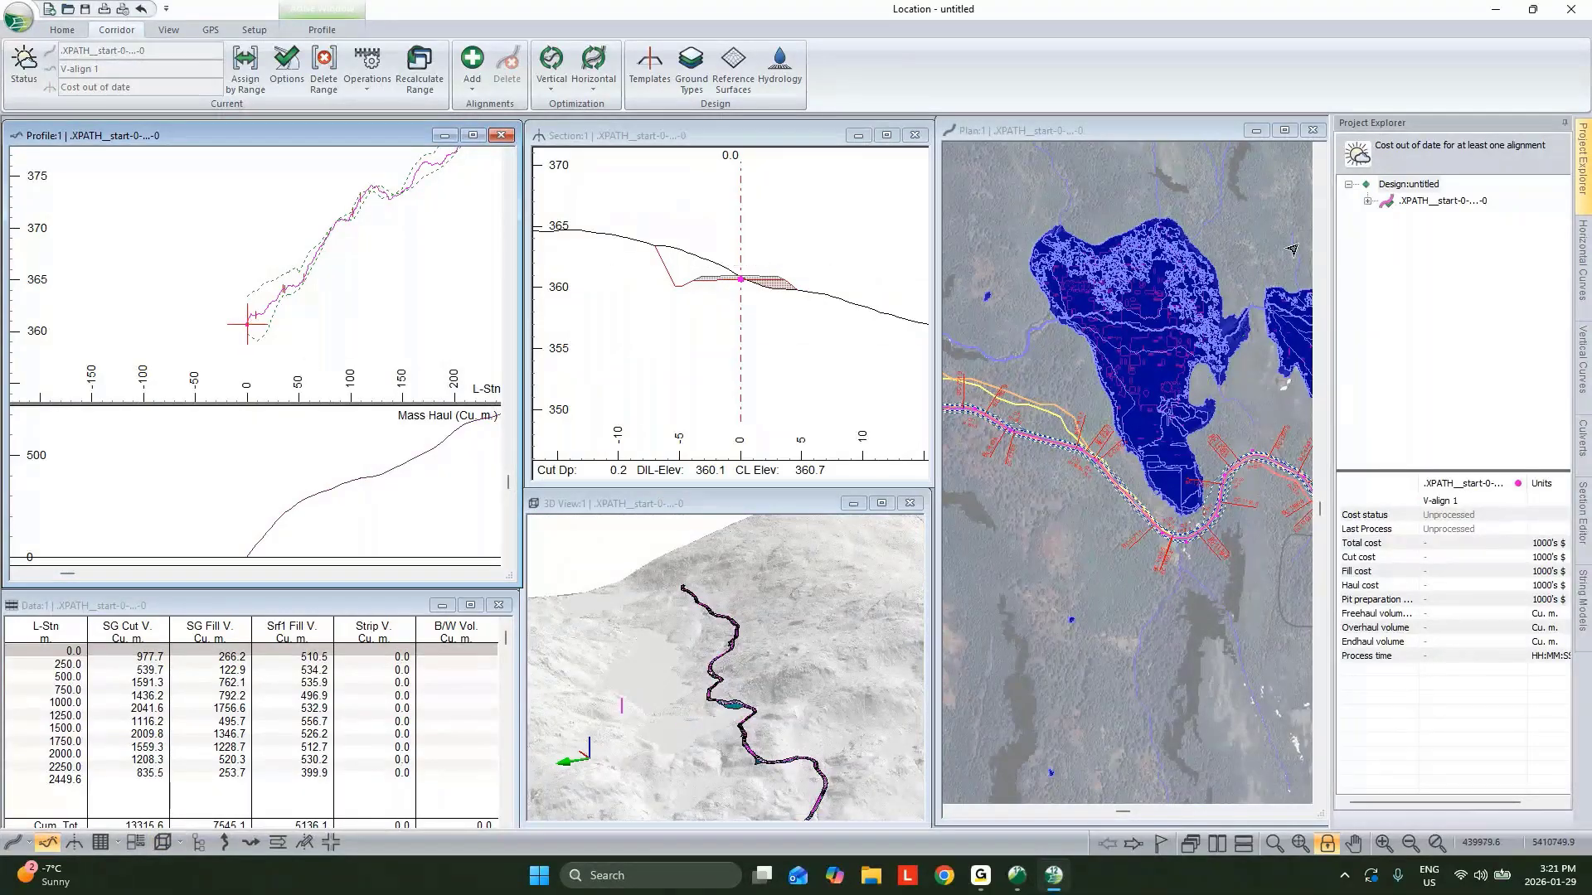
left_click(1367, 200)
right_click(1414, 219)
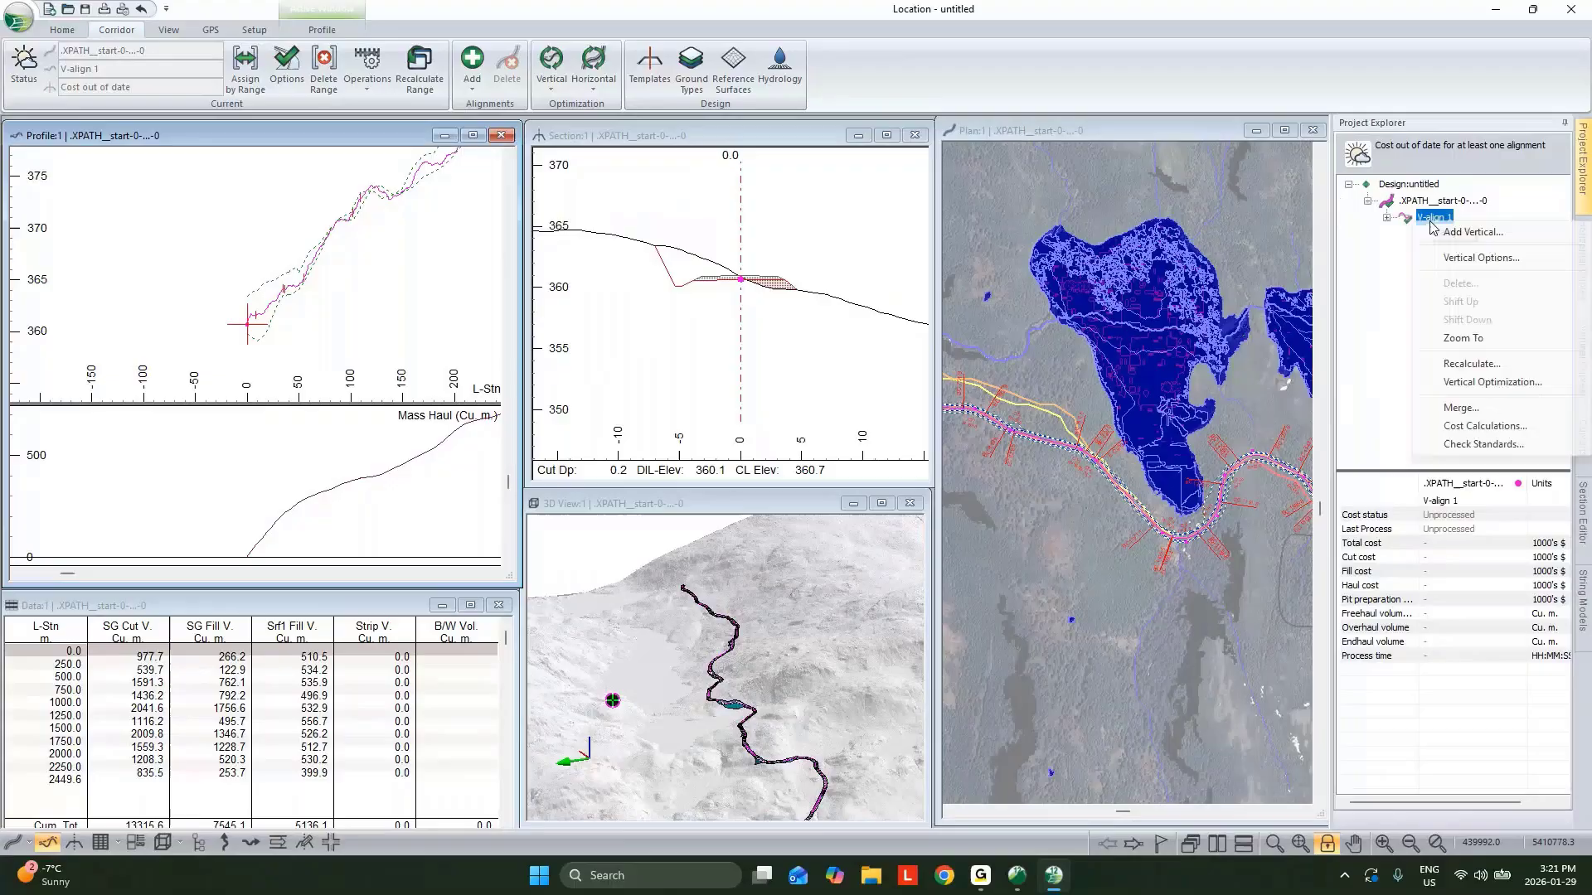
left_click(1468, 260)
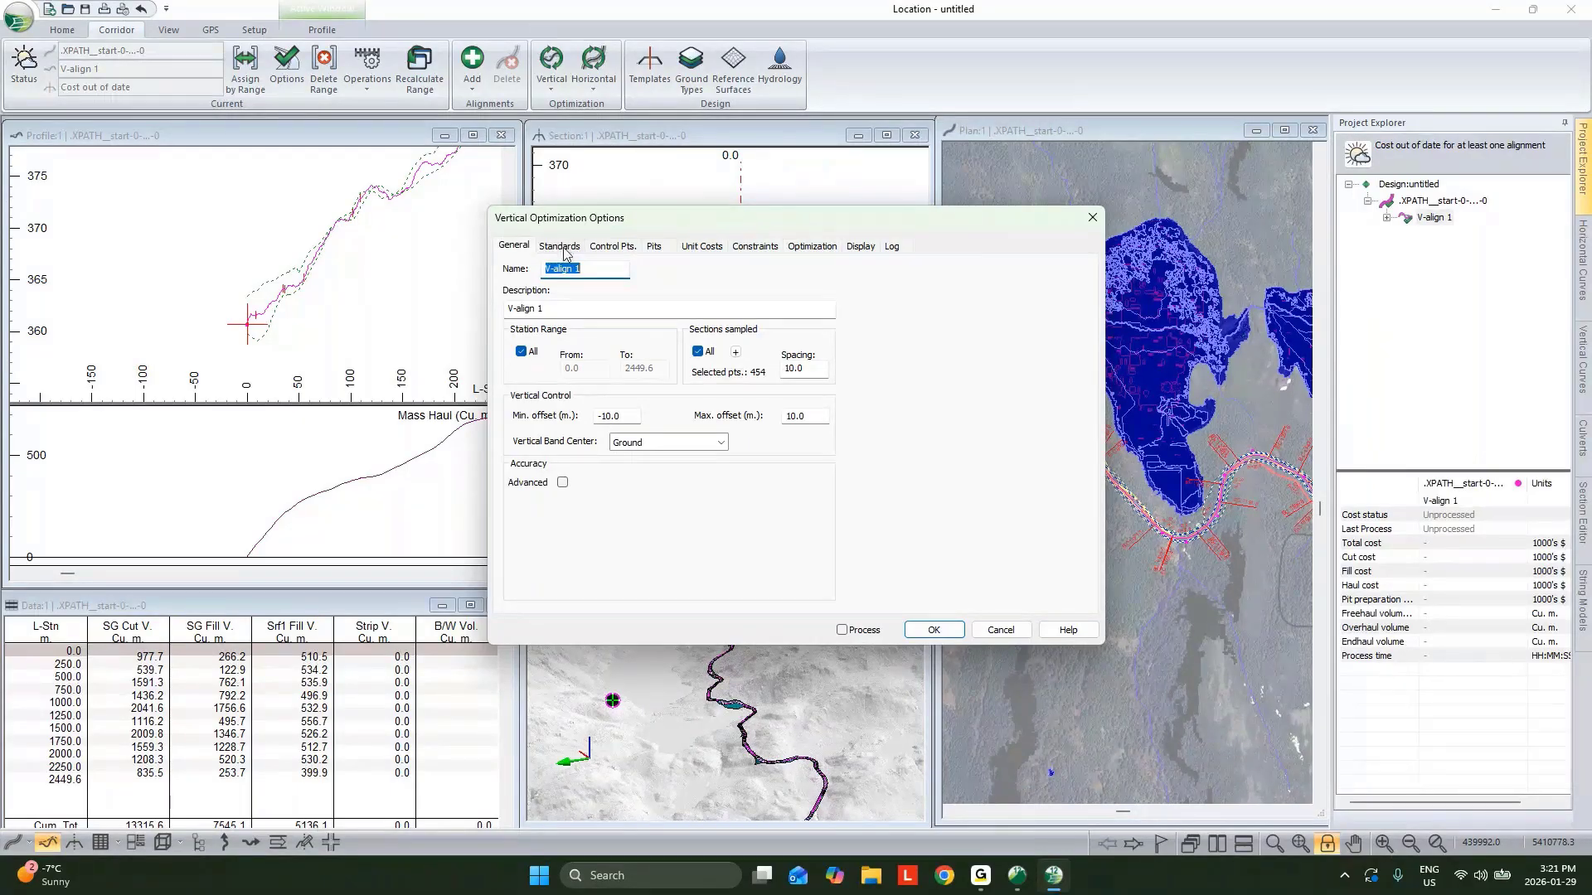
left_click(736, 351)
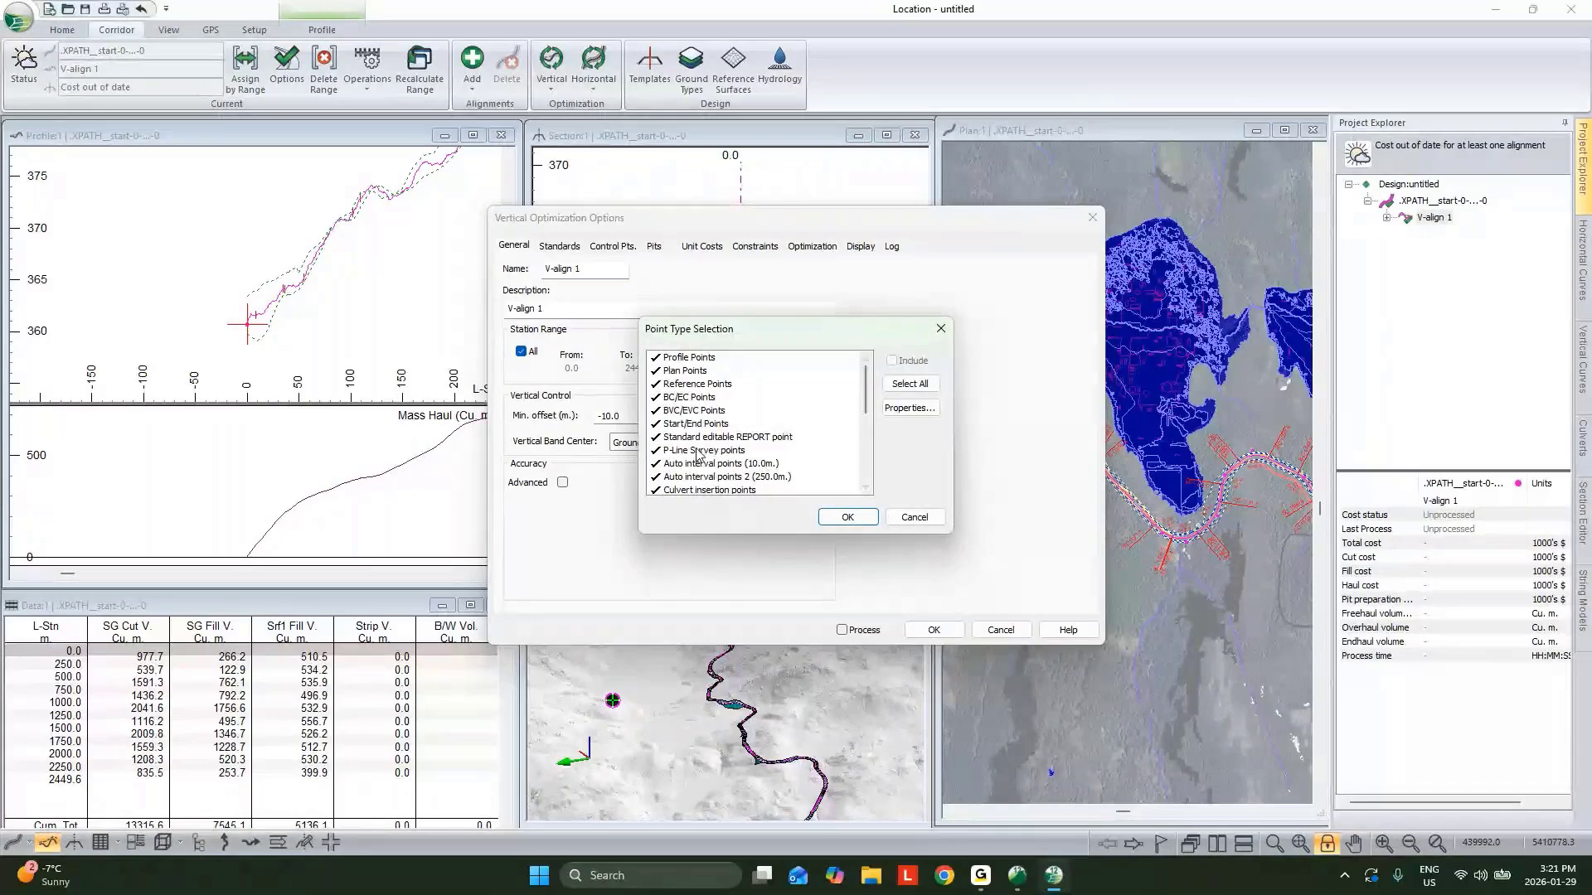
left_click(913, 515)
left_click(559, 246)
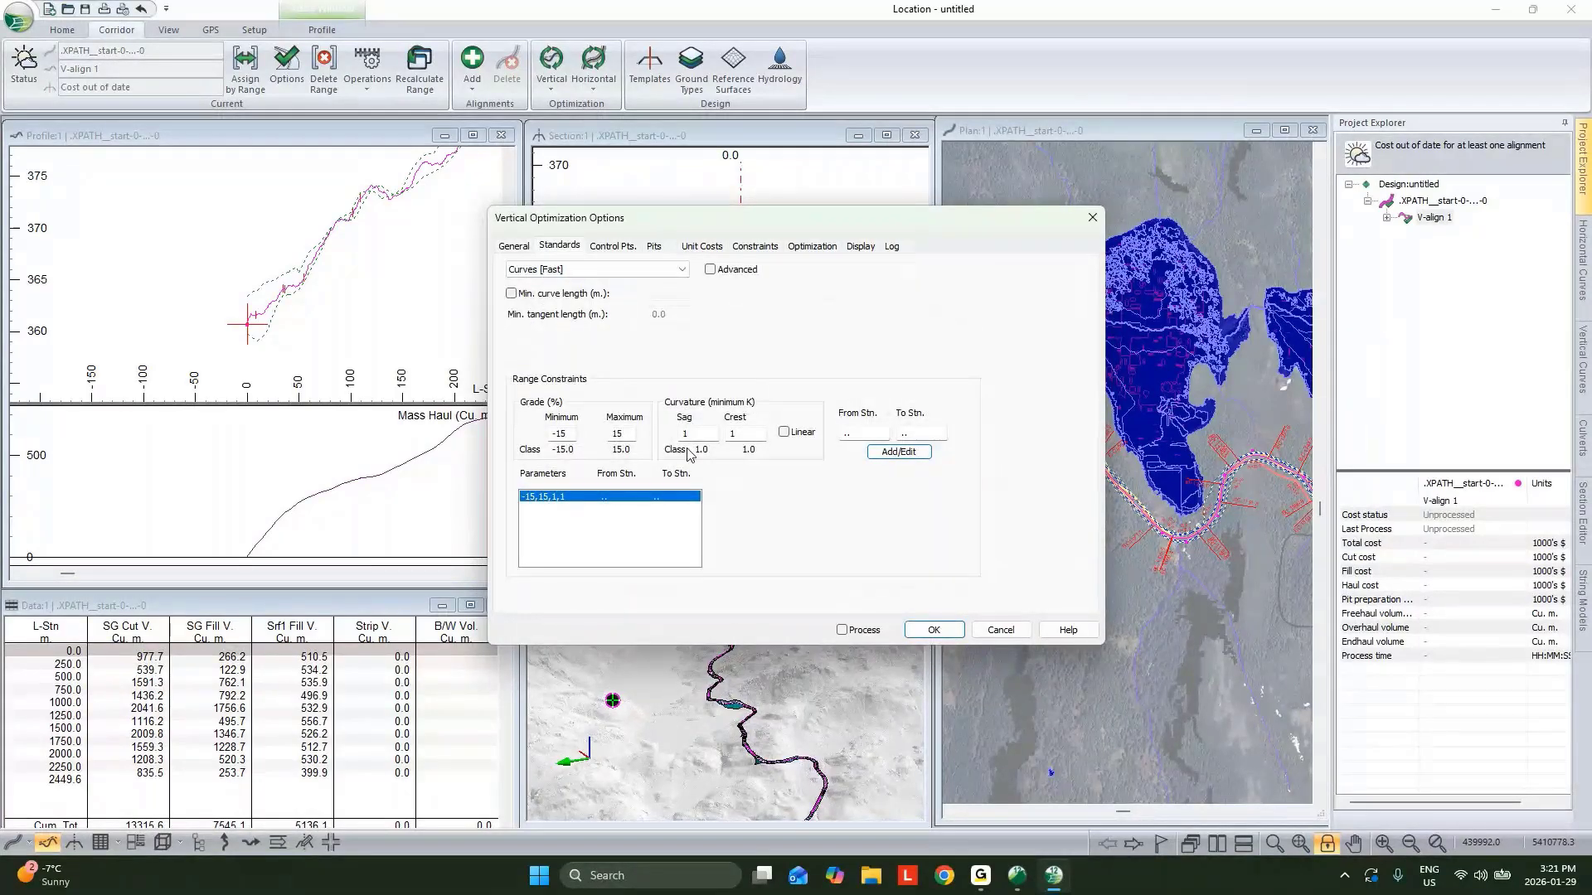
left_click_drag(627, 435, 506, 363)
type("12")
left_click_drag(567, 436, 561, 442)
Set the sampled section spacing to 20 m.
left_click(514, 246)
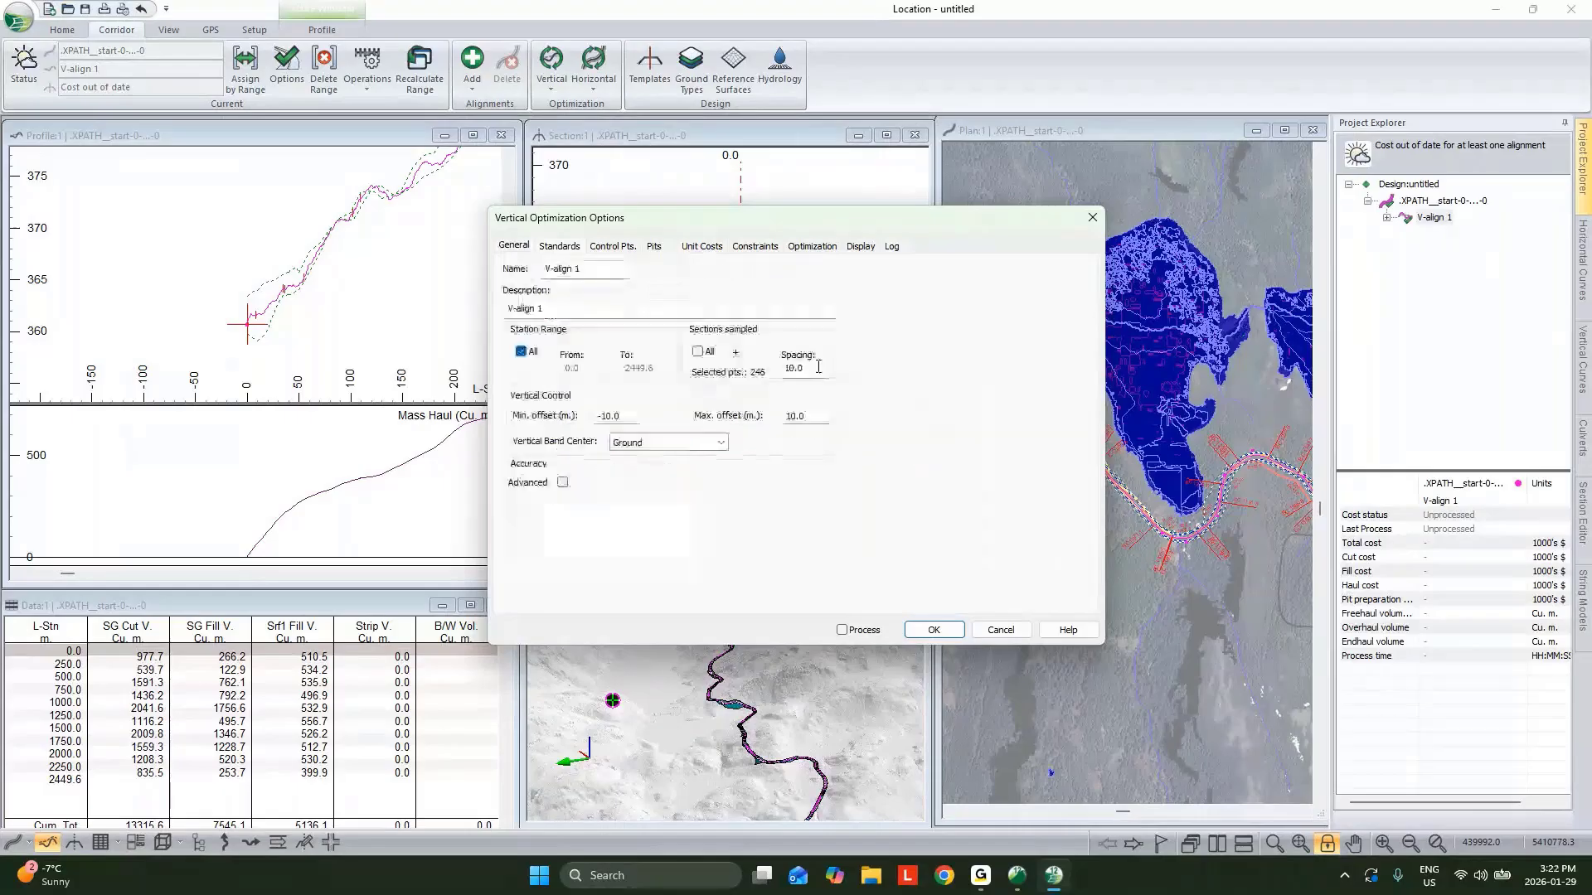
double_click(819, 367)
type("20")
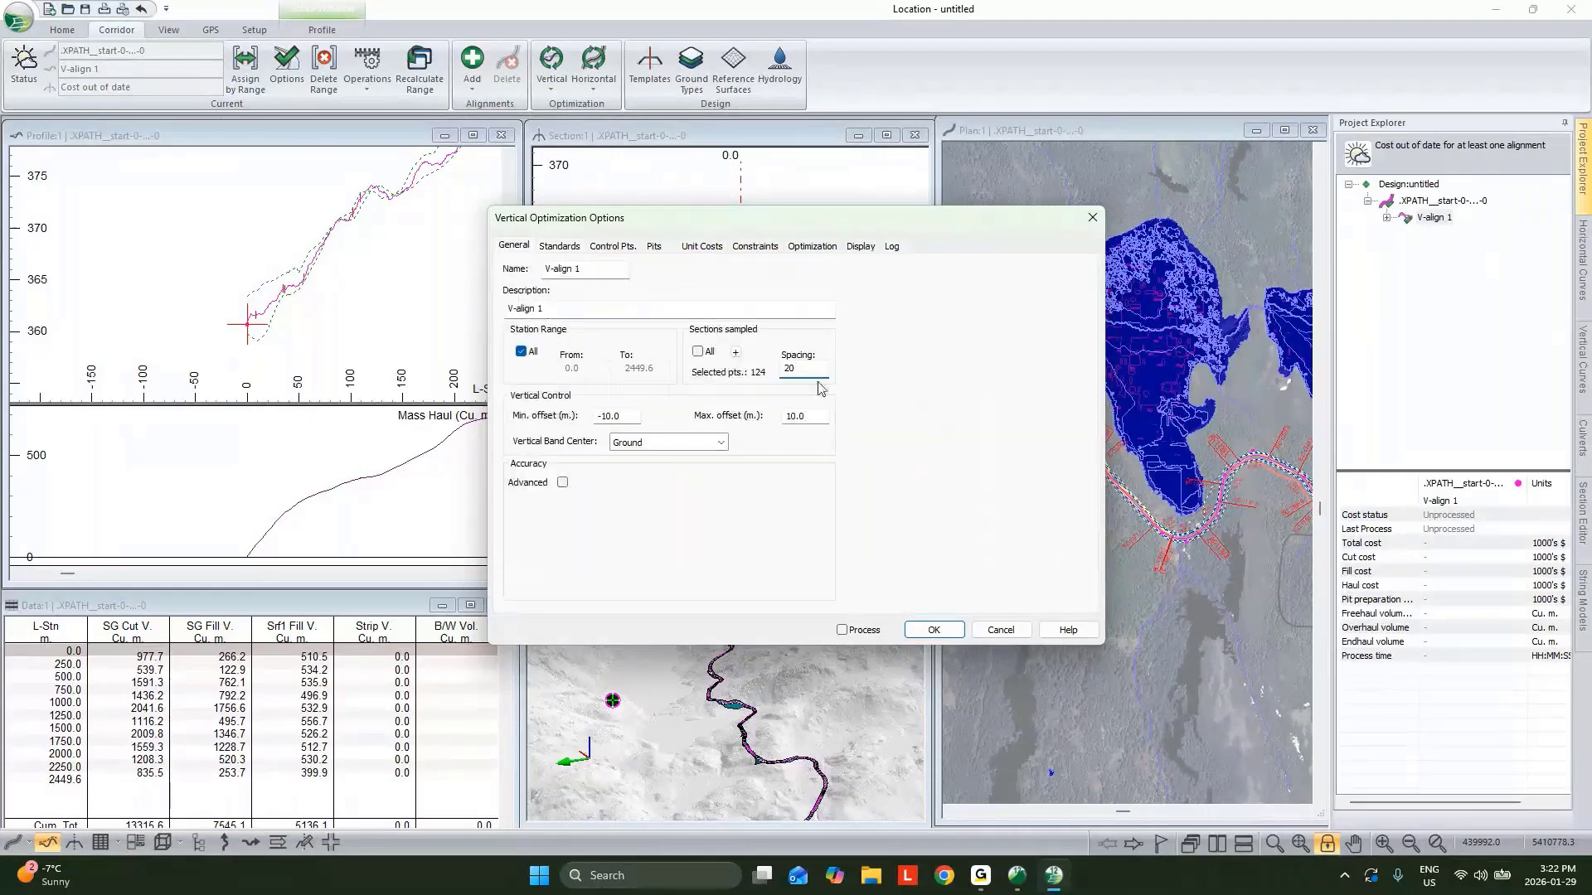
left_click(559, 246)
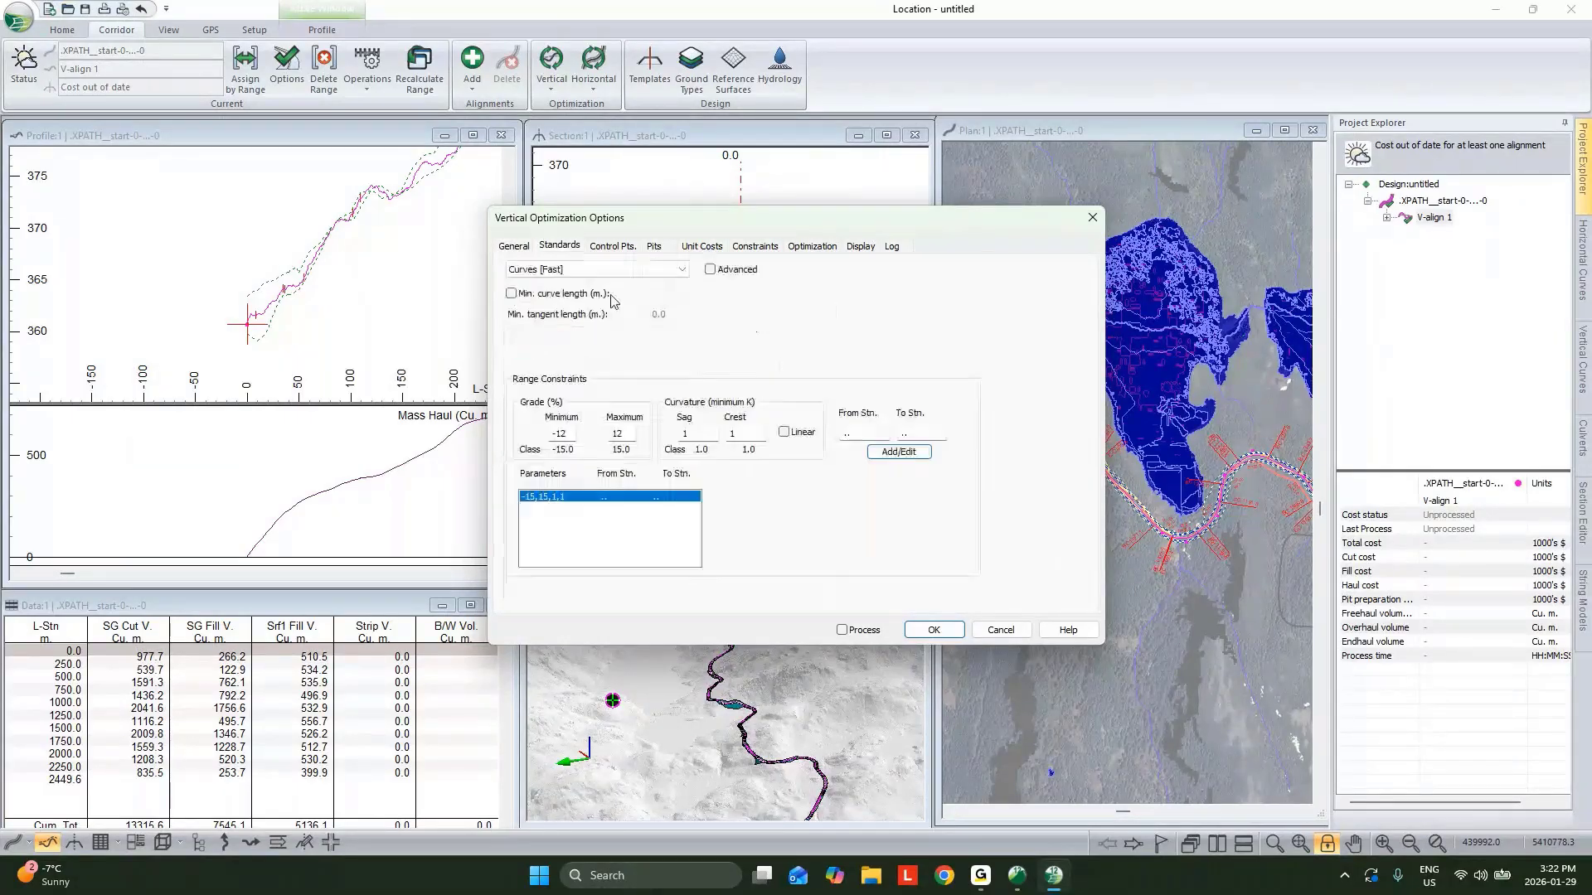
left_click(514, 246)
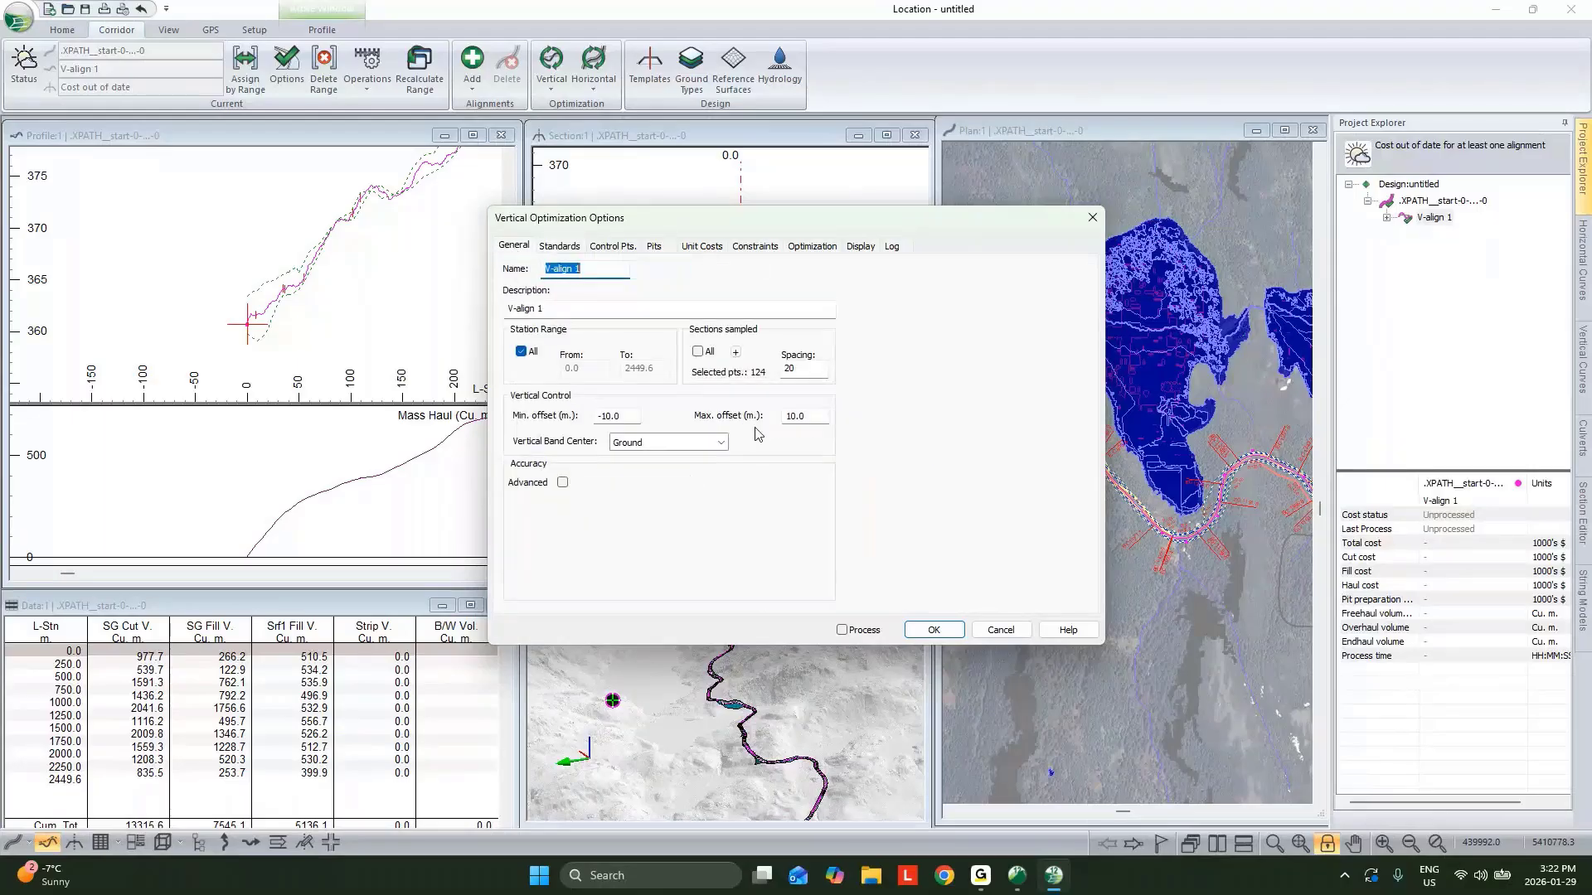
Set the minimum curvature K to 4 for sag and 3 for crest, and update the range constraint.
left_click(558, 246)
type("4")
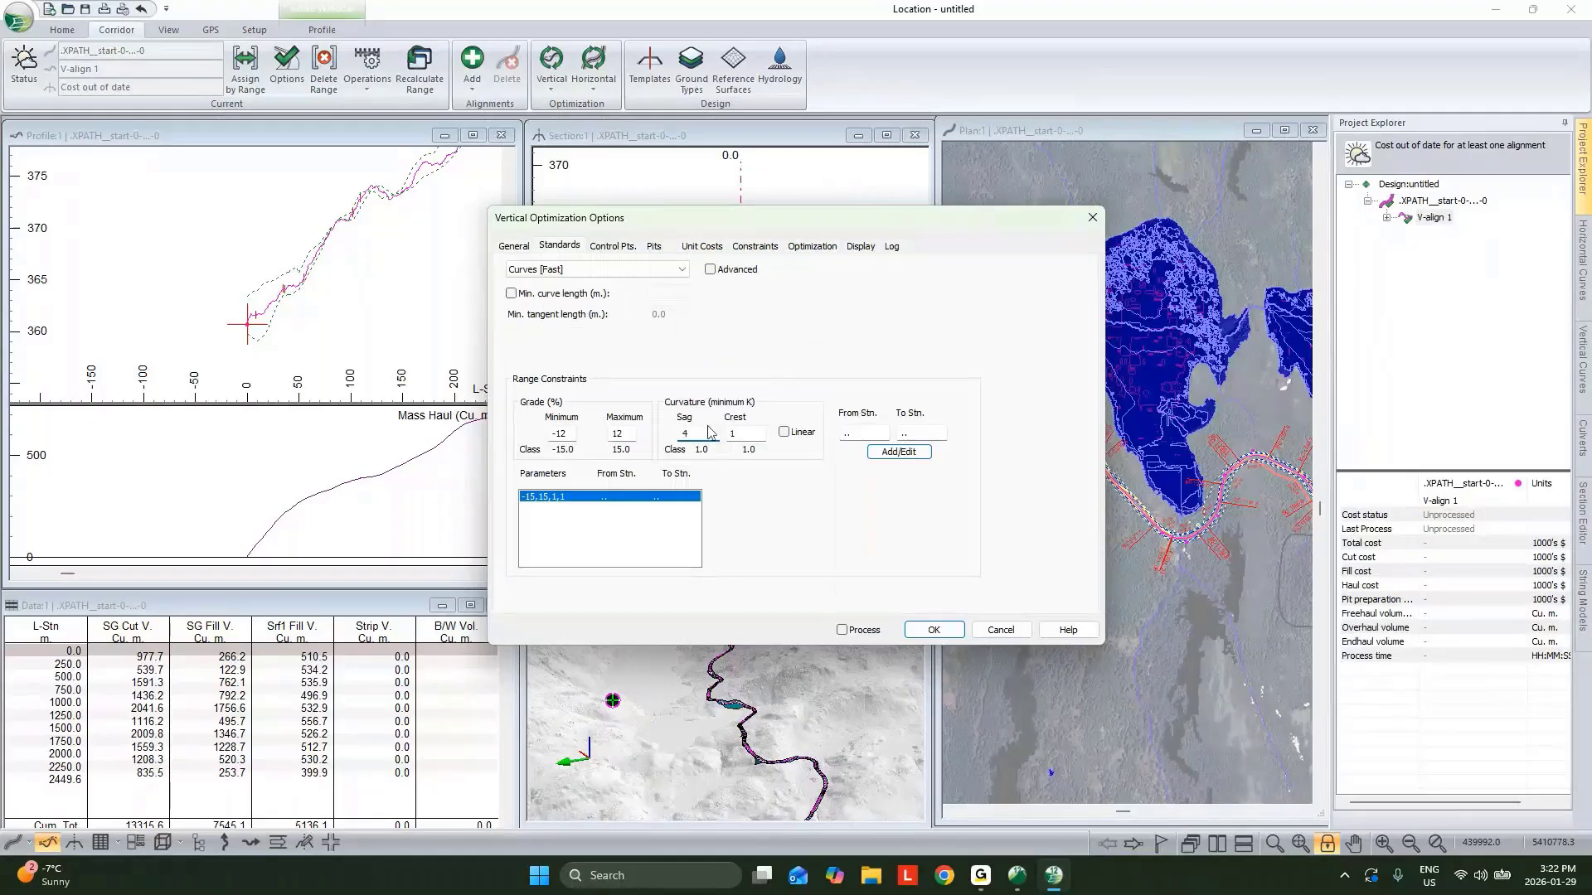
double_click(752, 437)
type("3")
left_click(905, 452)
Add a vertical control point at the start of the alignment.
left_click(612, 246)
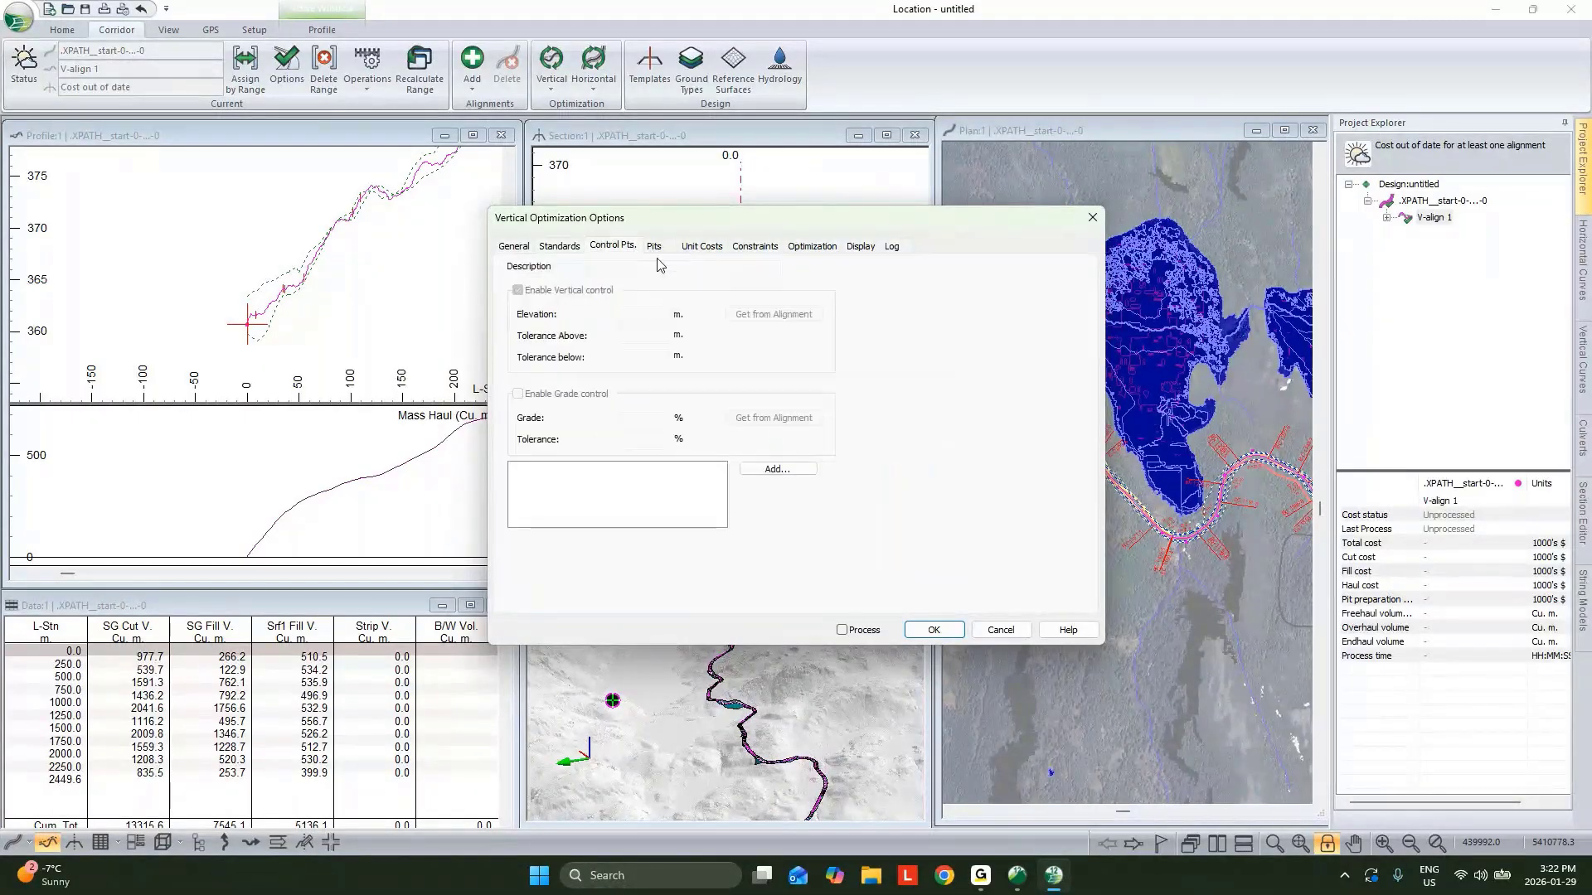
left_click(773, 469)
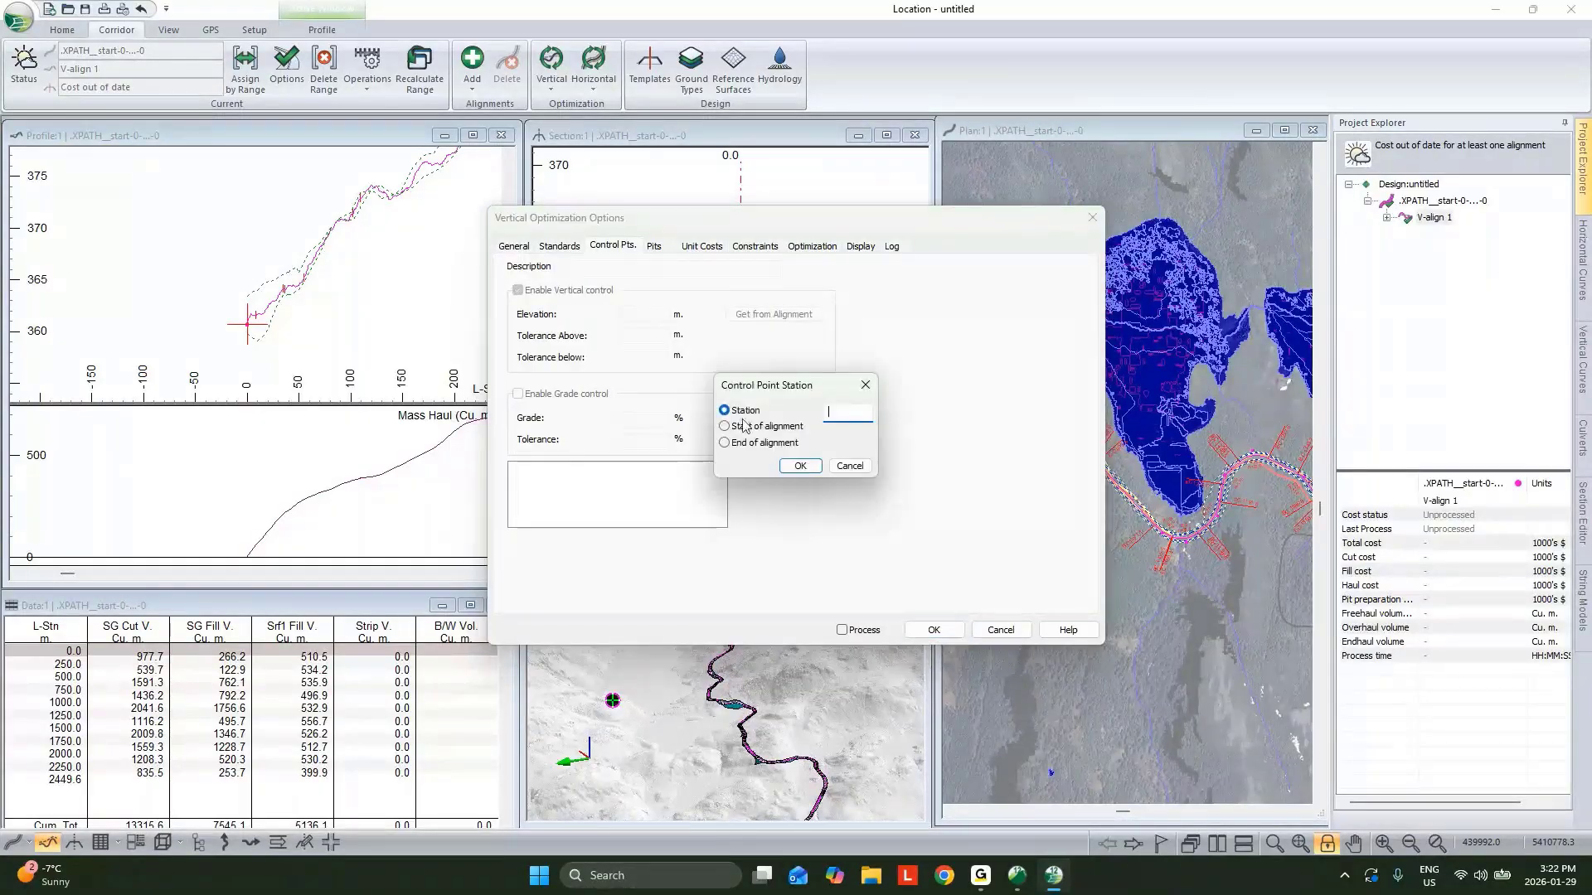
left_click(746, 427)
left_click(804, 463)
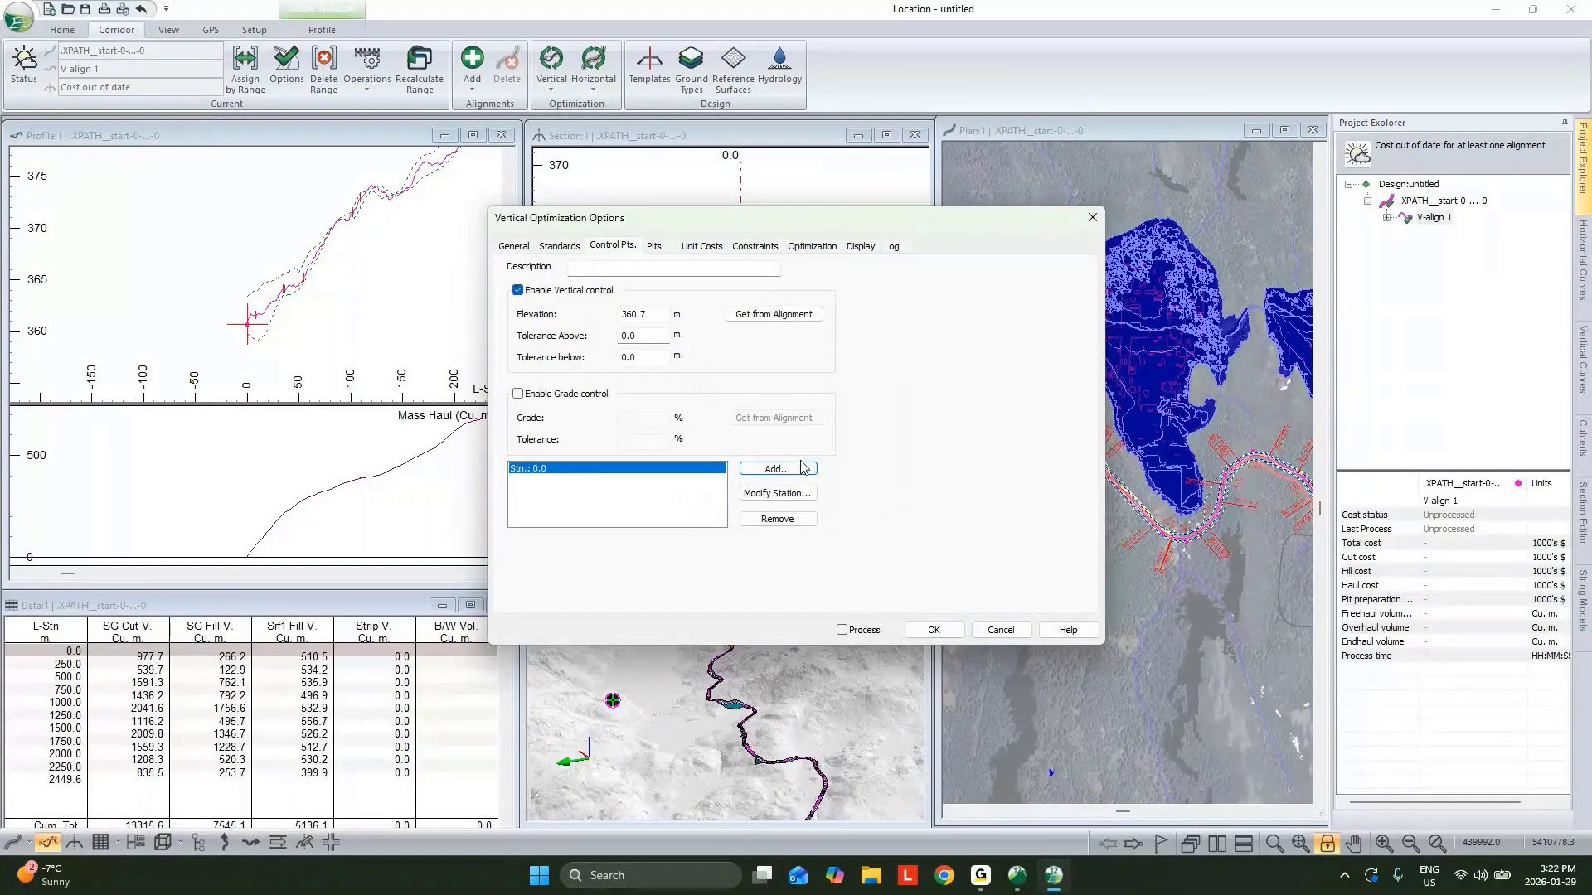
Run the vertical optimization with optimal profile and Smart Curves post-processing.
left_click(863, 632)
left_click(933, 630)
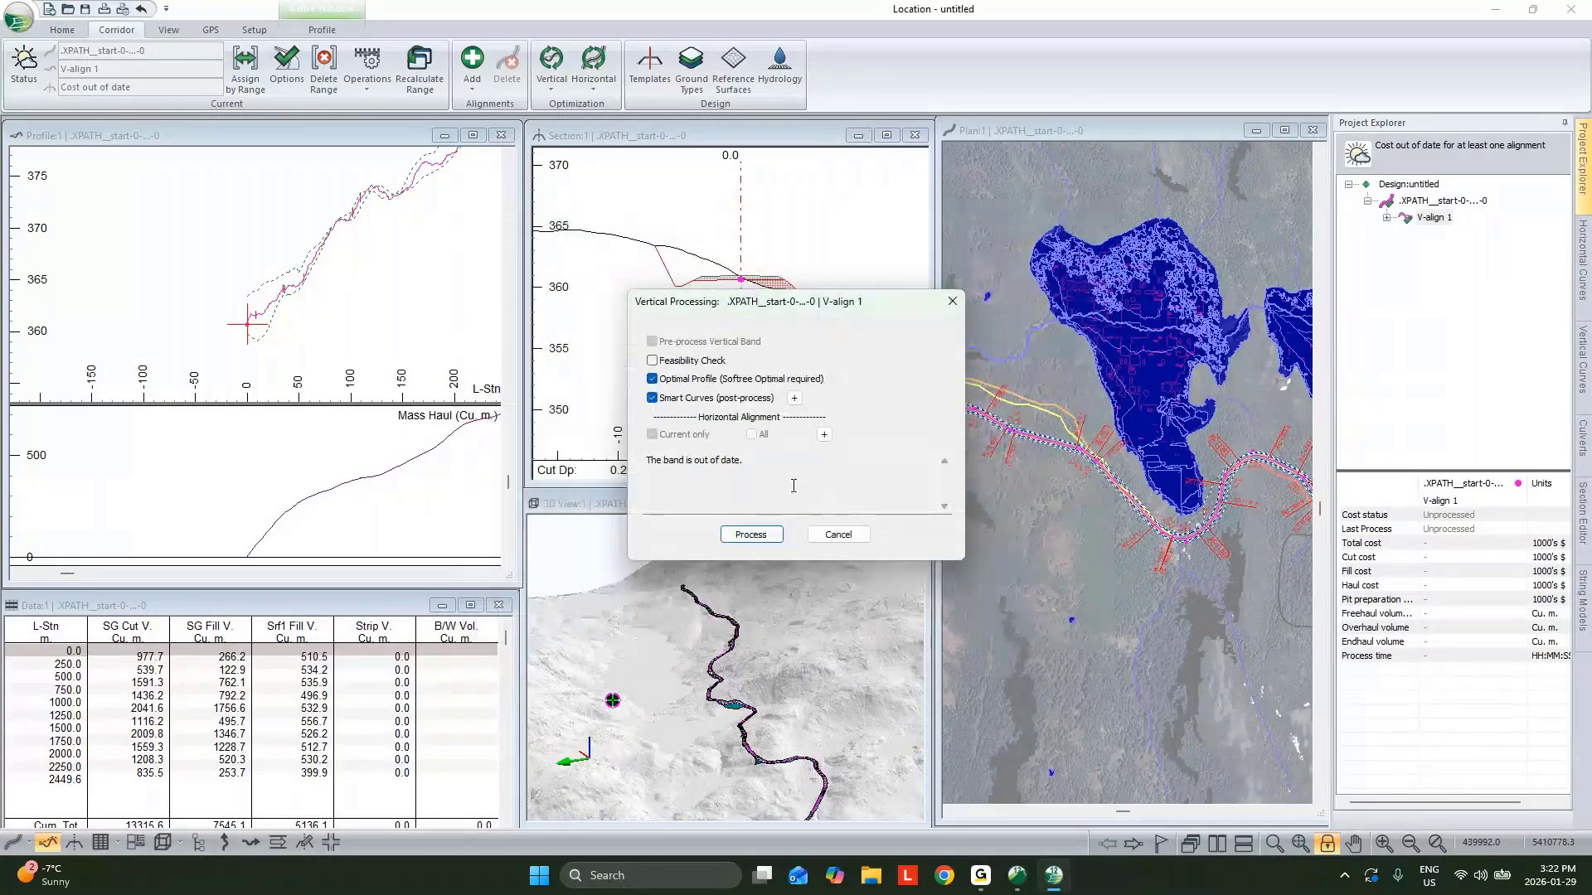
left_click(794, 398)
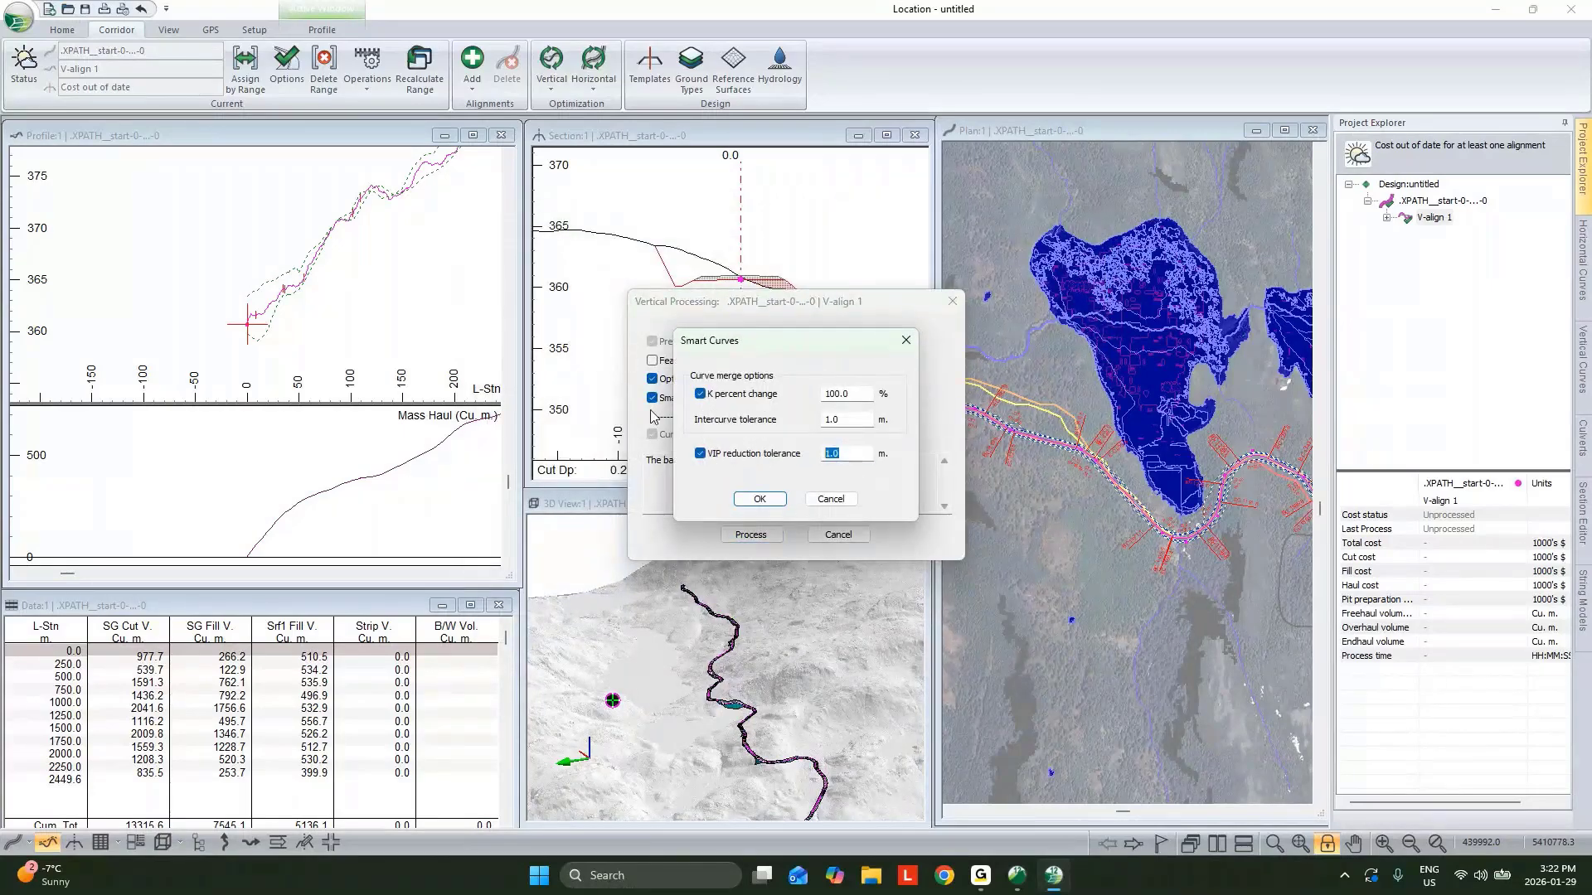
left_click(760, 498)
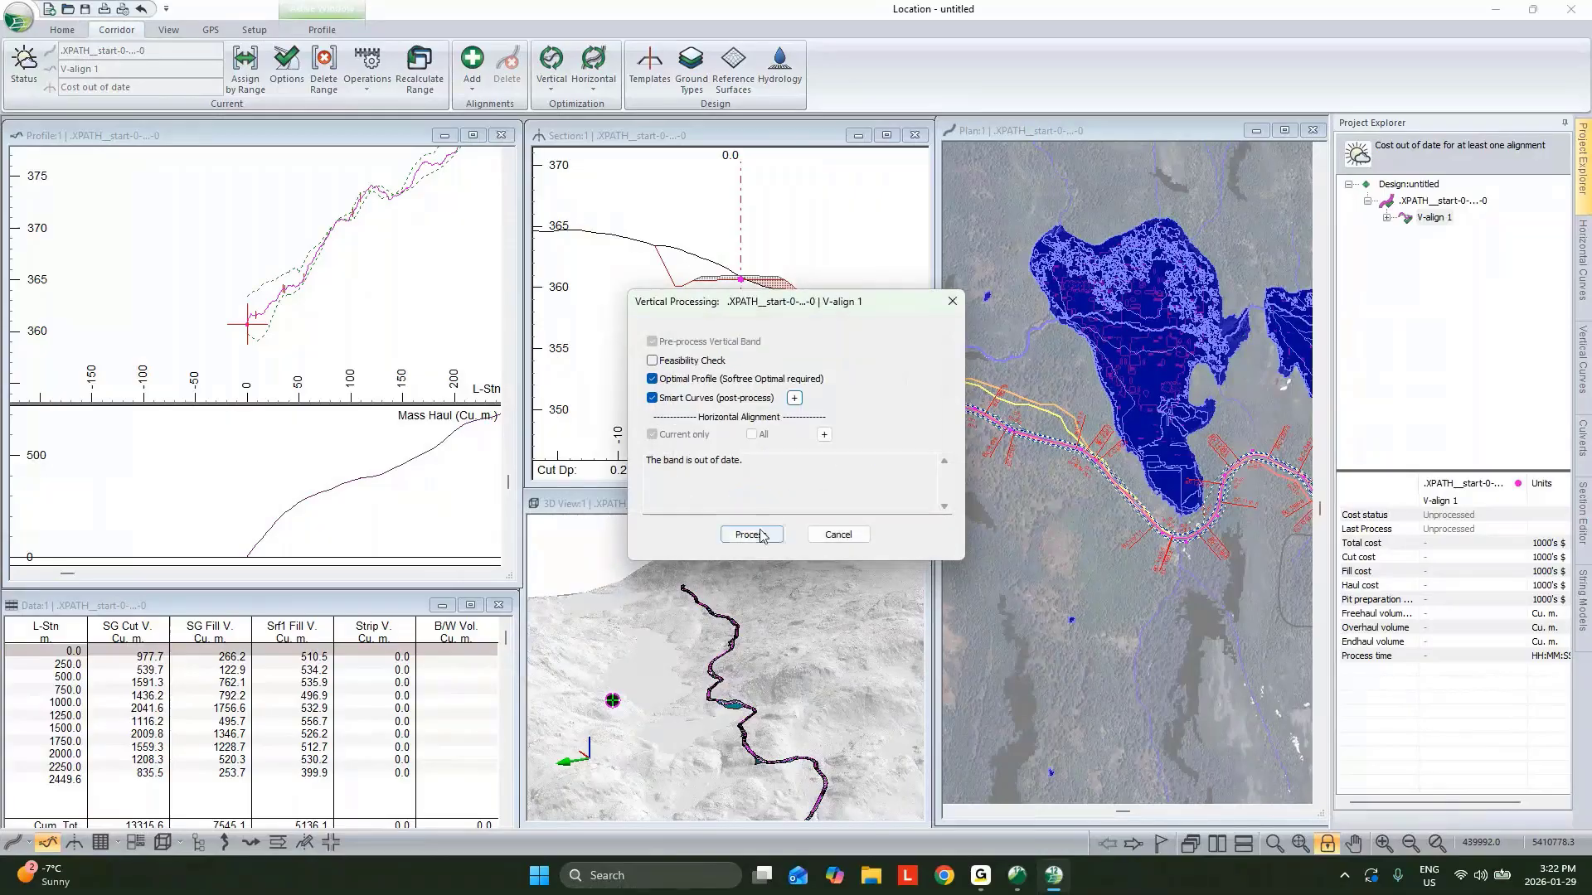
left_click(750, 535)
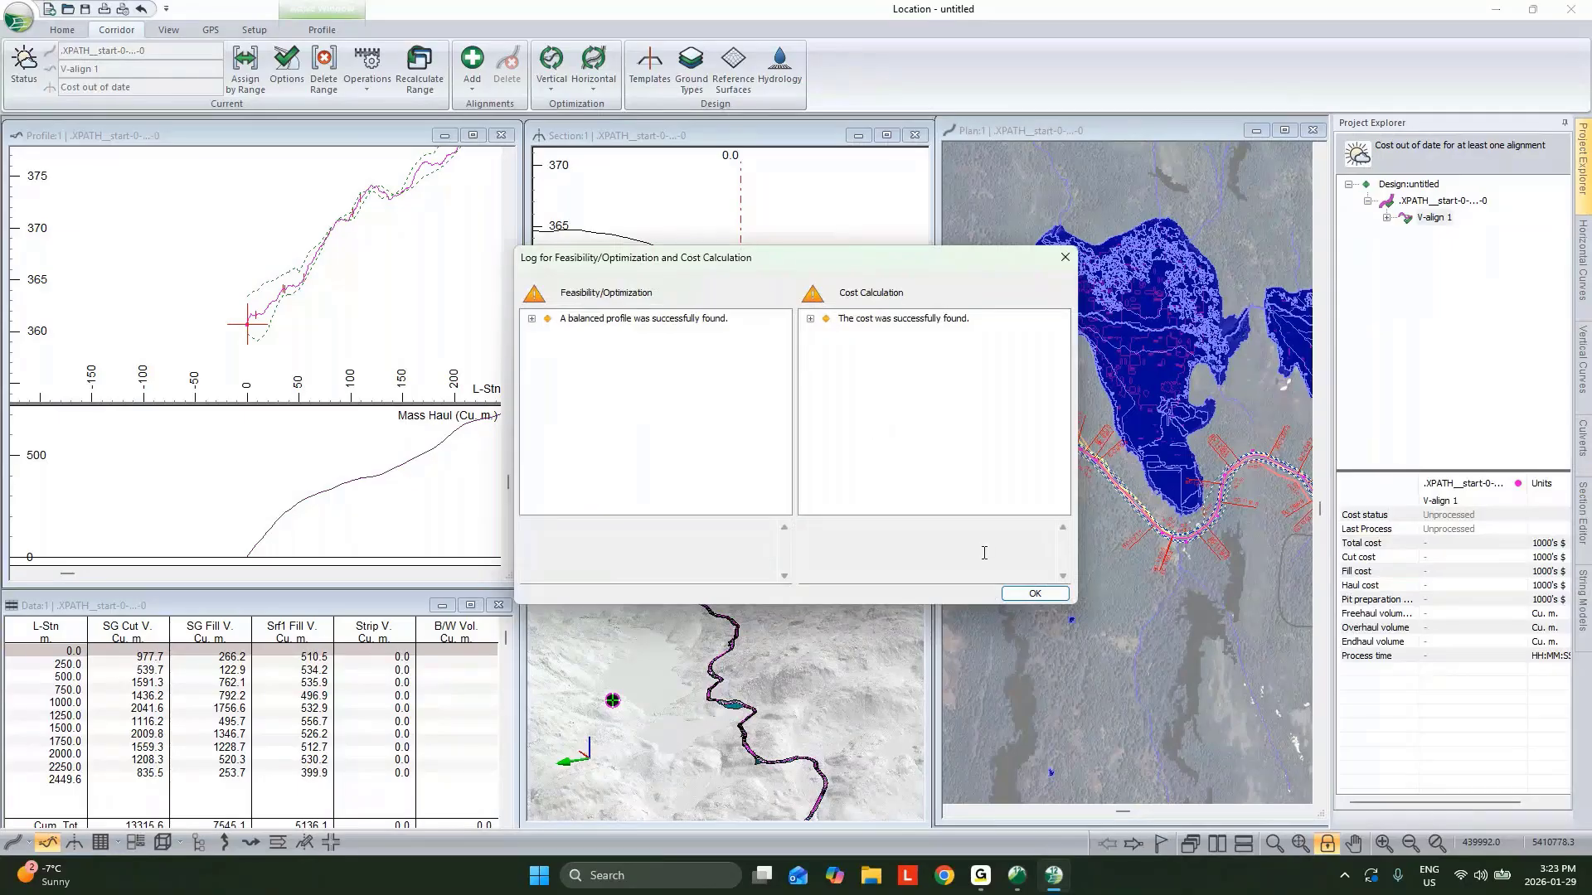
Close the optimization log and review the optimized profile and mass haul diagram along the alignment.
left_click(1042, 599)
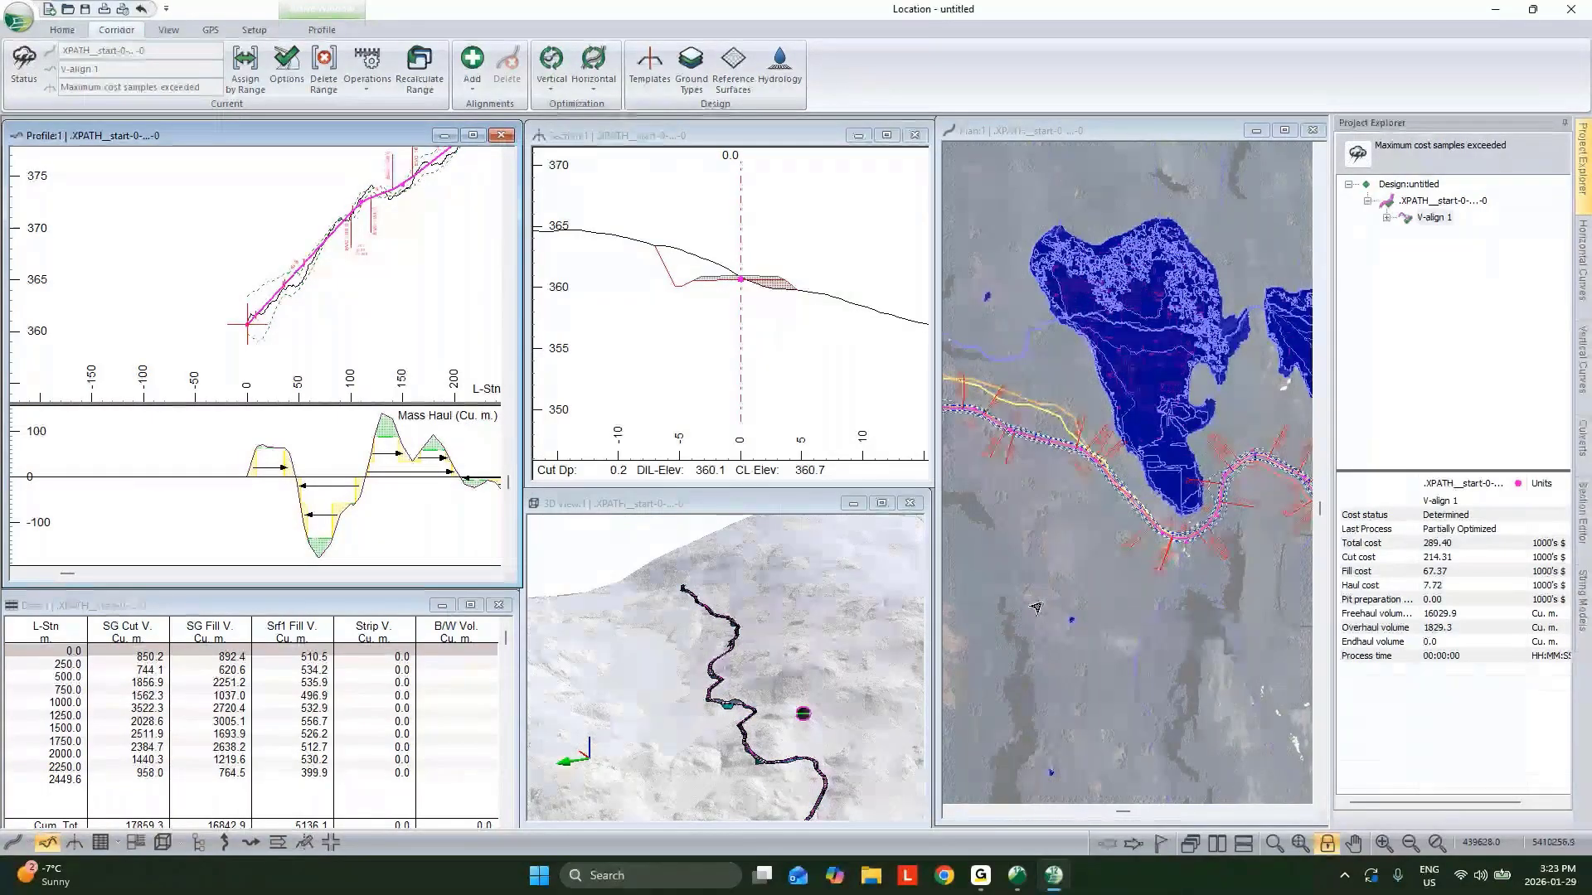
scroll(366, 328, "down", 2)
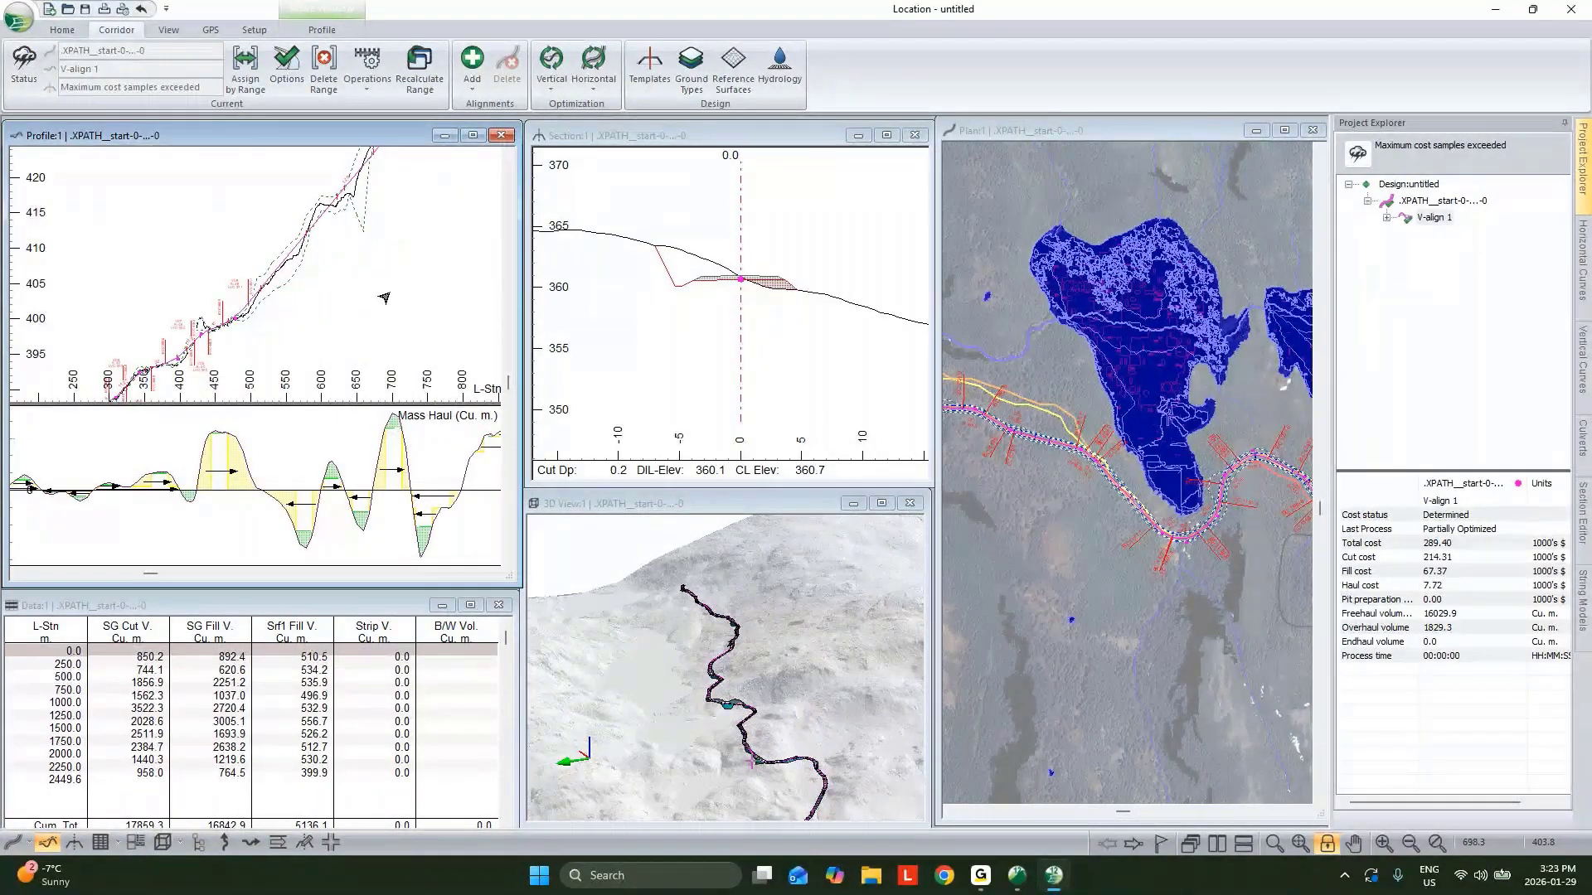
scroll(379, 304, "down", 2)
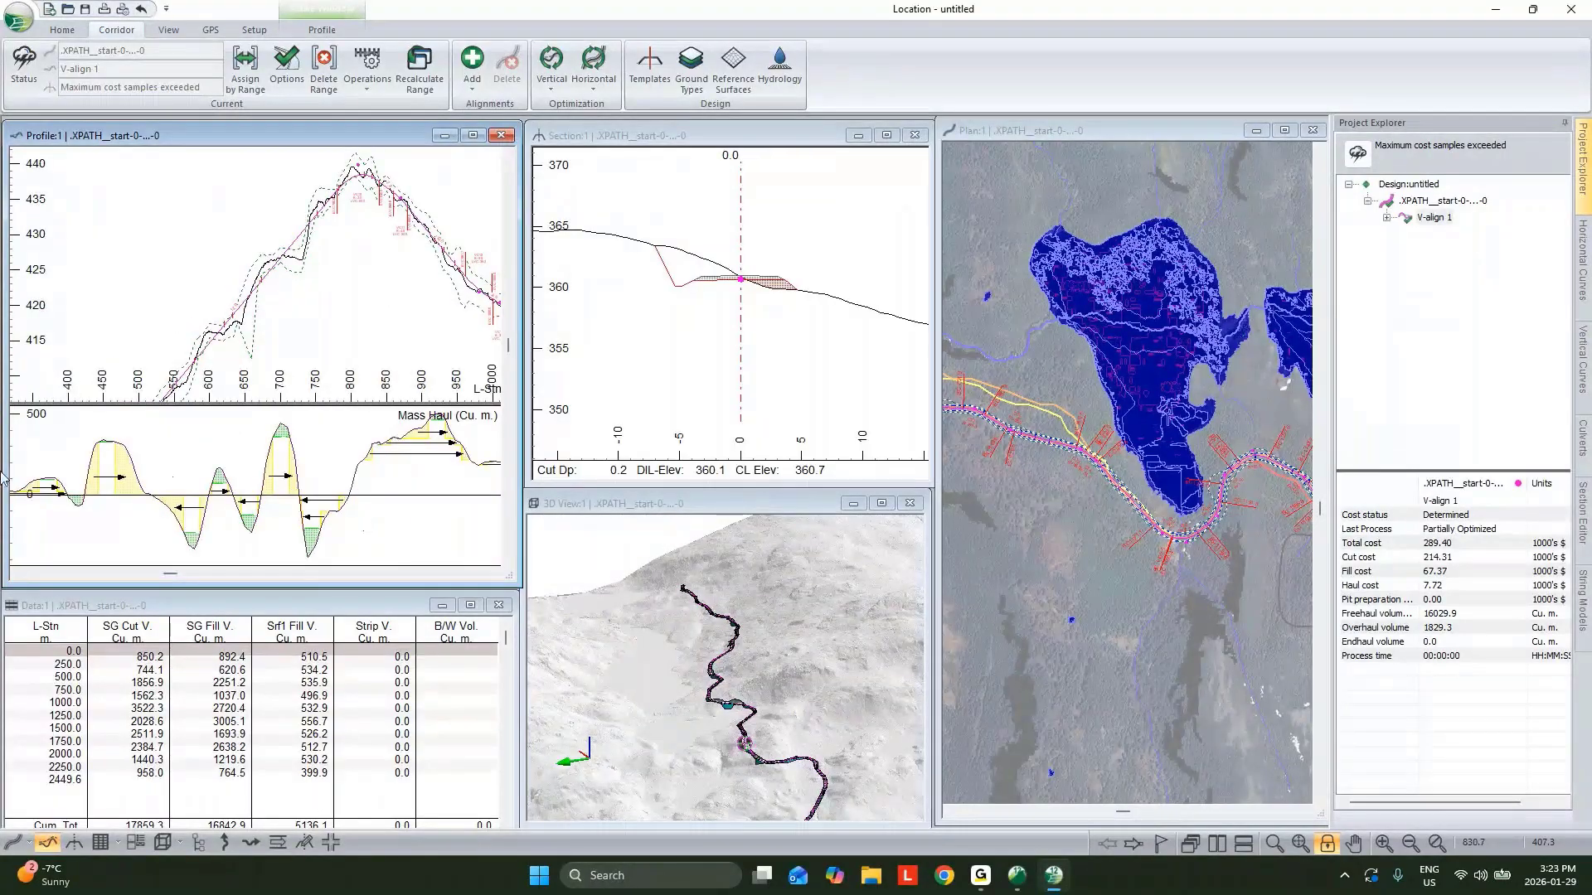
middle_click_drag(346, 306, 210, 331)
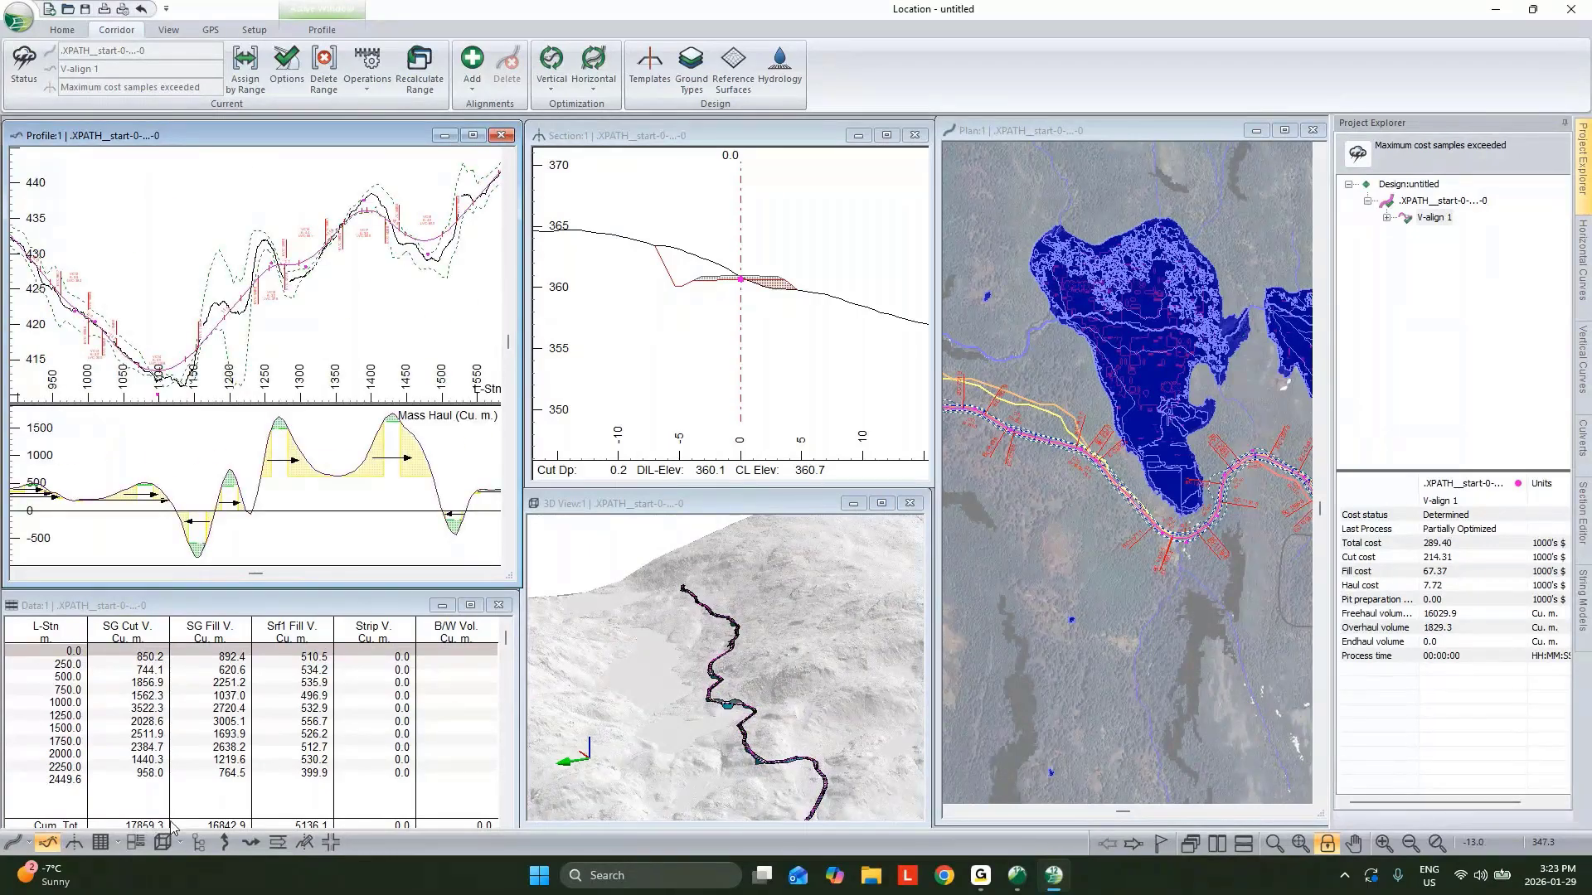
left_click(885, 506)
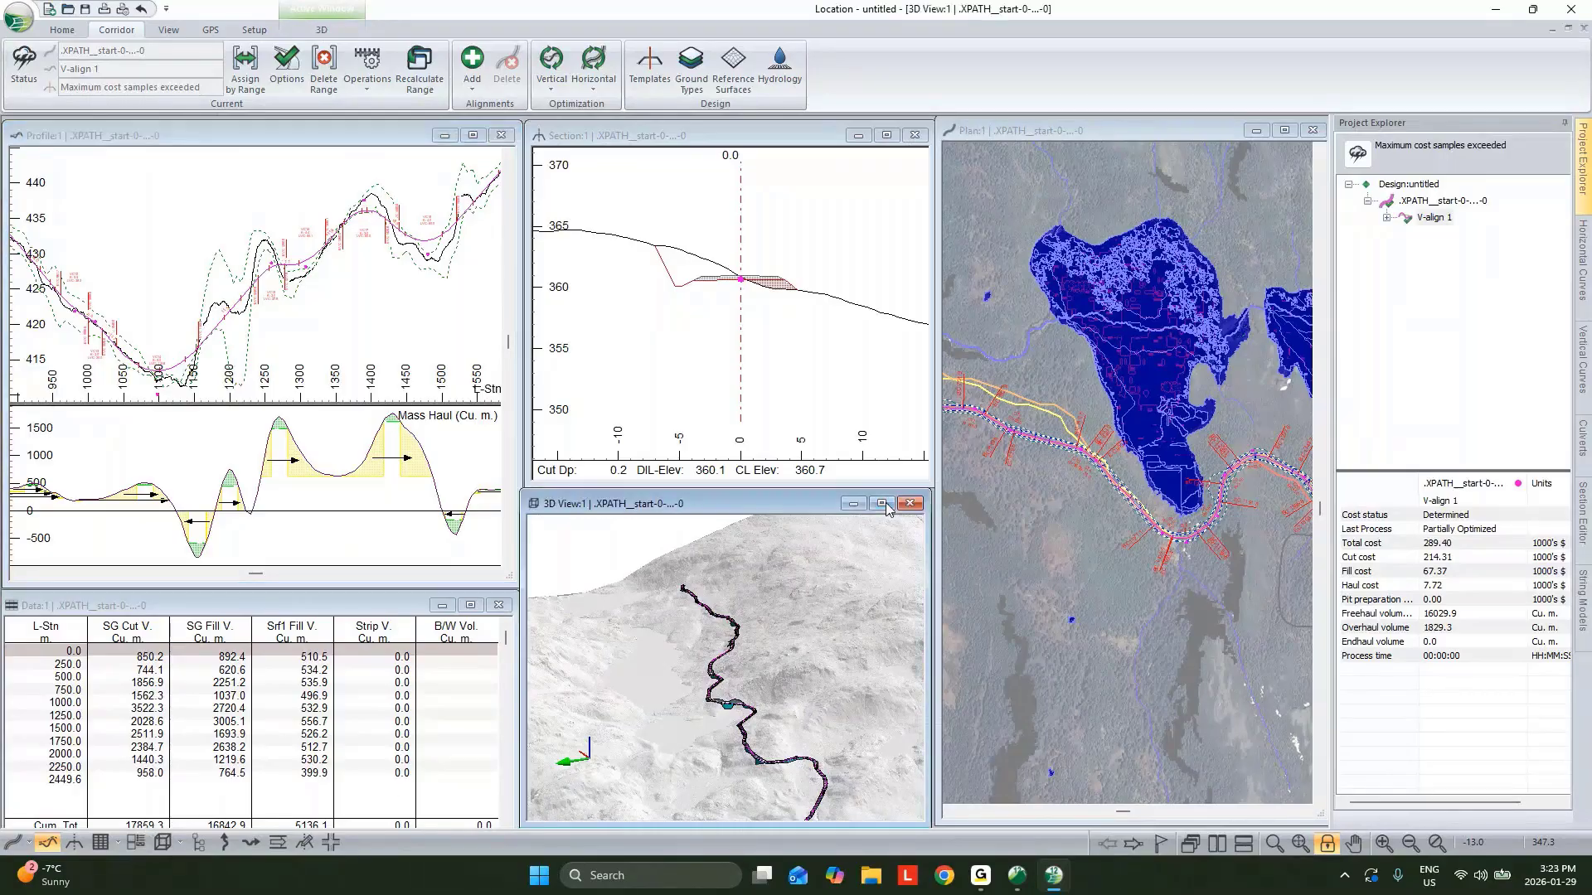
left_click(883, 504)
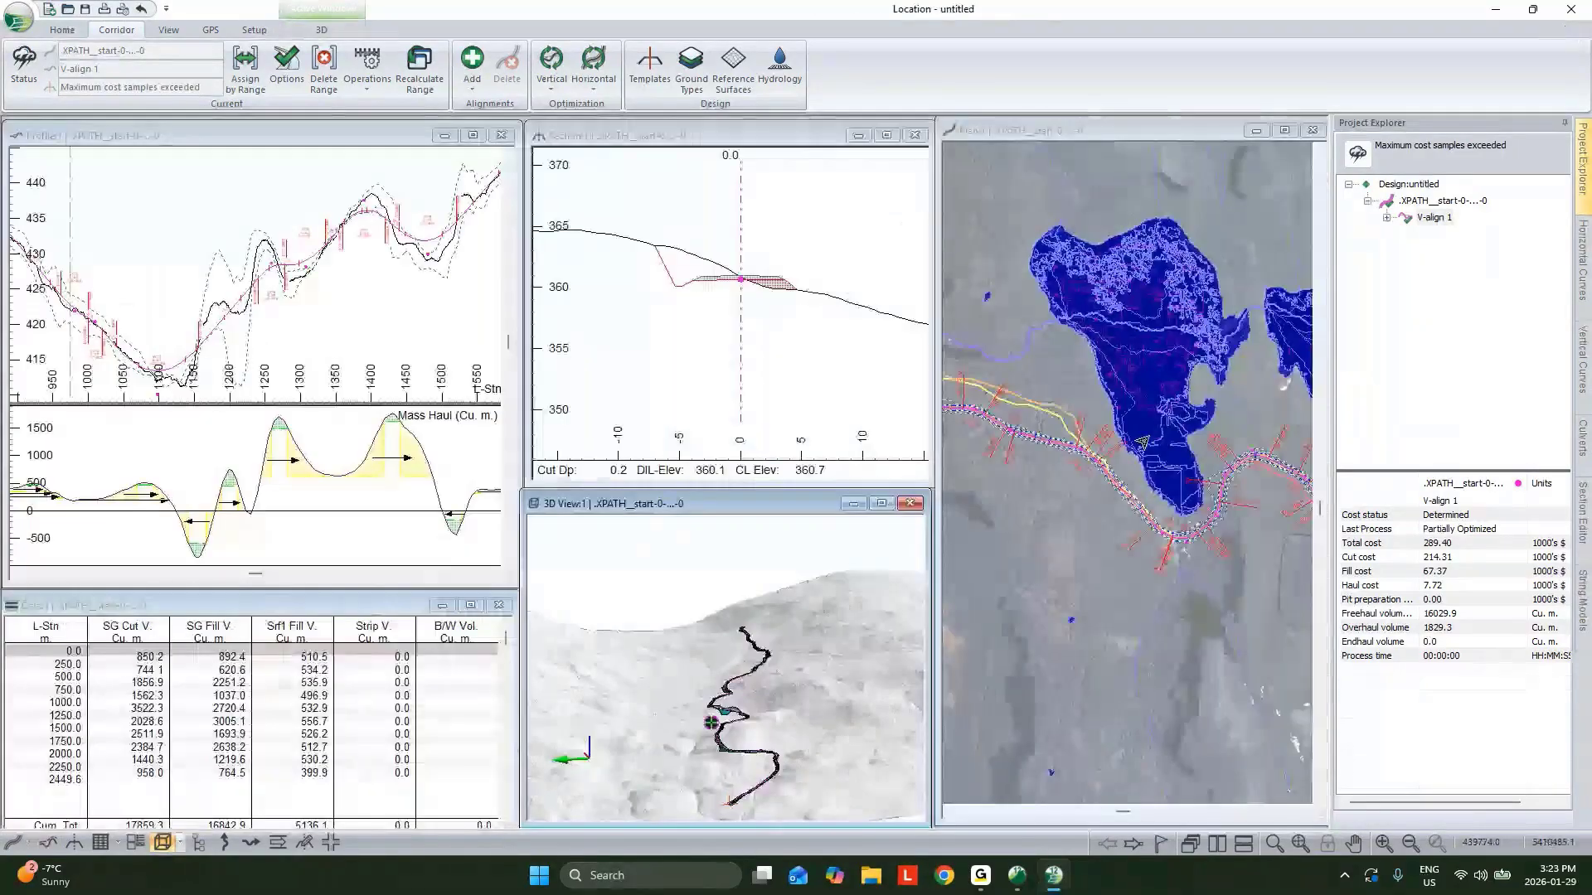
Add a 600 mm cross-drain culvert at station 1110 on the alignment.
mouse_move(1143, 442)
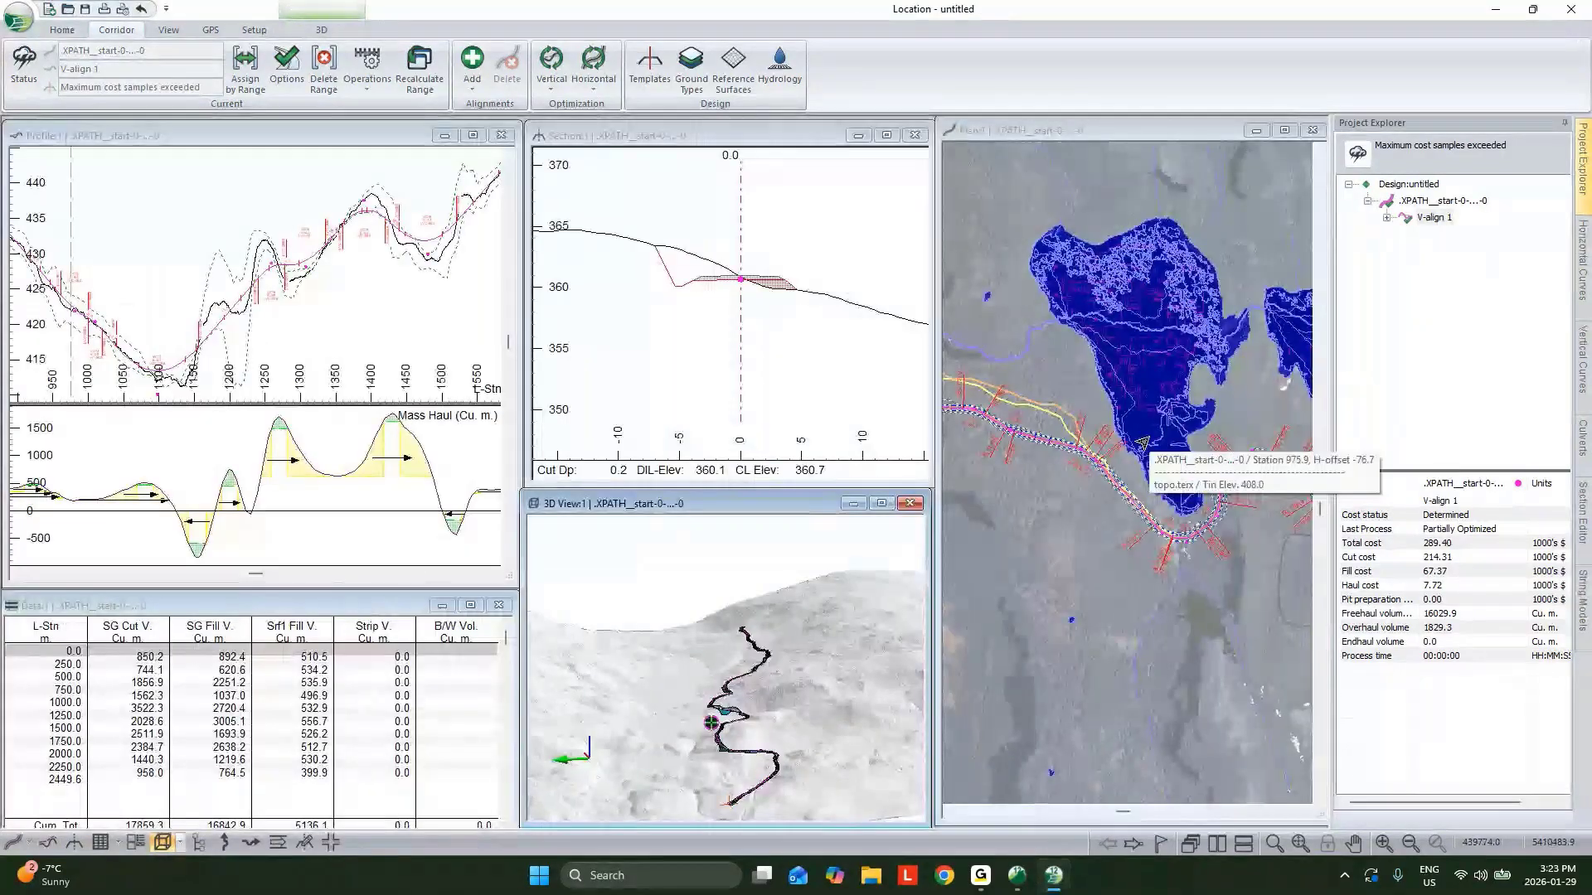
middle_click_drag(1176, 538, 1152, 599)
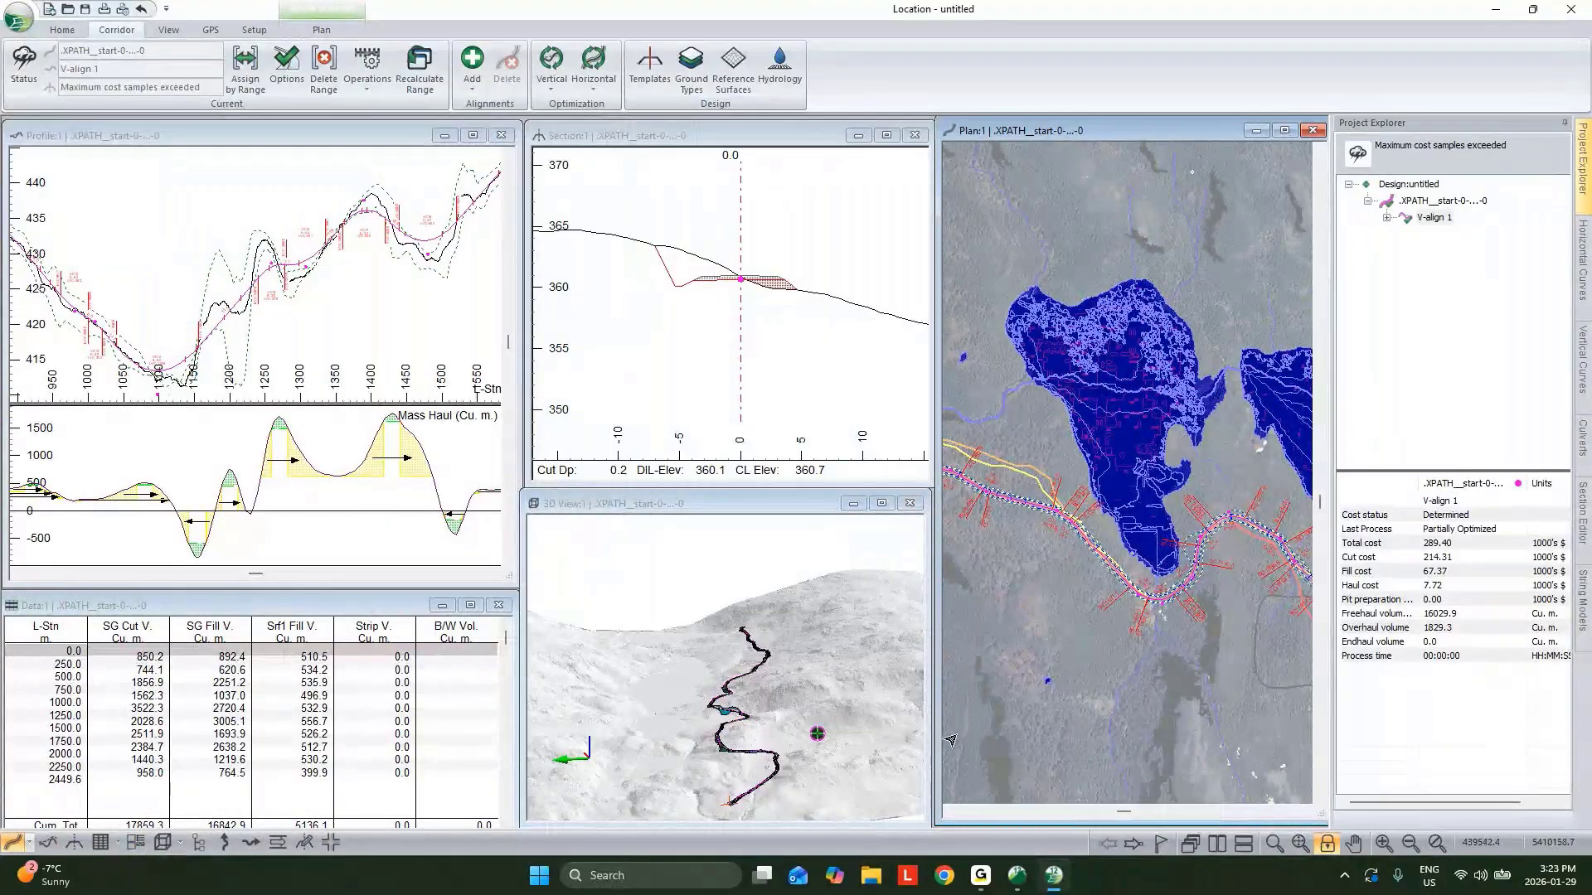
left_click(1154, 599)
mouse_move(769, 330)
middle_mouse_down()
mouse_move(719, 337)
mouse_move(745, 331)
middle_mouse_up()
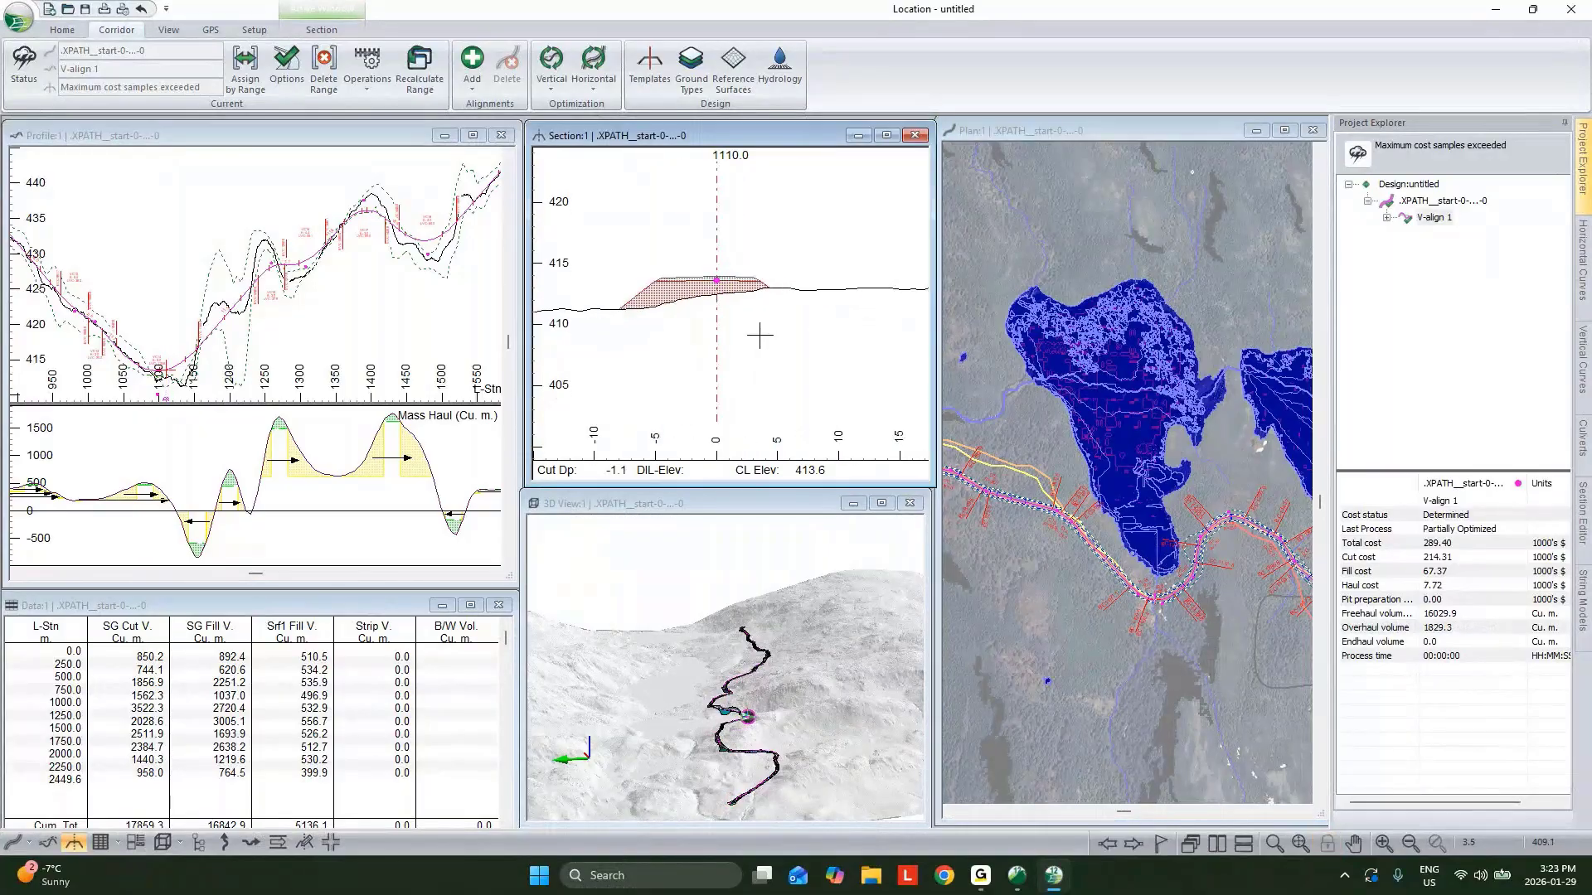
left_click(1584, 437)
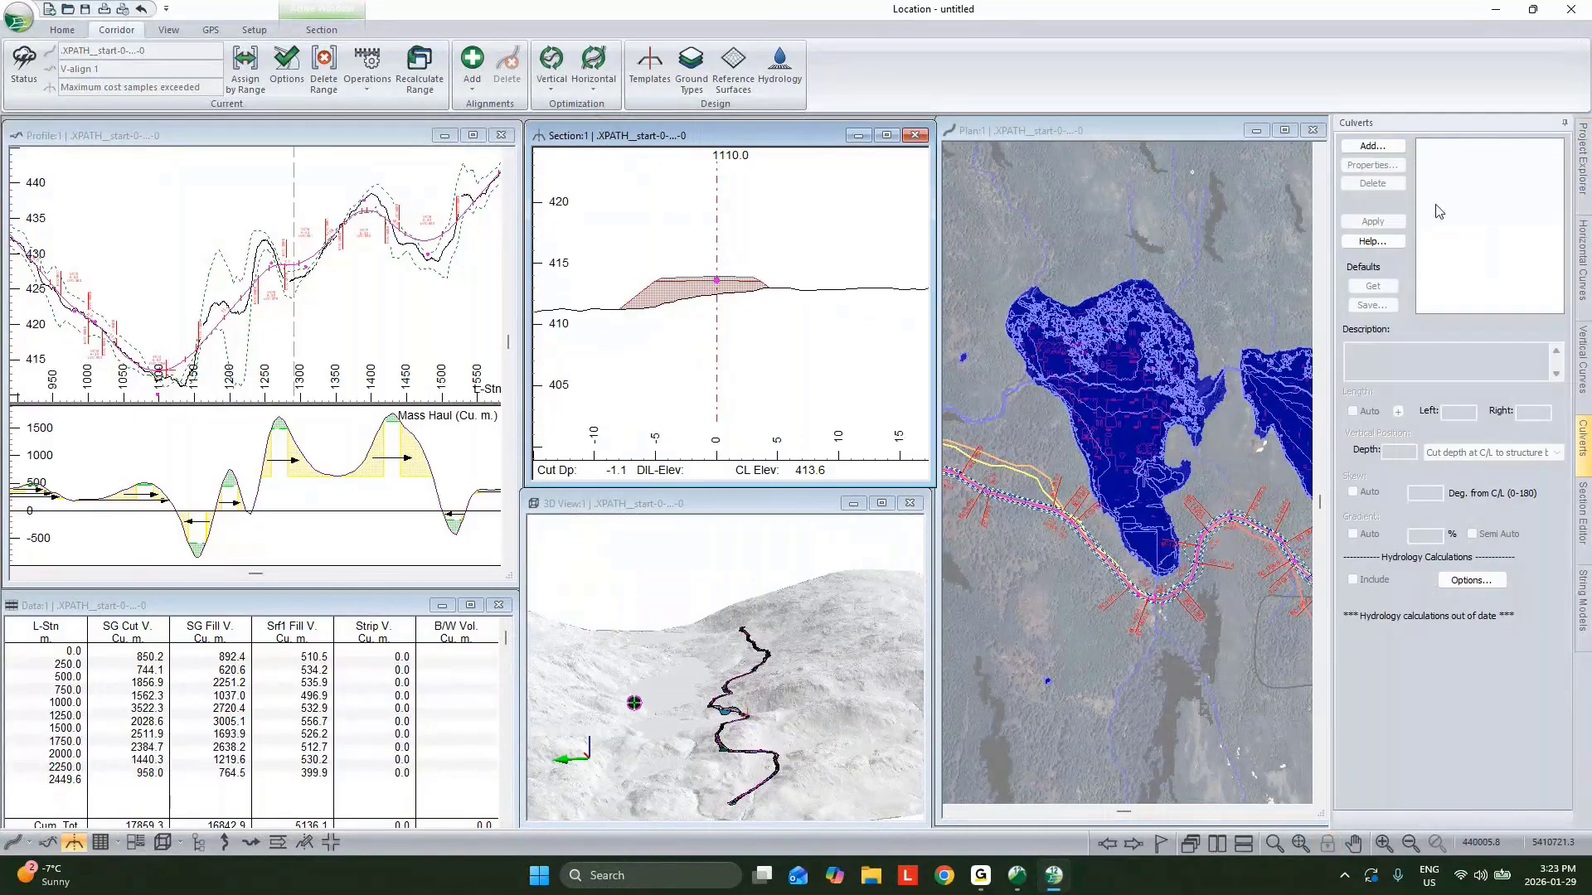
left_click(1372, 146)
left_click(907, 458)
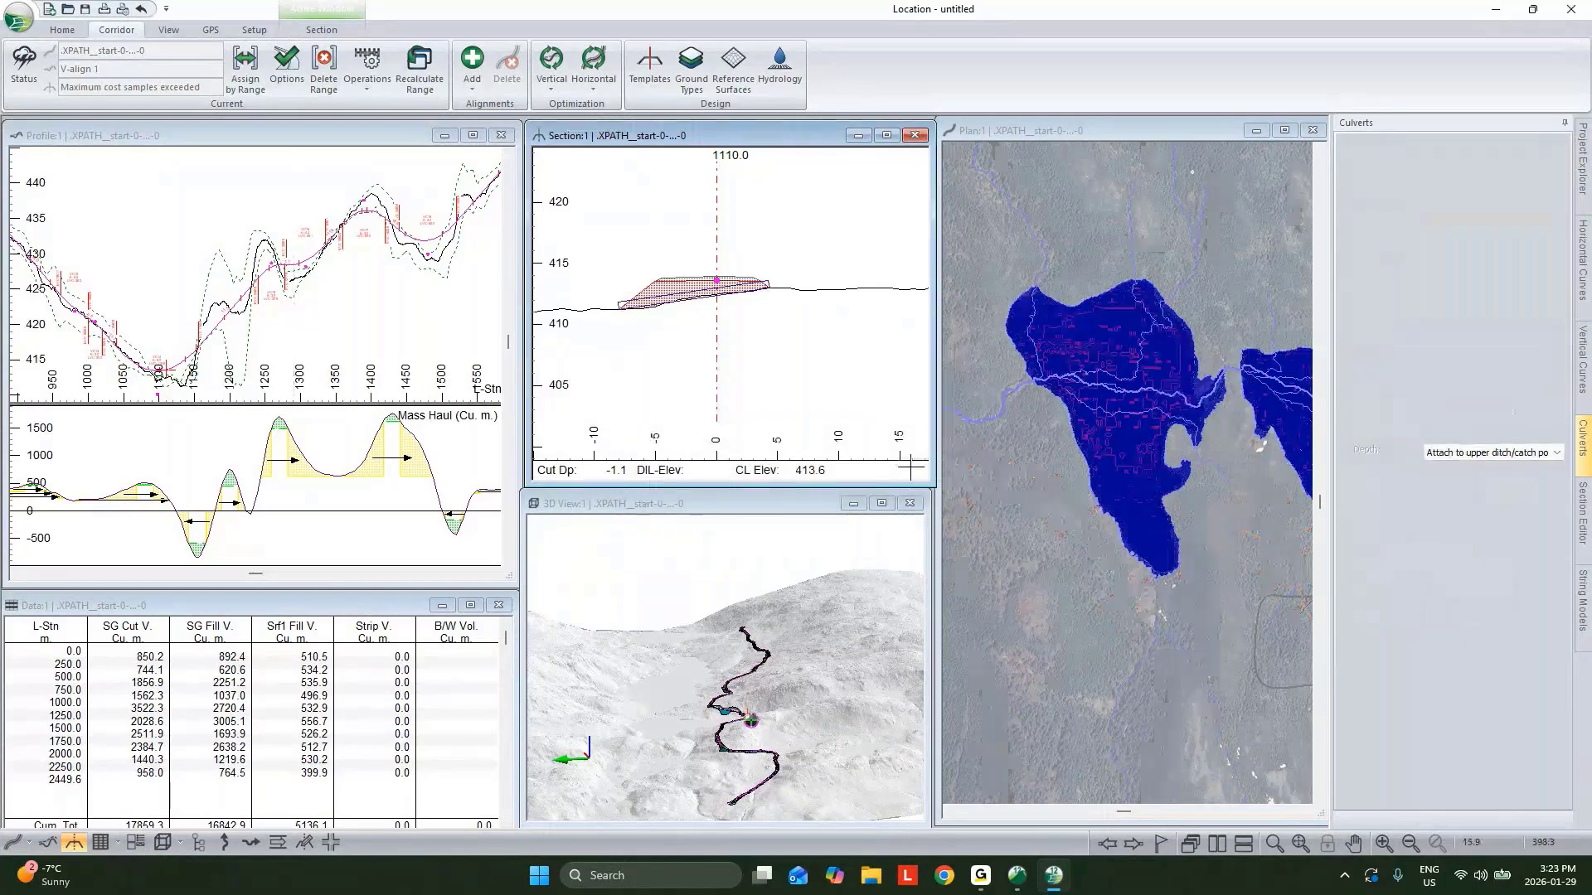
Open a multi-plot window, load the book layout MD - Generic Size D Book layout - No Notes.blt, and view a plan-profile sheet.
left_click(135, 844)
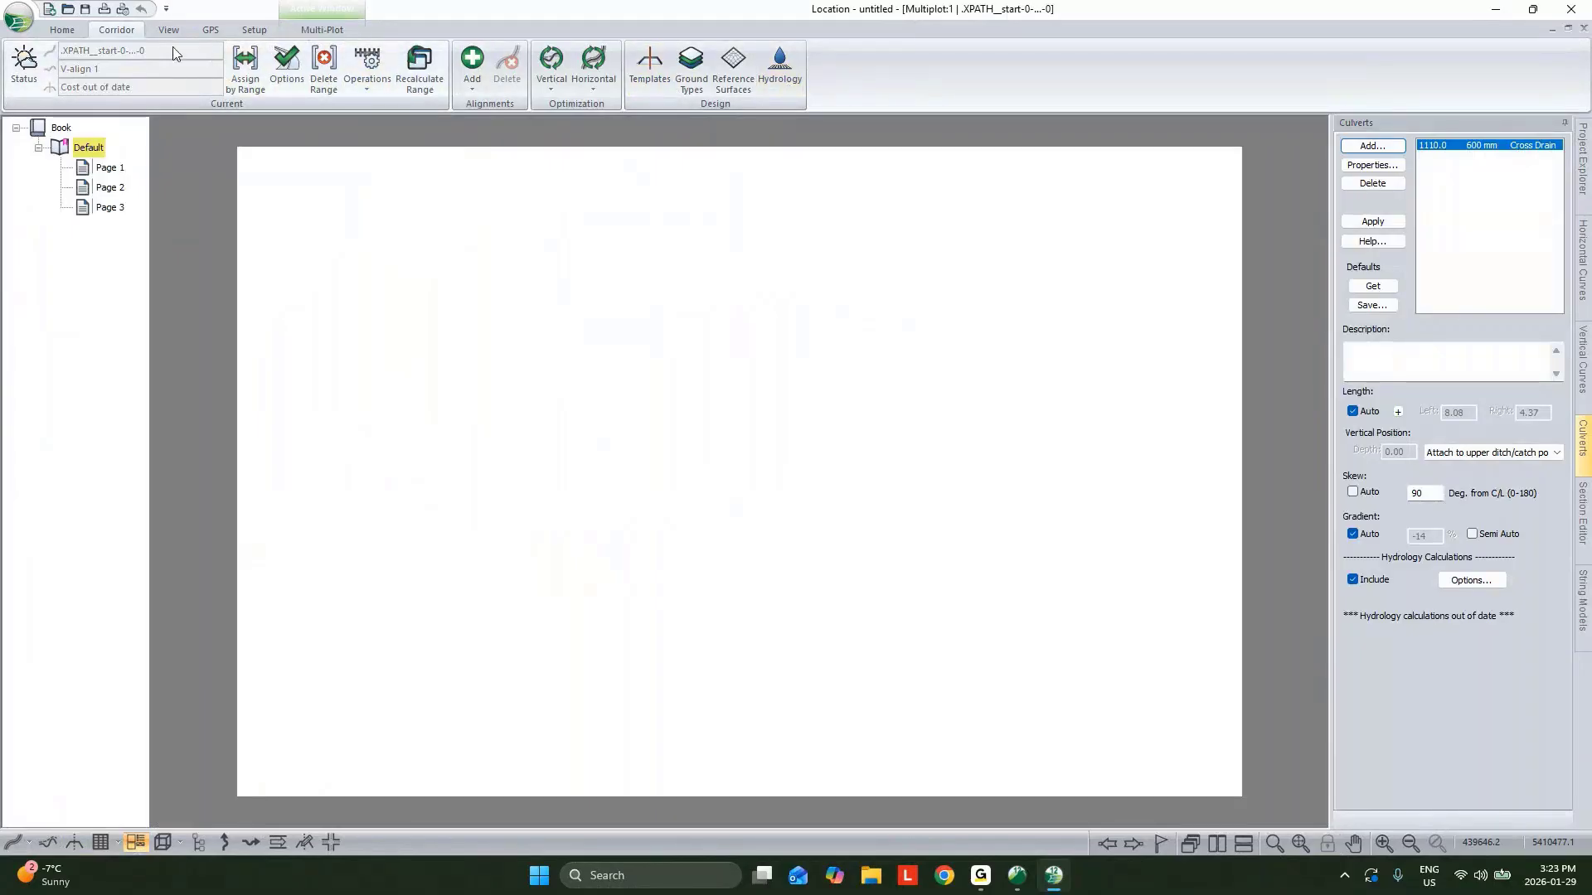
left_click(325, 30)
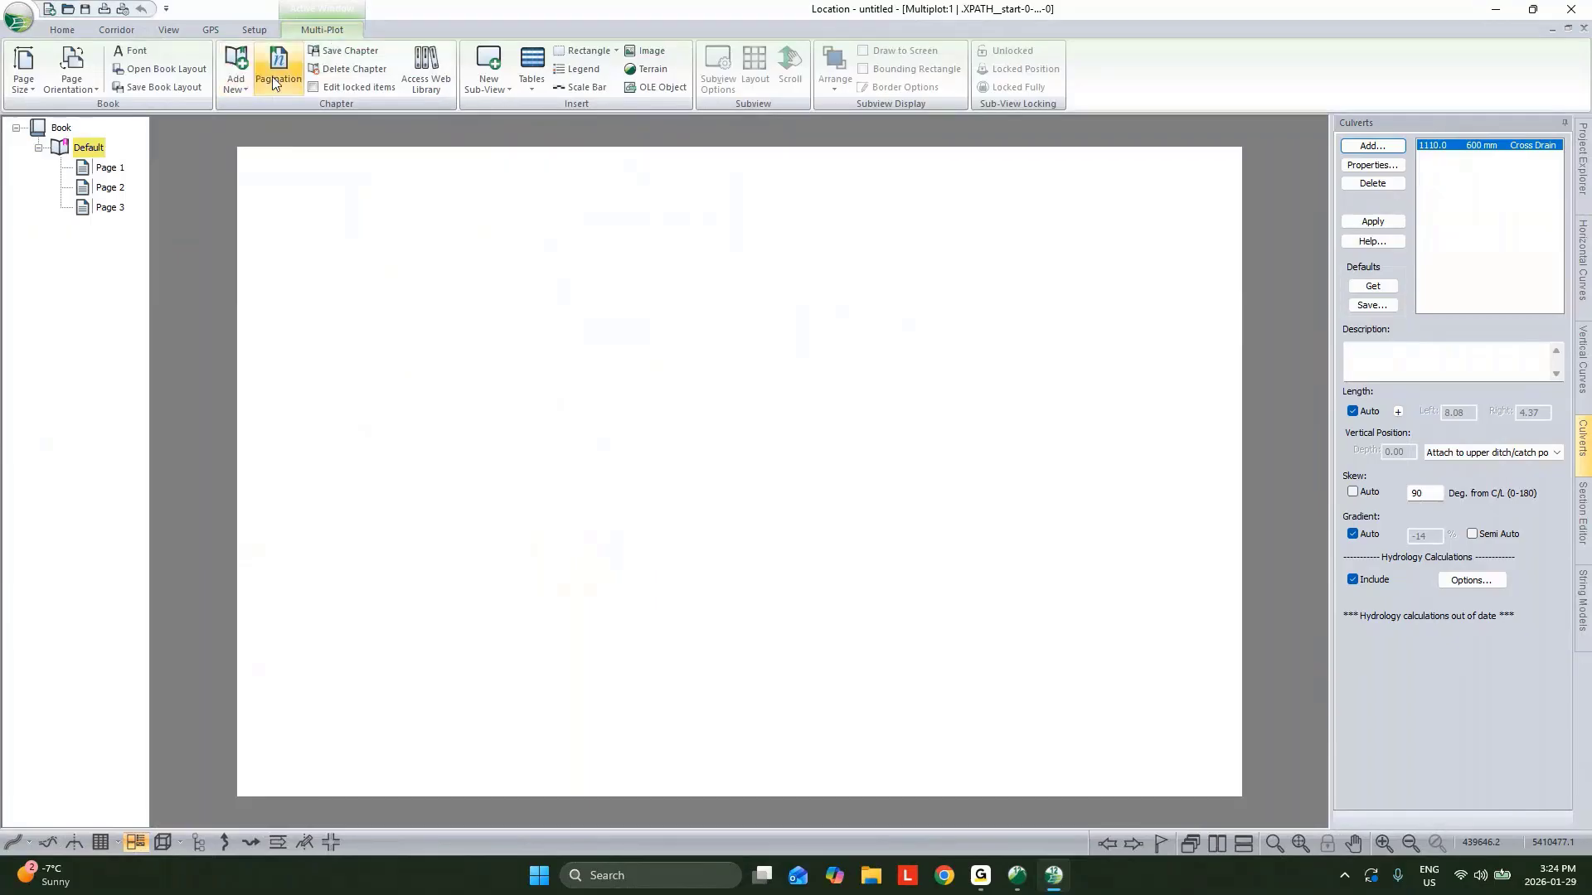
left_click(164, 69)
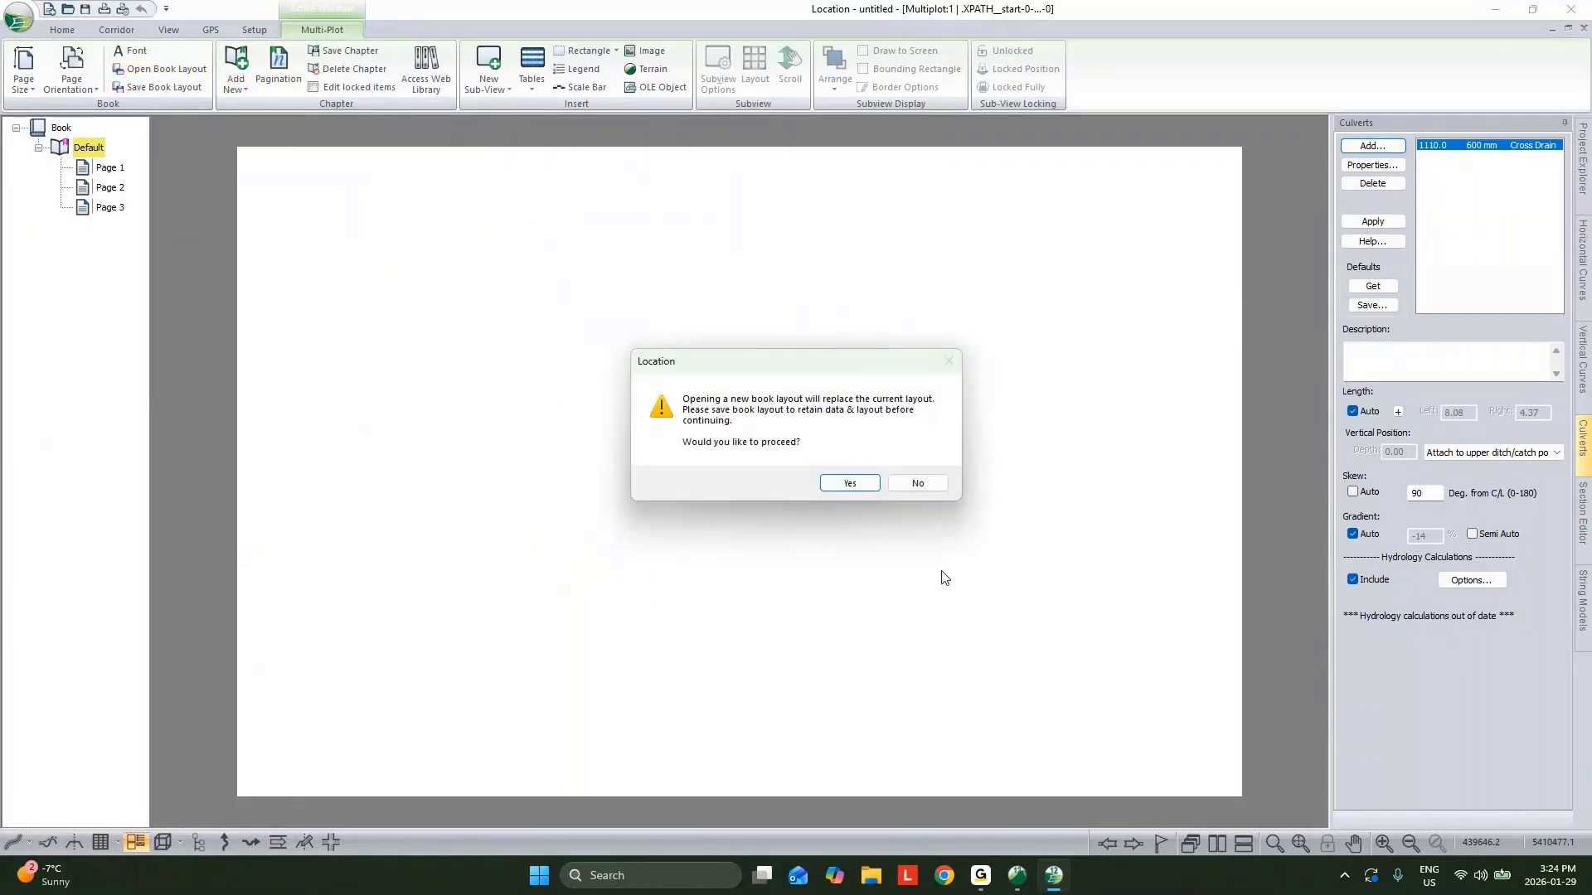
left_click(849, 484)
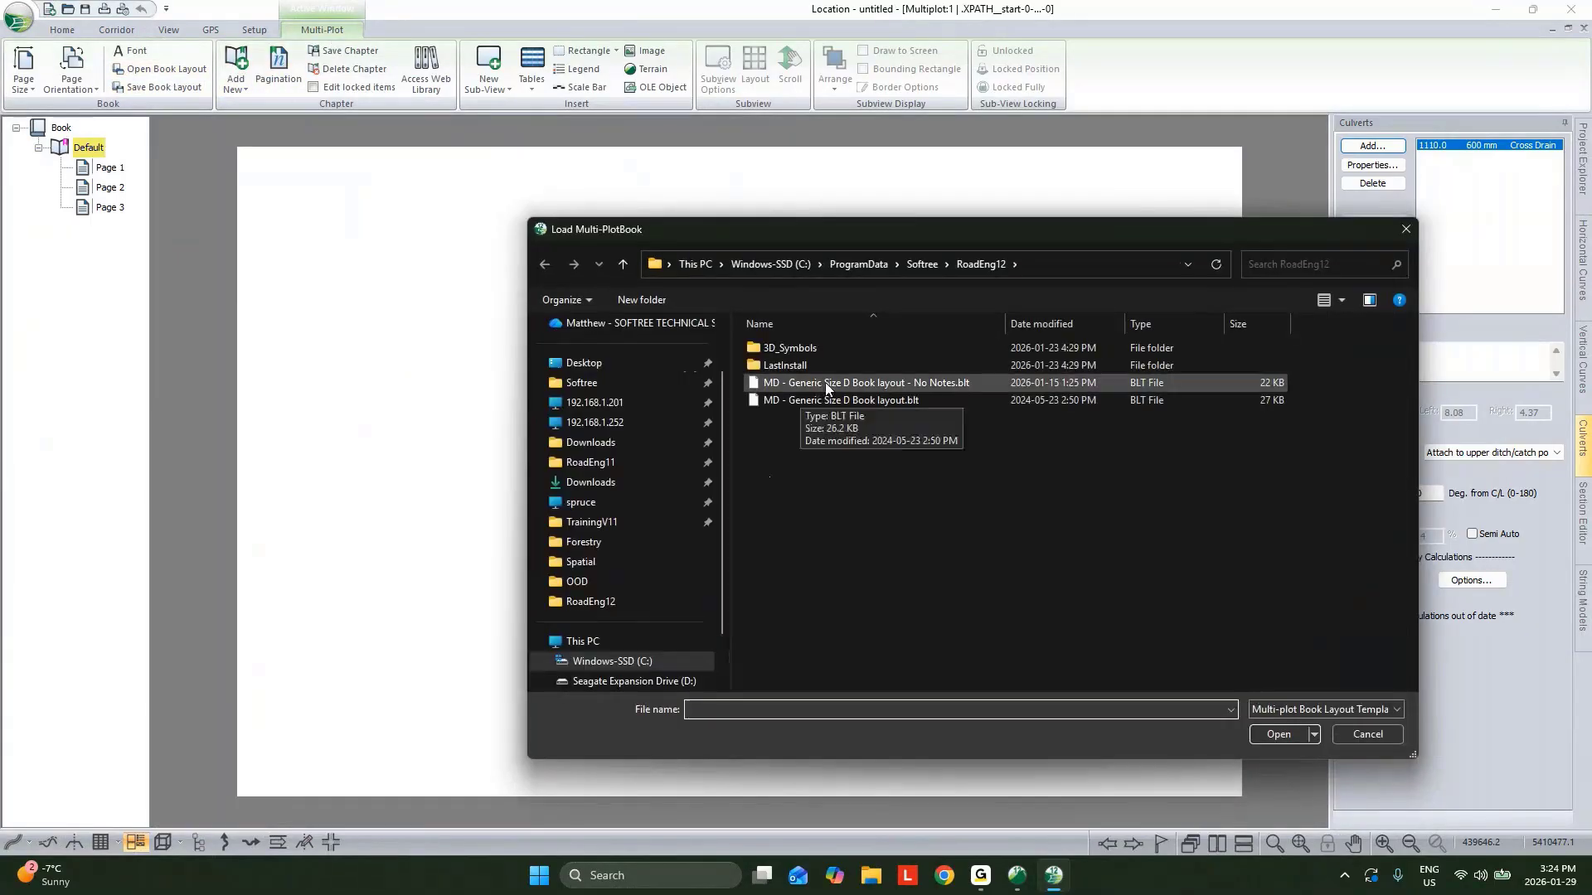
left_click(824, 382)
left_click(1290, 734)
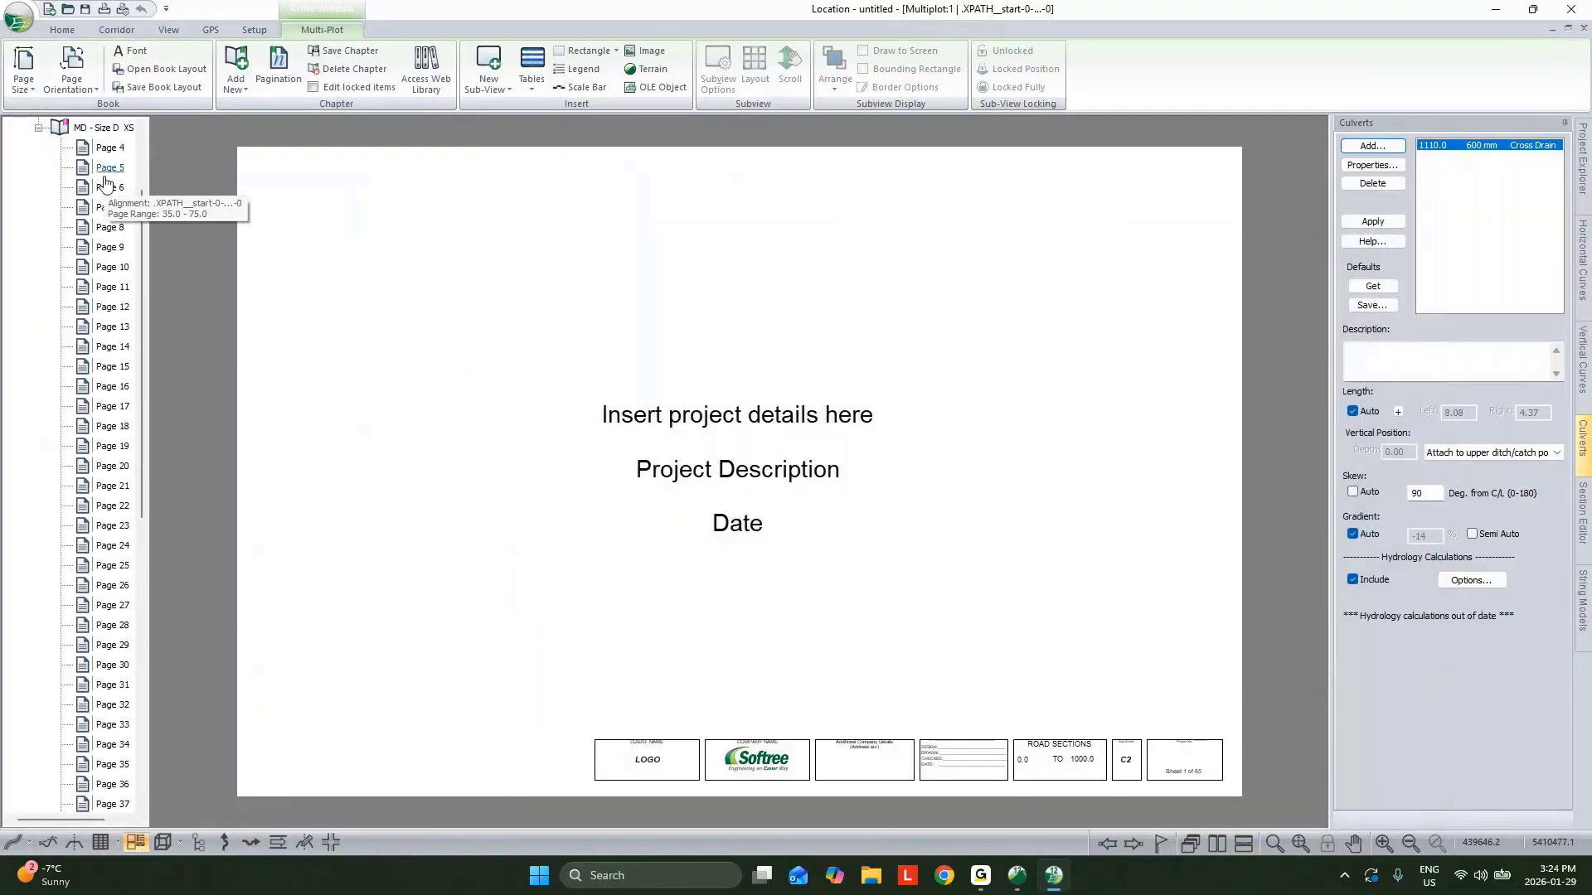
scroll(104, 179, "up", 2)
left_click(102, 190)
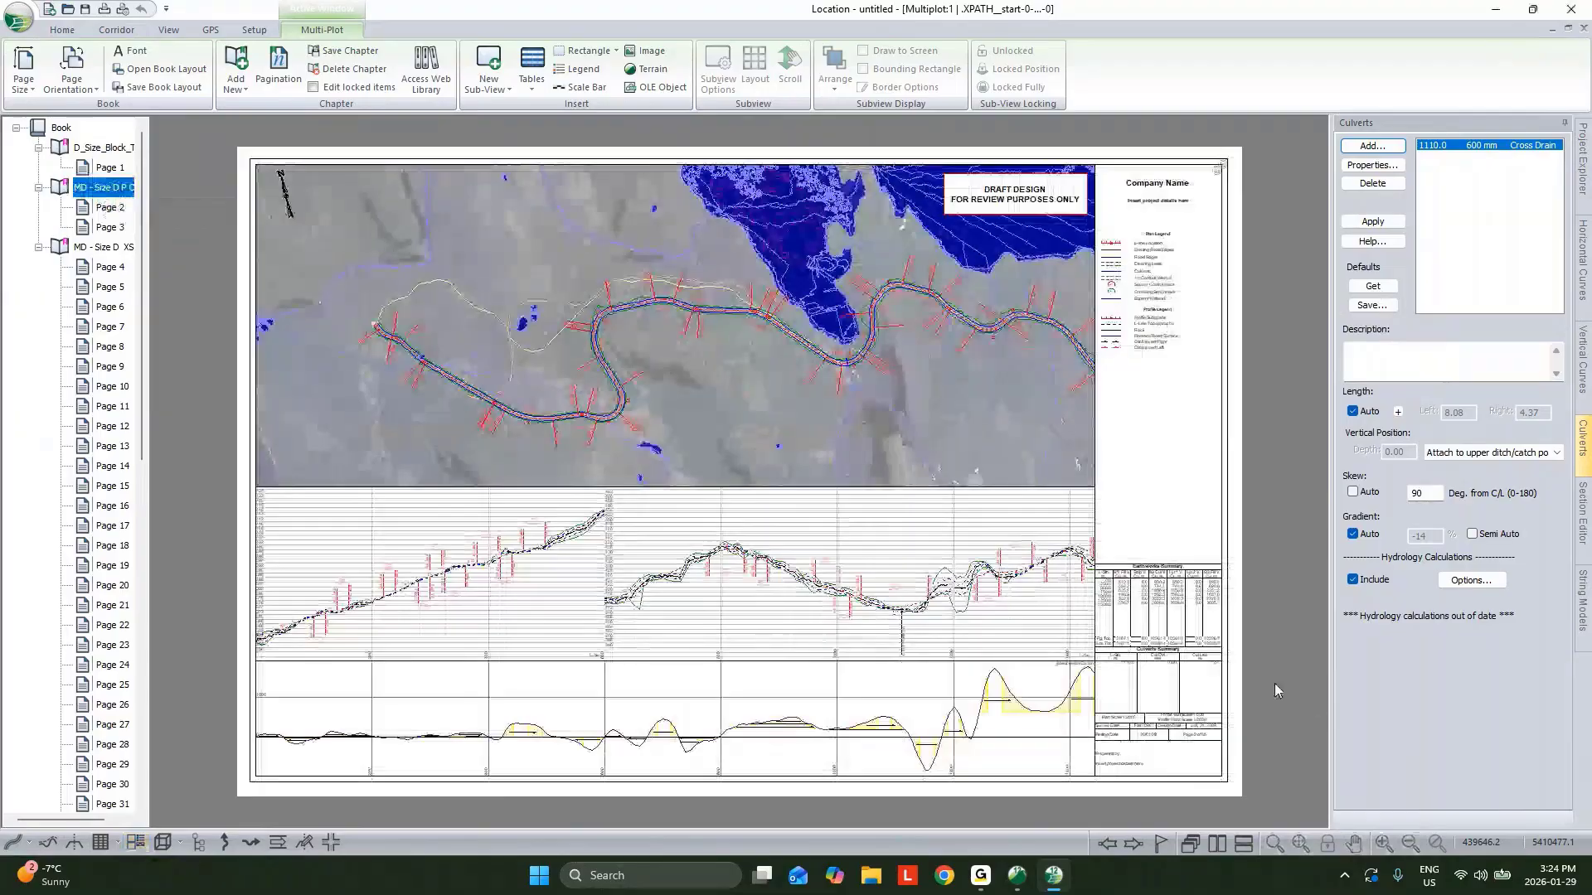
left_click(20, 19)
left_click(57, 209)
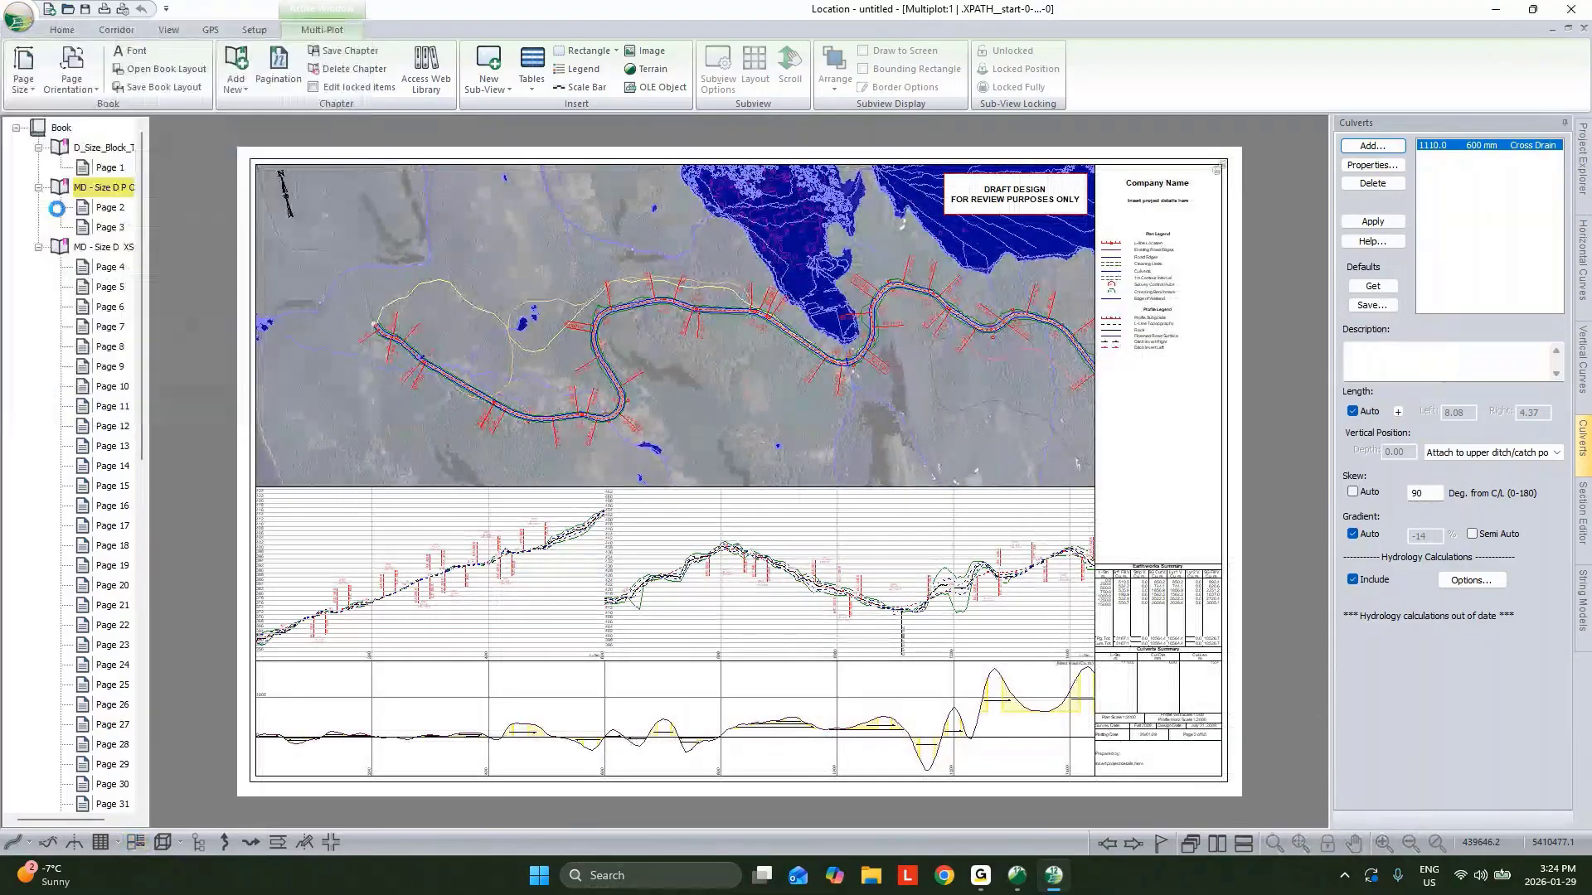
left_click(758, 669)
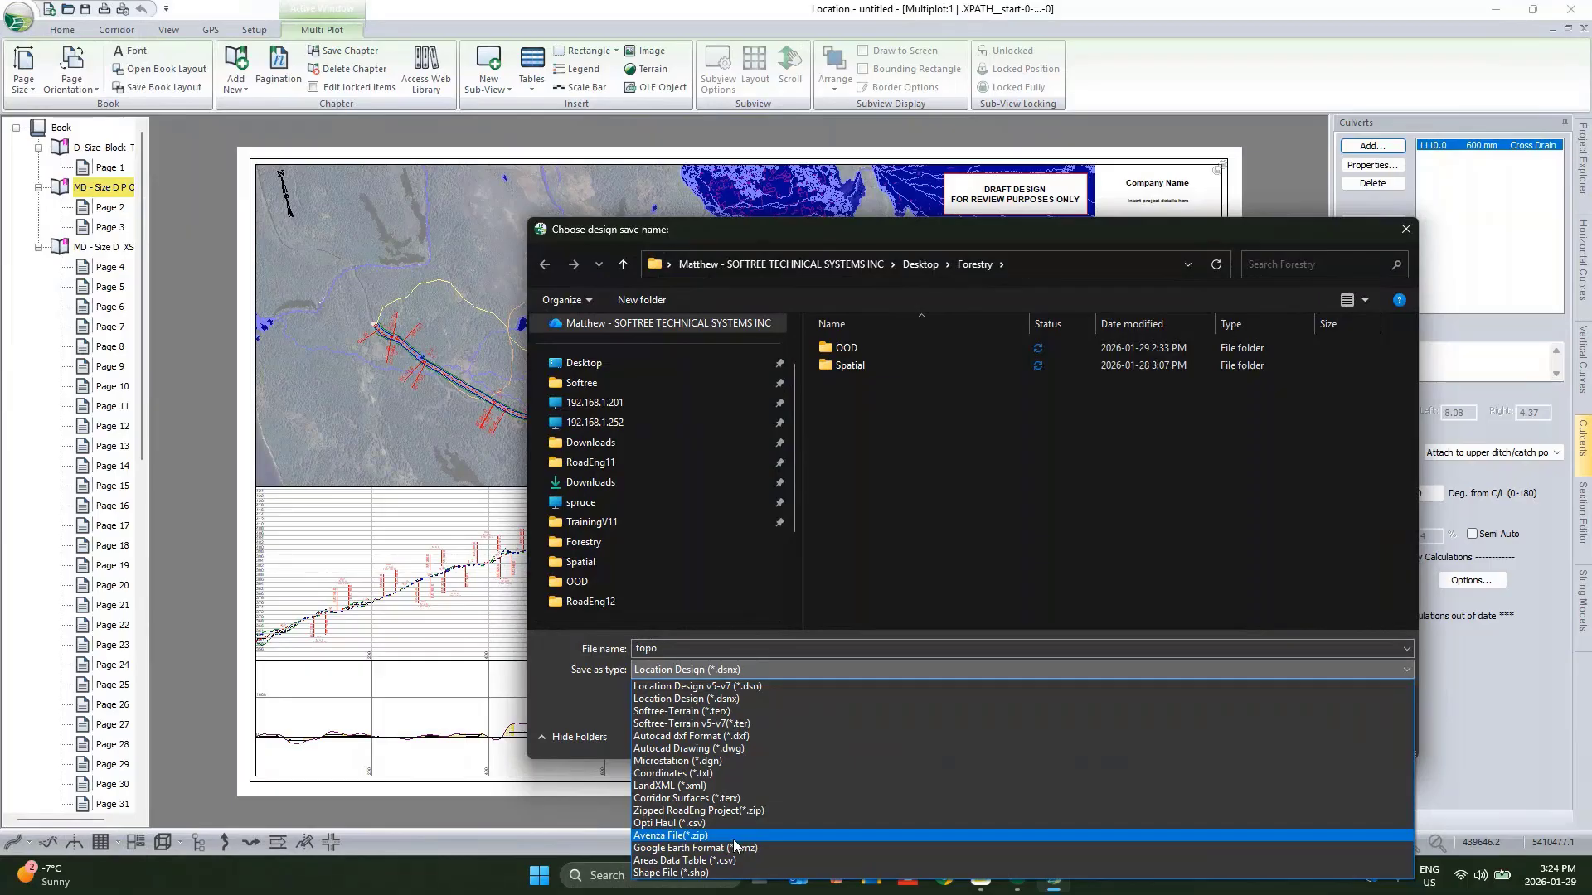
left_click(574, 720)
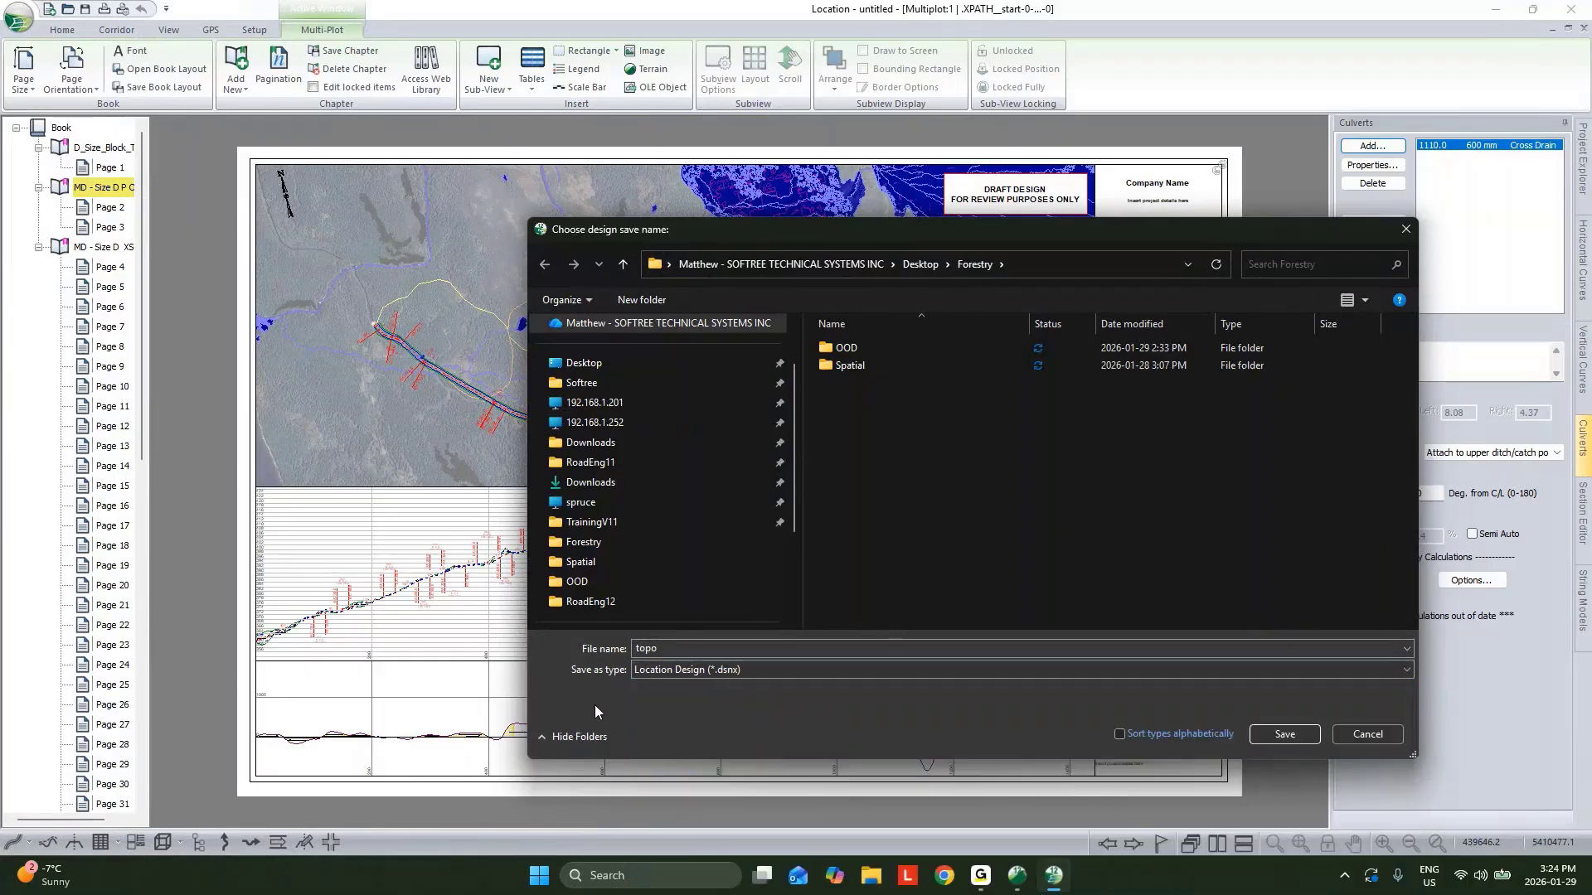
left_click(1367, 735)
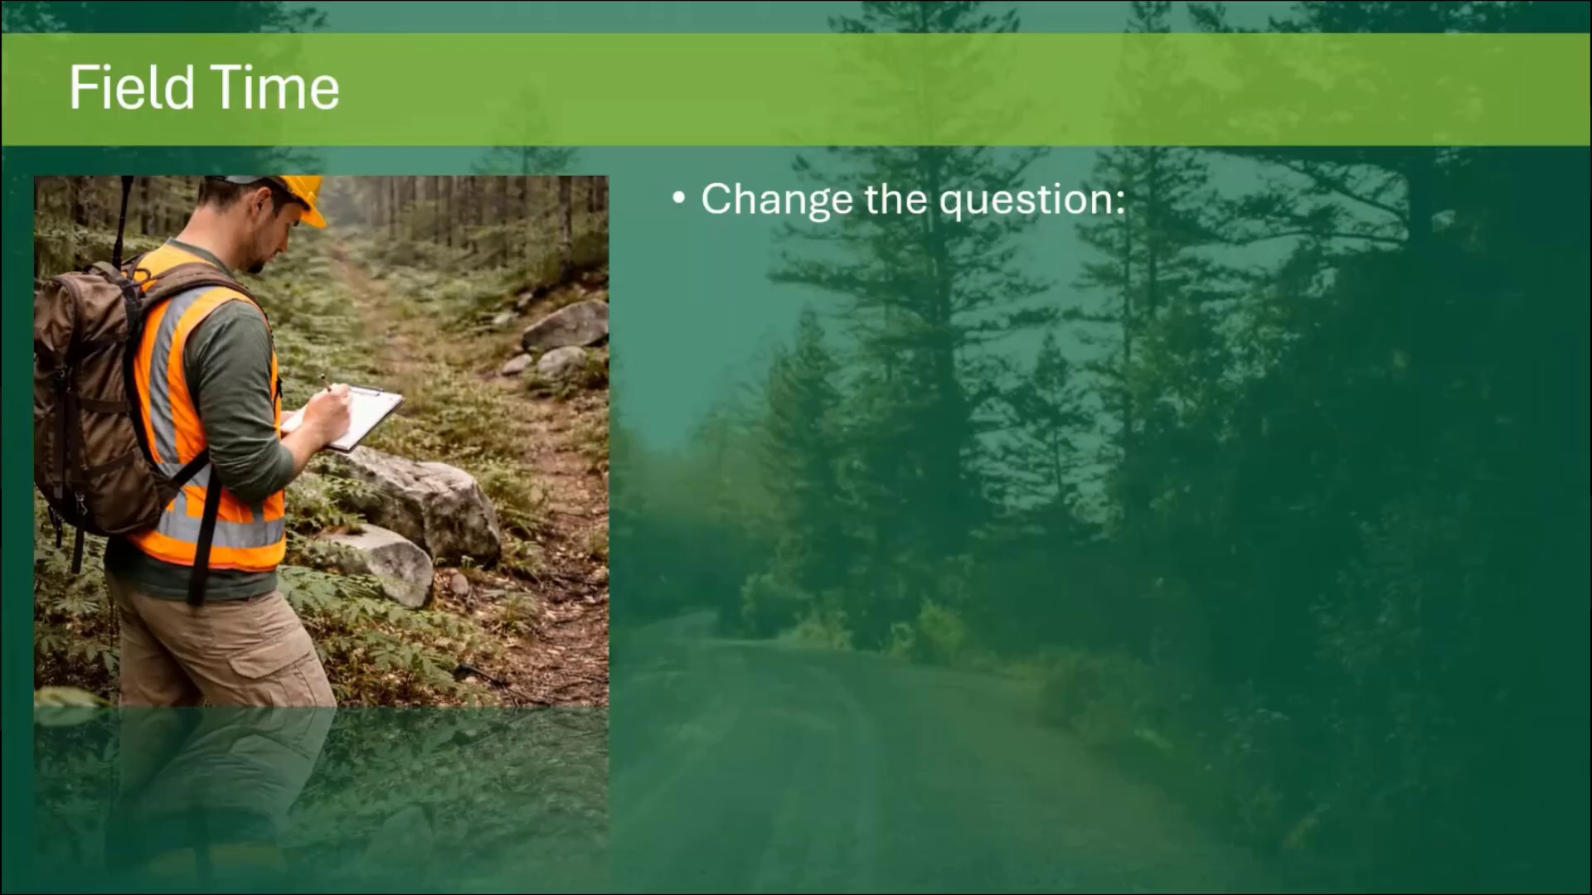
left_click(1404, 690)
left_click(1403, 694)
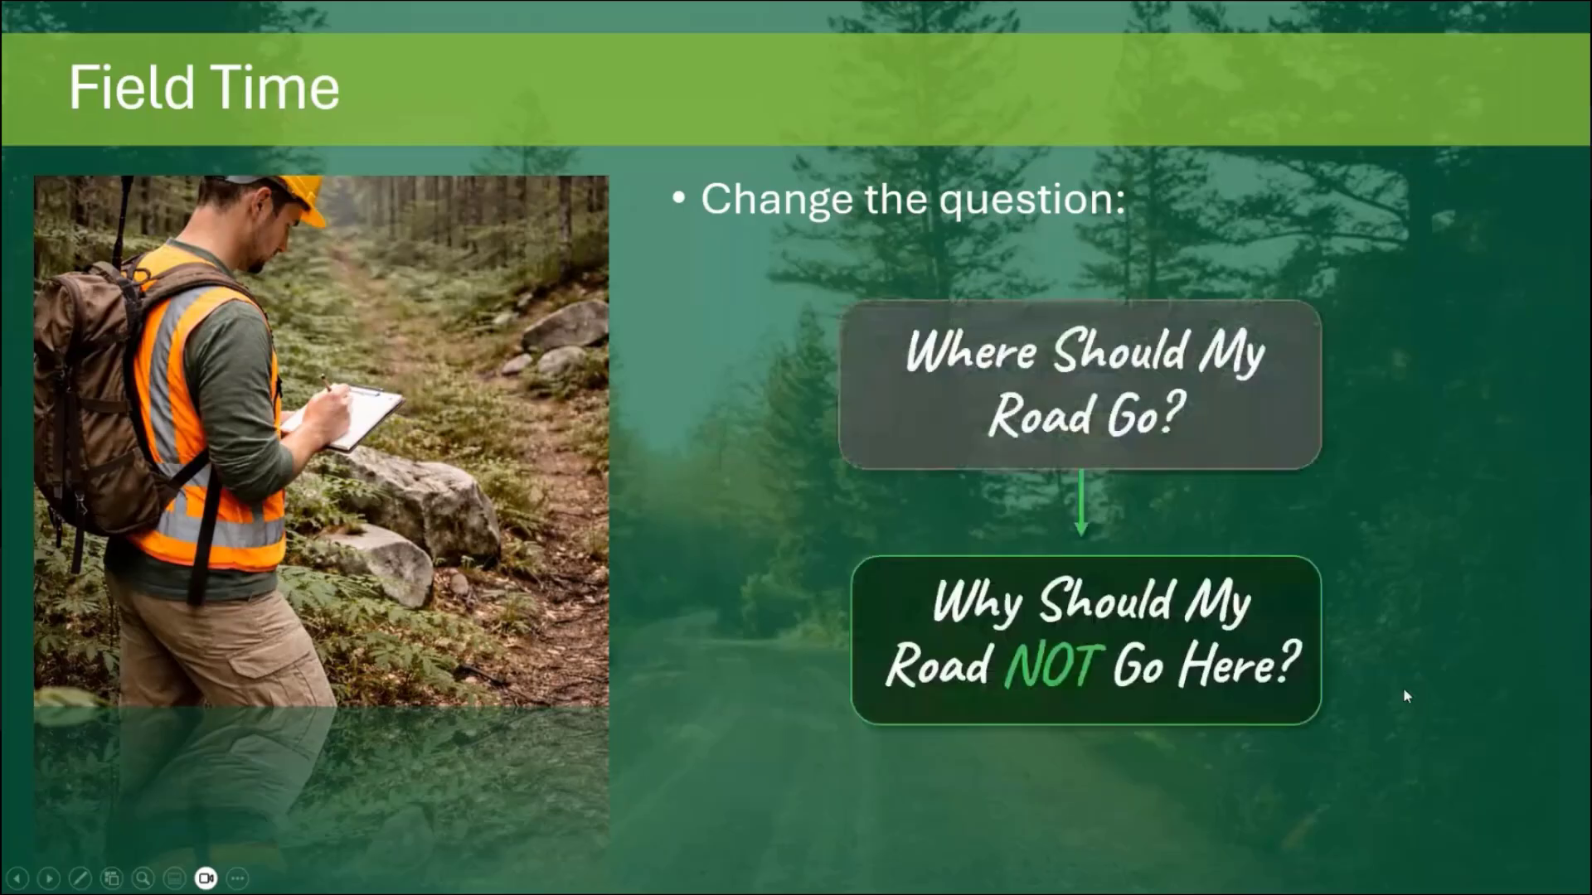
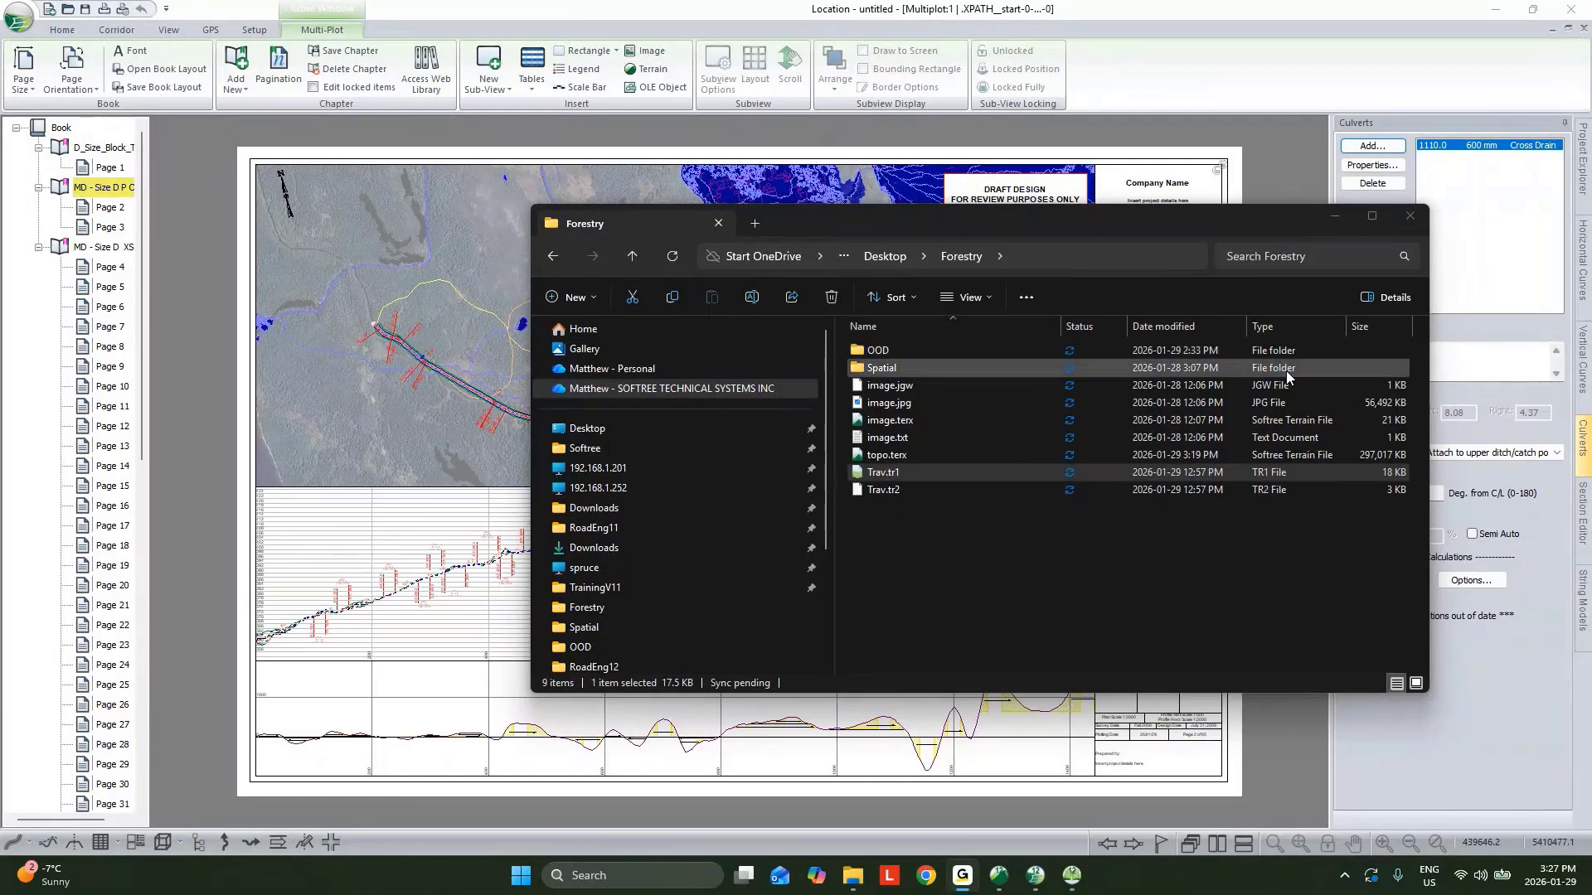
Open the Trav.tr1 traverse and review its ground layer entries and labels along the stations.
left_click(1330, 221)
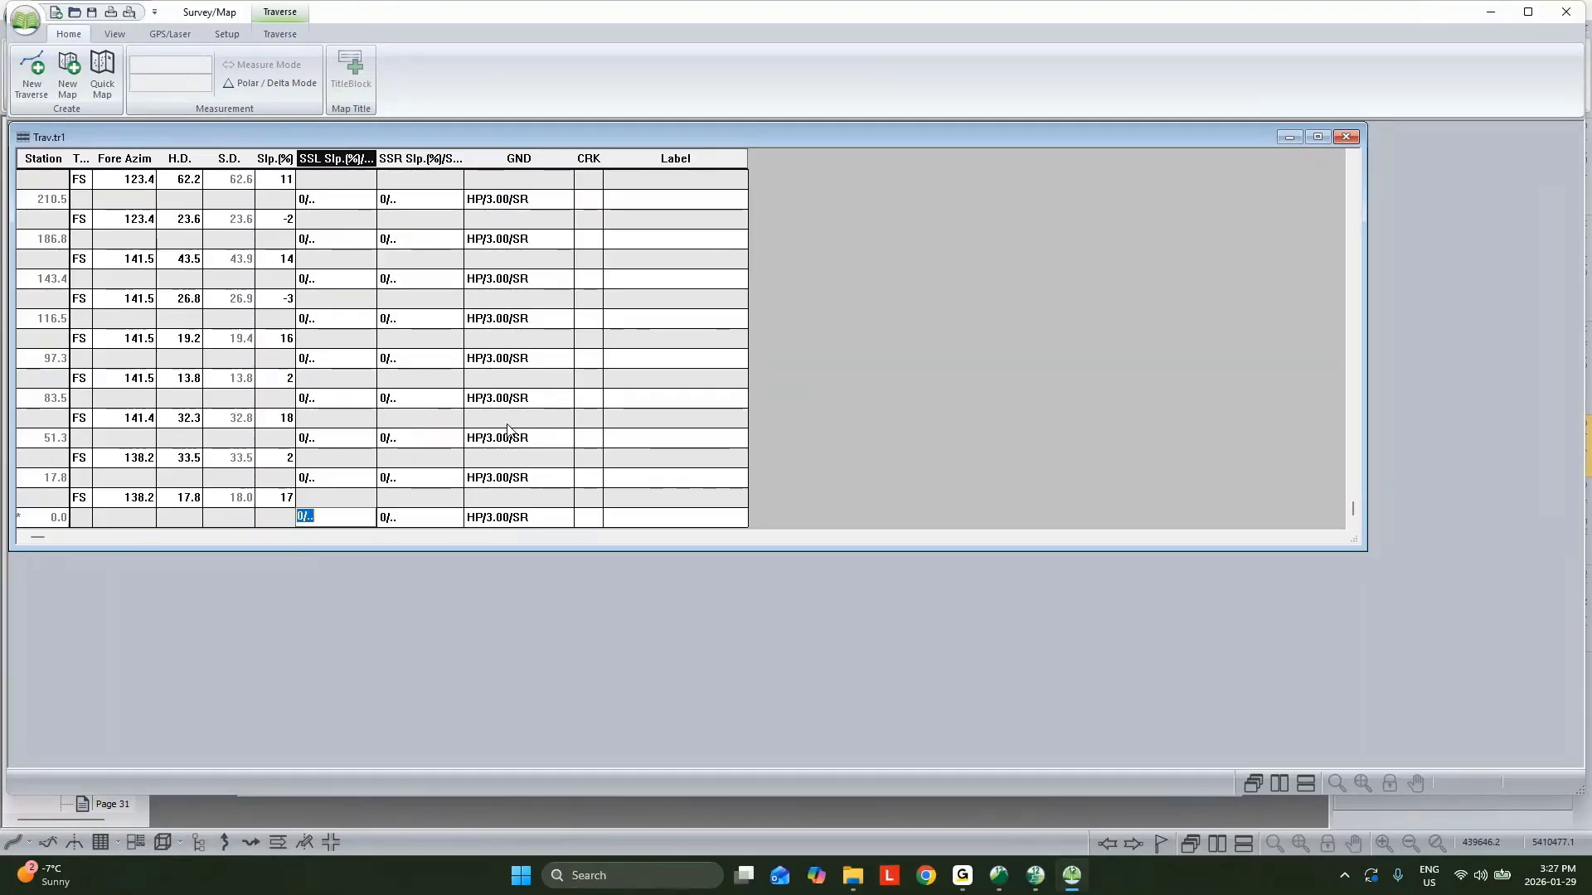
scroll(519, 309, "up", 20)
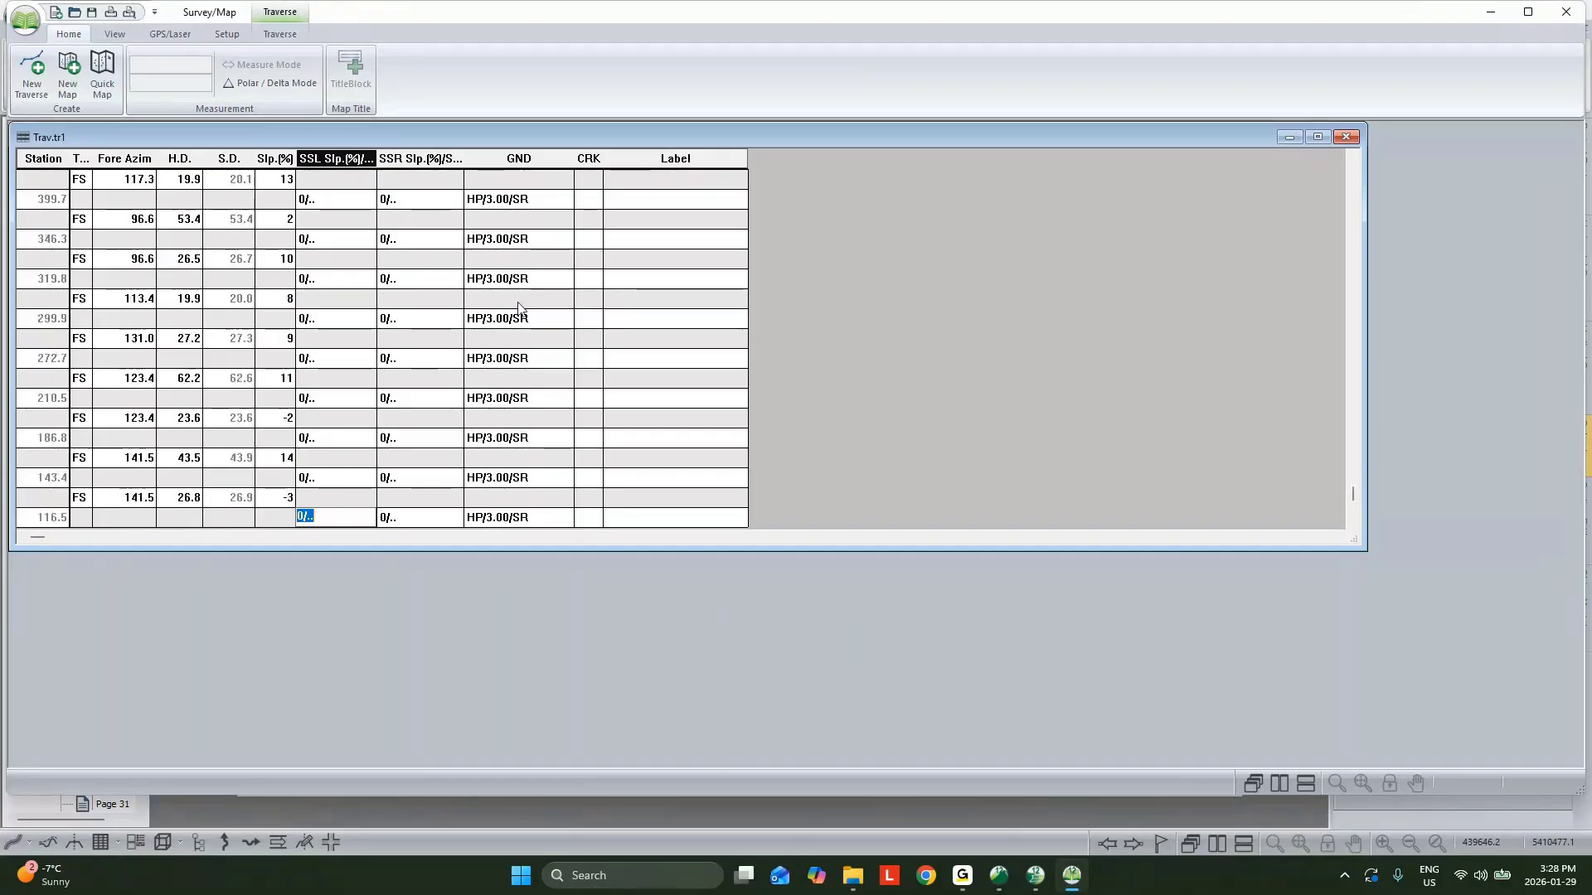
left_click(506, 239)
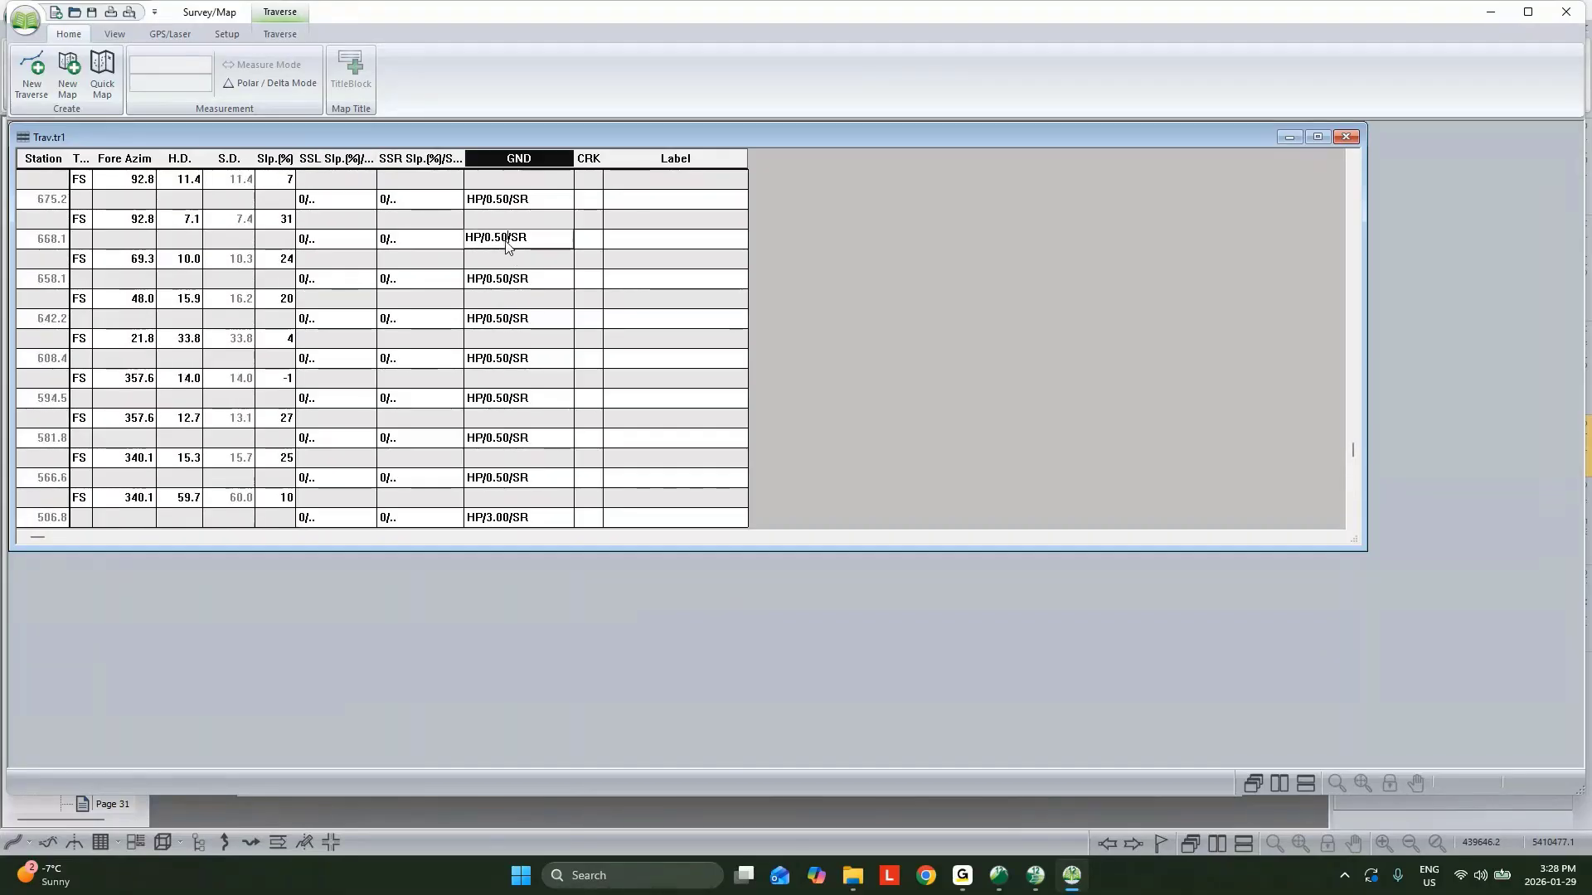
left_click(508, 246)
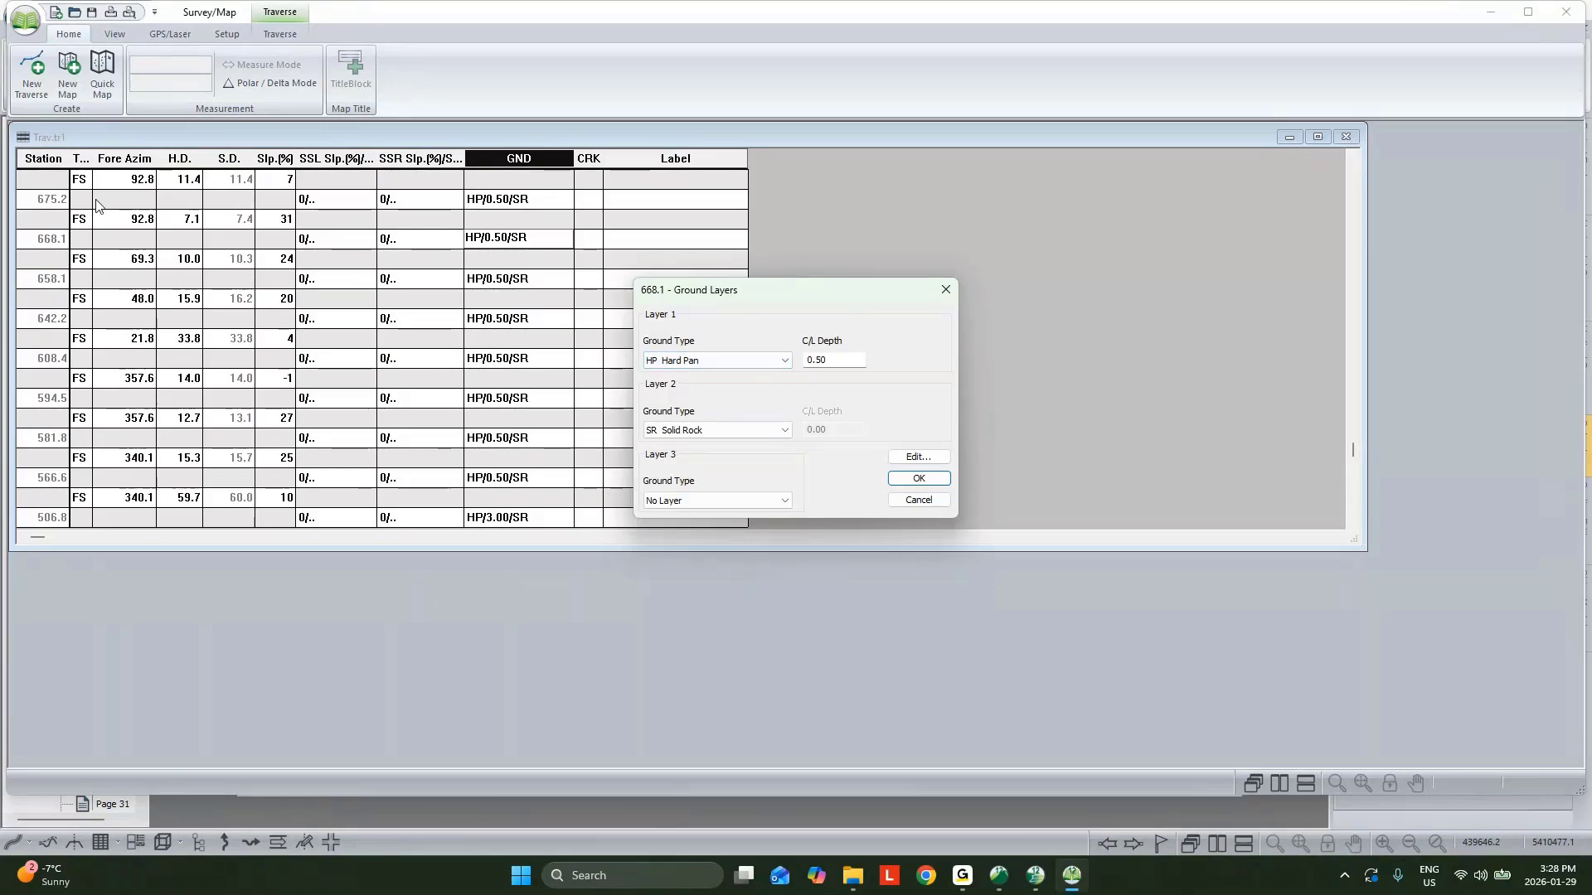
left_click(919, 500)
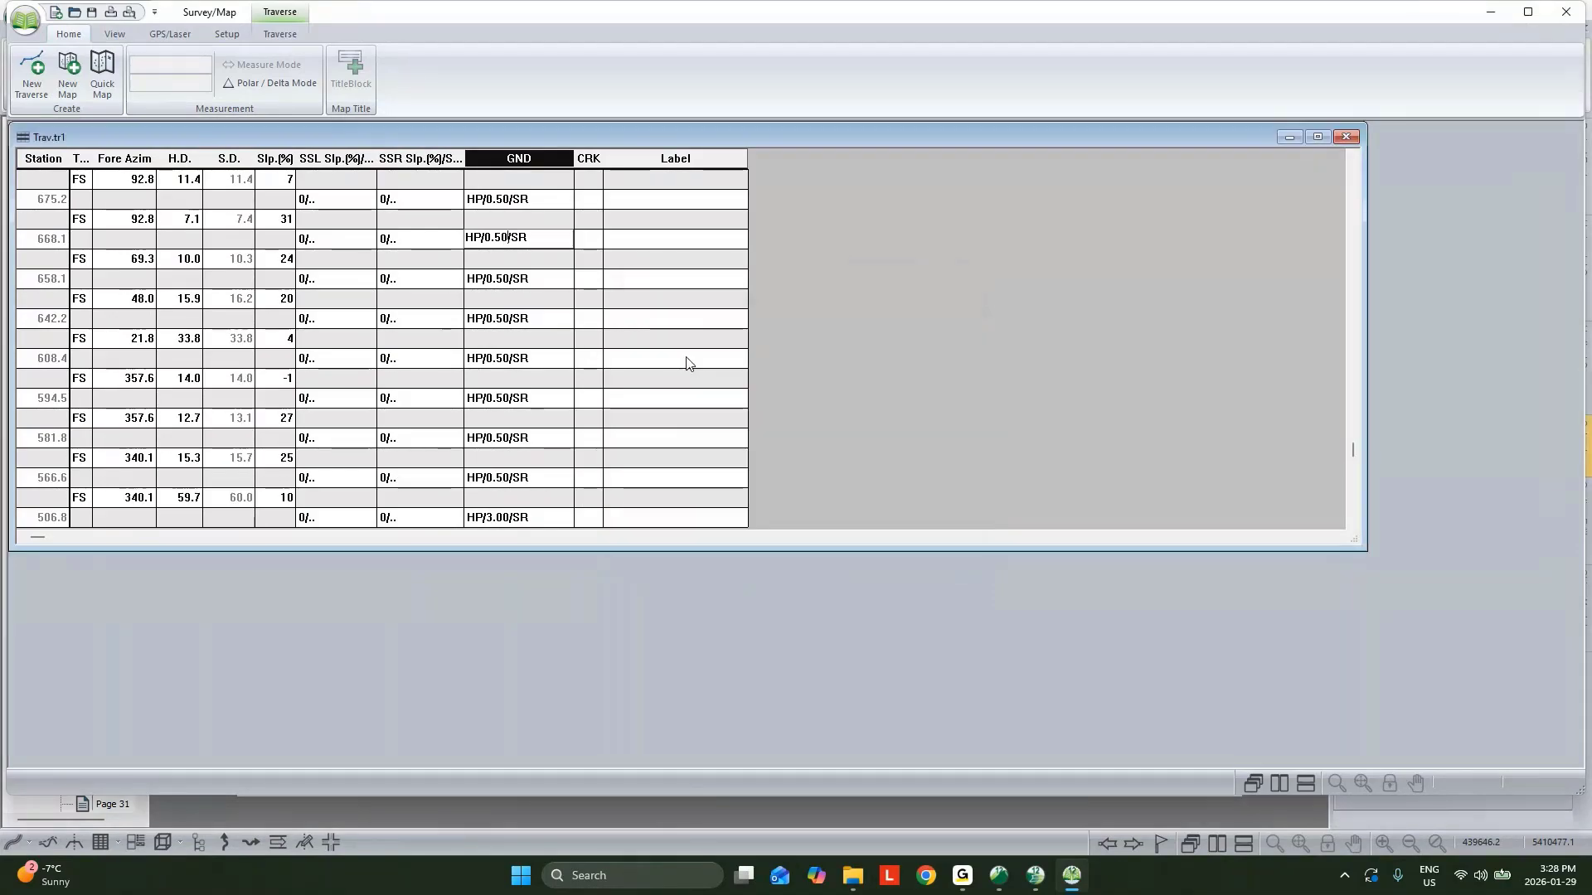
scroll(643, 347, "up", 15)
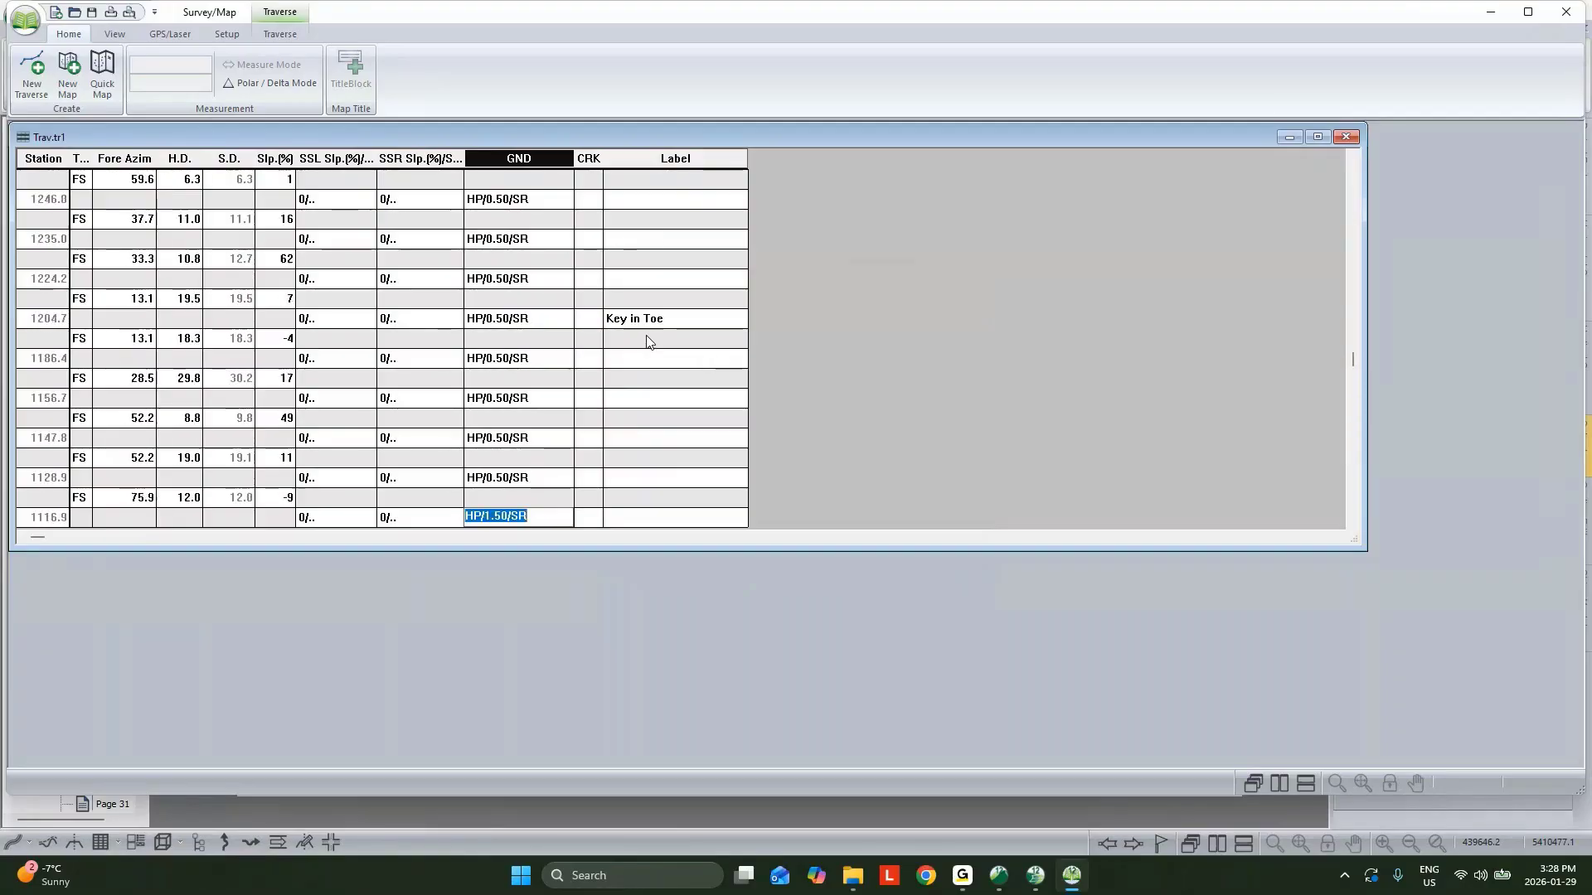
left_click(653, 320)
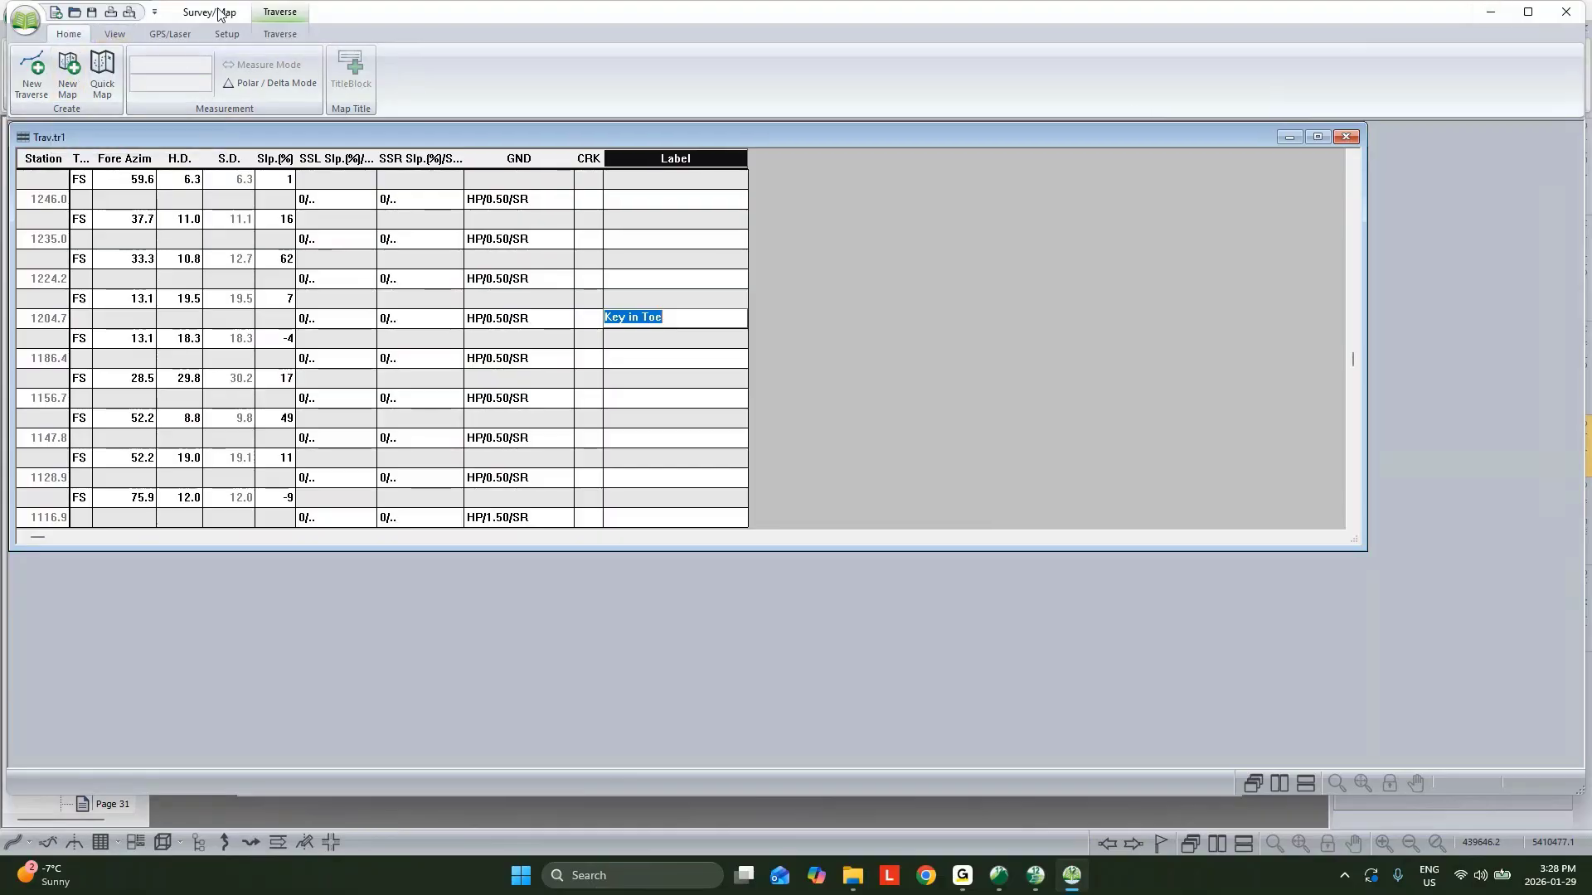
Leave the traverse program and close the multi-plot window to return to the alignment views.
left_click(25, 21)
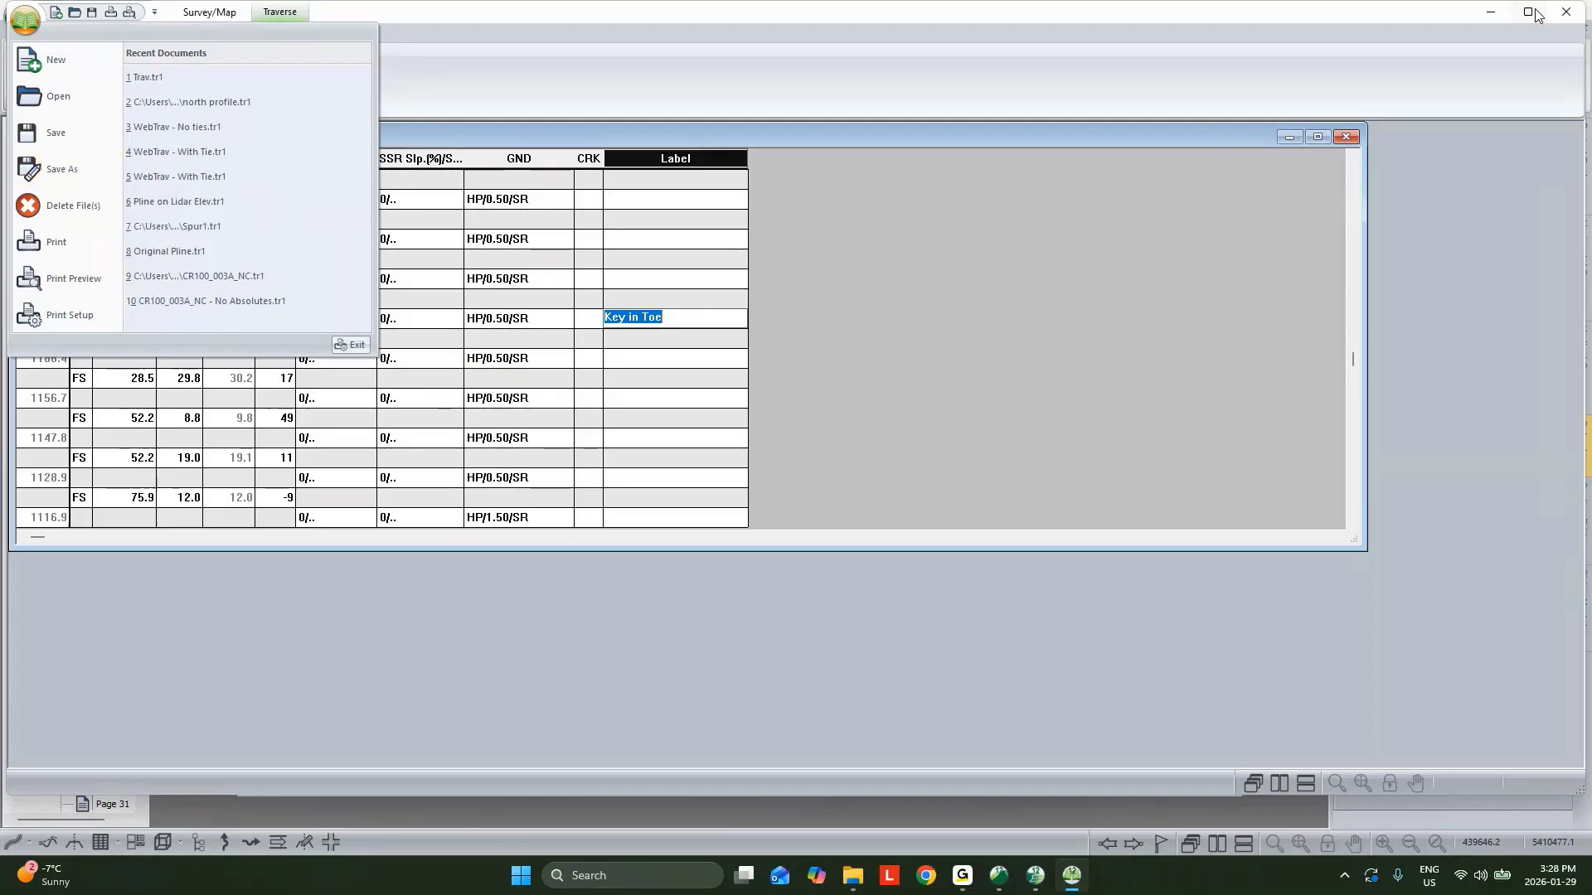
left_click(1487, 12)
left_click(1488, 13)
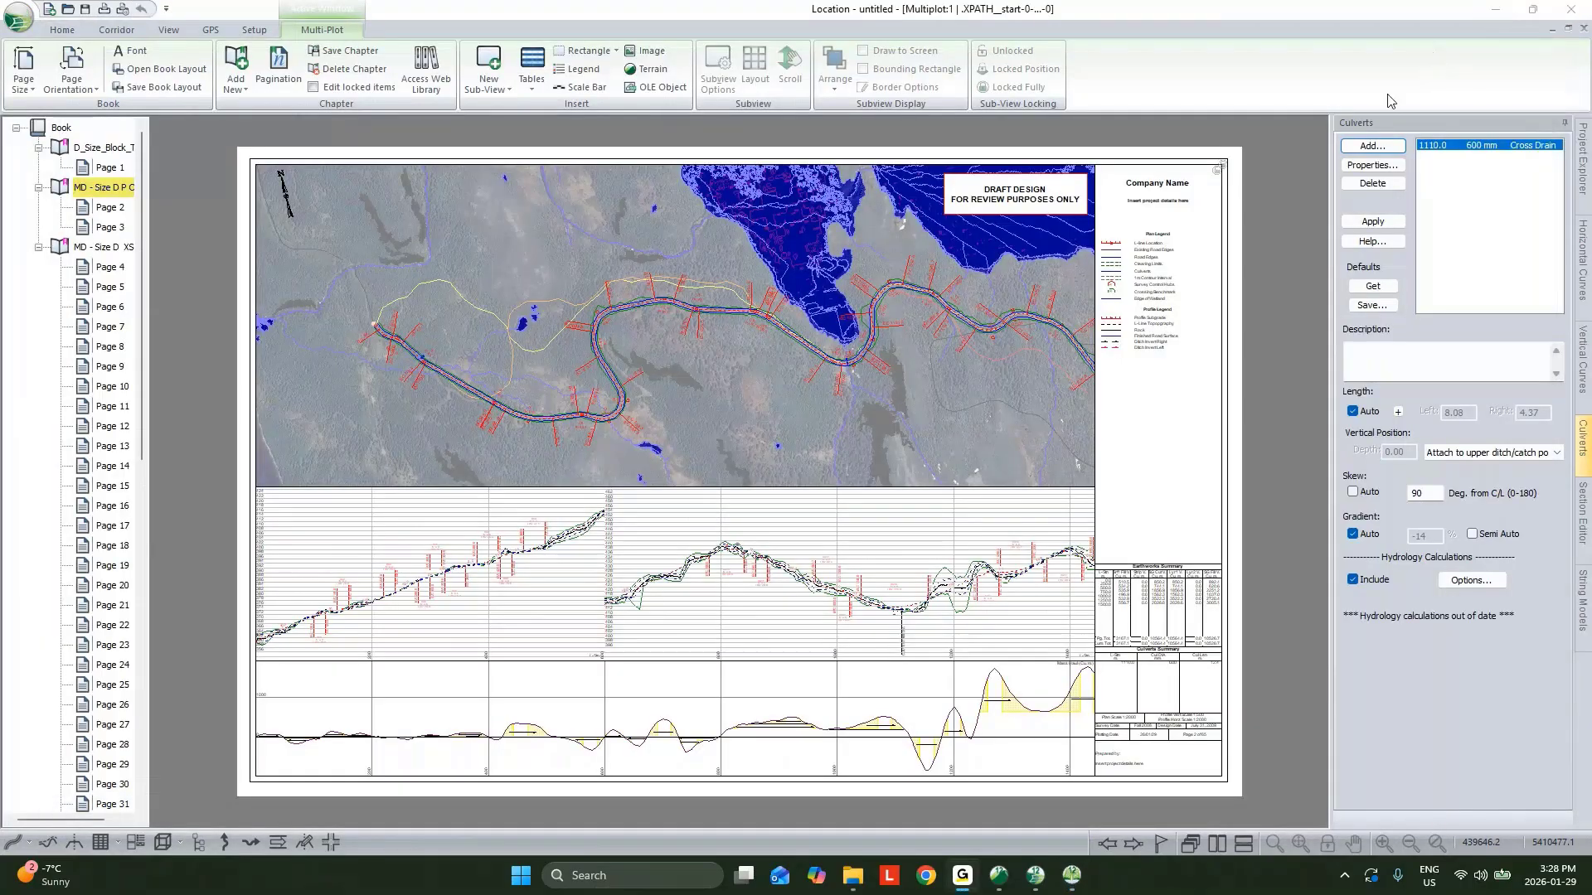
left_click(1549, 30)
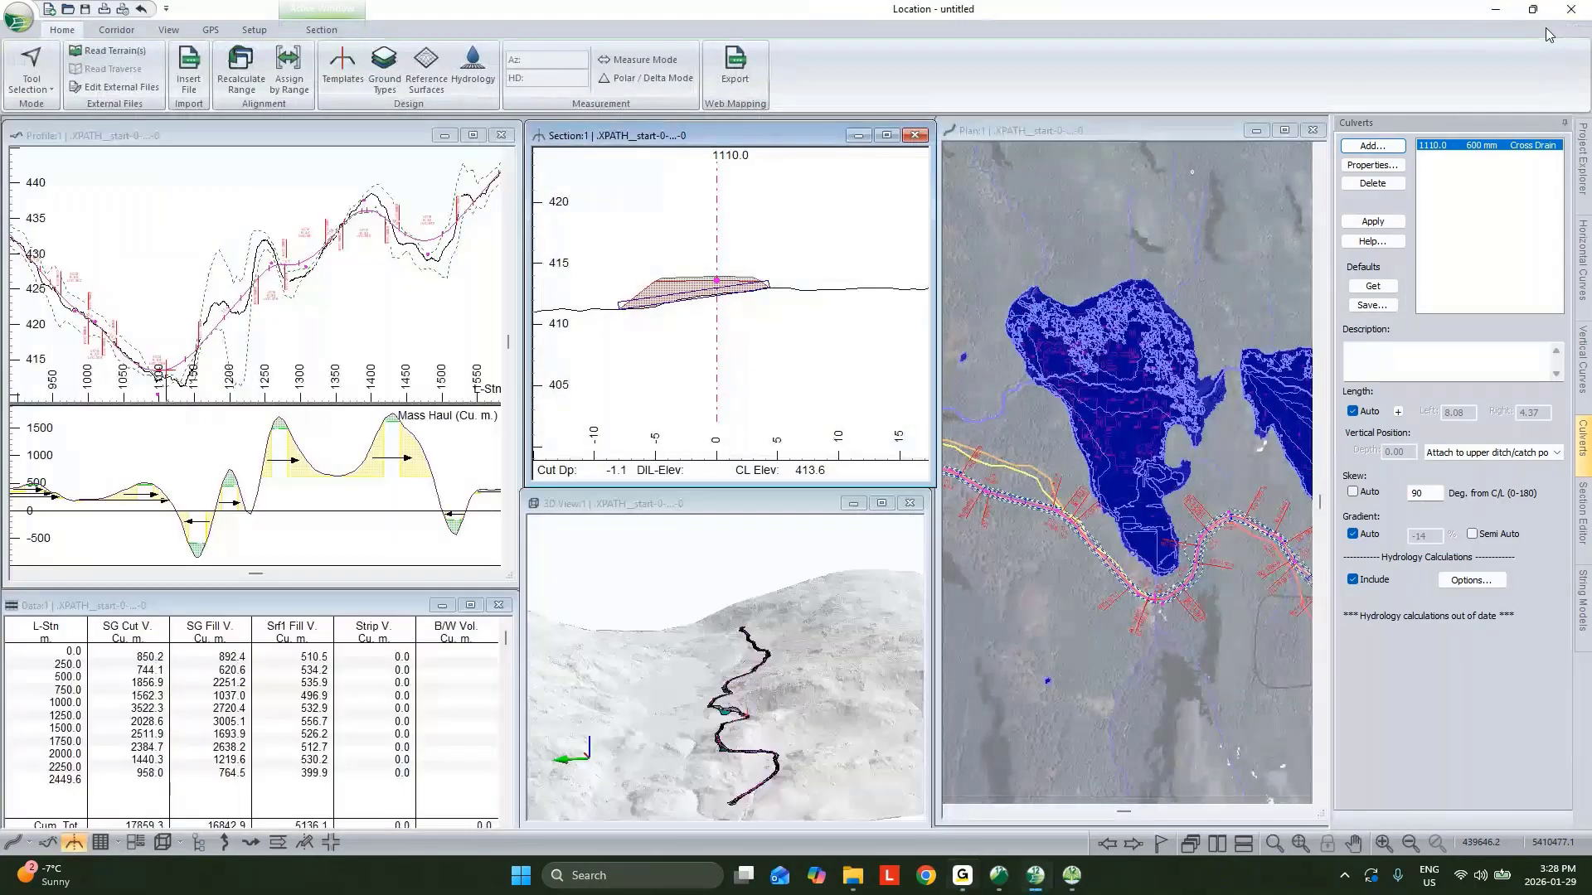
Link the Trav.tr1 P-line traverse to the current alignment through the alignment options.
scroll(1075, 516, "down", 1)
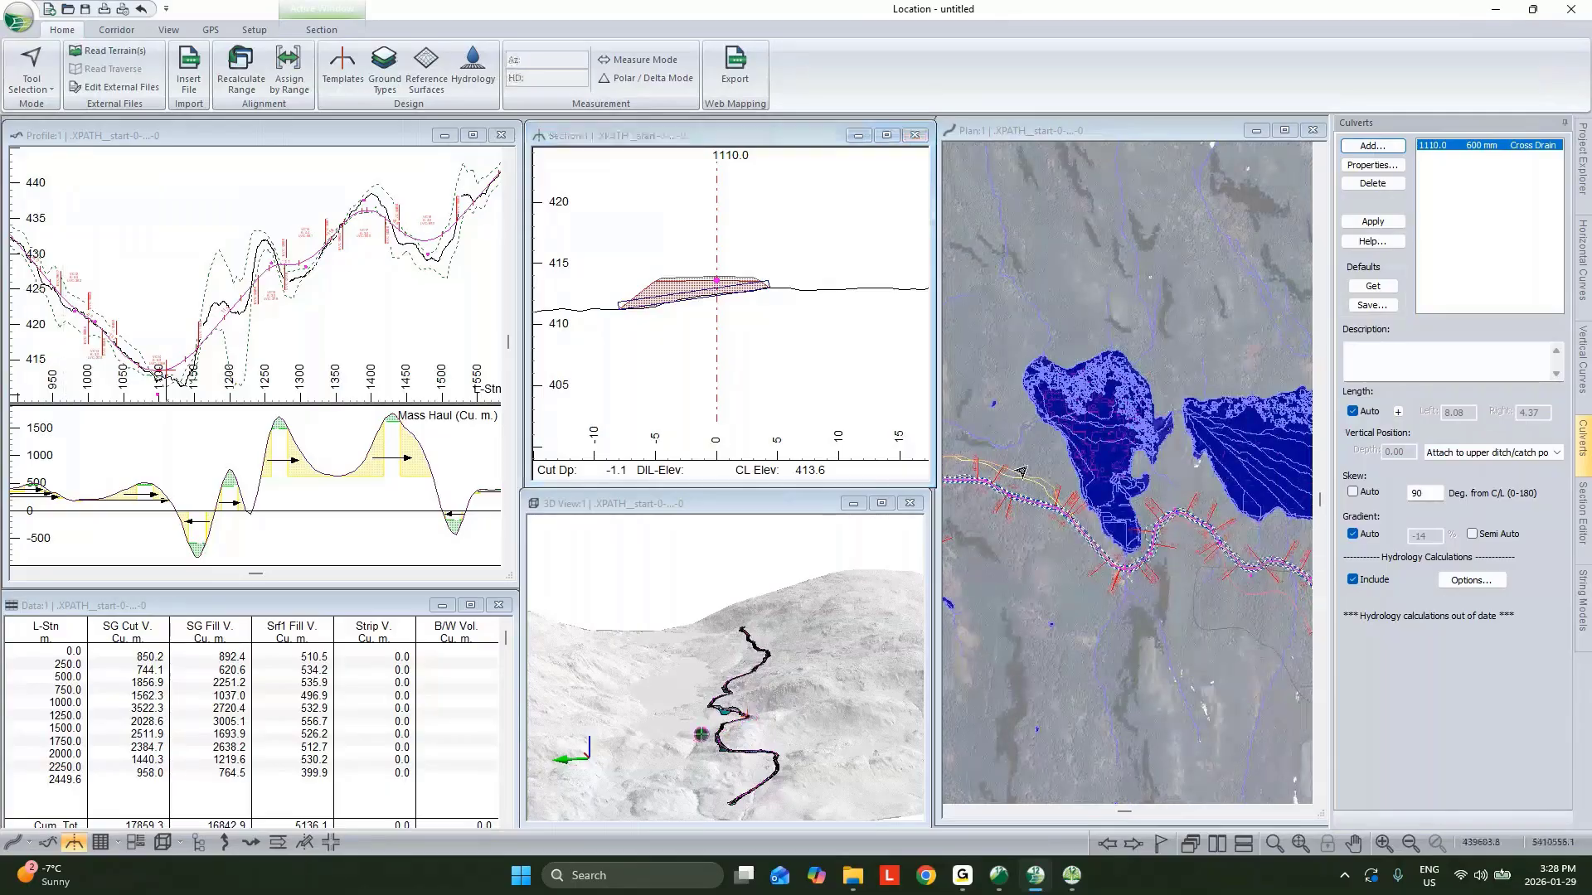
middle_click_drag(984, 485, 1103, 471)
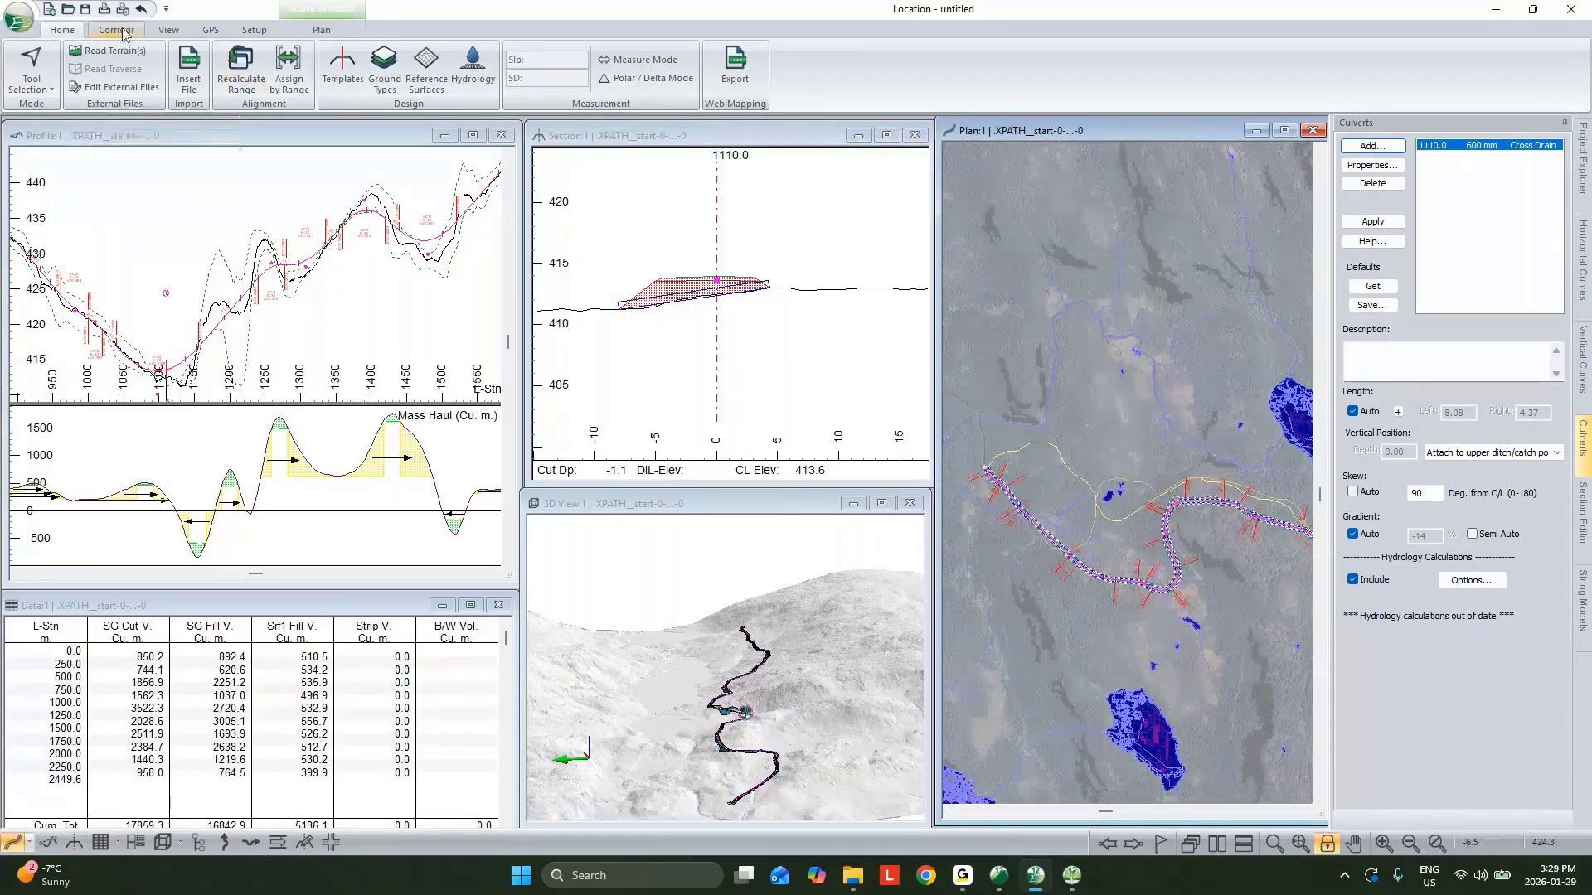
left_click(120, 30)
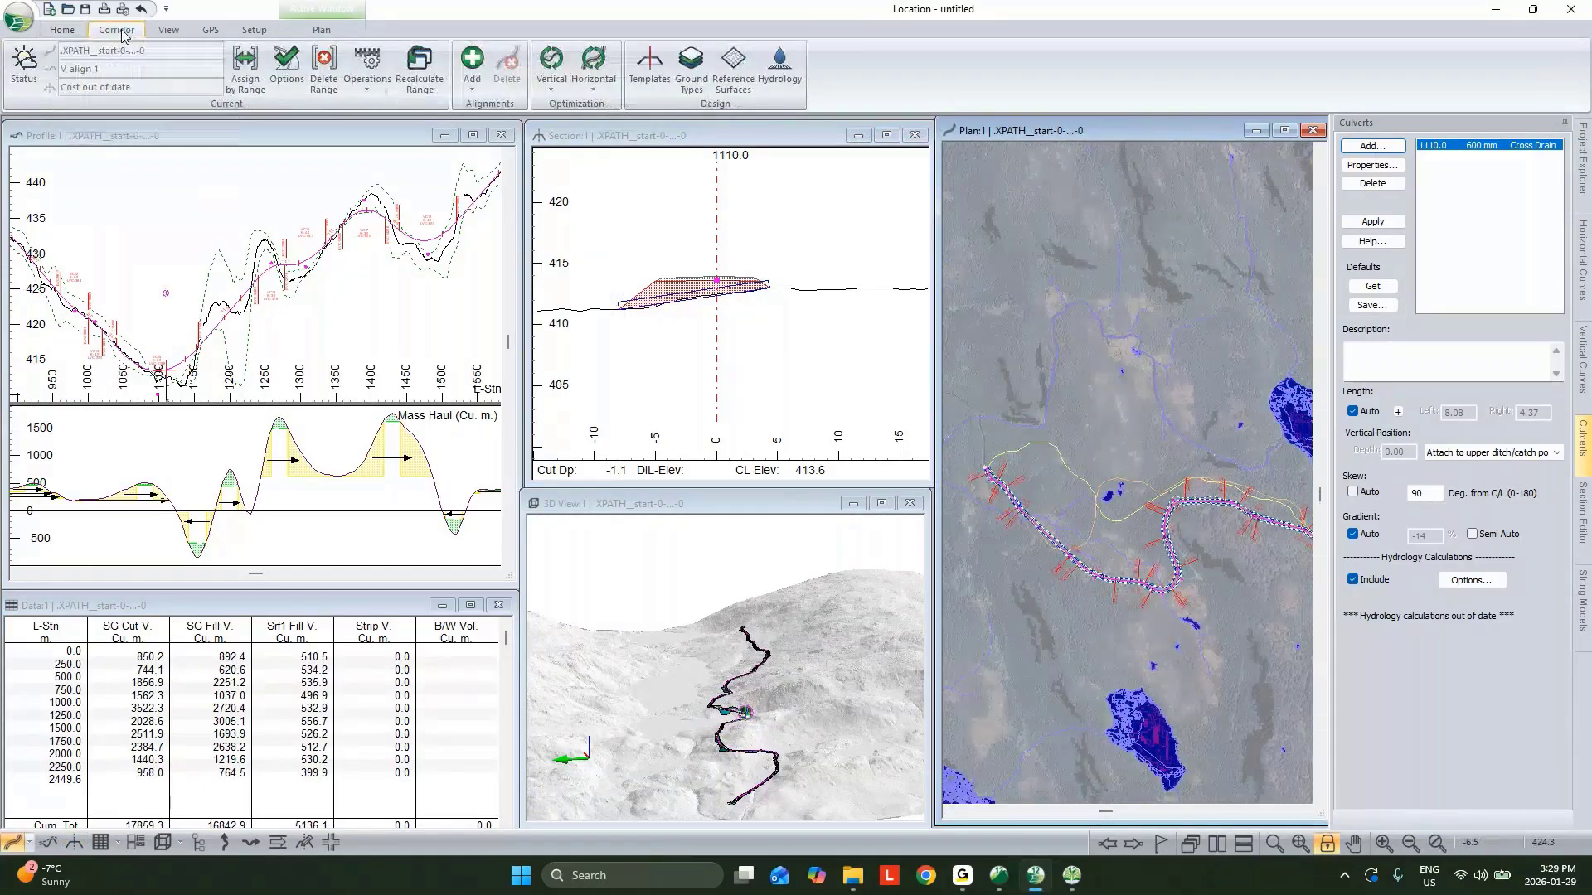
left_click(287, 80)
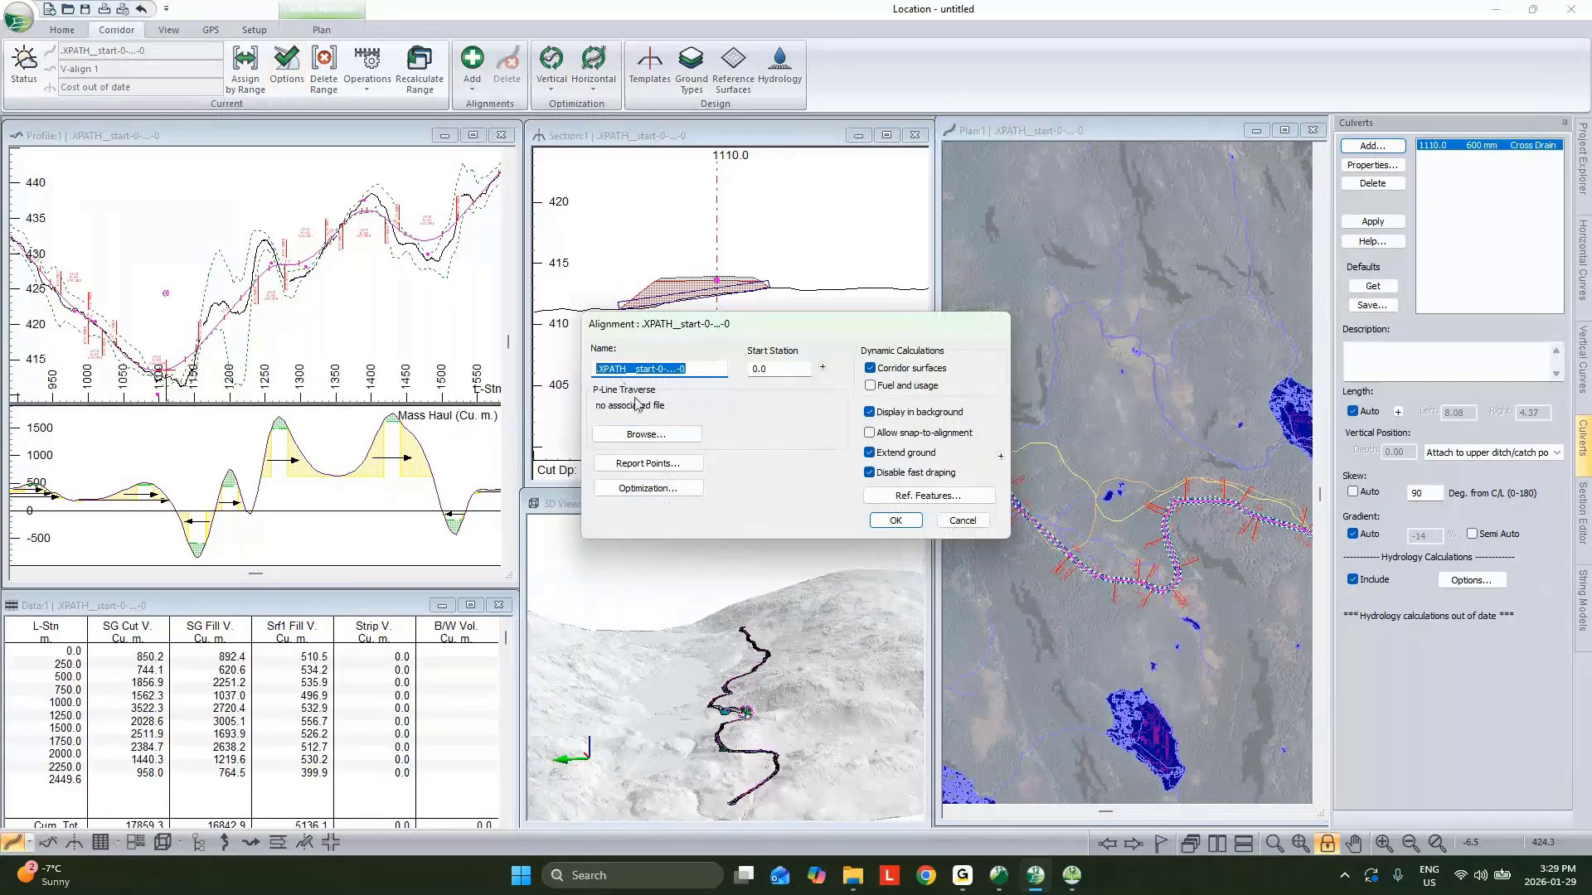
left_click(645, 434)
left_click(777, 383)
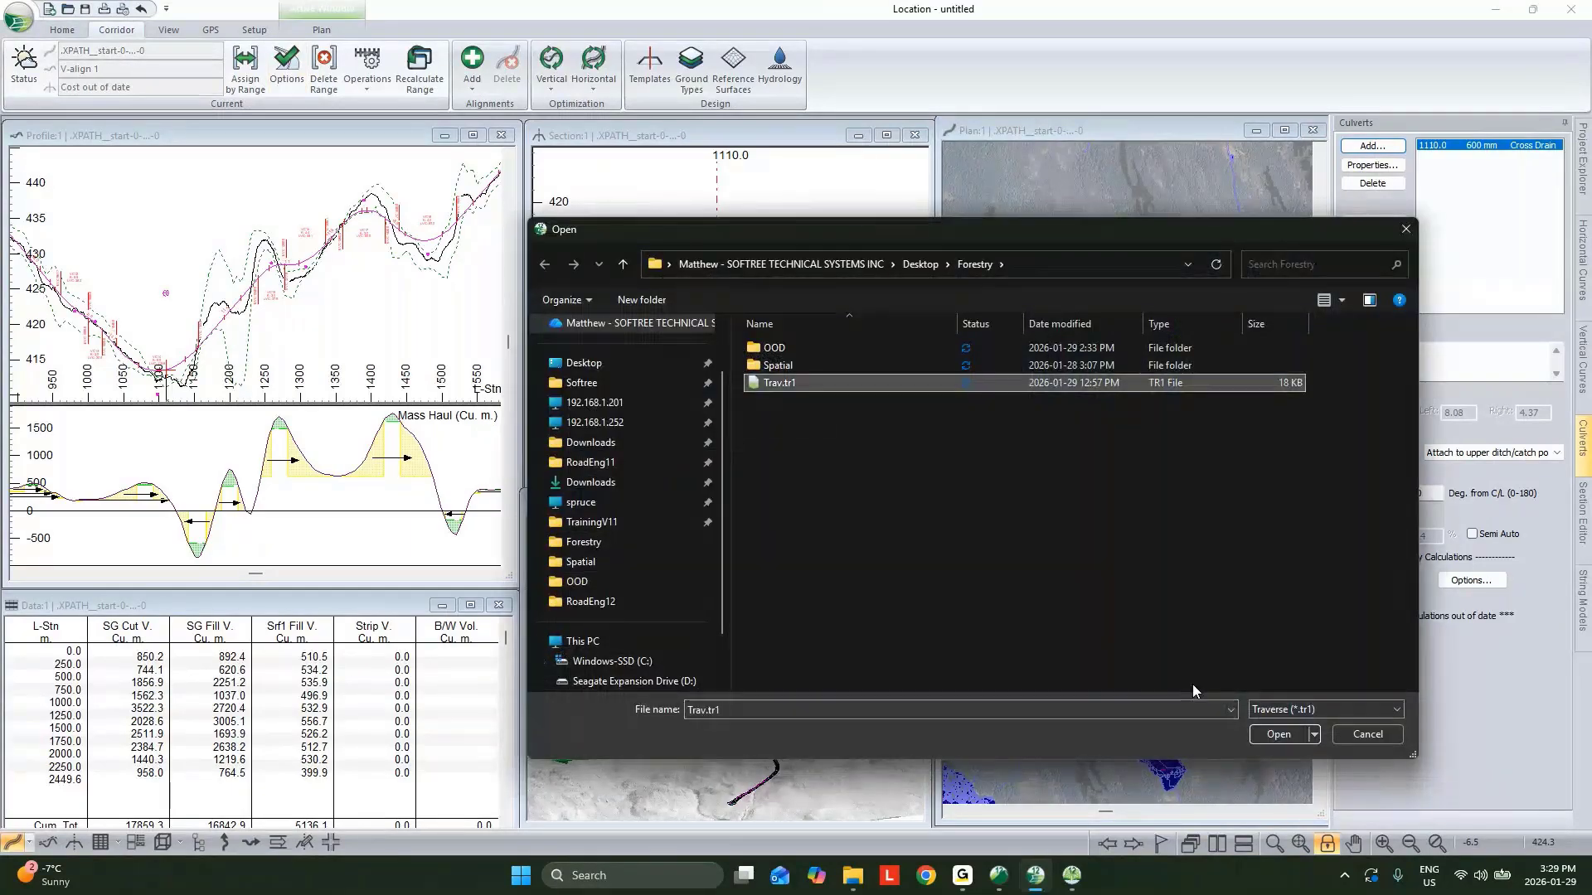
left_click(1281, 734)
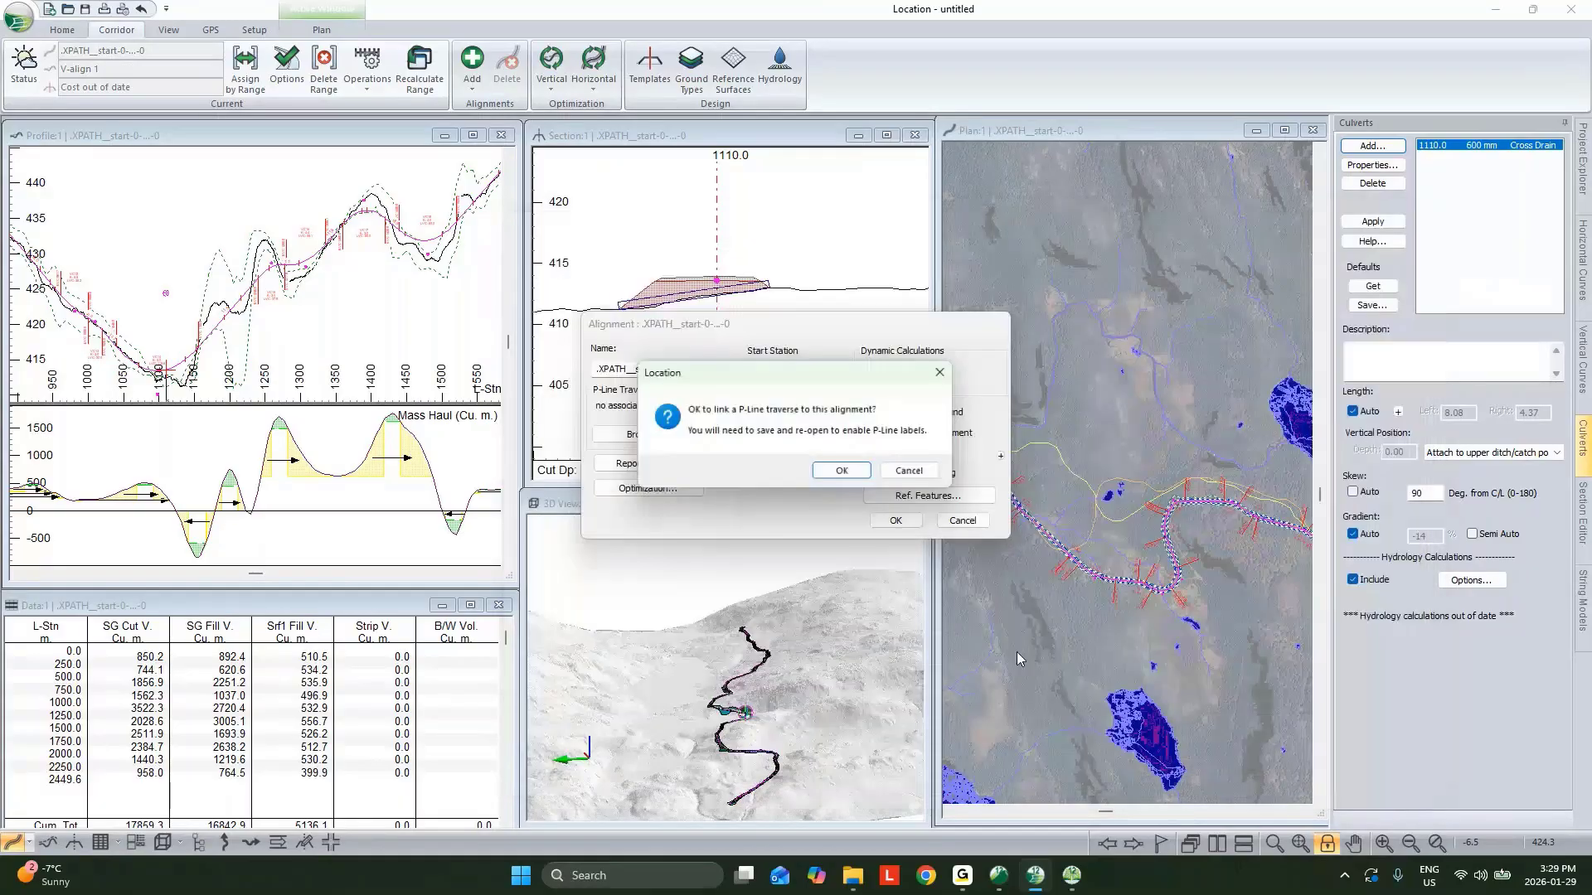
left_click(844, 472)
left_click(901, 523)
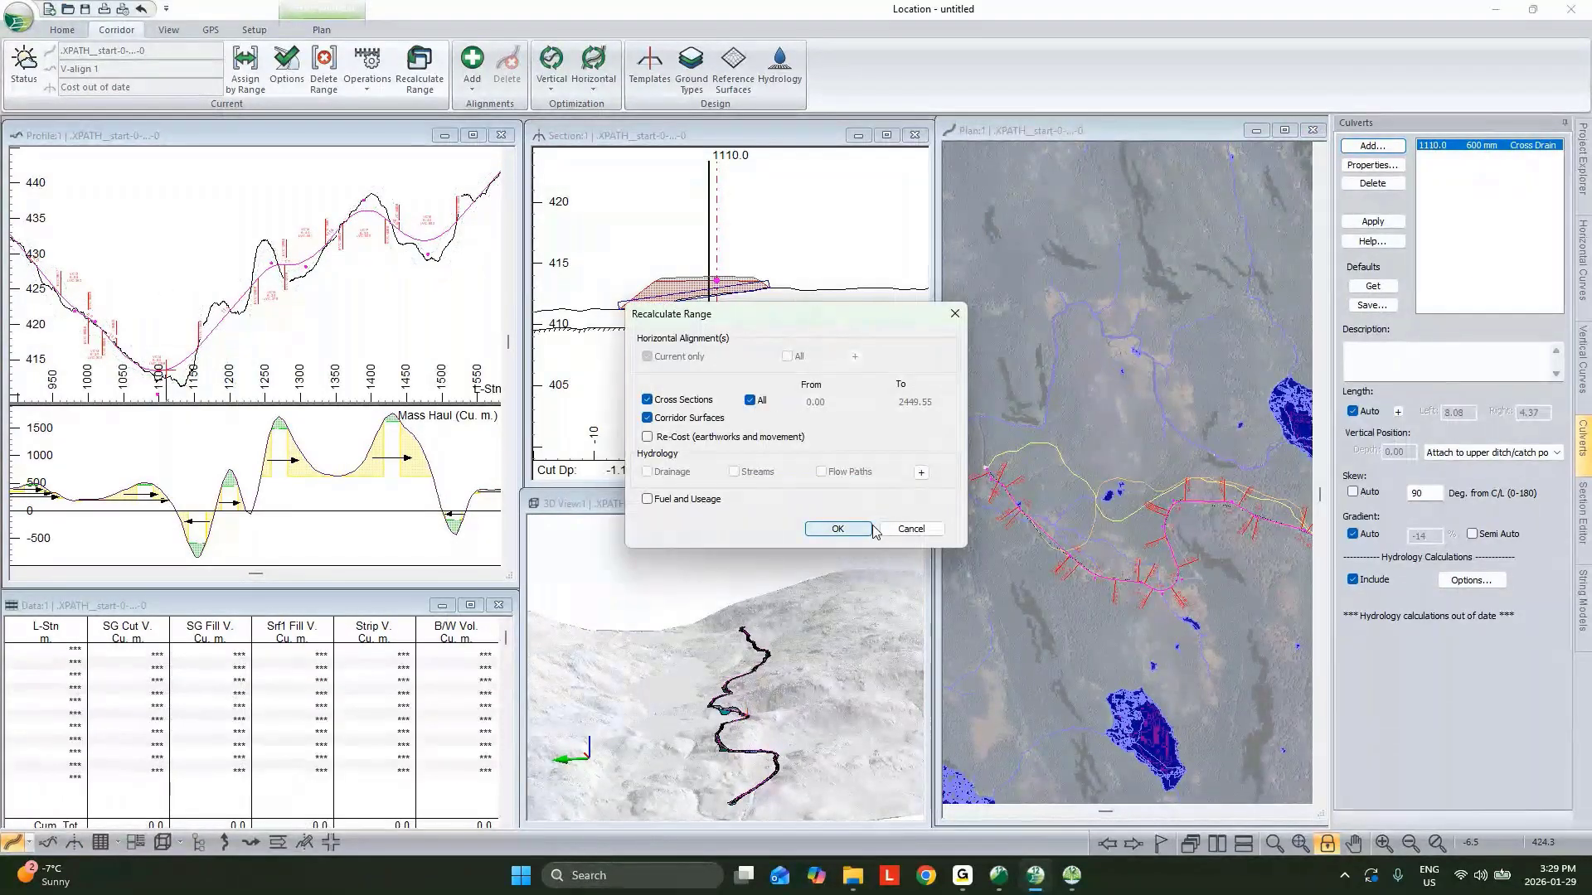
Recalculate cross sections and corridor surfaces for the entire alignment.
left_click(851, 531)
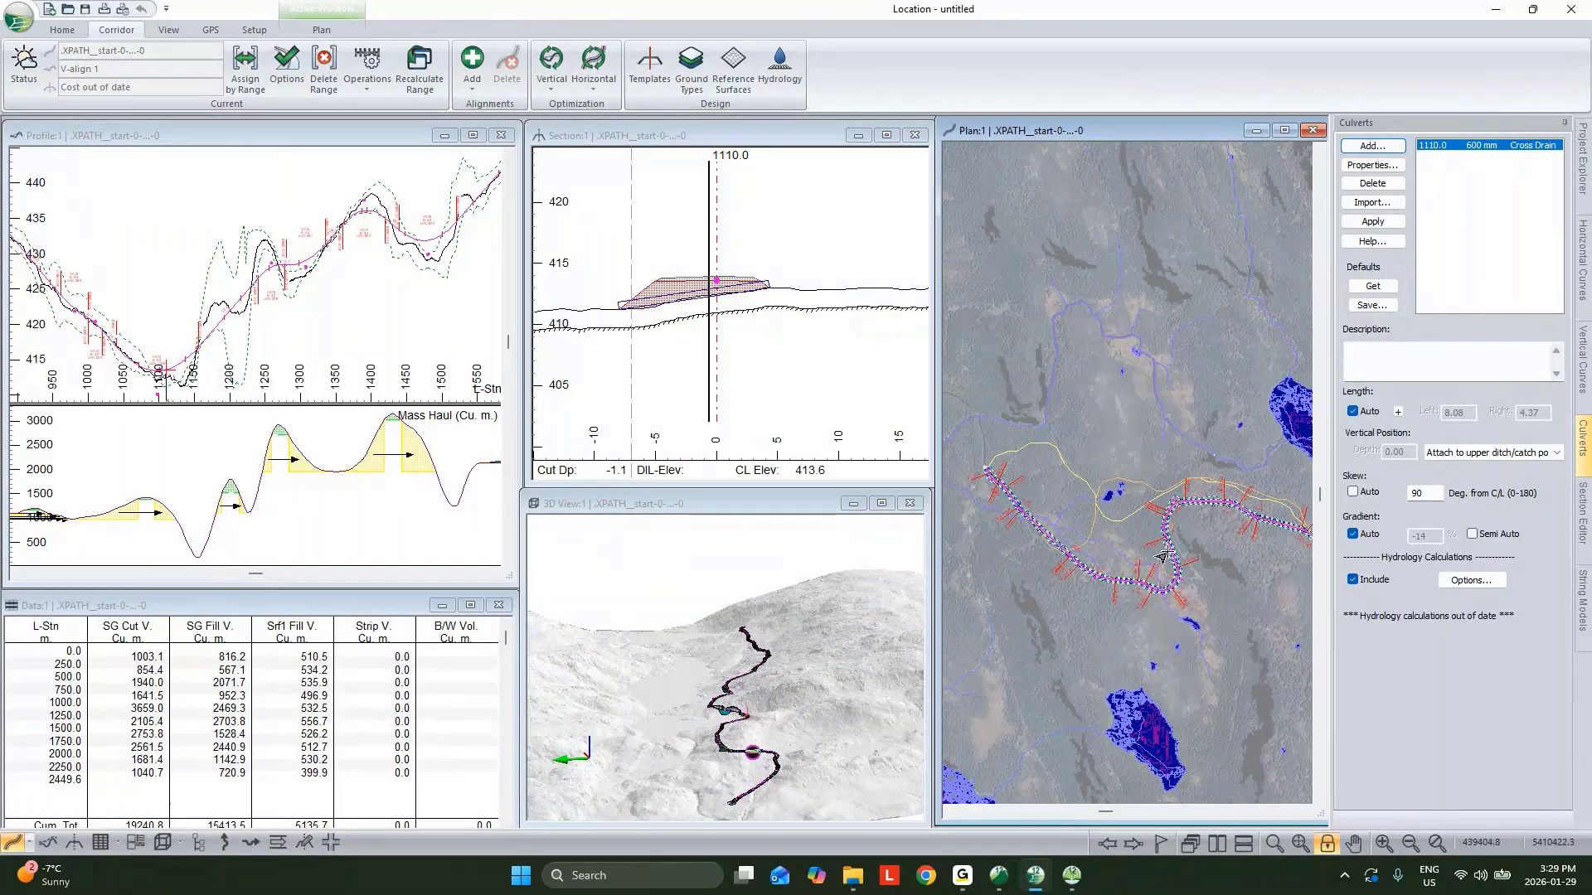
scroll(719, 271, "up", 3)
mouse_move(723, 275)
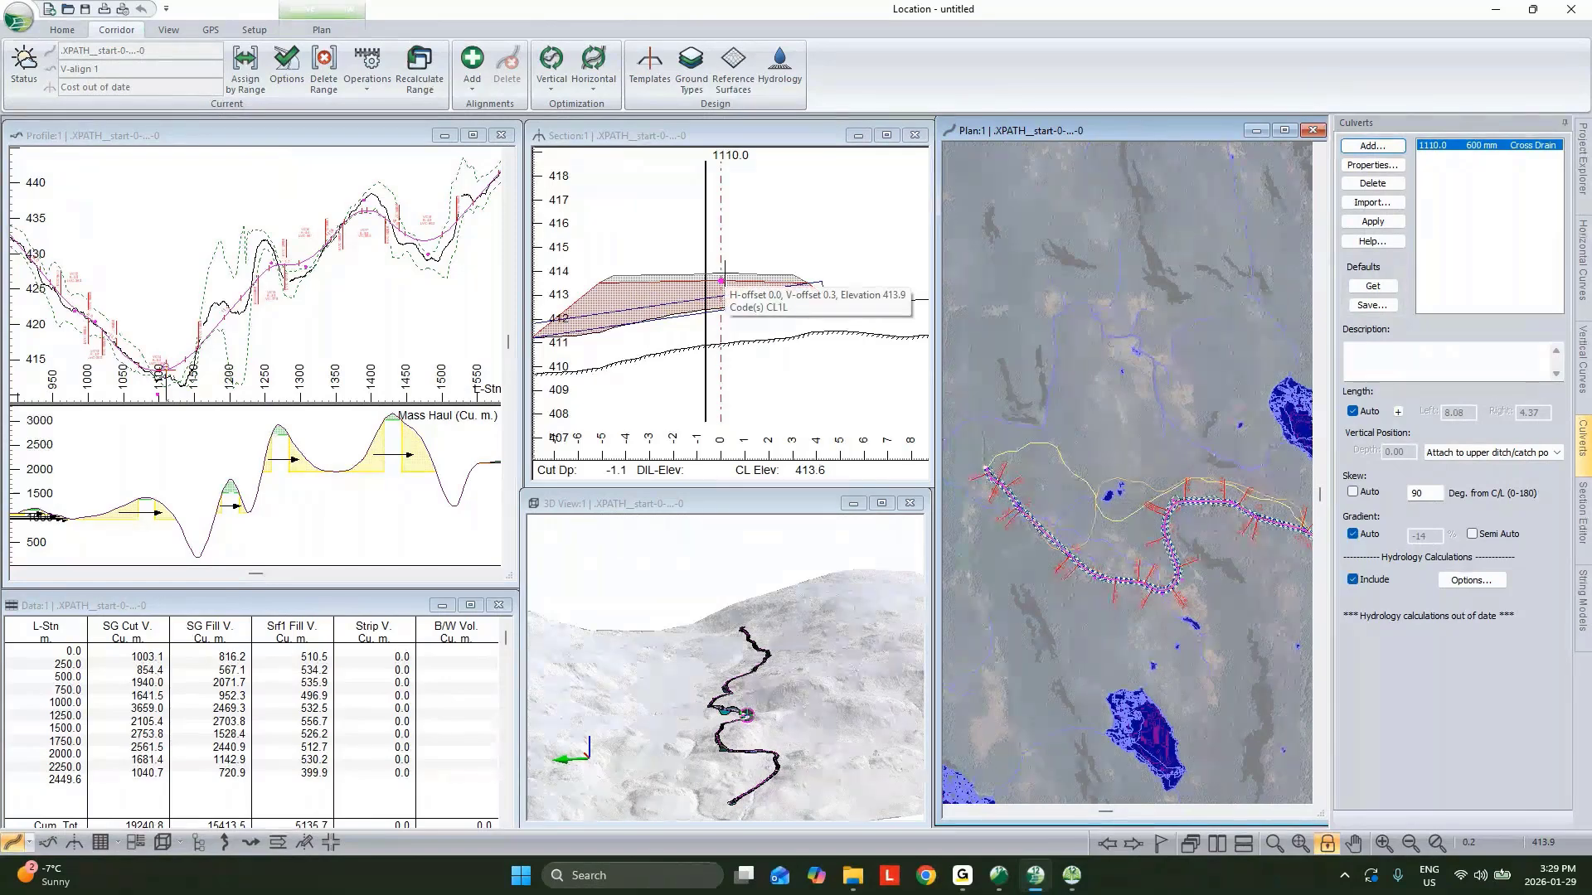
mouse_move(704, 300)
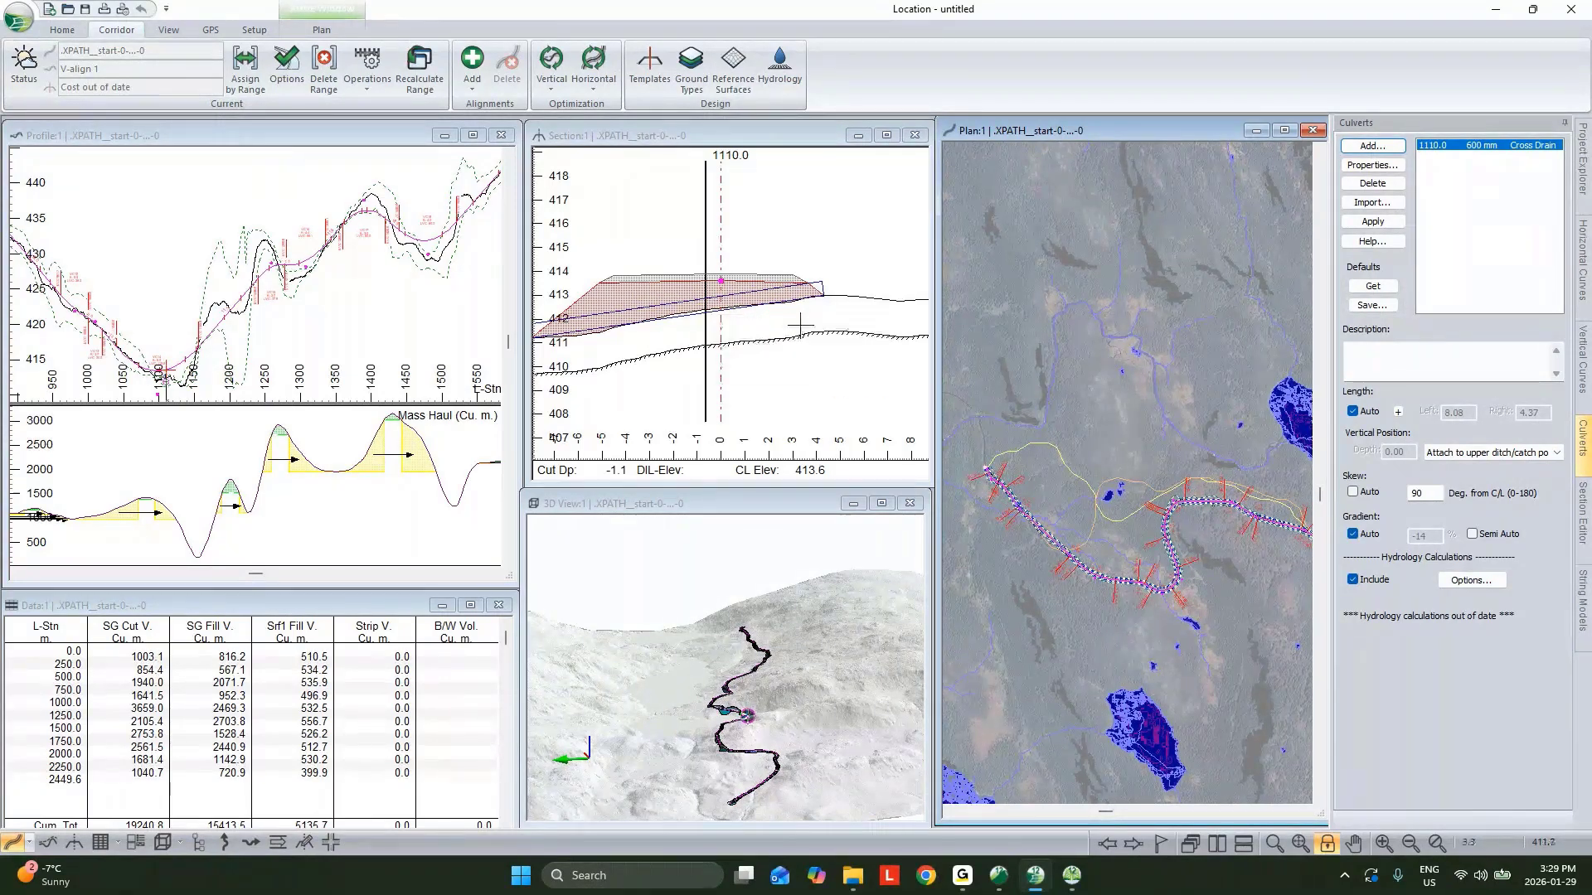
Pick a profile station and review the sub-horizon ground layer ranges in Assign Parameters by Range.
mouse_move(800, 327)
left_click(423, 299)
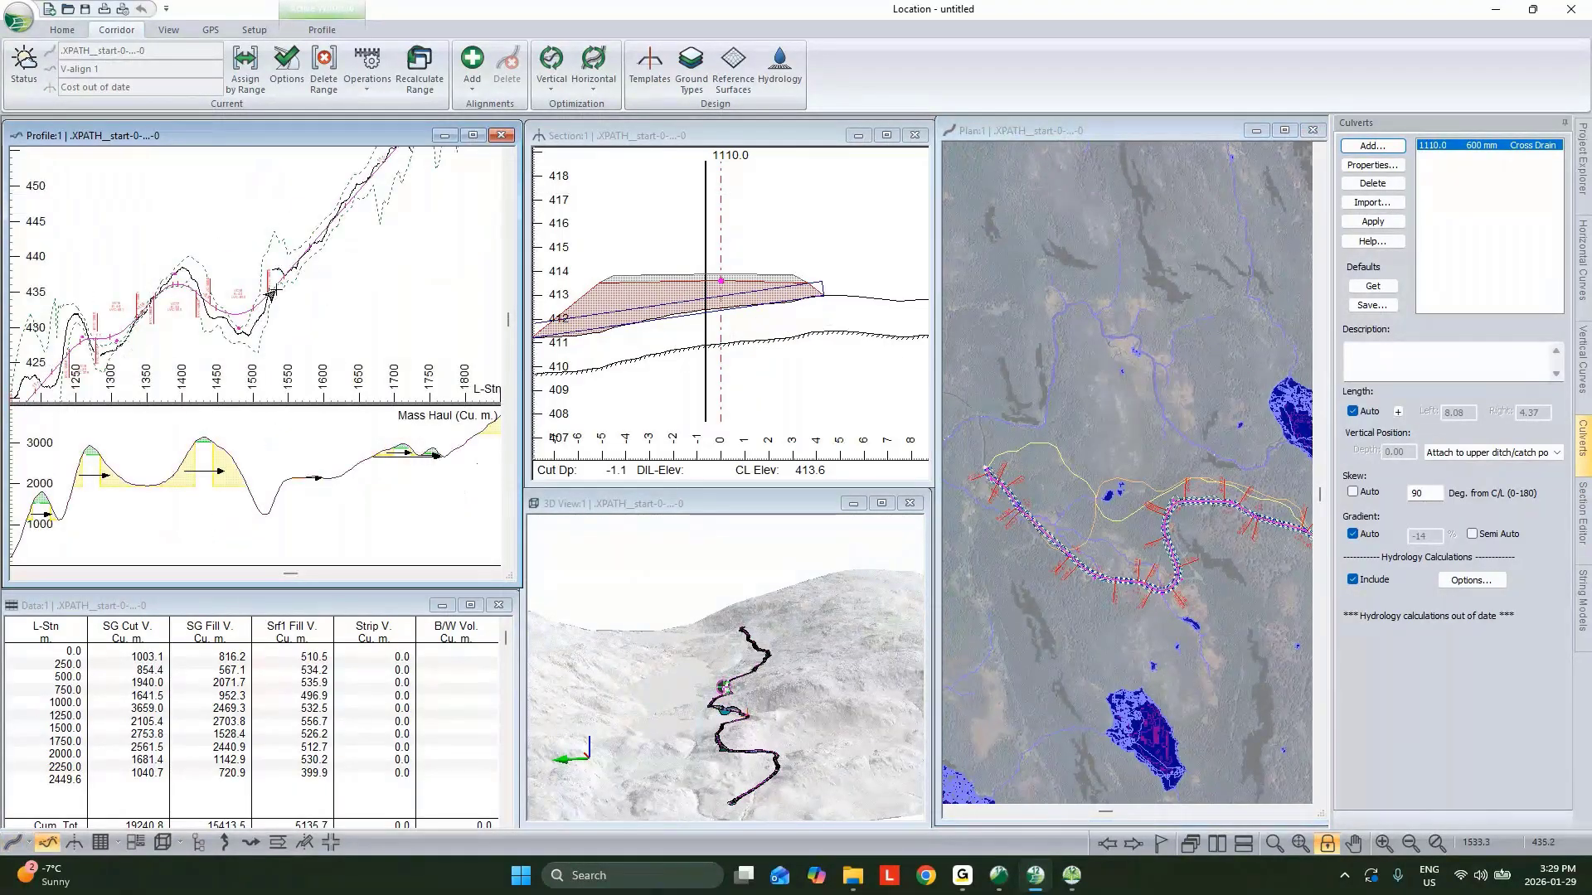
left_click(271, 292)
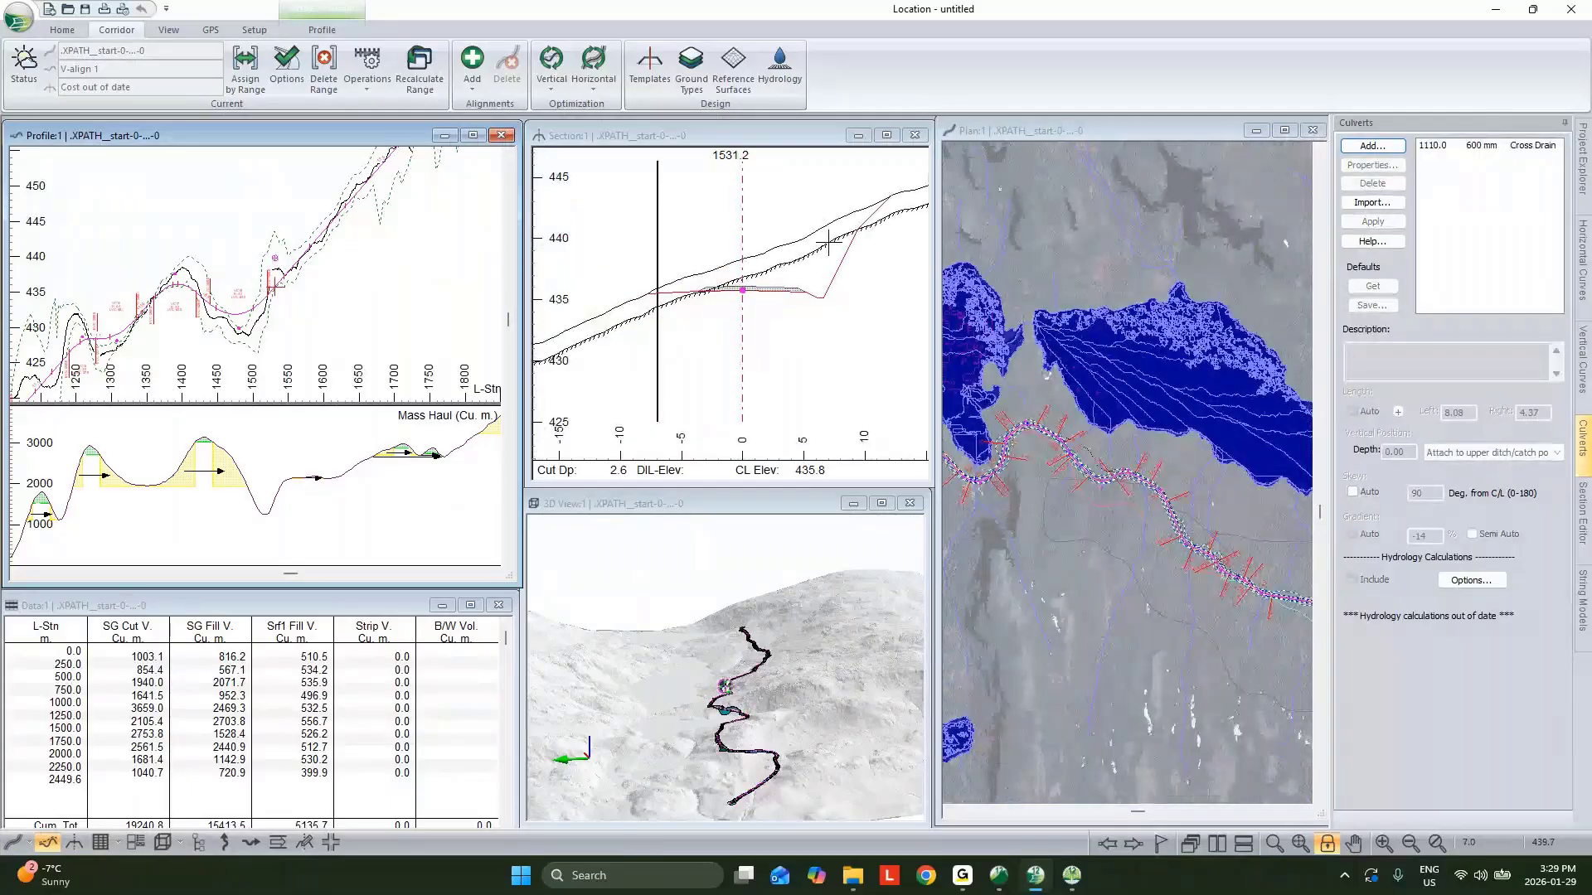
left_click(278, 85)
left_click(622, 252)
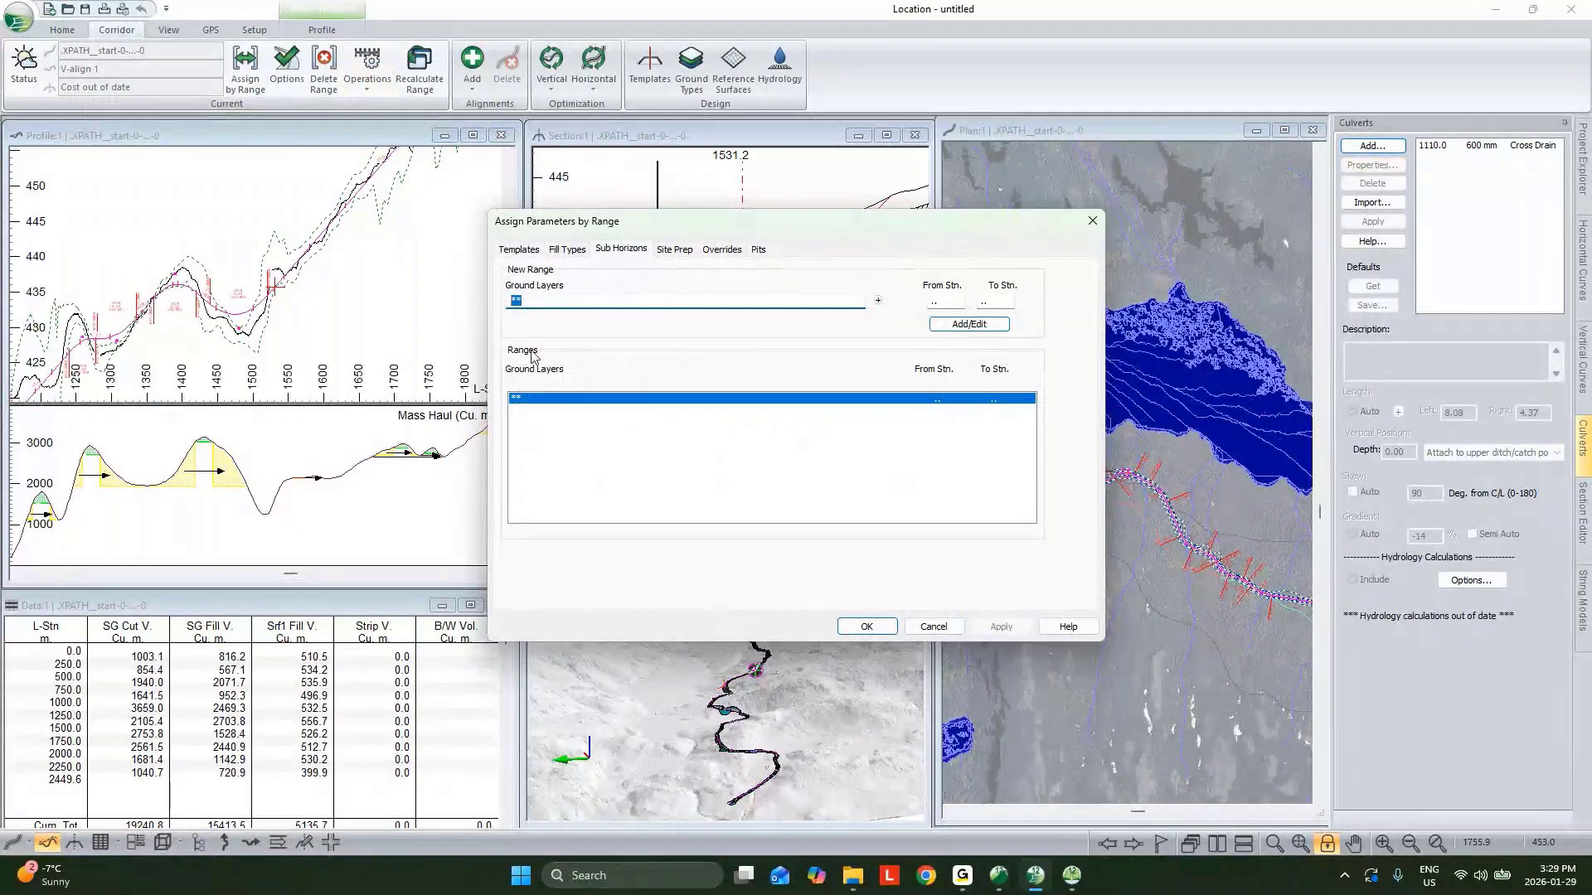
left_click(932, 627)
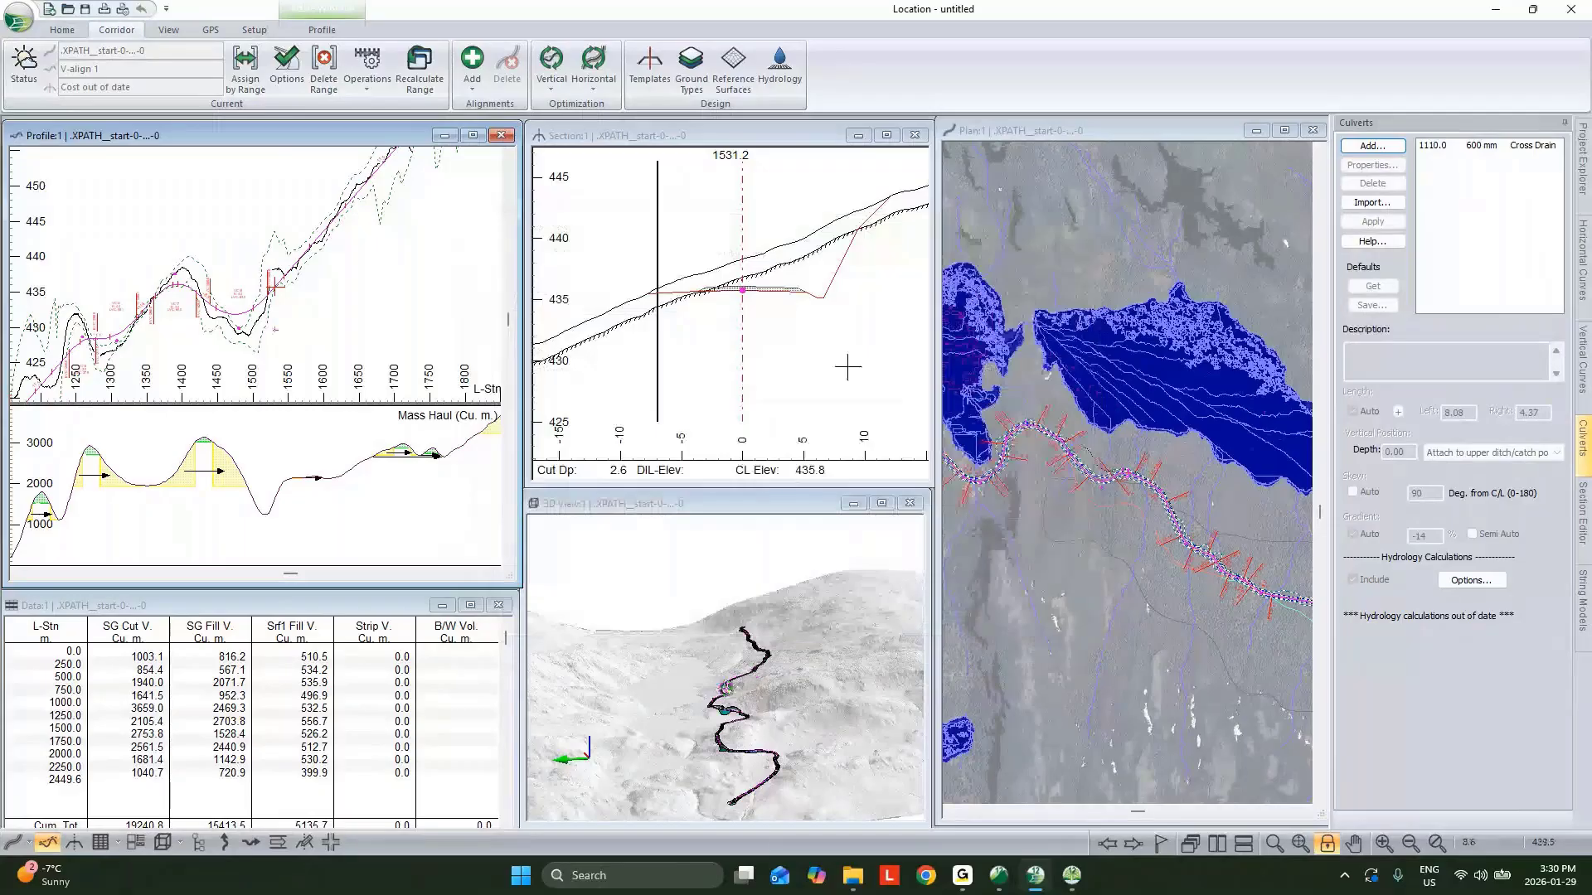
Open the plan window's display settings and review the plan label selection and formatting.
middle_click_drag(1144, 526, 1020, 408)
scroll(1136, 475, "down", 4)
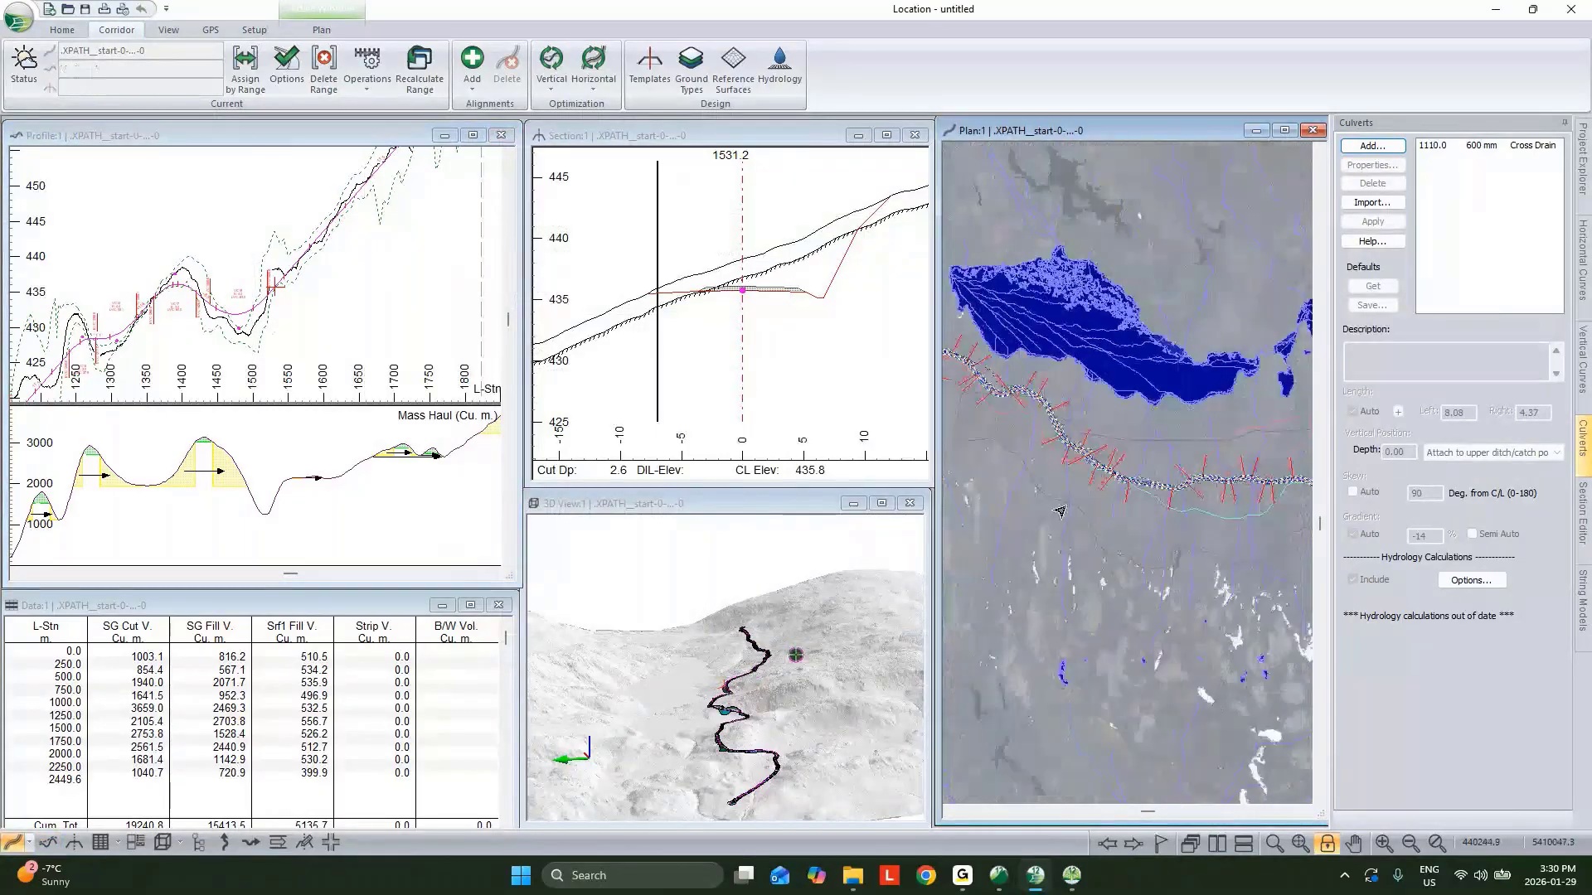
scroll(1028, 441, "up", 4)
scroll(1078, 449, "up", 3)
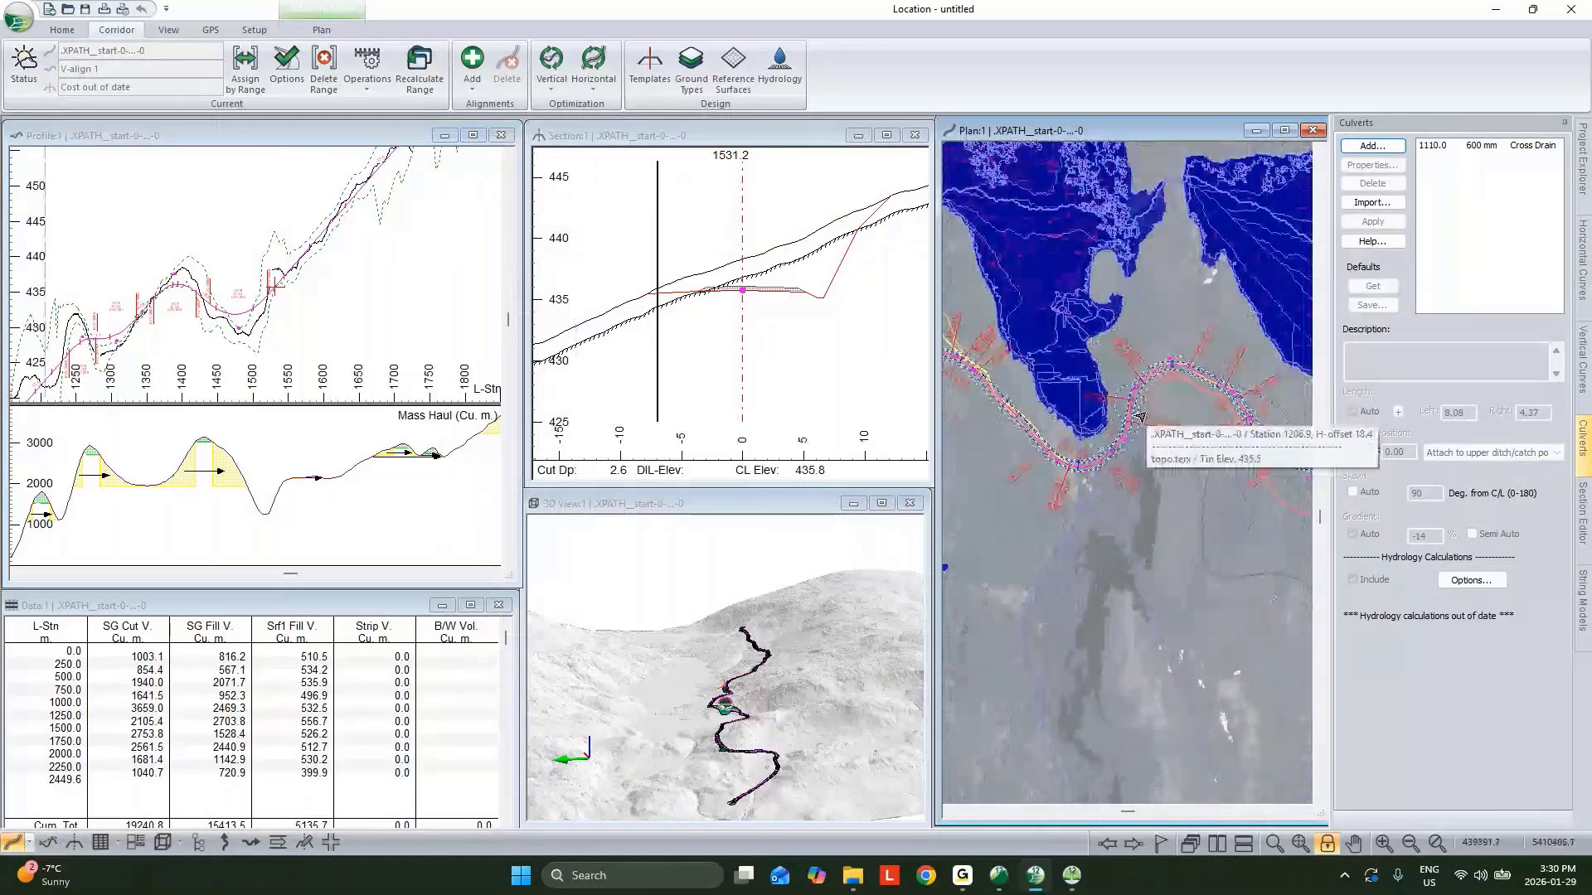
scroll(1140, 417, "up", 2)
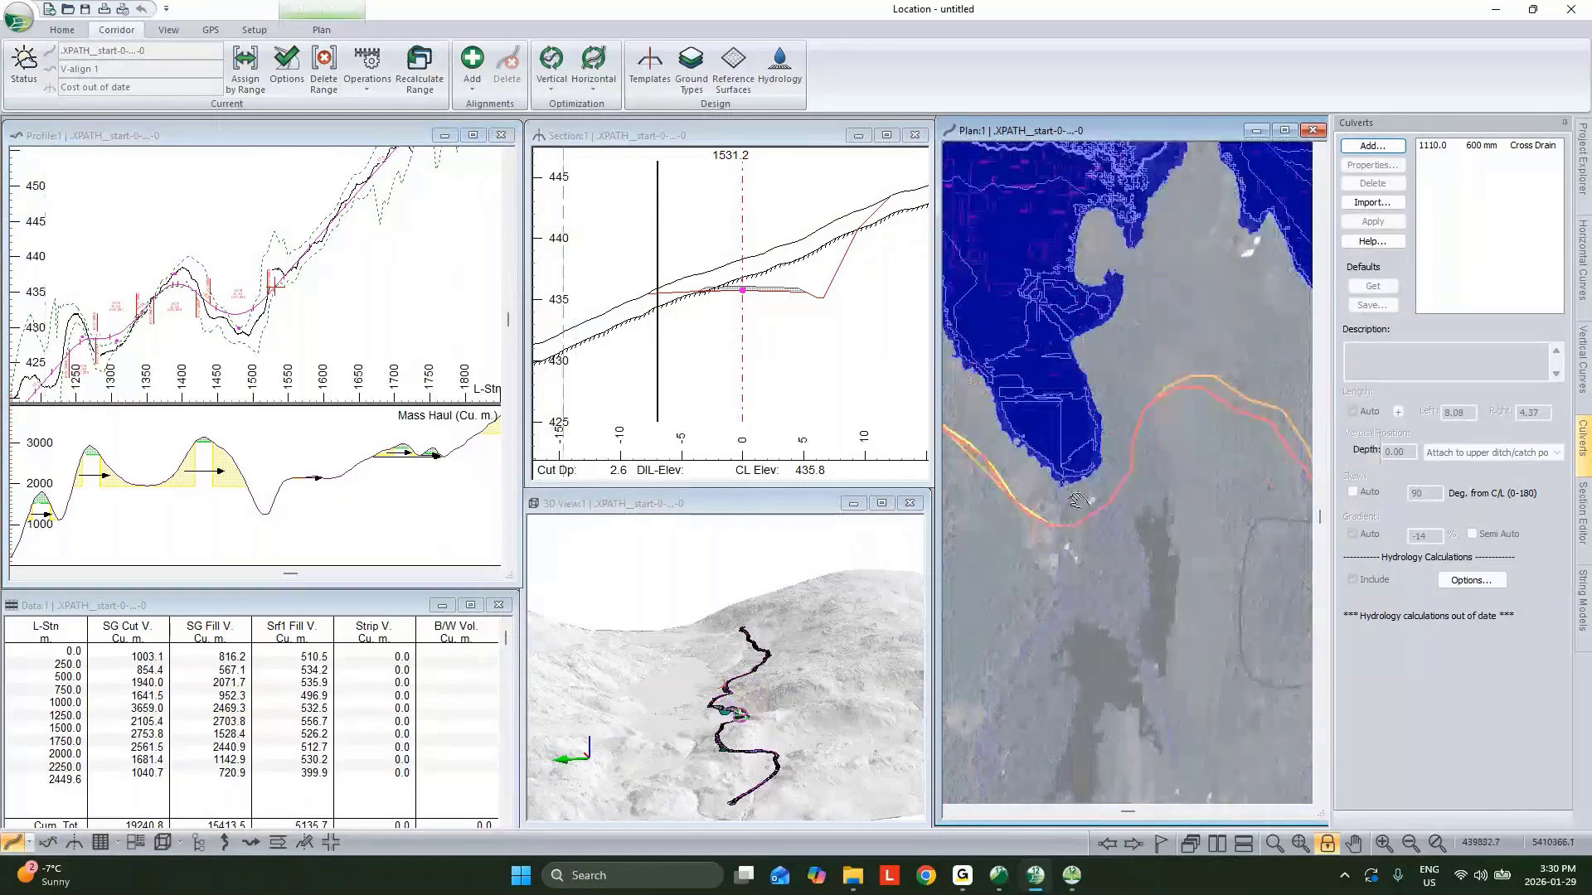
right_click(1206, 417)
left_click(1162, 543)
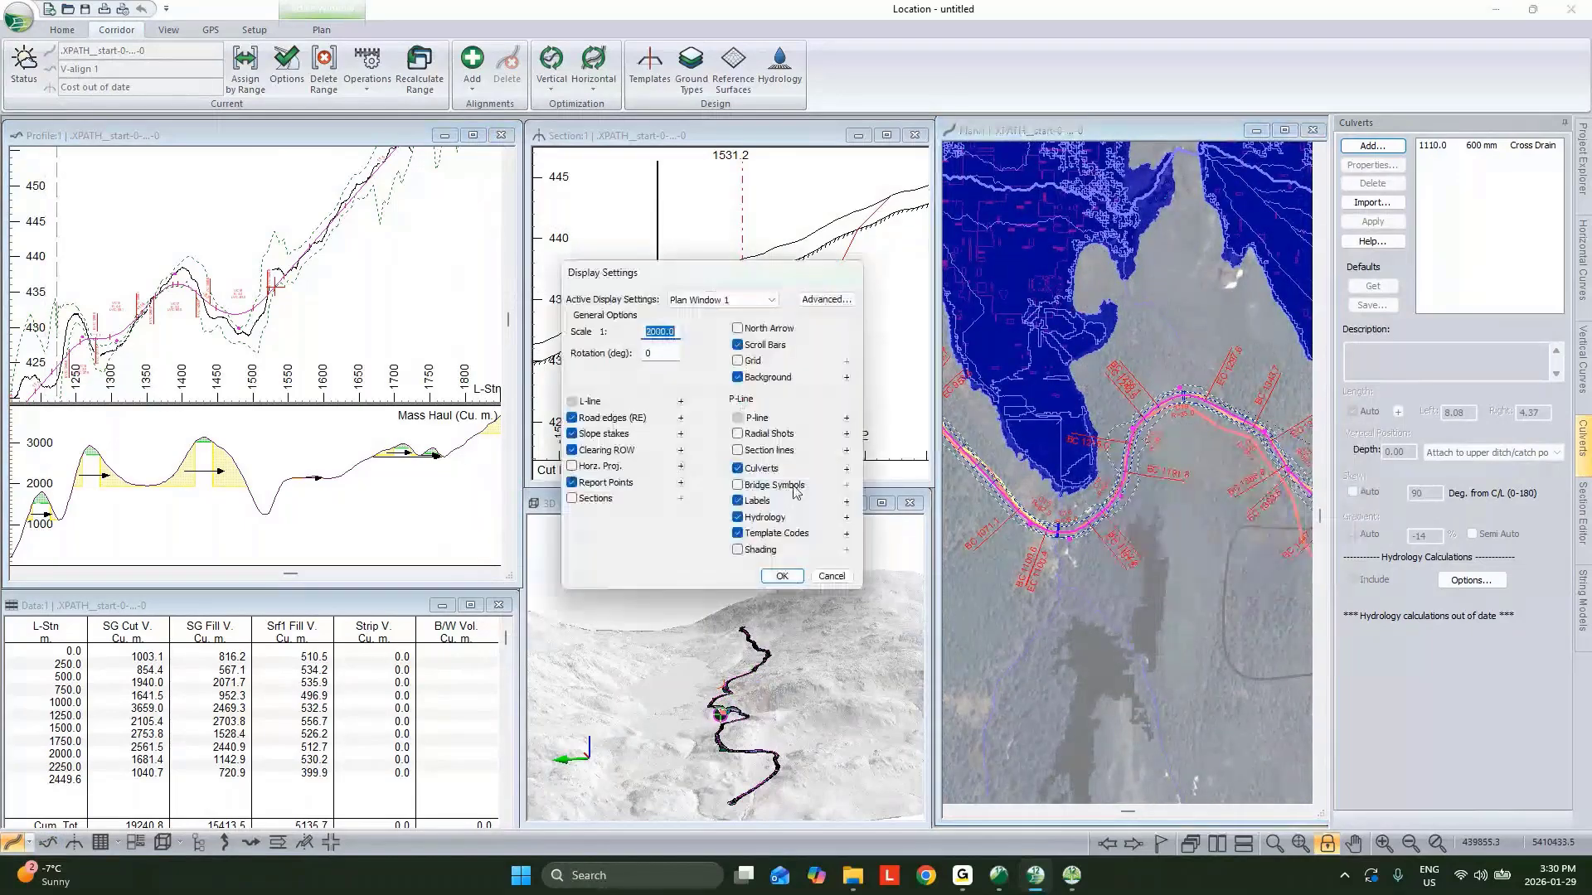
left_click(846, 502)
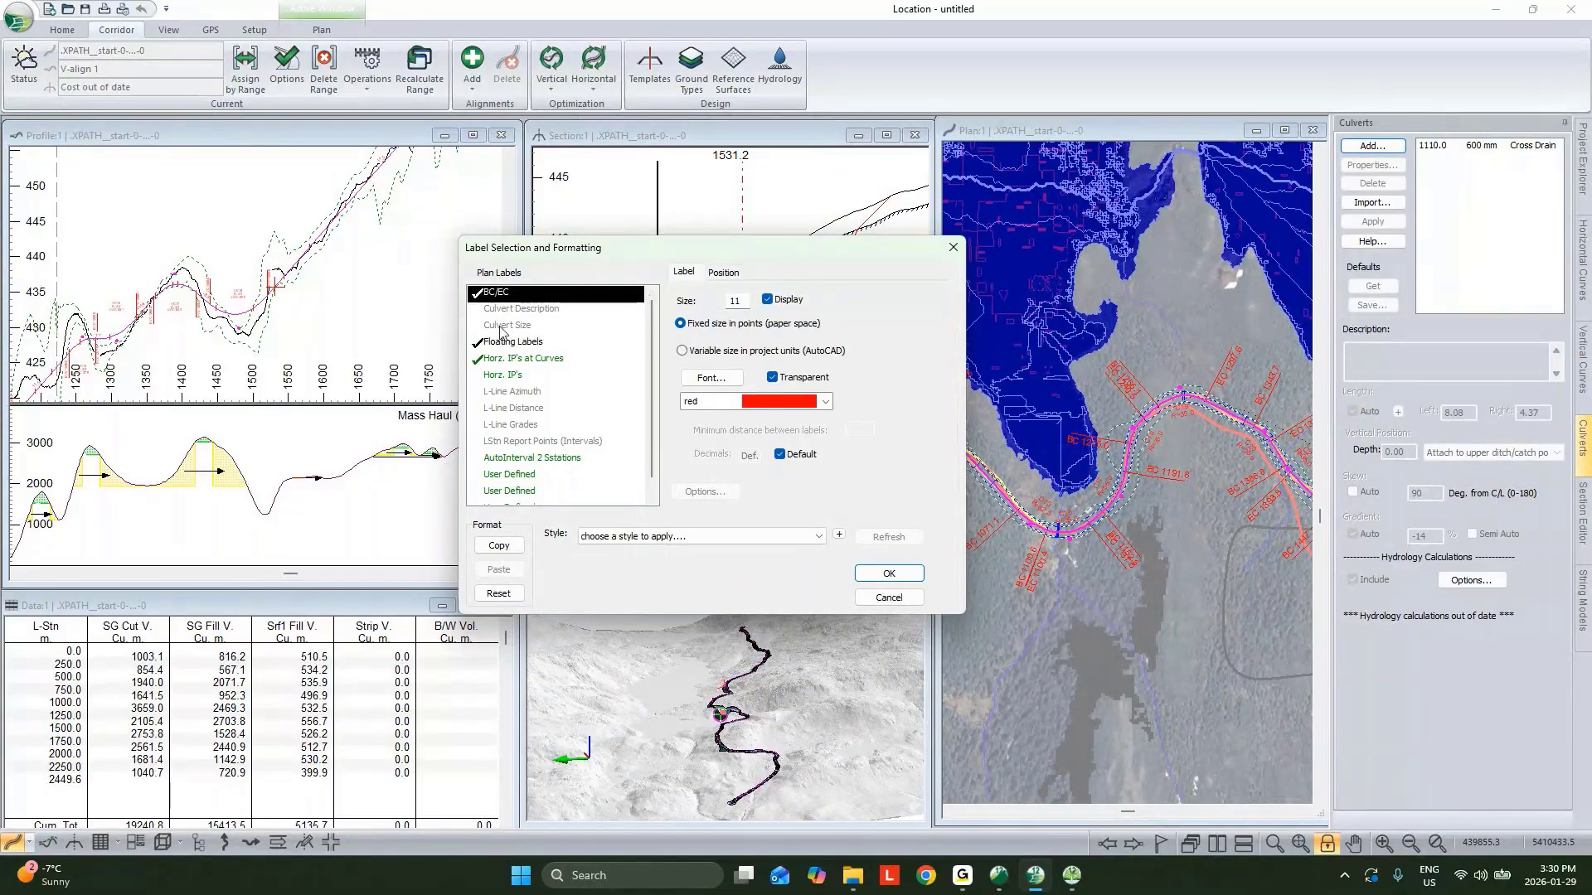
left_click(896, 601)
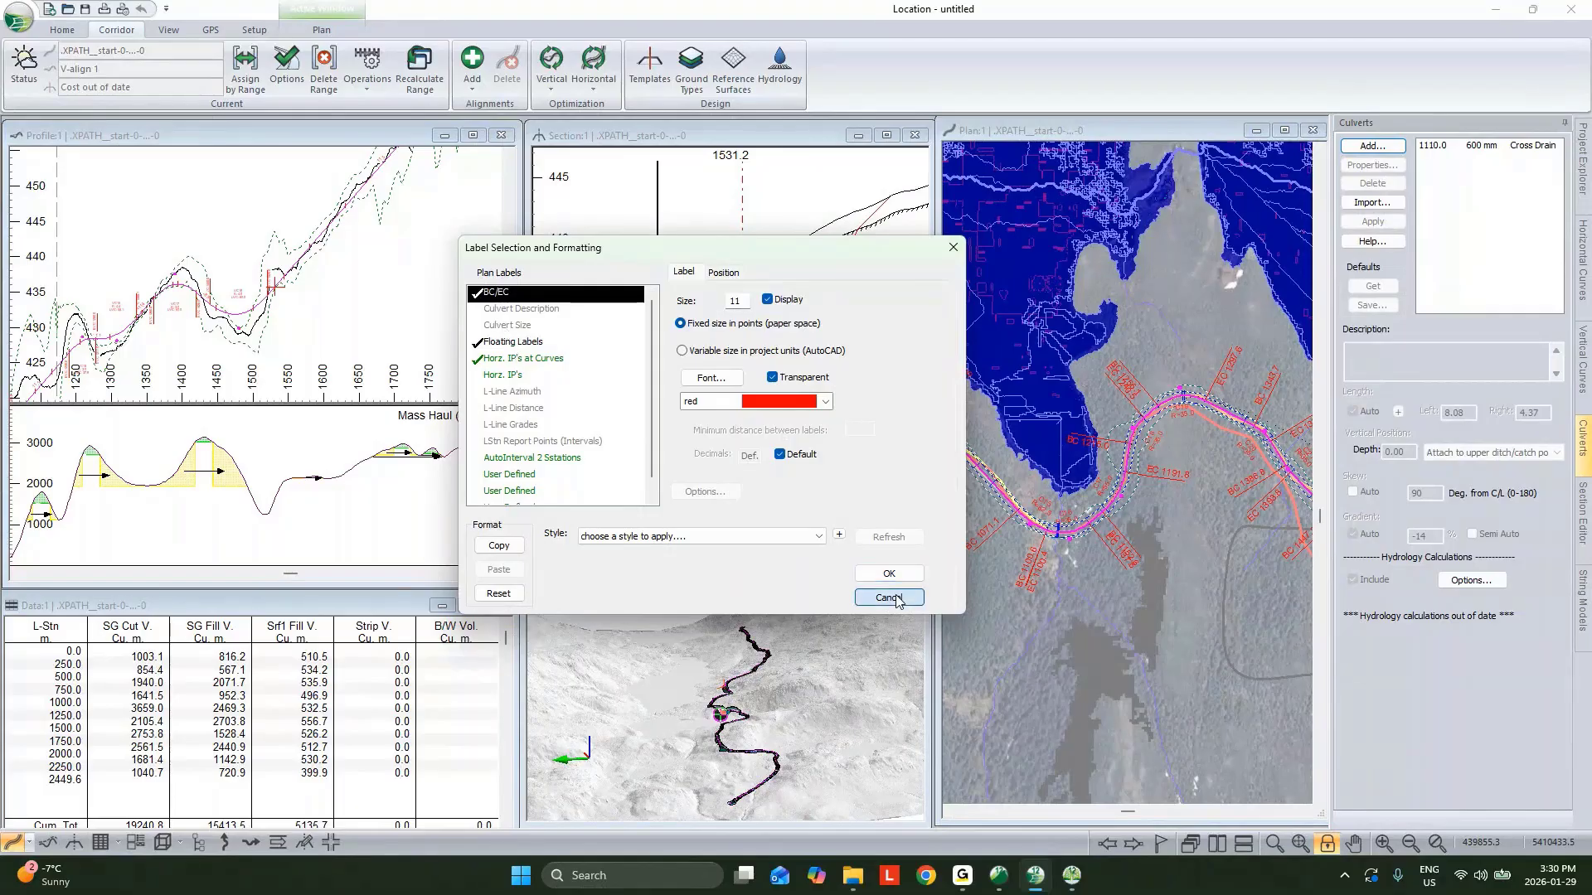
left_click(854, 582)
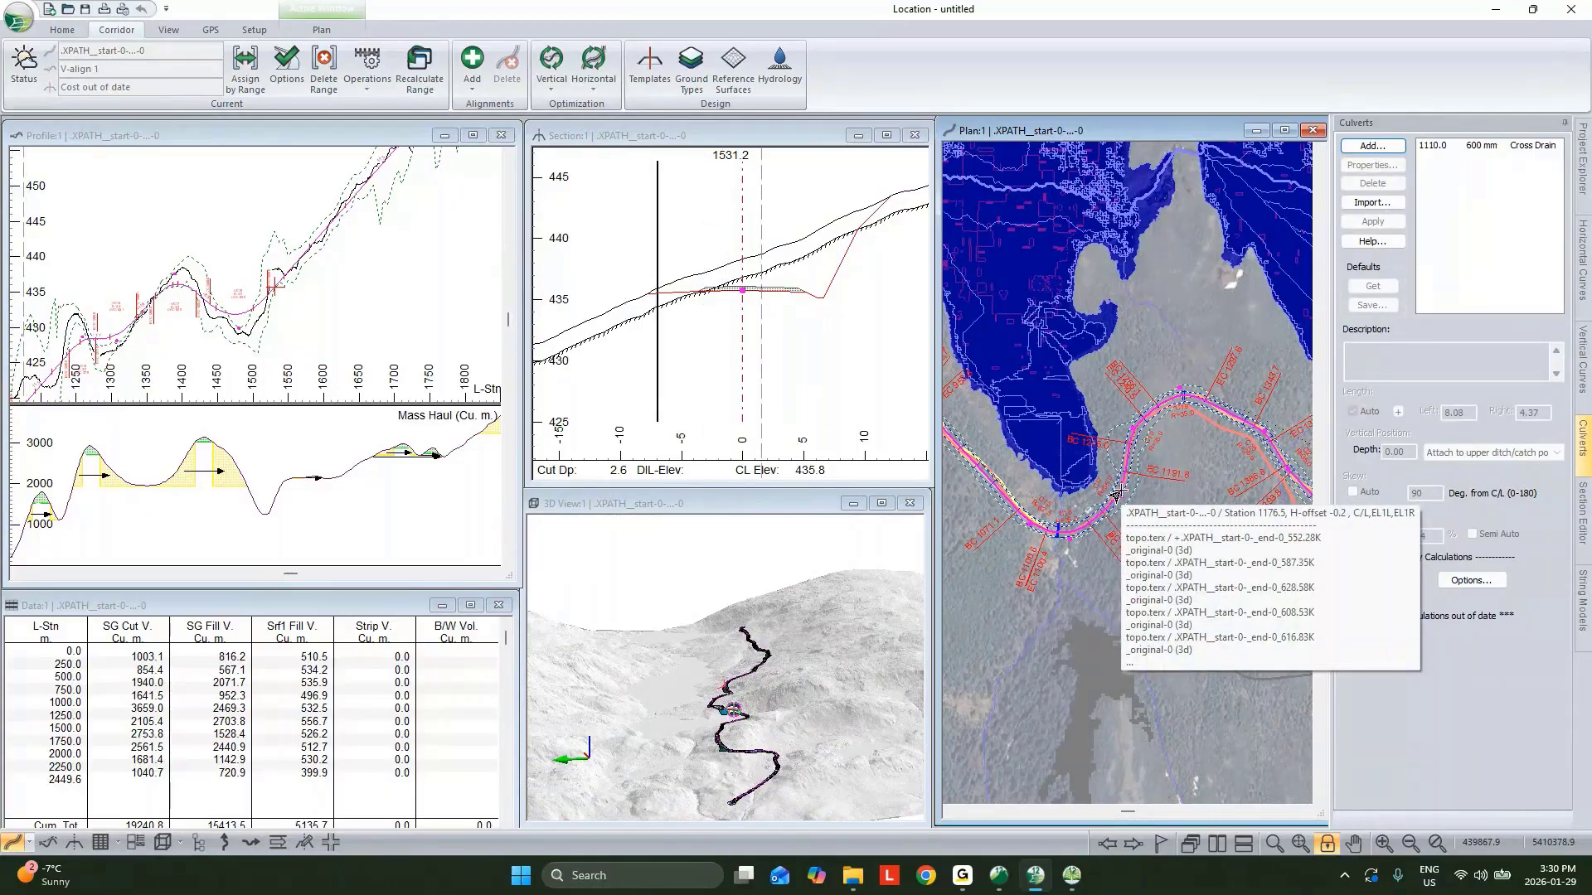
Zoom into the curves near station 1190 in plan and inspect cross sections along them.
scroll(1115, 495, "up", 1)
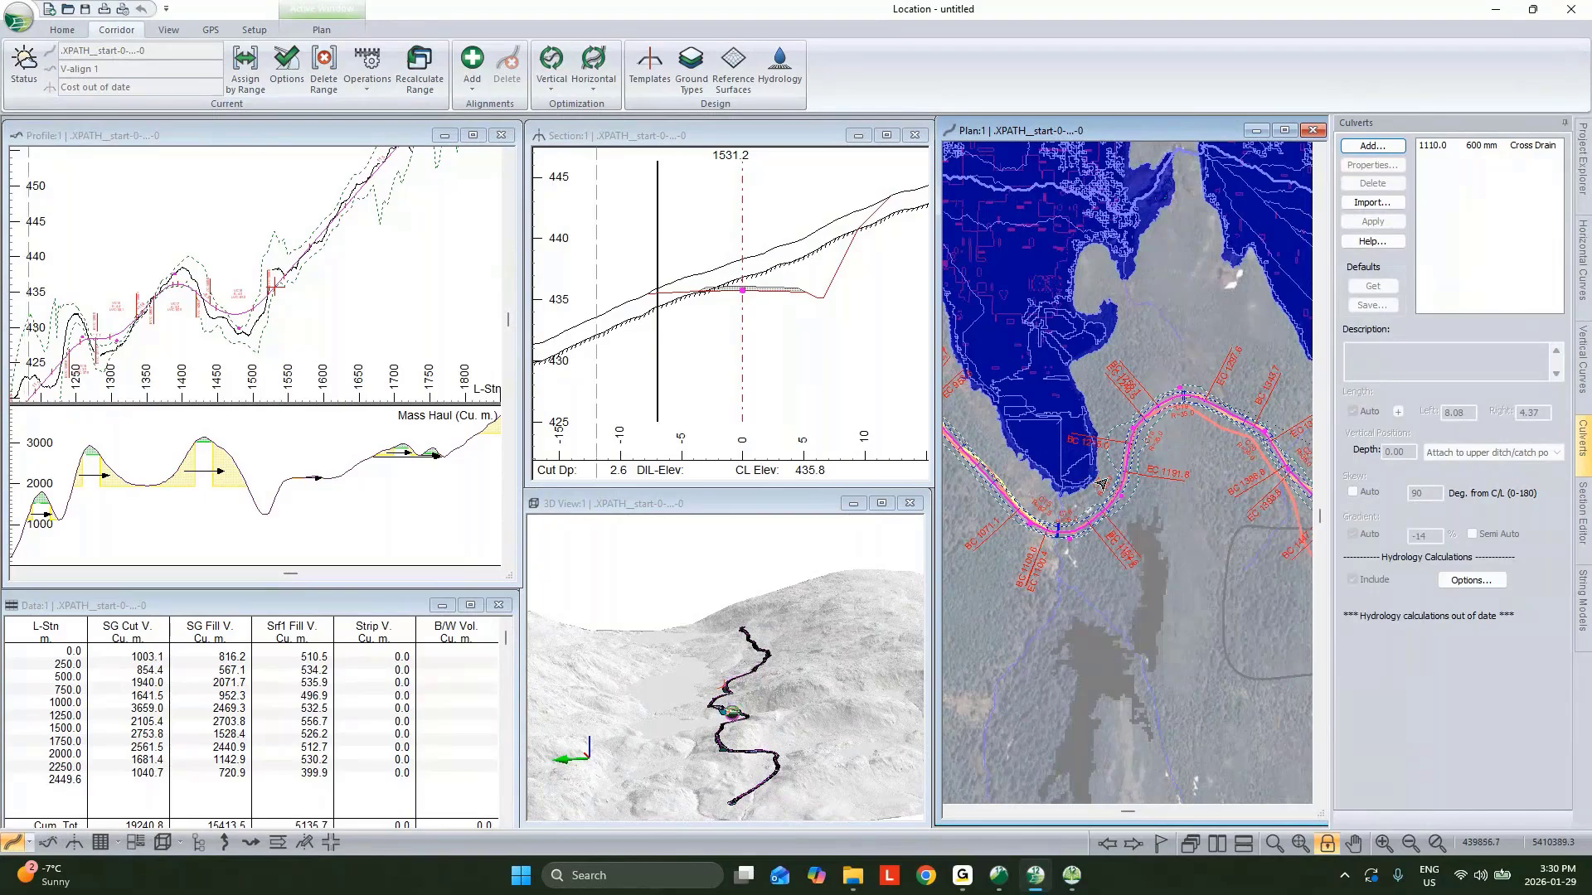
scroll(1106, 481, "up", 1)
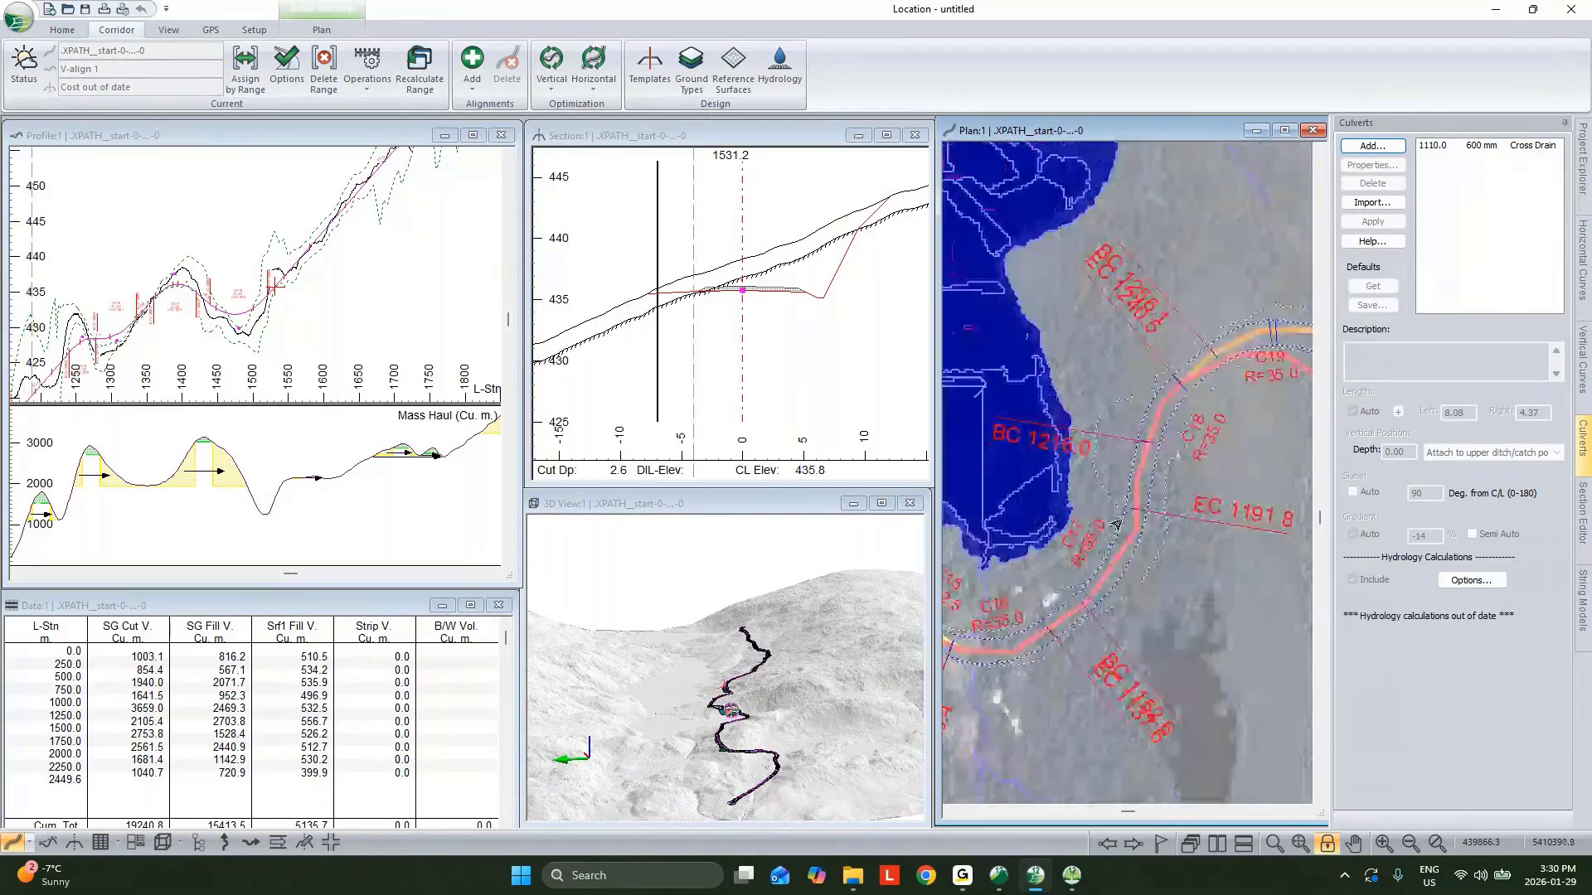
left_click(1133, 530)
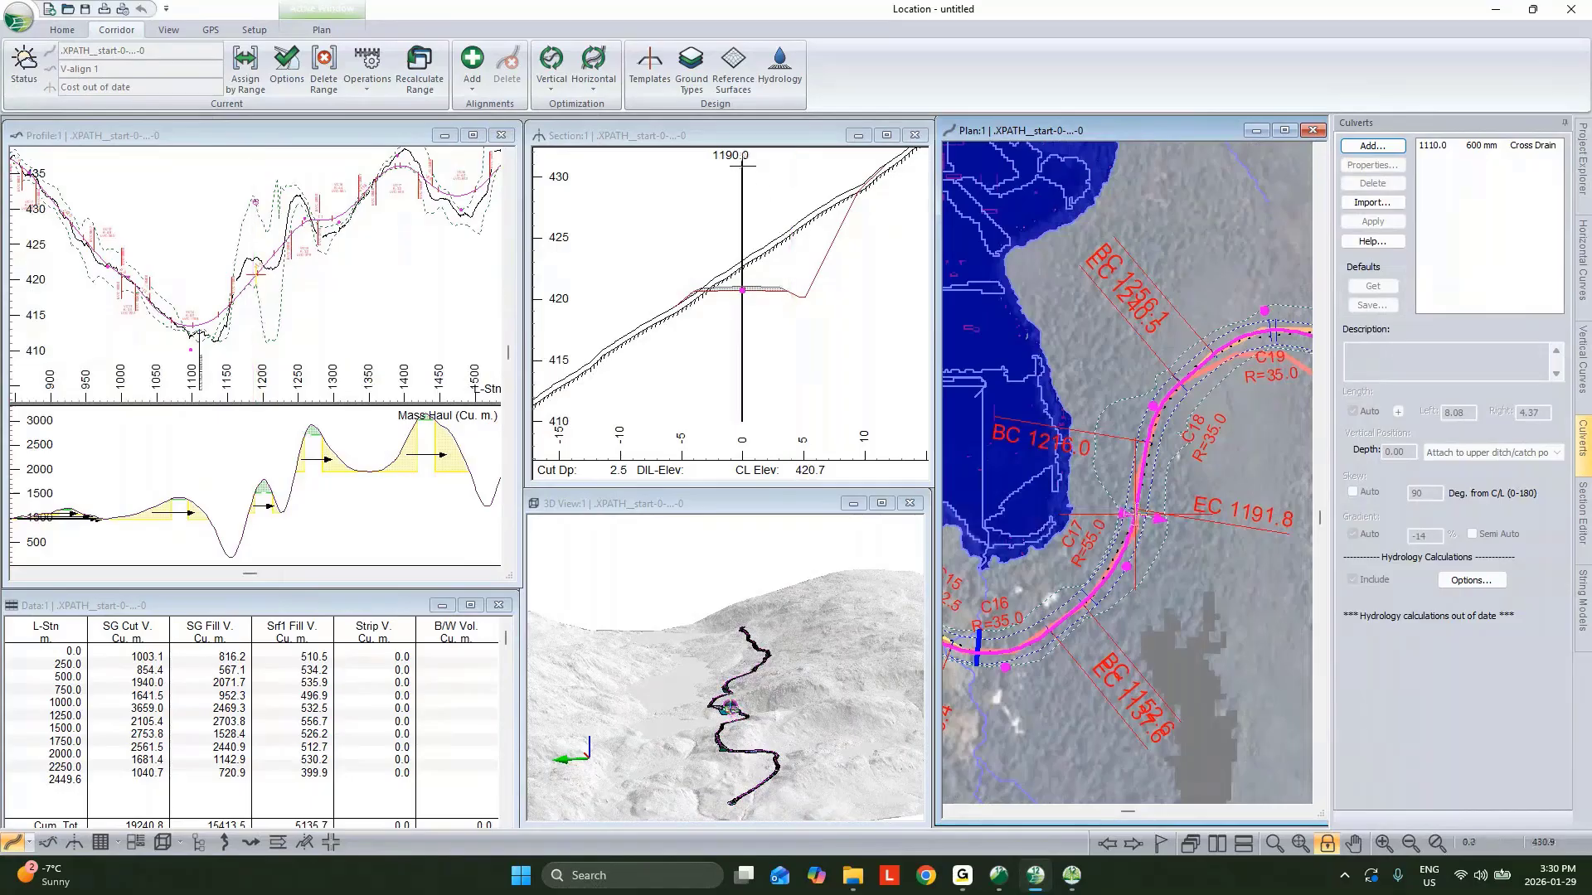
left_click(1166, 390)
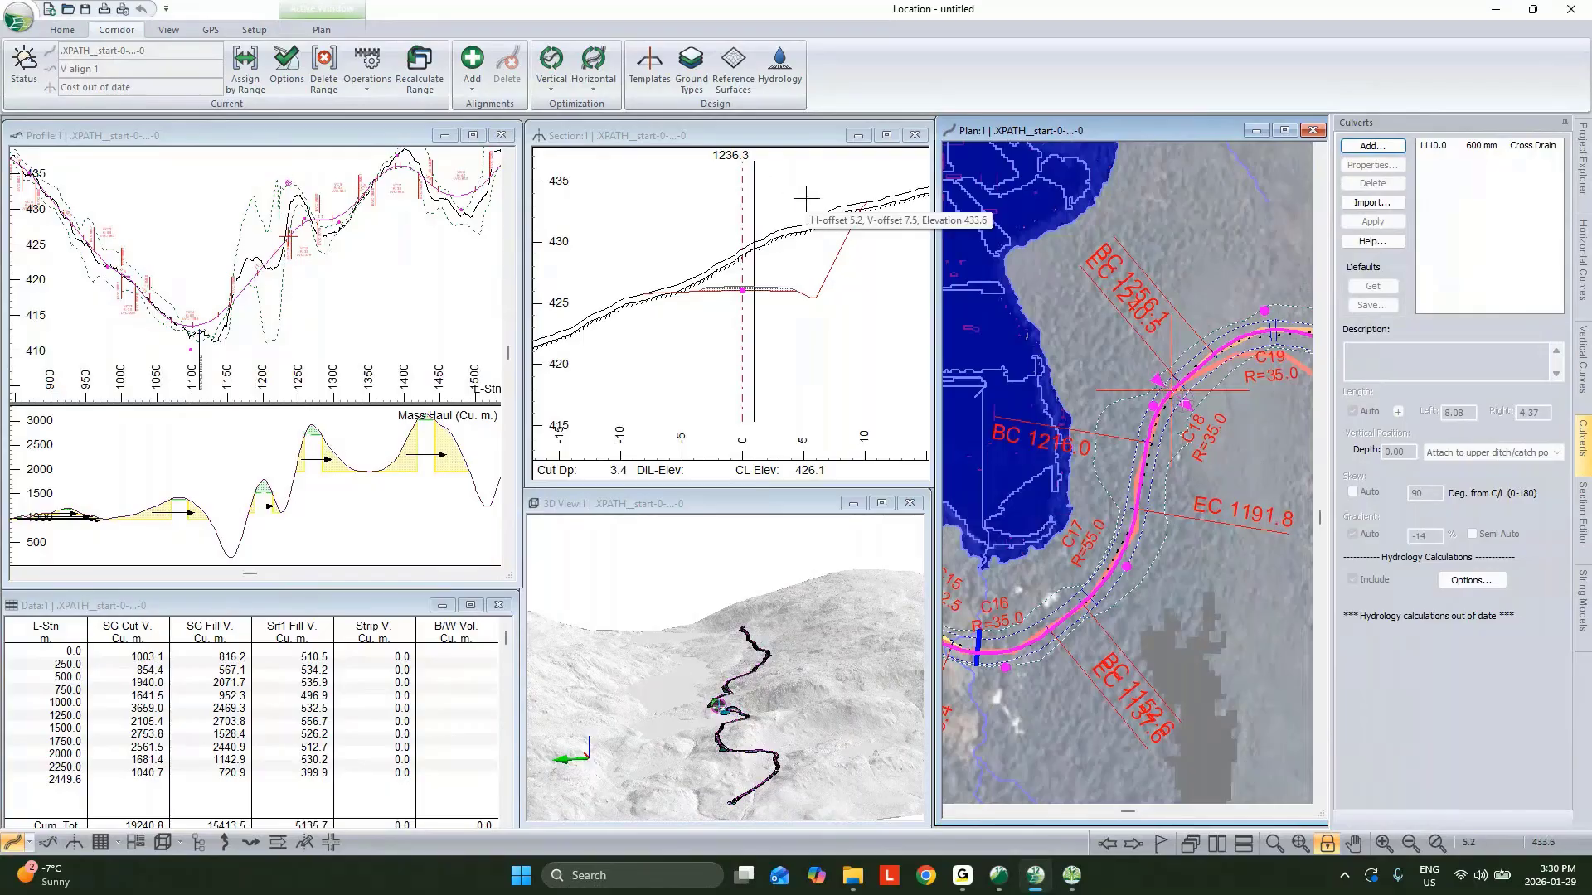
Pick station 1216 in plan and inspect the RF Rock Fill template's slope components in the Template Editor.
left_click(1130, 453)
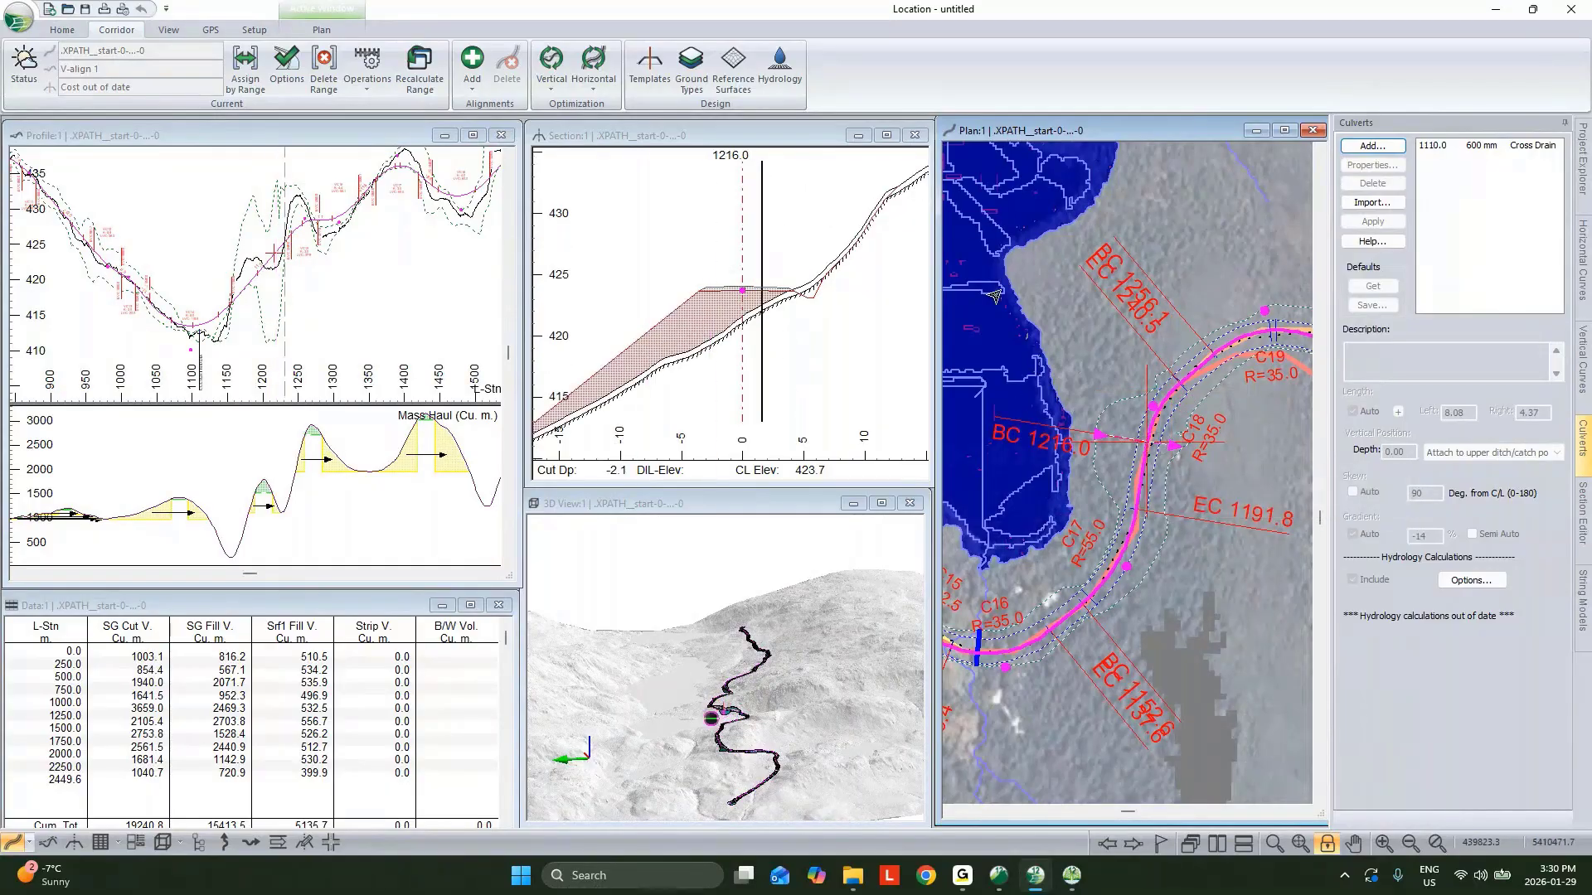
left_click(246, 73)
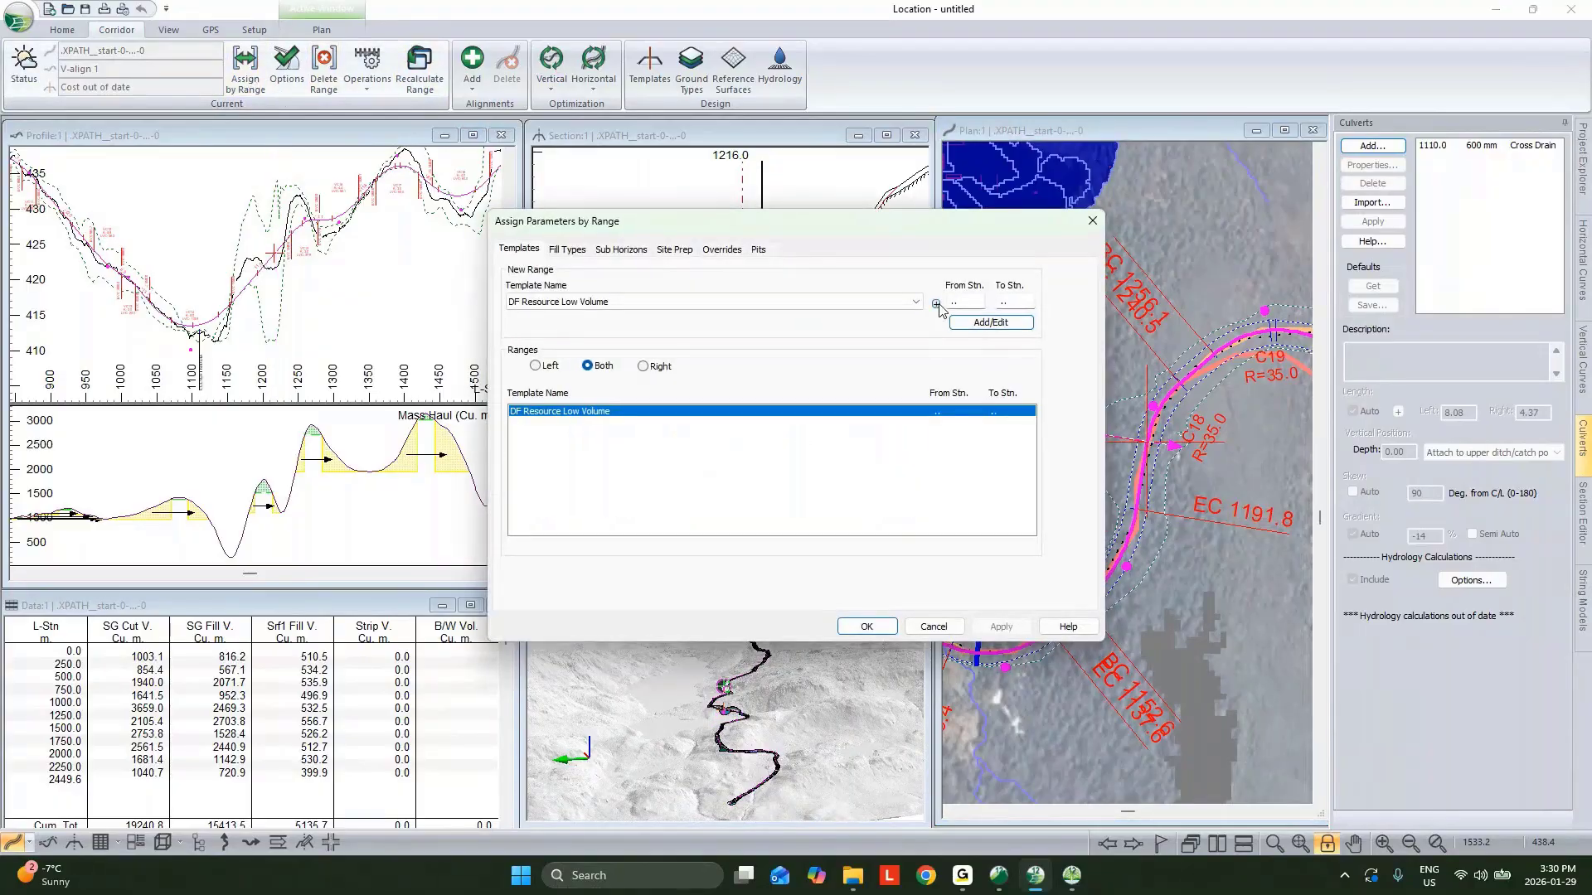
left_click(936, 305)
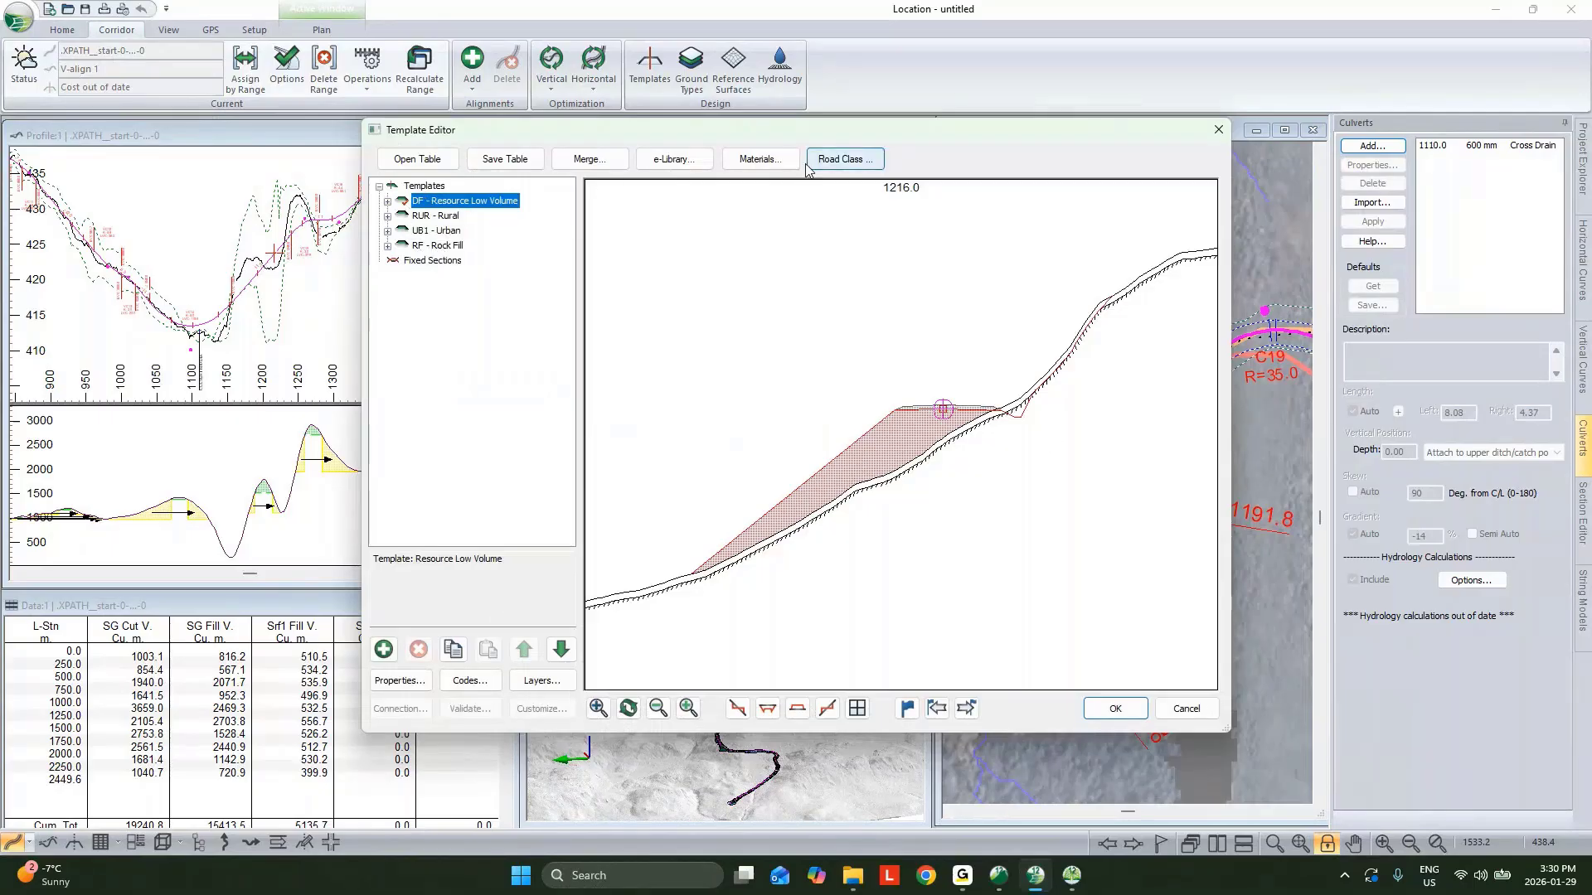
left_click(428, 247)
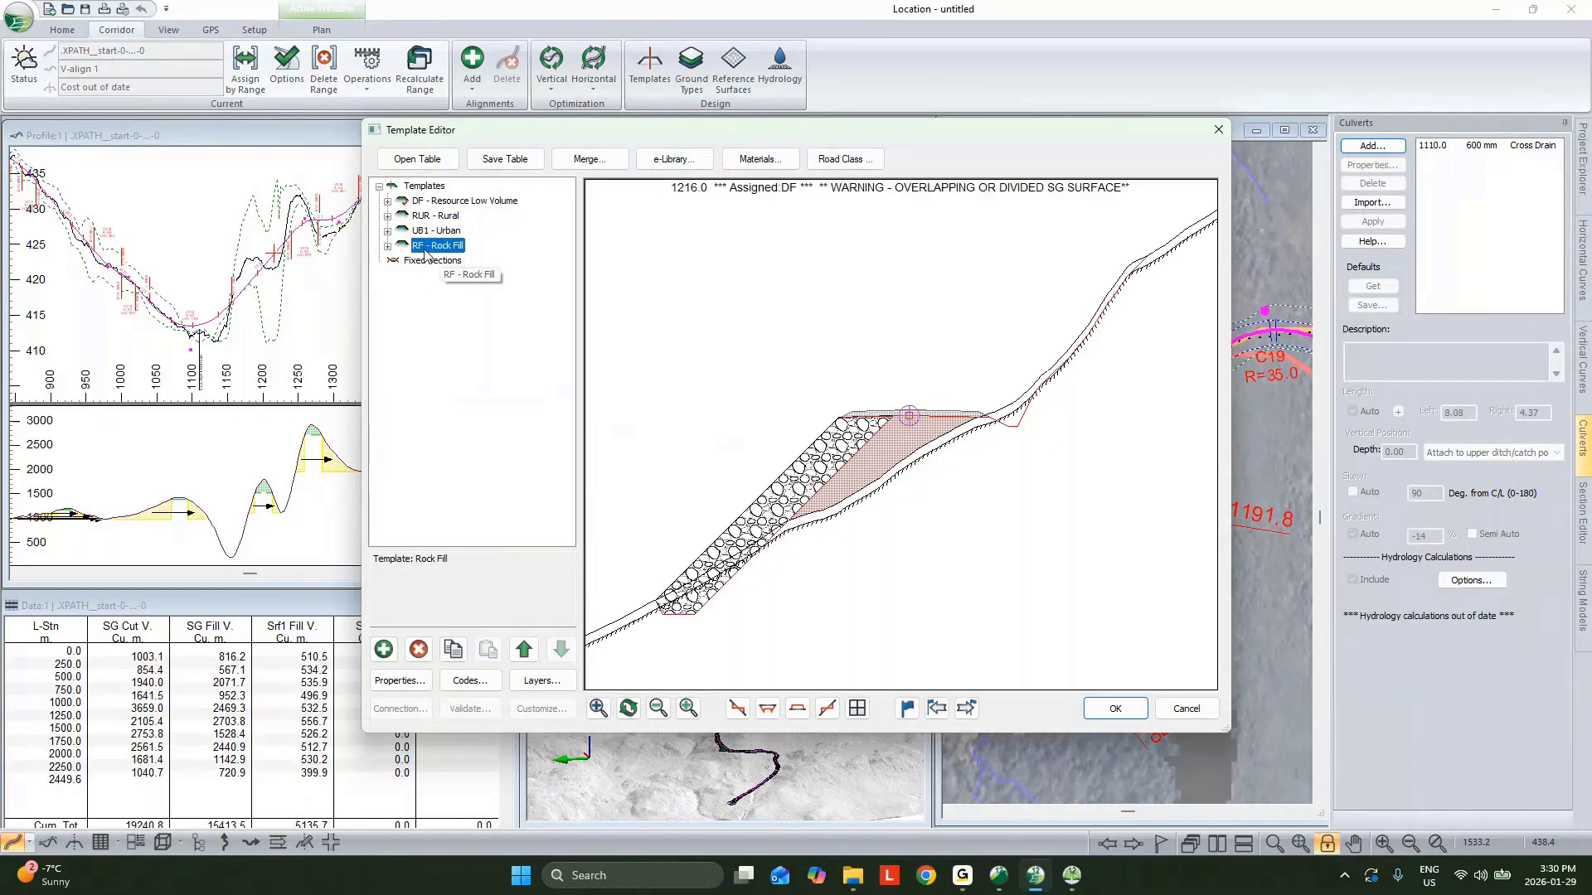
left_click(387, 246)
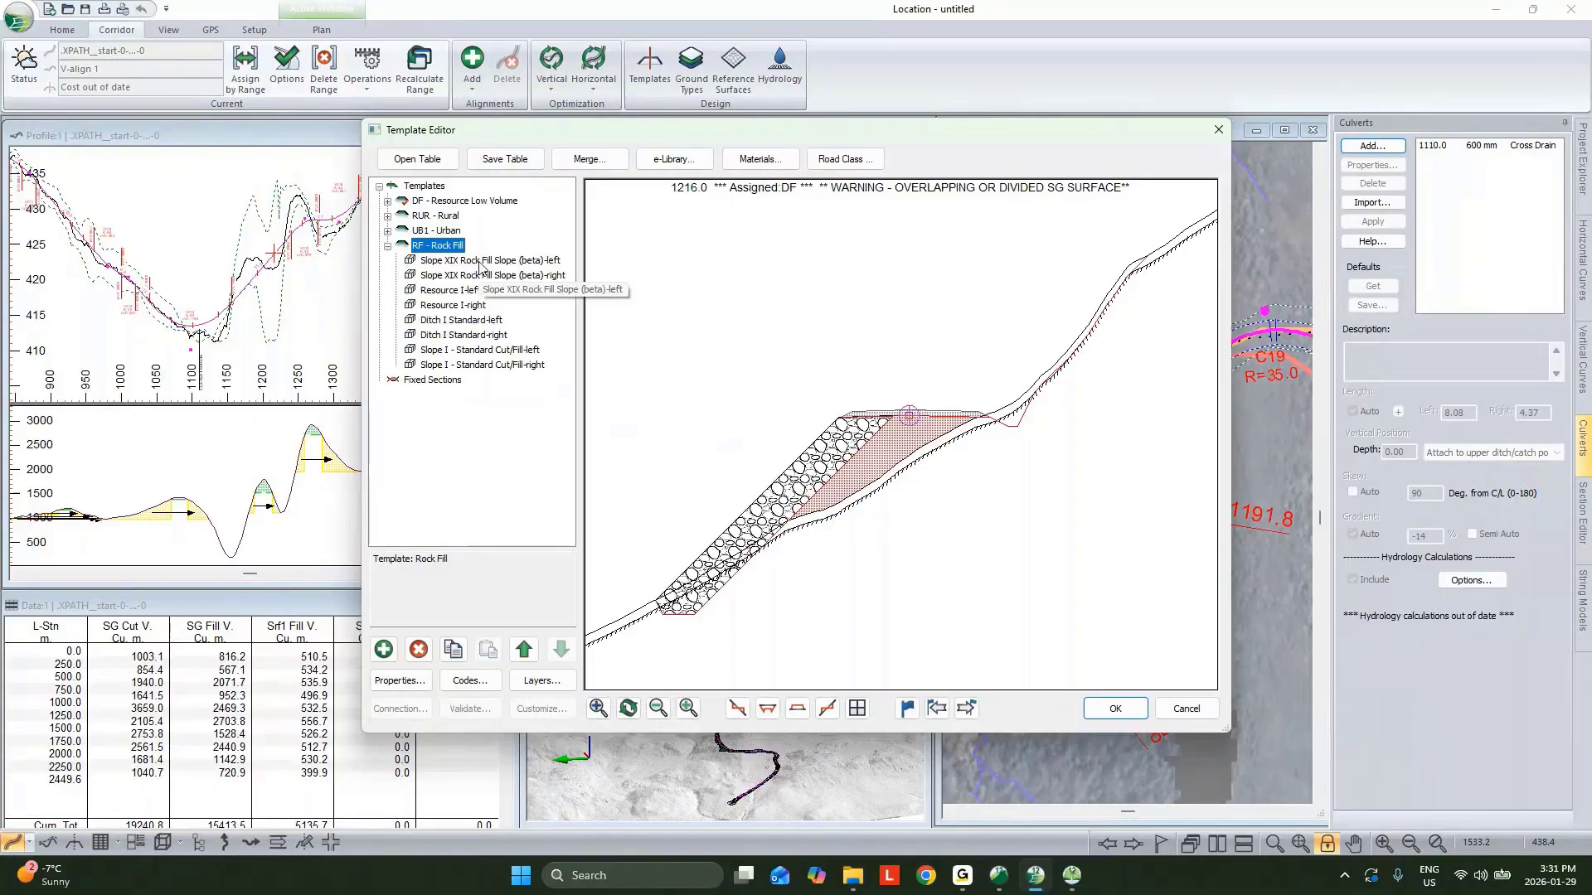
left_click(487, 260)
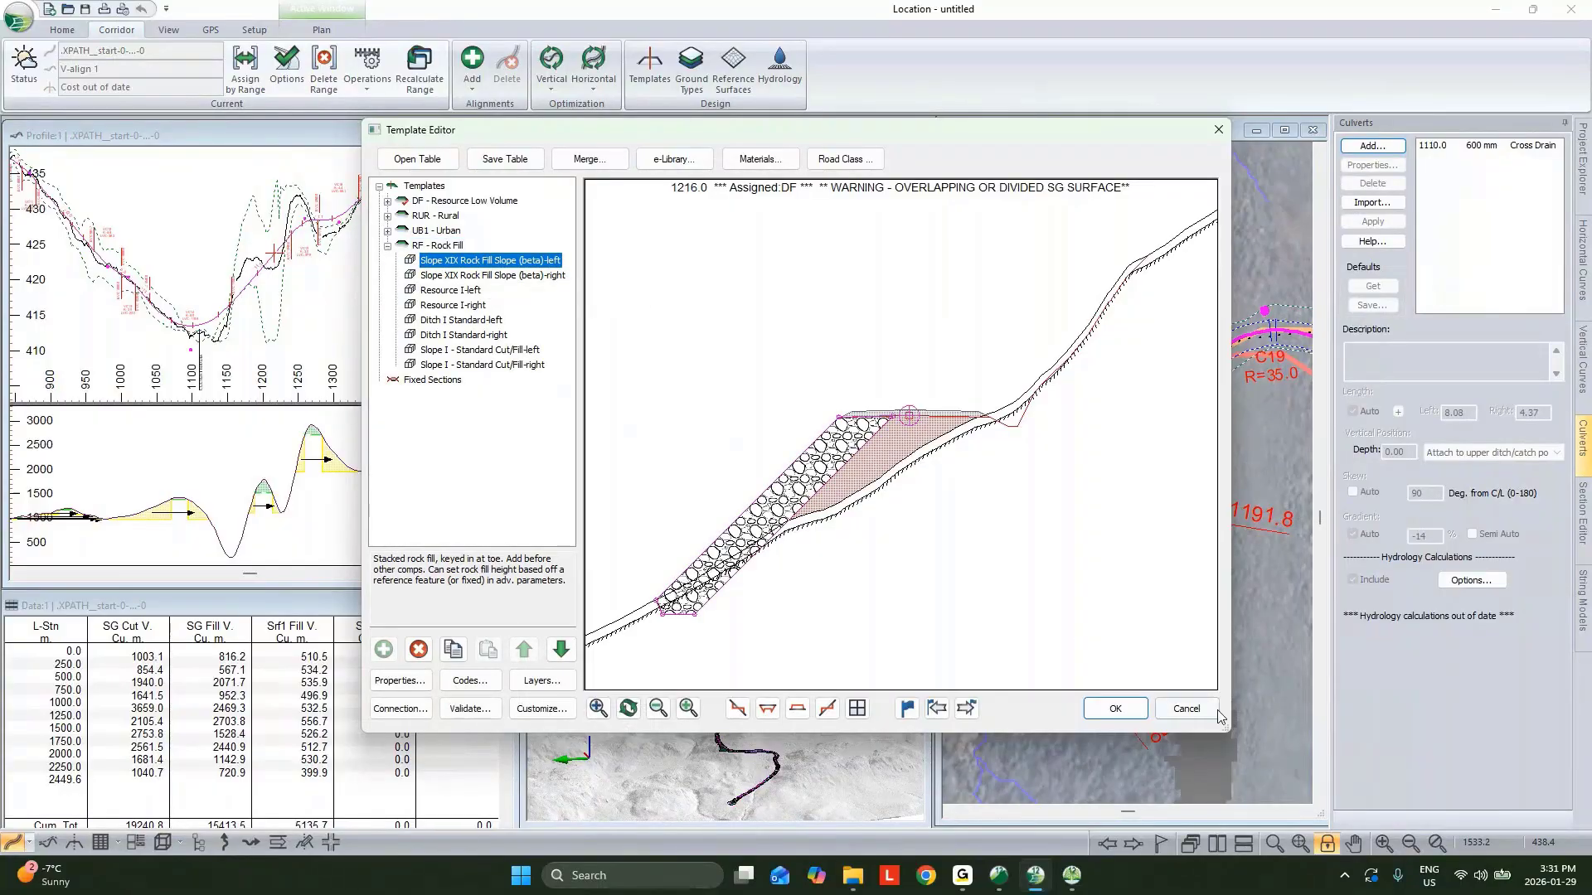
left_click(1190, 709)
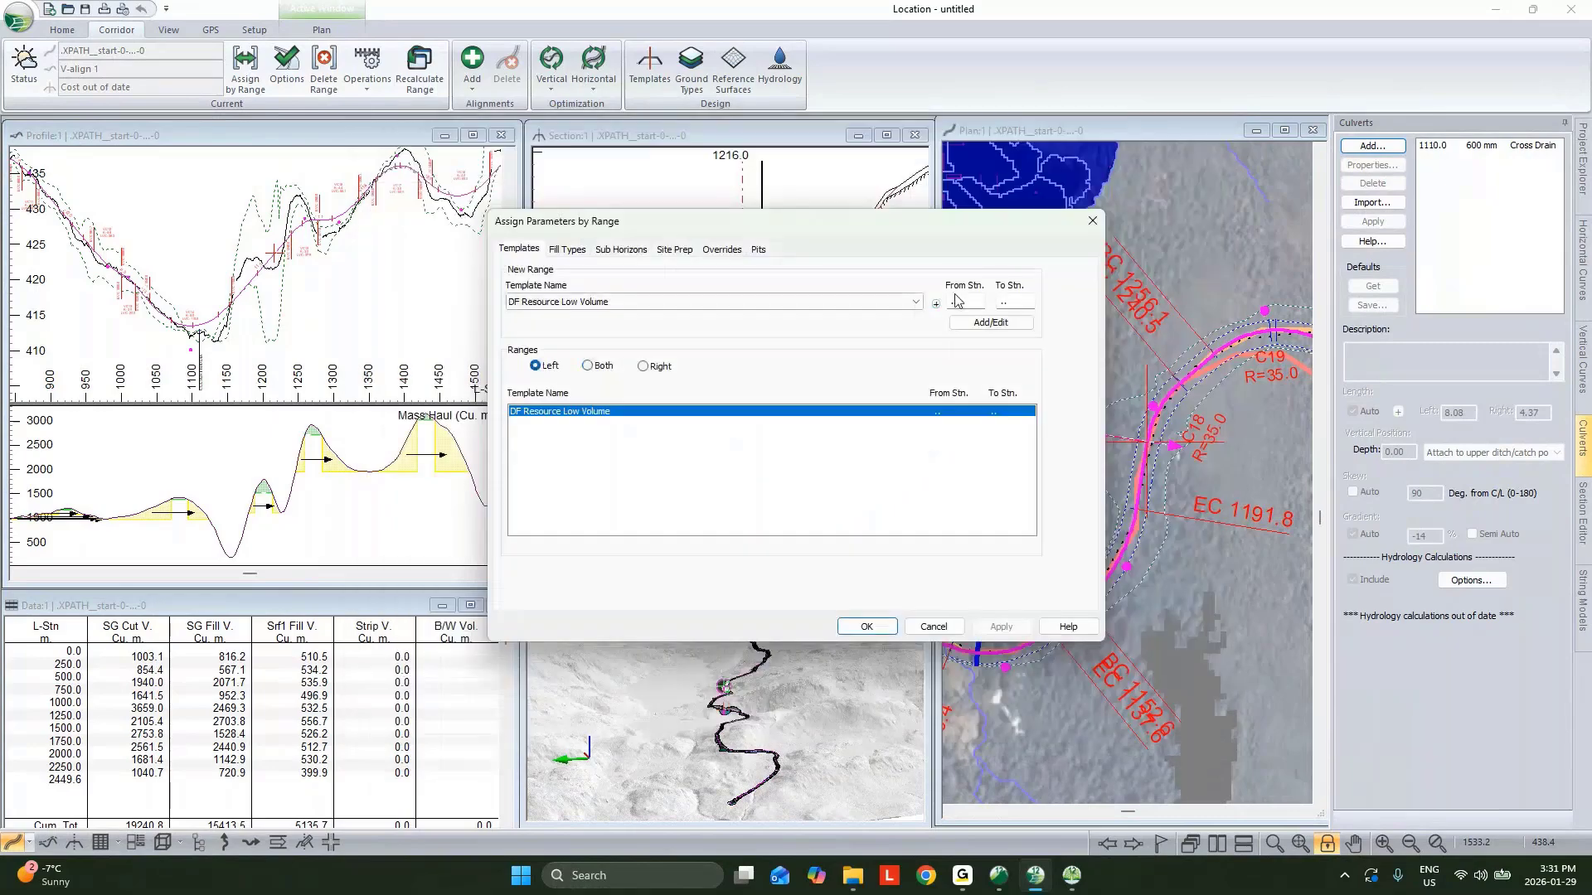
Assign the RF Rock Fill template to the left side from station 1190 to 1210.
left_click(953, 303)
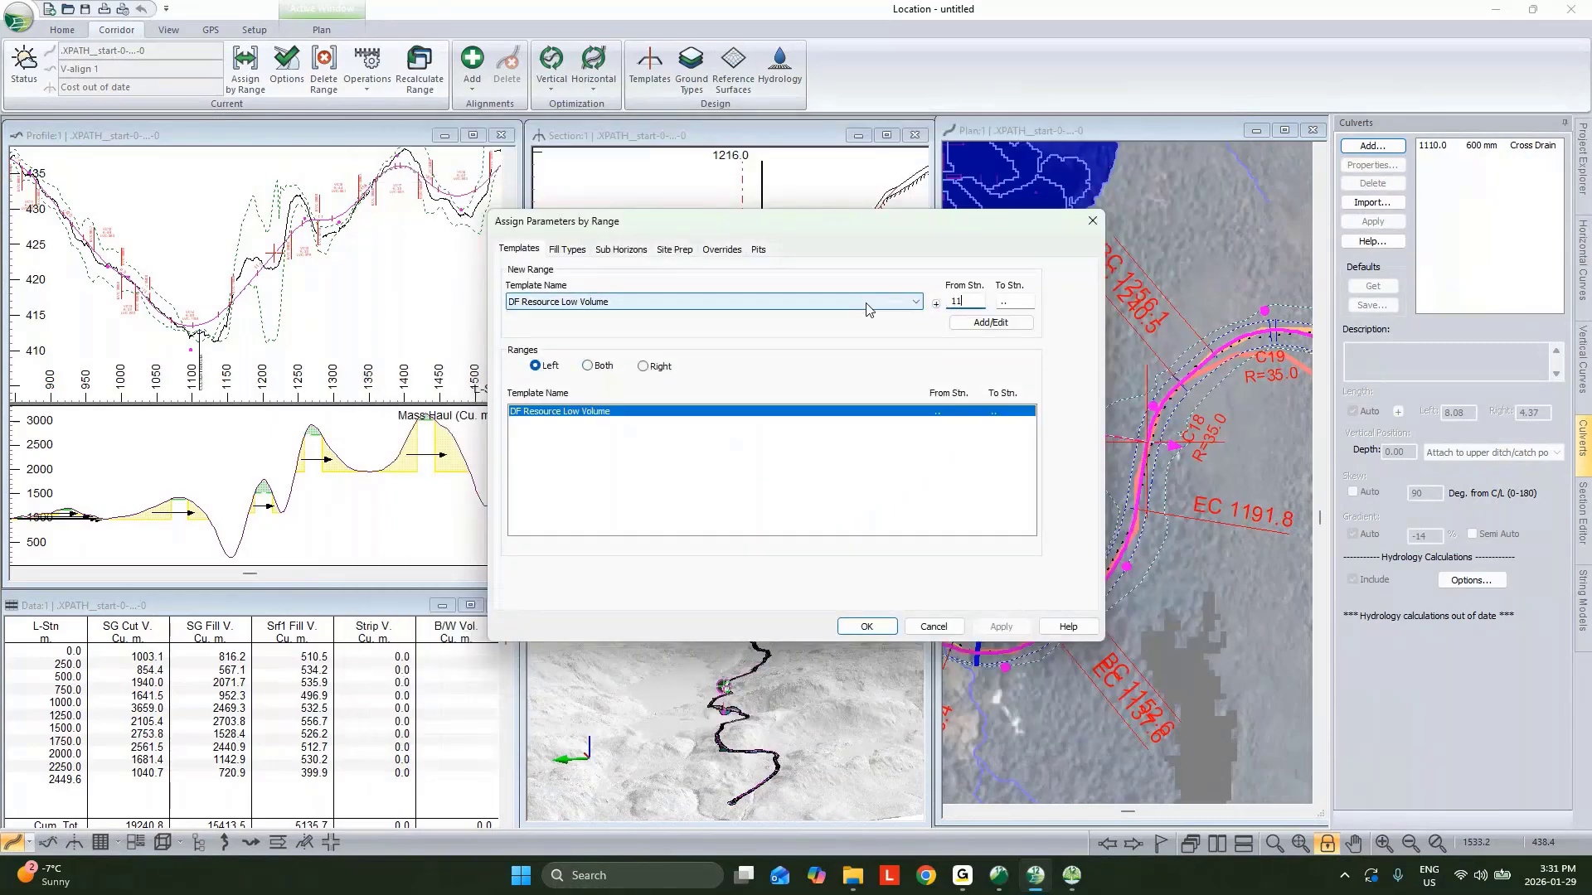
left_click(1018, 301)
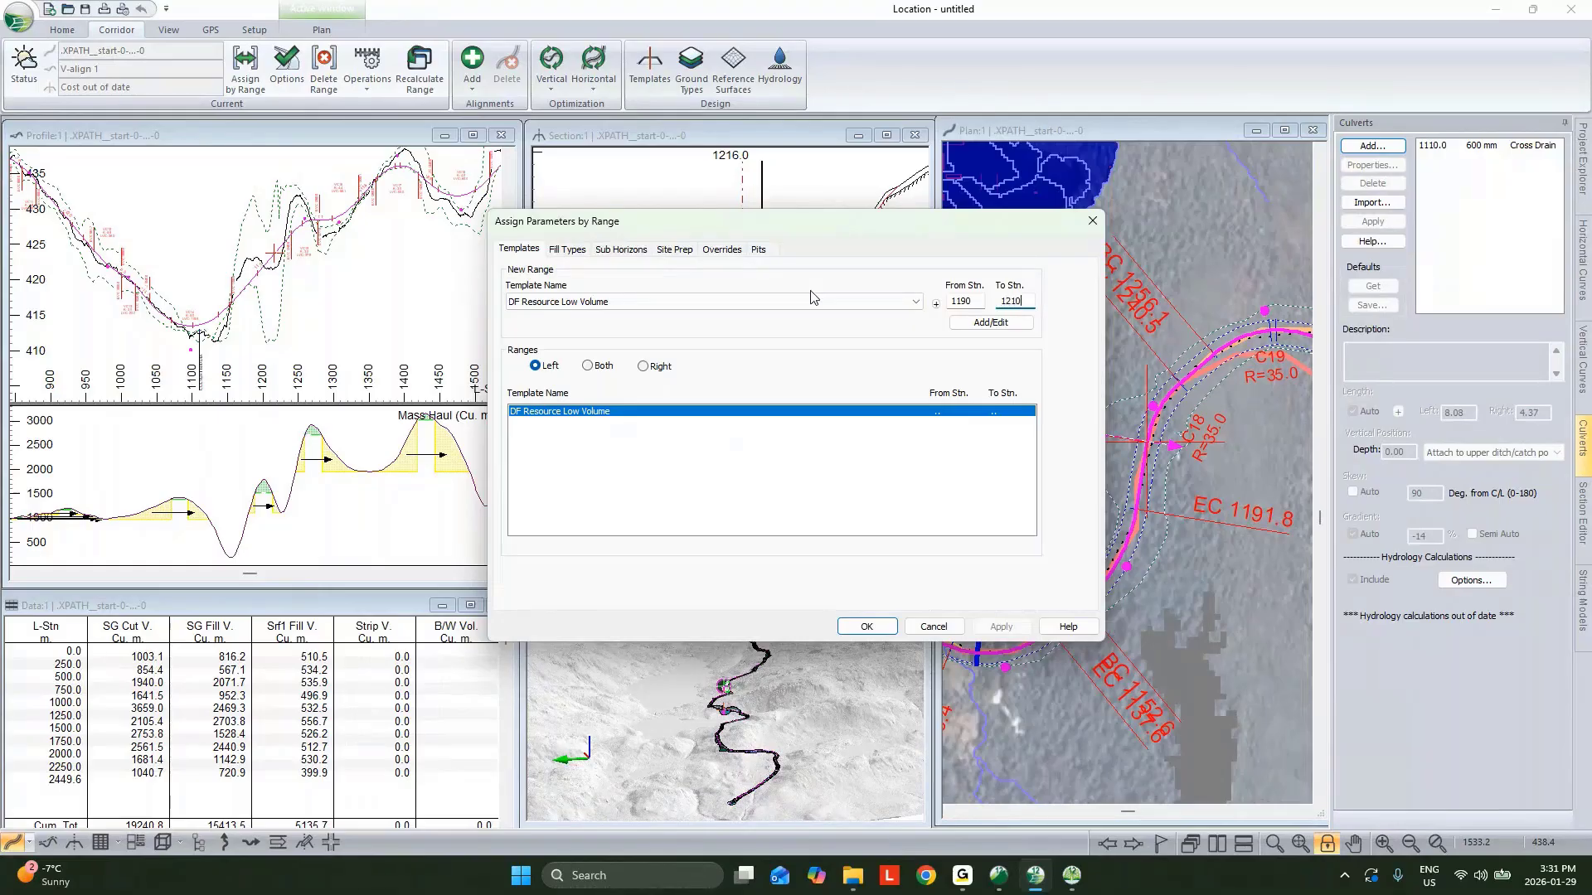
left_click(1010, 323)
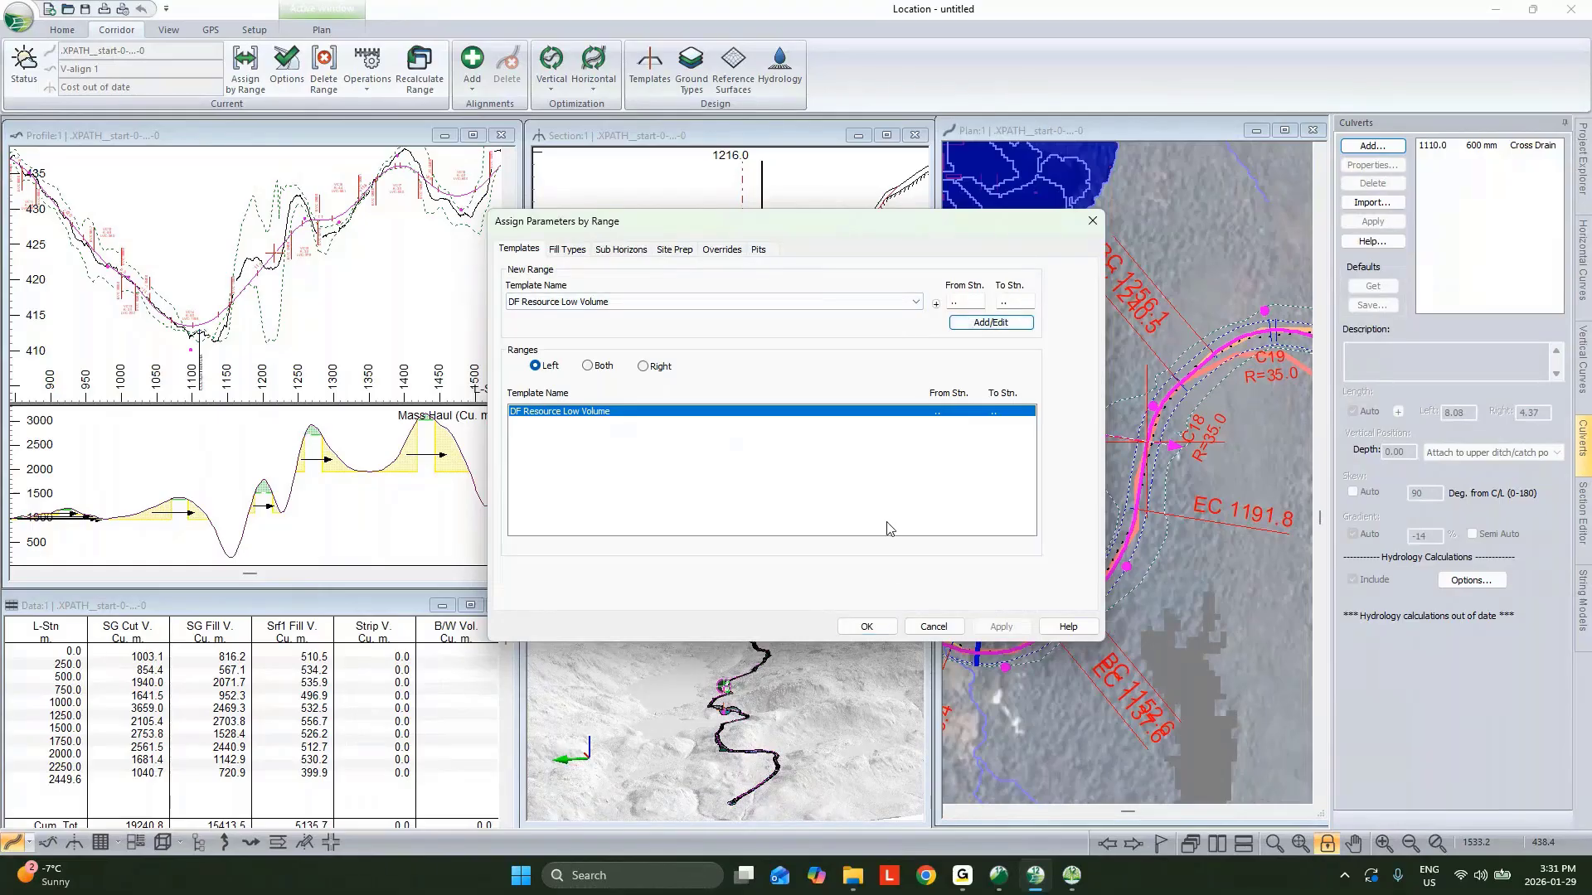
left_click(786, 304)
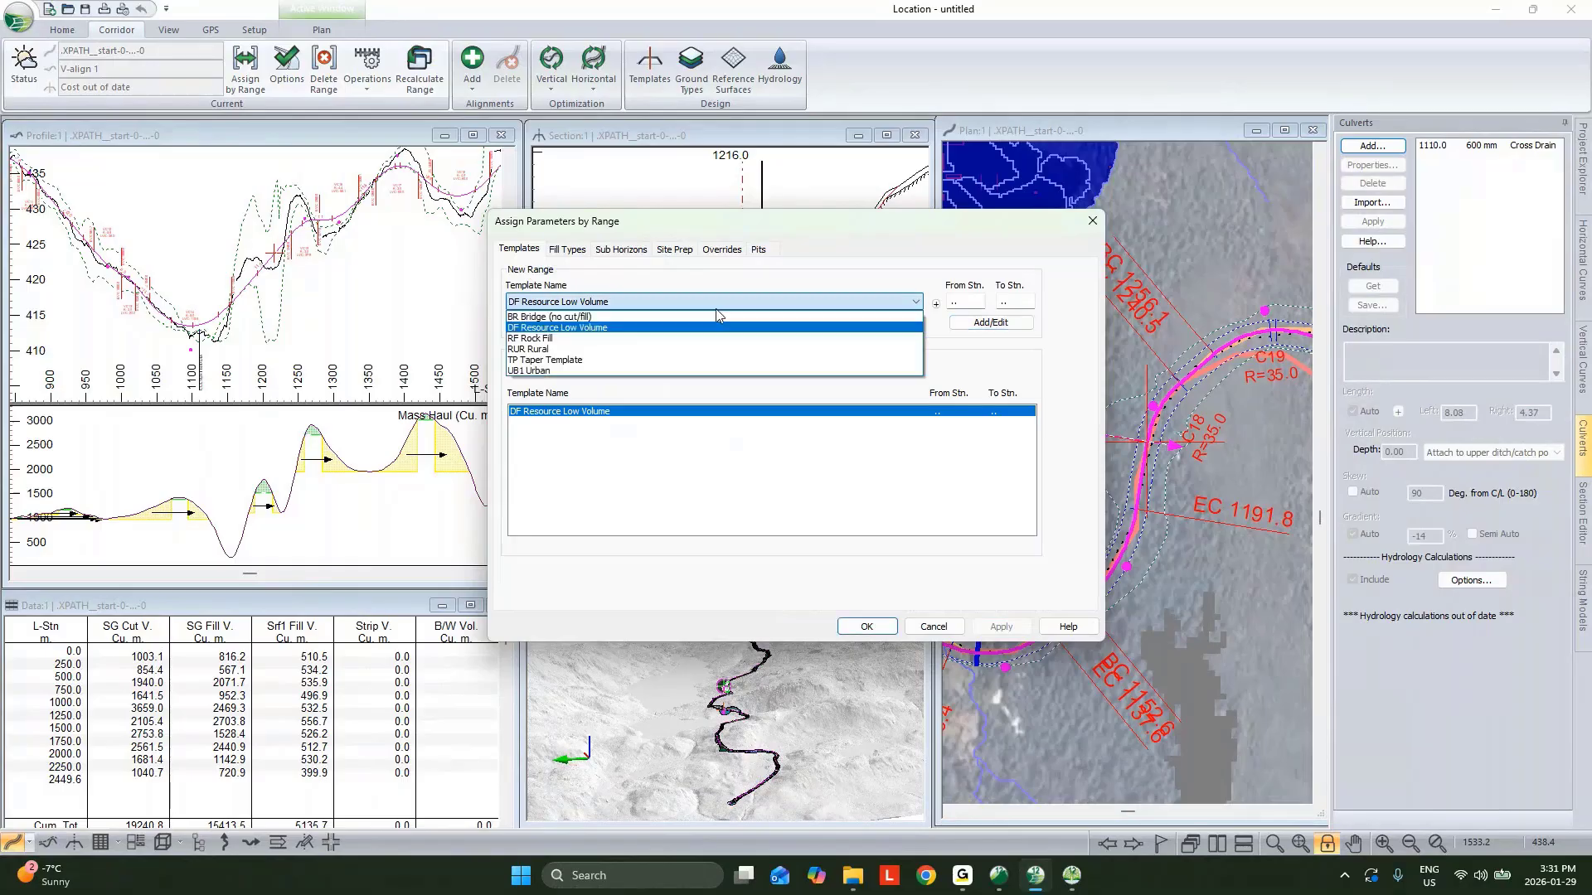
left_click(636, 338)
key("Tab")
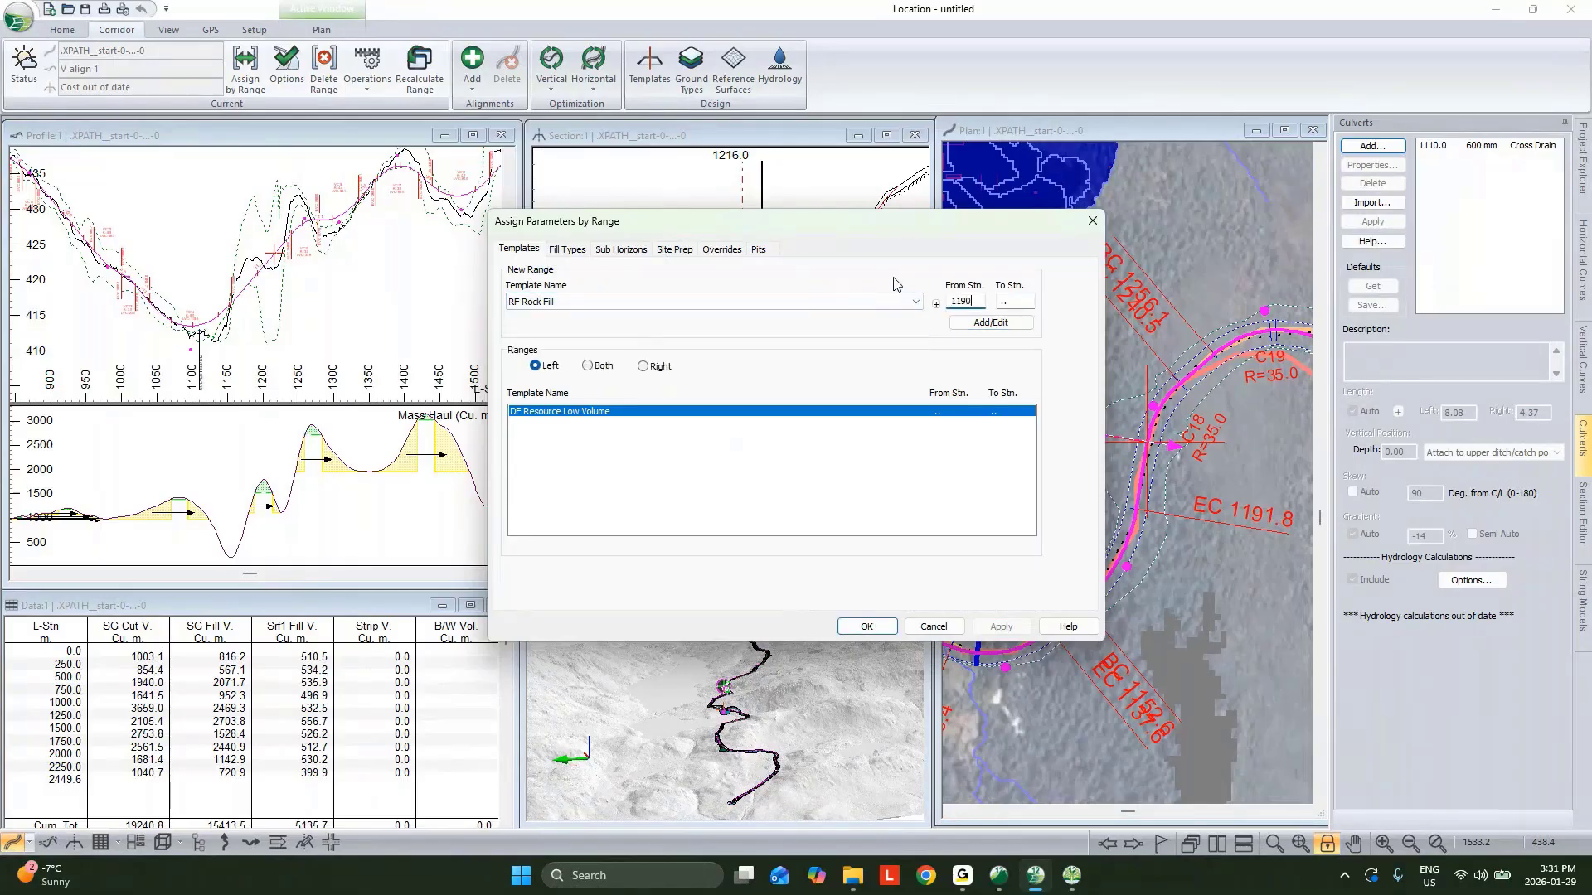
key("Tab")
type("1210")
left_click(1003, 323)
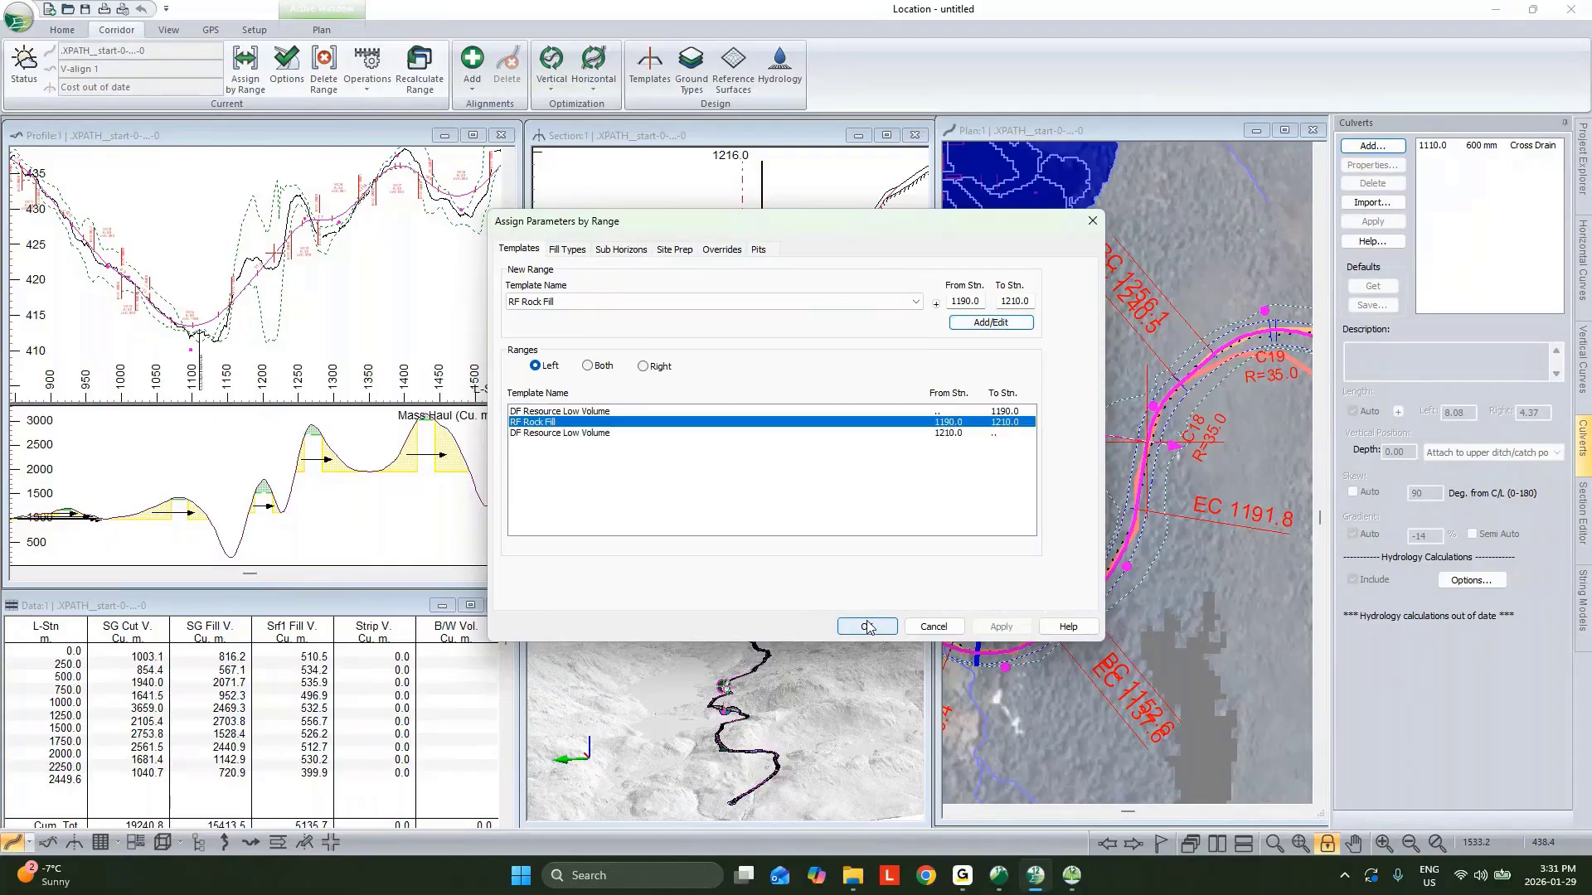
Set overburden removal depth to 0.2 from slope stake base on both sides, add the site prep range and recalculate.
left_click_drag(793, 227, 645, 278)
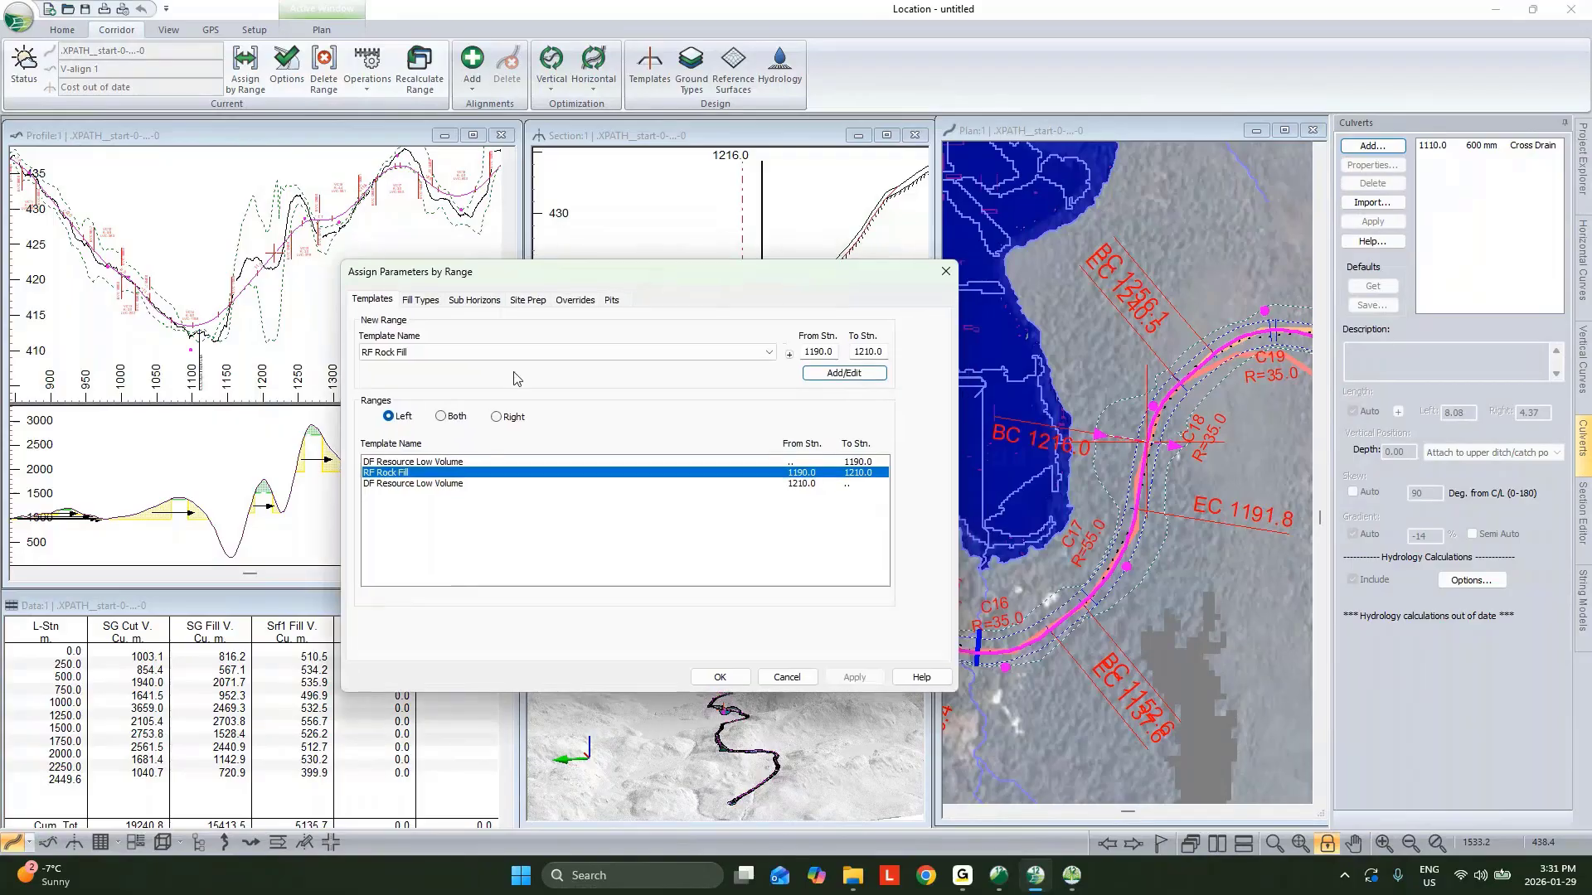
left_click(528, 300)
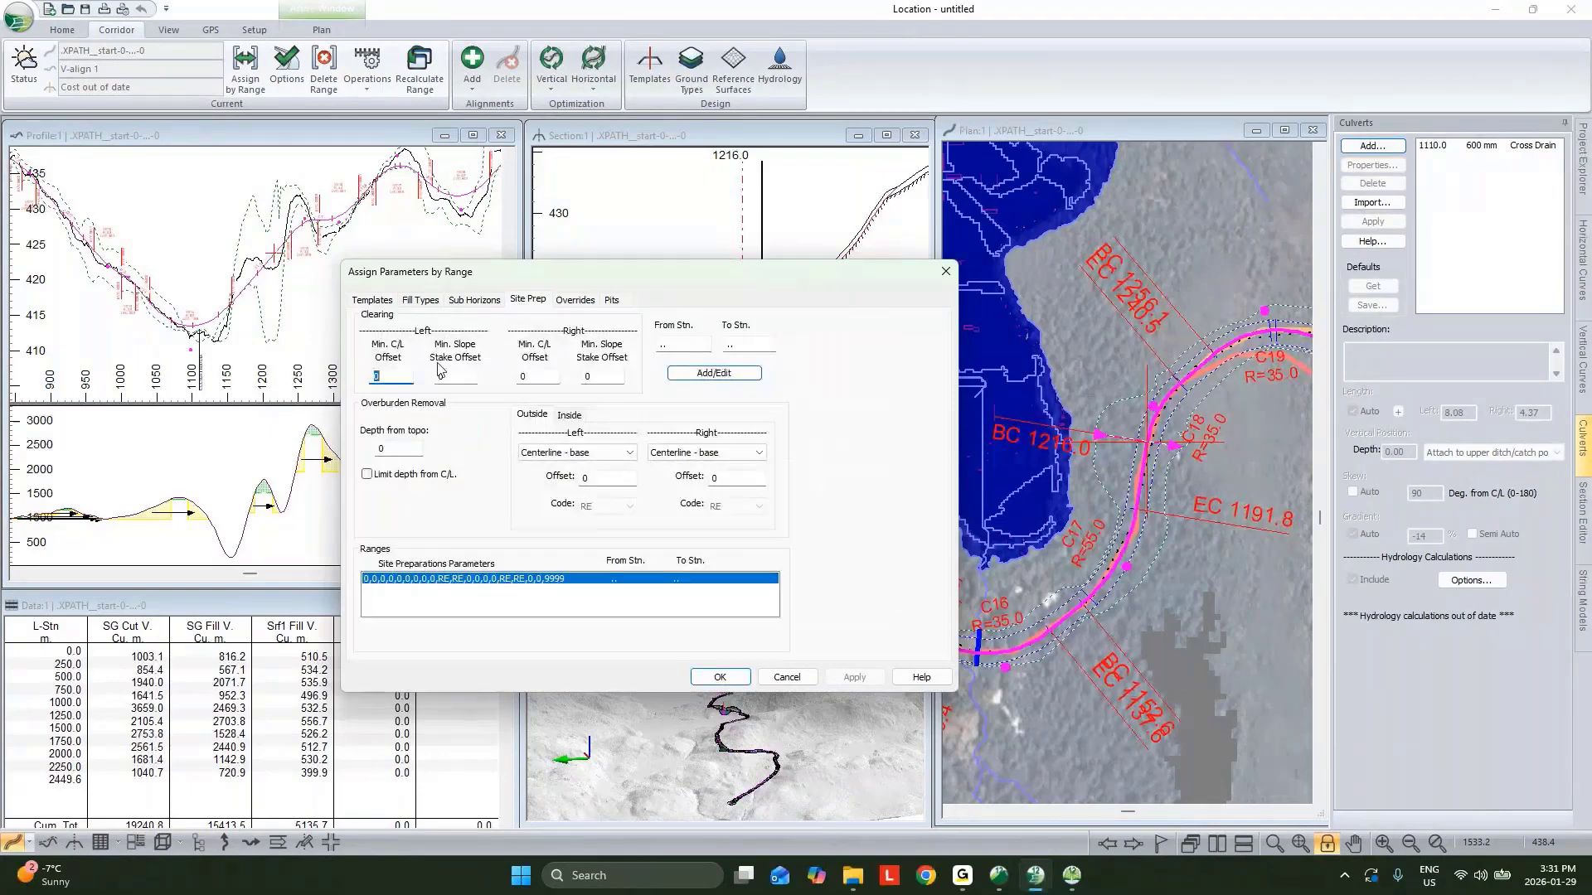
double_click(391, 448)
type("0.2")
left_click(547, 452)
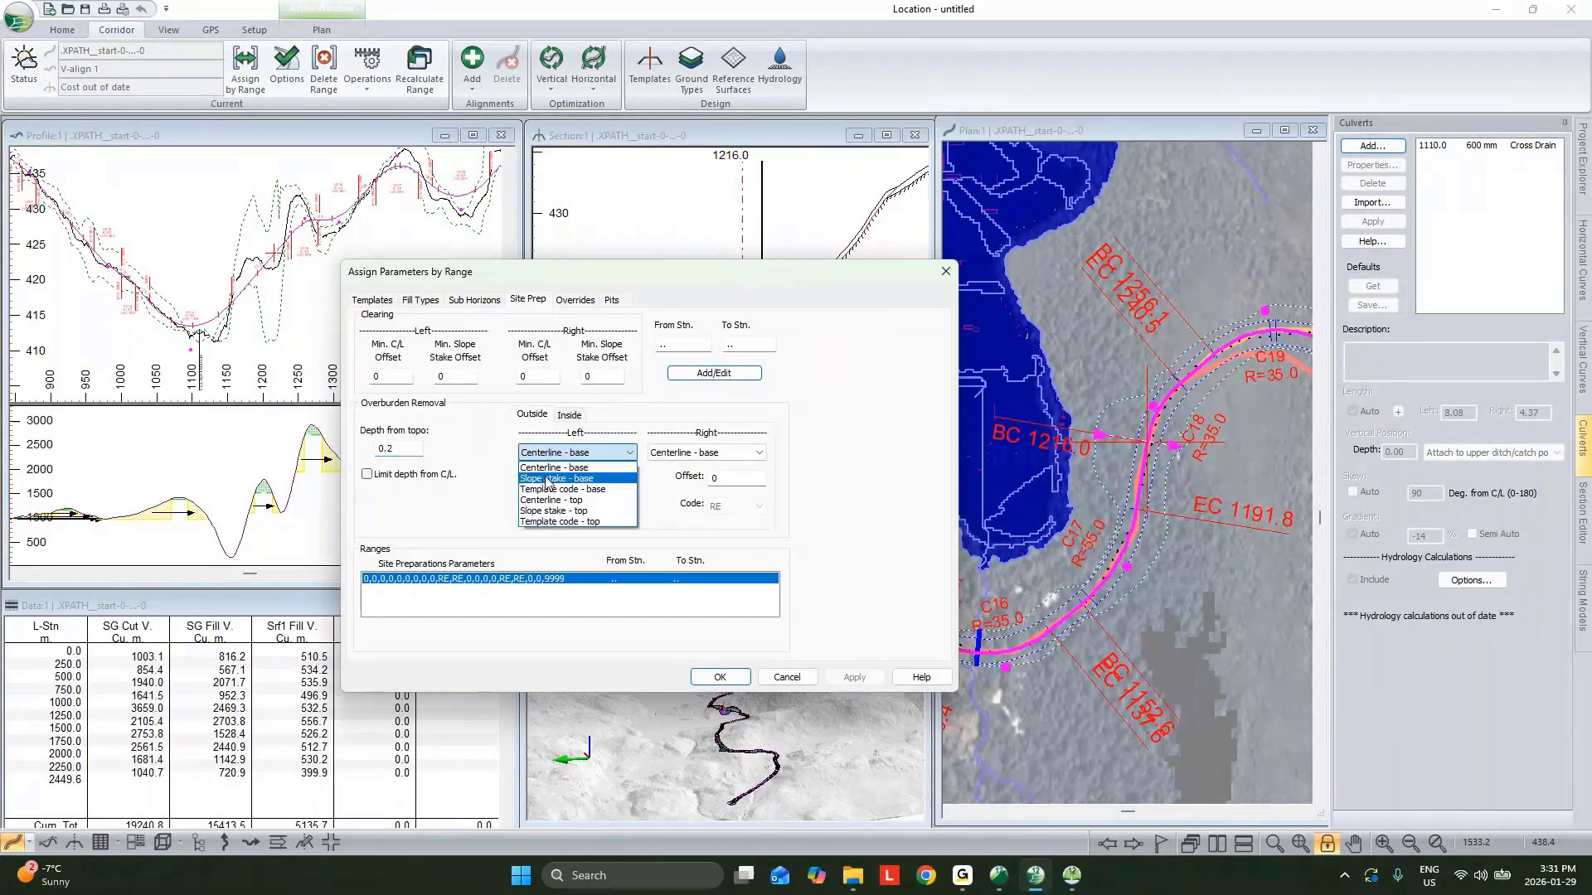
left_click(547, 479)
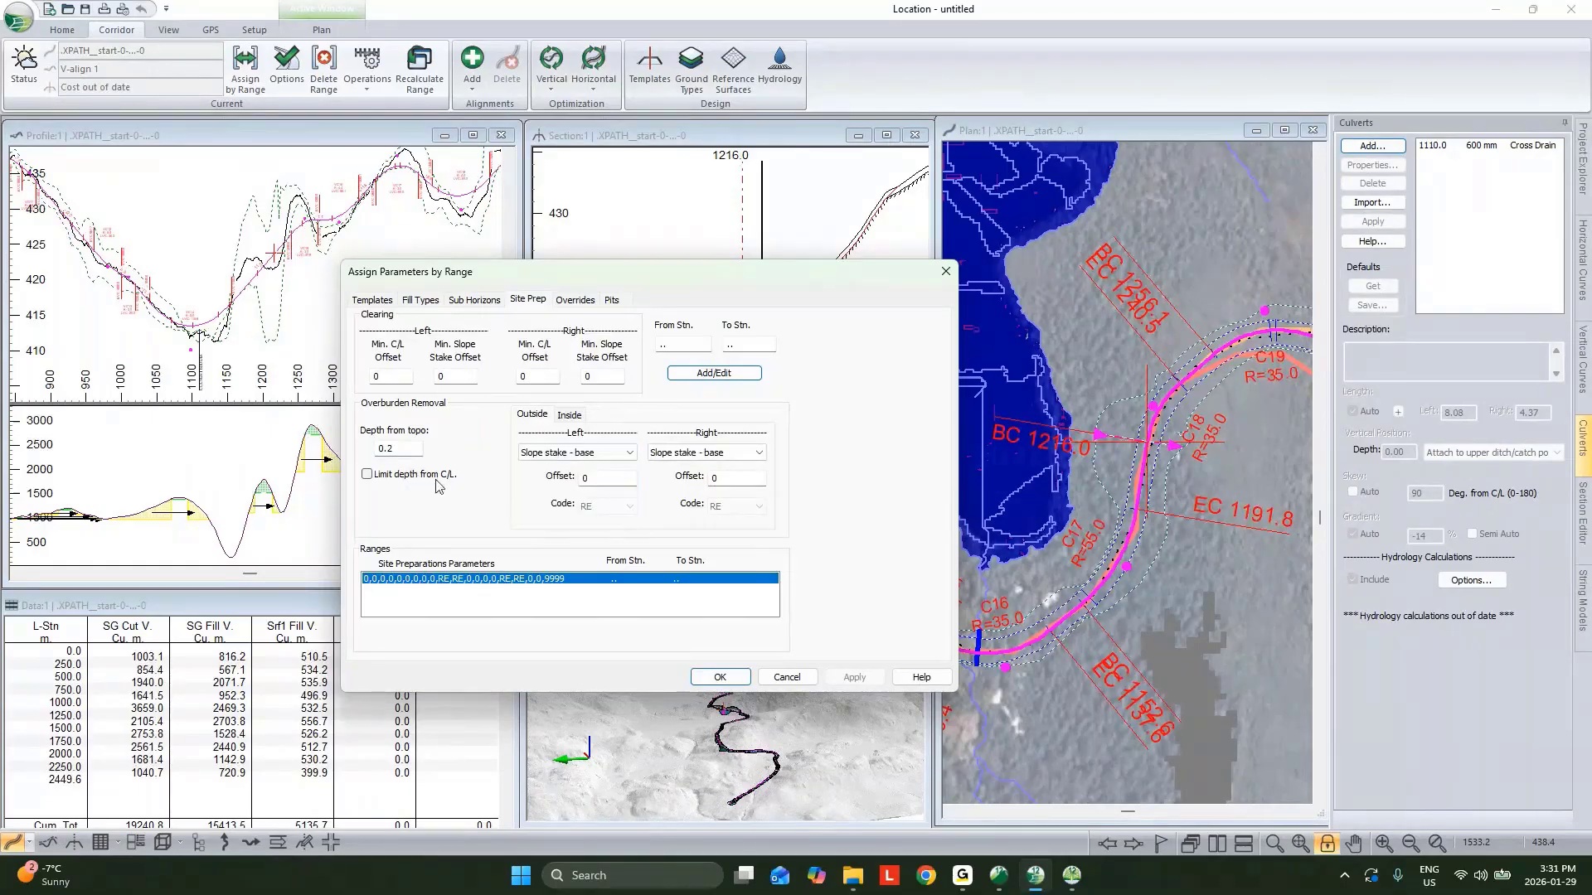
left_click_drag(404, 455, 329, 448)
left_click(711, 374)
left_click(718, 676)
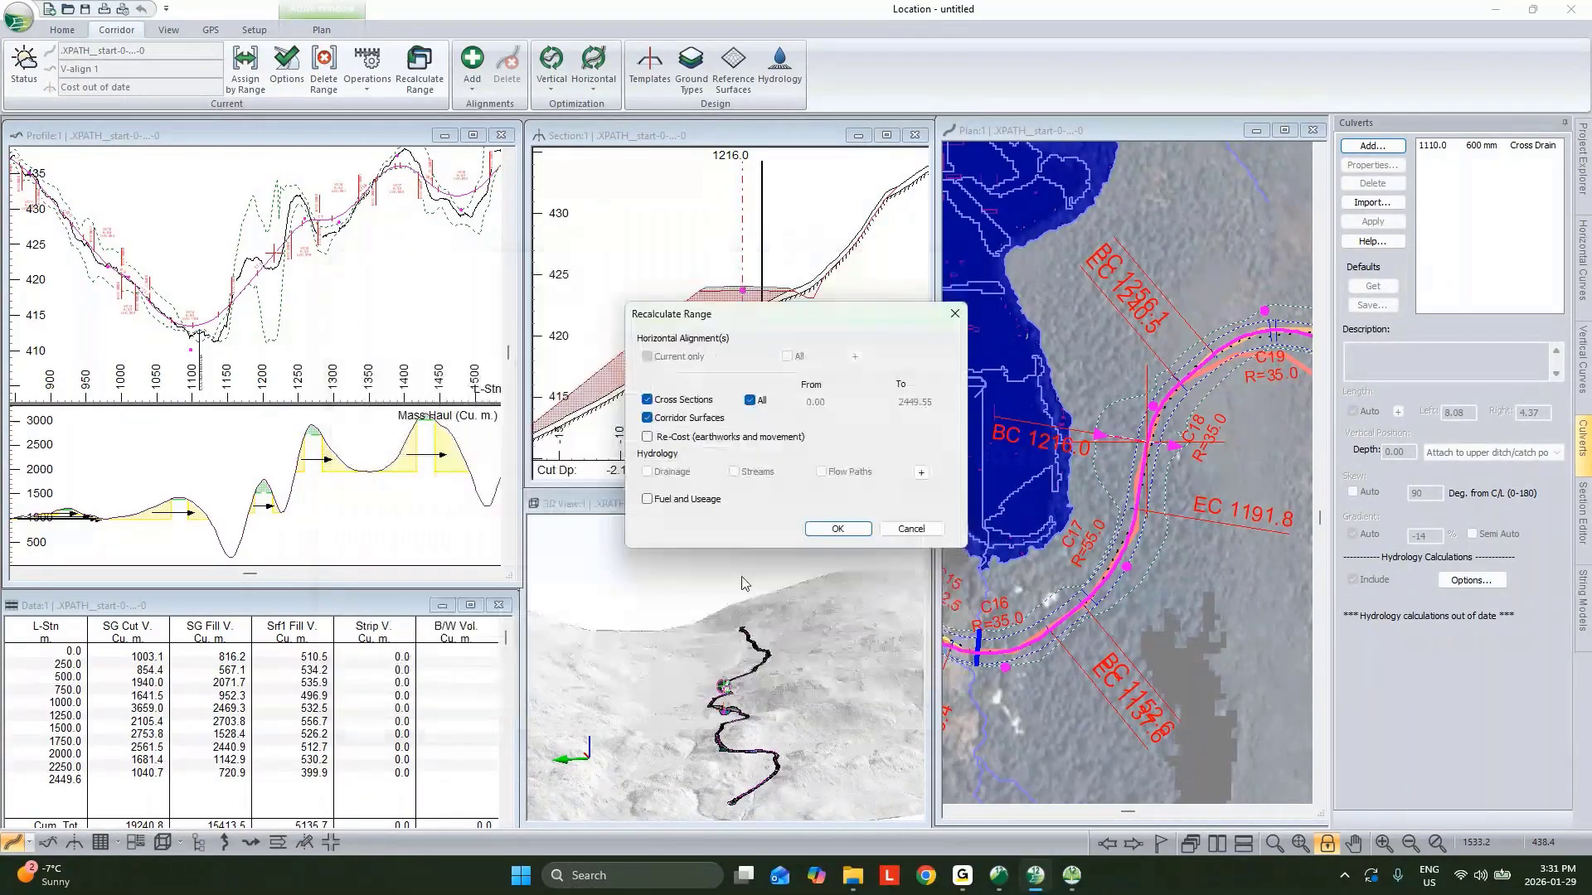
left_click(838, 528)
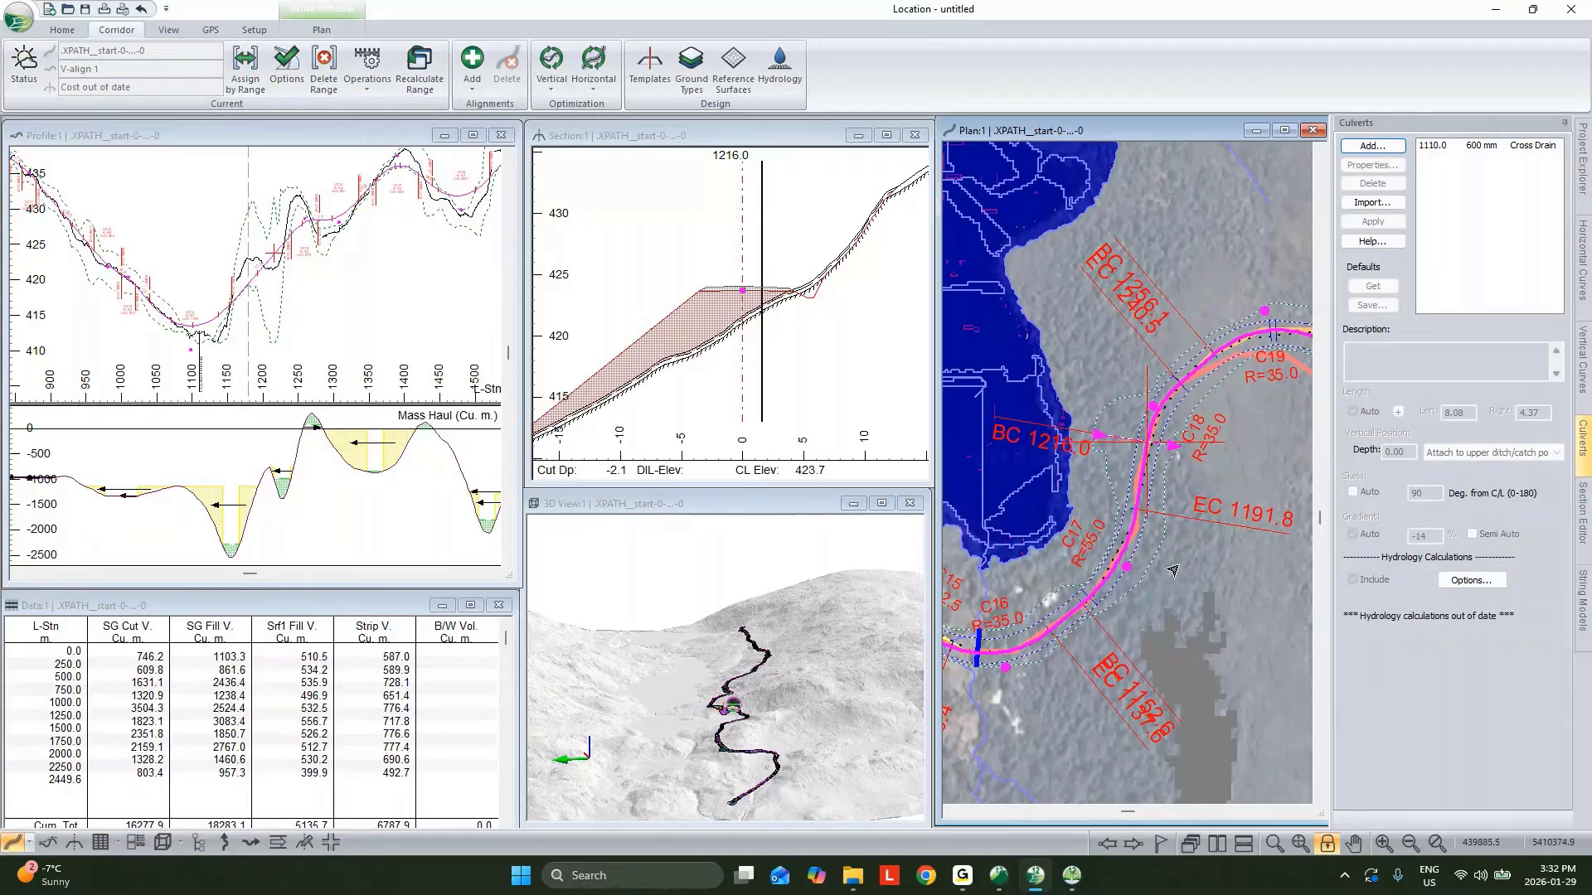
Select the 600 mm cross drain culvert at station 1110 and apply it with hydrology included.
middle_click_drag(1208, 520, 1238, 497)
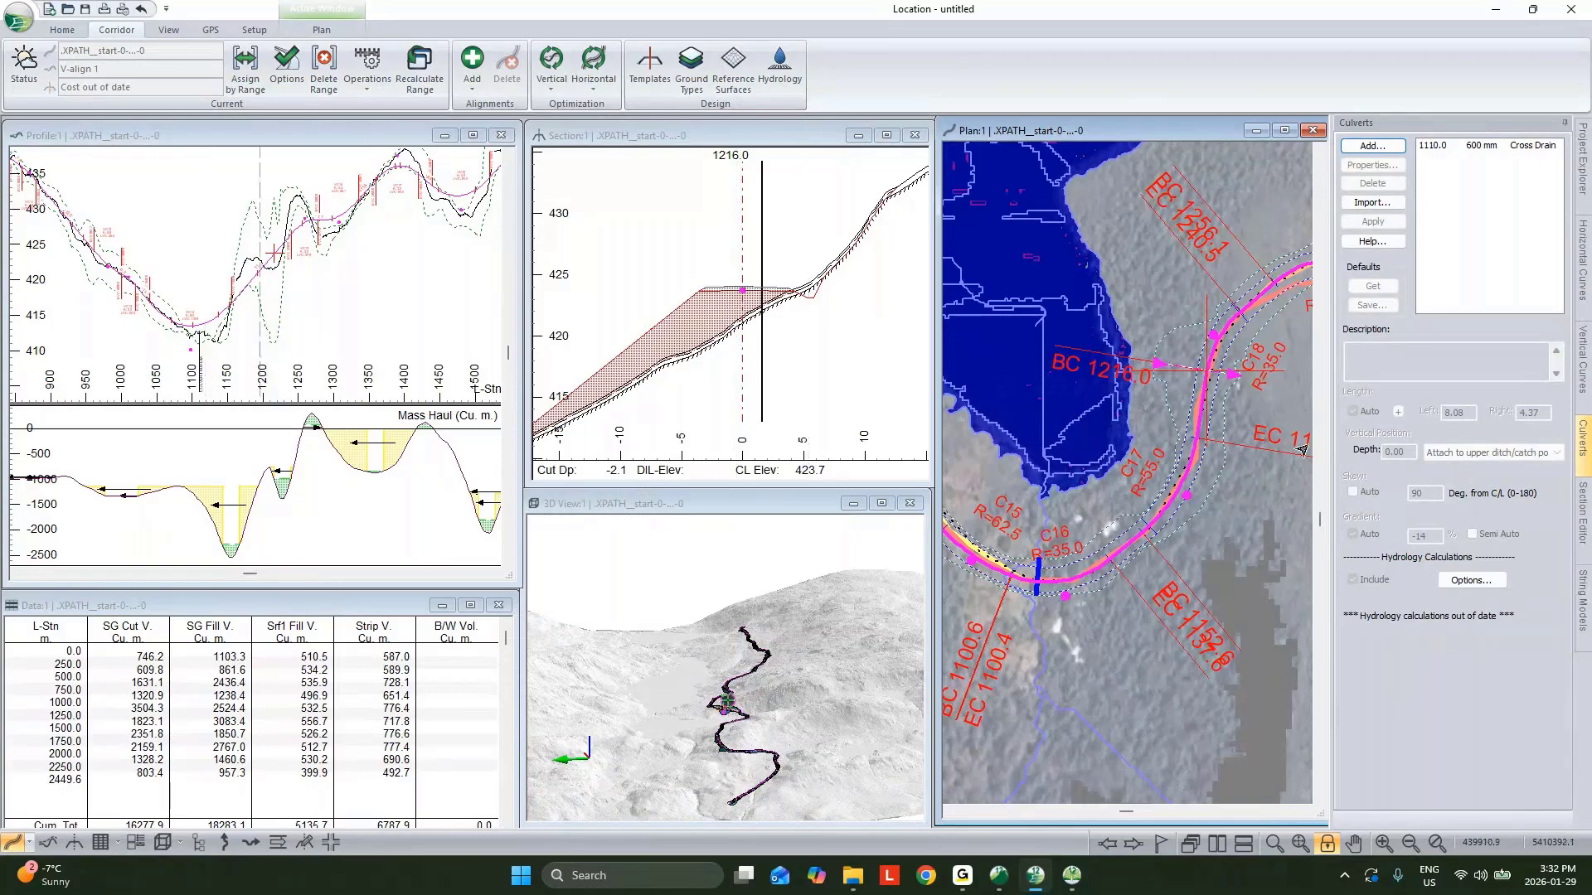
middle_click_drag(1051, 590, 1109, 540)
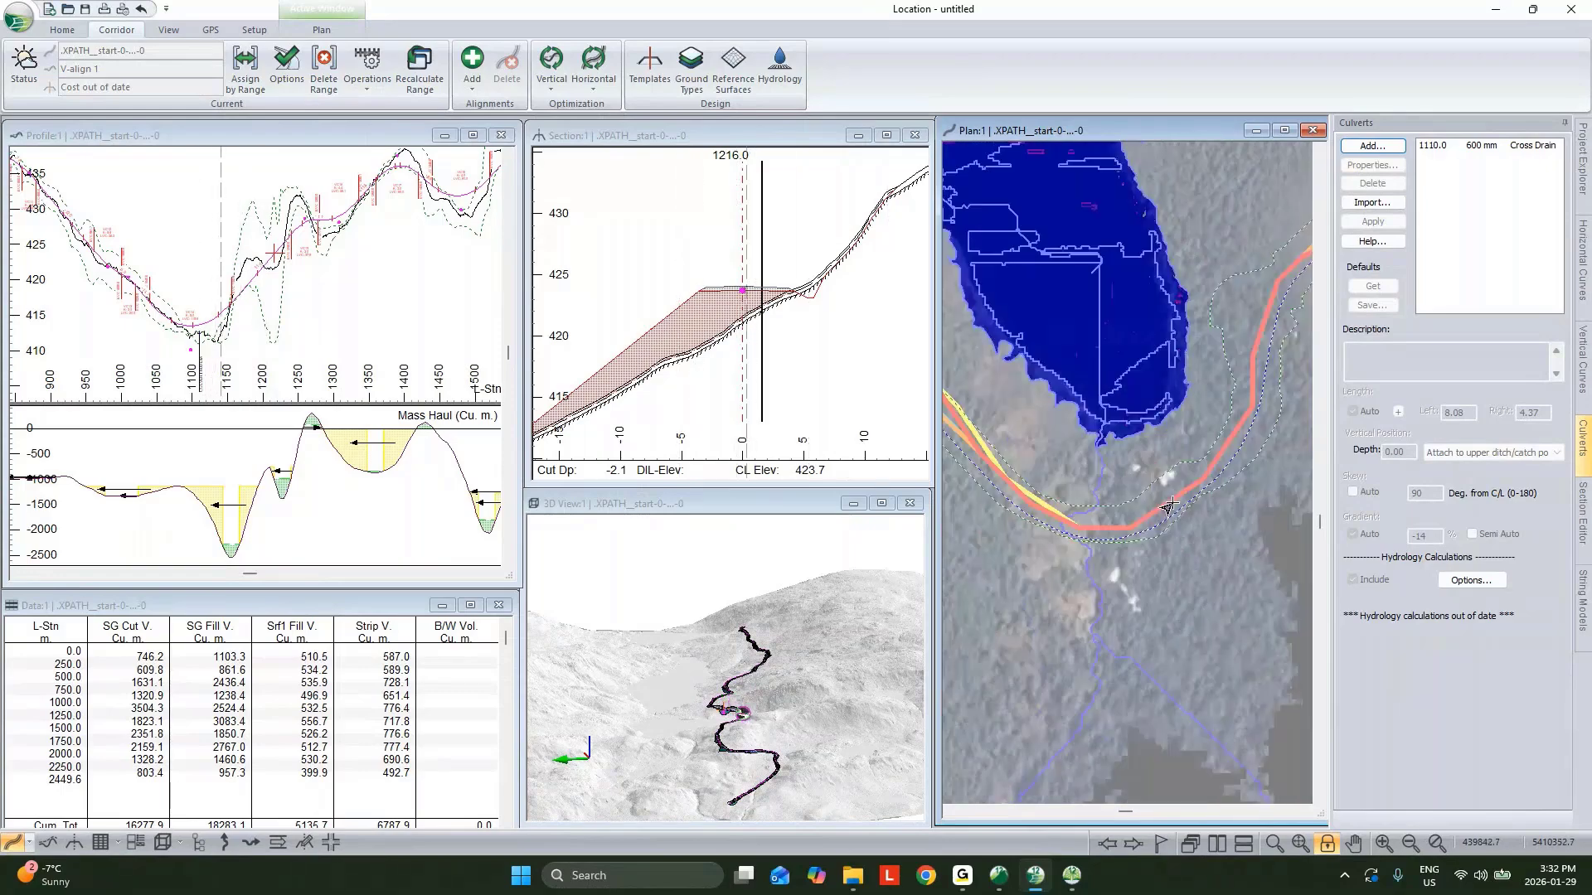
left_click(1089, 534)
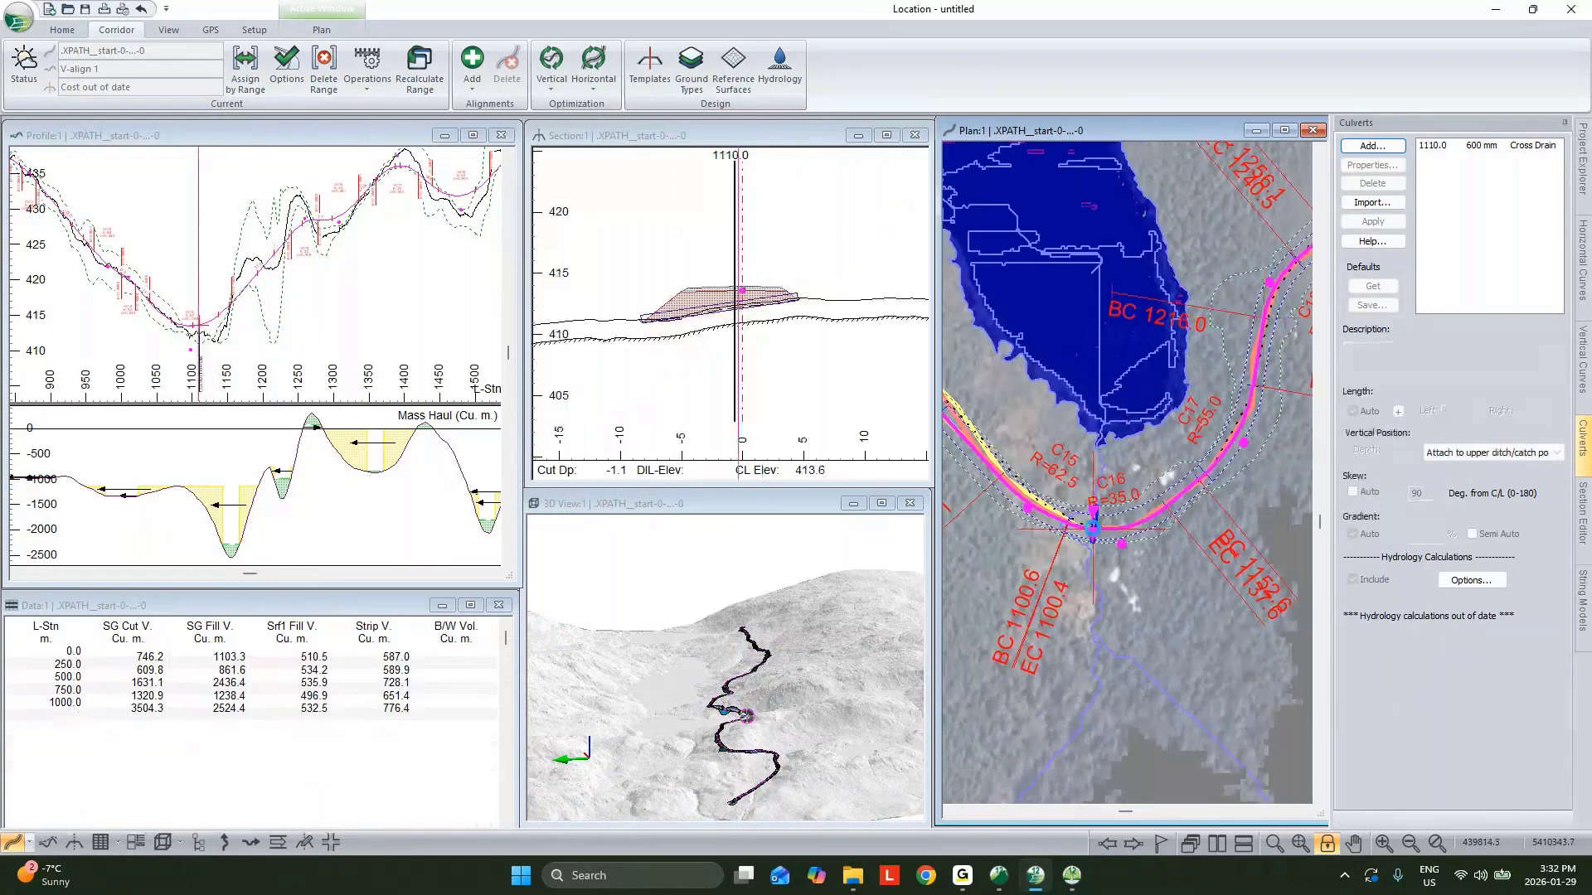
mouse_move(1090, 534)
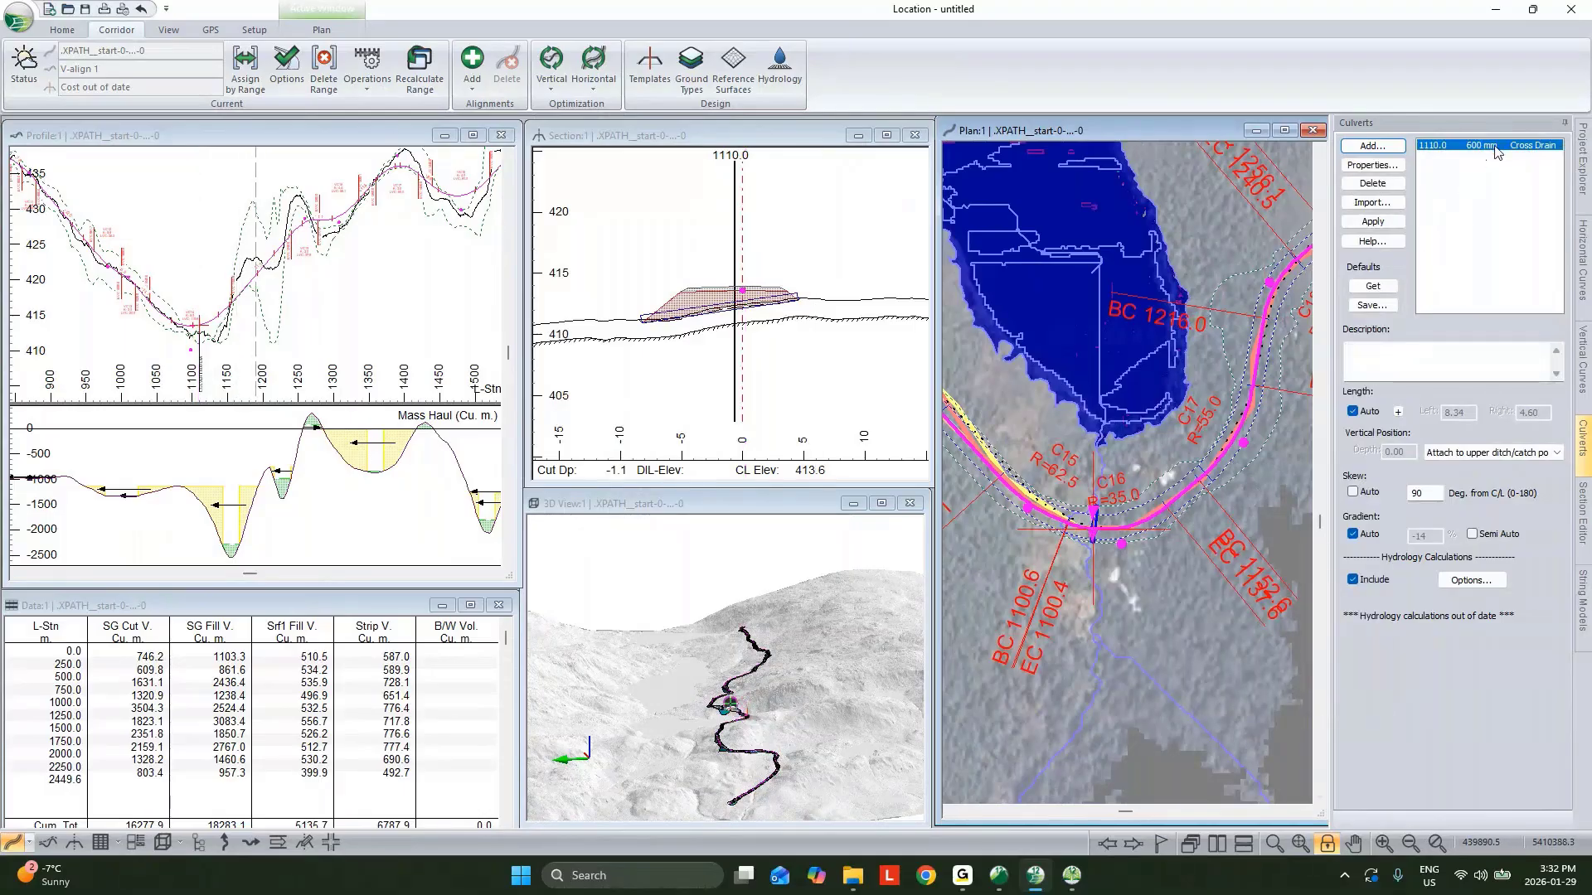
left_click(1373, 221)
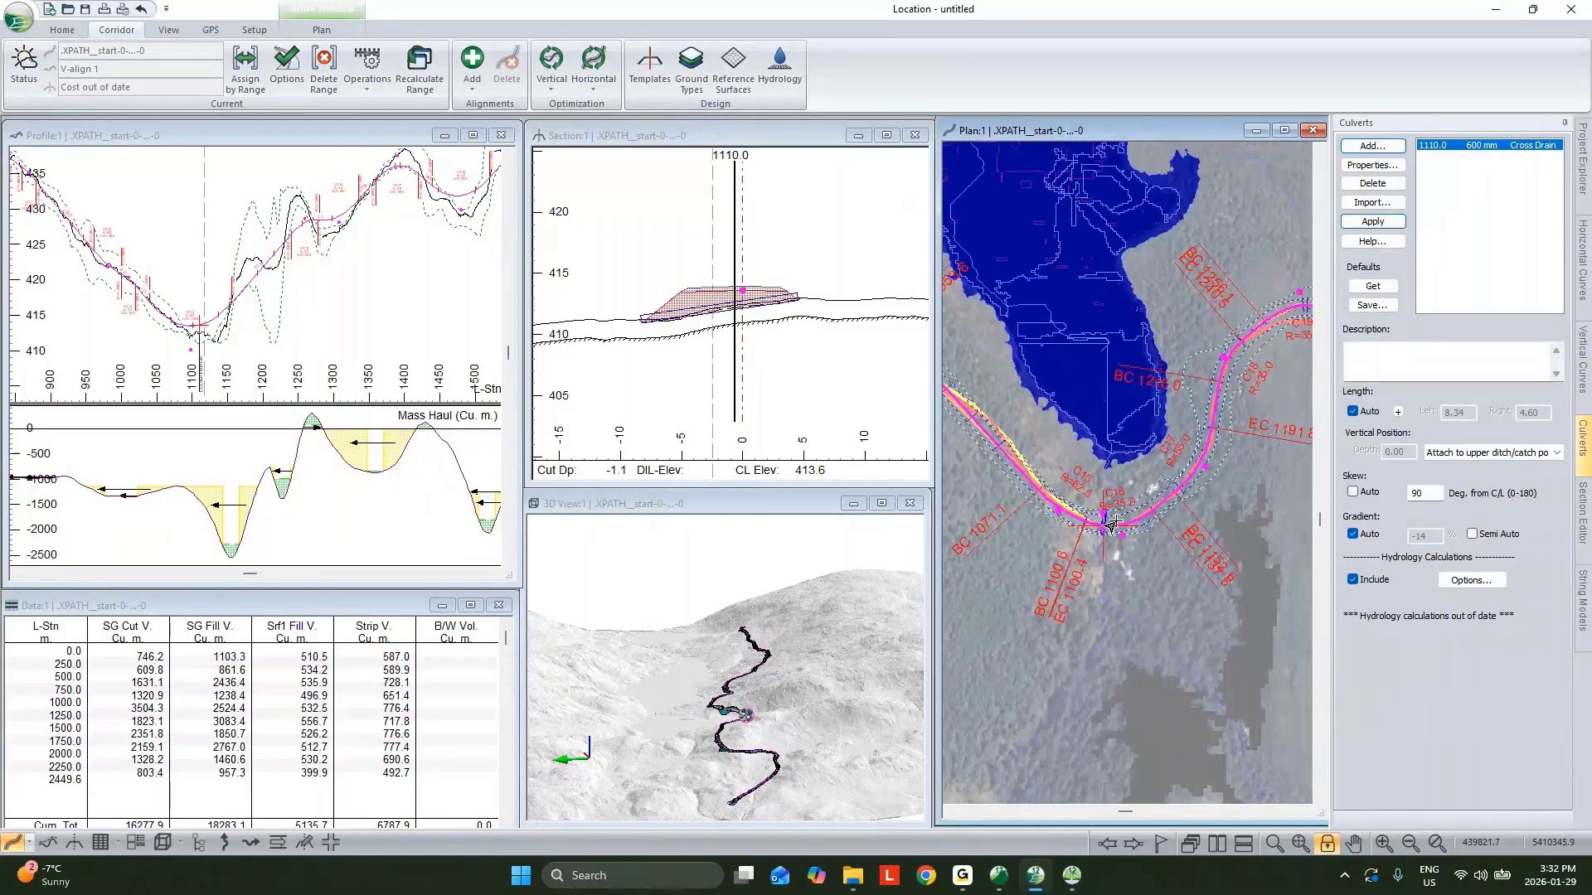
Merge the final merged corridor surface into the topo reference surface.
scroll(1110, 524, "down", 2)
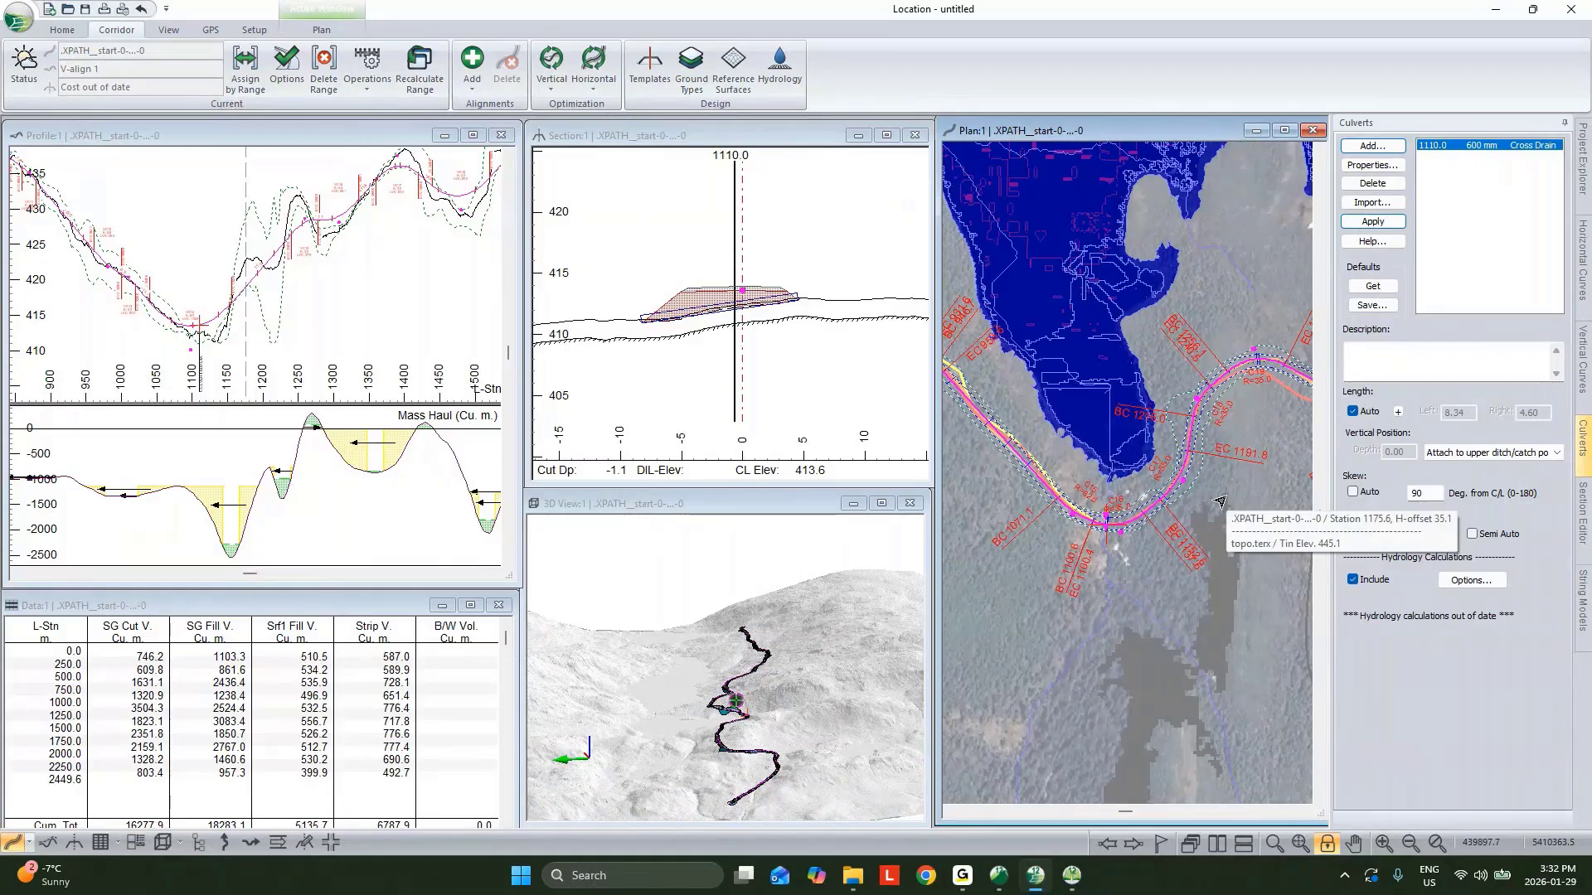
left_click(732, 62)
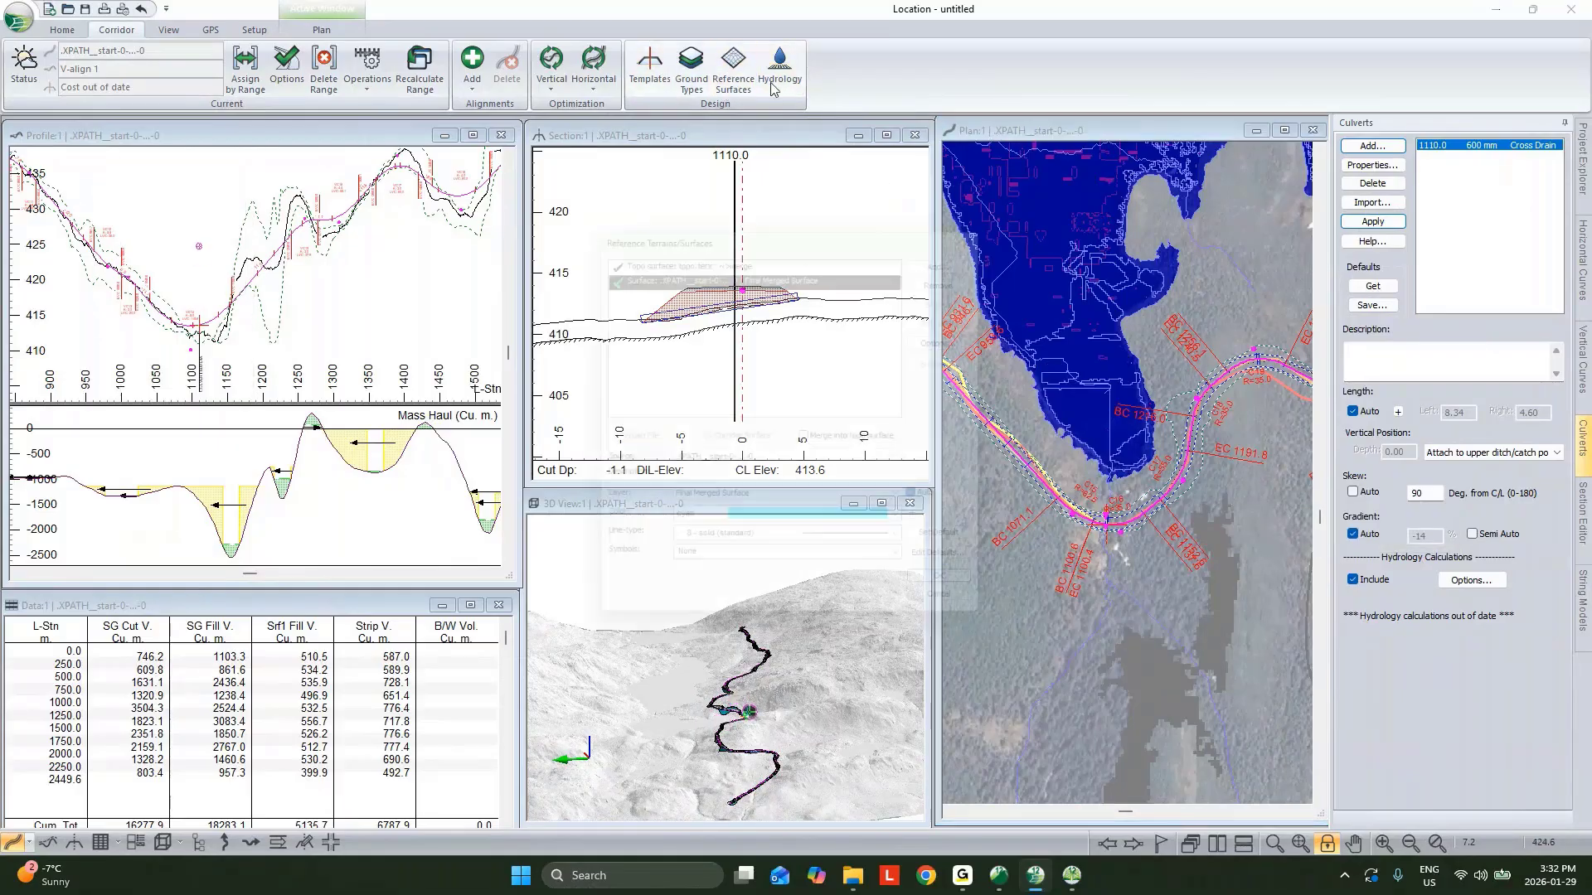
left_click(764, 248)
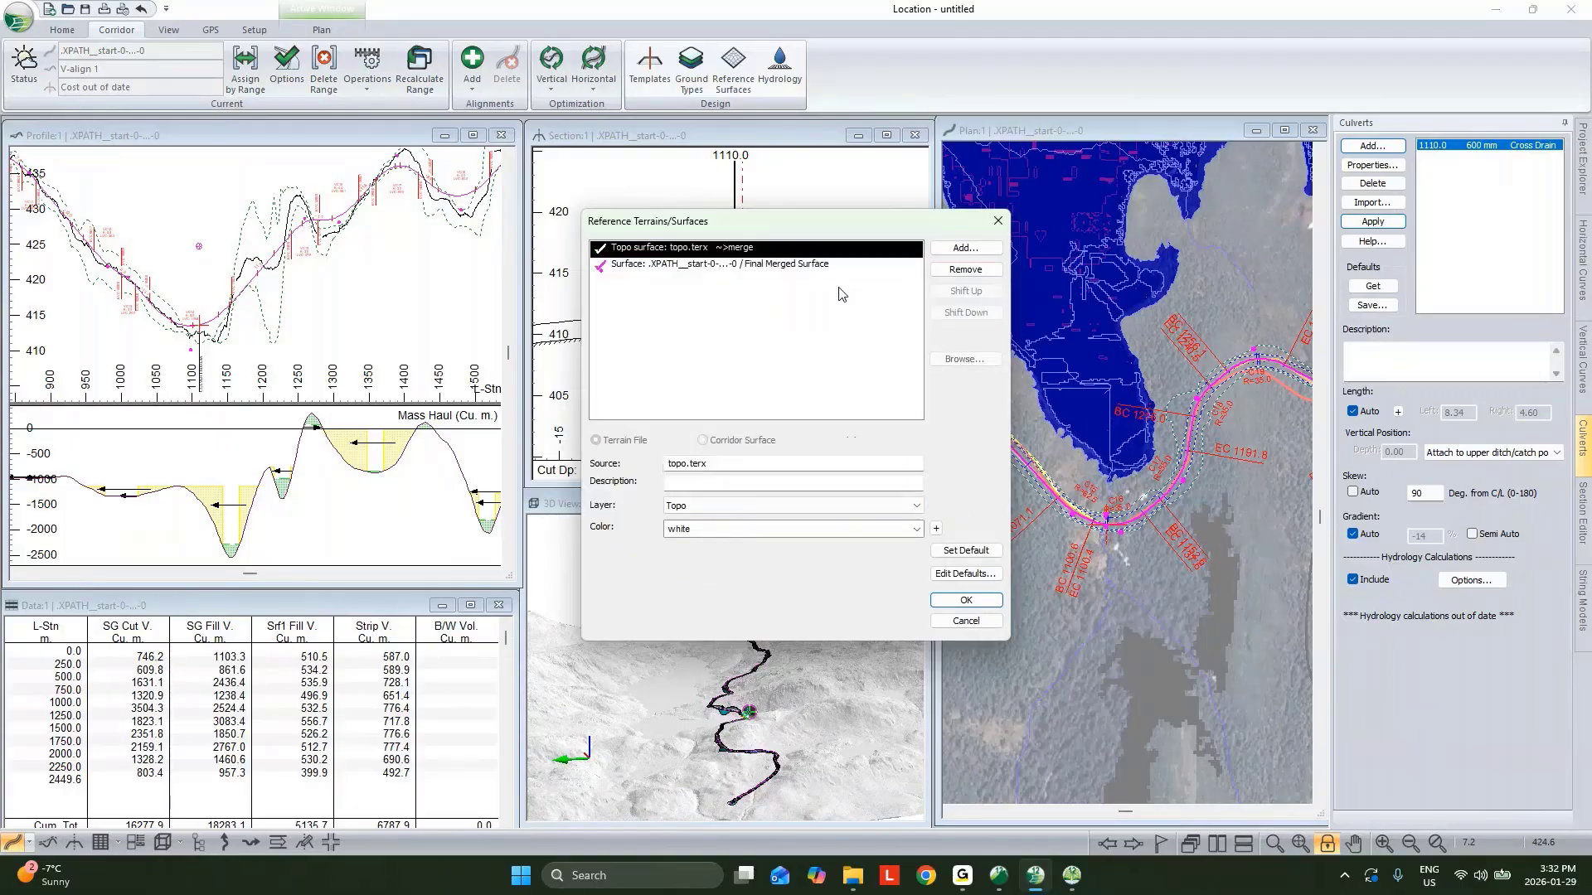
left_click(736, 264)
left_click(812, 441)
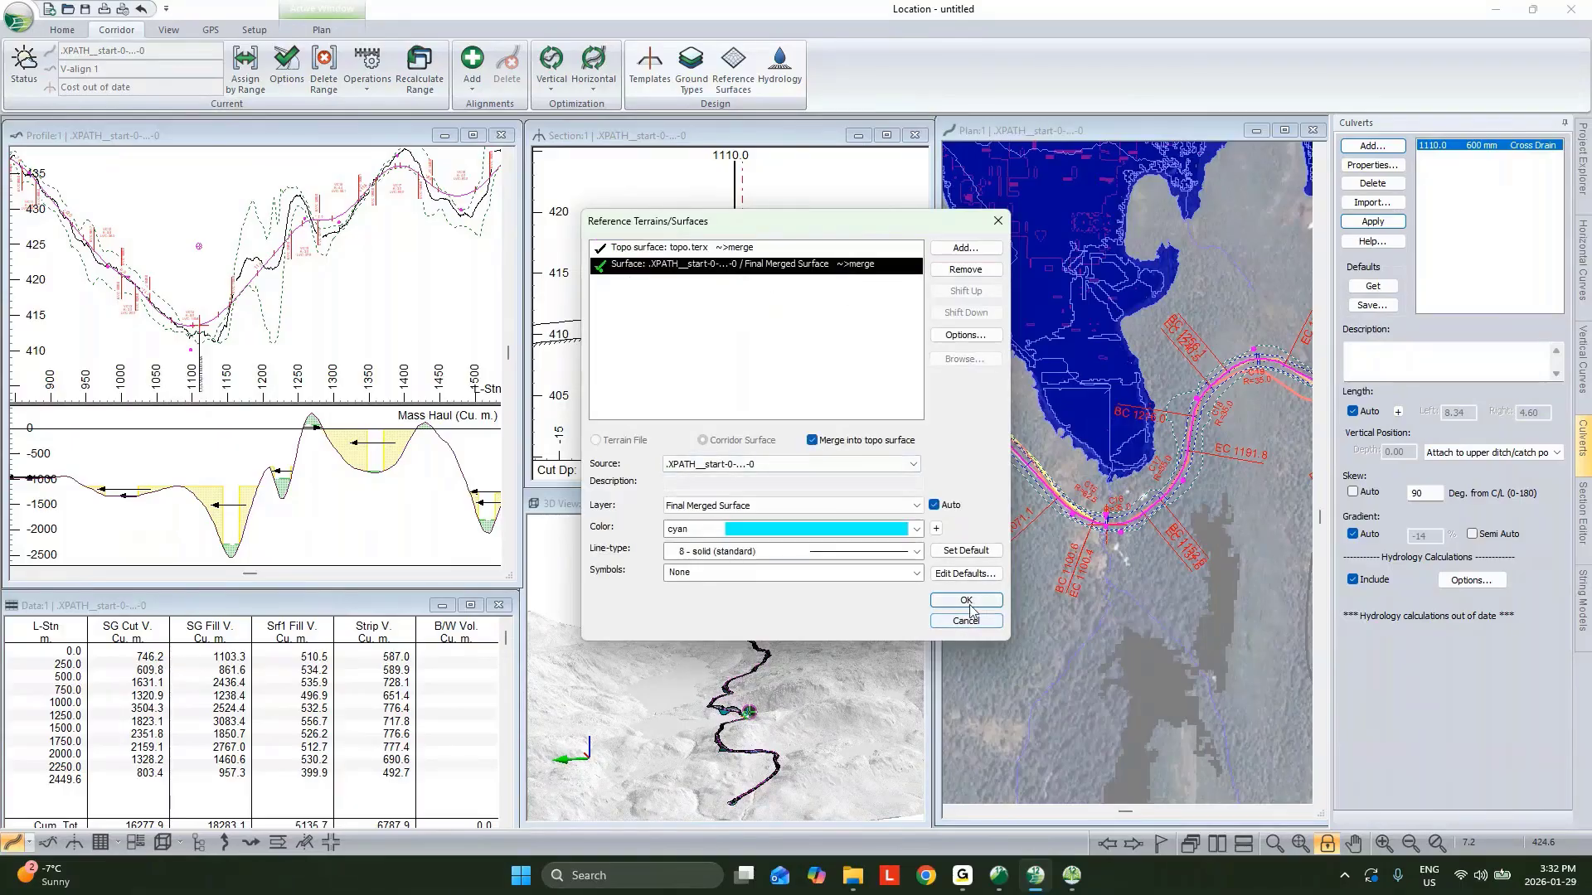
left_click(940, 605)
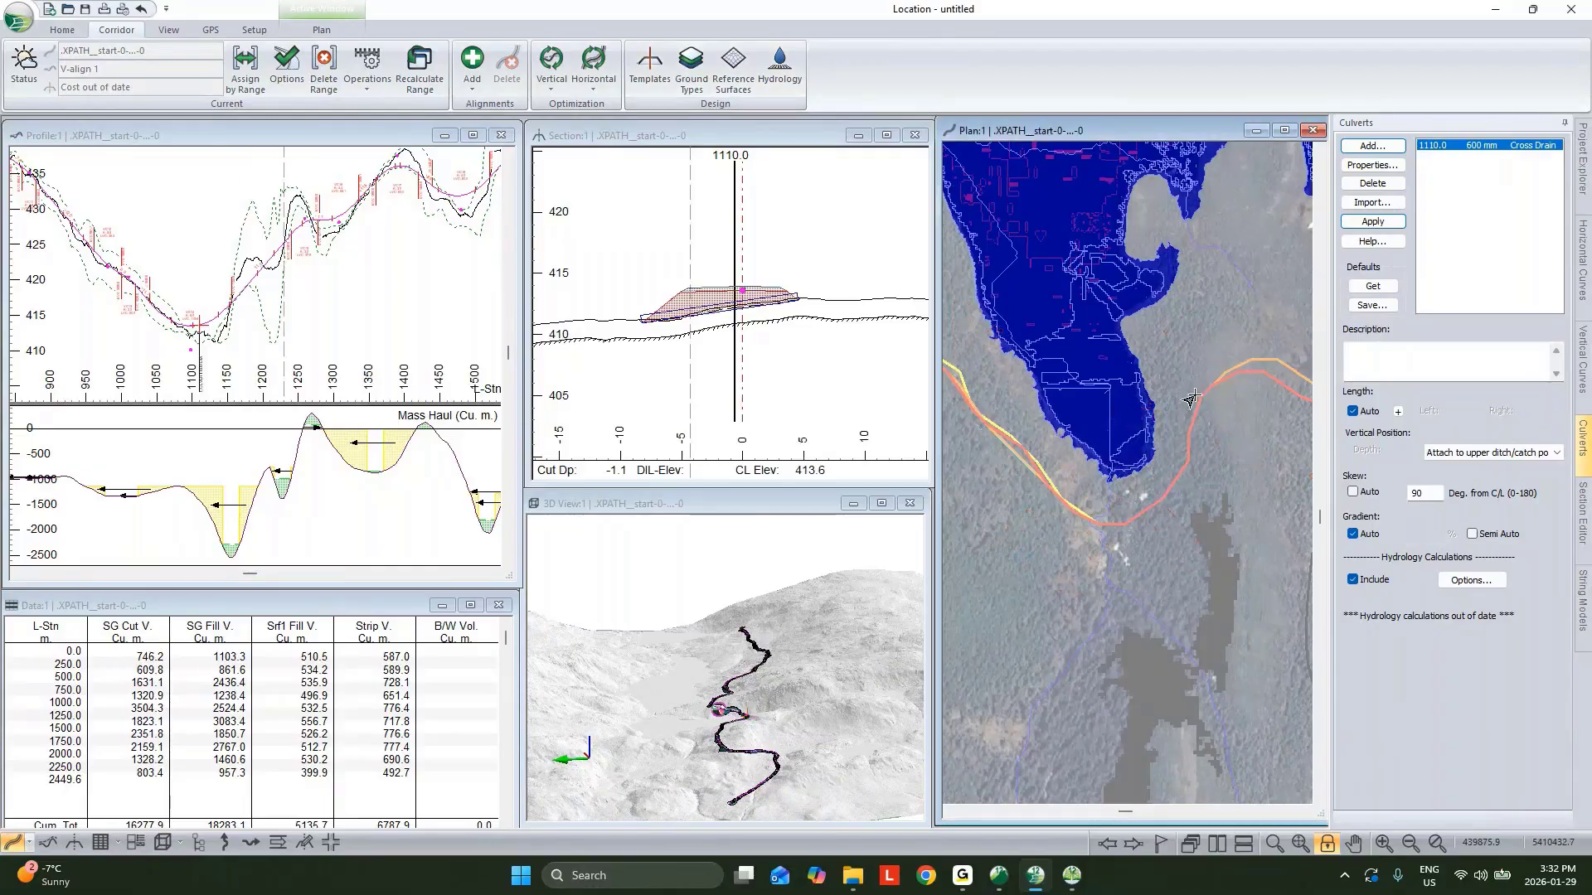
Recalculate hydrology drainage areas and streams, then inspect the culvert's drainage area in plan.
mouse_move(1198, 410)
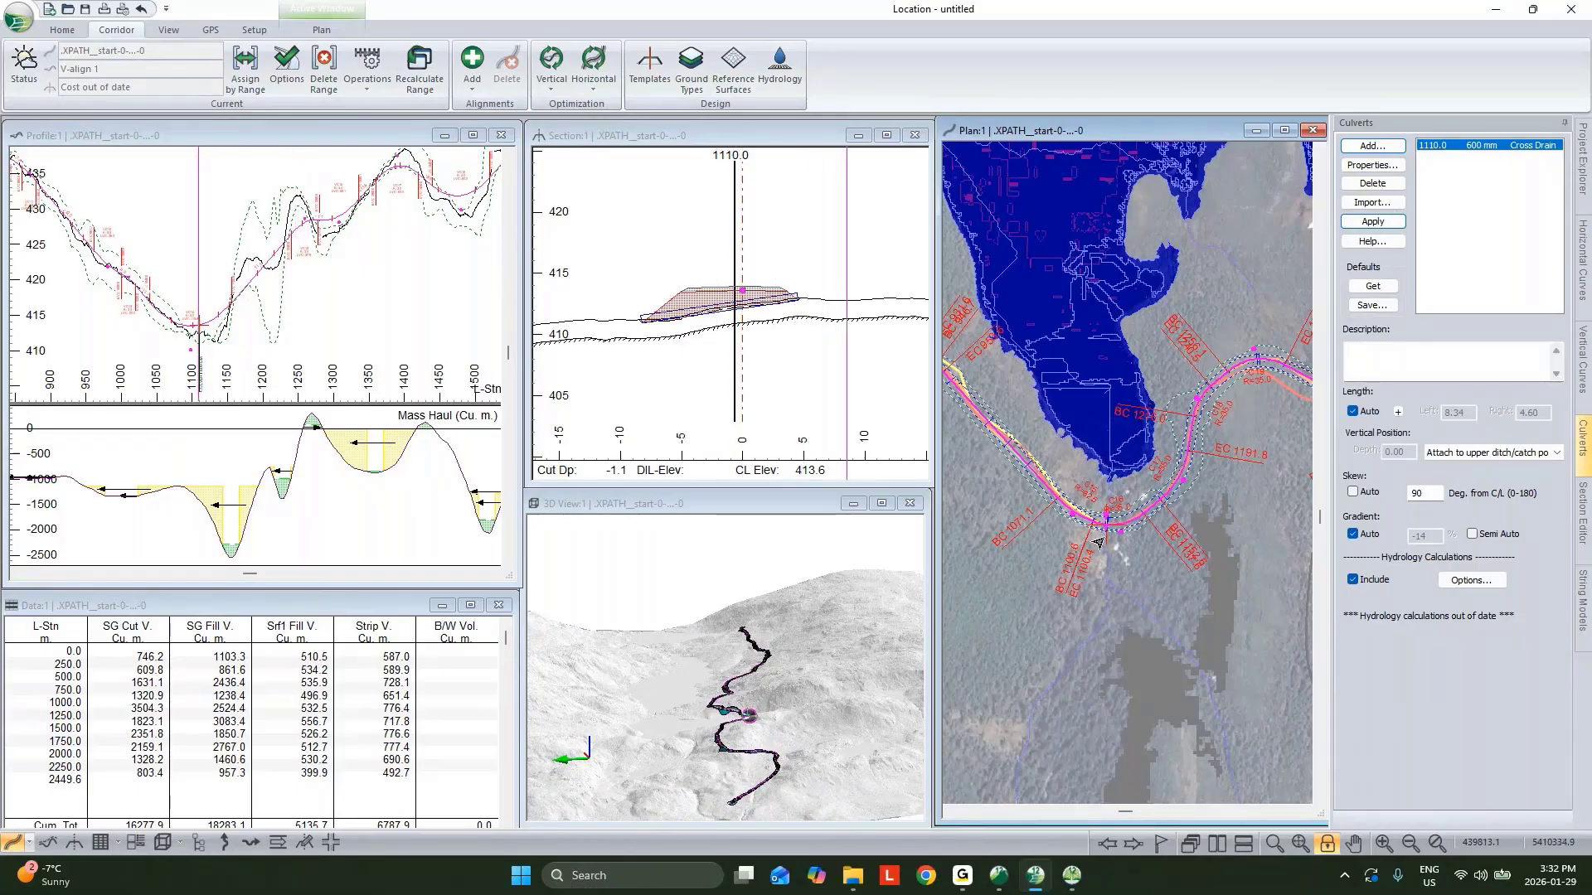
mouse_move(1095, 542)
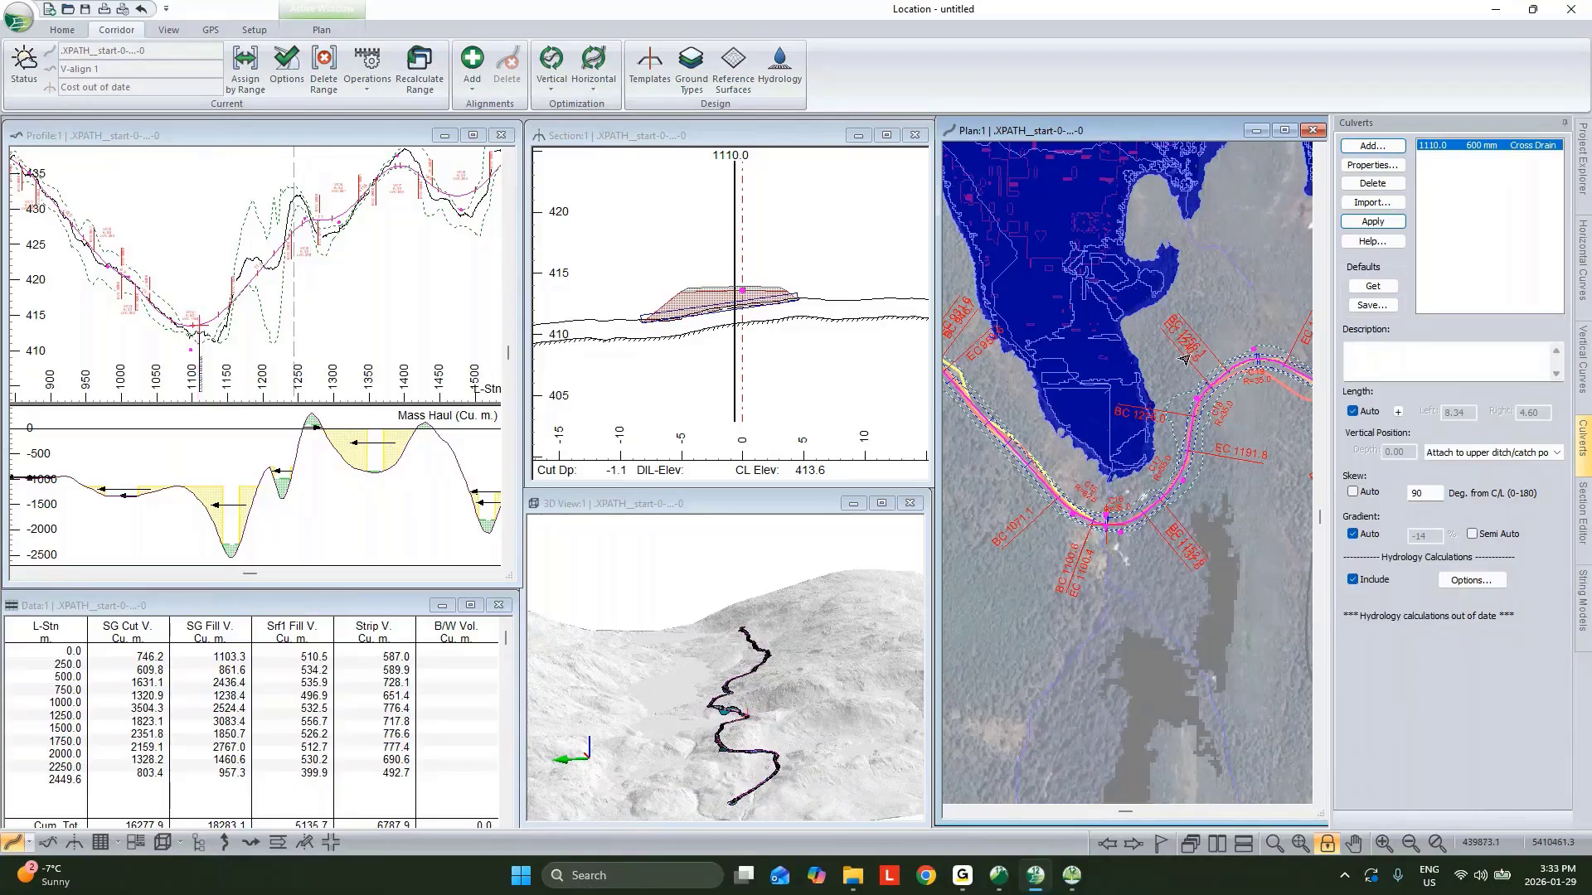
mouse_move(1176, 366)
scroll(1050, 600, "down", 2)
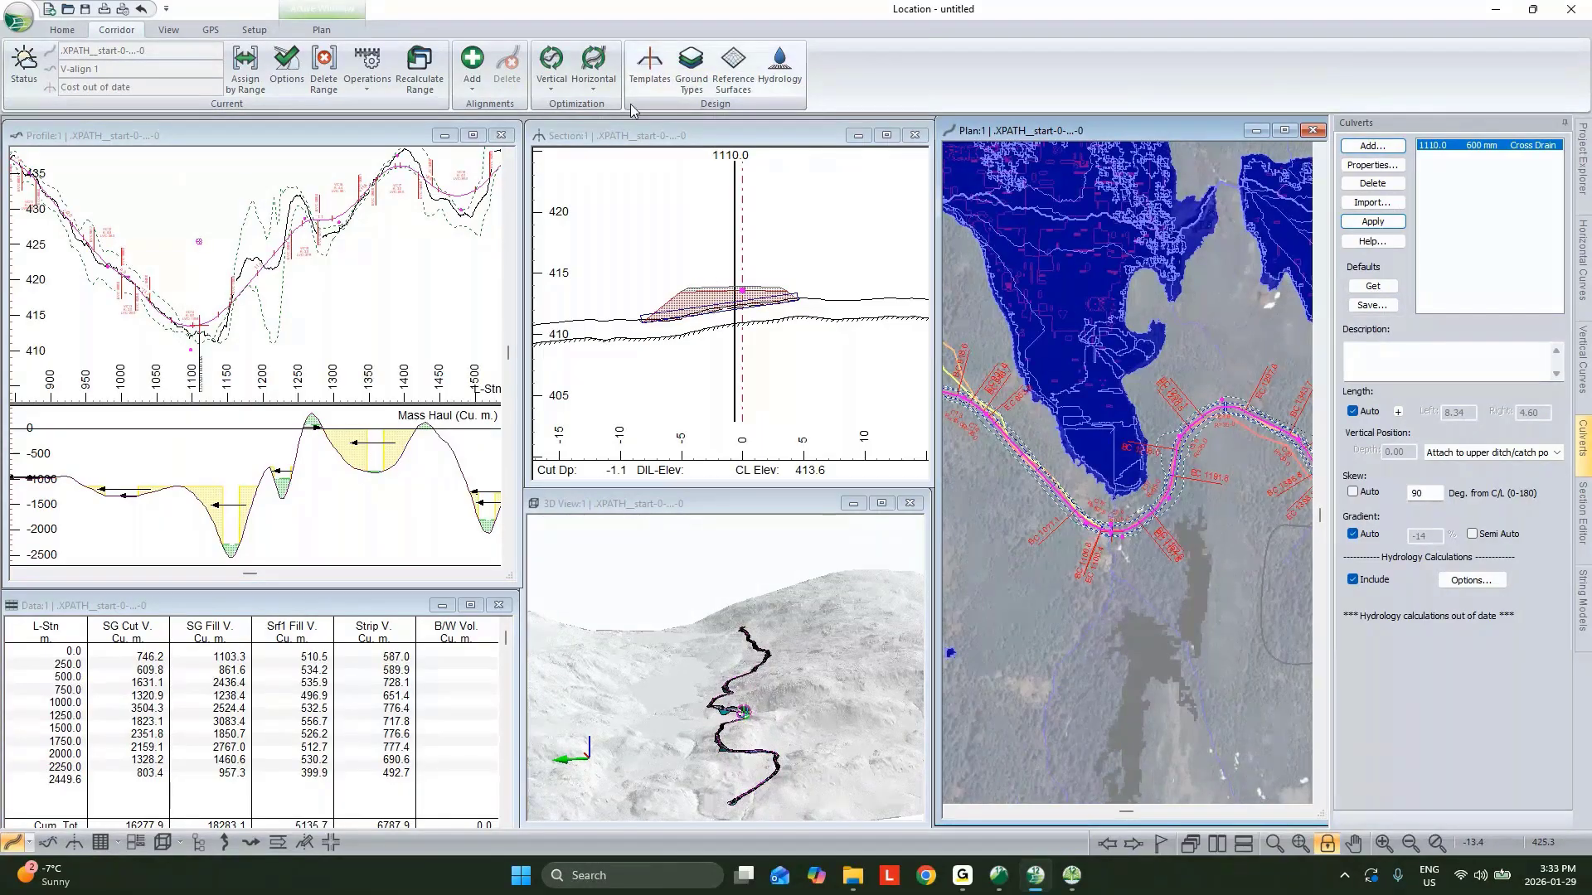
left_click(779, 70)
left_click(695, 275)
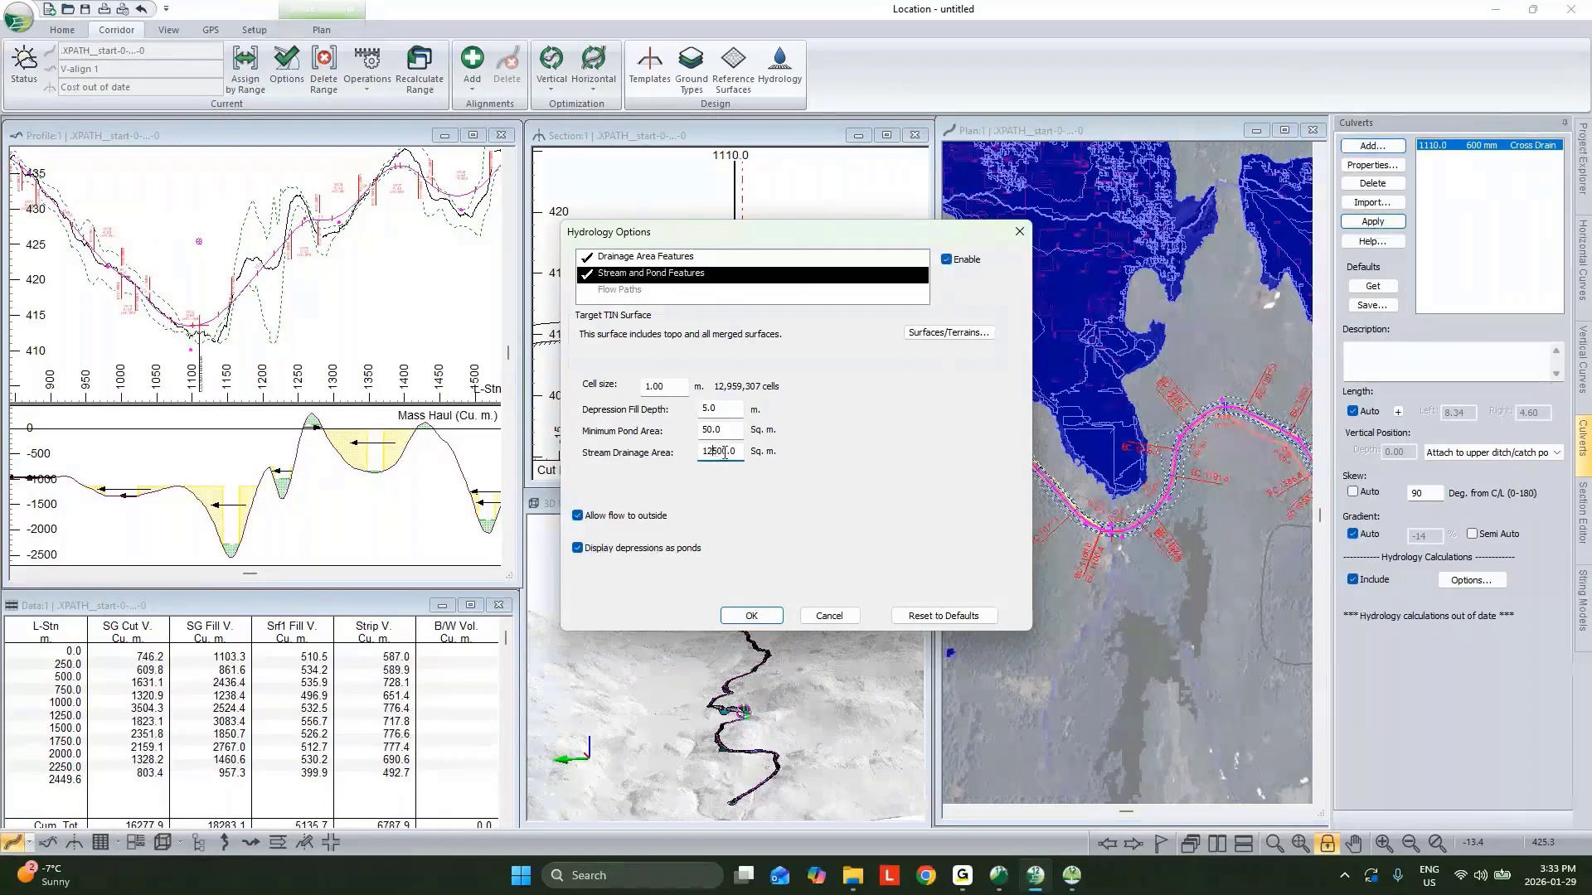
left_click_drag(680, 387, 556, 393)
left_click(751, 615)
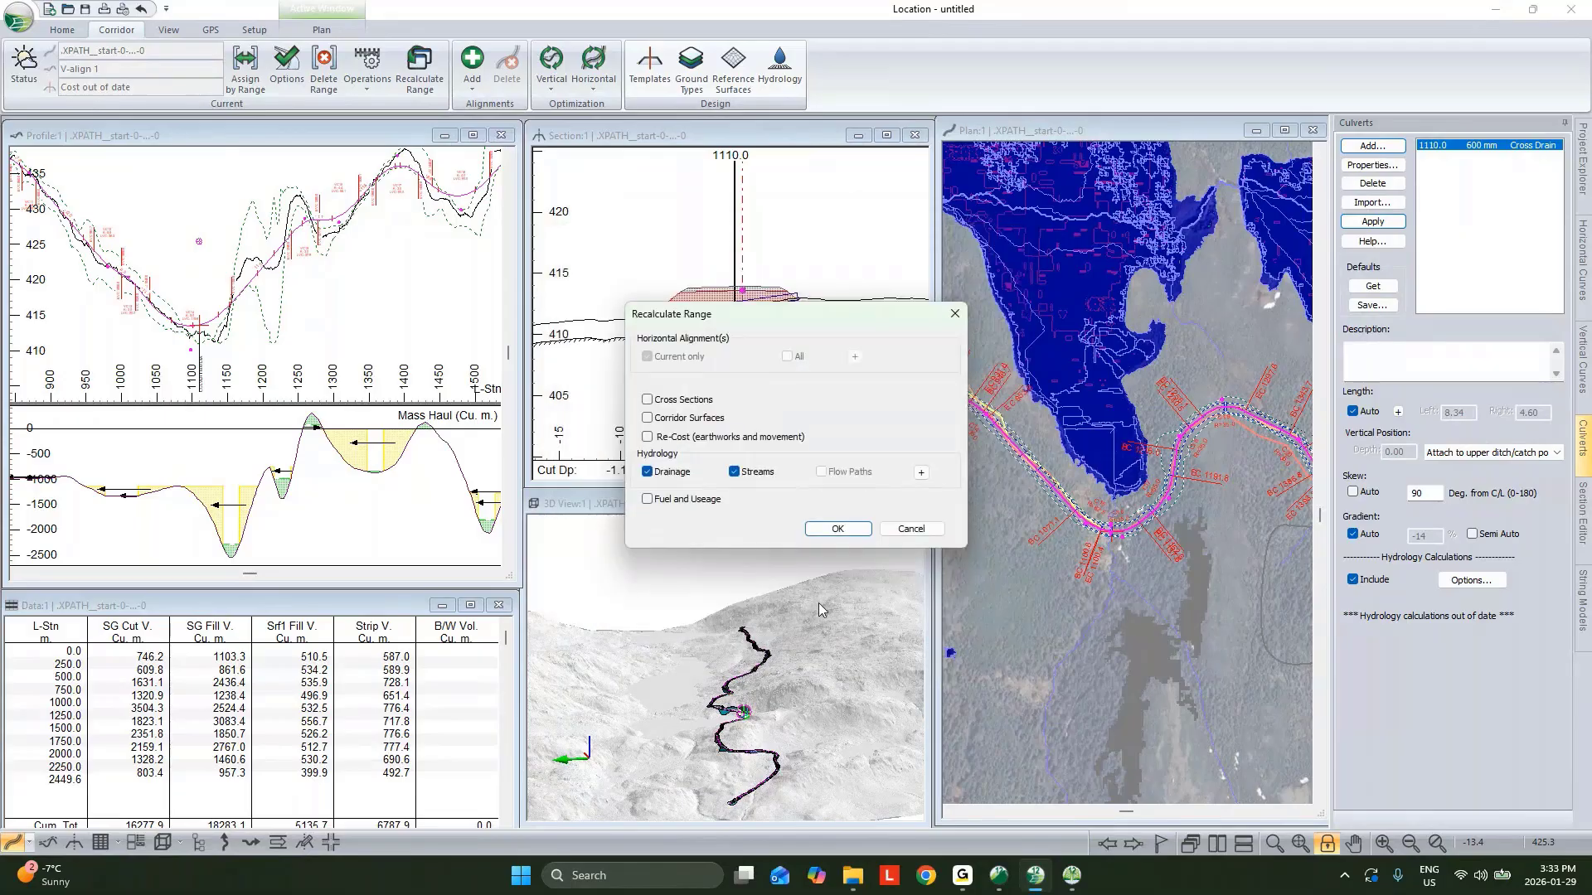
left_click(845, 533)
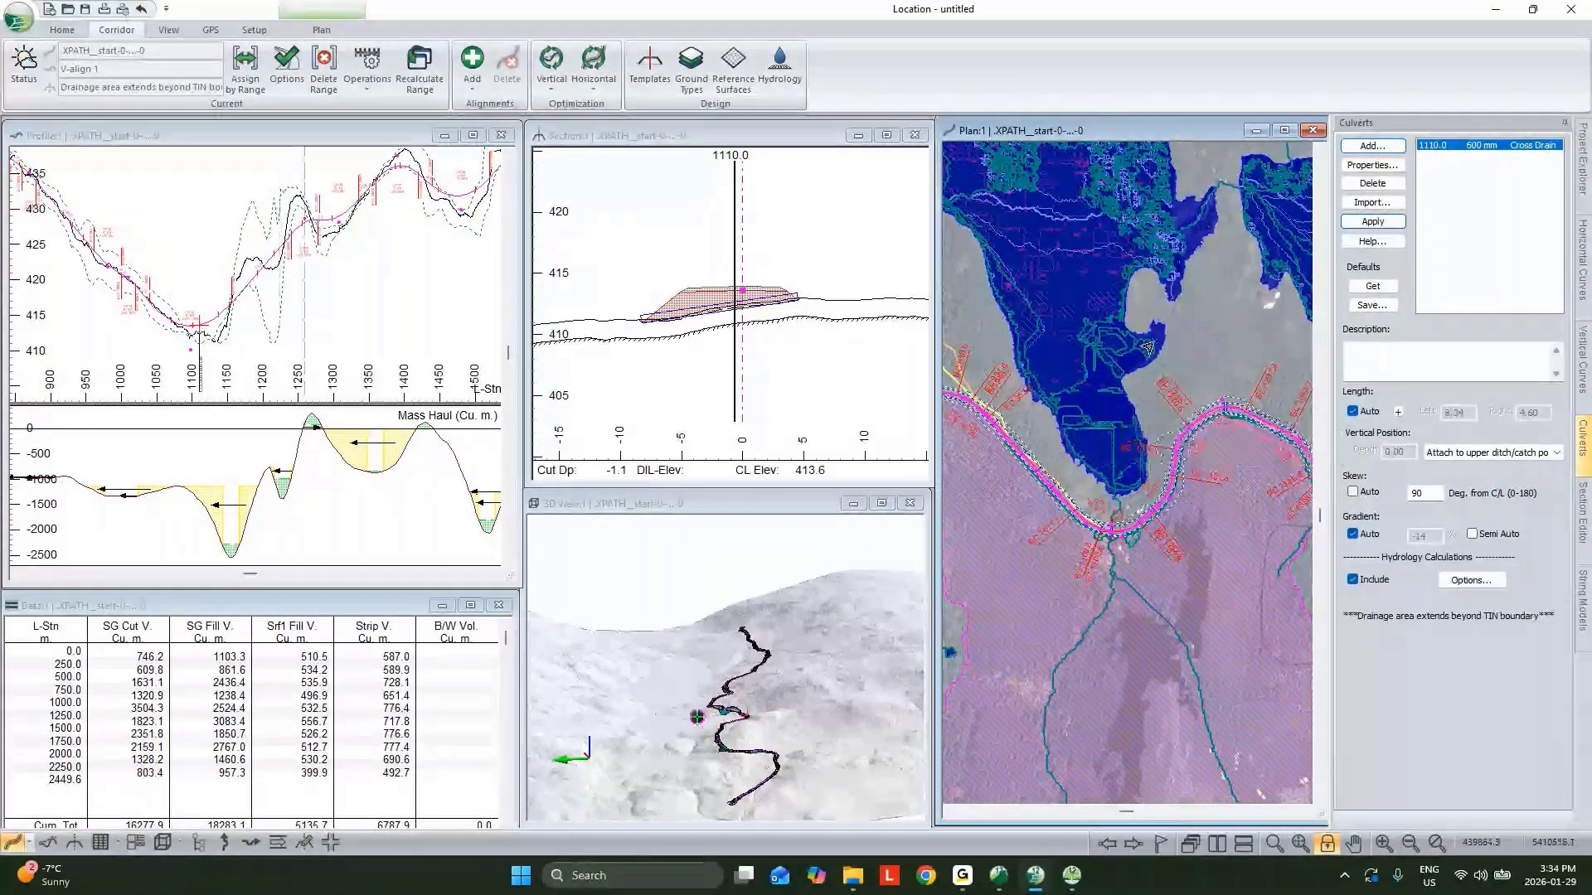
scroll(1160, 336, "down", 2)
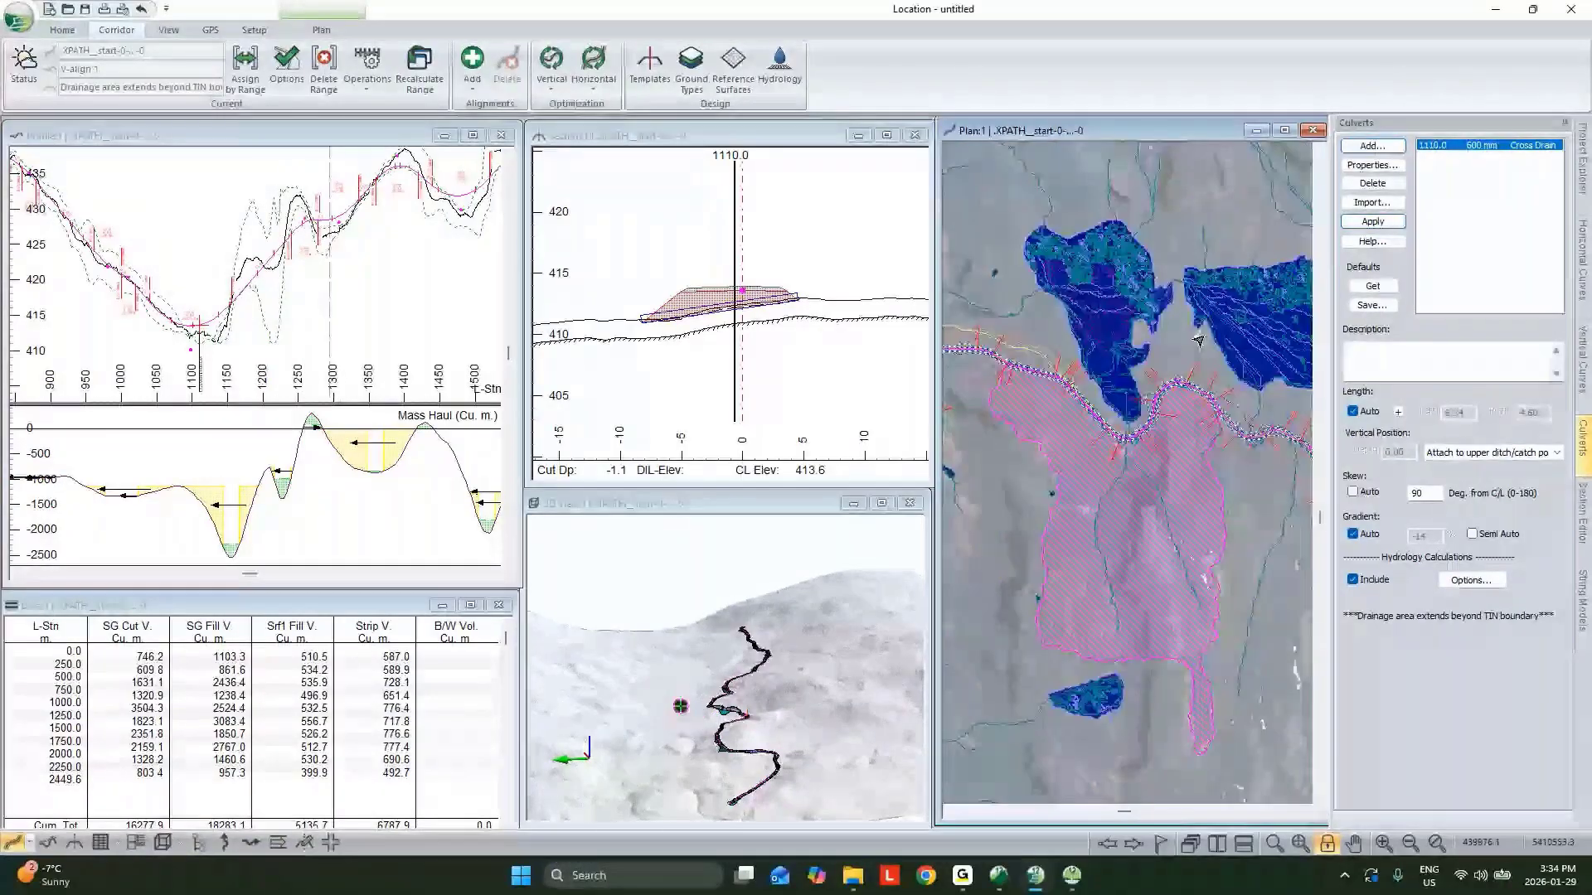
left_click(1130, 440)
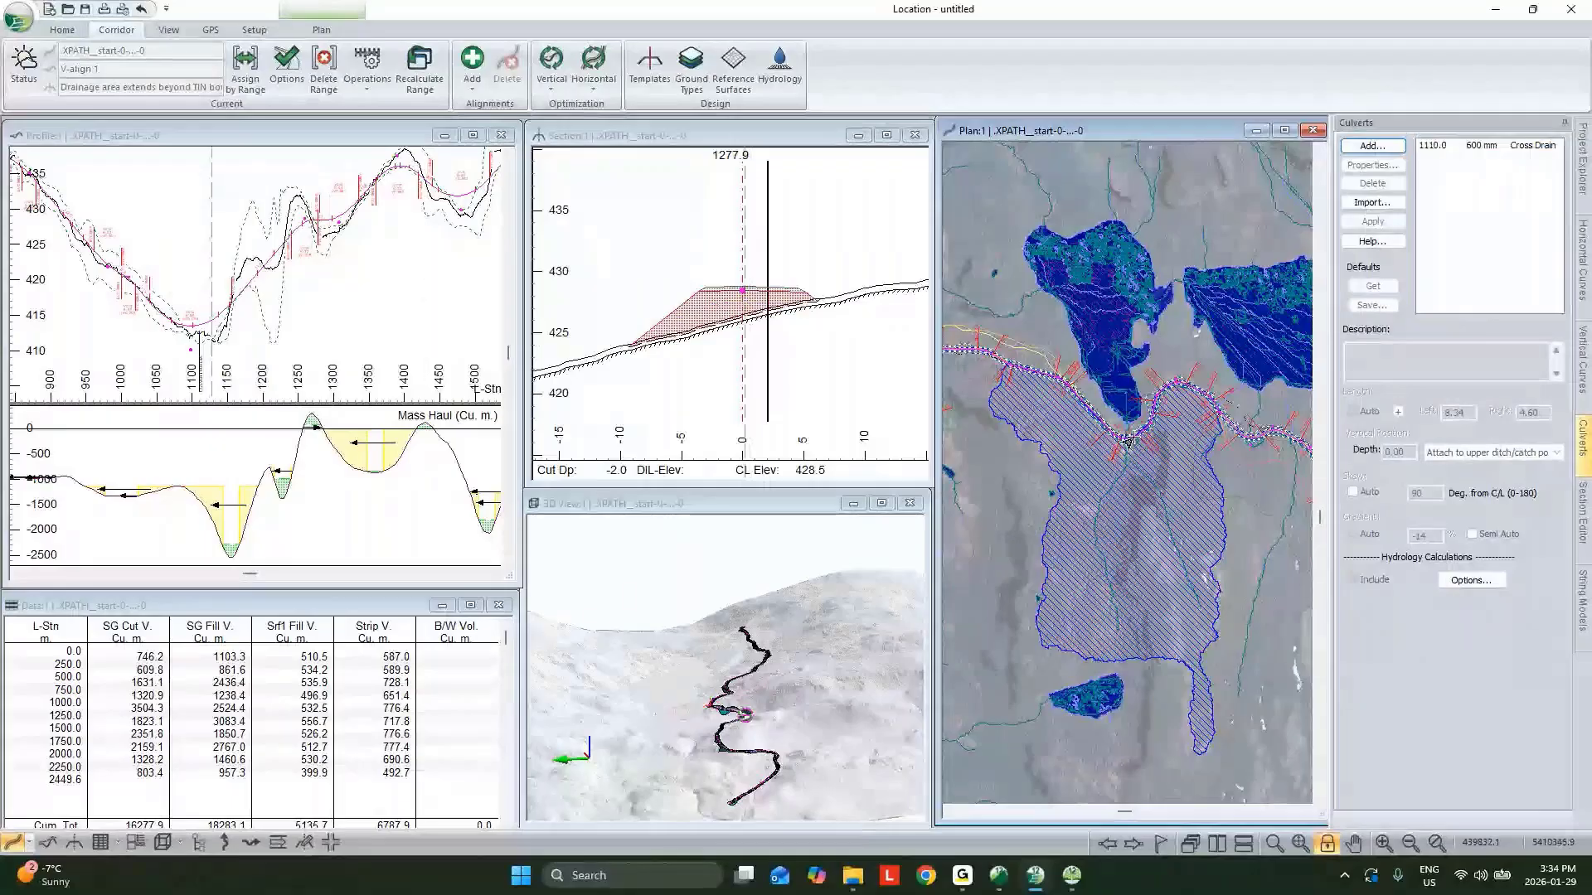
Open a new data window and limit its rows to culvert insertion points.
mouse_move(1130, 439)
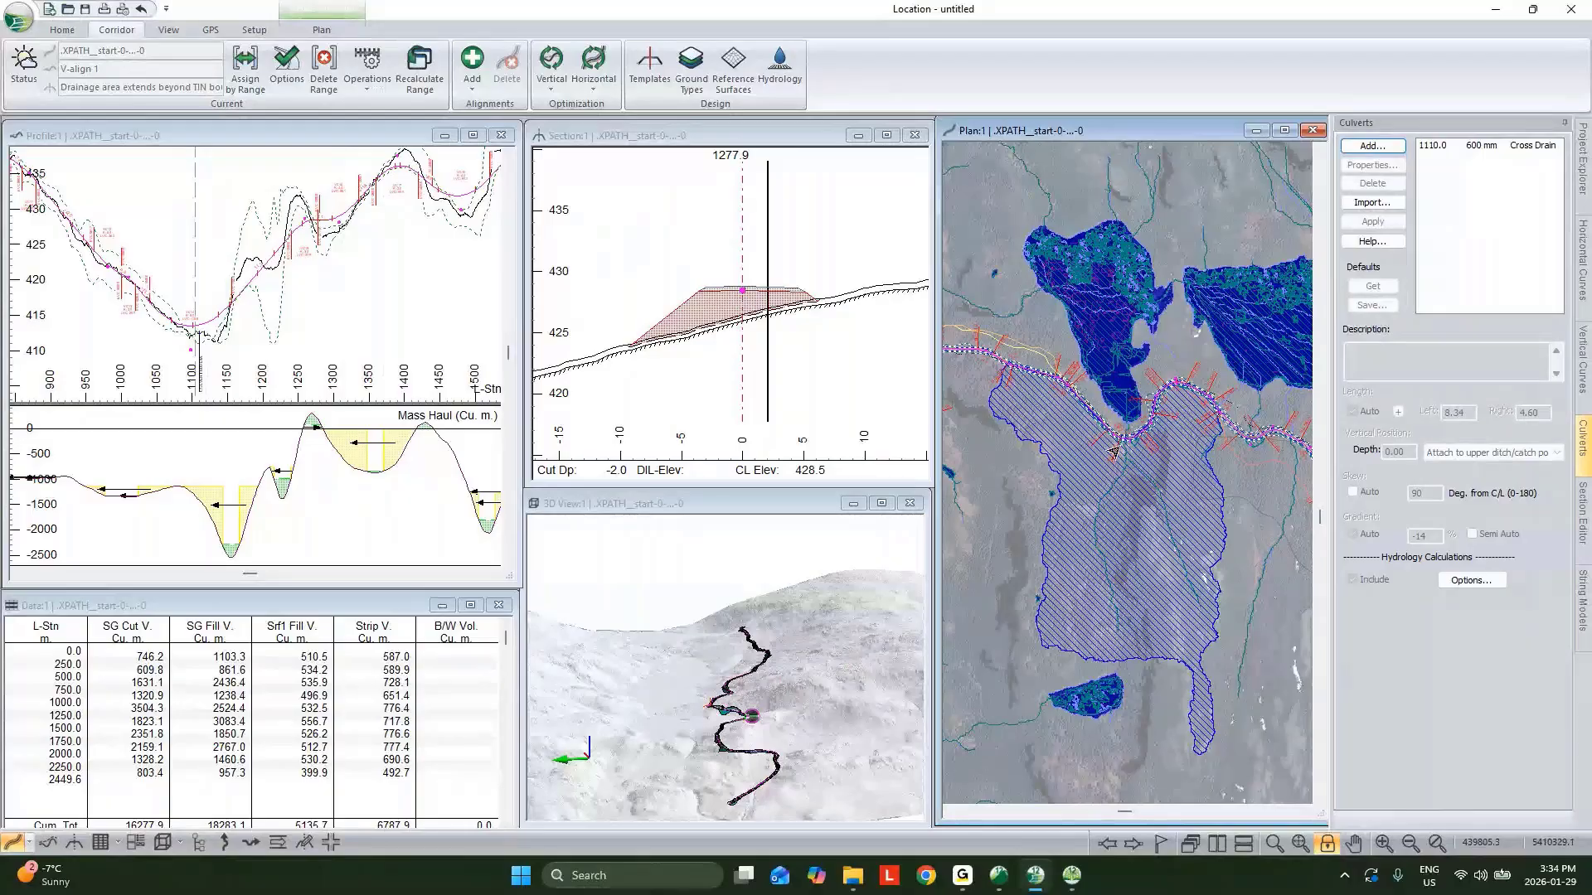
left_click(101, 843)
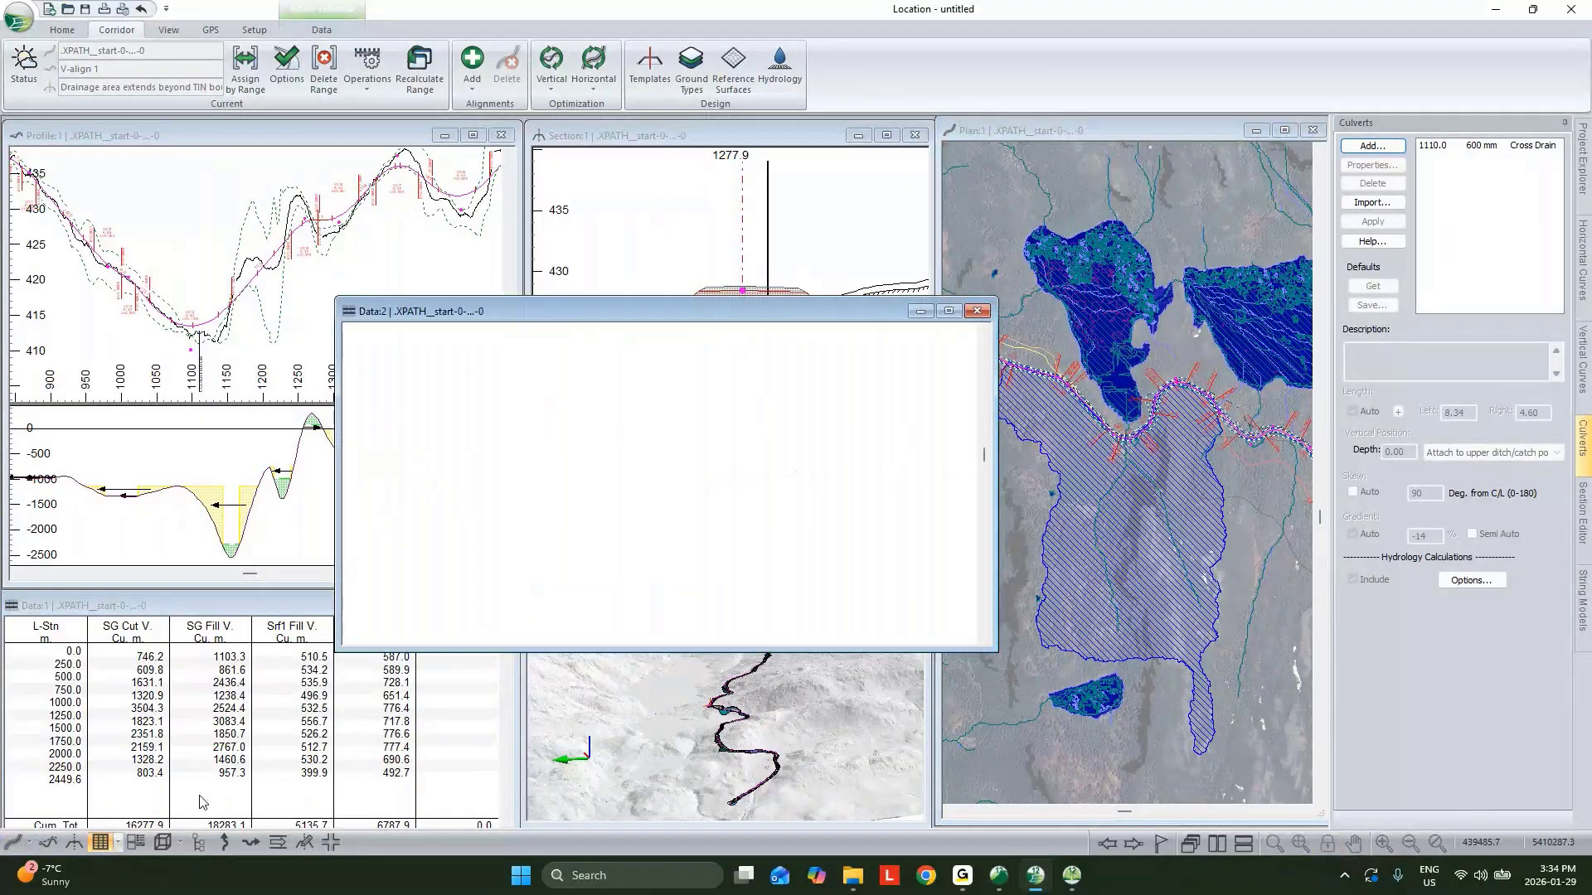
right_click(612, 405)
left_click(670, 431)
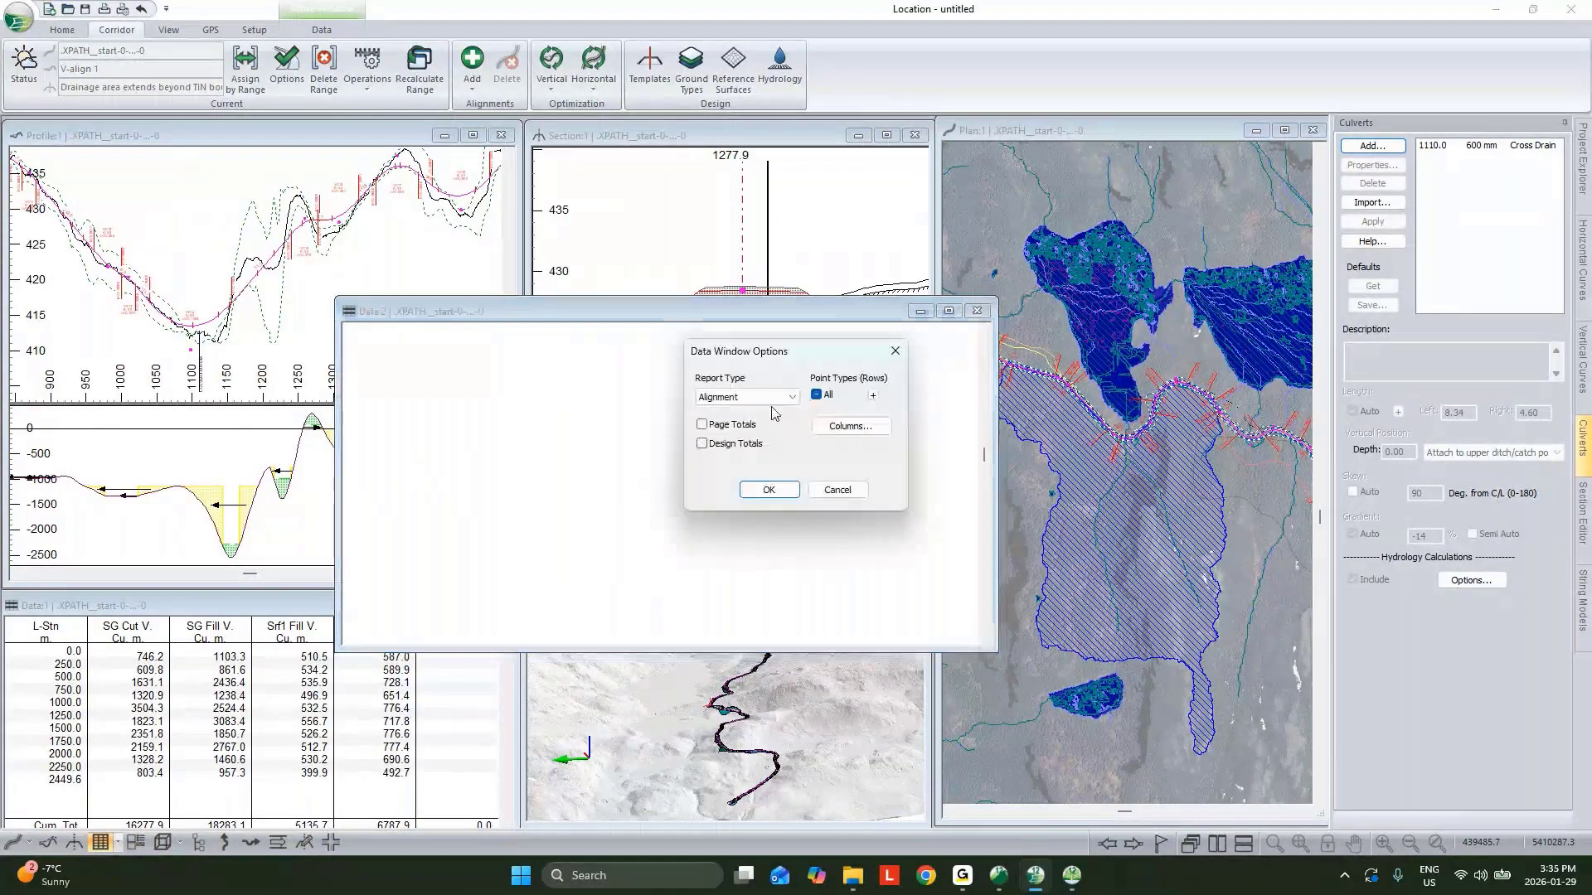
left_click(874, 398)
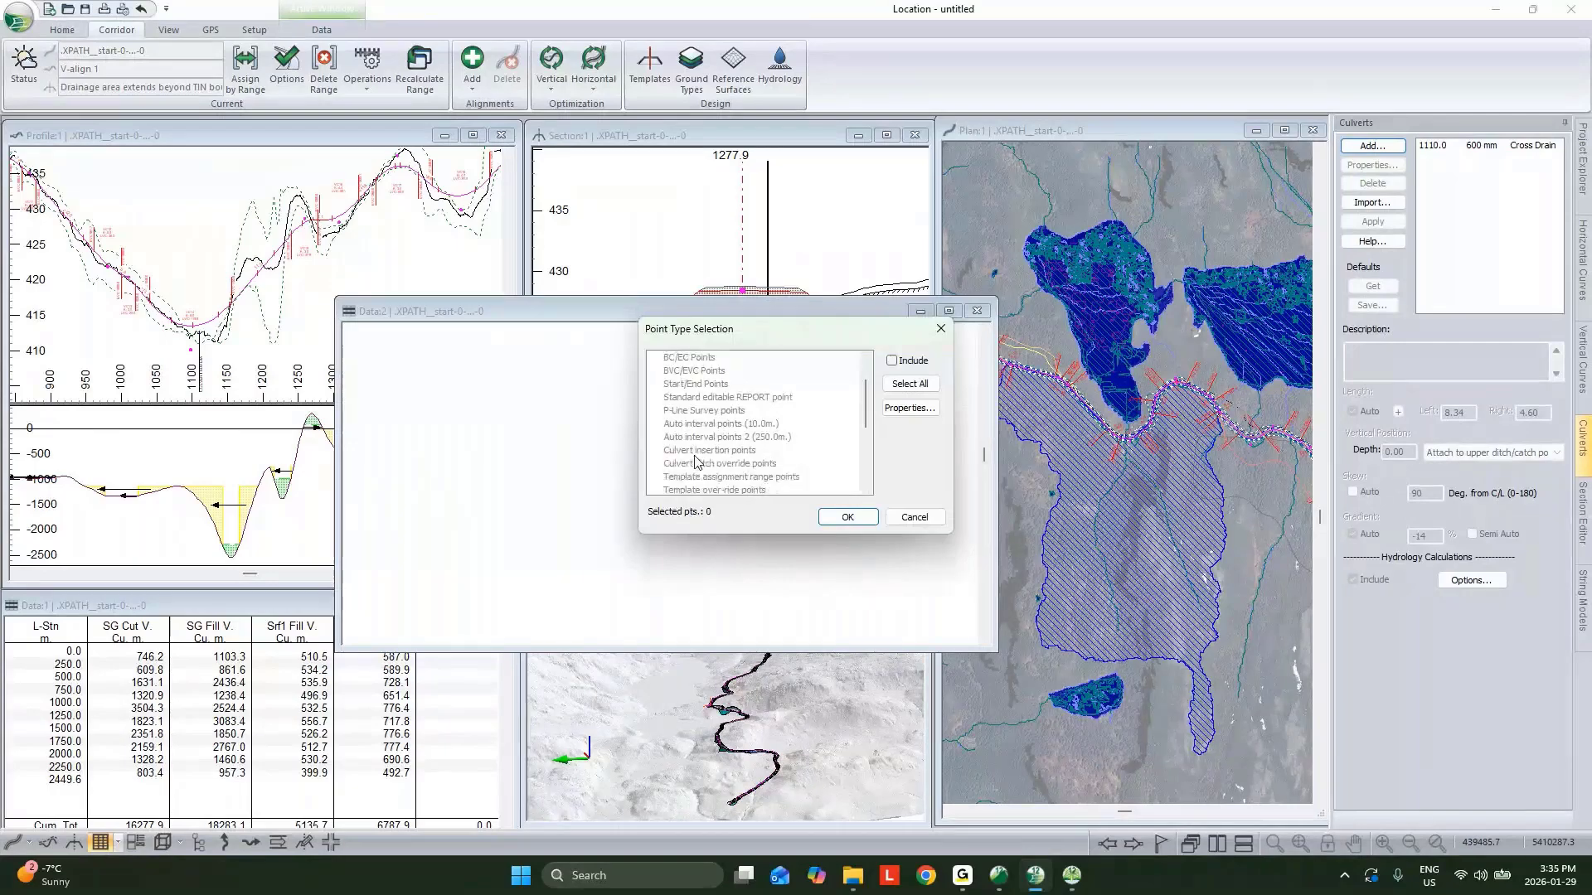
left_click(696, 452)
left_click(834, 516)
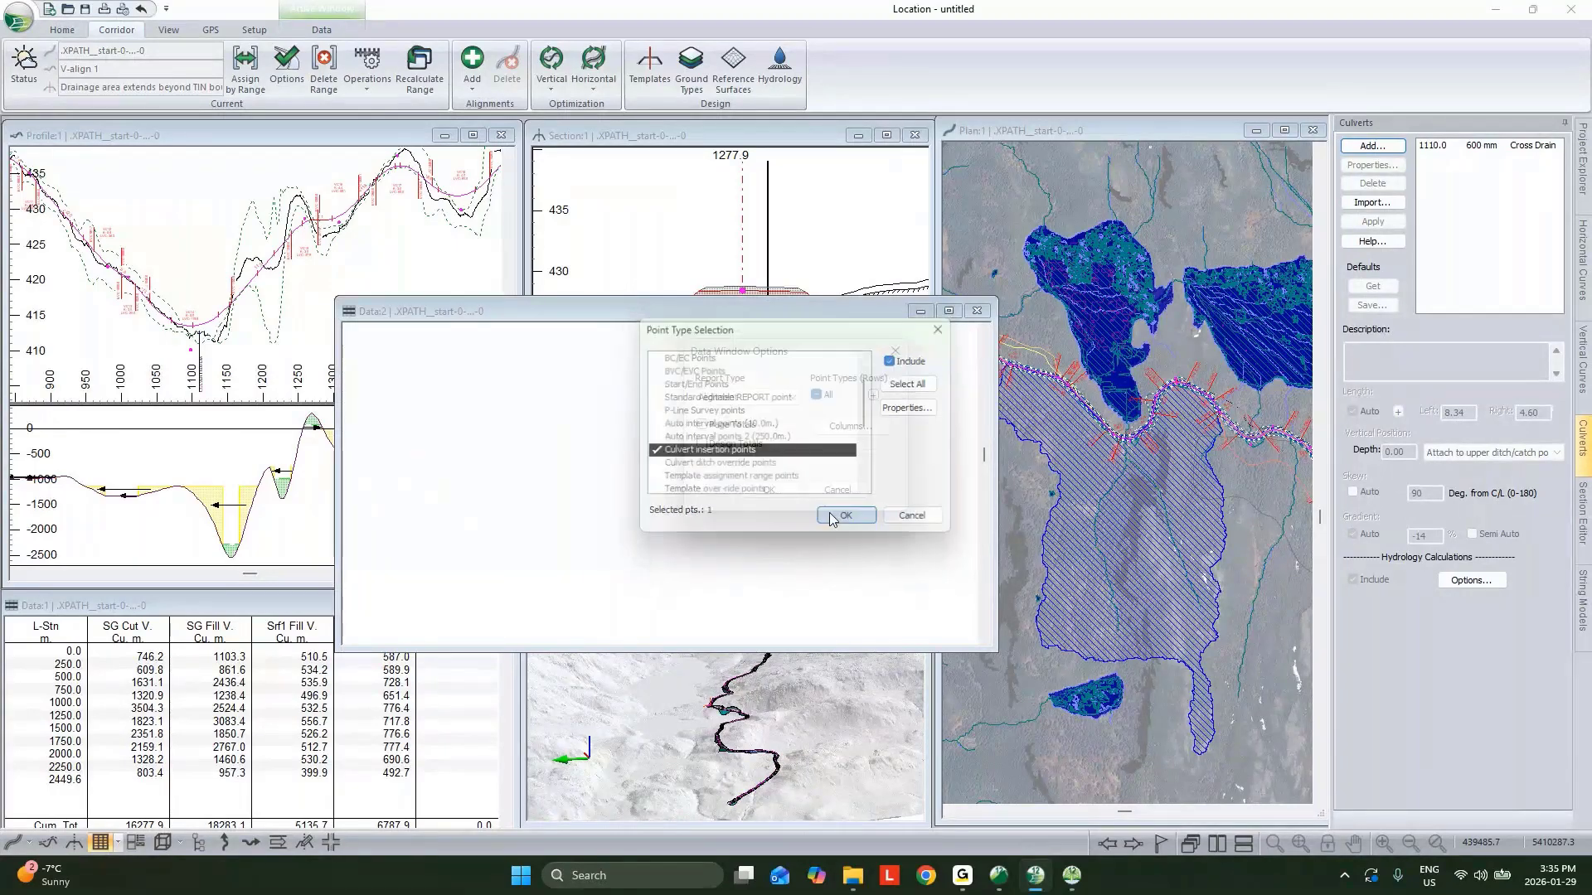
Set the data window columns to L-Stn, Cul DIA, Cul Len, Drainage, Flow Len. and Flow Slp.
left_click(850, 426)
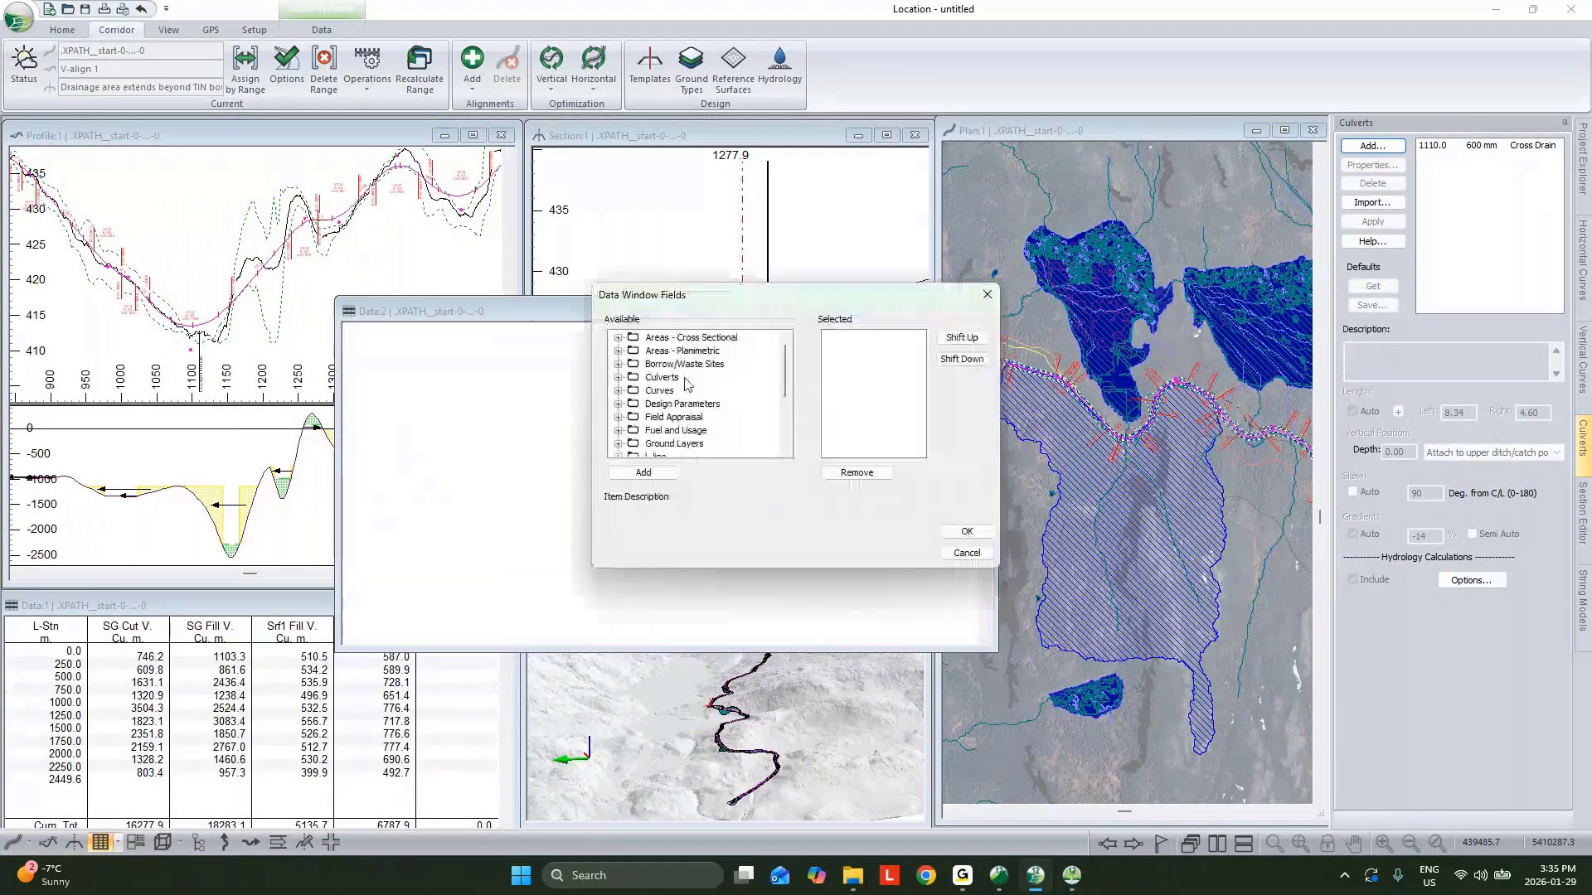
scroll(666, 421, "down", 1)
left_click(662, 418)
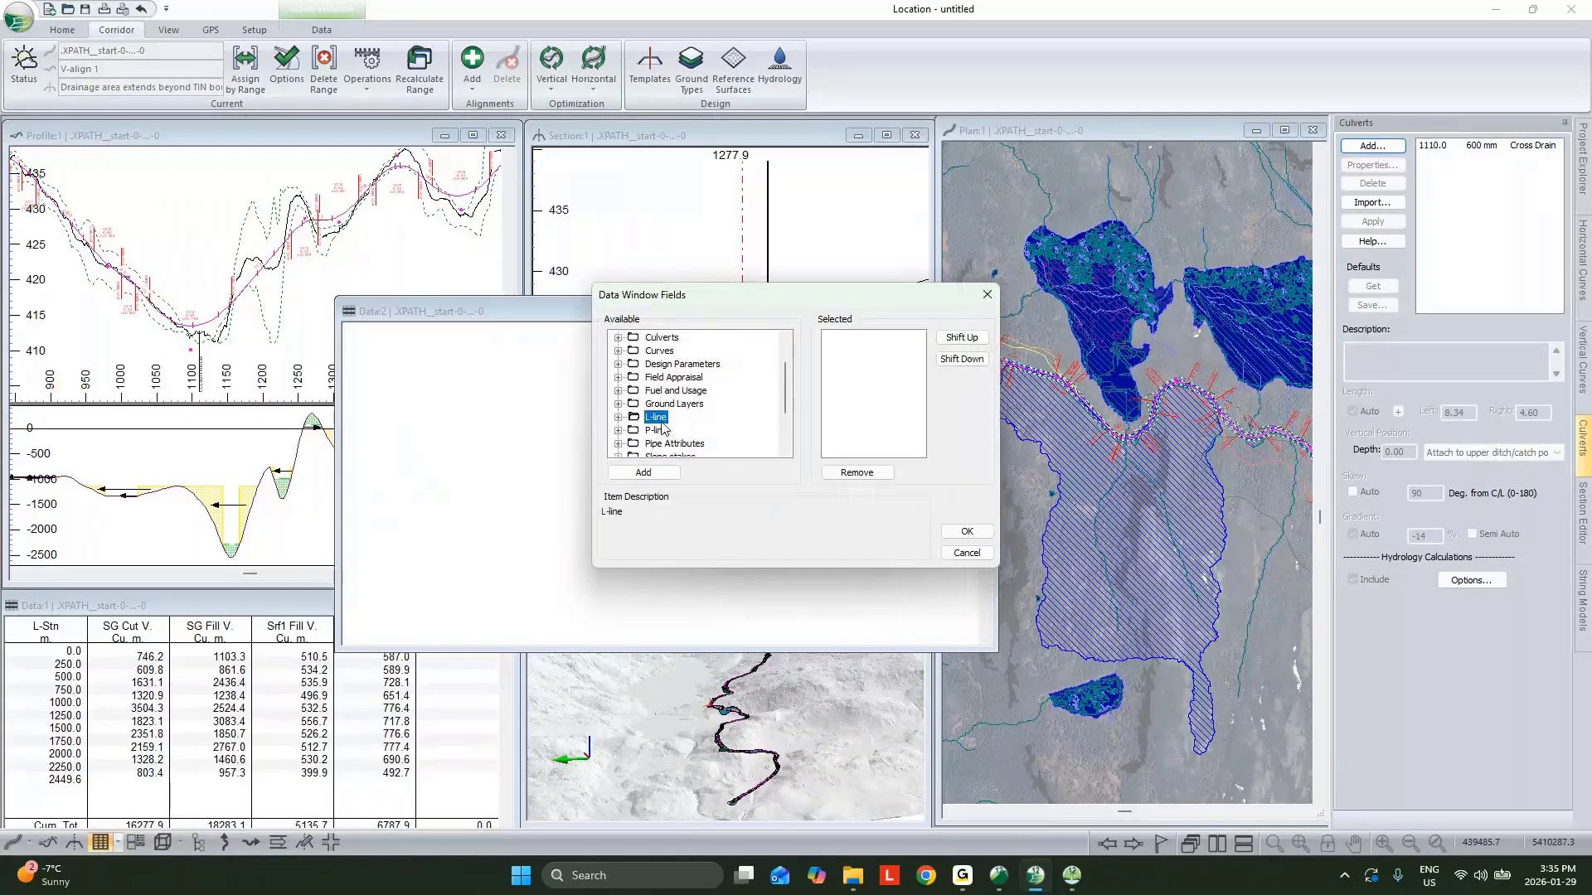
double_click(661, 421)
double_click(676, 429)
scroll(664, 404, "down", 4)
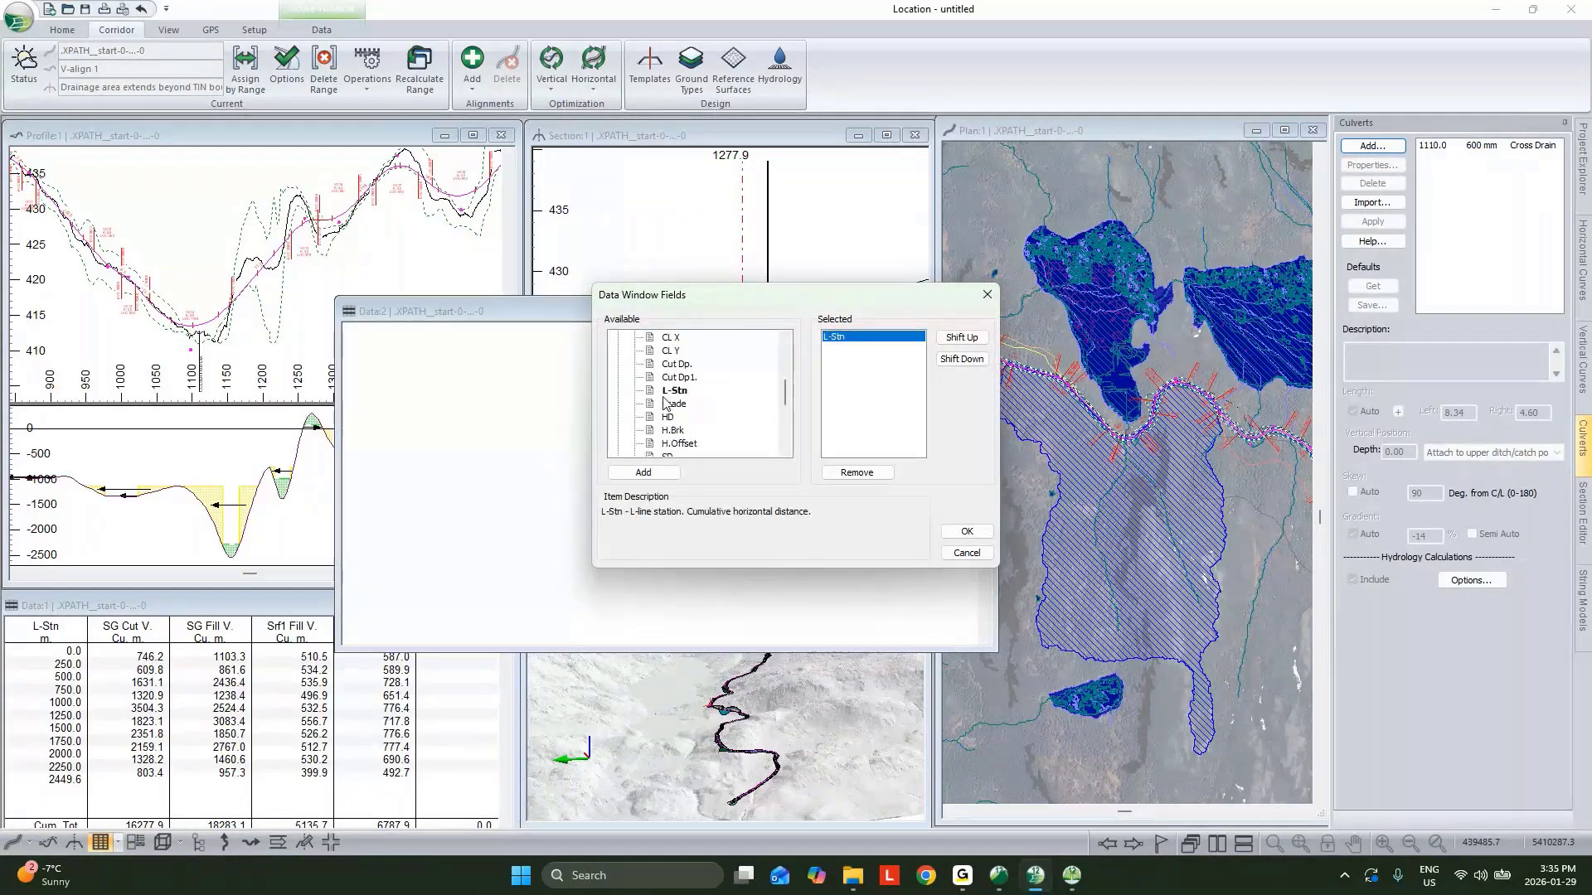
scroll(660, 385, "up", 6)
double_click(661, 337)
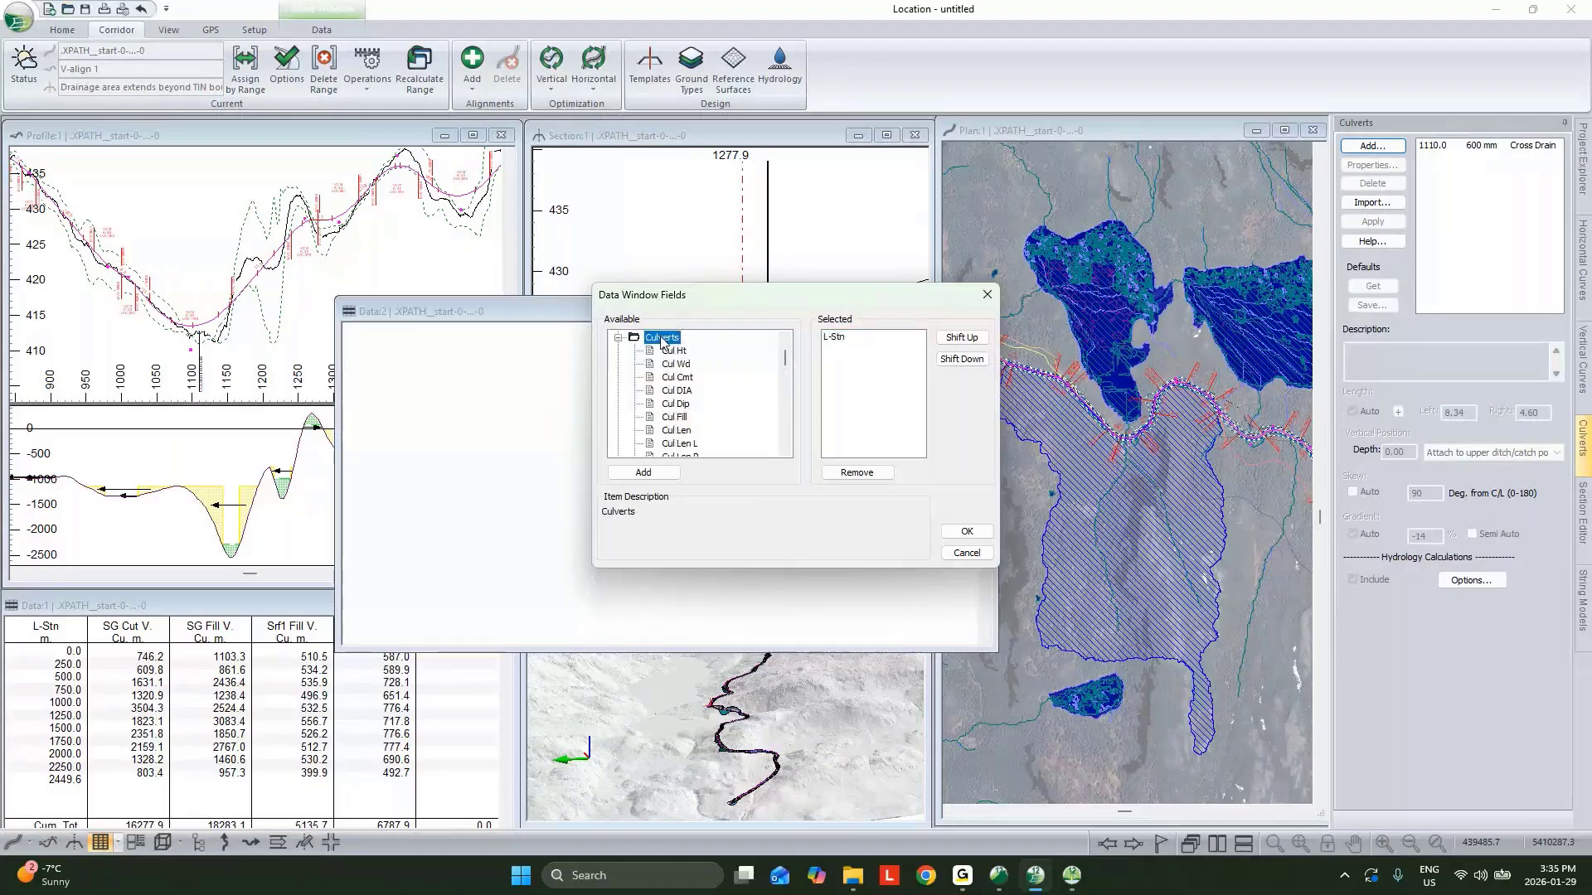
double_click(677, 390)
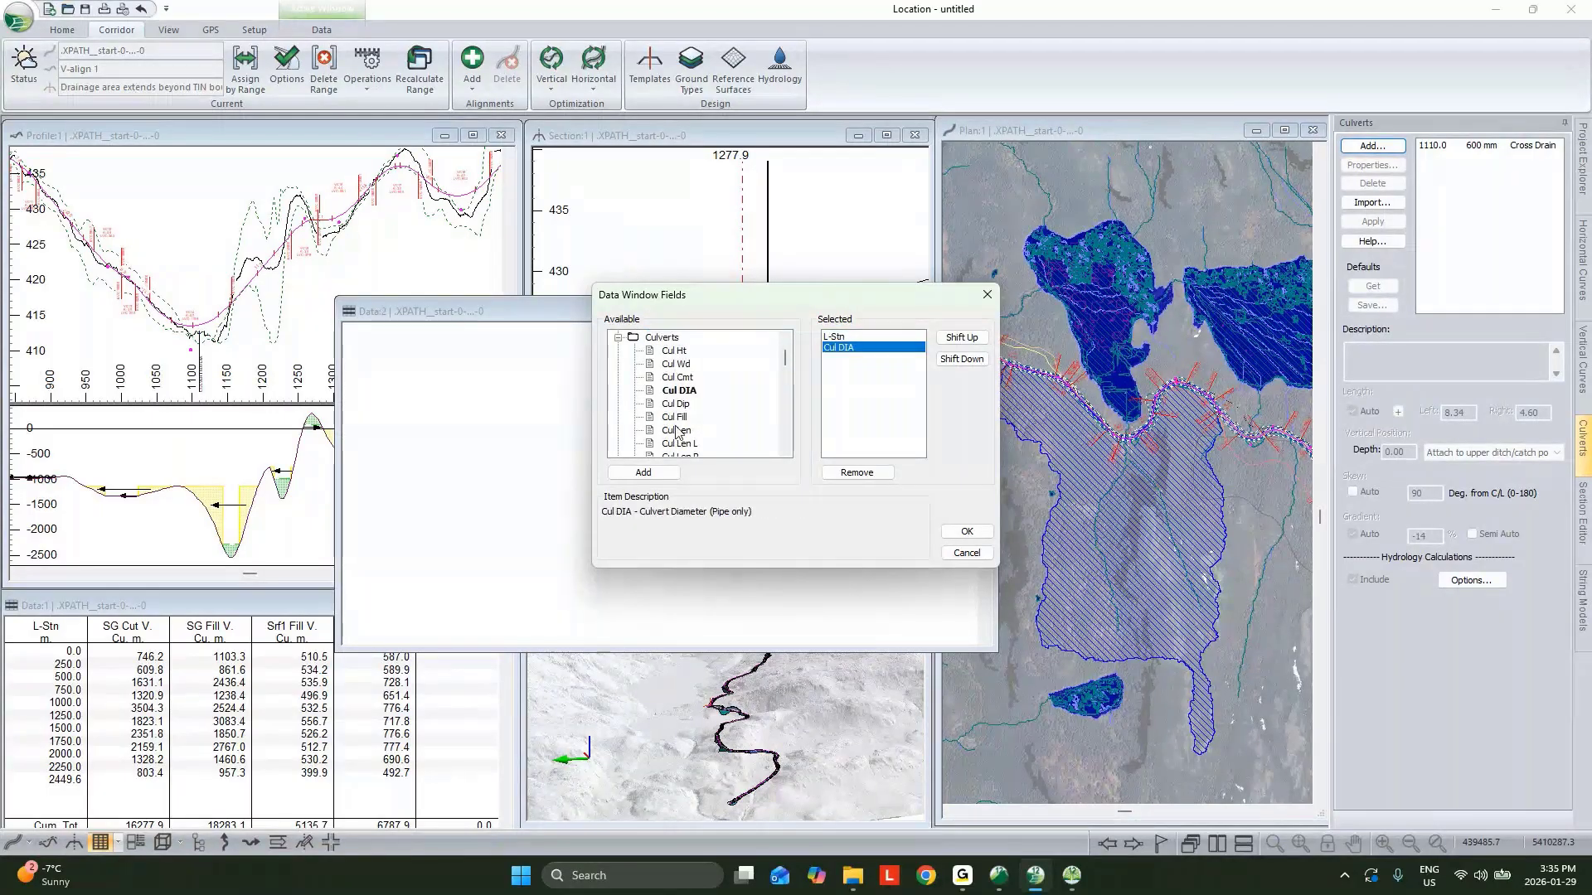
double_click(676, 430)
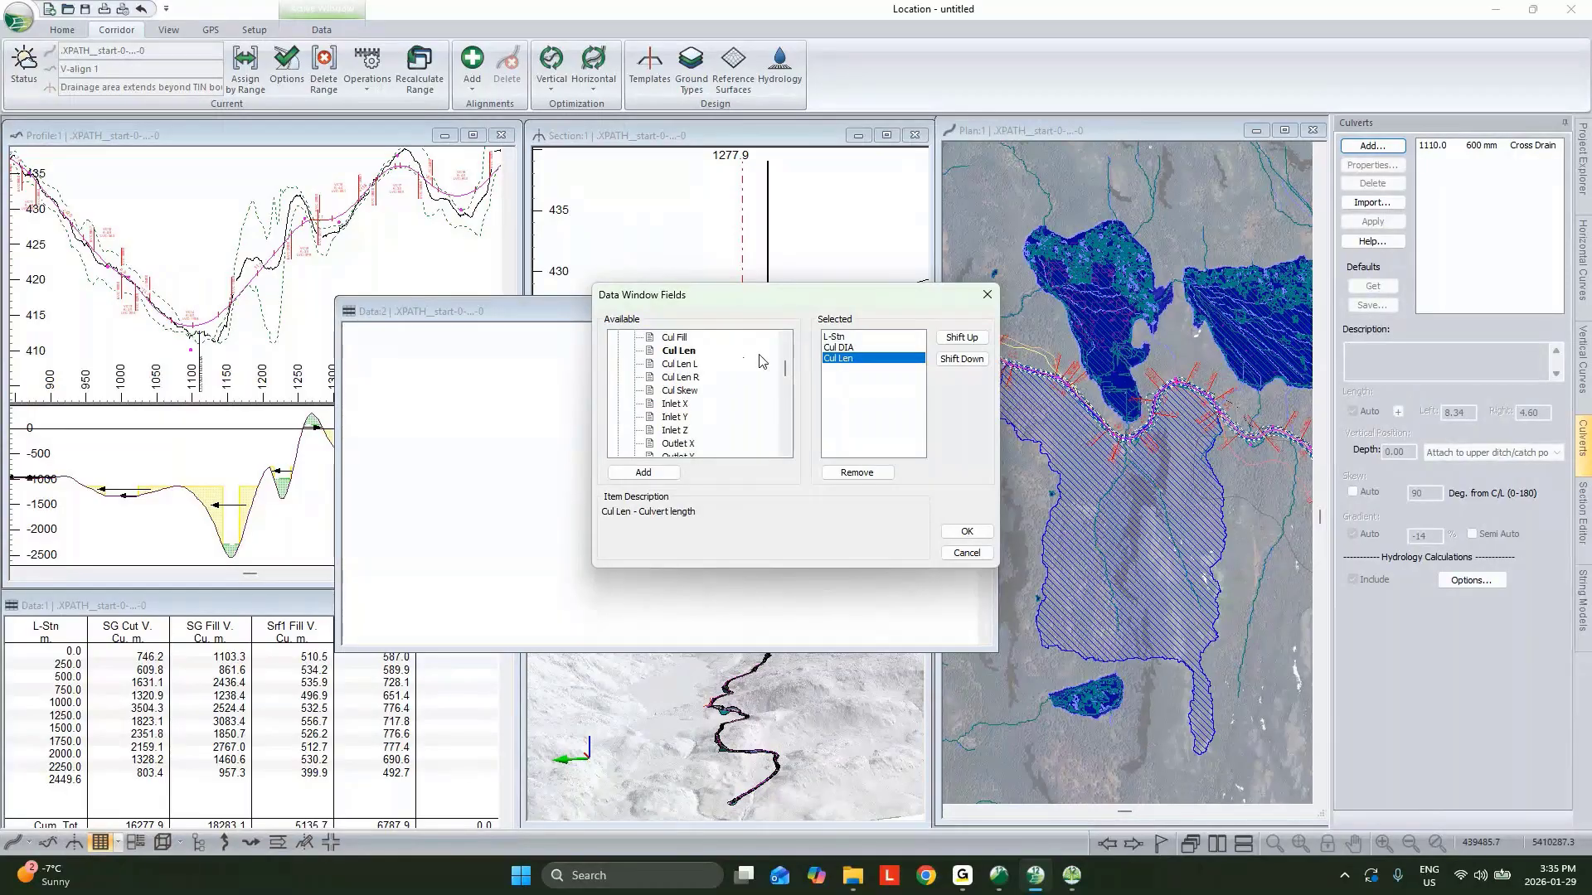
scroll(746, 389, "down", 3)
left_click(681, 403)
double_click(682, 403)
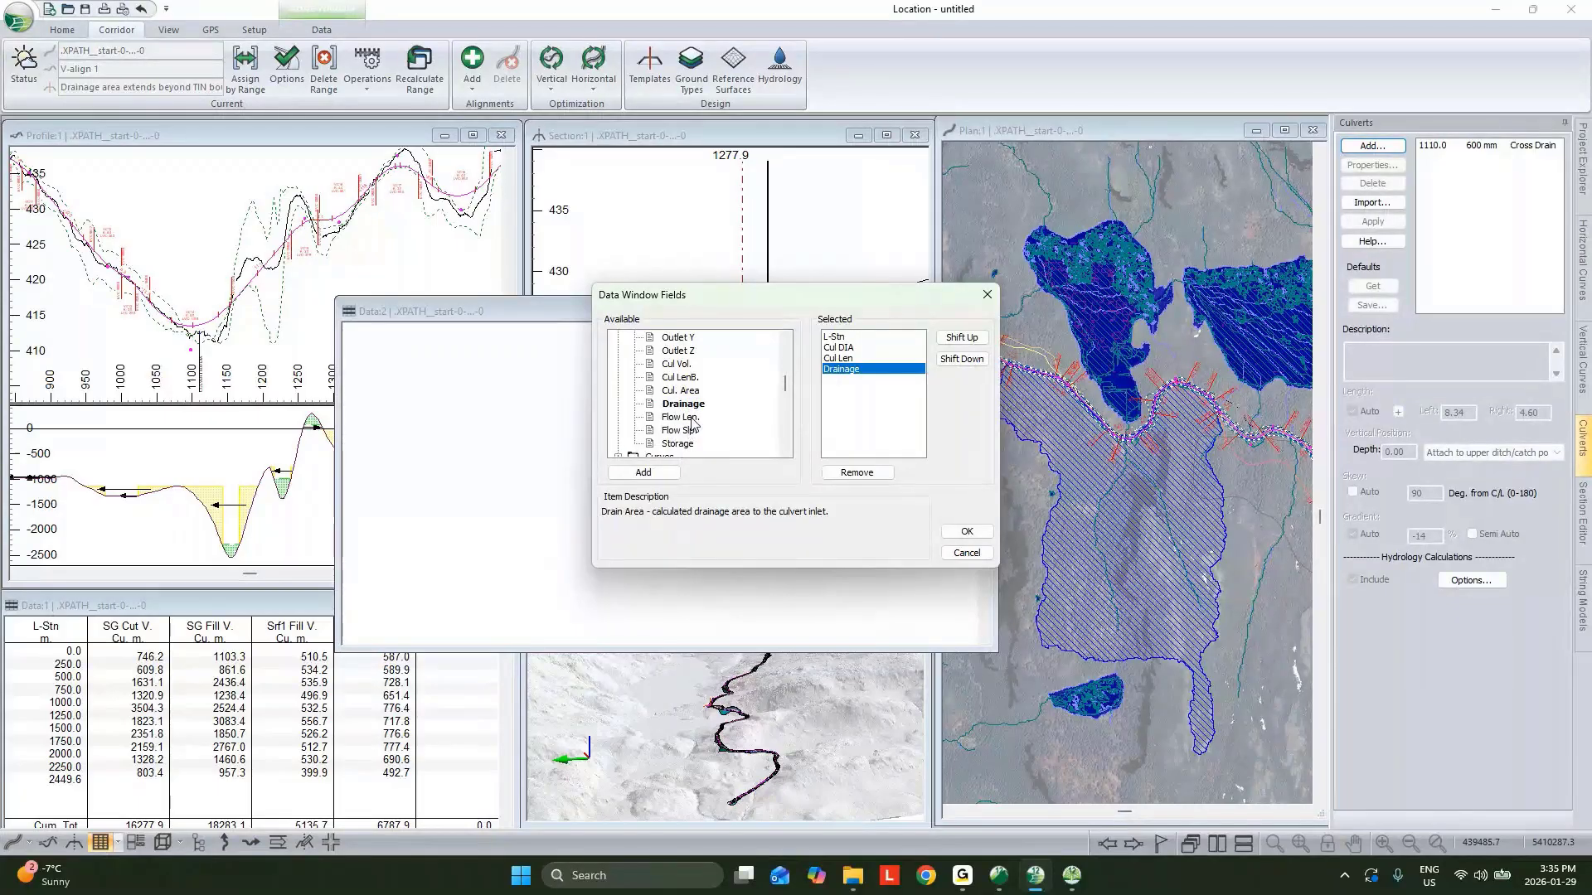
double_click(692, 418)
double_click(687, 429)
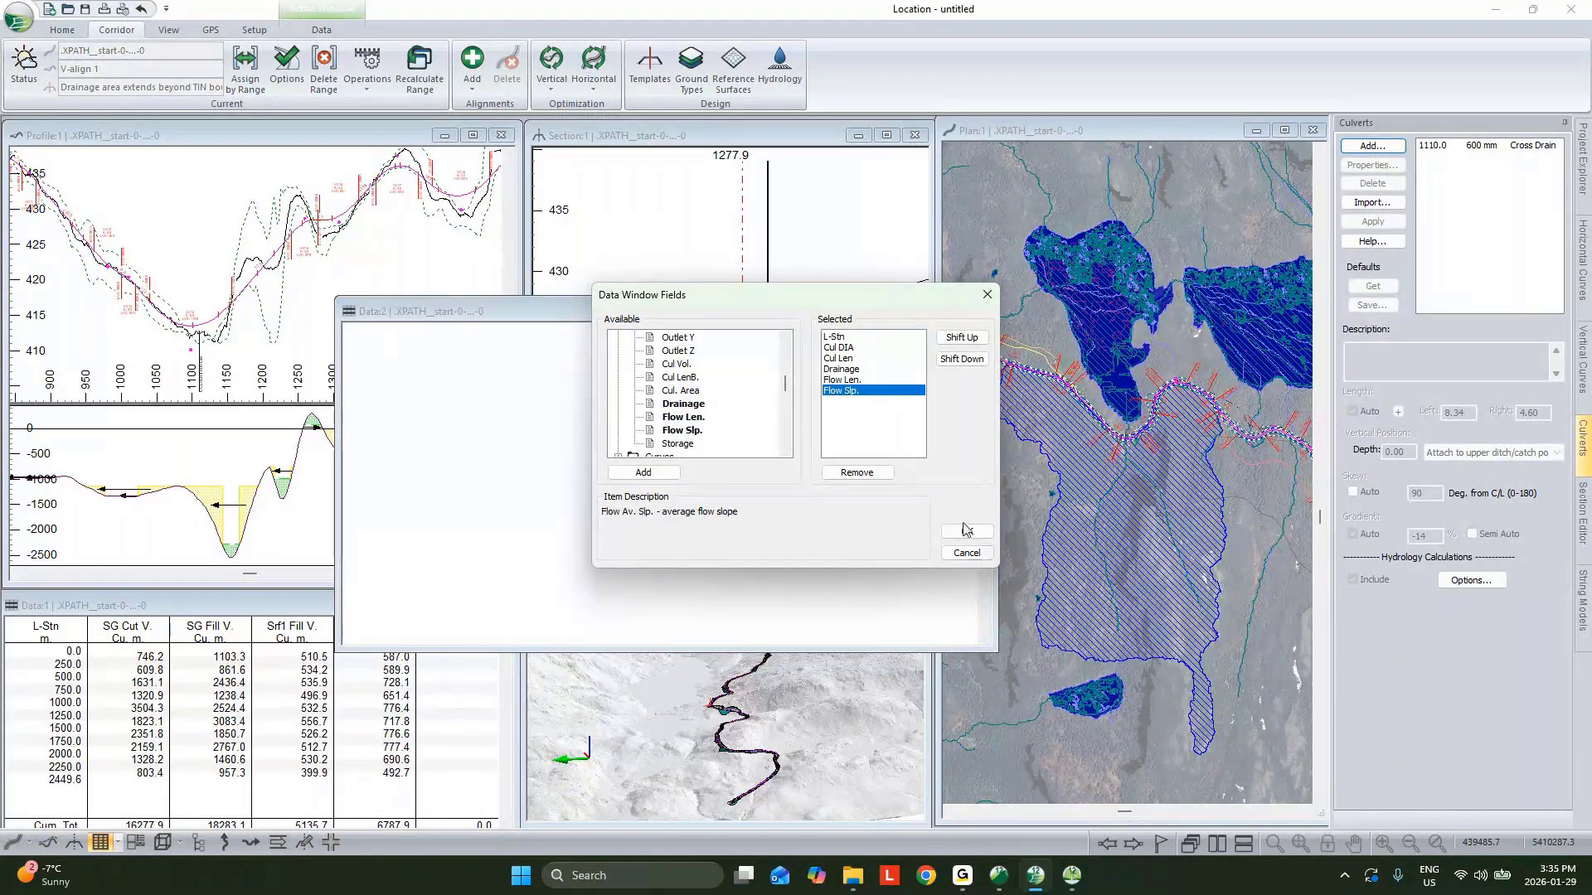
left_click(965, 529)
left_click(769, 488)
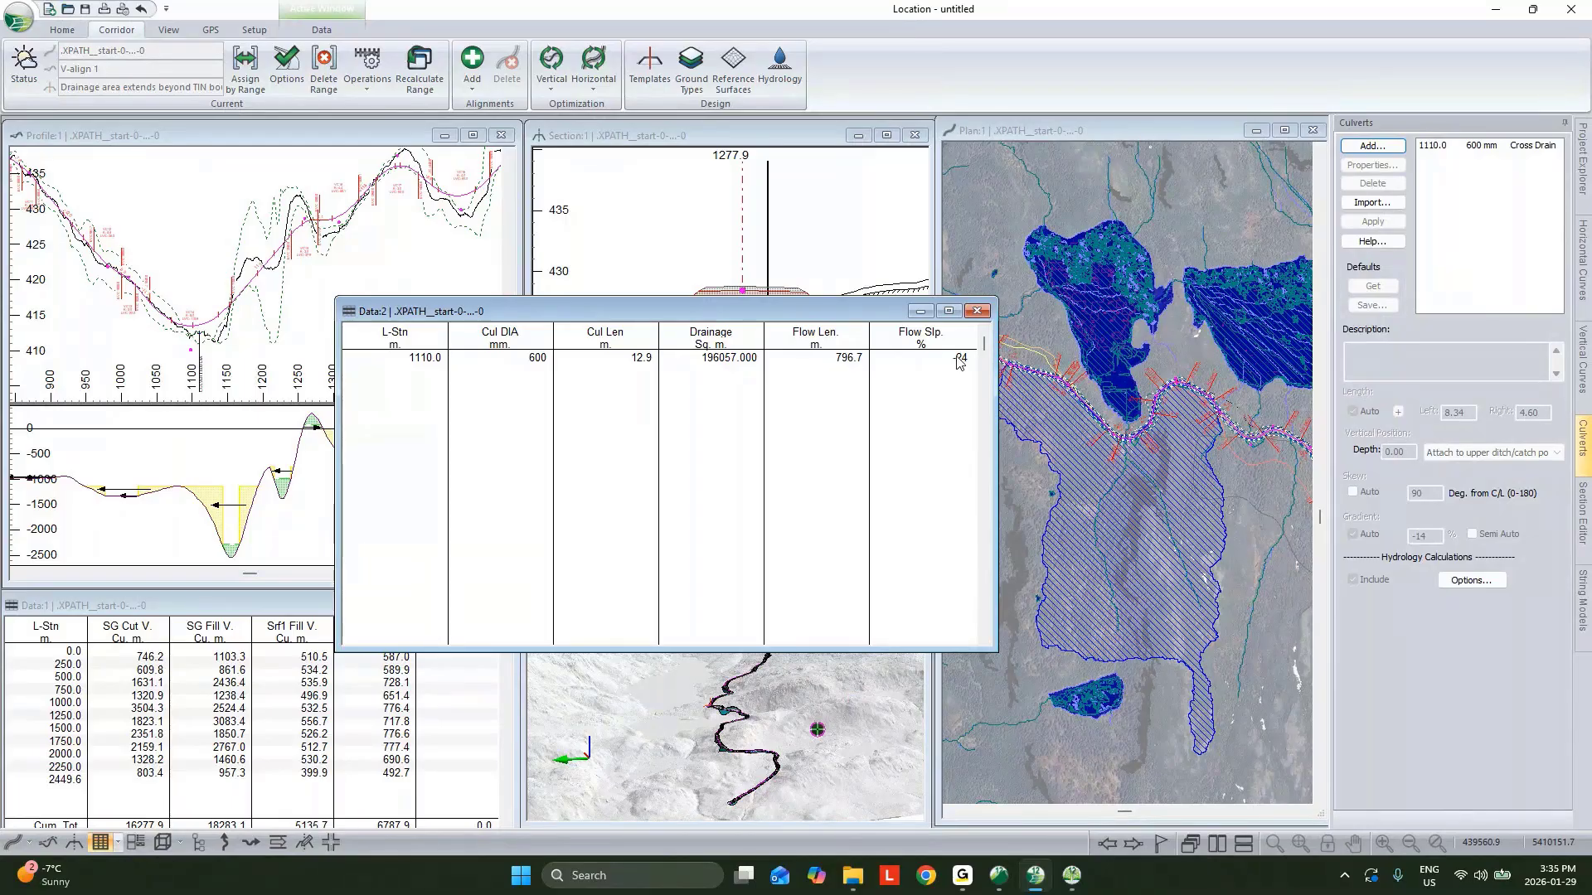
Minimize the culvert data window and add a cross drain culvert at station 1560.0.
left_click(917, 312)
scroll(1151, 429, "up", 2)
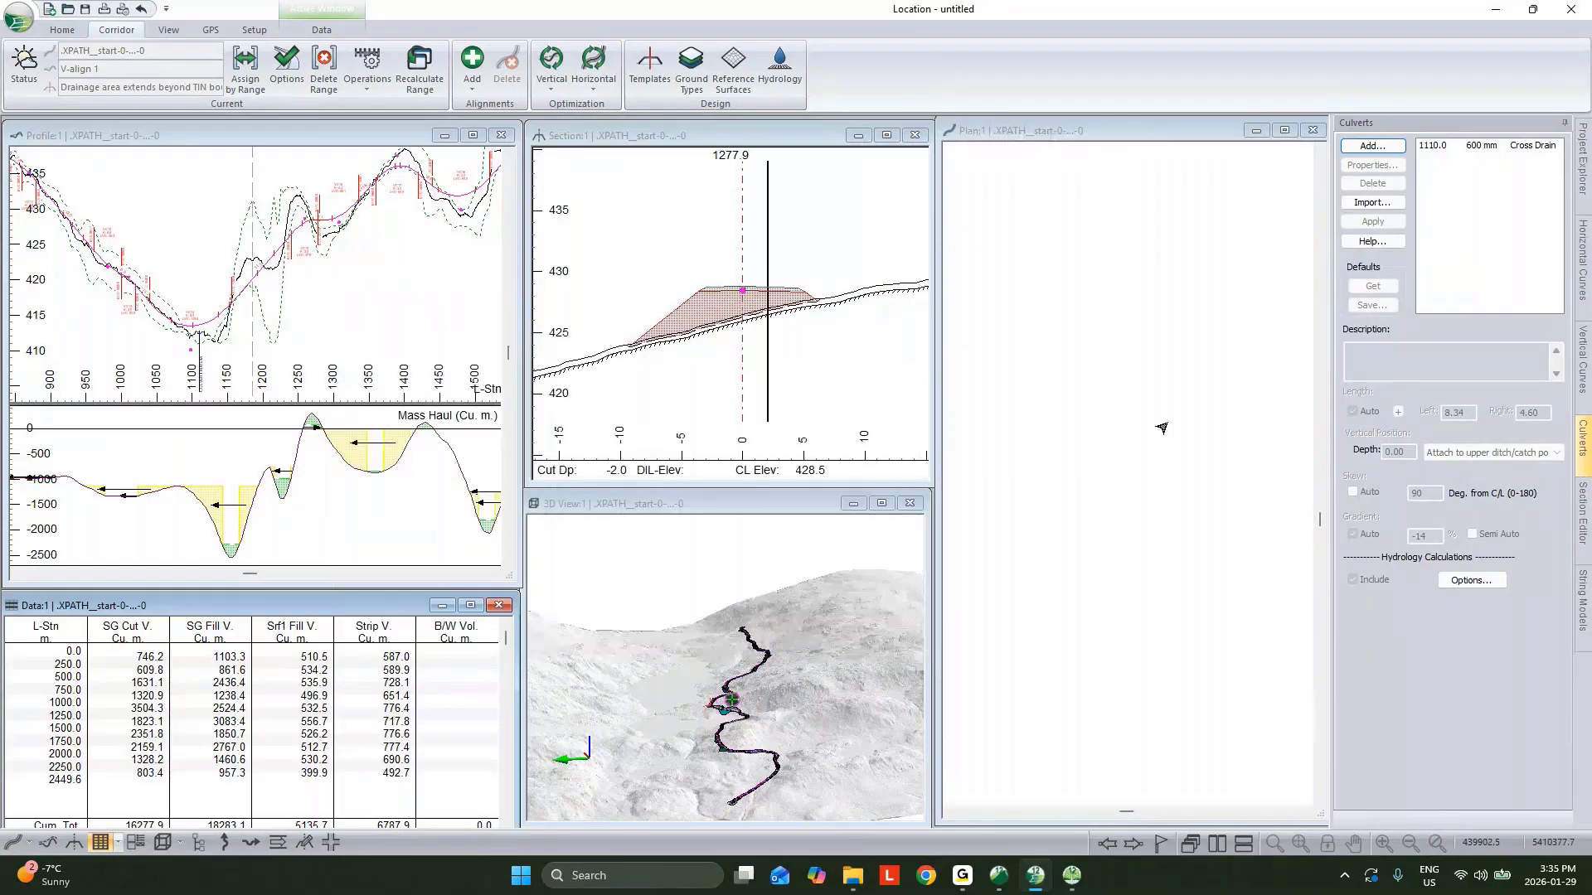
scroll(1159, 428, "up", 1)
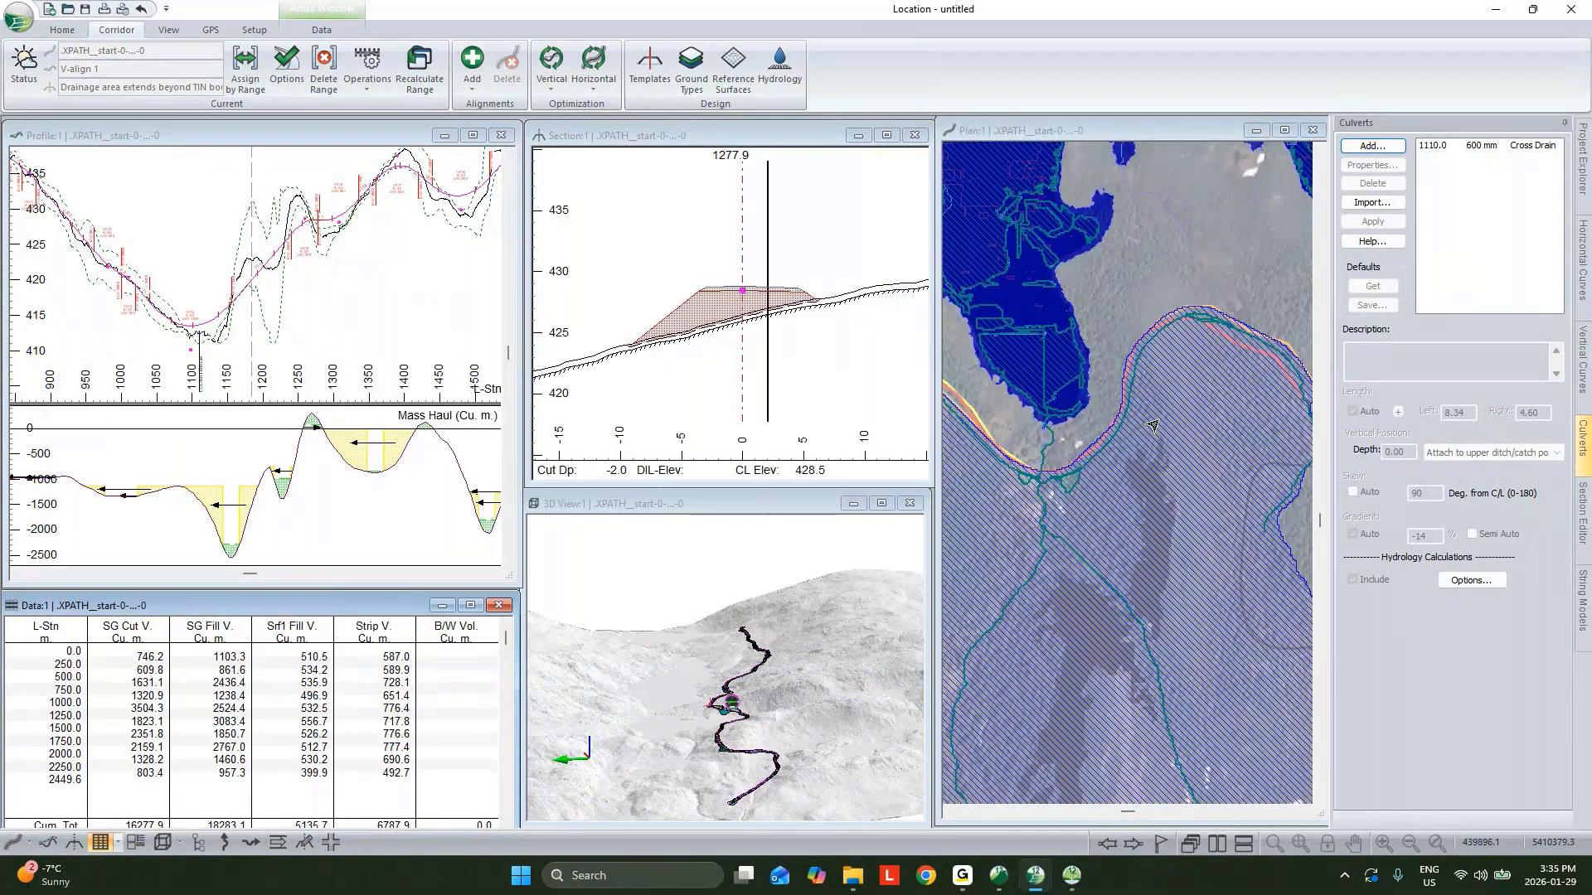
scroll(1132, 483, "down", 1)
middle_click_drag(1304, 508, 1096, 452)
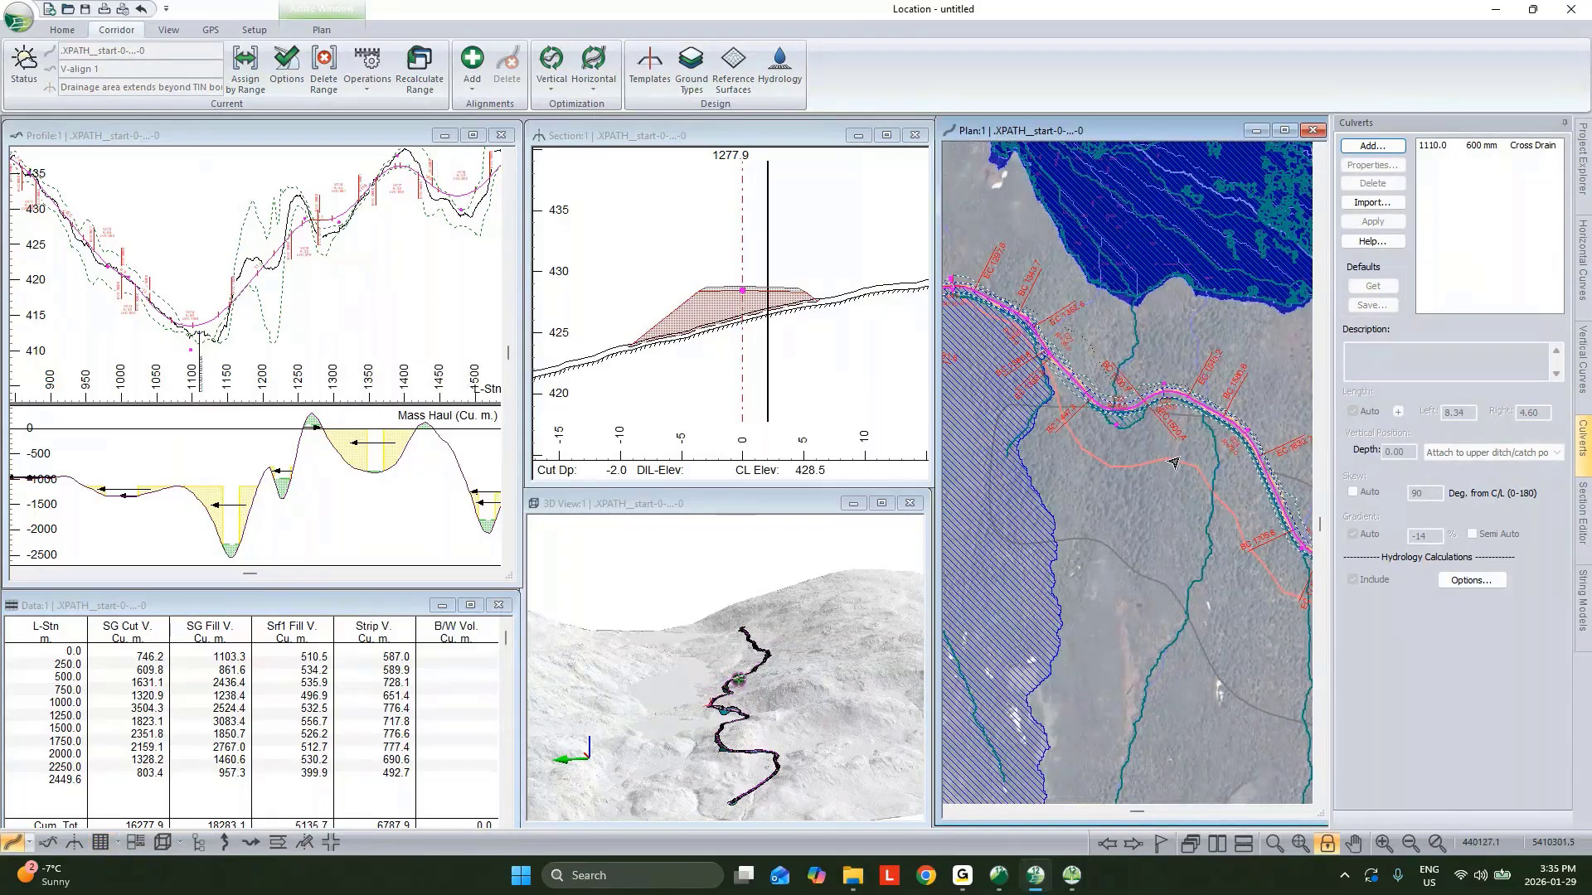
scroll(1120, 370, "up", 2)
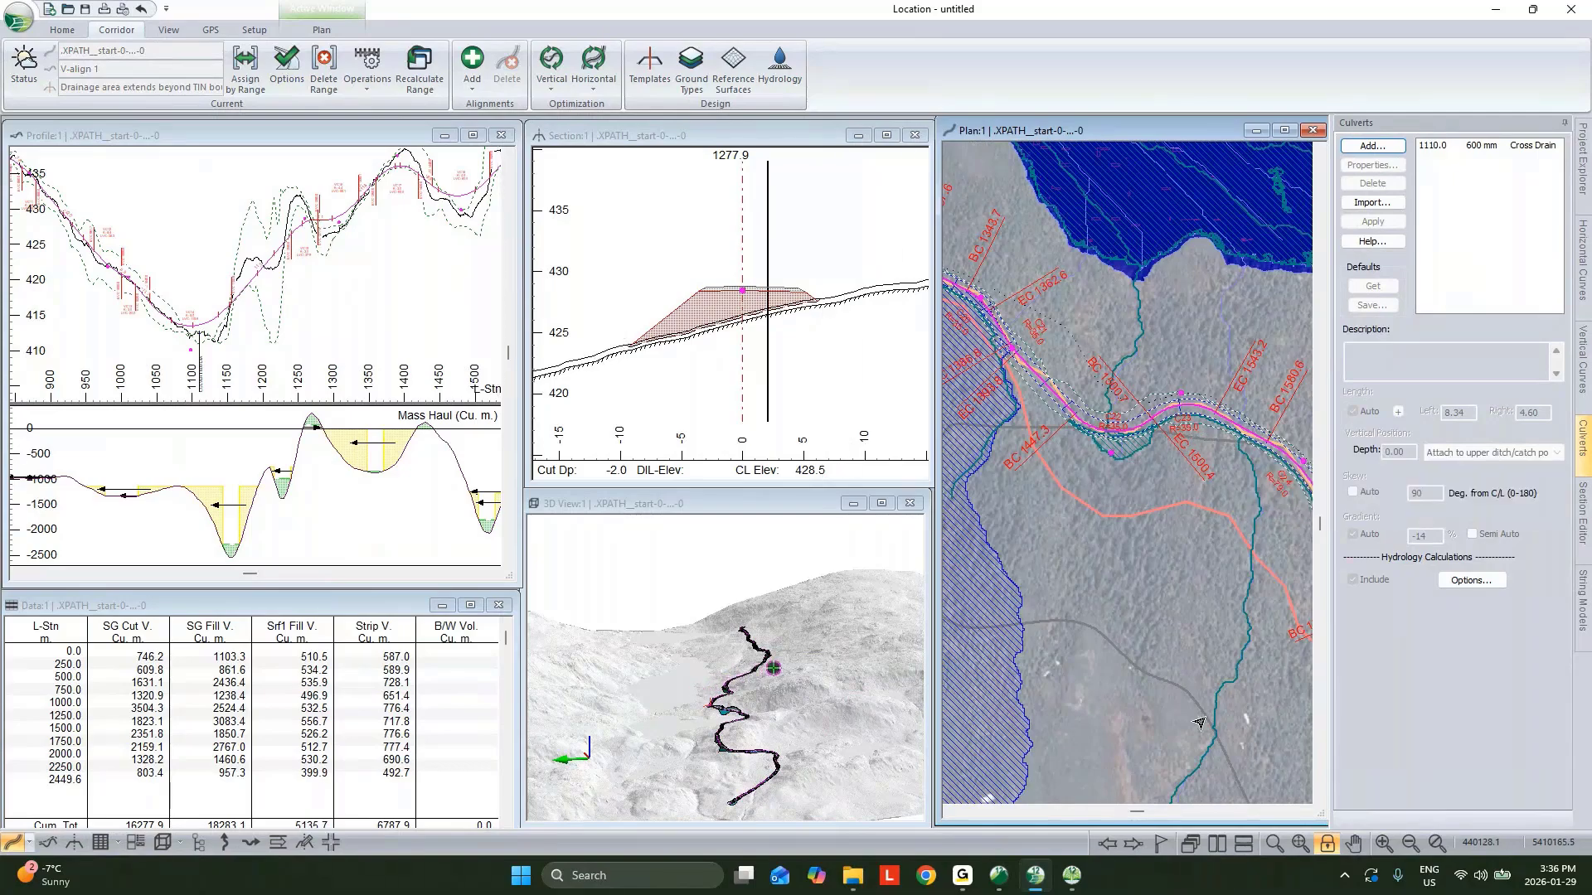
scroll(1235, 448, "up", 3)
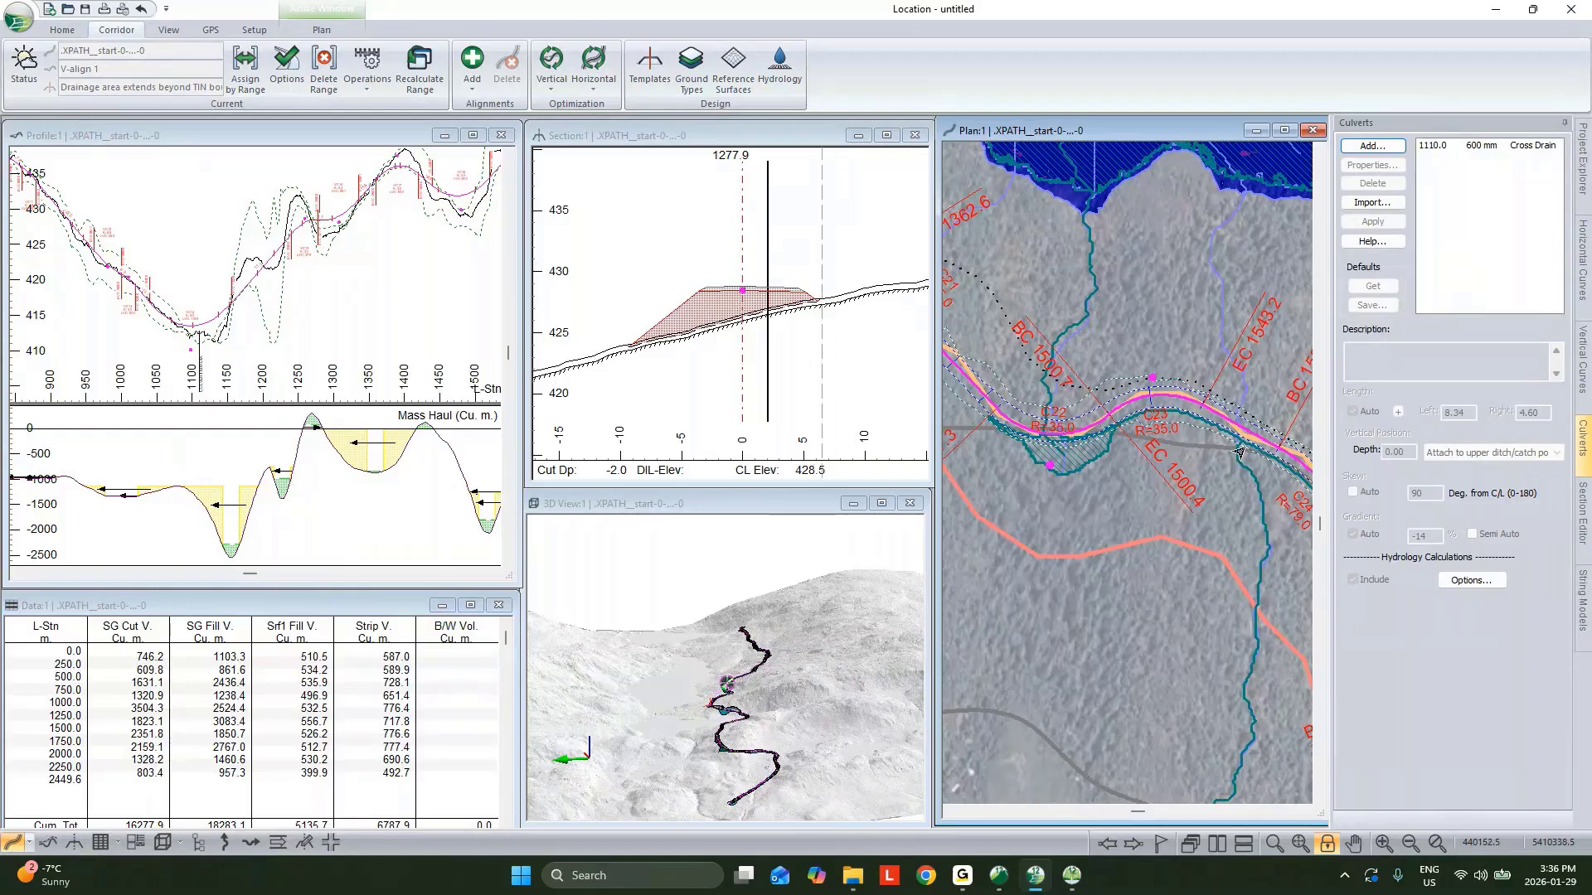
mouse_move(1054, 454)
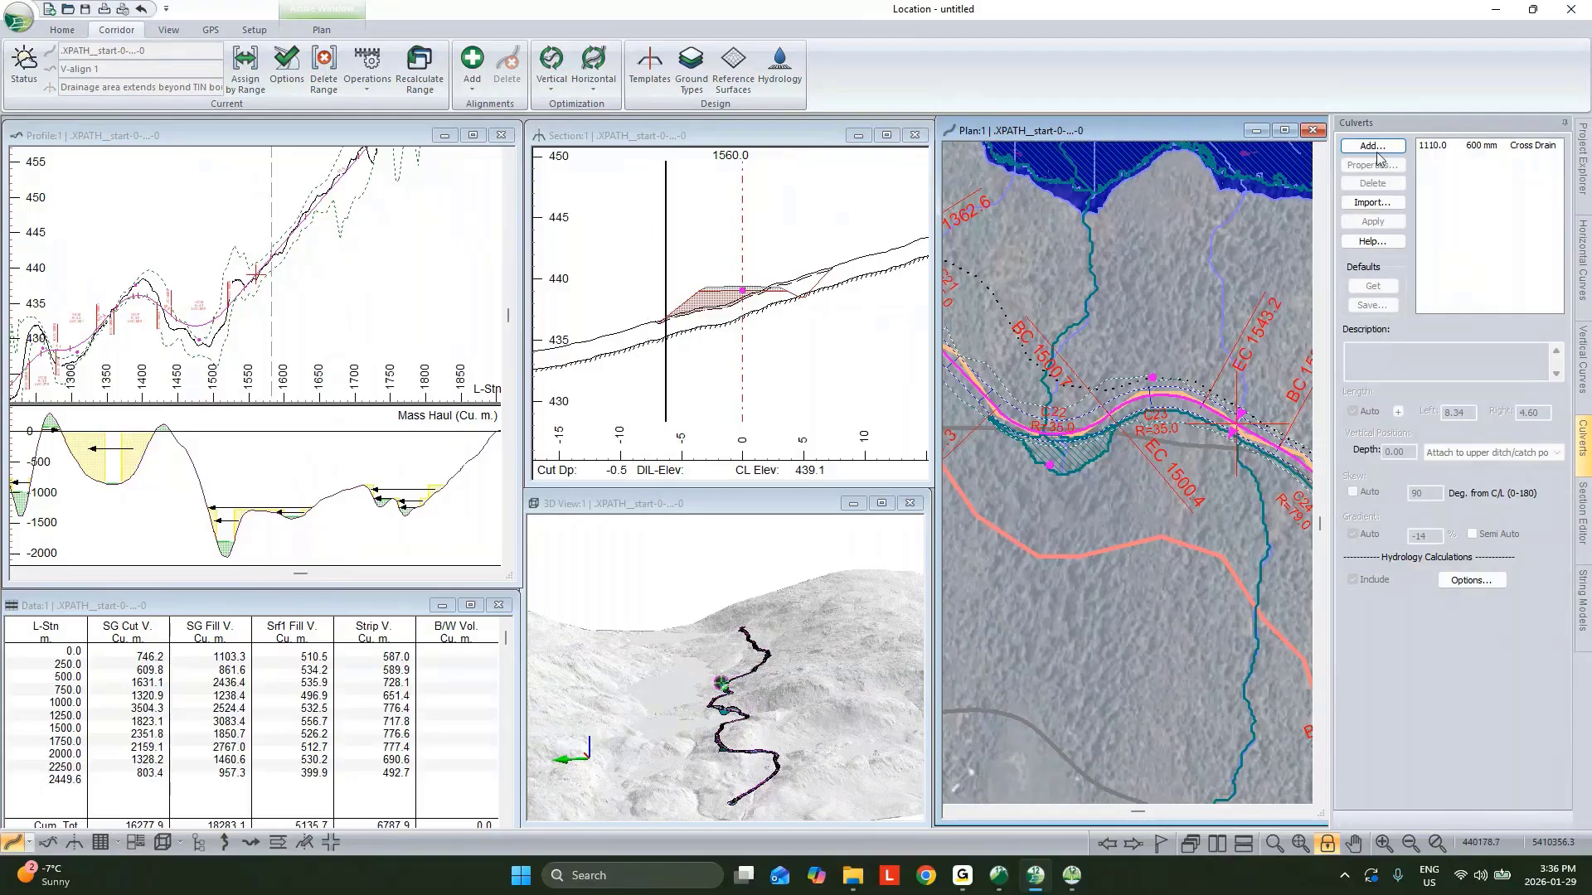
left_click(1372, 146)
left_click(912, 452)
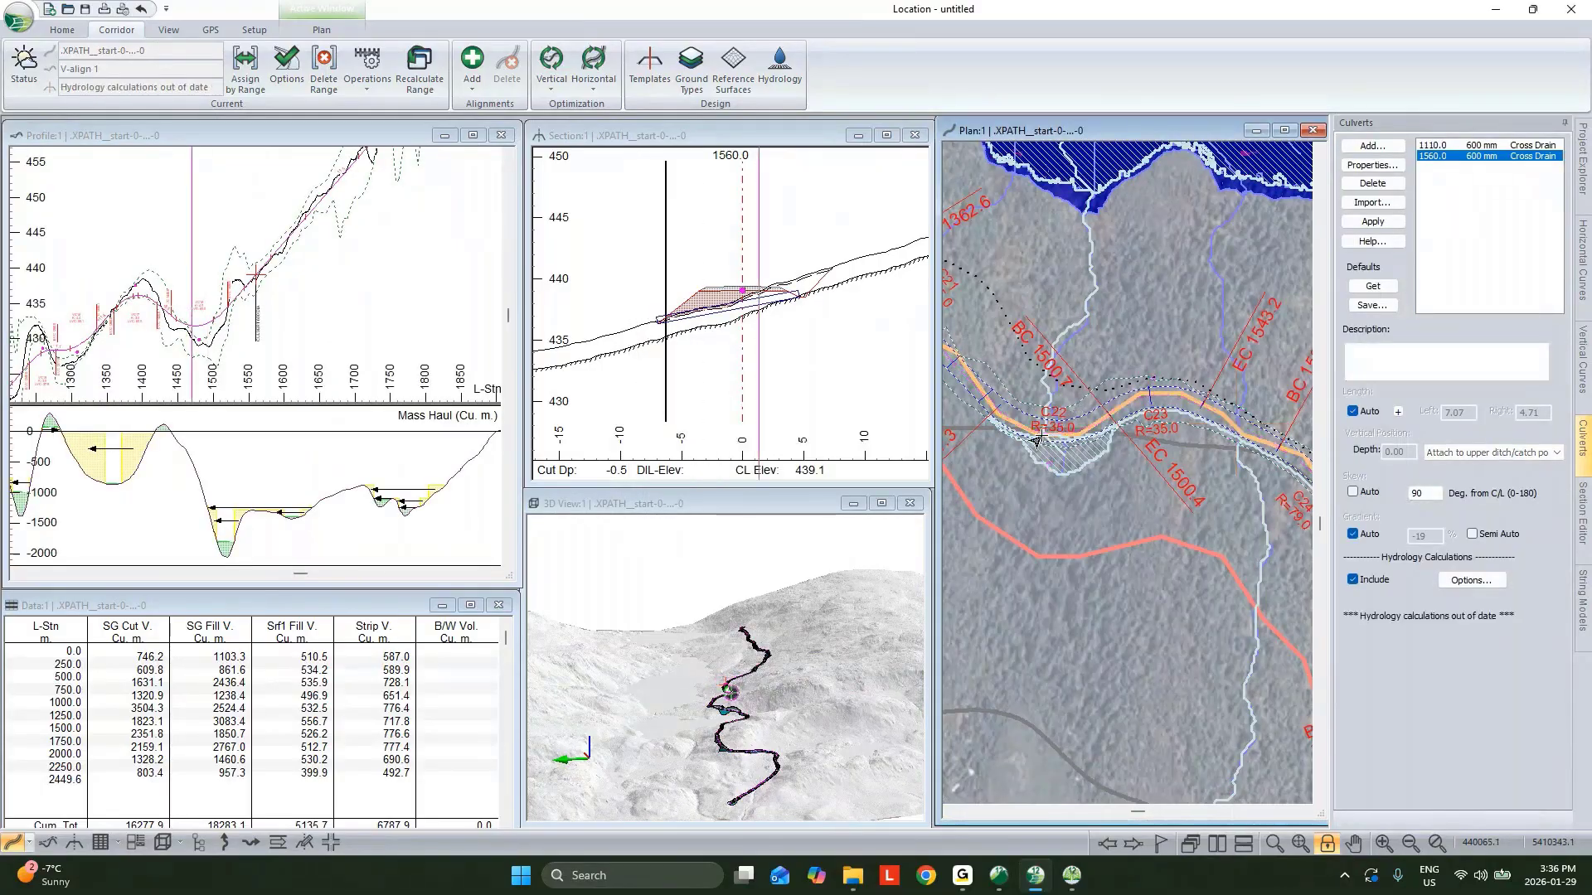
Add another cross drain culvert at station 1470.0.
scroll(728, 637, "up", 5)
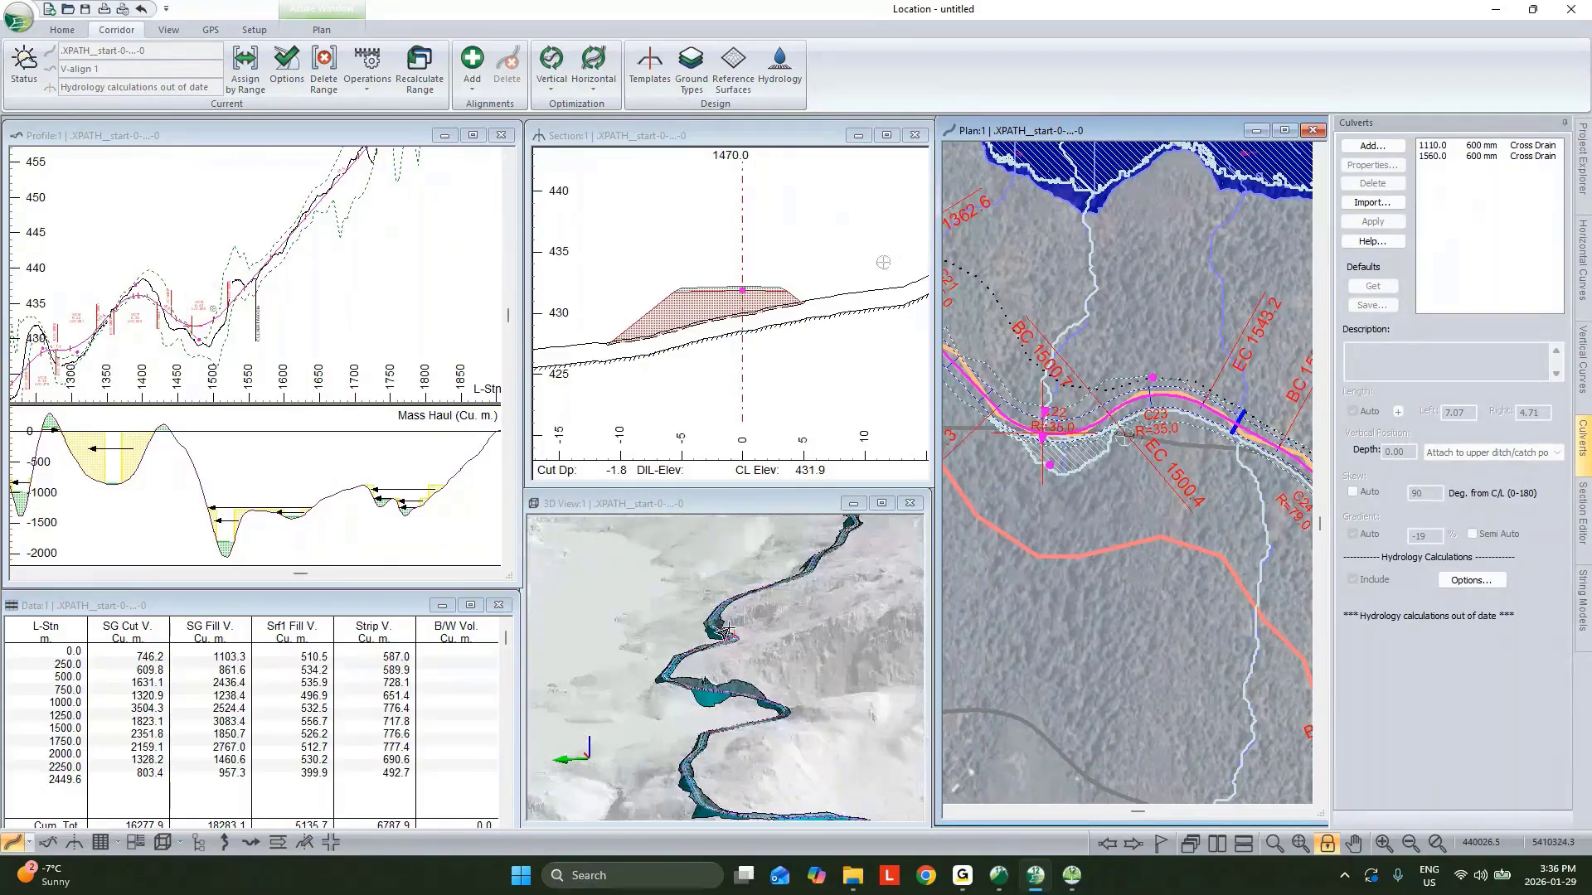
scroll(727, 634, "up", 3)
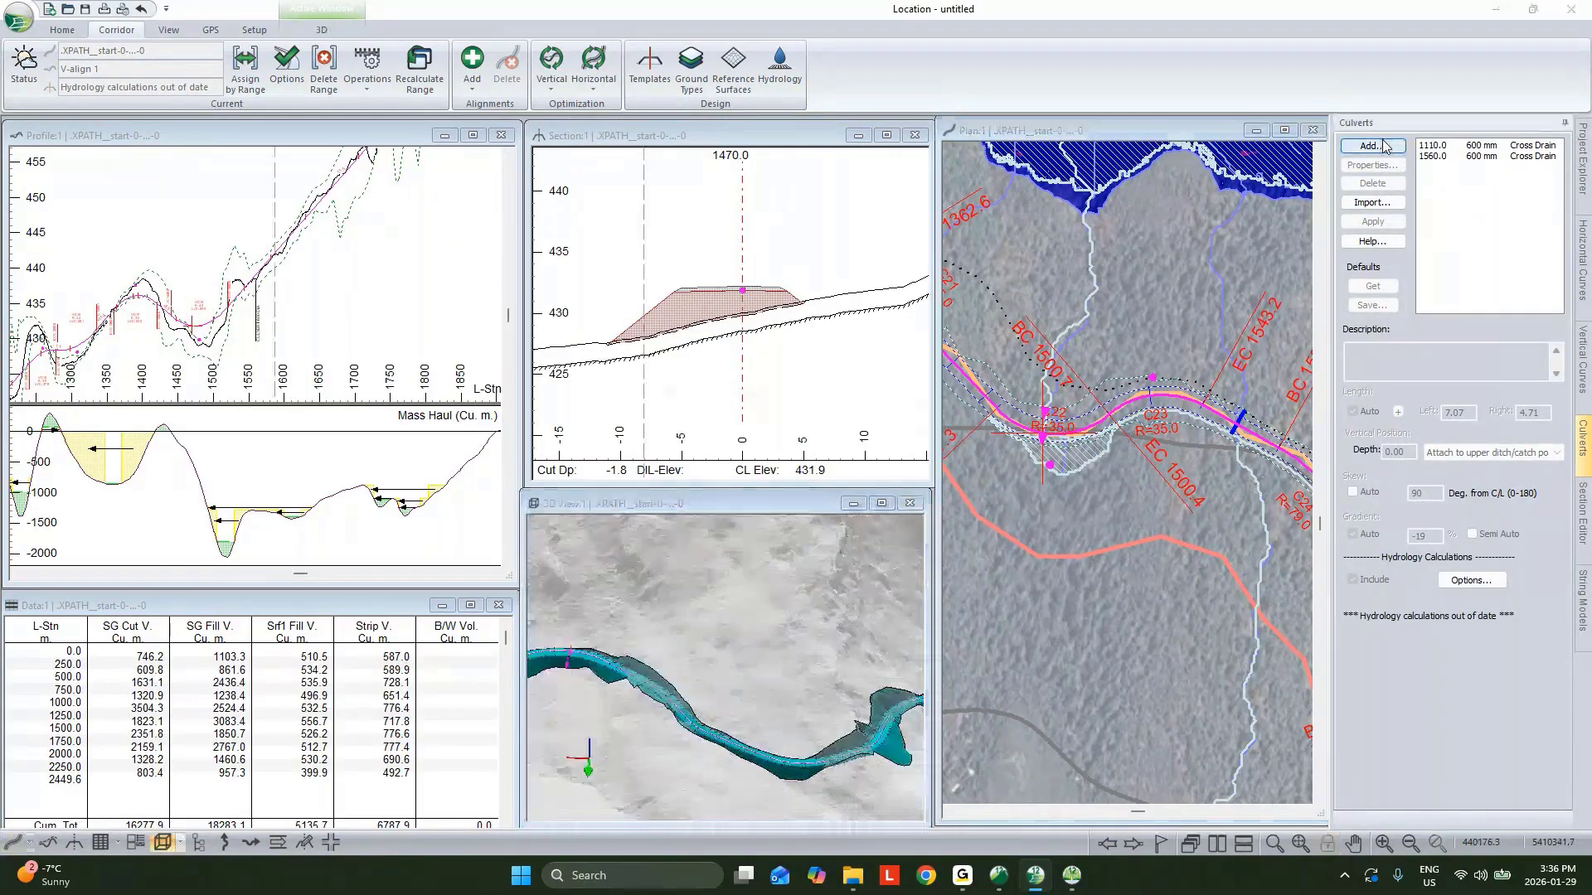
left_click(1372, 146)
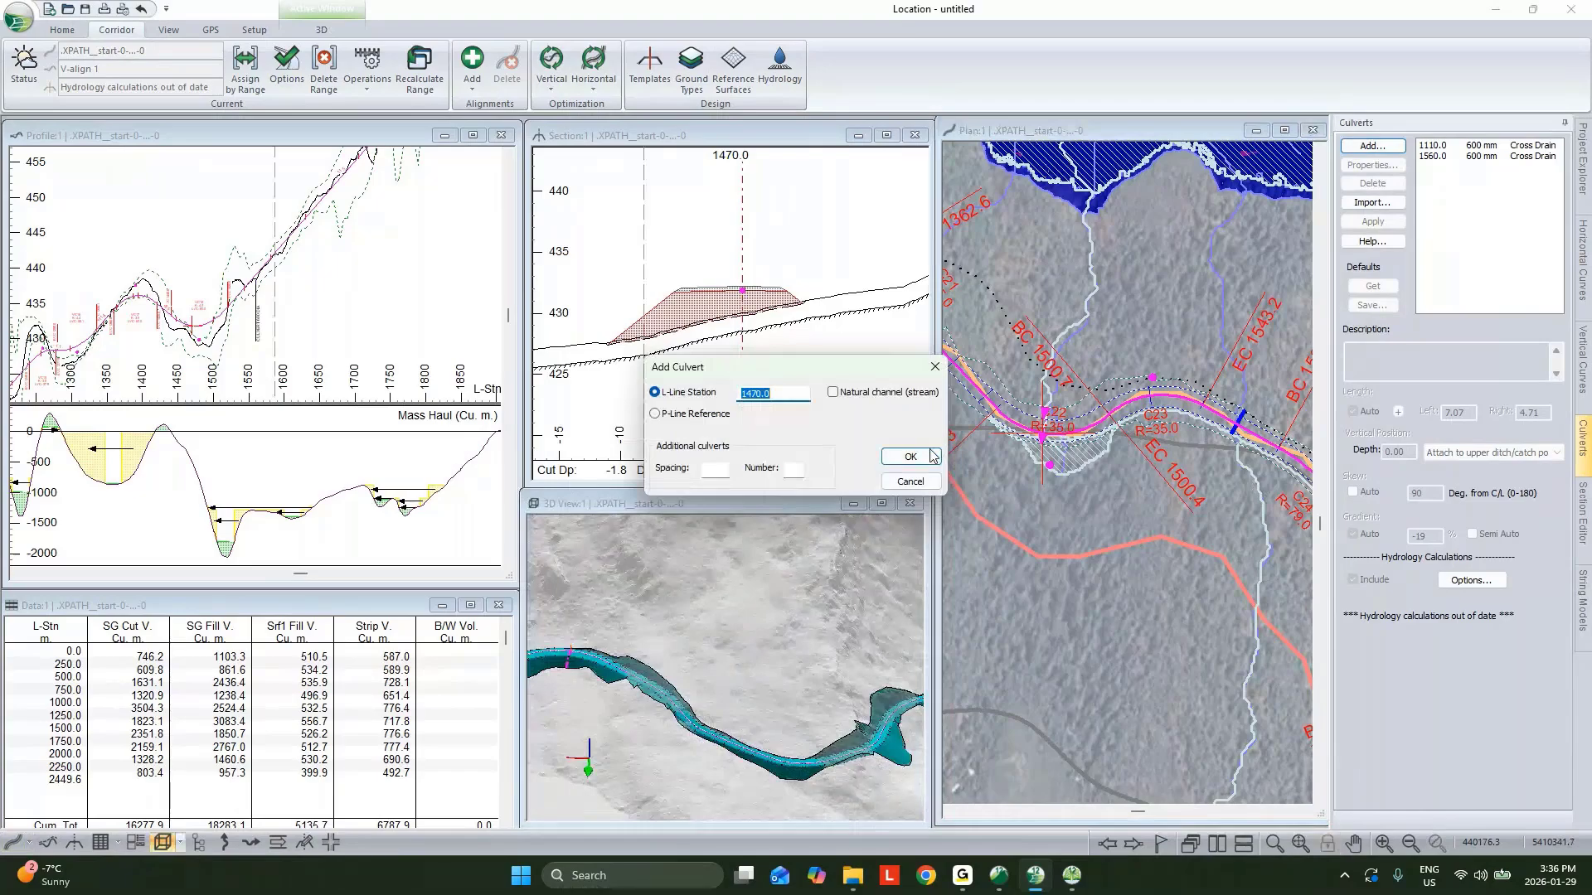
left_click(910, 457)
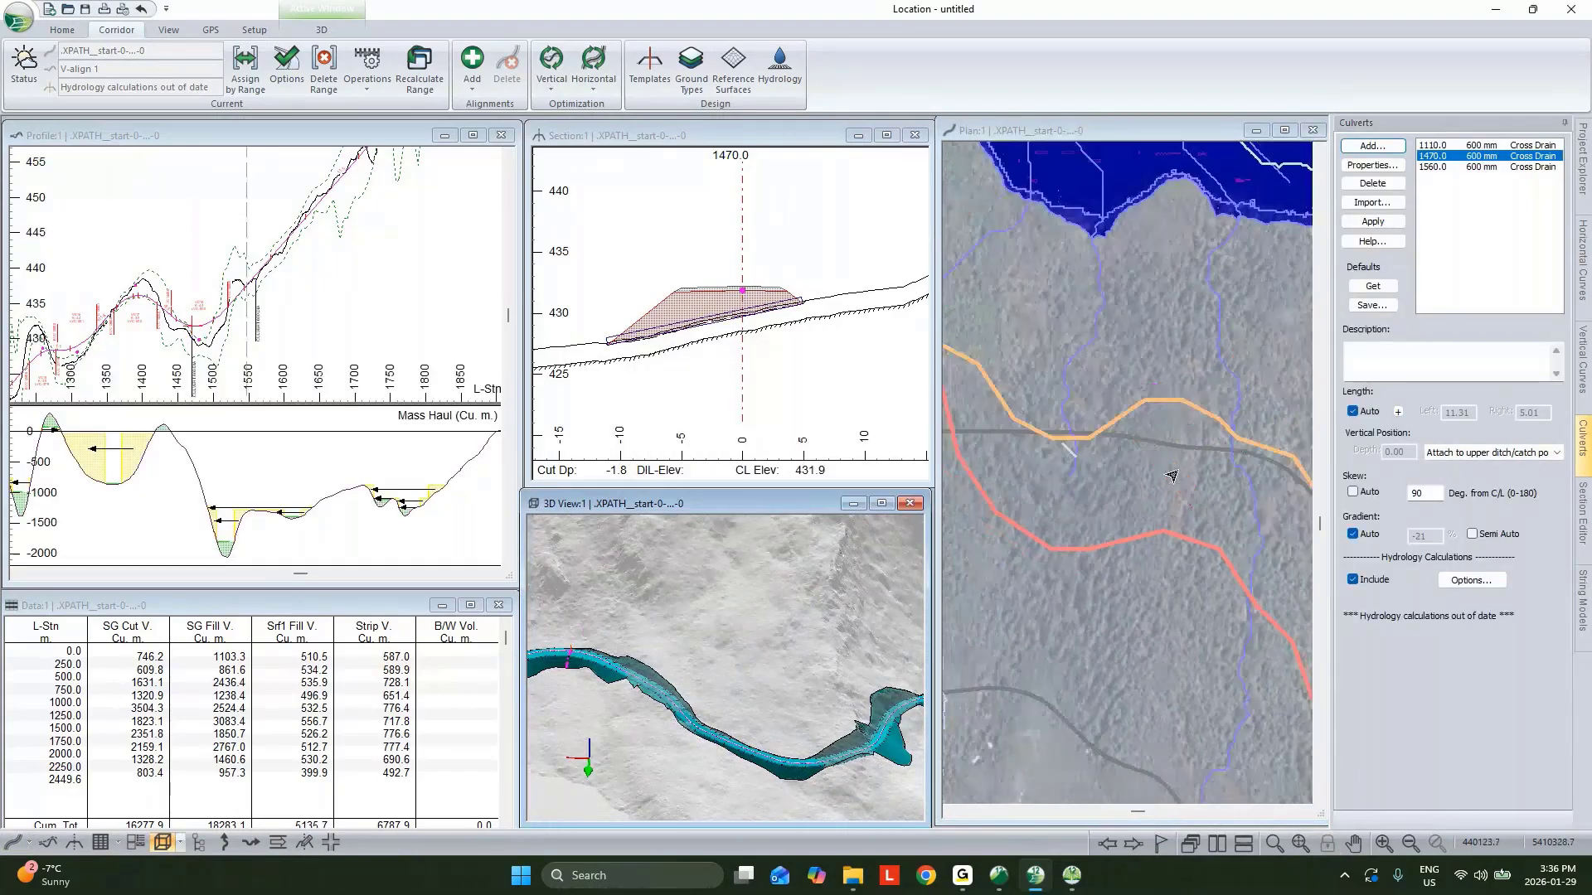
Open the multi-plot sheet window and maximize it.
scroll(1171, 476, "down", 3)
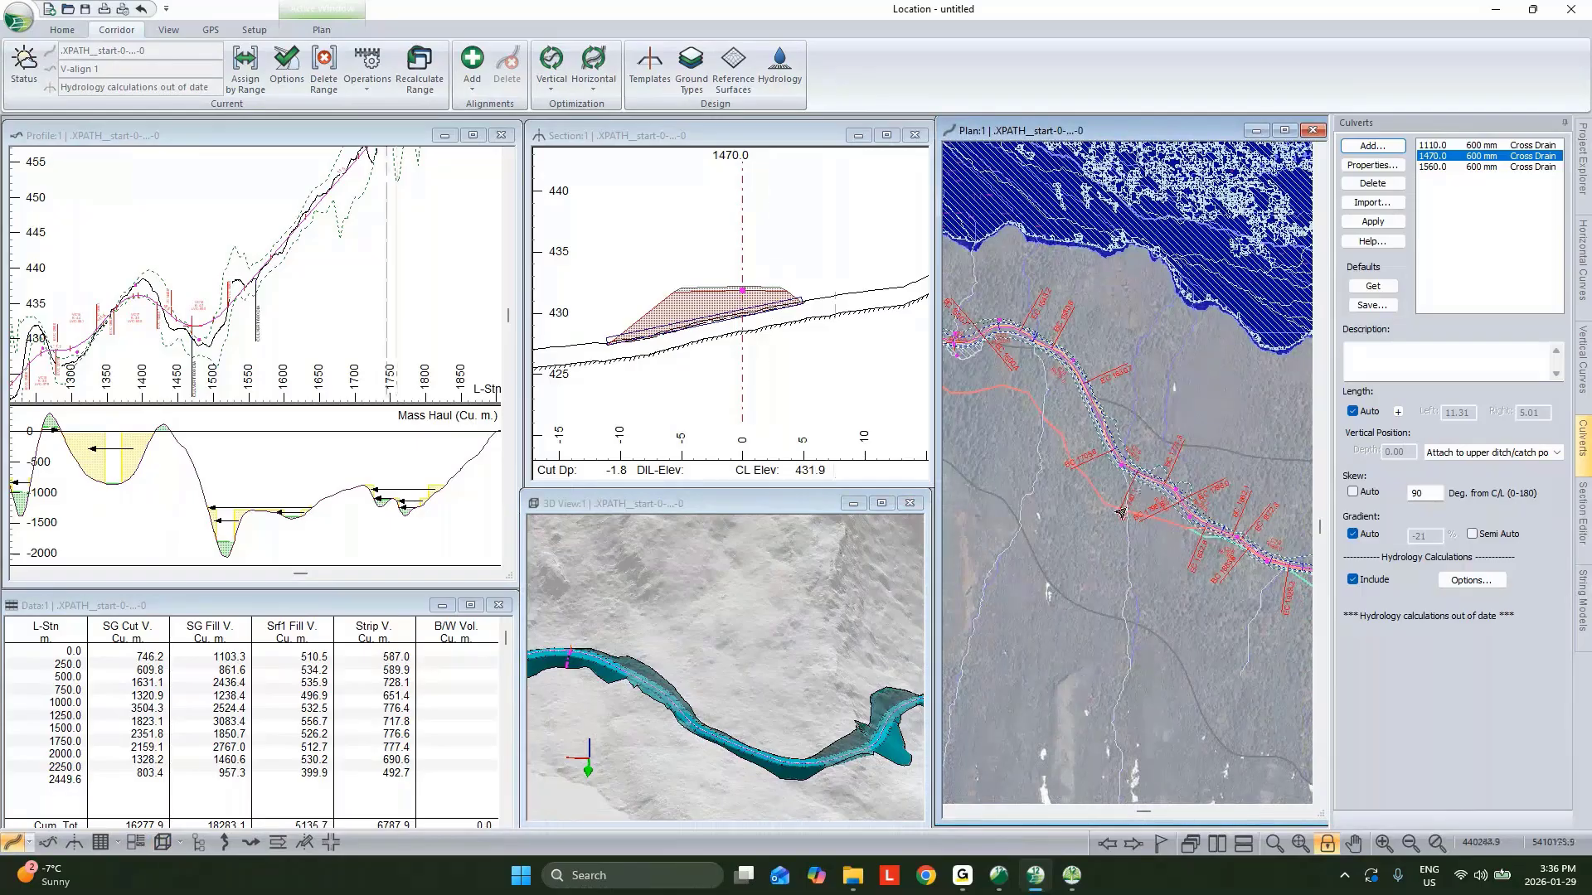
middle_click_drag(1148, 485, 1057, 418)
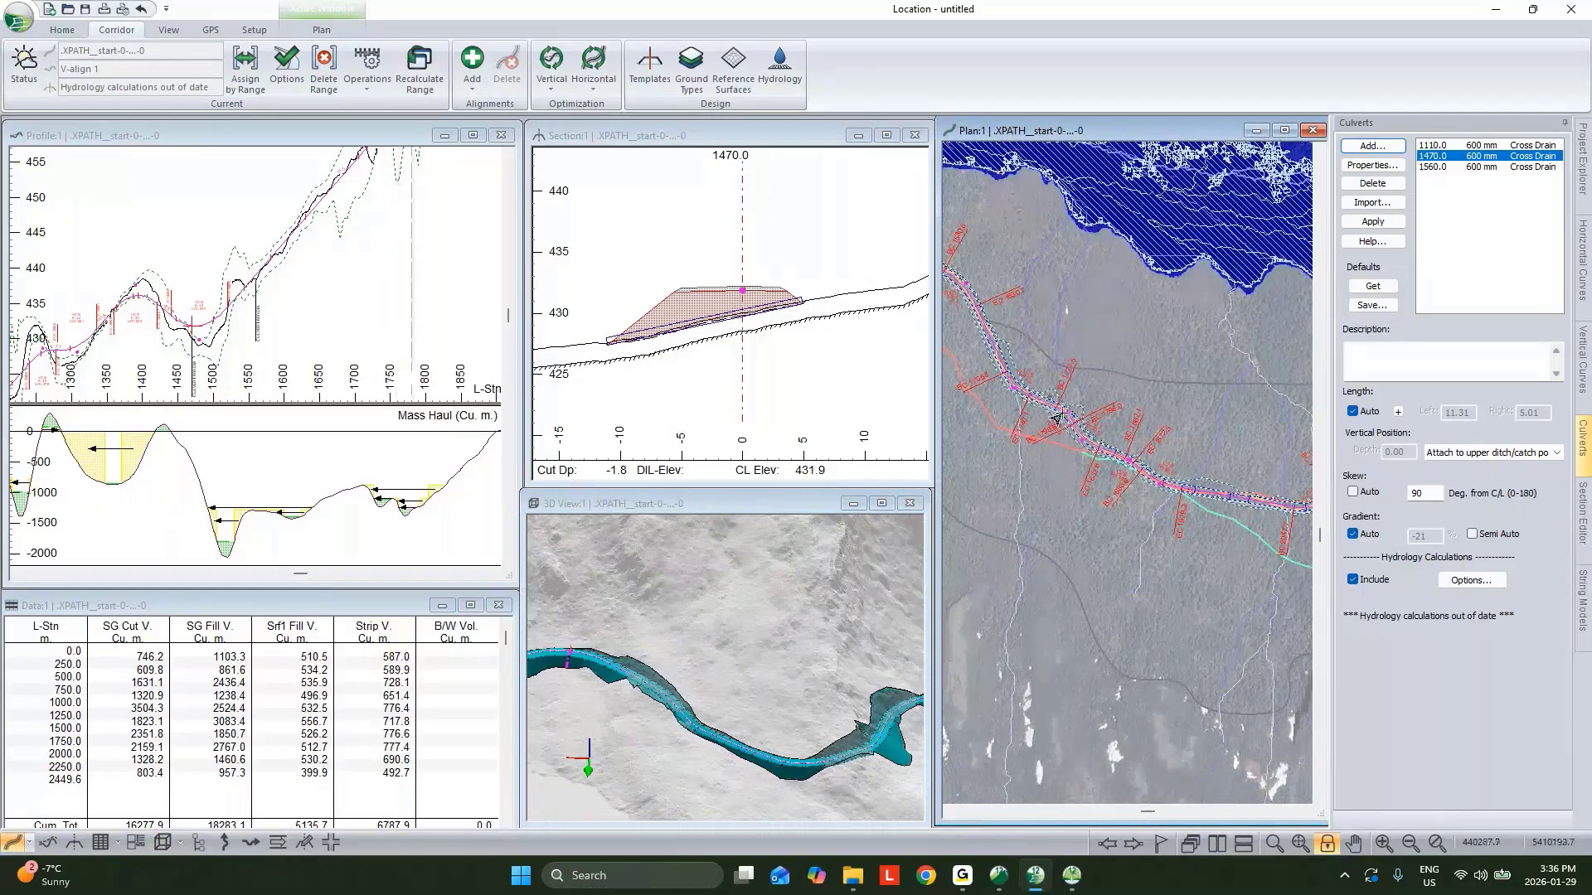
middle_click_drag(1256, 489, 1057, 418)
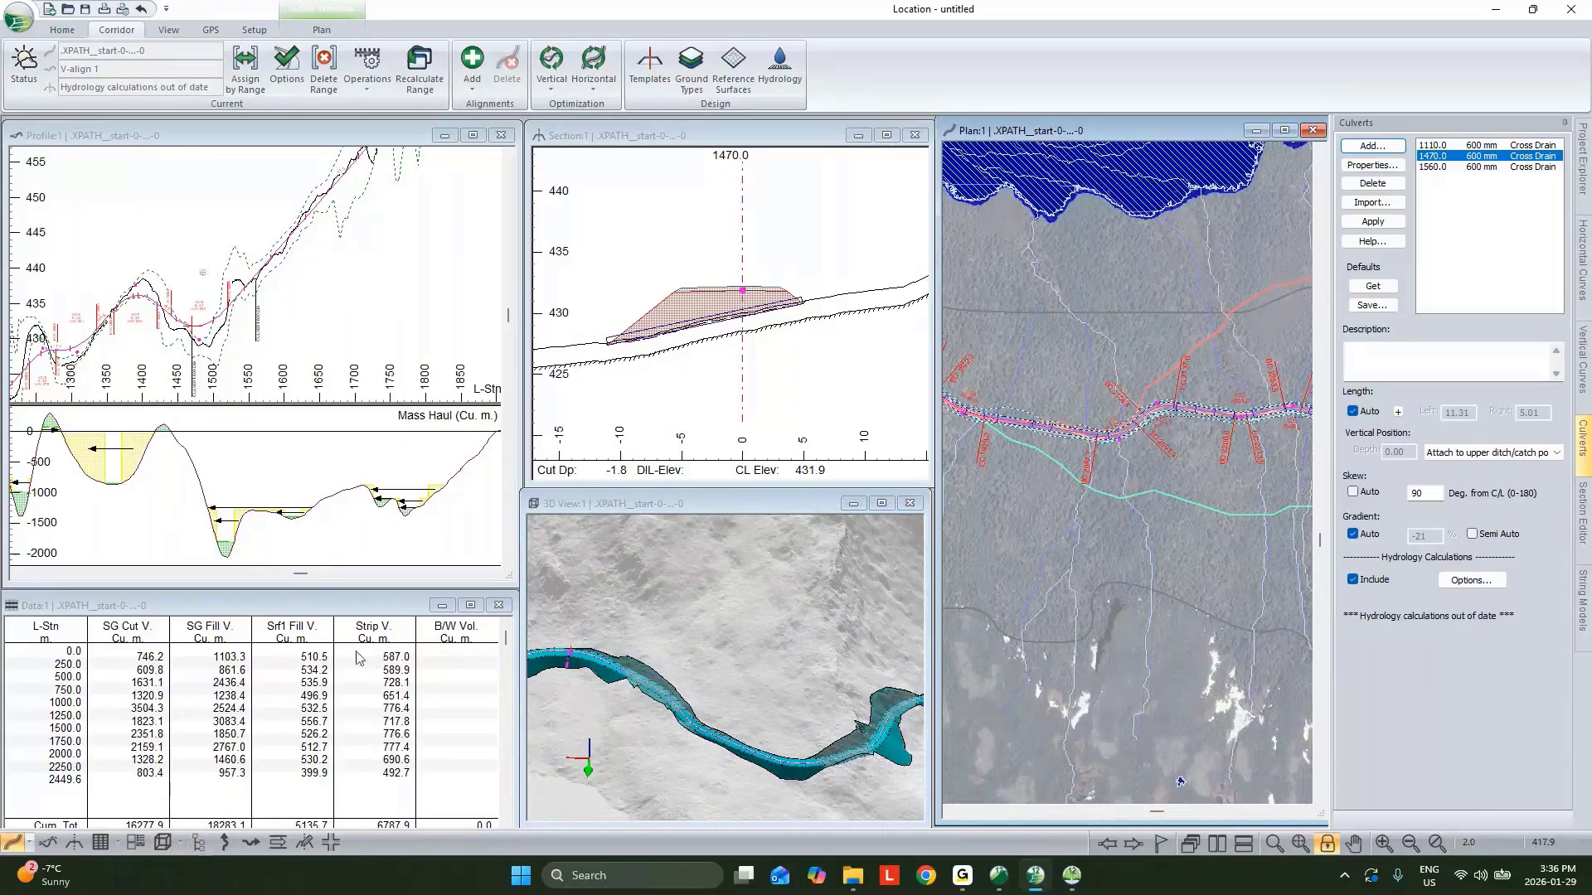
left_click(135, 842)
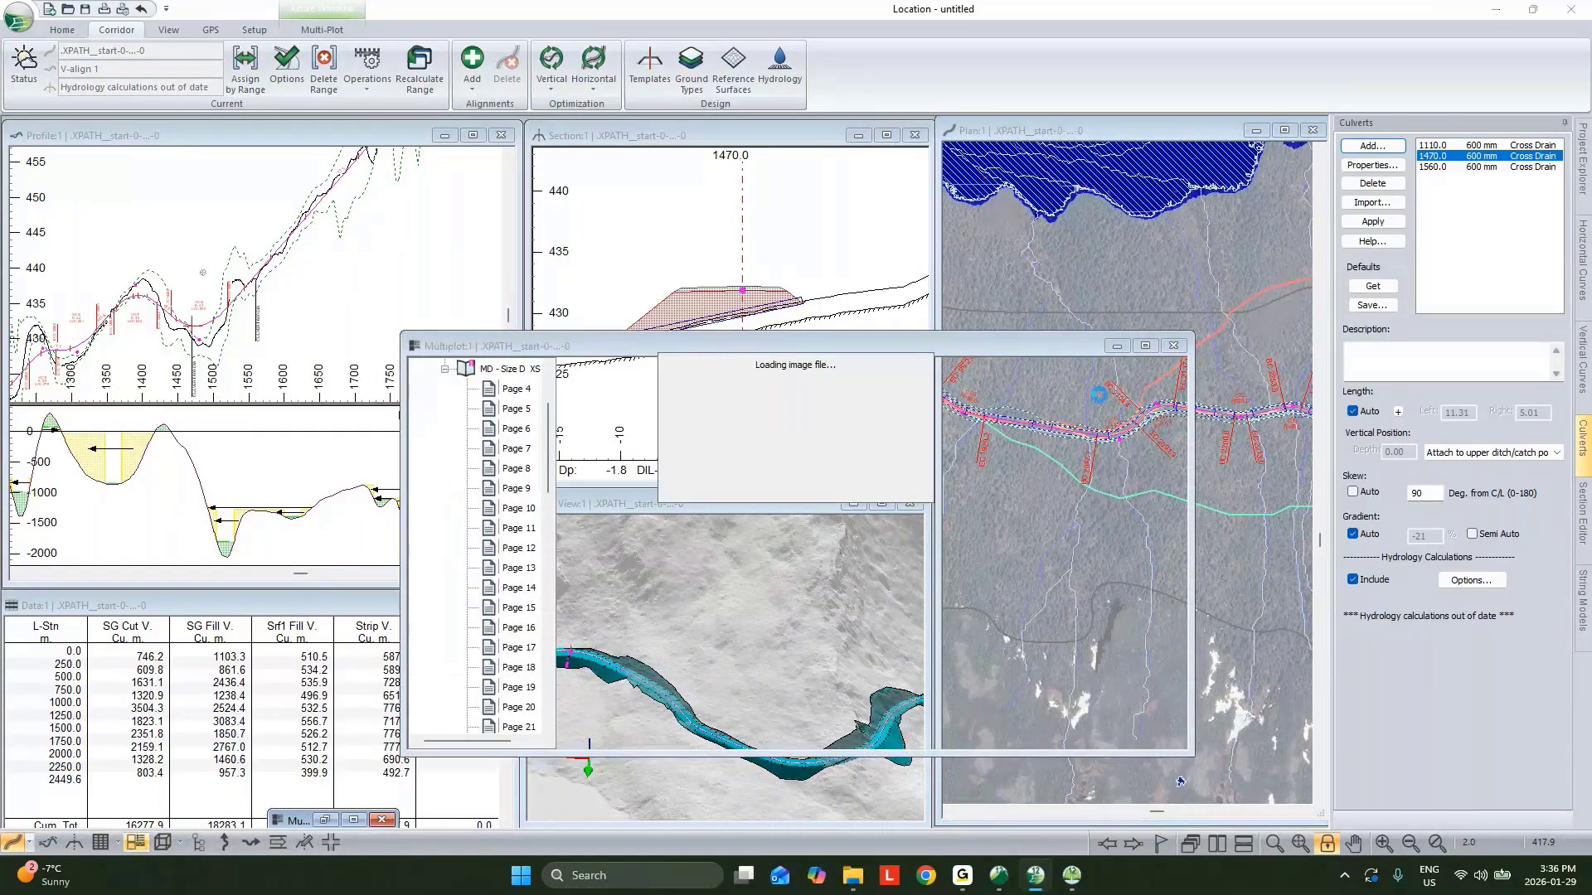
left_click(1146, 346)
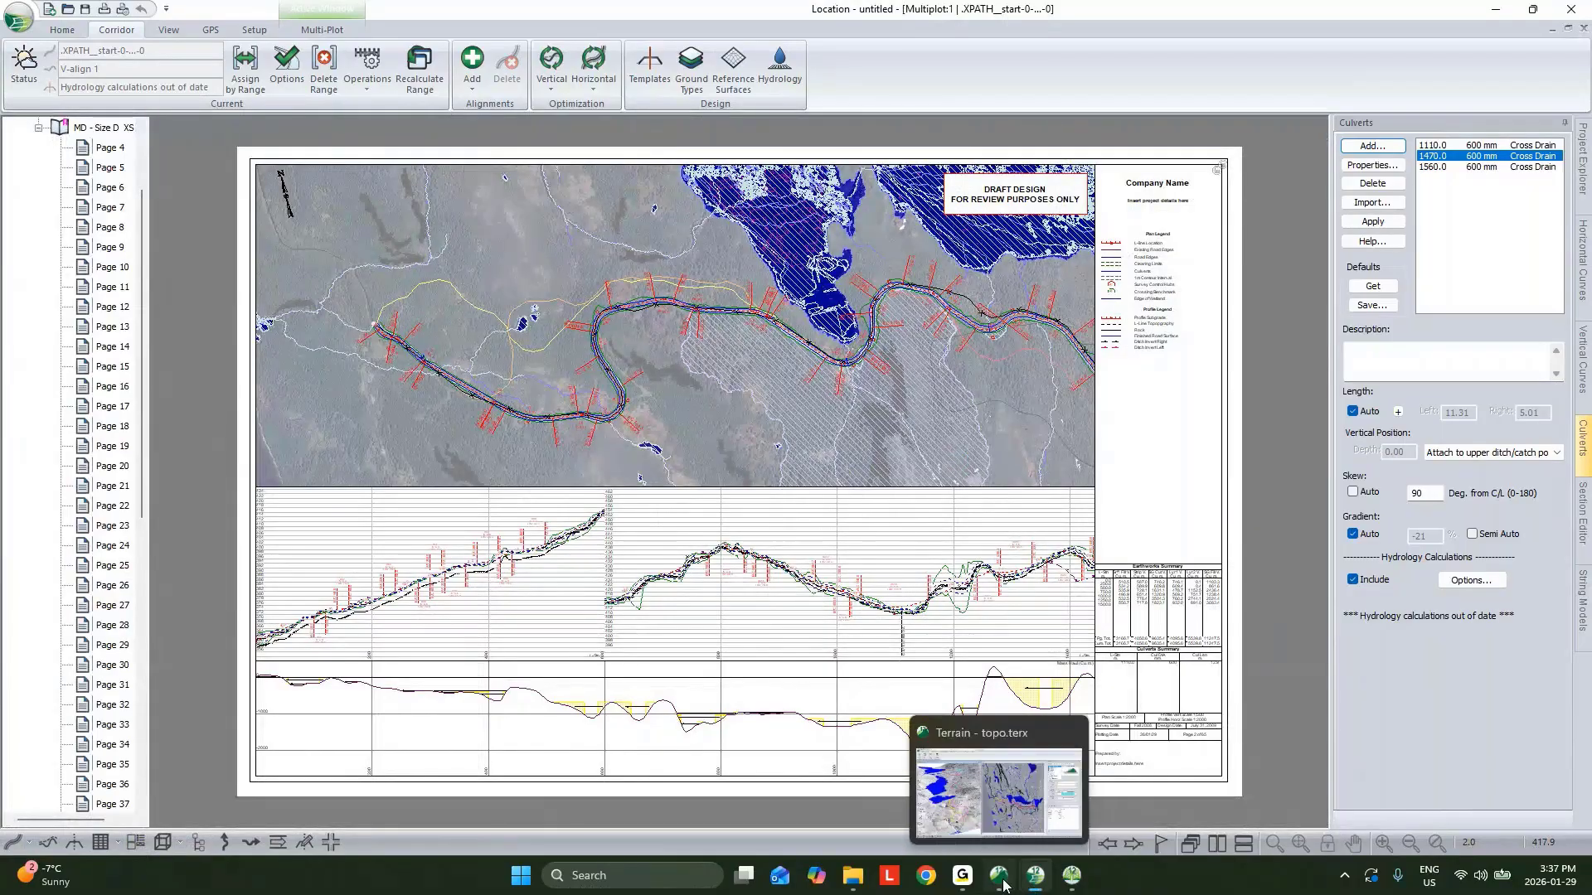
Switch to Terrain, delete the Path Explorer paths from the terrain model, and save the file.
left_click(999, 798)
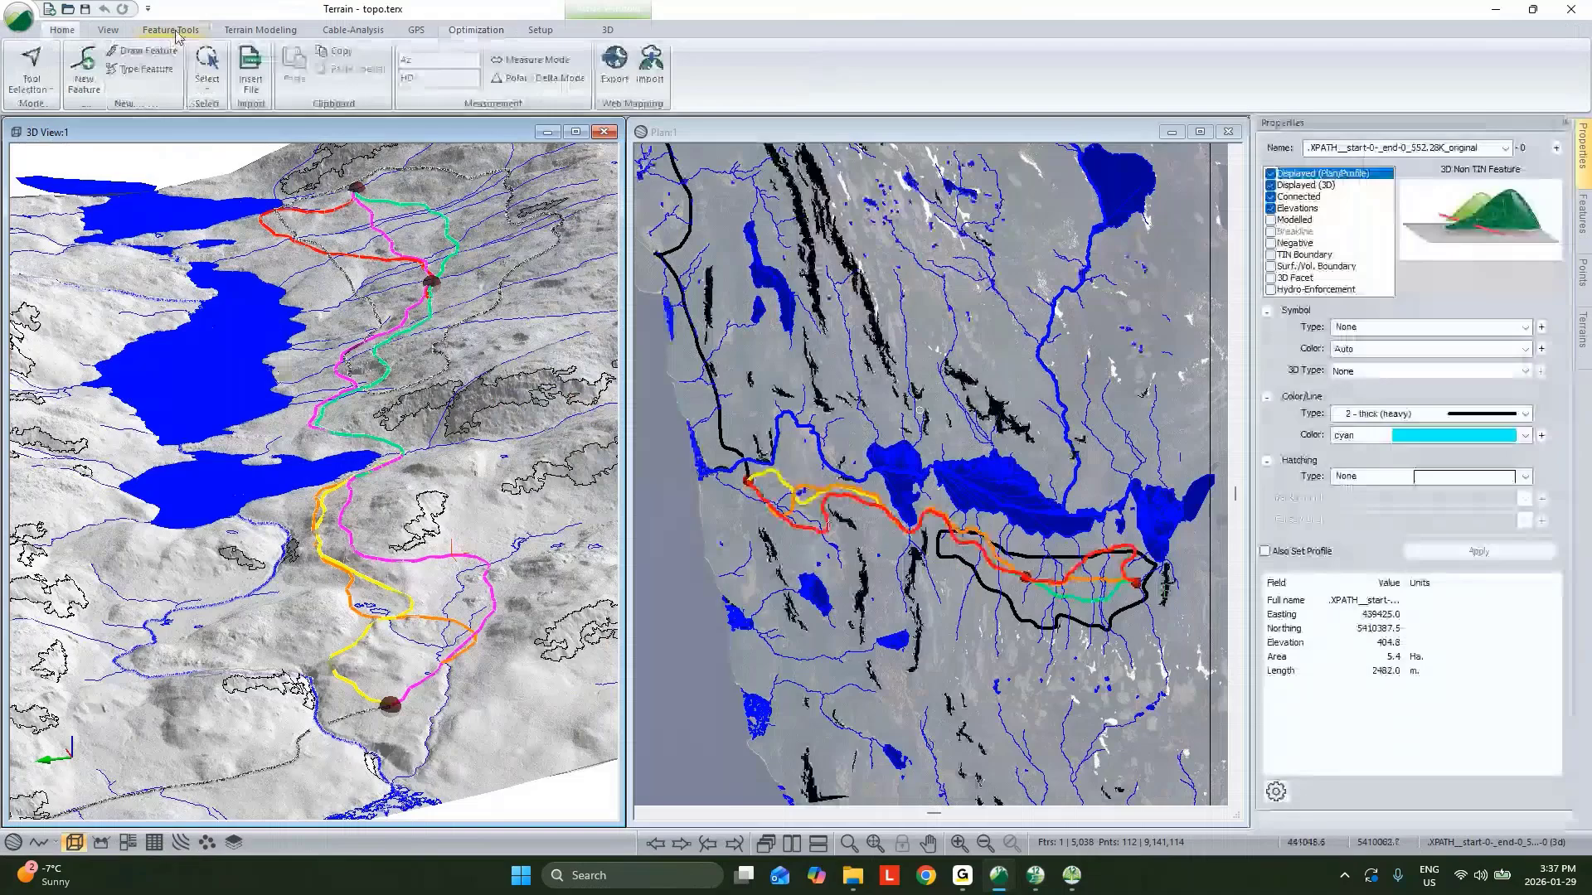
left_click(175, 33)
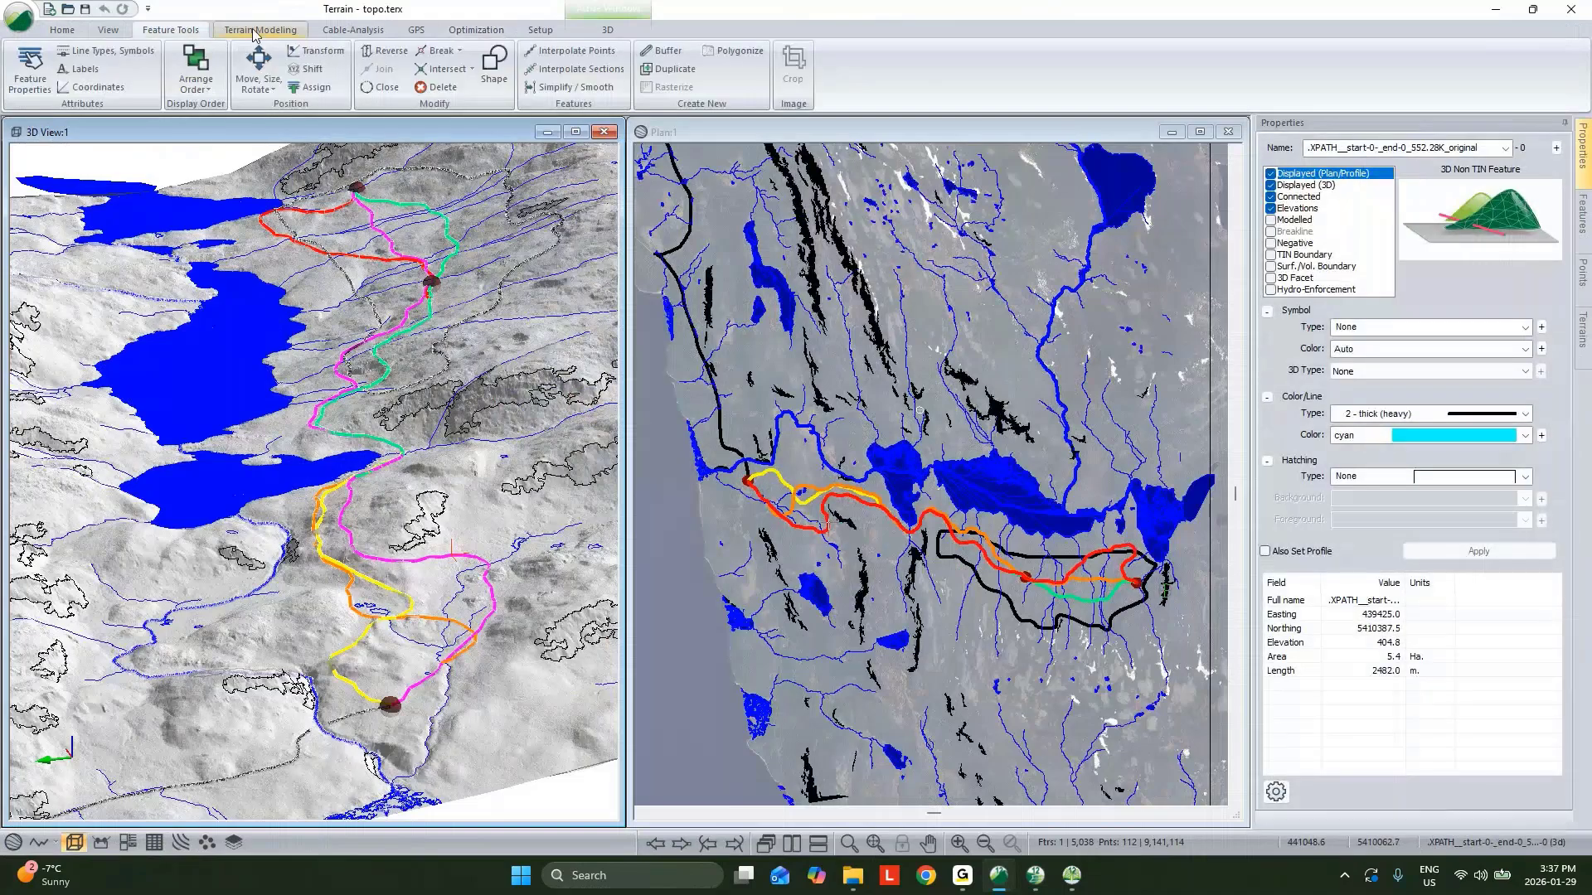
left_click(257, 30)
left_click(66, 67)
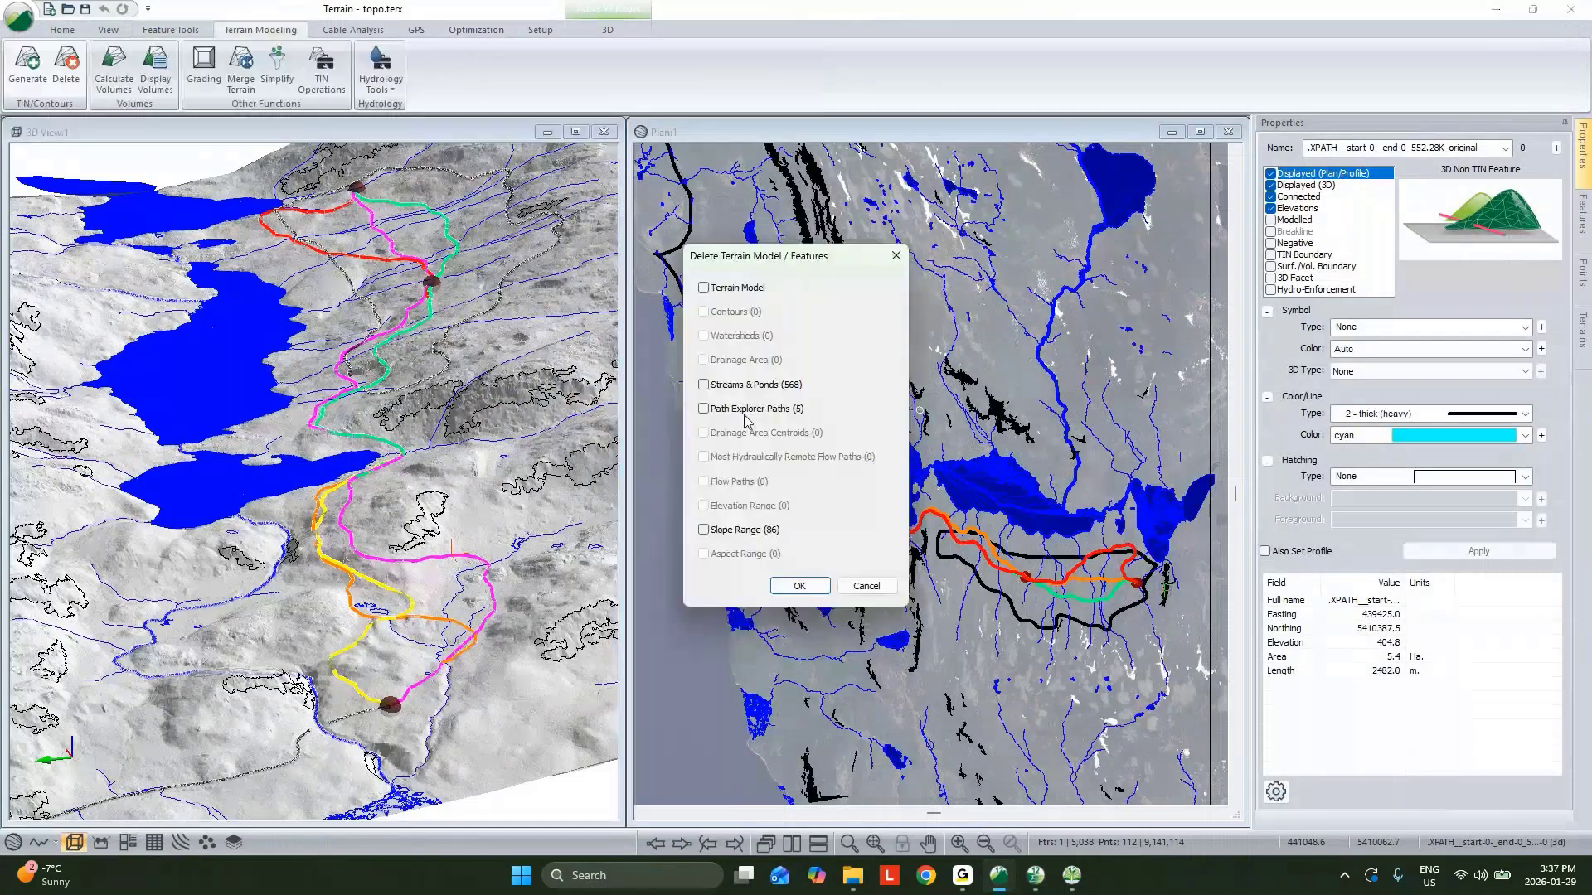
left_click(745, 415)
key("Return")
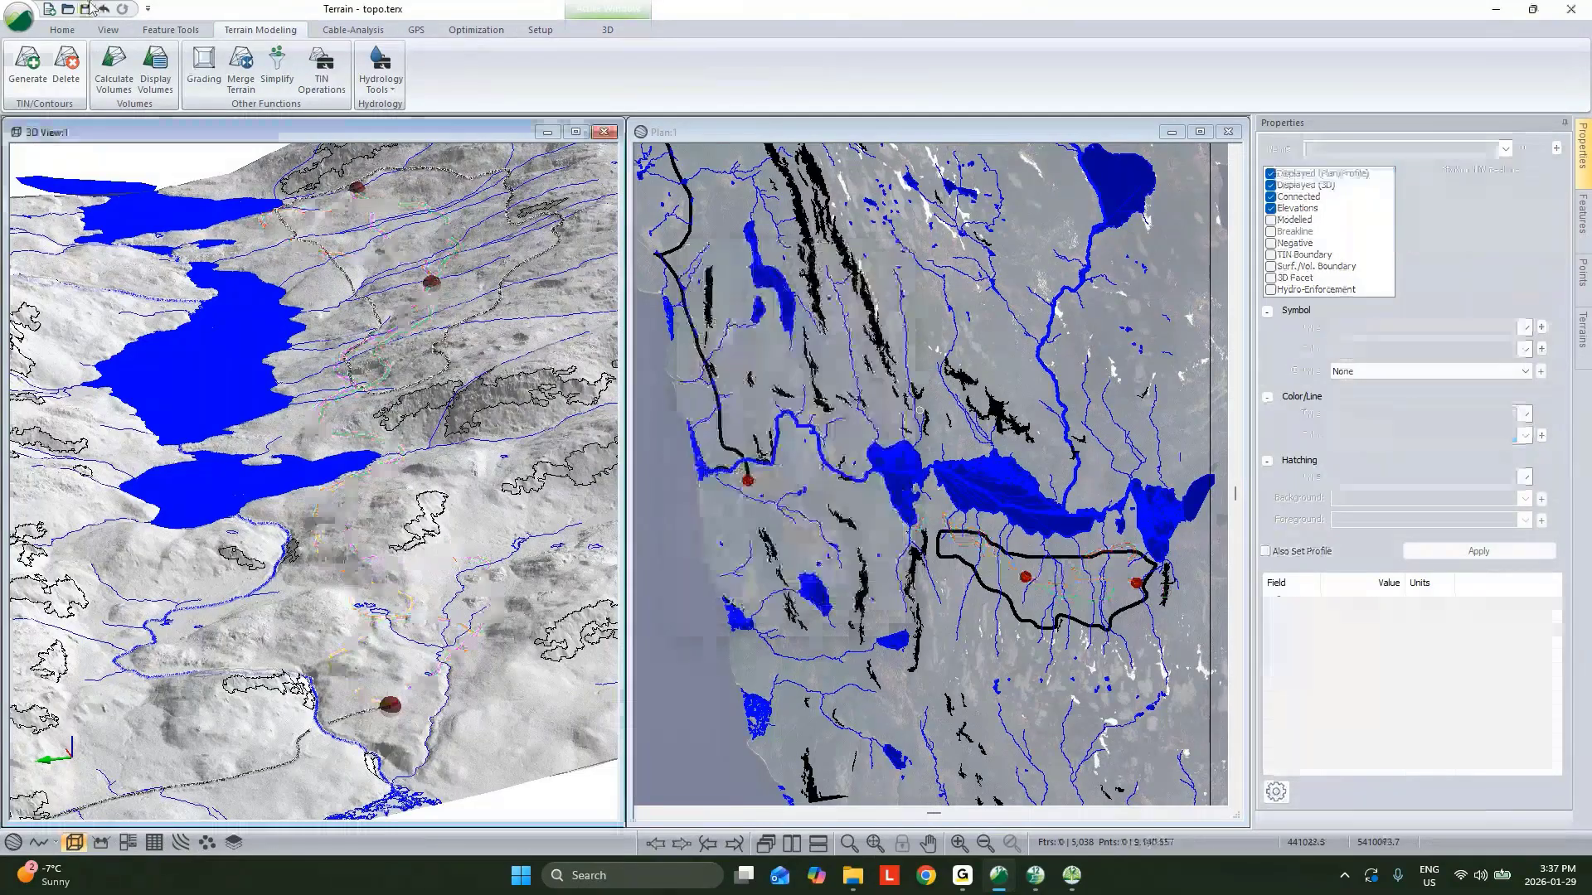
left_click(86, 10)
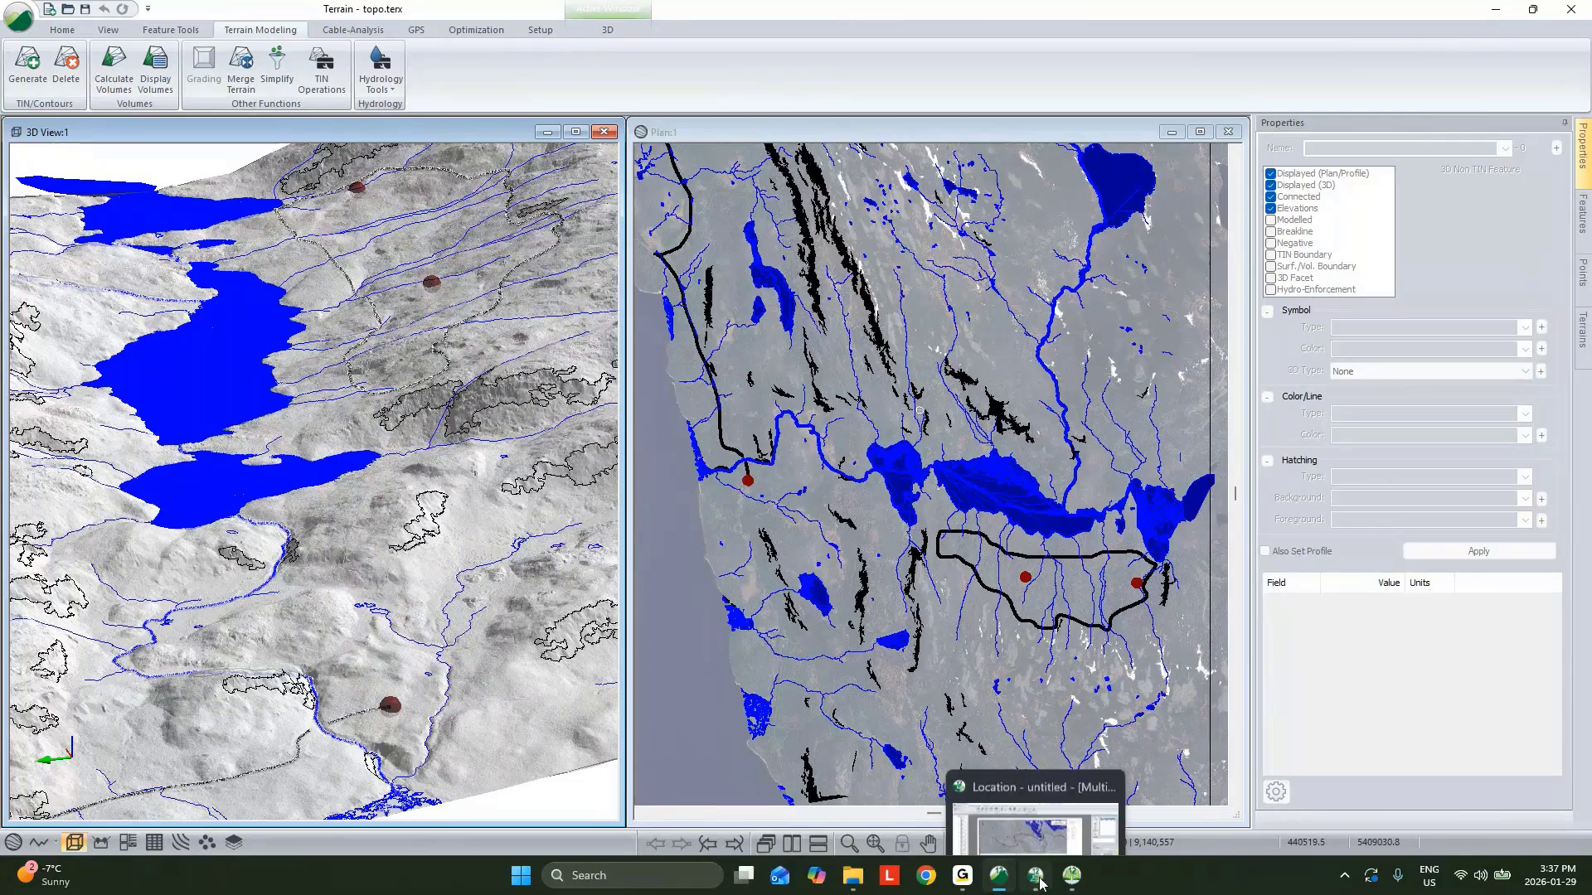
Switch back to Location and recalculate cross sections and corridor surfaces over the full range.
left_click(1066, 849)
left_click(855, 482)
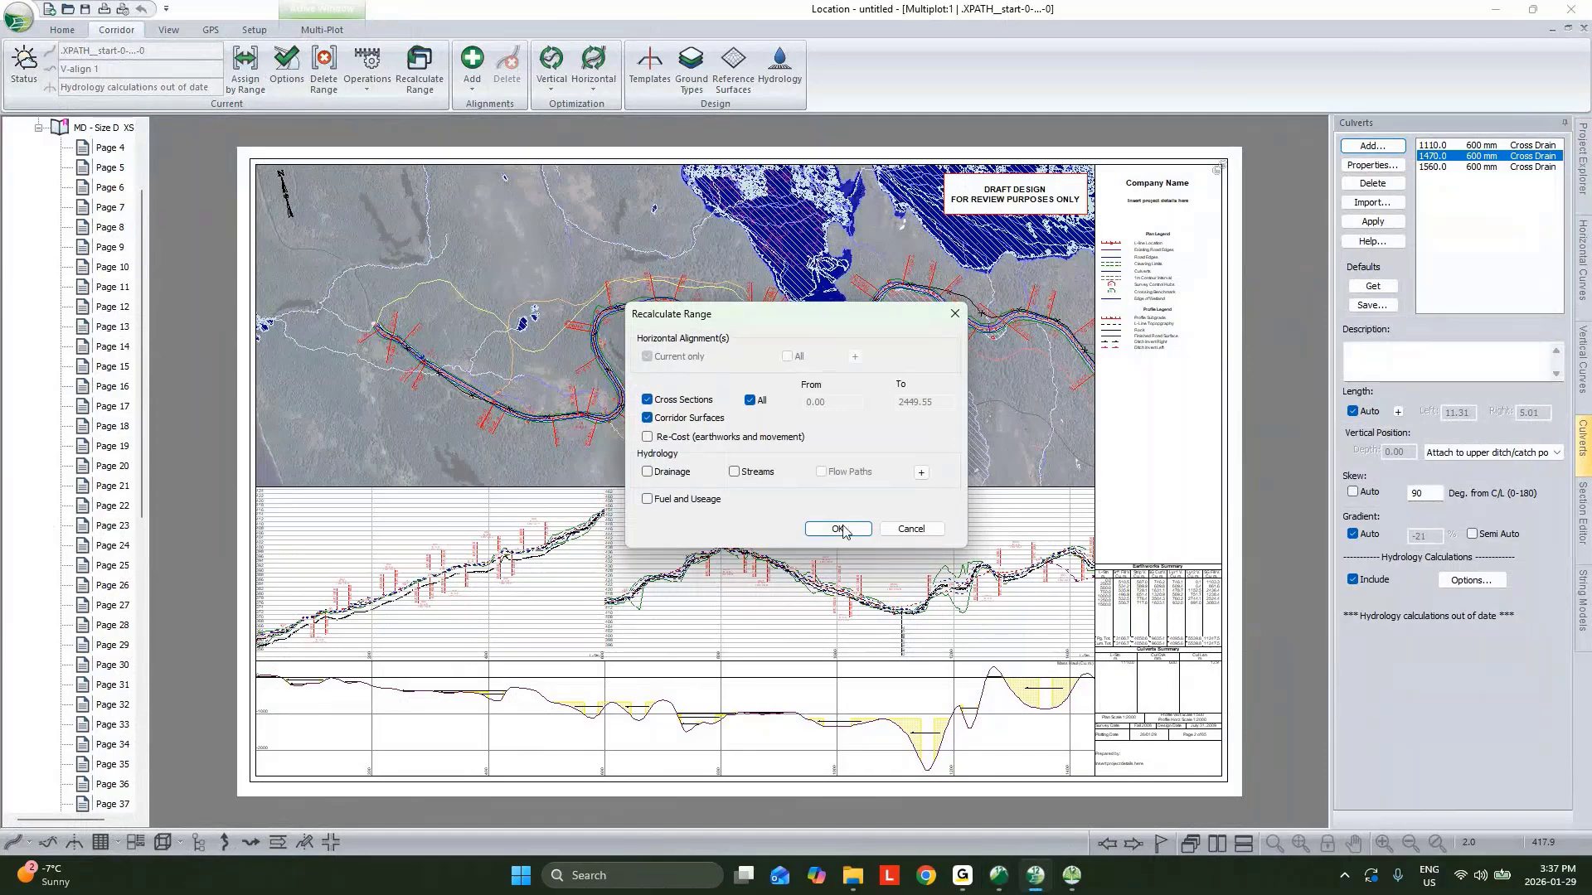
left_click(839, 530)
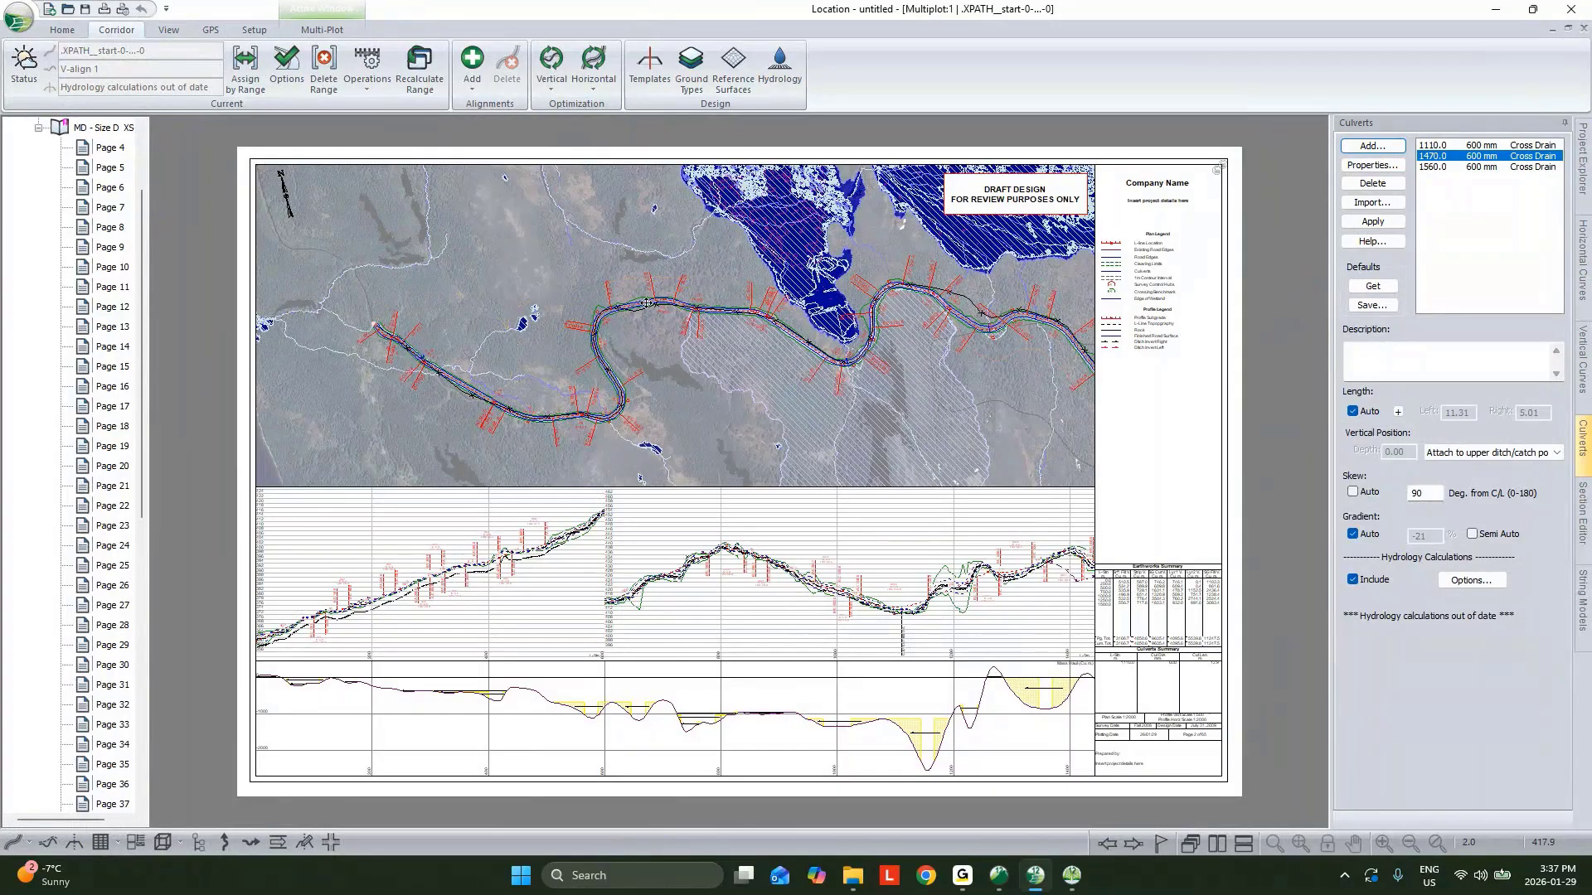
Open a 3D view of the corridor at the big draw and turn on template override for the culvert at station 1110.0.
left_click(1552, 29)
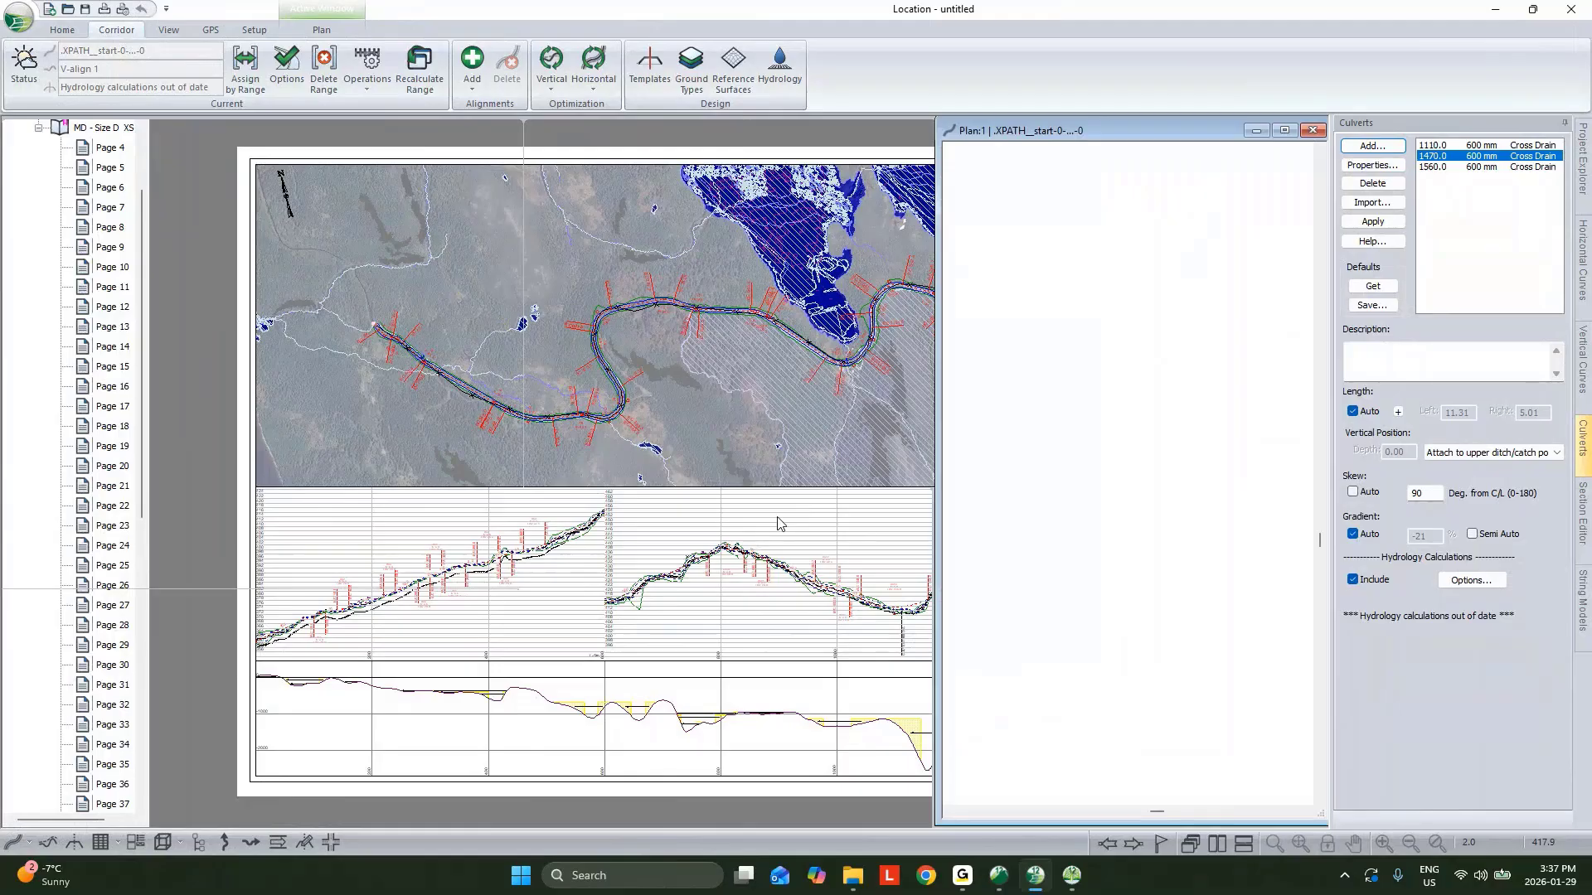
double_click(779, 503)
scroll(839, 516, "down", 3)
left_click_drag(1076, 536, 759, 533)
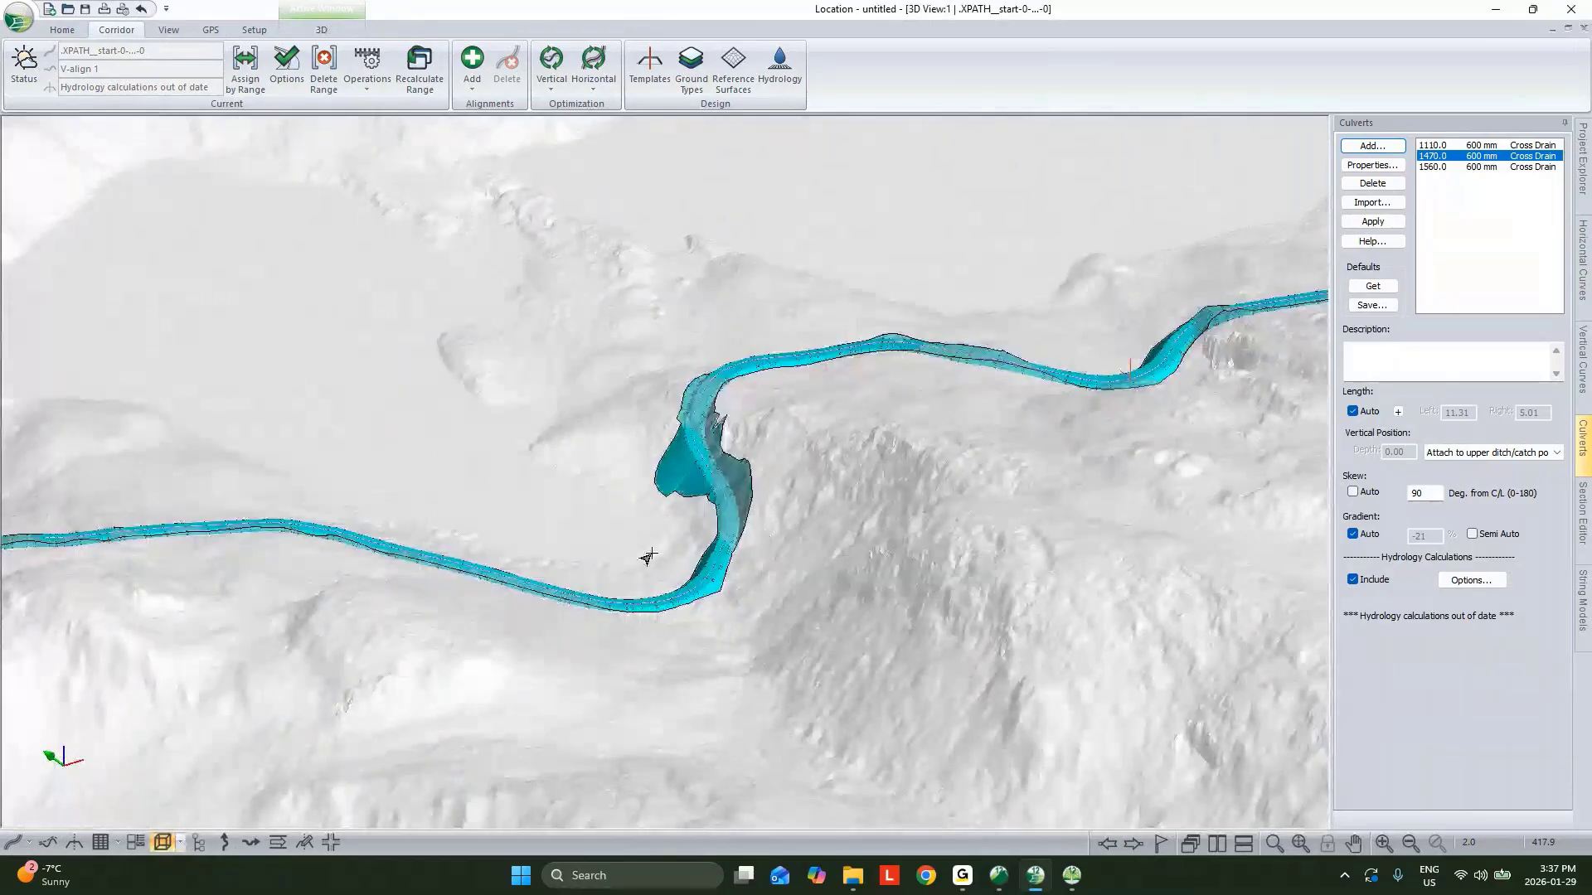
scroll(647, 557, "up", 5)
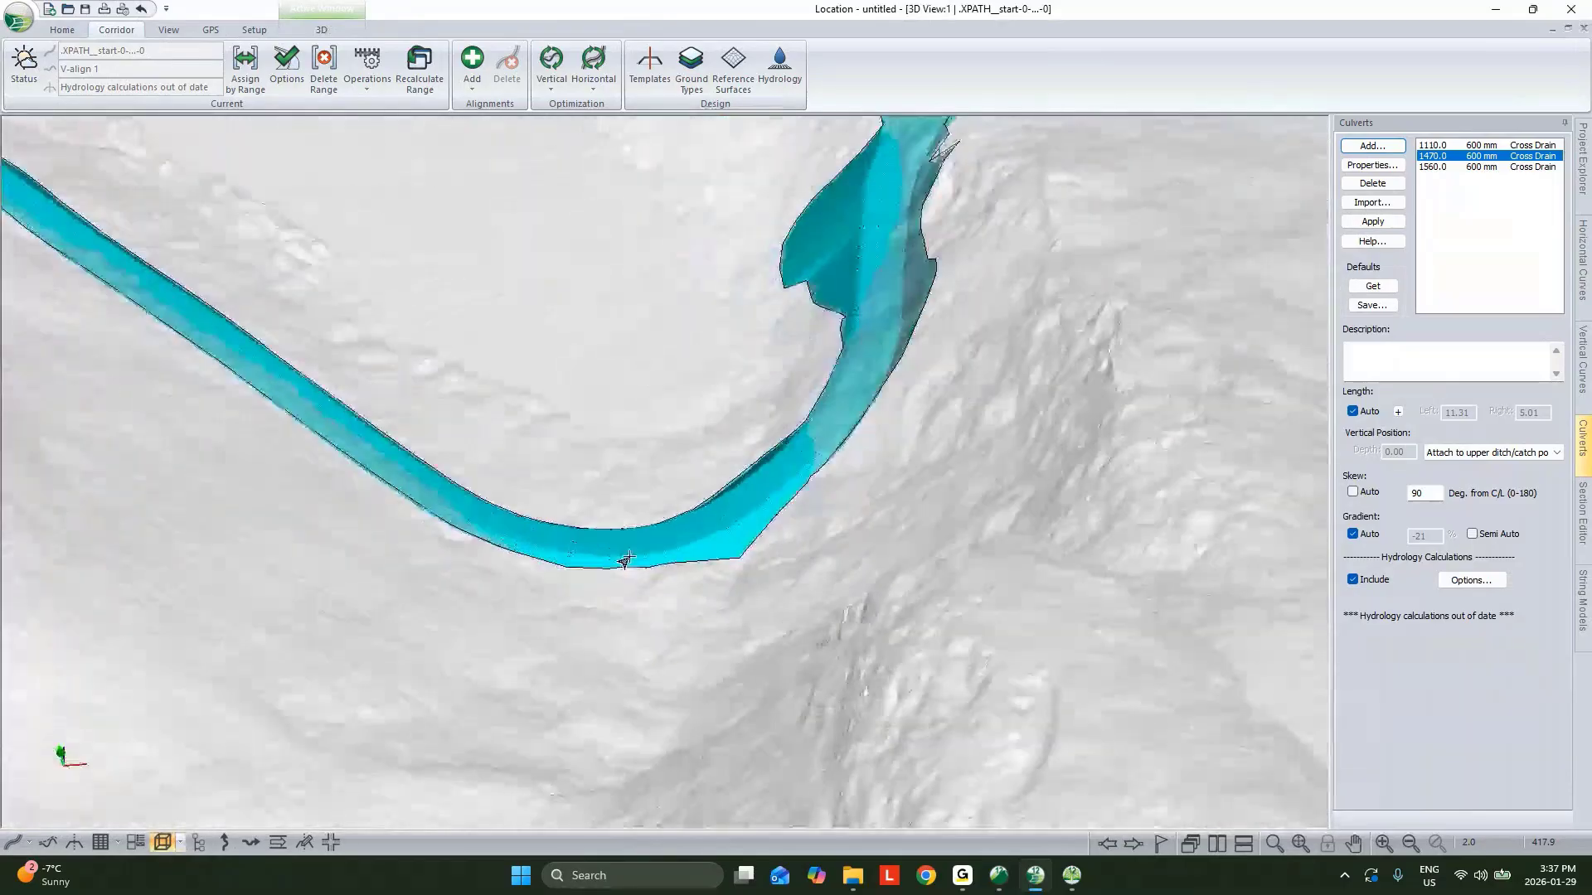
left_click_drag(625, 560, 863, 298)
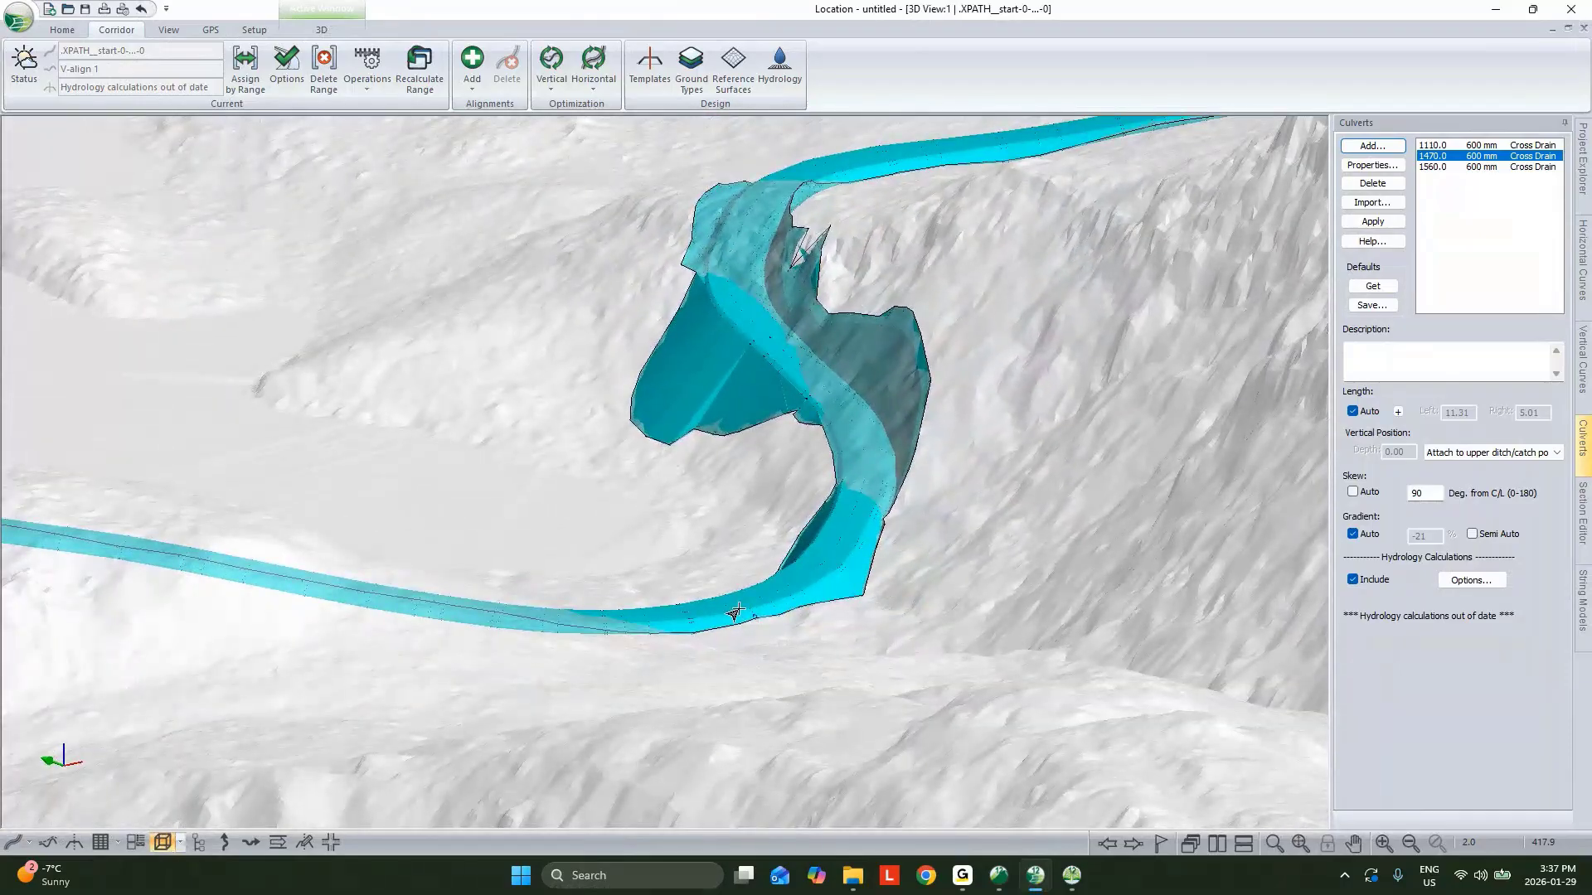
left_click(1463, 145)
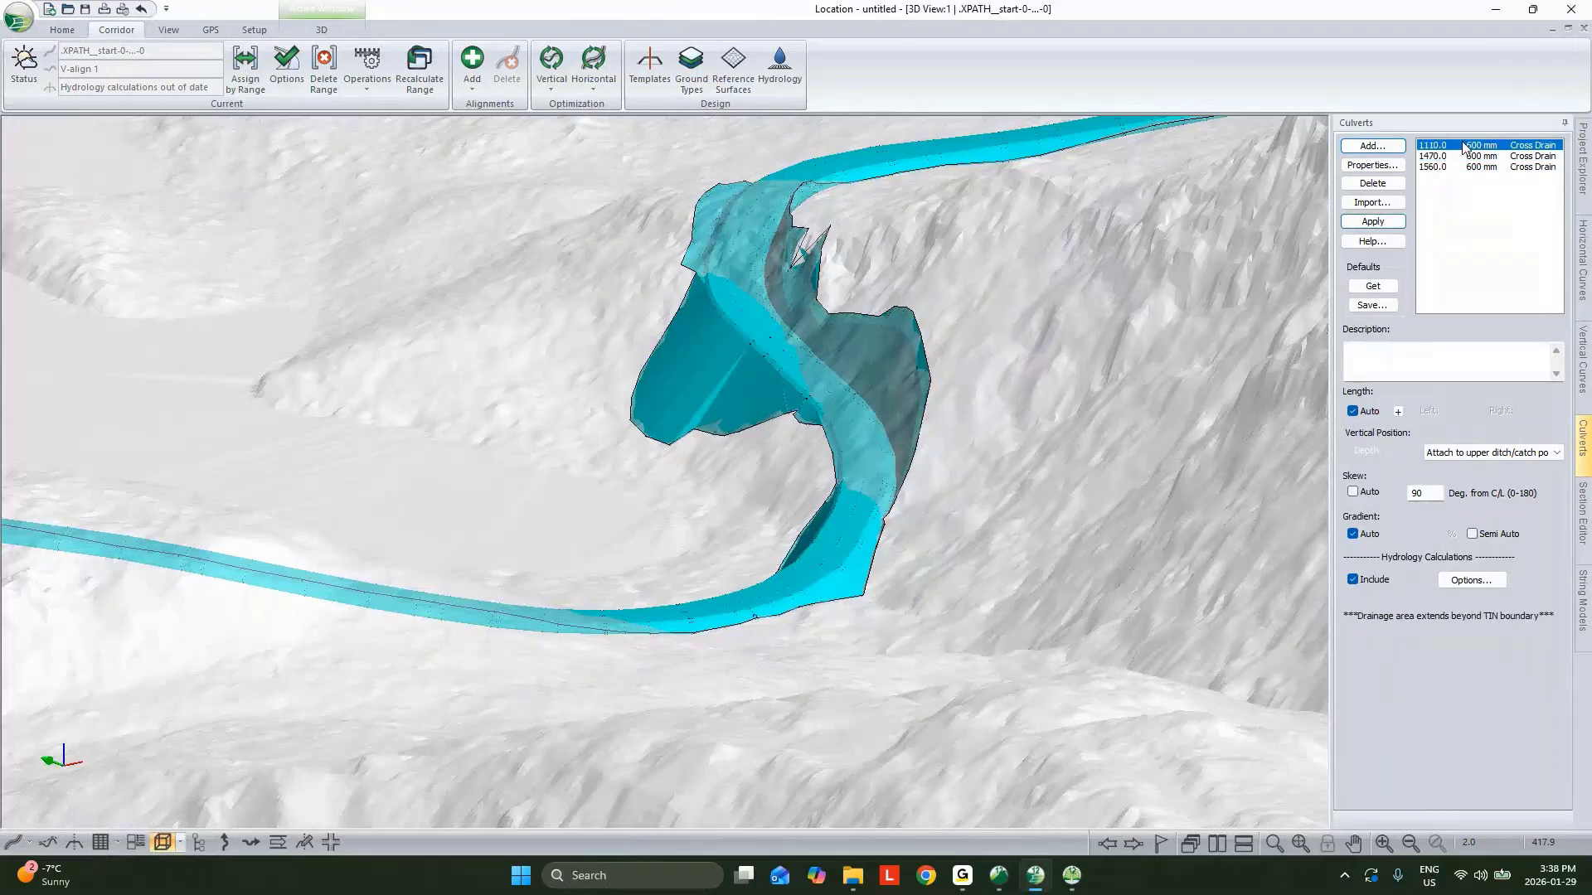
left_click(1375, 166)
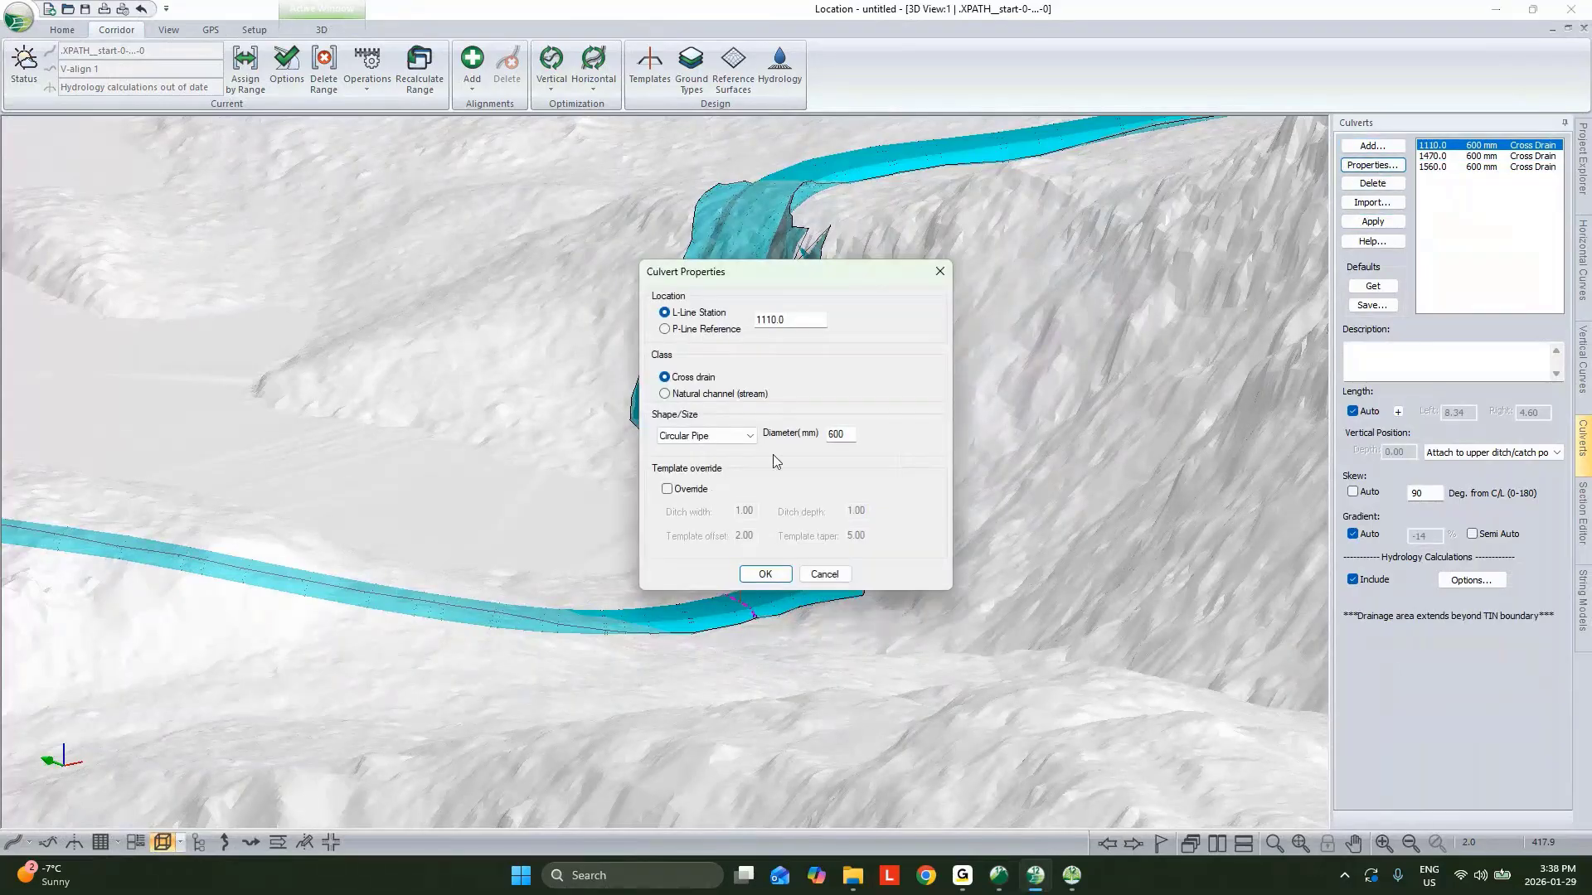
left_click(668, 489)
left_click(765, 574)
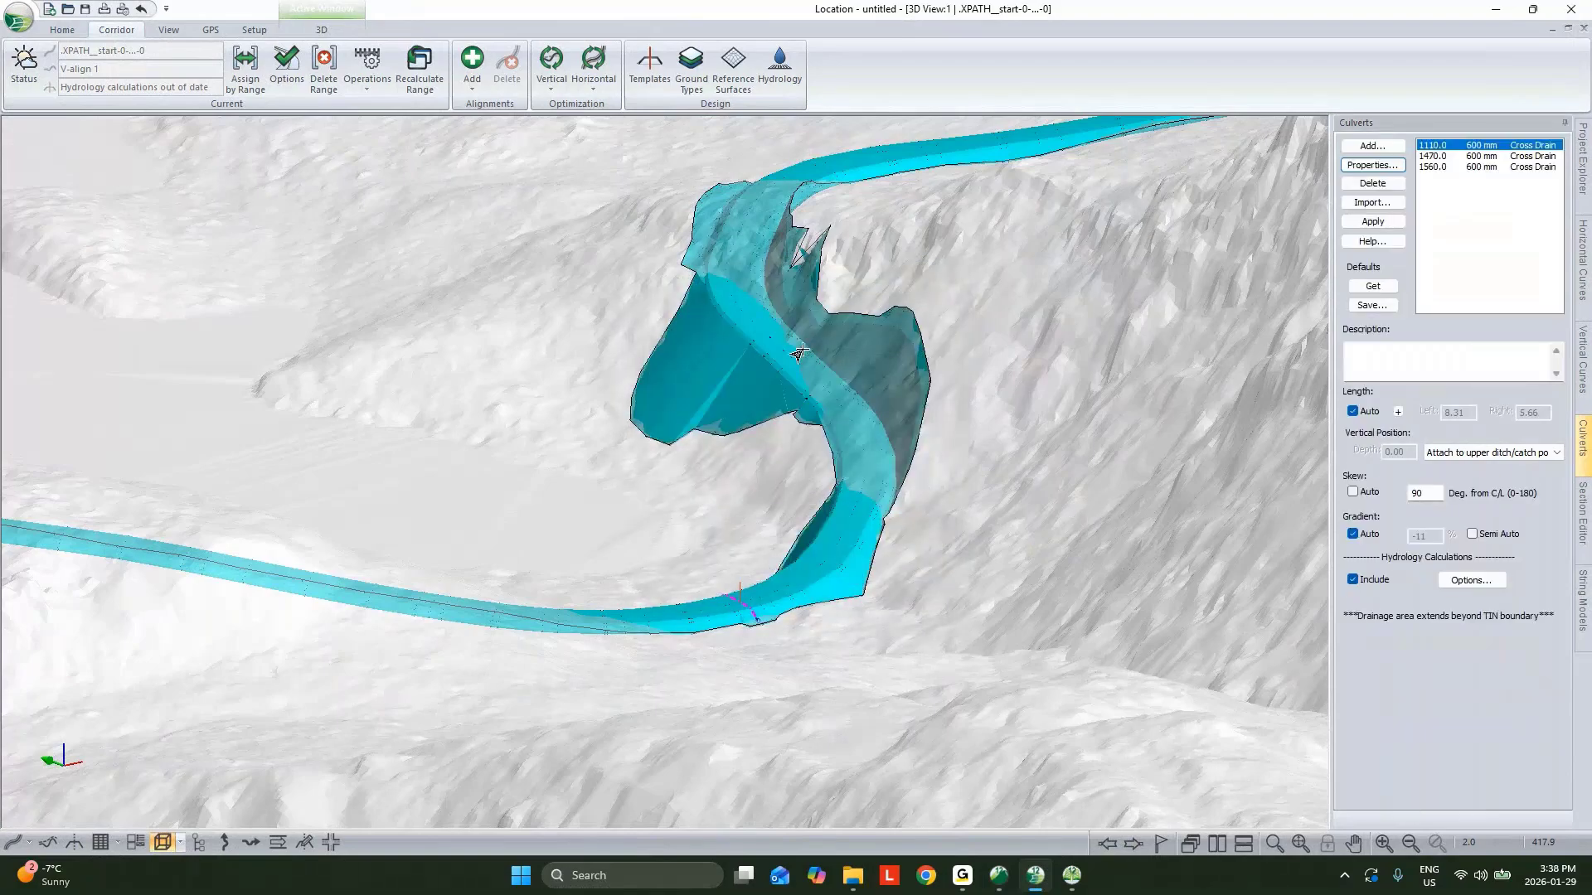
Save the current 3D camera position as a view point named Big Draw.
left_click(322, 29)
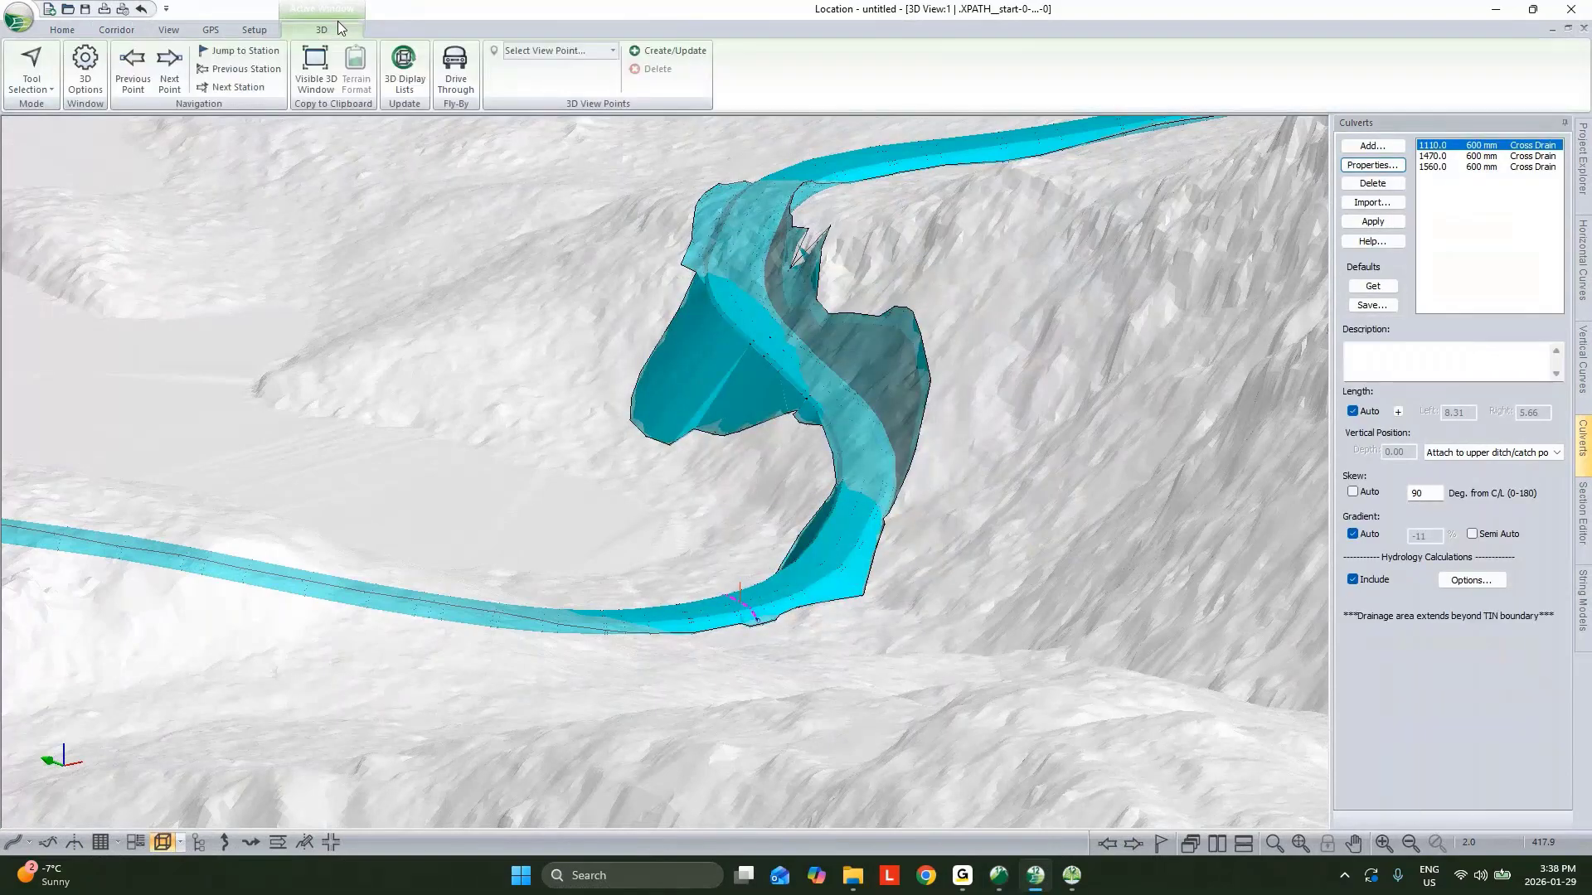
left_click(660, 58)
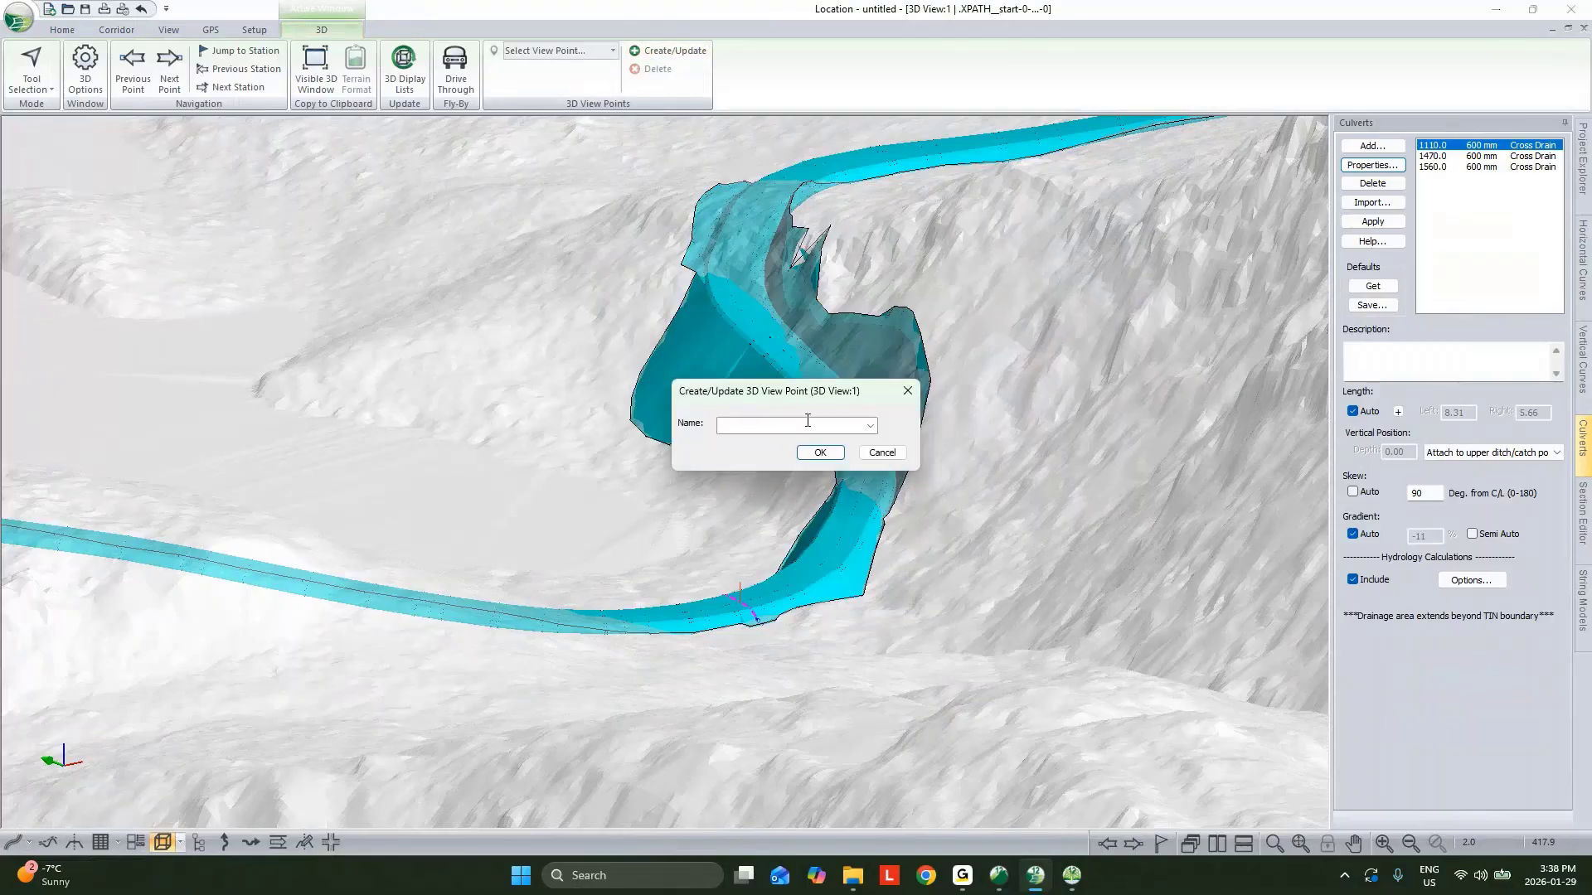
left_click(869, 426)
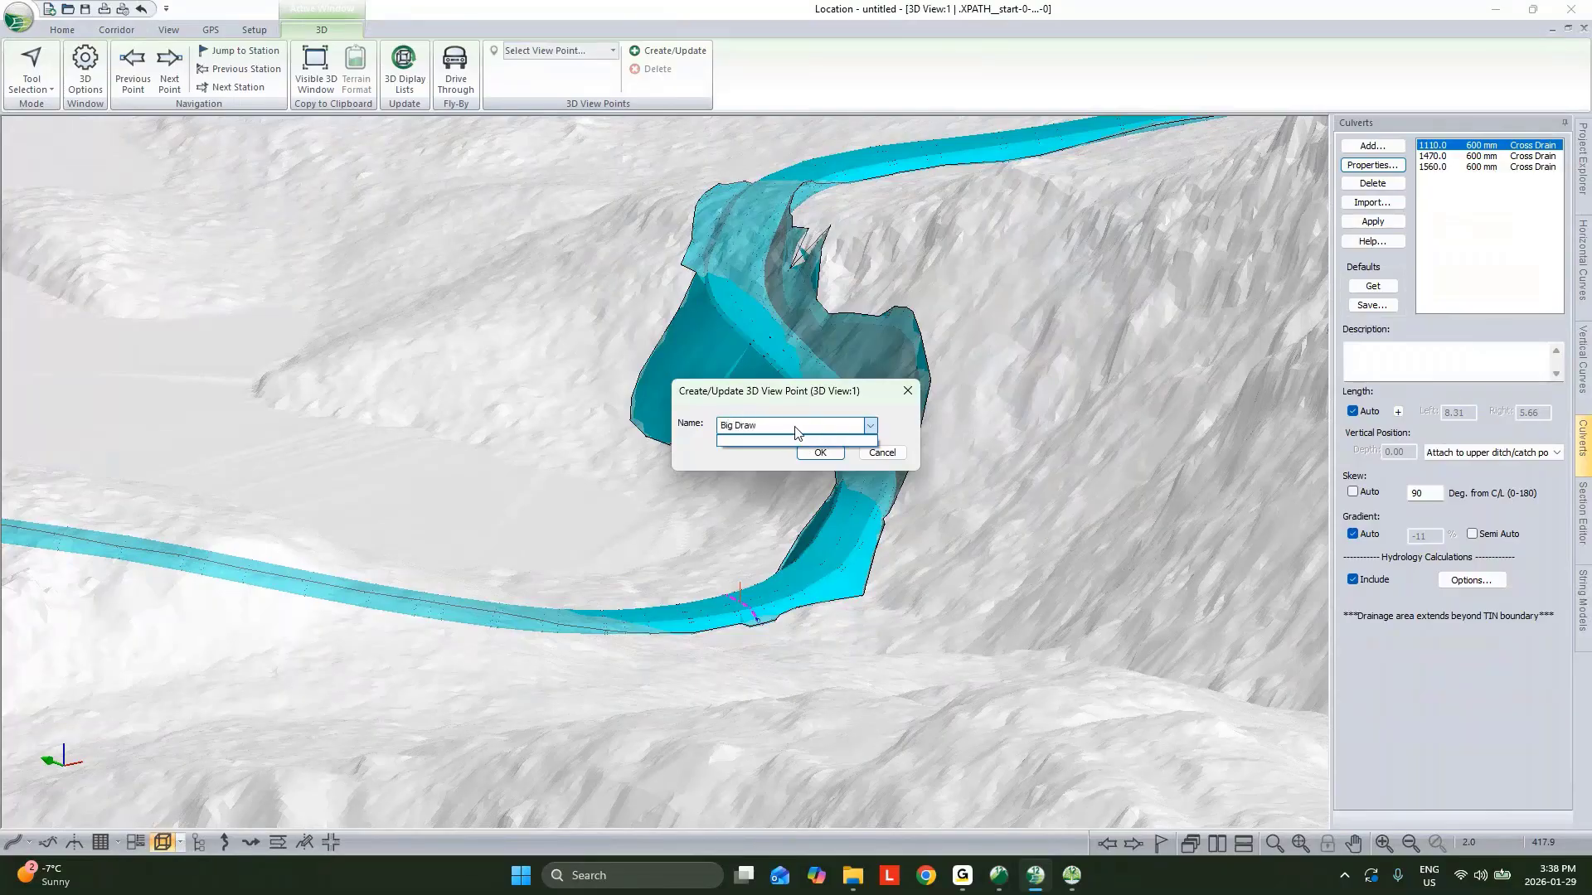
left_click(838, 456)
left_click(822, 453)
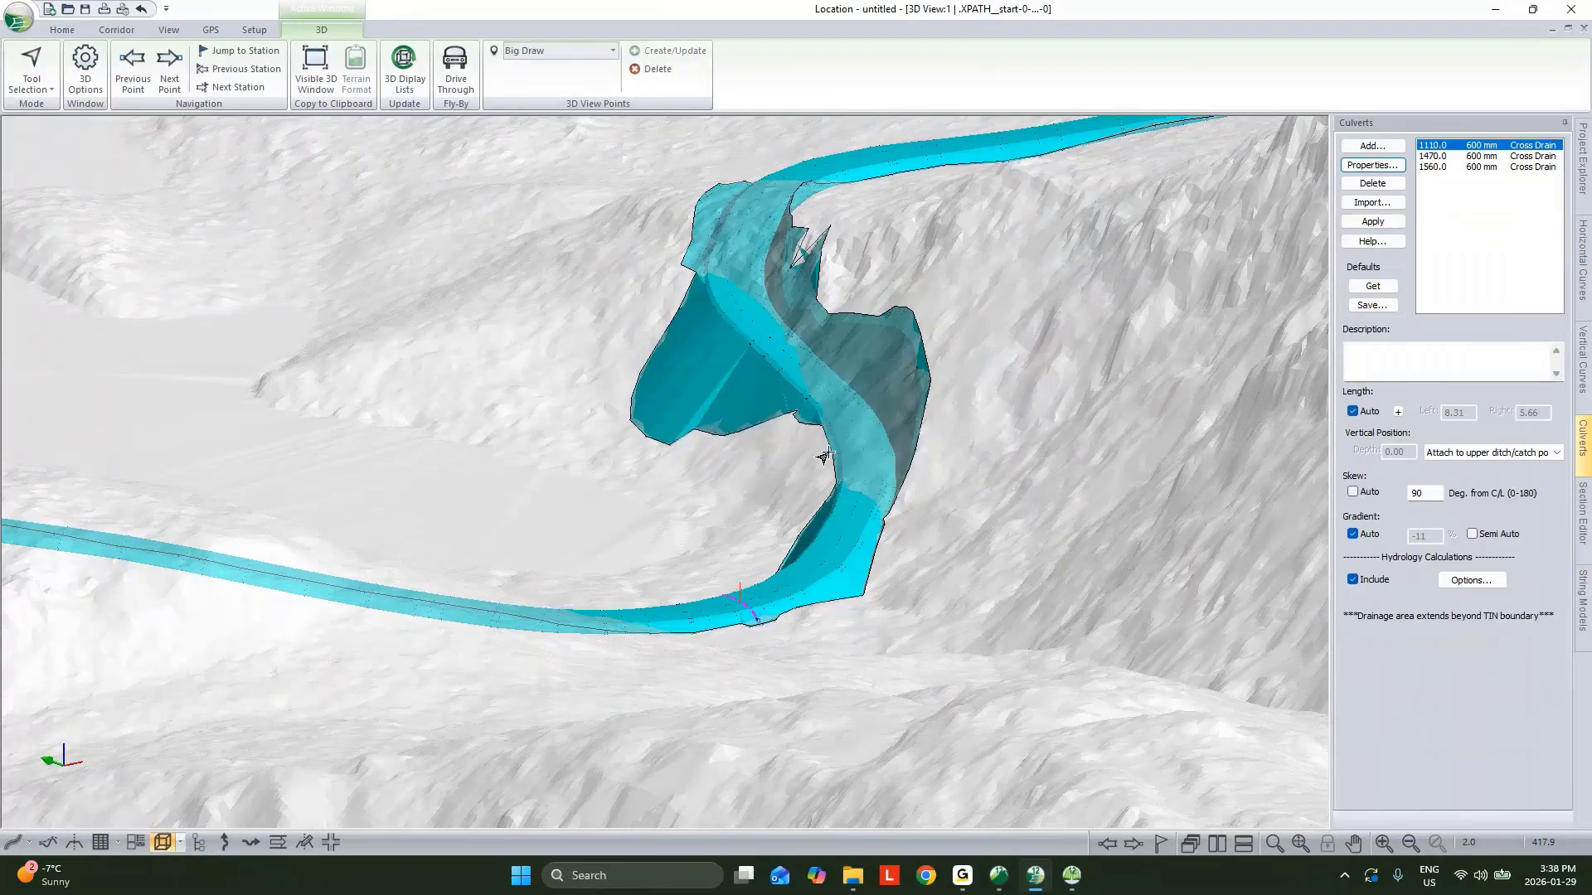
Orbit to the end of the road and save that 3D camera position as a view point named End Of Road.
scroll(903, 427, "down", 5)
middle_click_drag(904, 427, 808, 535)
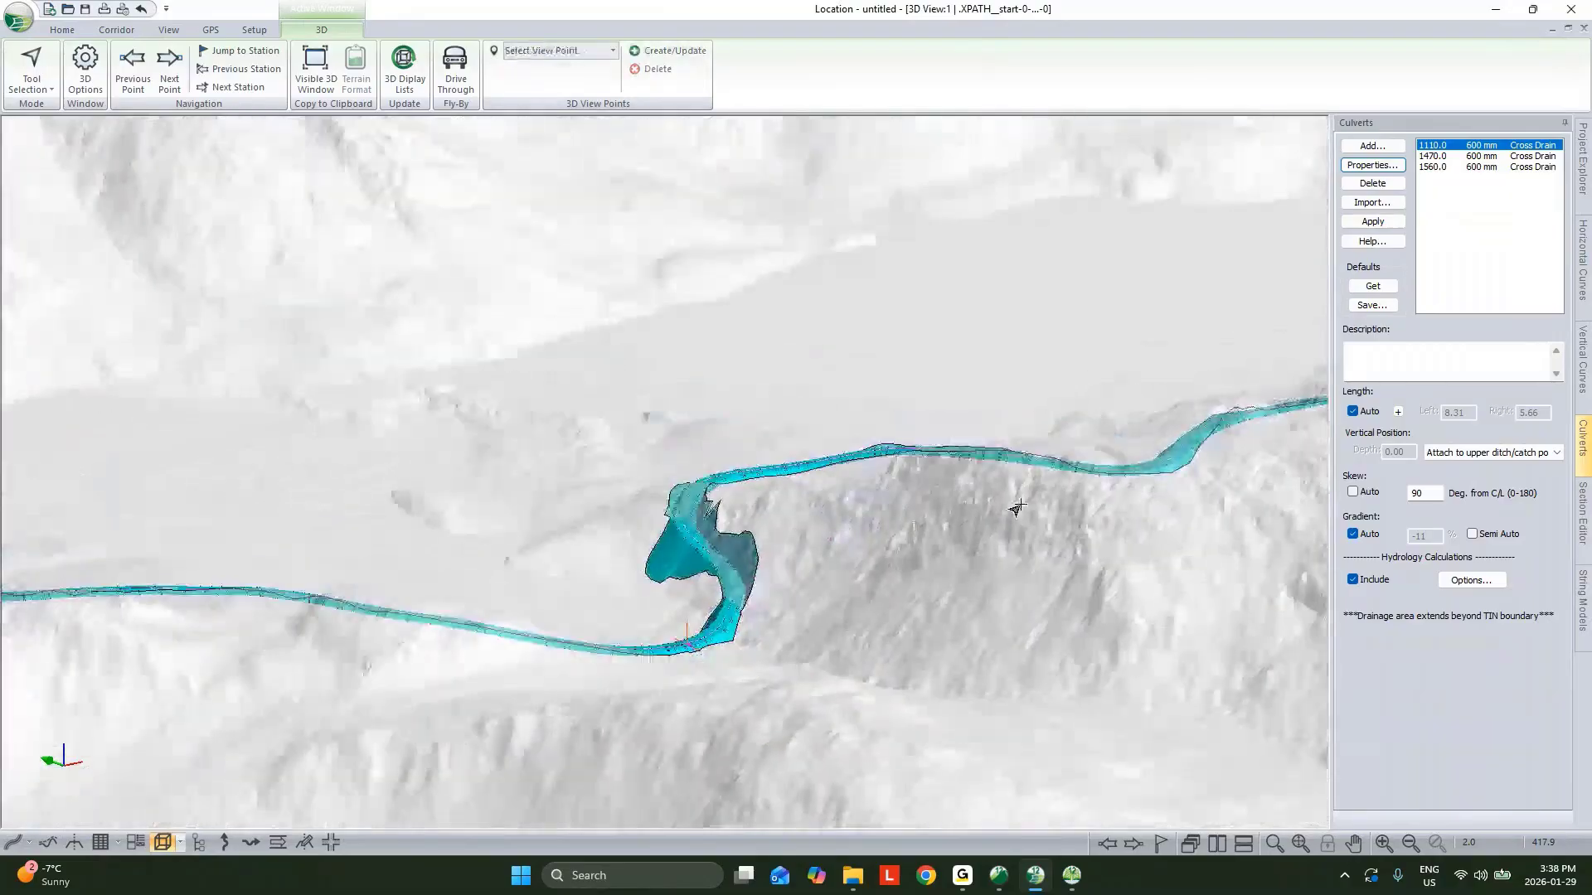
middle_click_drag(1016, 506, 803, 515)
left_click_drag(803, 515, 1036, 593)
middle_click_drag(937, 332, 829, 596)
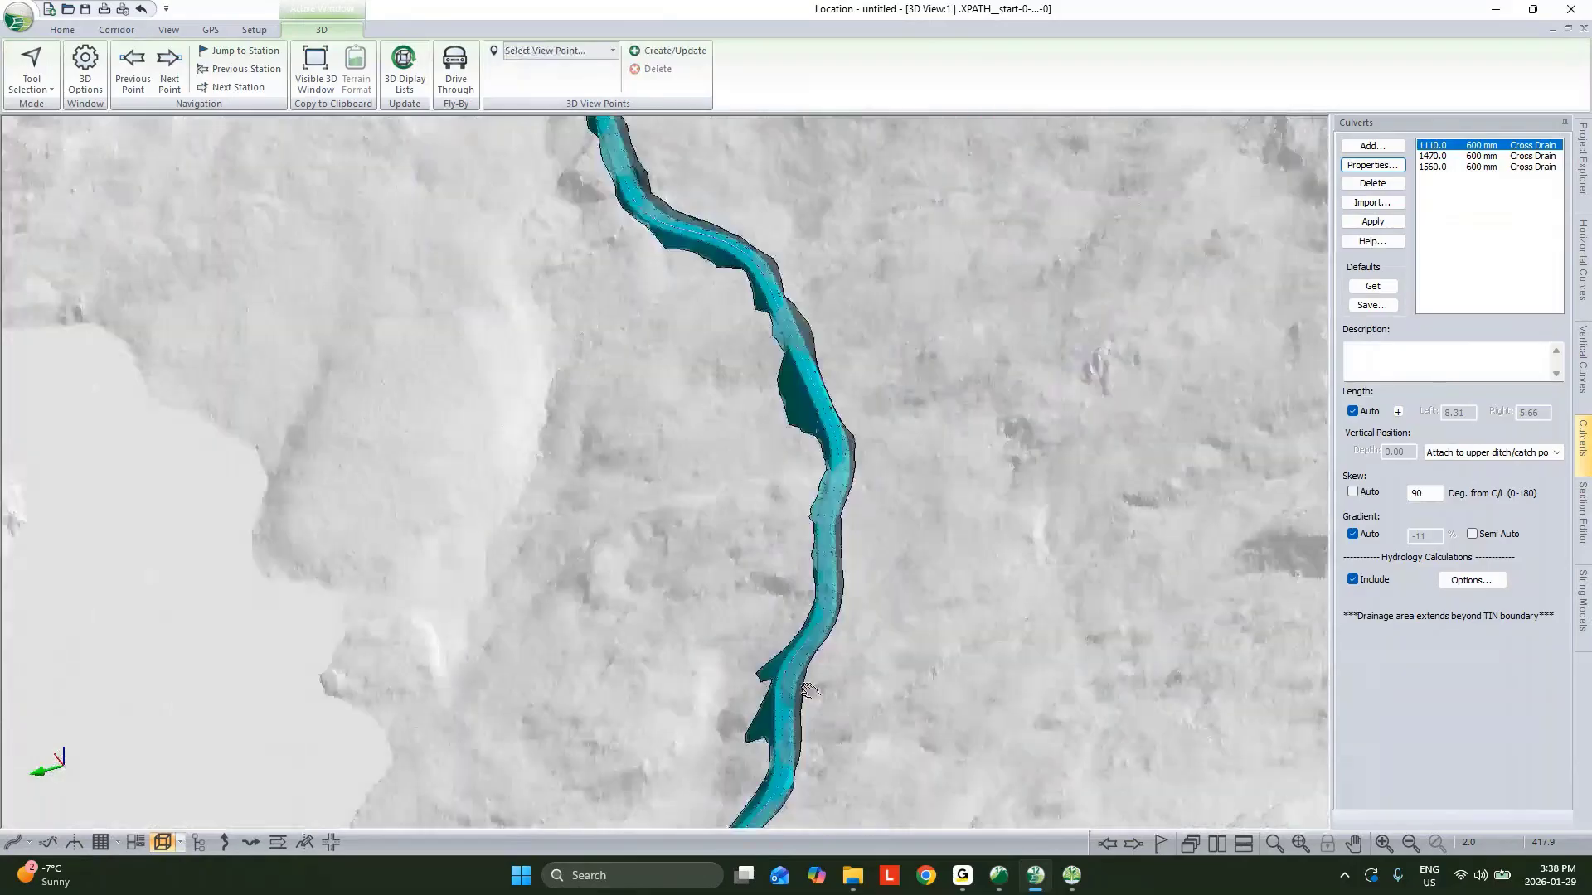
middle_click_drag(813, 373, 829, 539)
left_click_drag(833, 531, 661, 384)
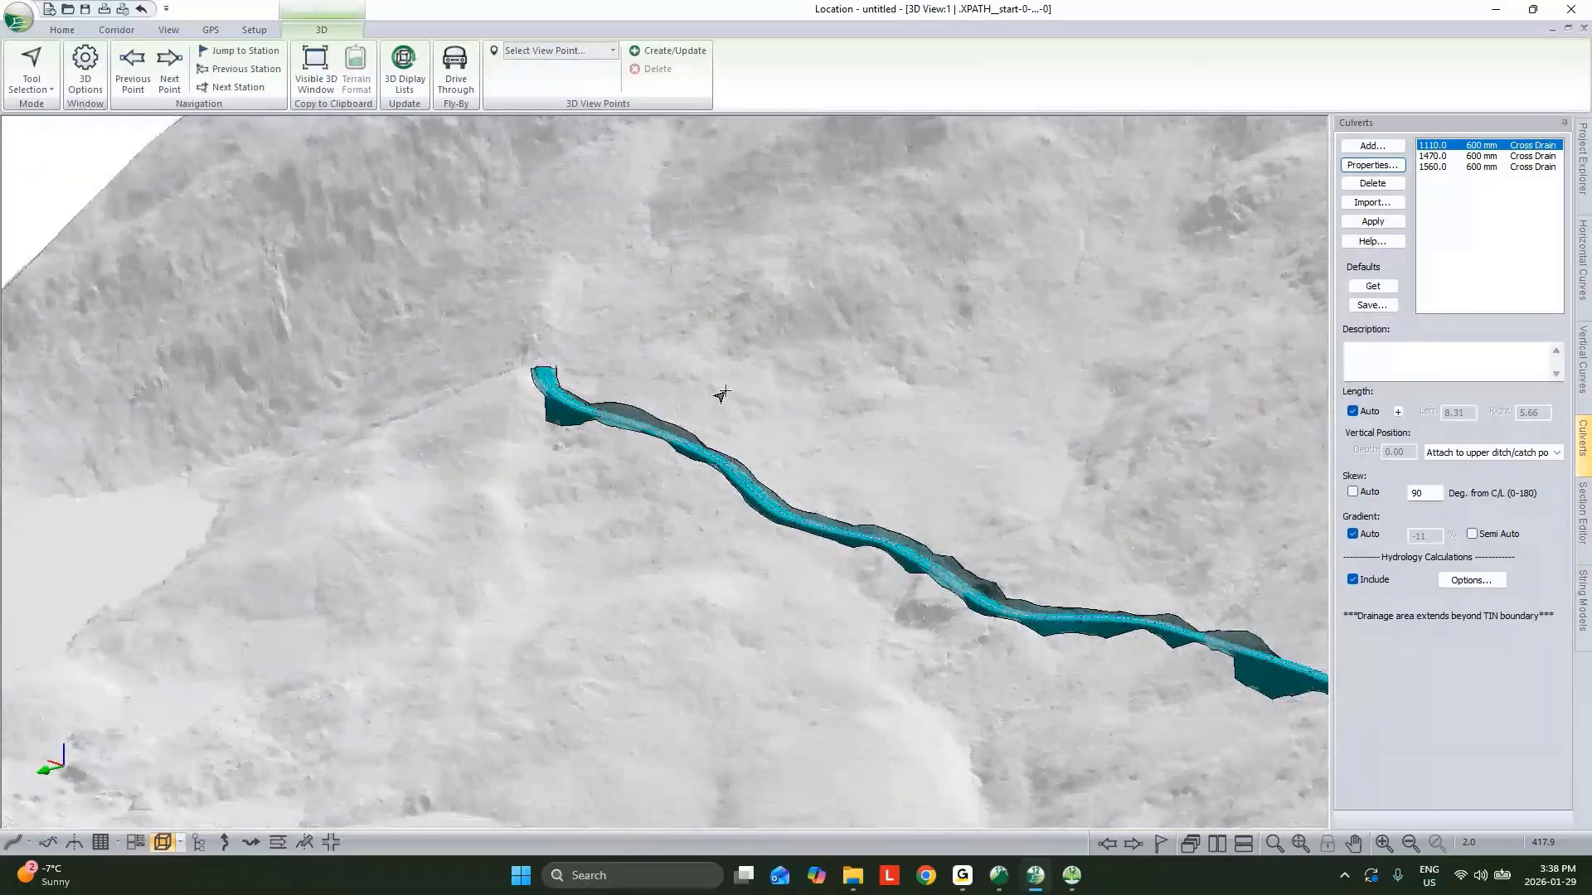
scroll(953, 634, "down", 1)
scroll(660, 481, "up", 1)
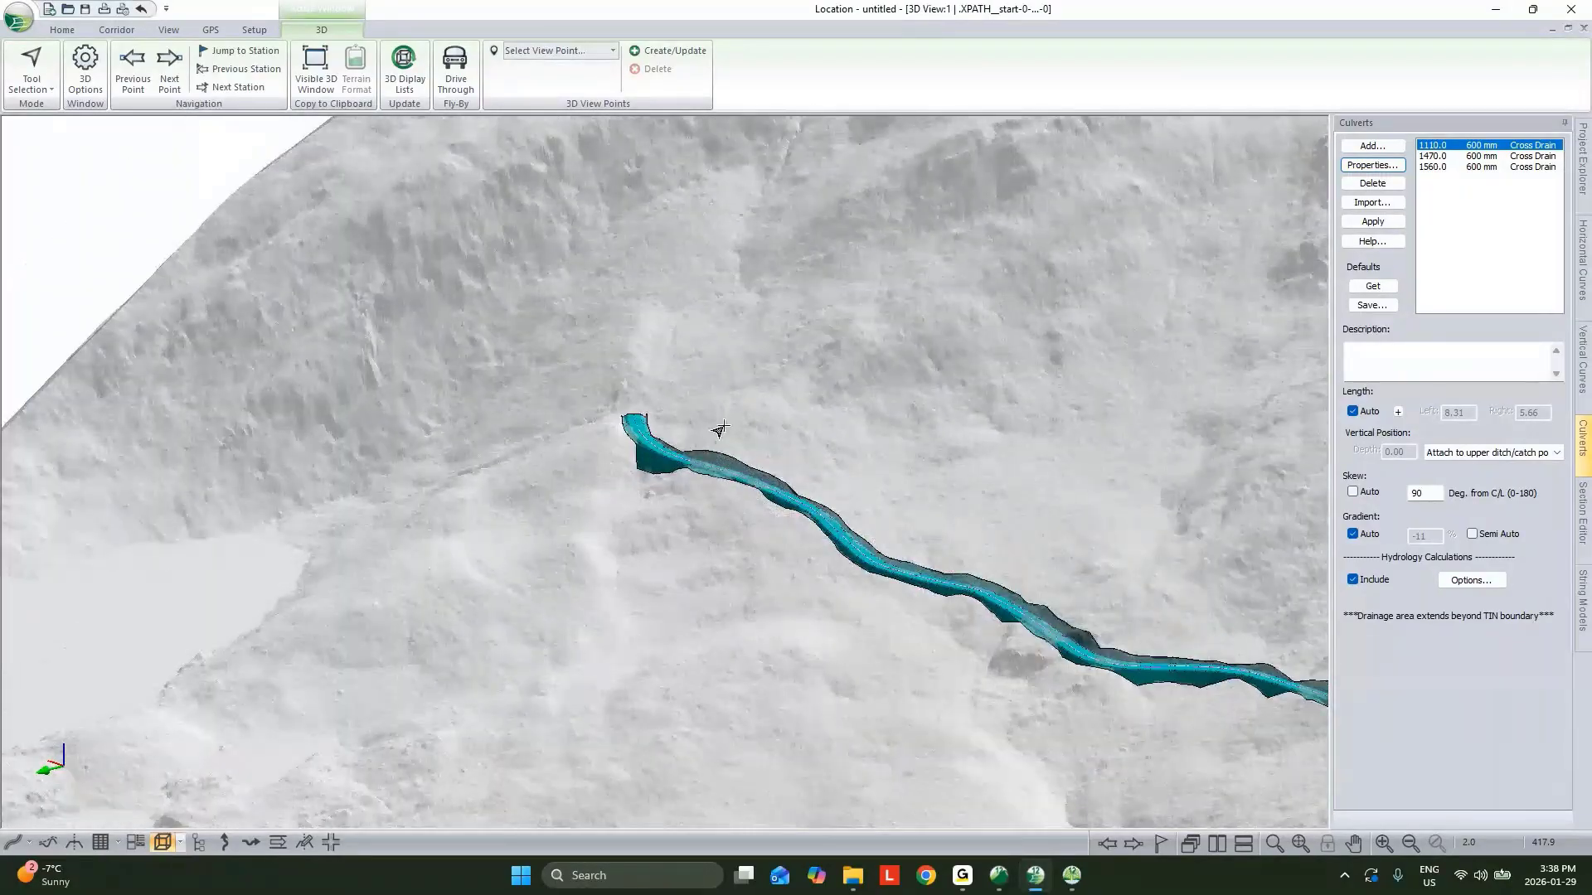
left_click(651, 52)
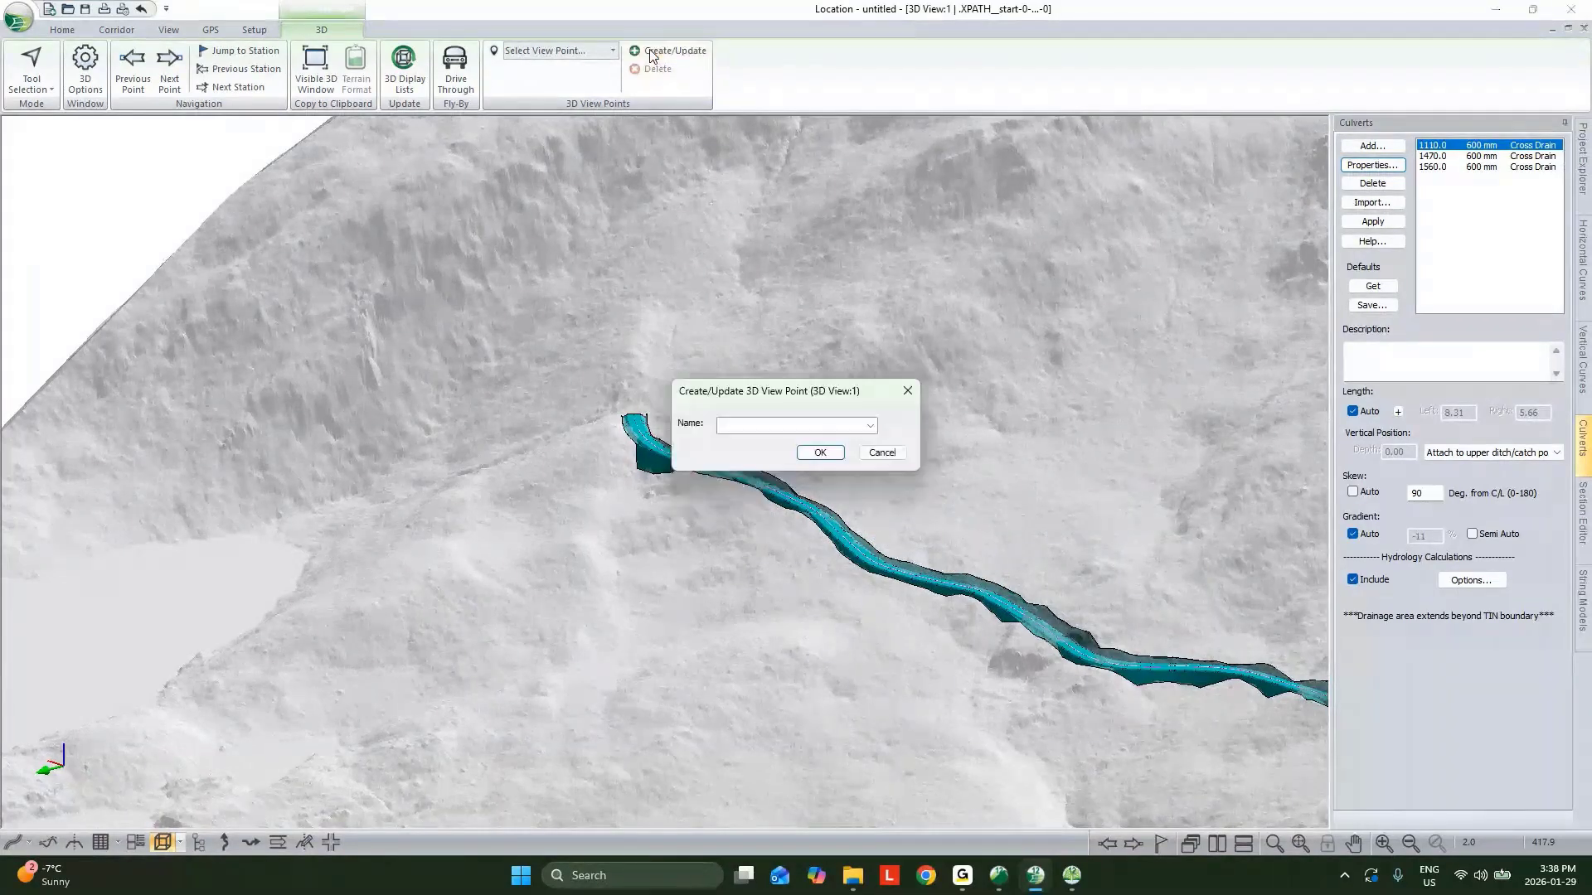
type("End Of Road")
left_click(820, 452)
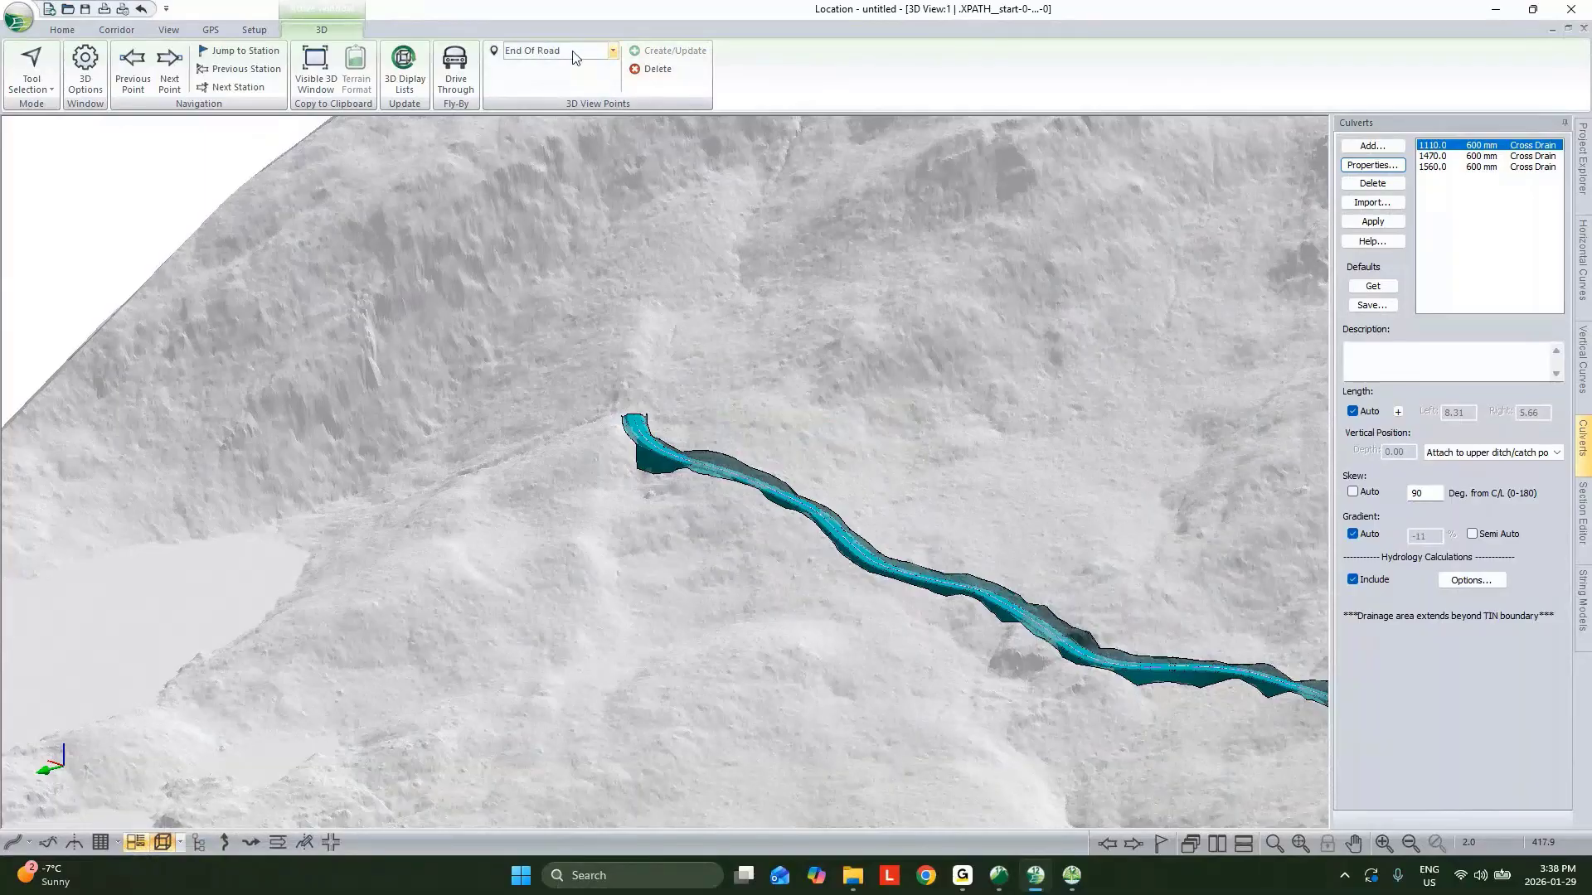
Return to the multi-plot and duplicate the D_Size_Block title chapter as a new last page.
left_click(612, 53)
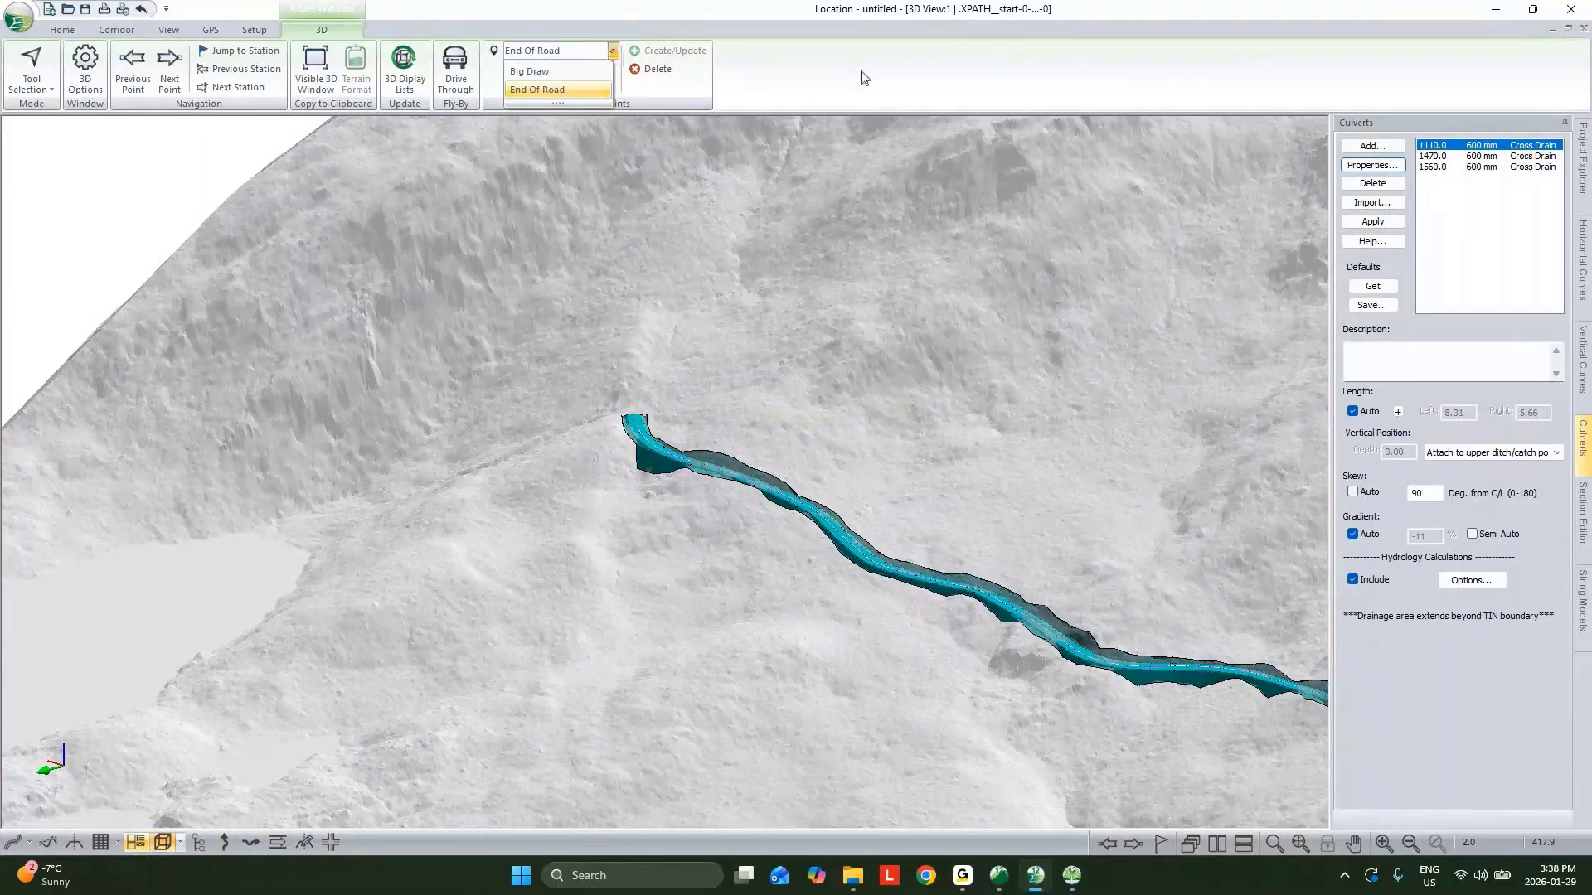
left_click(630, 296)
left_click(133, 843)
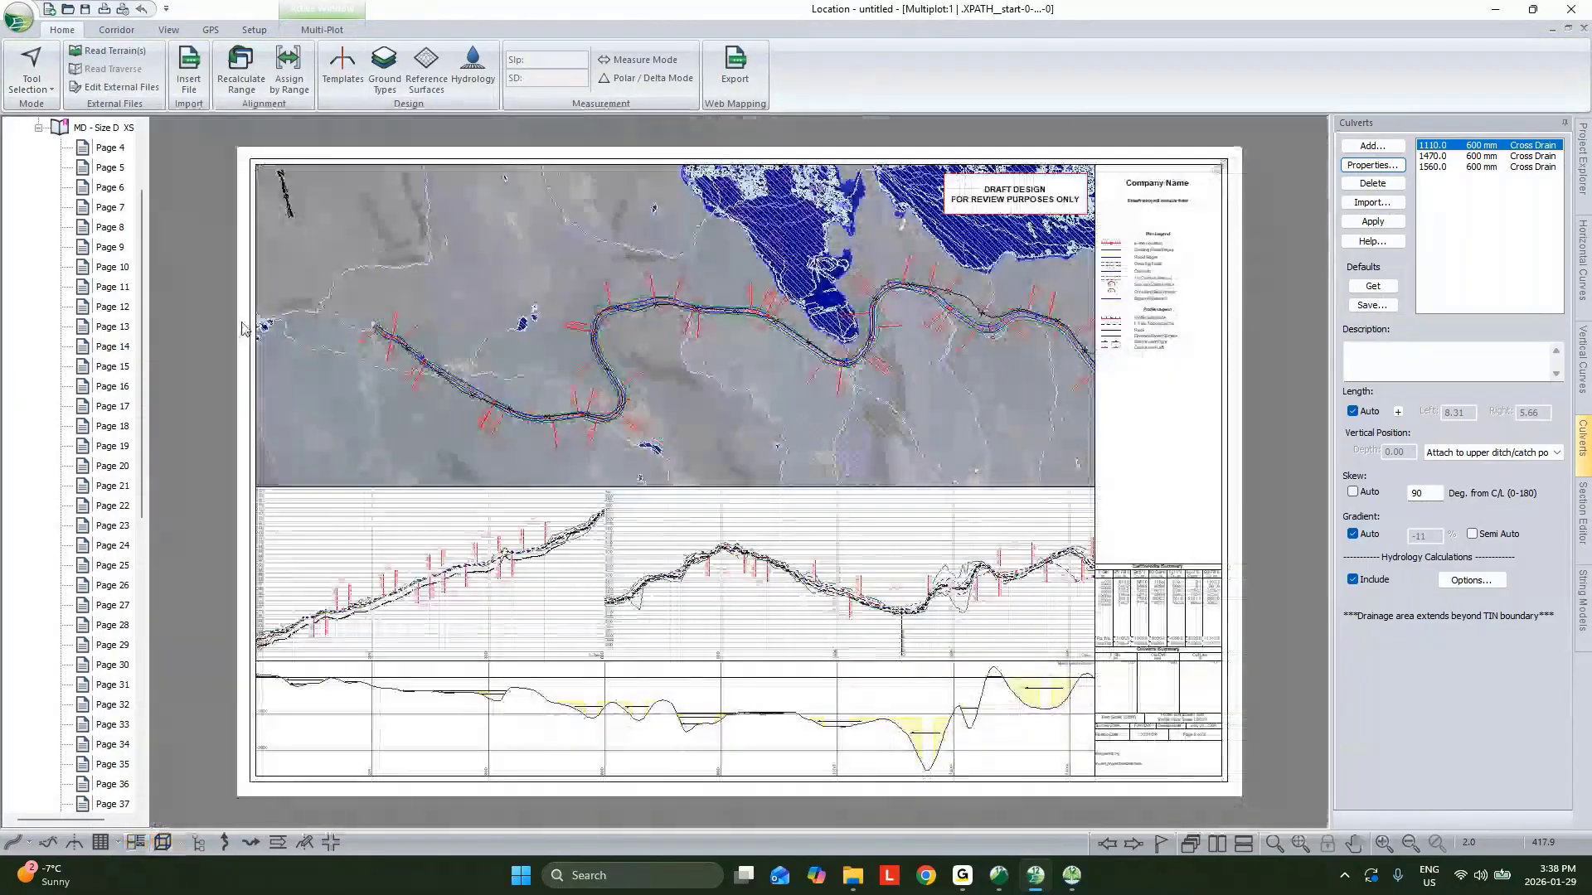
left_click_drag(145, 242, 151, 159)
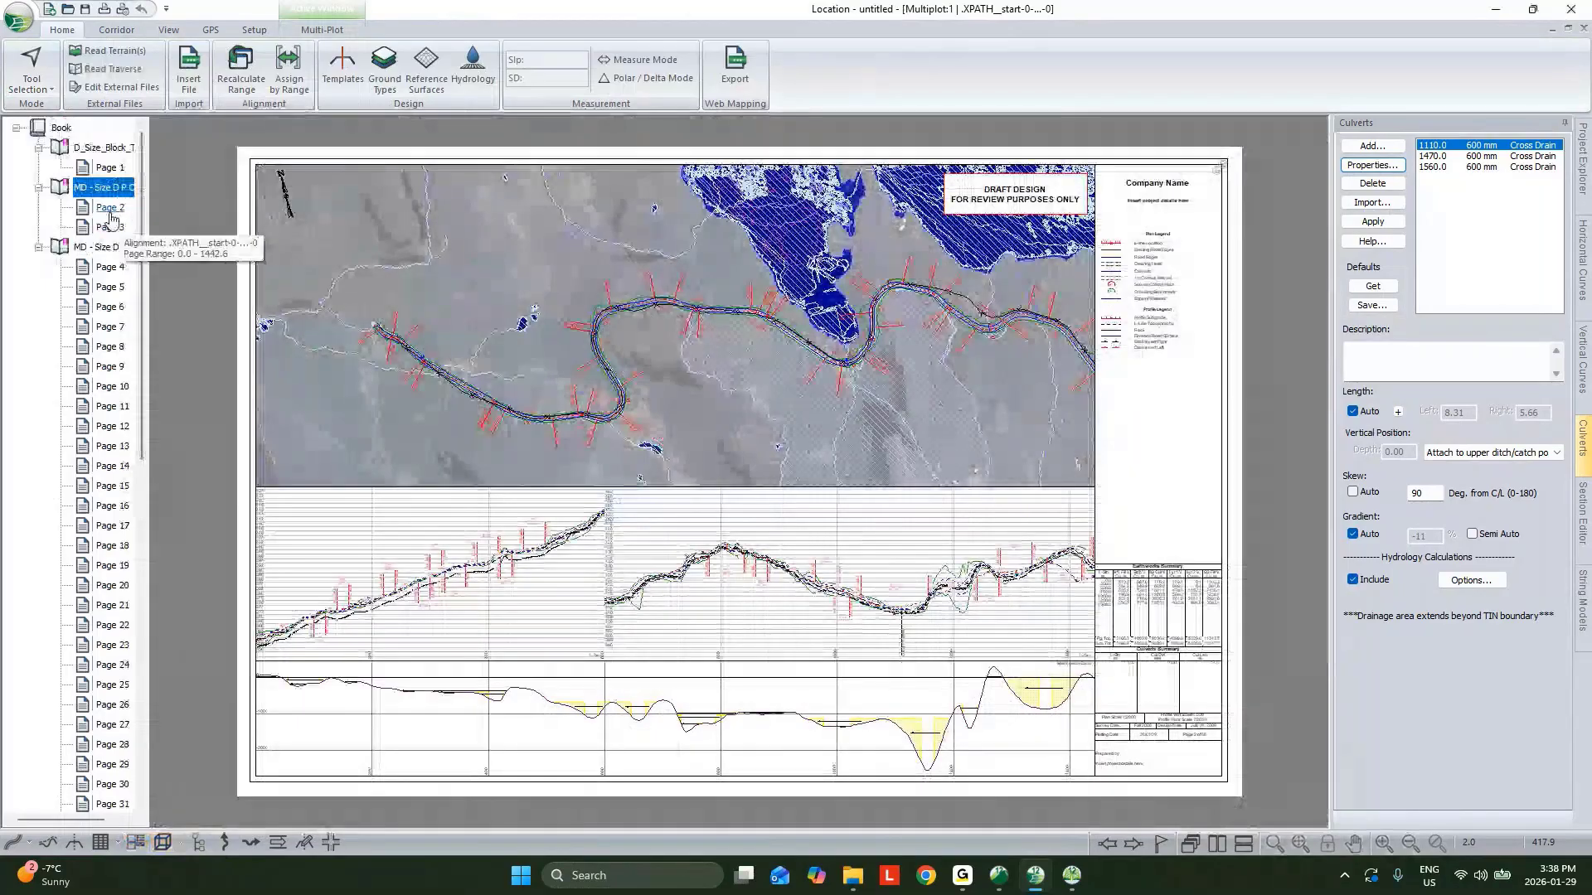
left_click(119, 149)
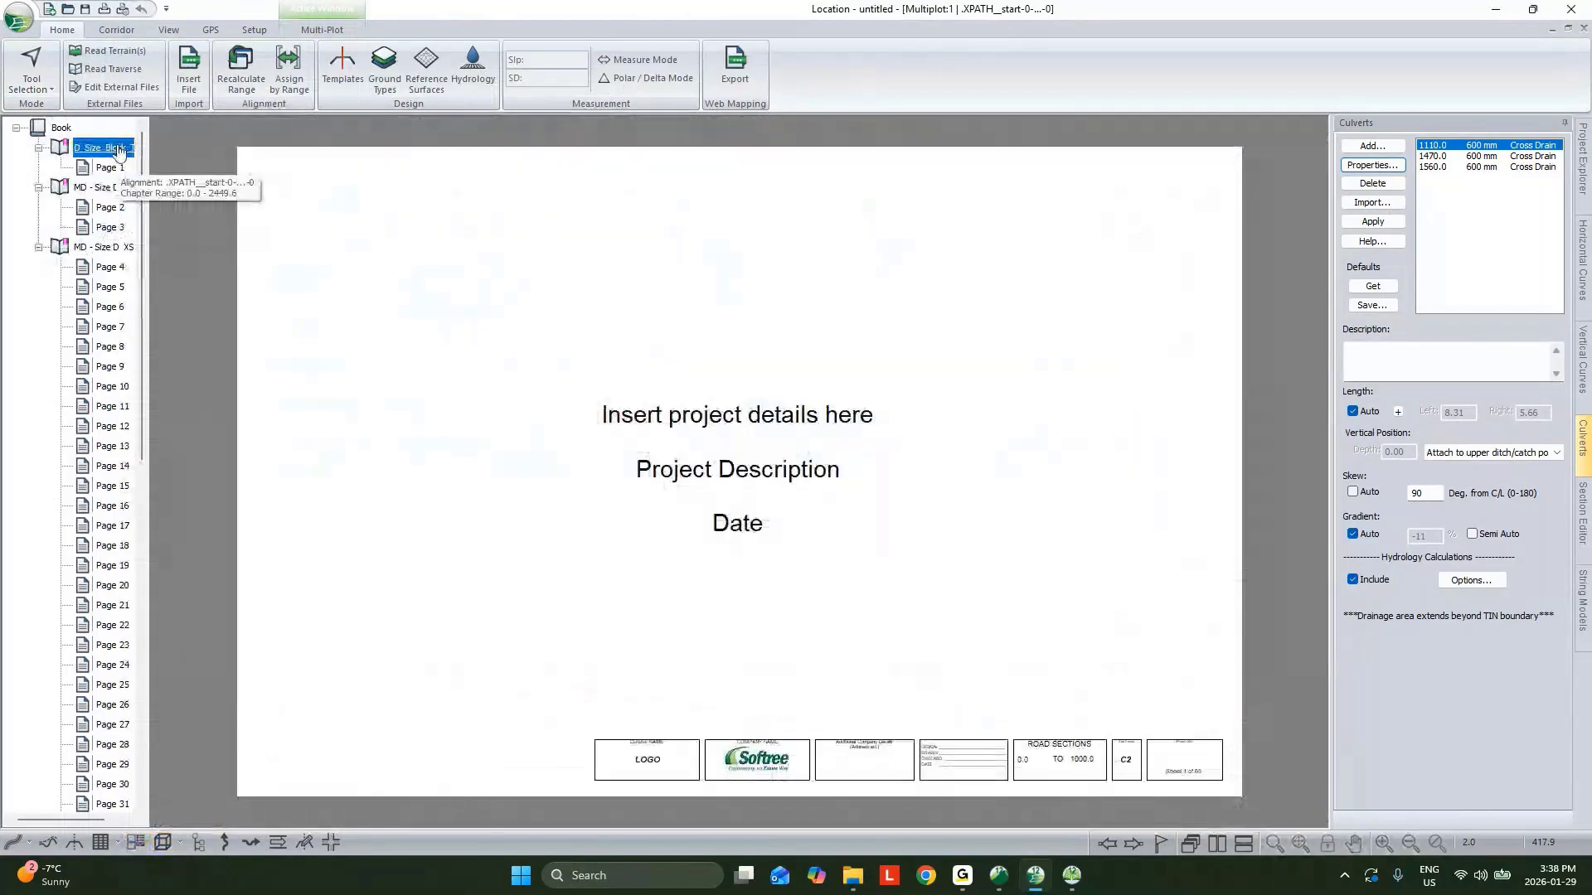
right_click(120, 148)
left_click(187, 192)
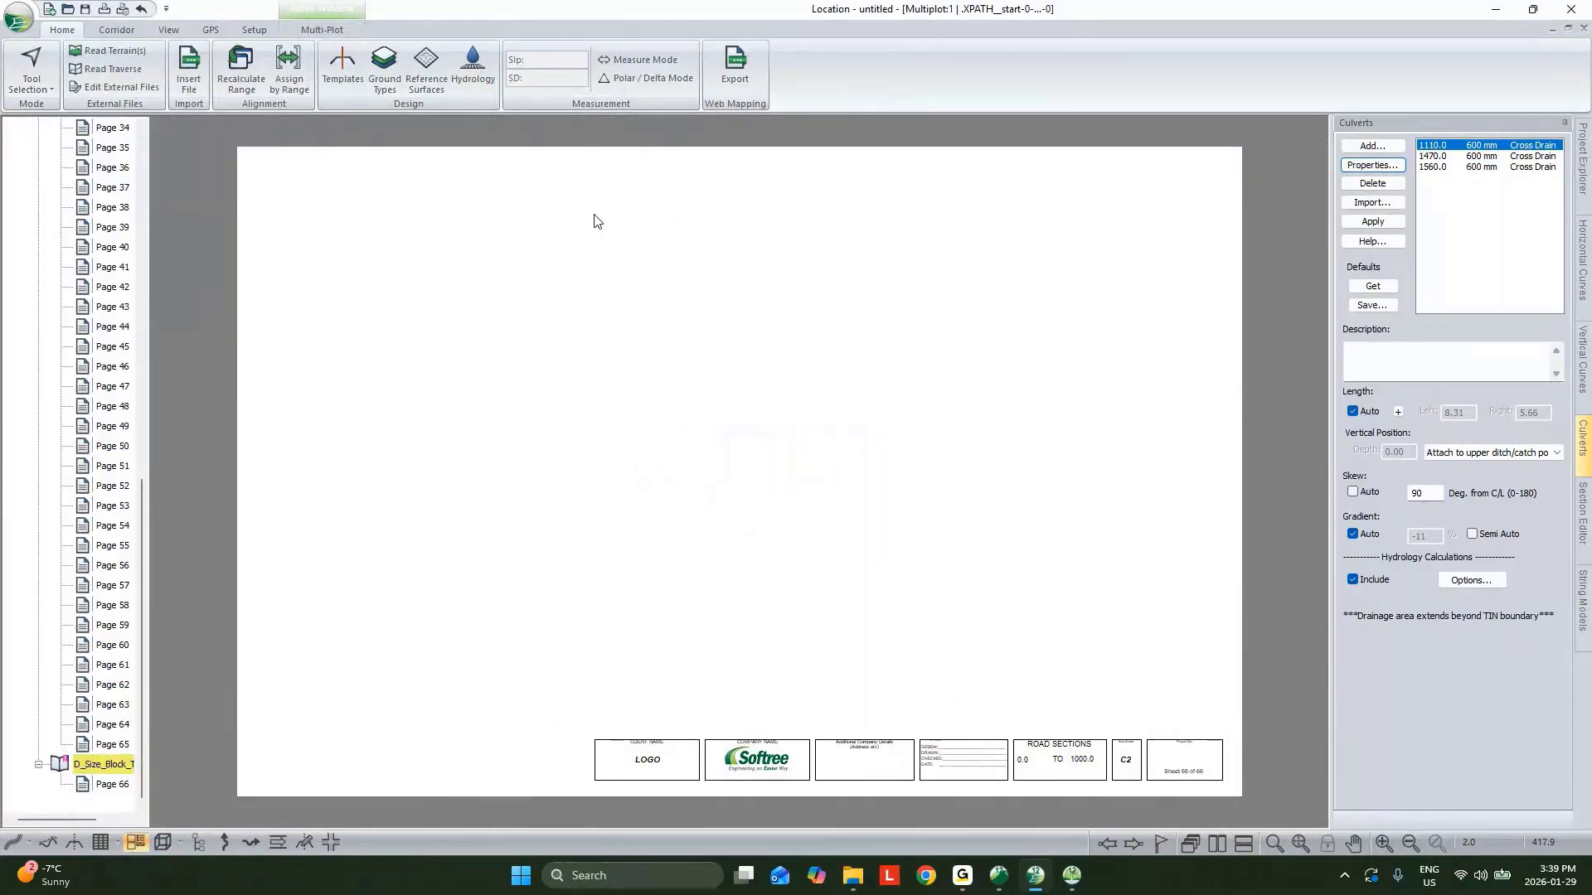
Insert a 3D sub-view on the new page set to the End Of Road view point and place it upper left.
left_click(324, 29)
left_click(488, 77)
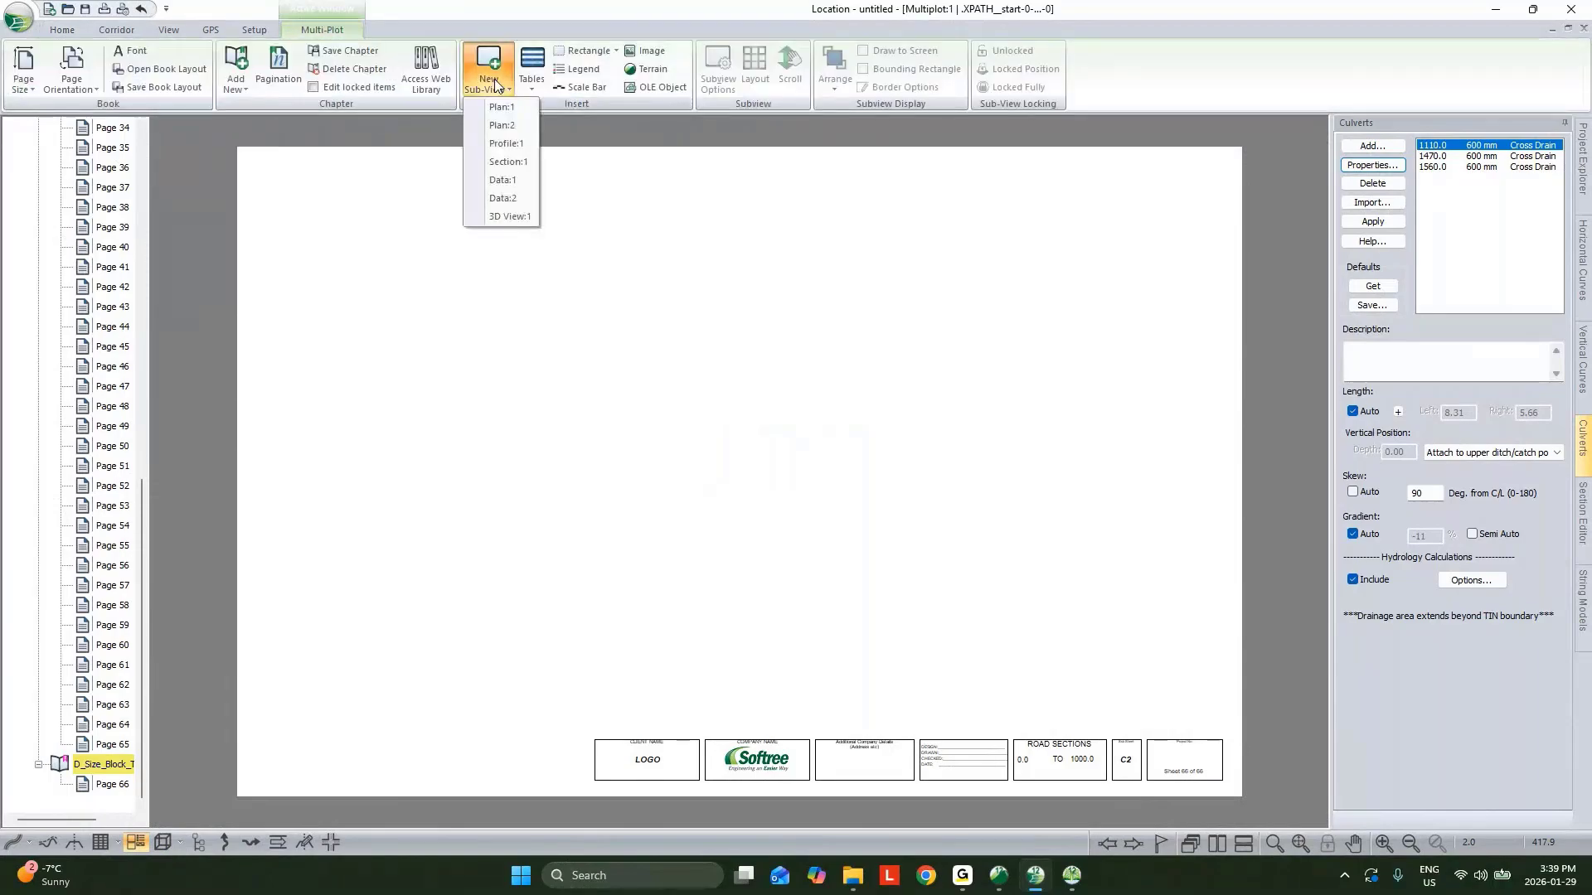
left_click(497, 217)
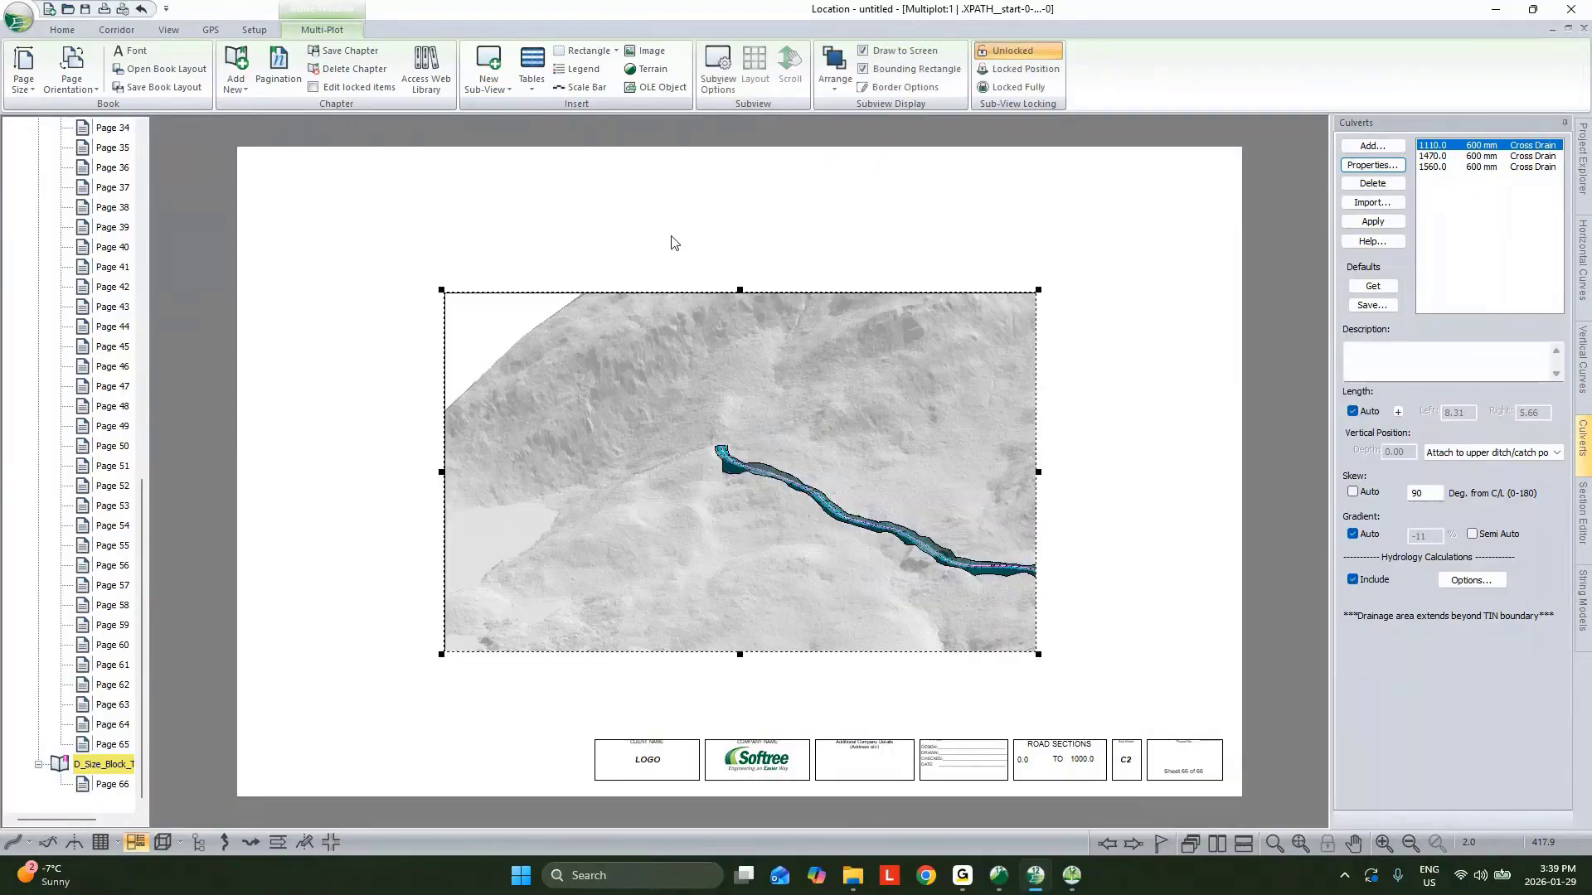
left_click_drag(789, 319, 671, 236)
double_click(674, 348)
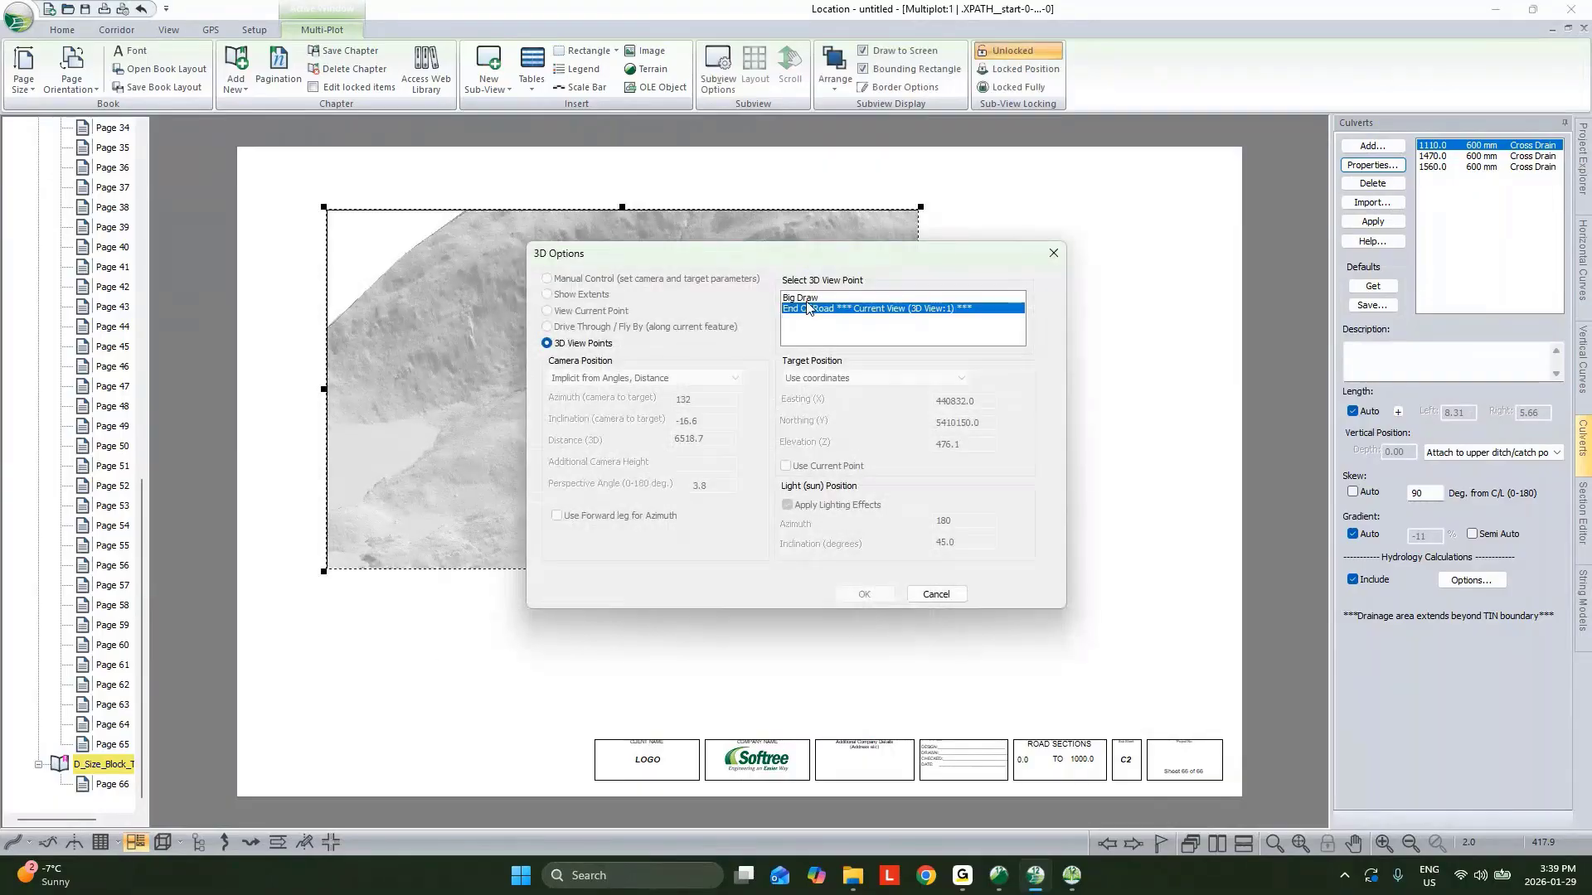
left_click(937, 594)
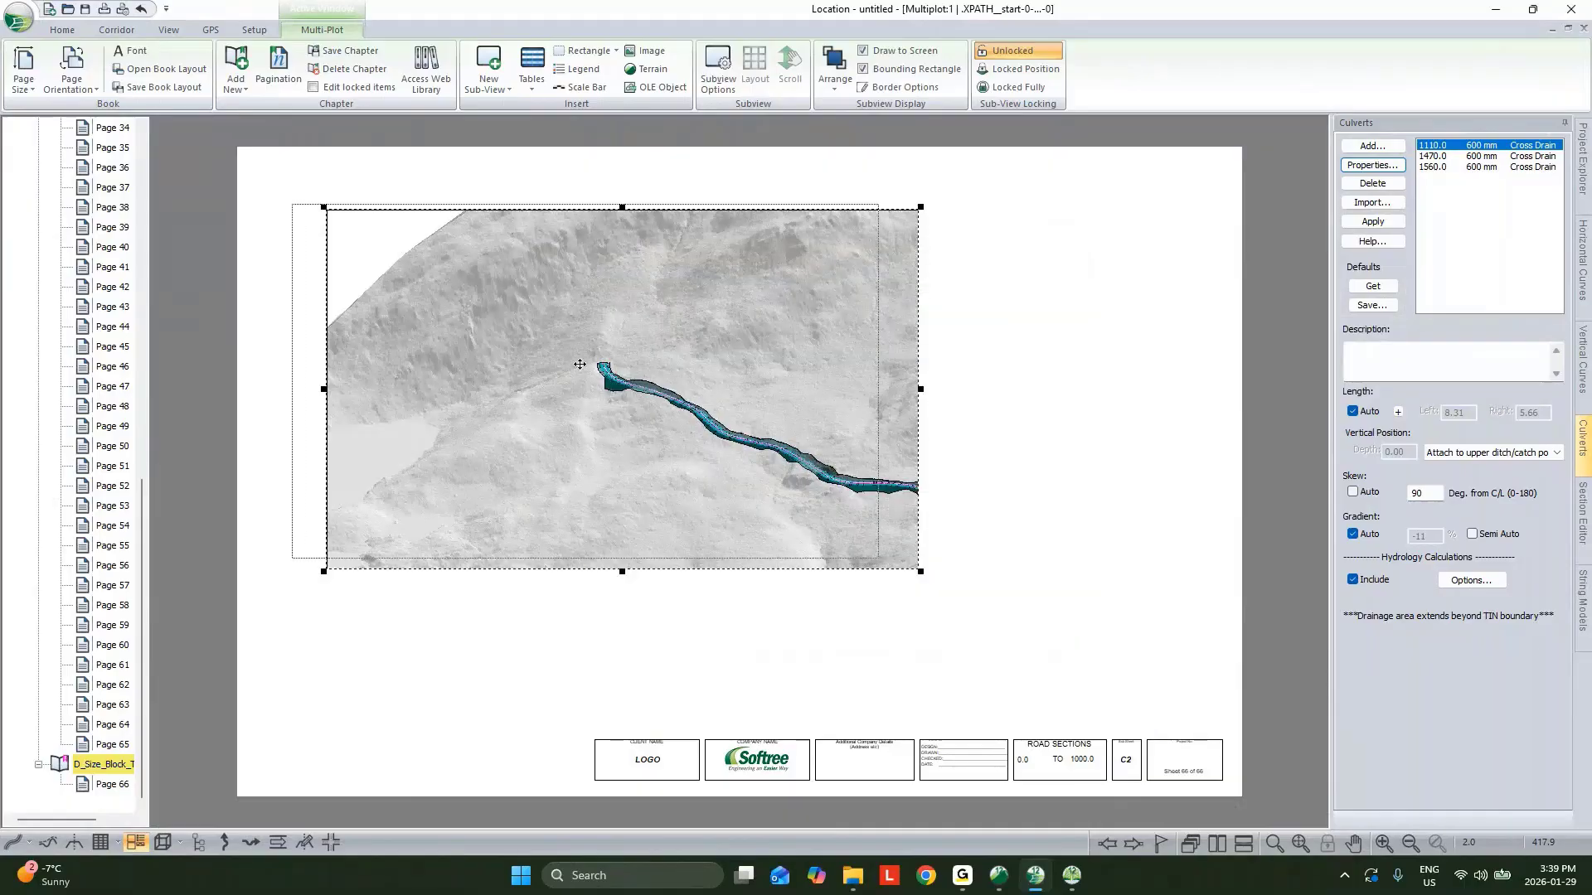
left_click_drag(804, 300, 751, 293)
left_click_drag(869, 201, 702, 219)
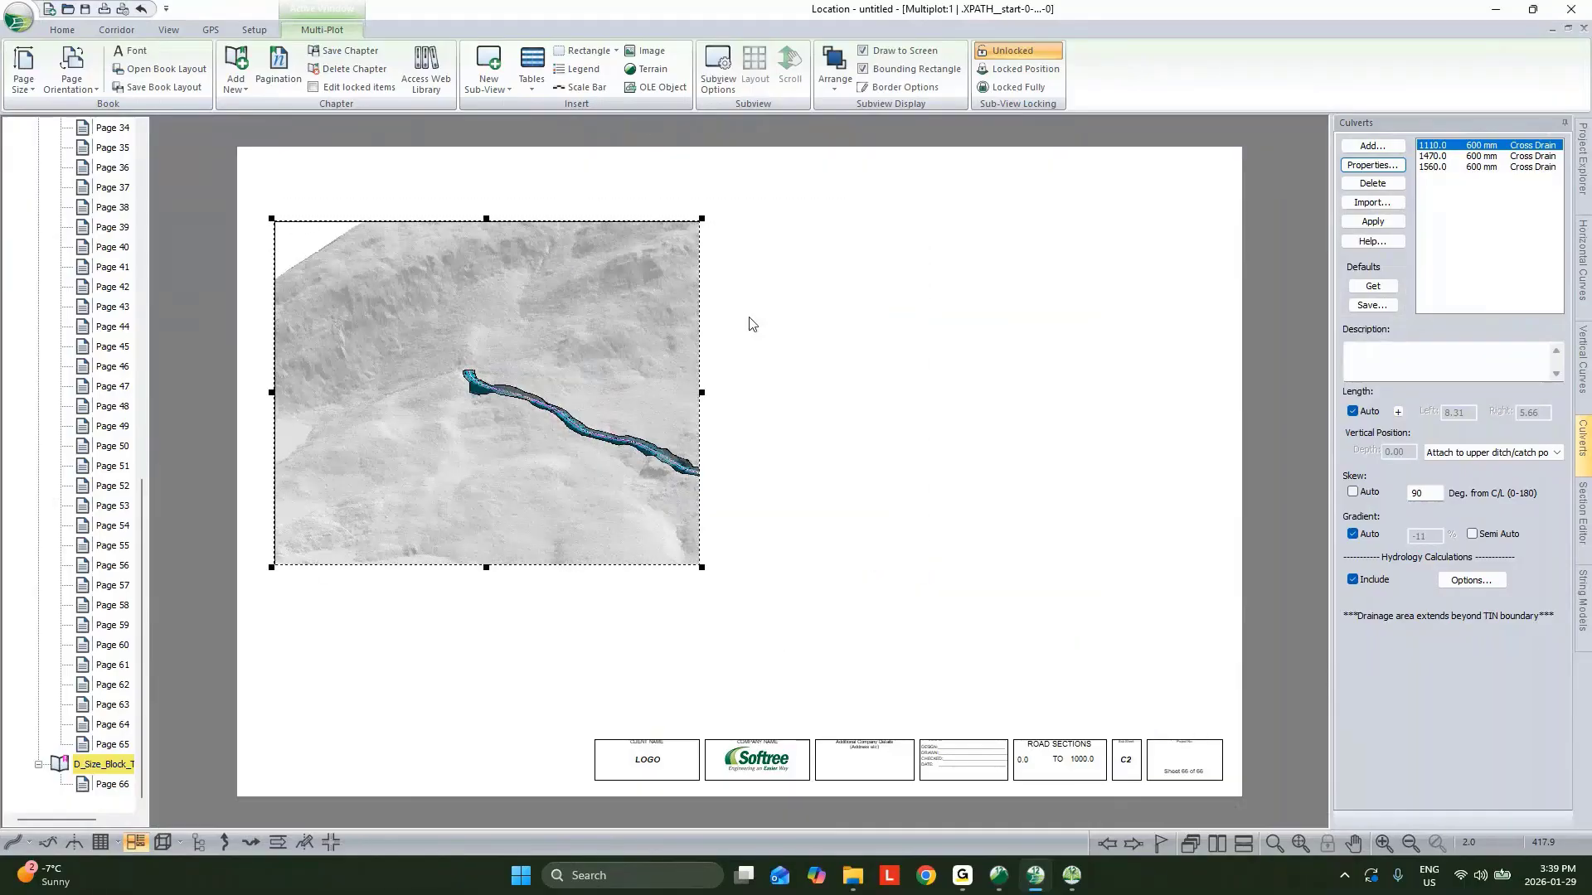
Insert a second 3D sub-view set to the Big Draw view point and place it to the right.
left_click(500, 85)
left_click(504, 221)
left_click_drag(716, 351, 867, 268)
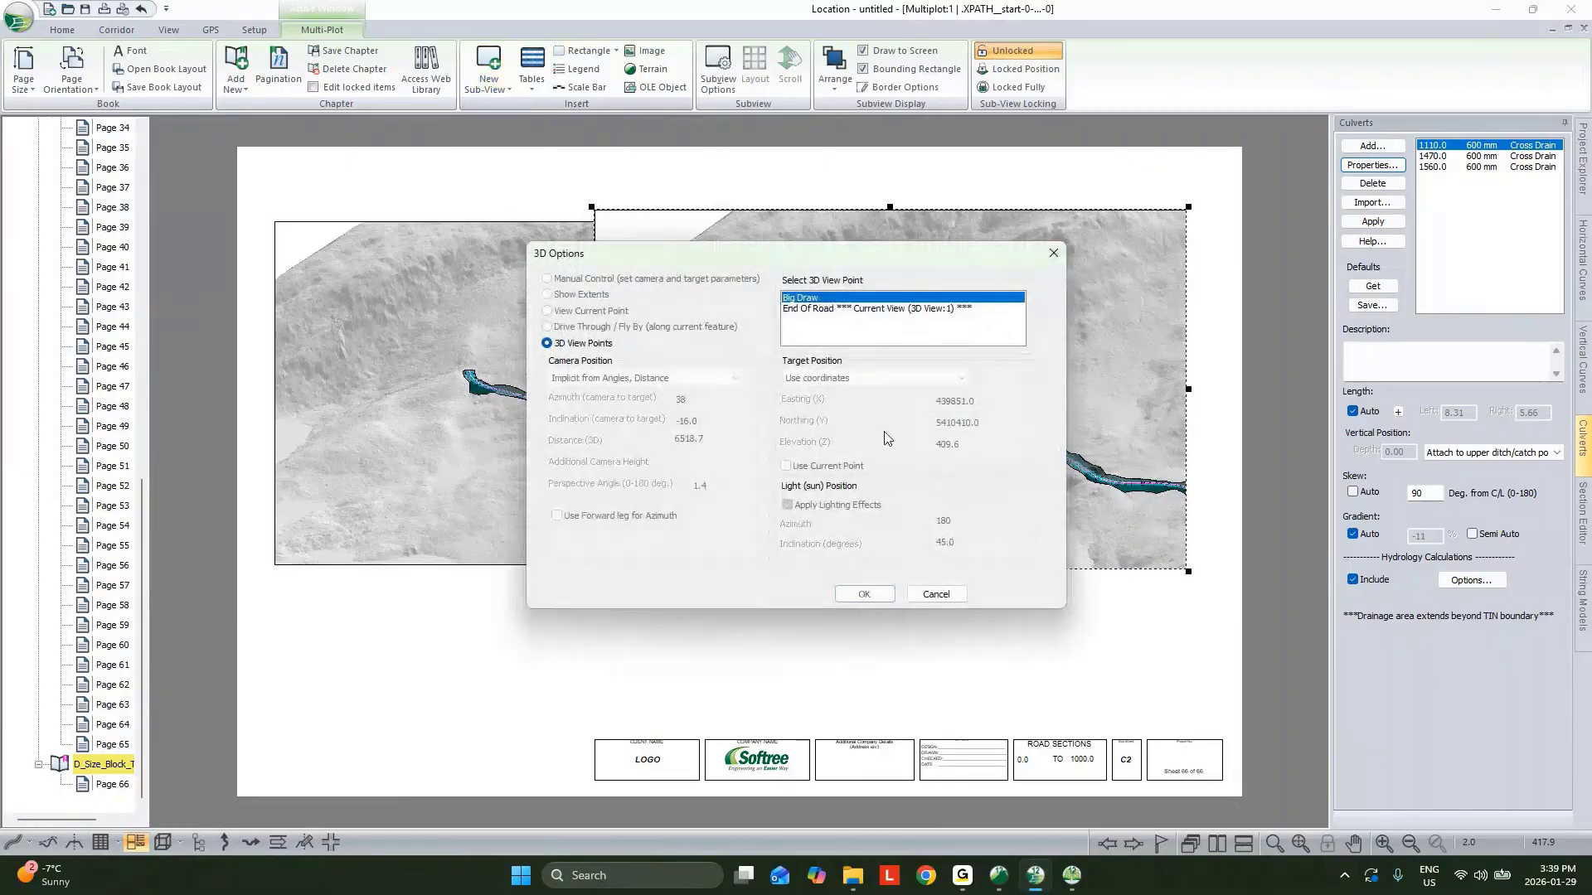
left_click(867, 593)
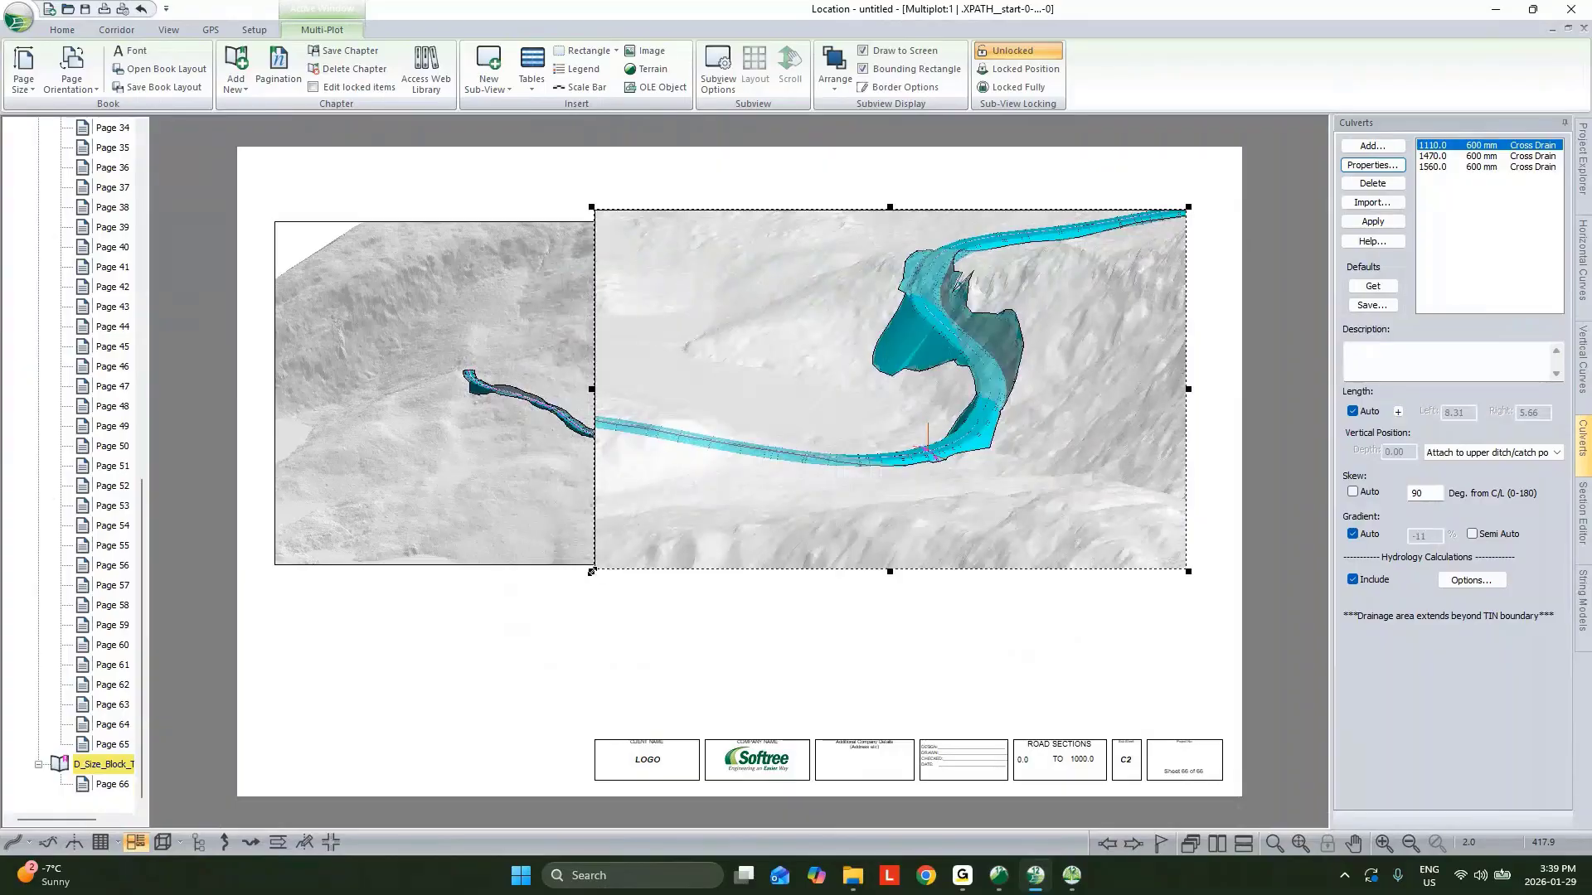
left_click_drag(591, 571, 737, 562)
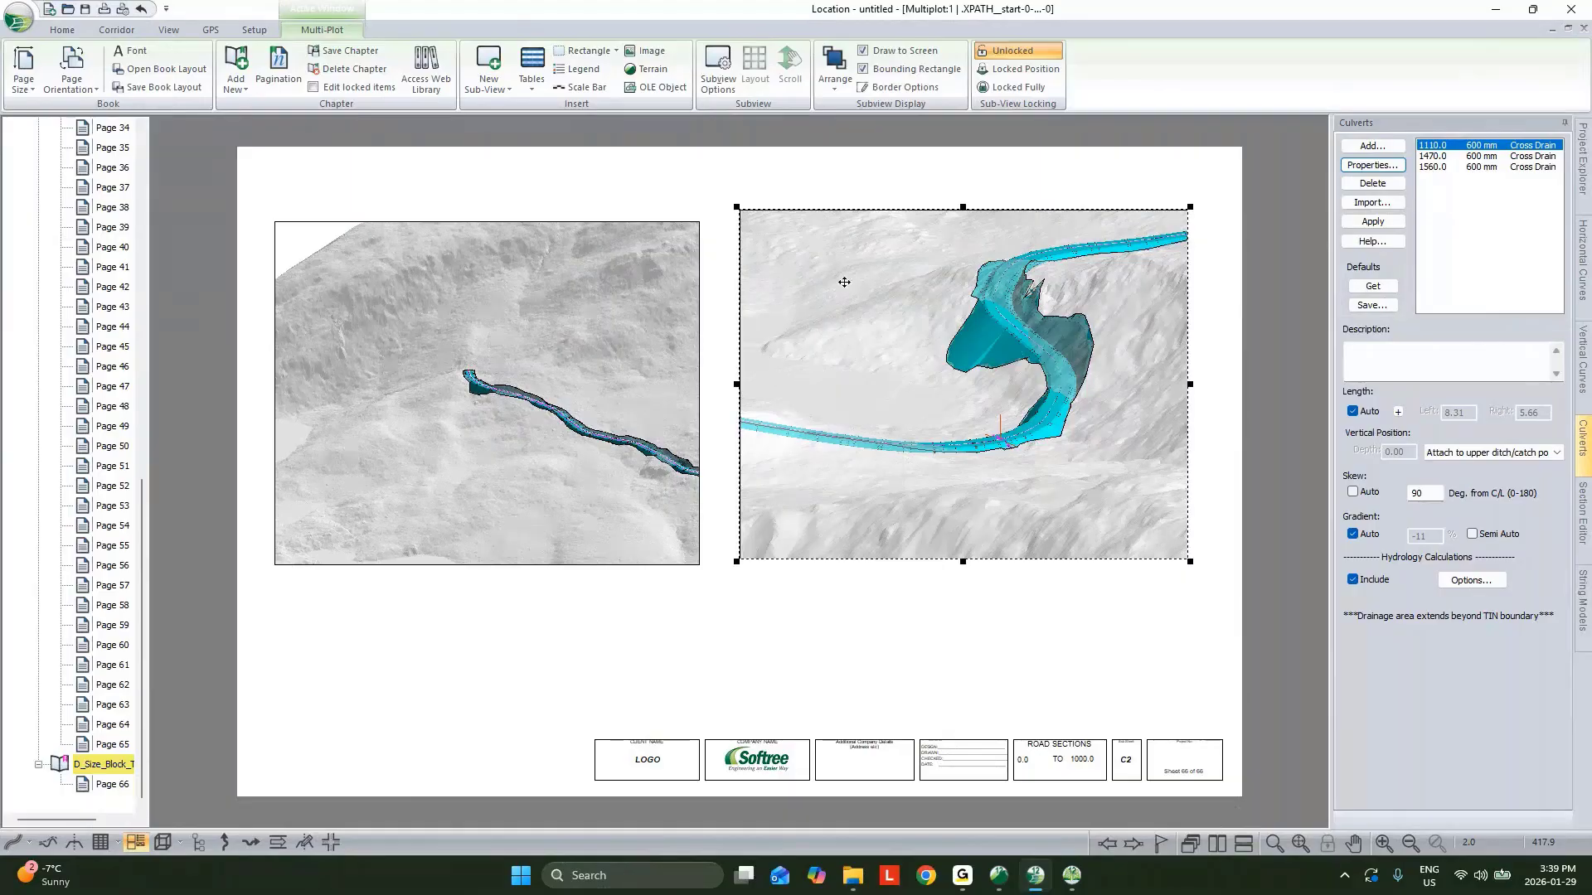
Resize the End Of Road sub-view to match the height of the Big Draw sub-view.
left_click(607, 227)
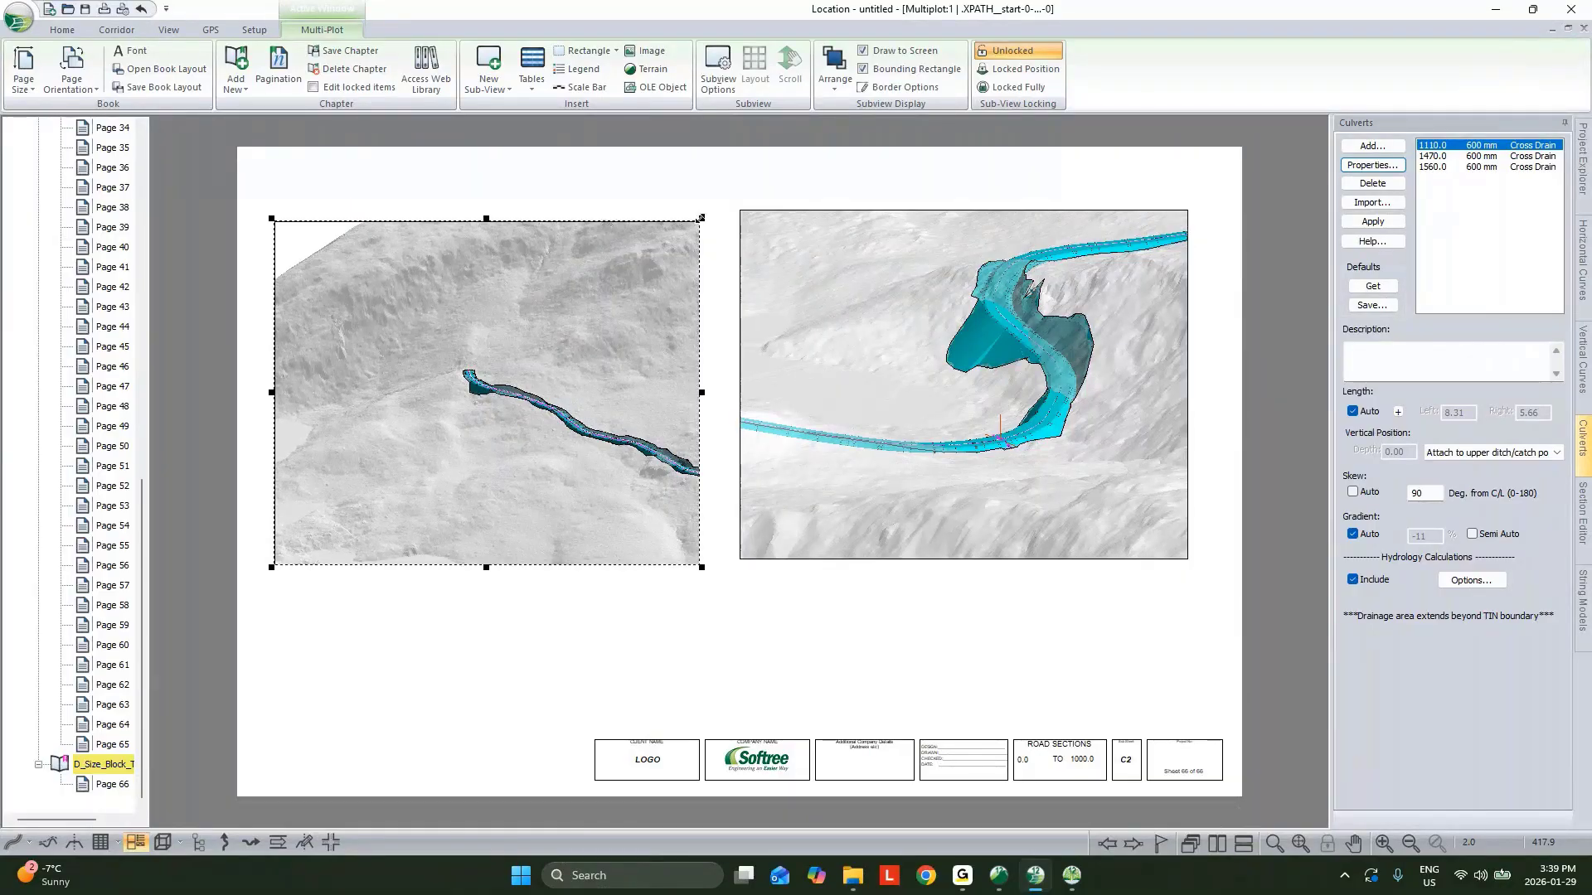
left_click_drag(705, 204, 707, 206)
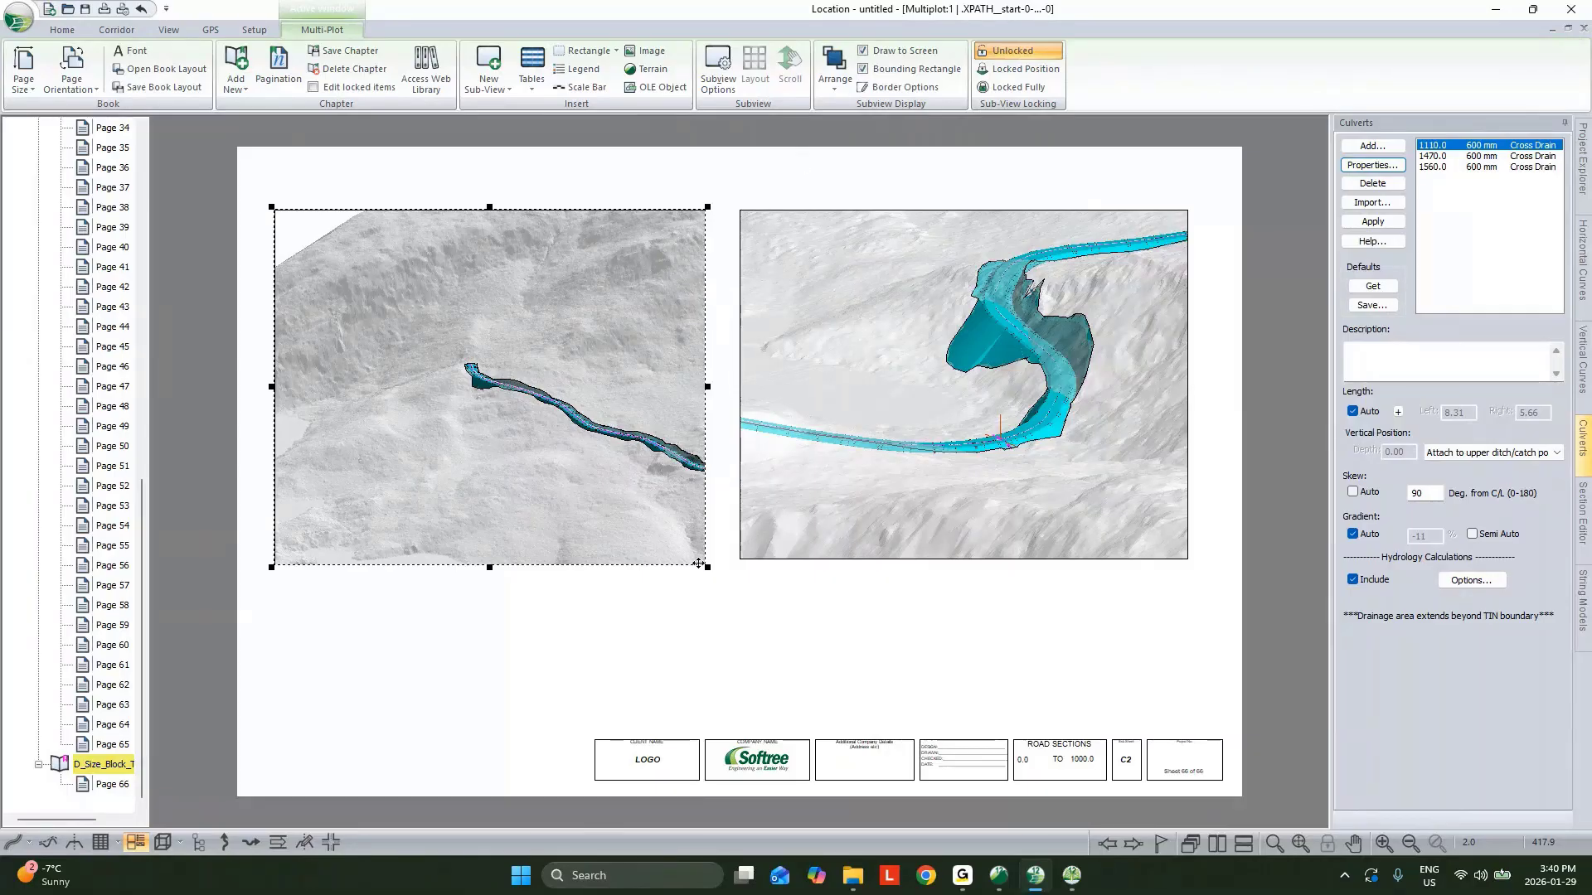
left_click_drag(708, 567, 713, 561)
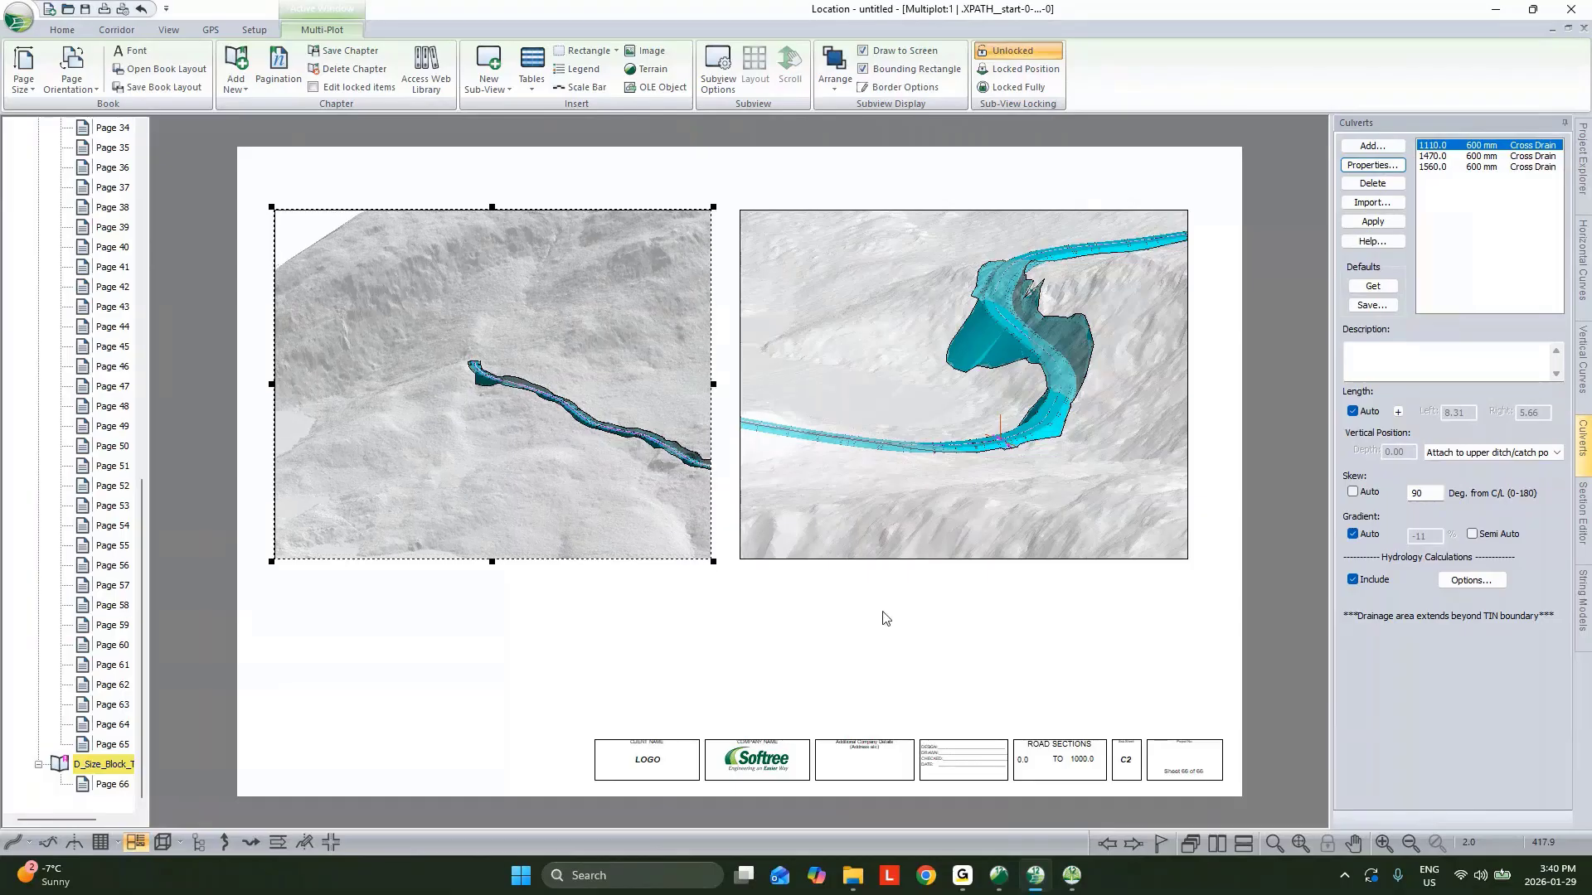
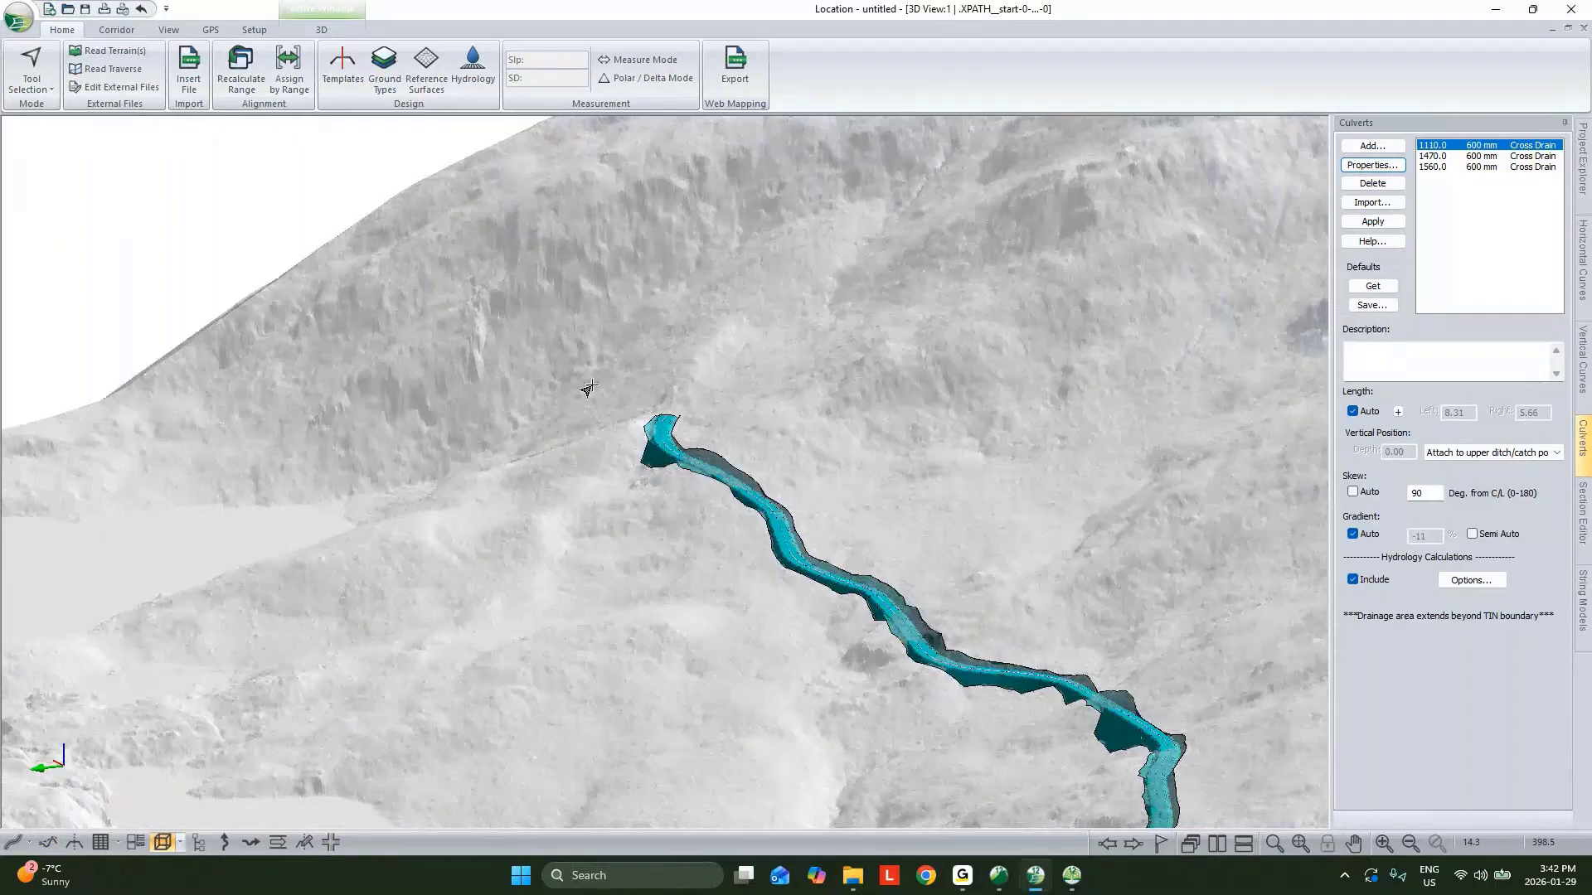
Examine the end of the road in the 3D view and the plan view.
scroll(655, 431, "up", 3)
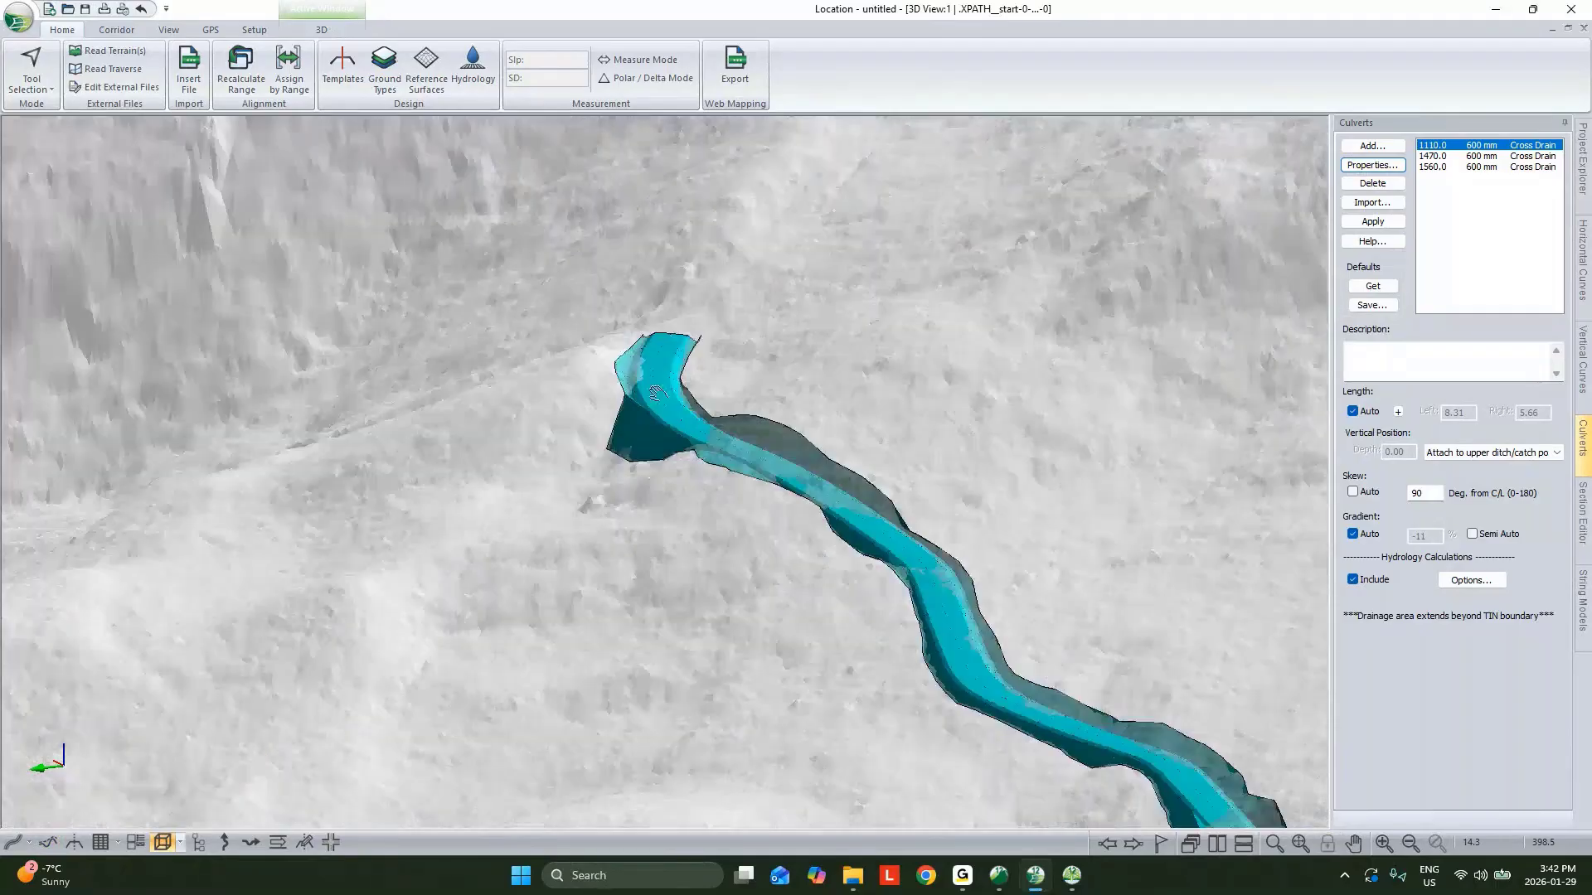
middle_click_drag(655, 392, 610, 531)
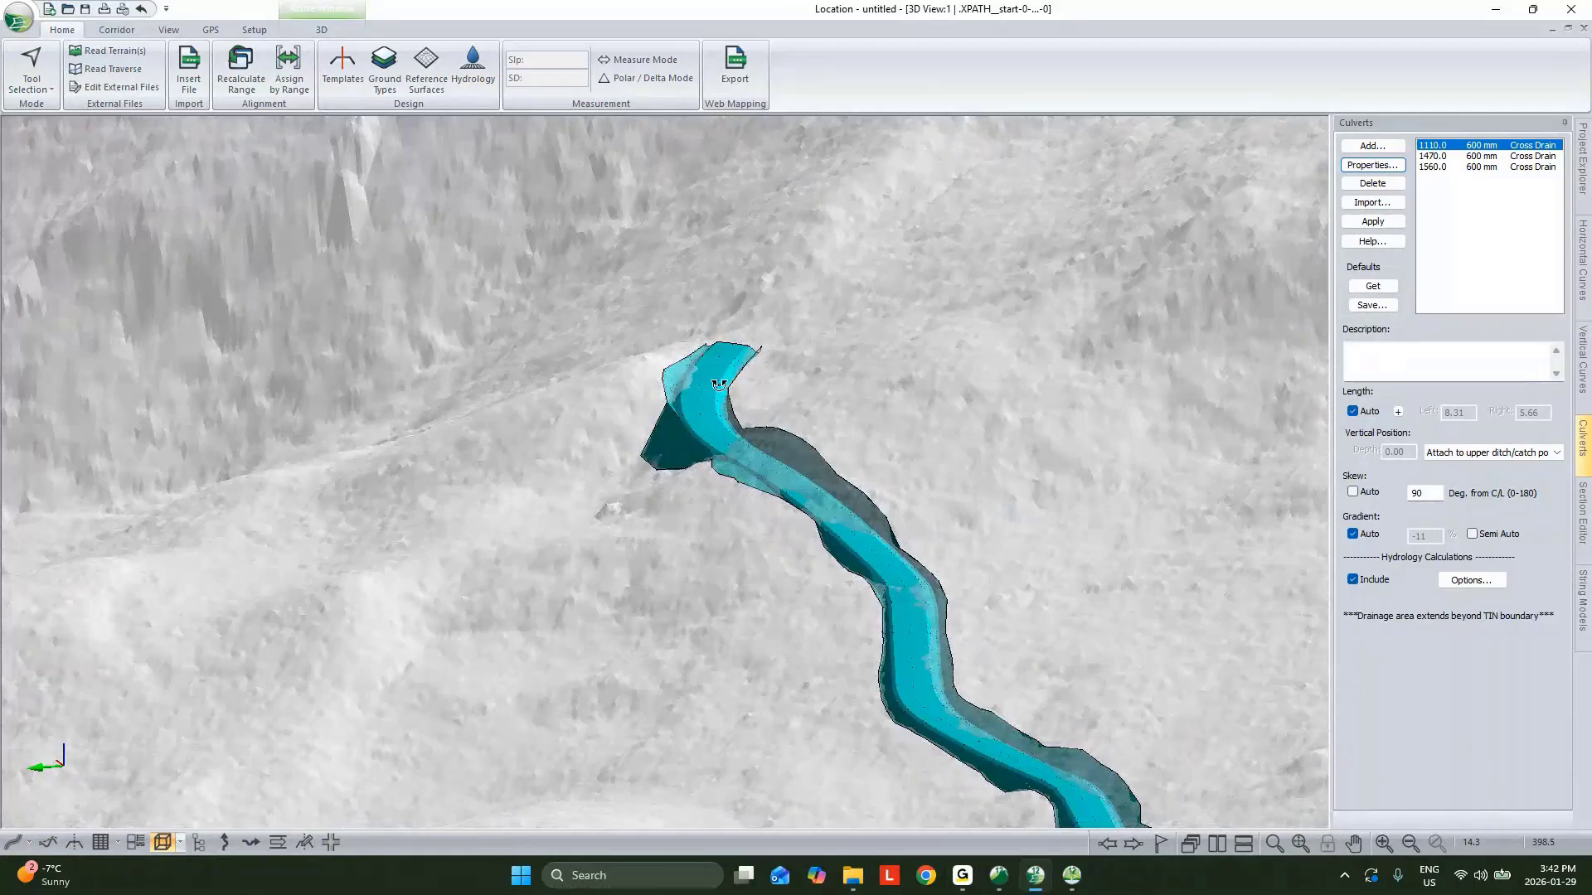
mouse_move(719, 385)
middle_mouse_down()
mouse_move(862, 430)
mouse_move(925, 423)
mouse_move(731, 368)
mouse_move(798, 435)
middle_mouse_up()
left_click(724, 366)
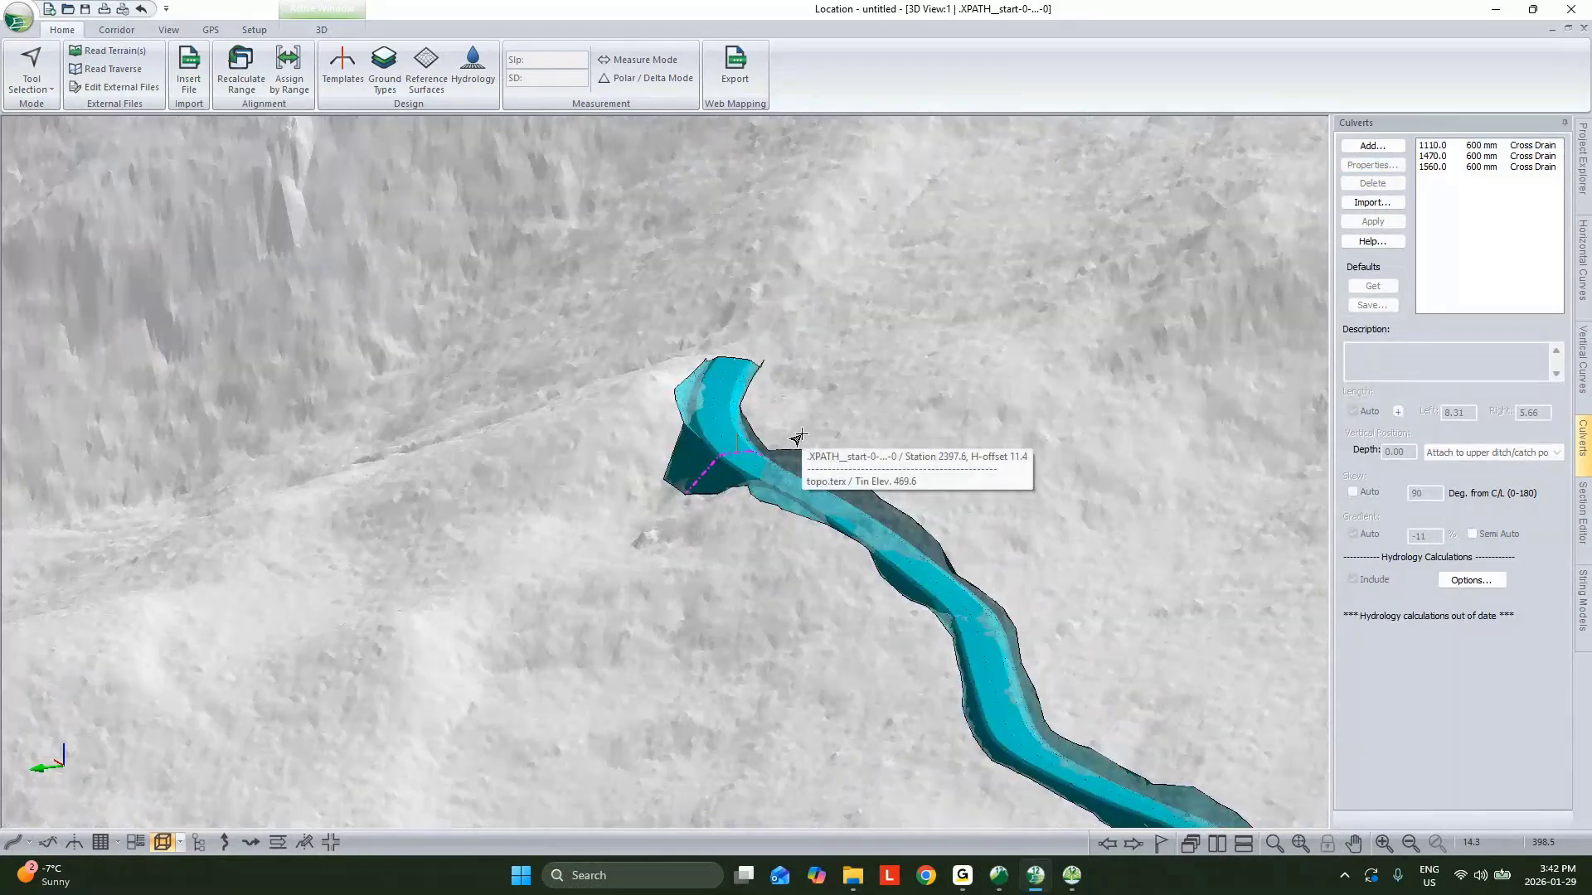
middle_click_drag(895, 412, 919, 365)
left_click(1568, 29)
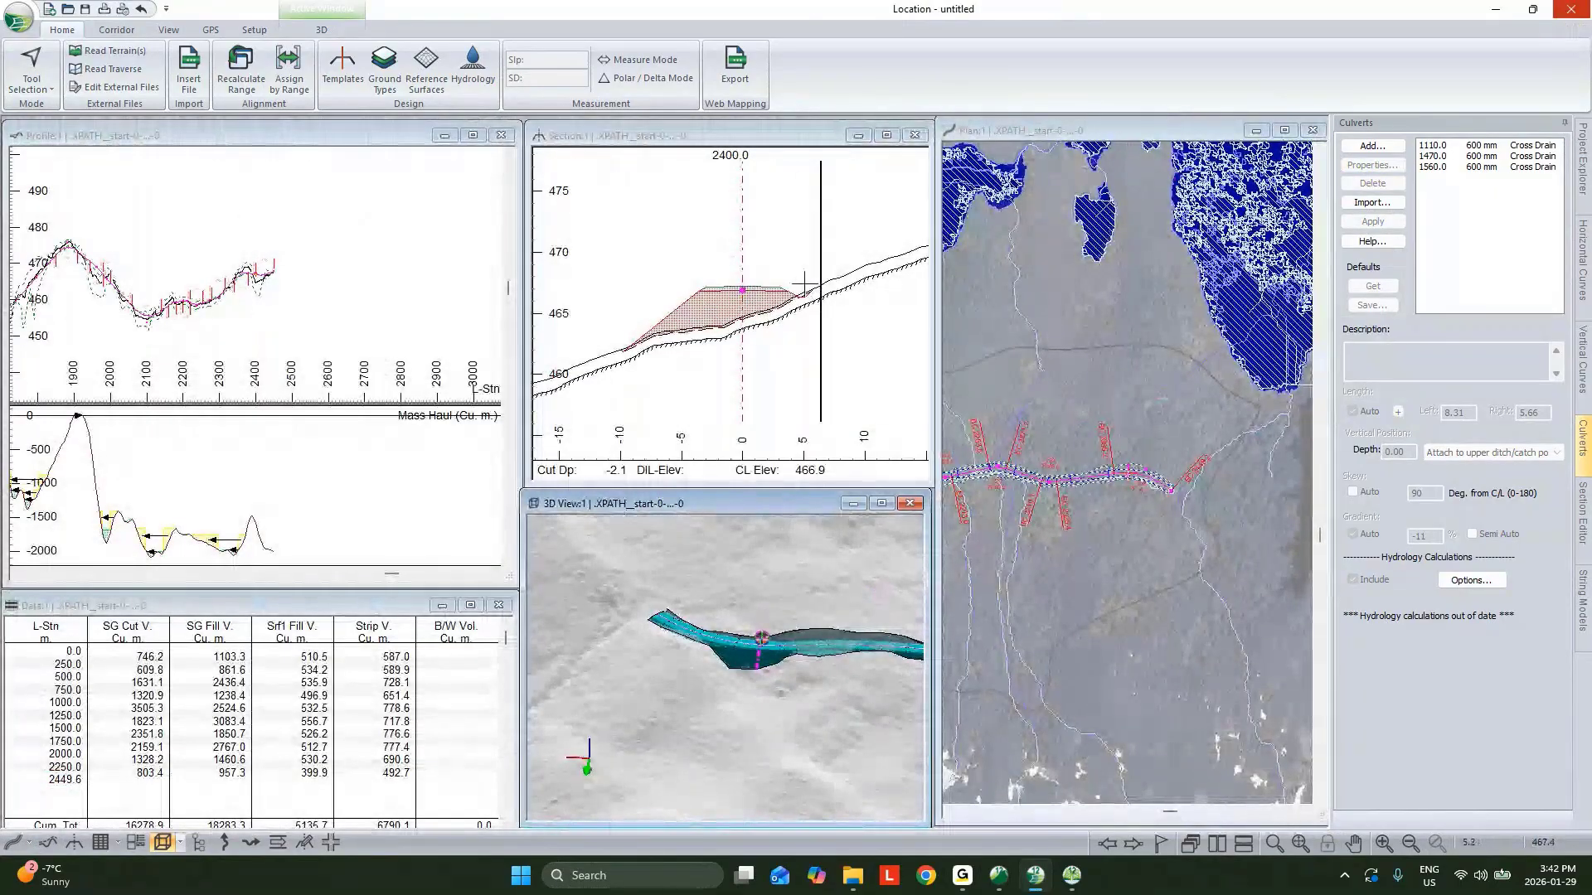
scroll(1191, 458, "up", 5)
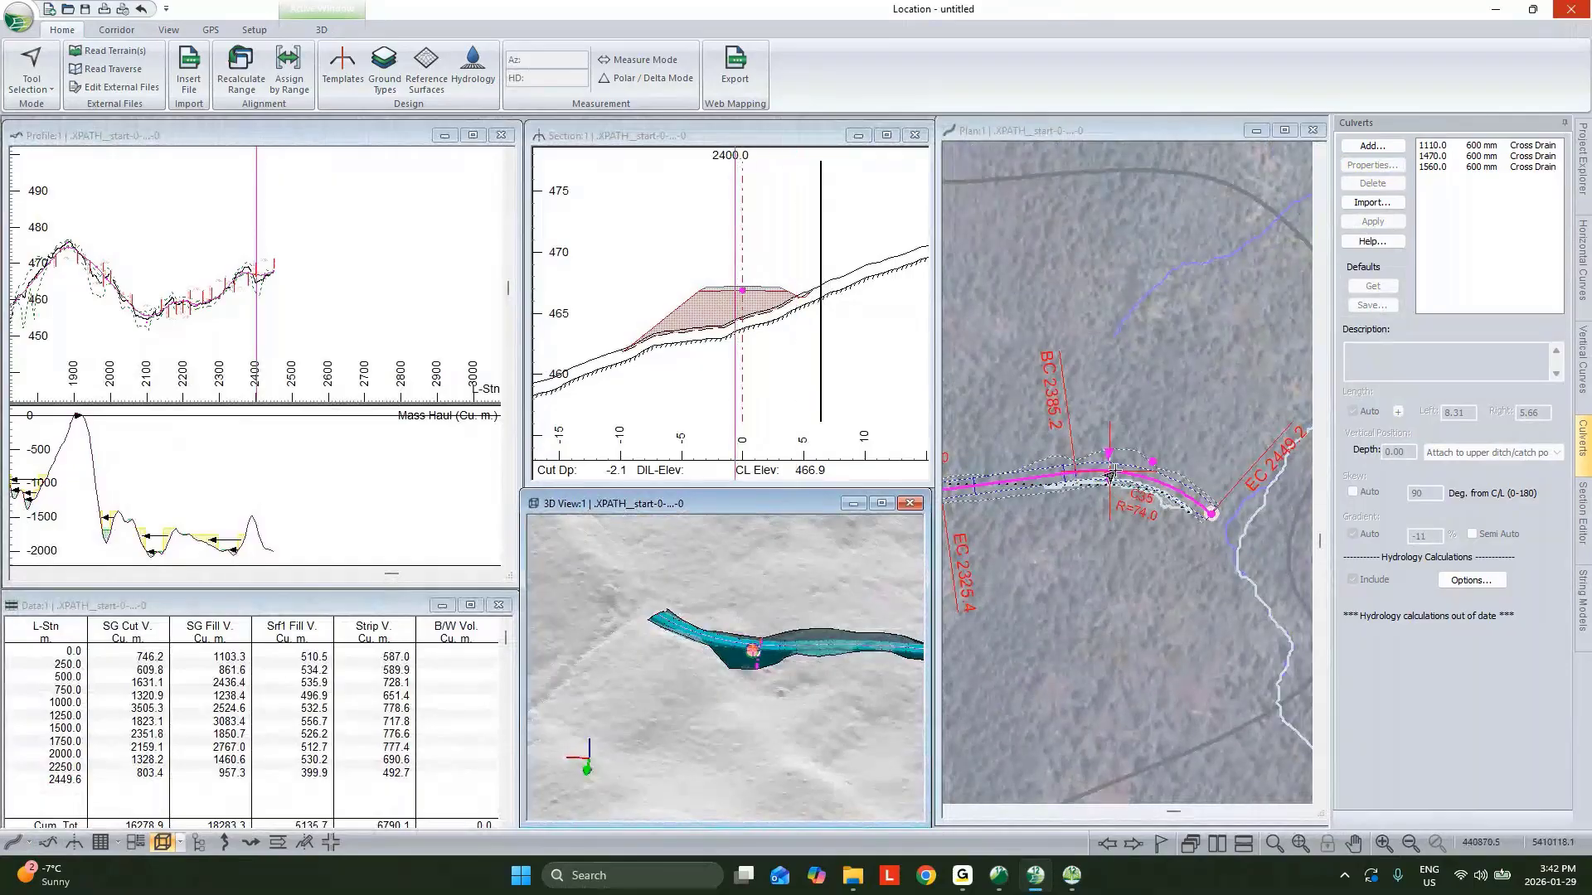
Add a Width (Left) override at station 2400 in Assign Parameters by Range, keeping the default value.
mouse_move(1114, 476)
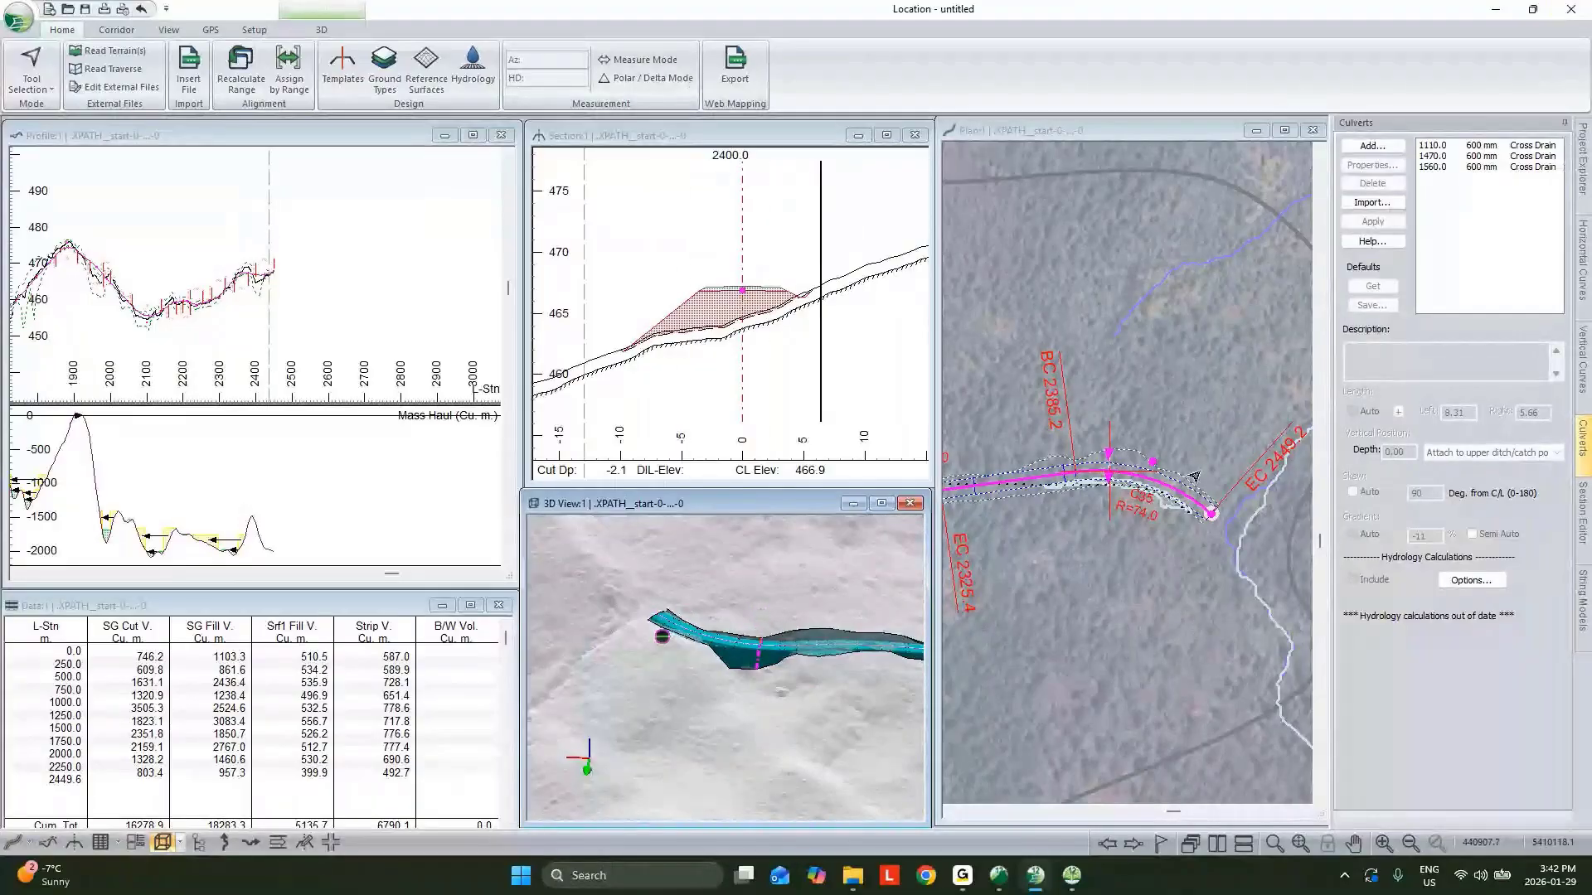
left_click(382, 71)
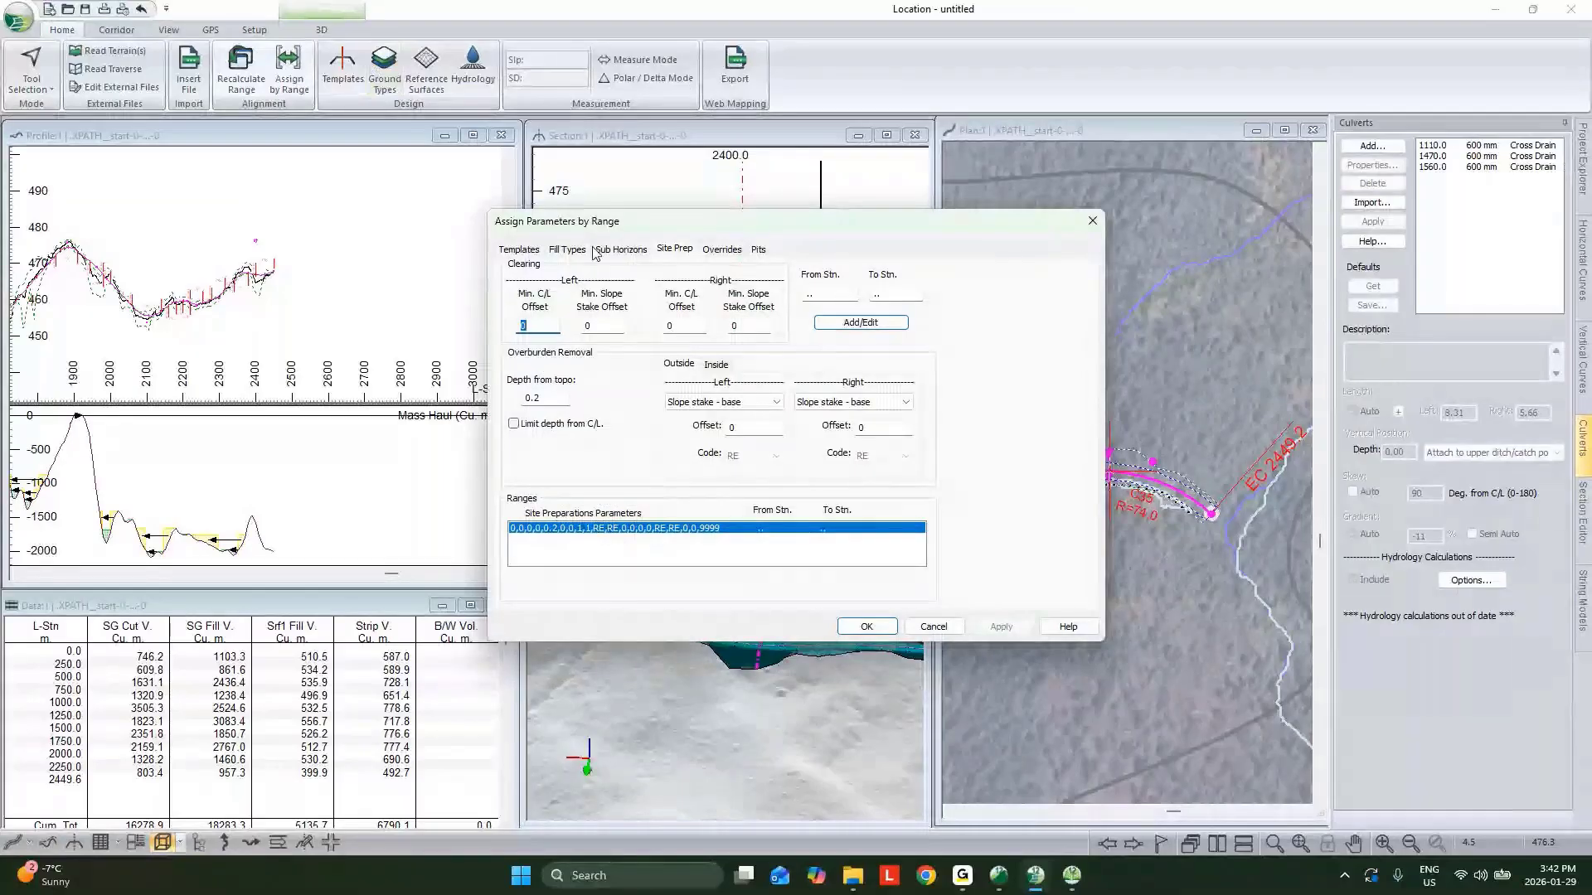
left_click(733, 251)
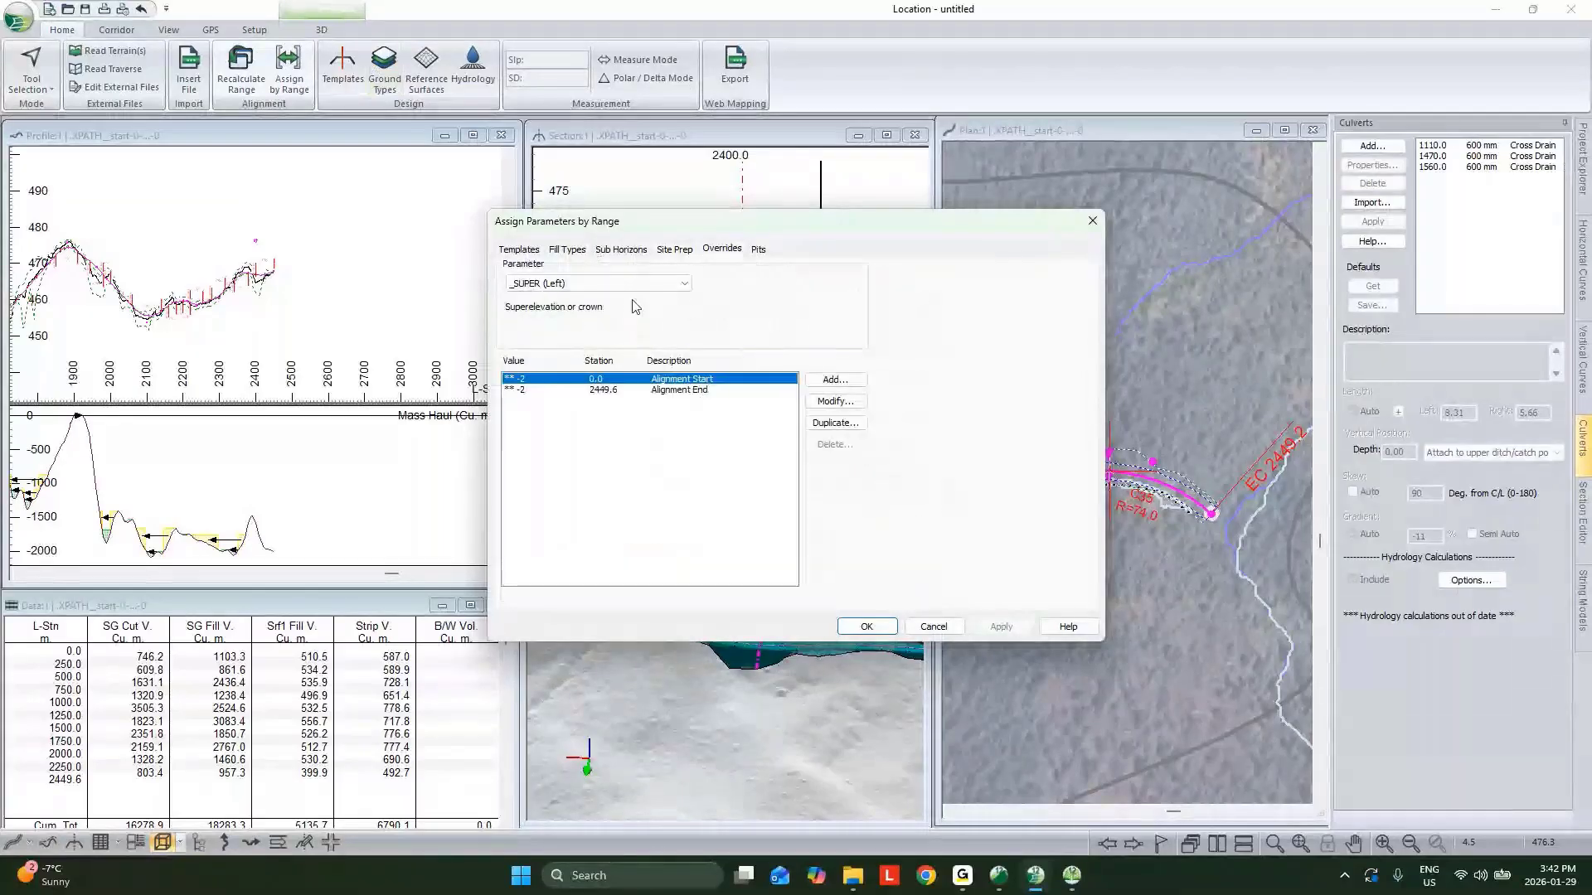
left_click(597, 284)
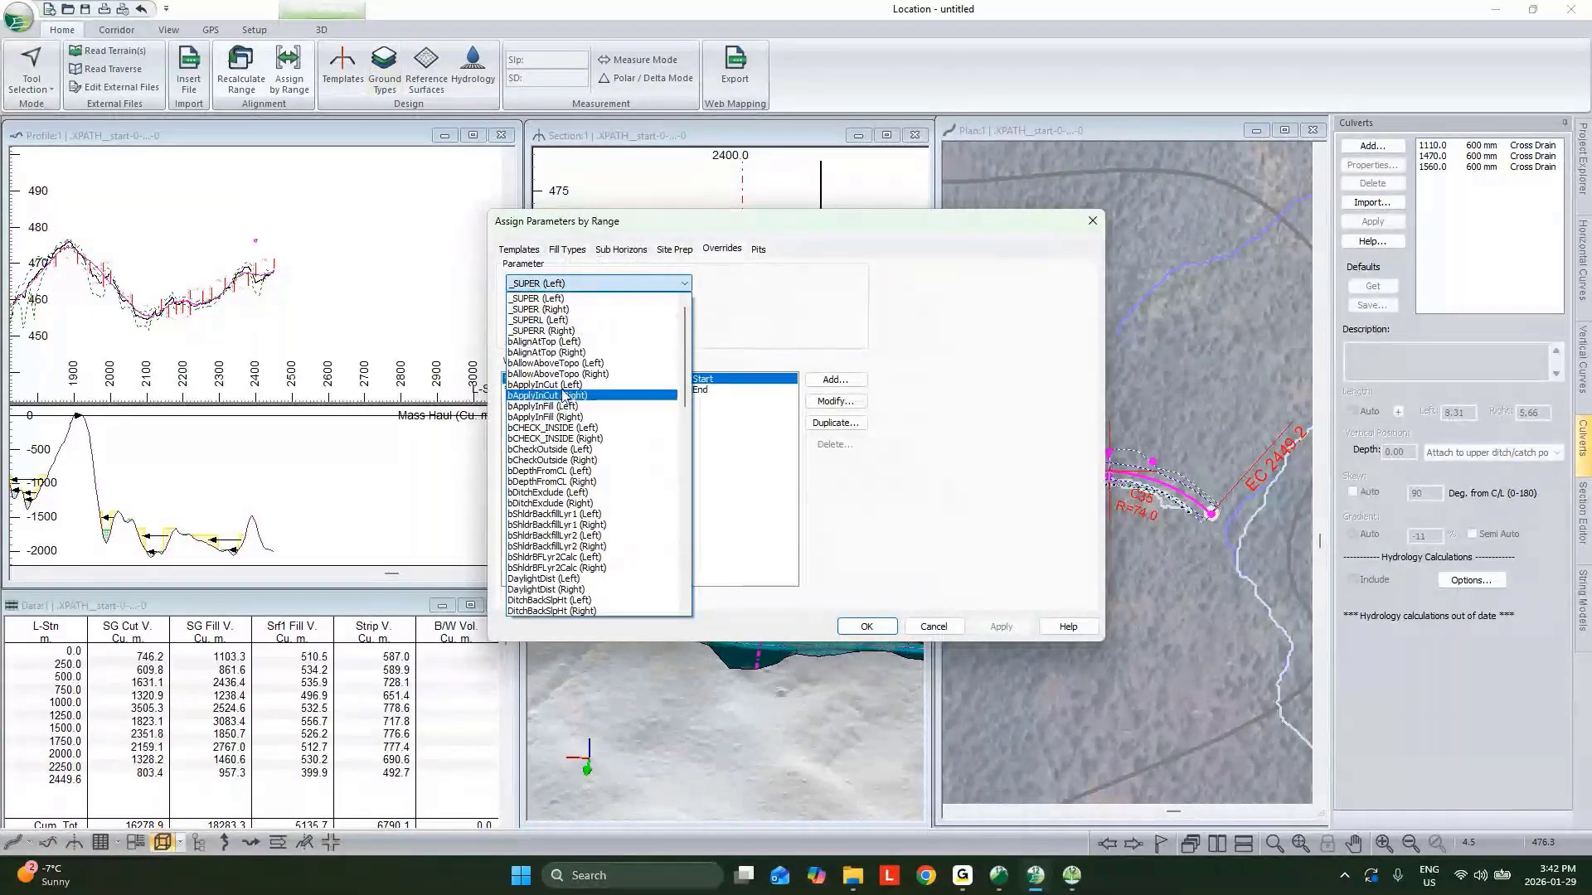
scroll(543, 497, "down", 15)
scroll(545, 540, "down", 3)
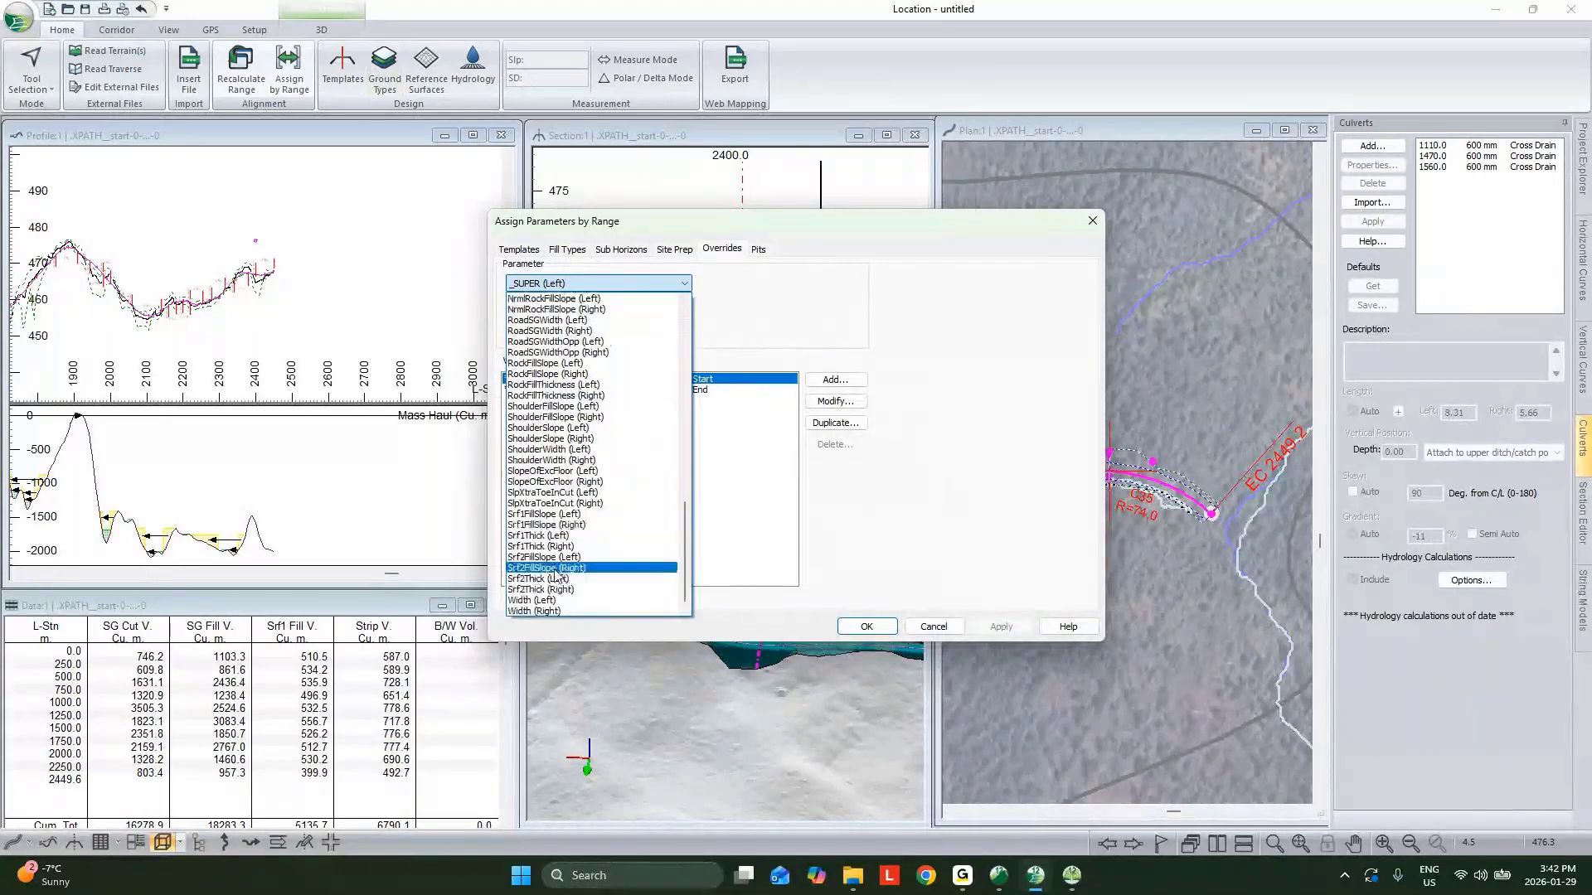
left_click(545, 610)
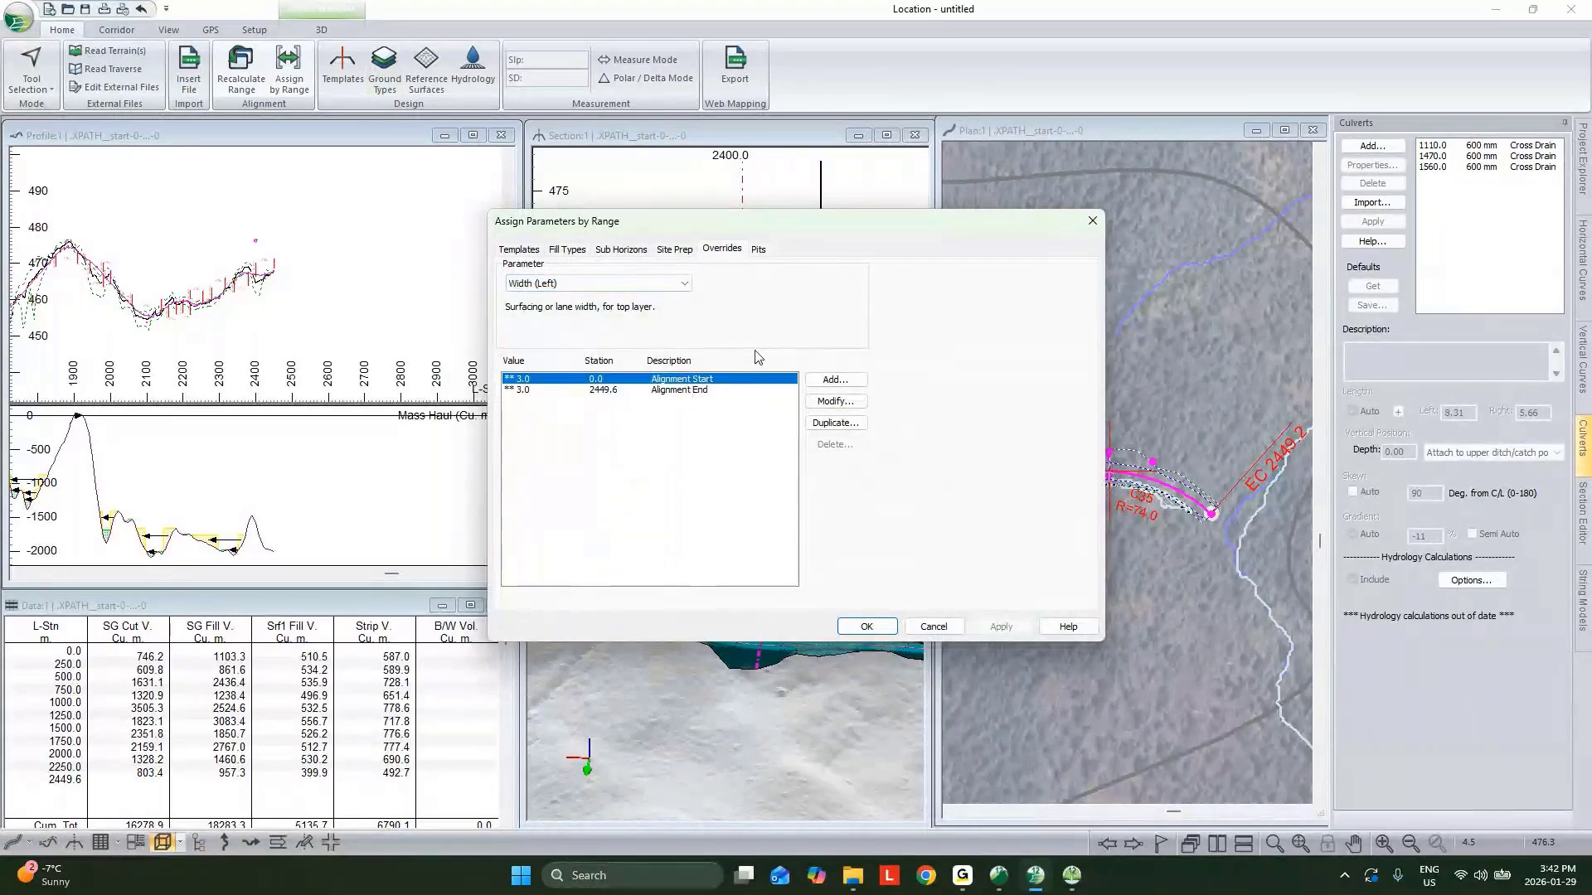
left_click(832, 382)
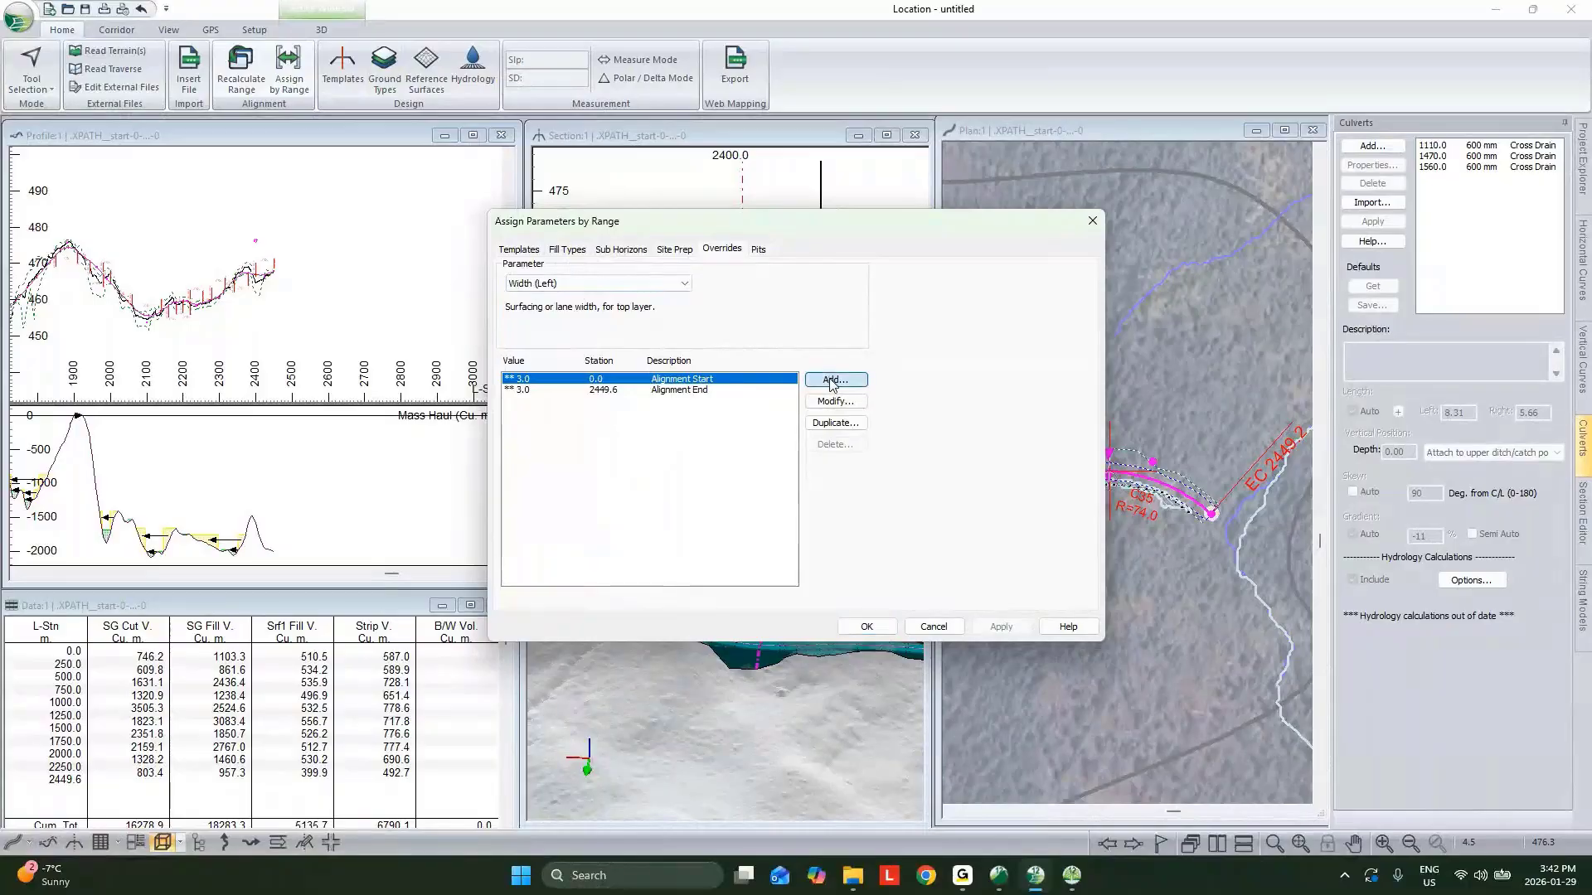
double_click(875, 439)
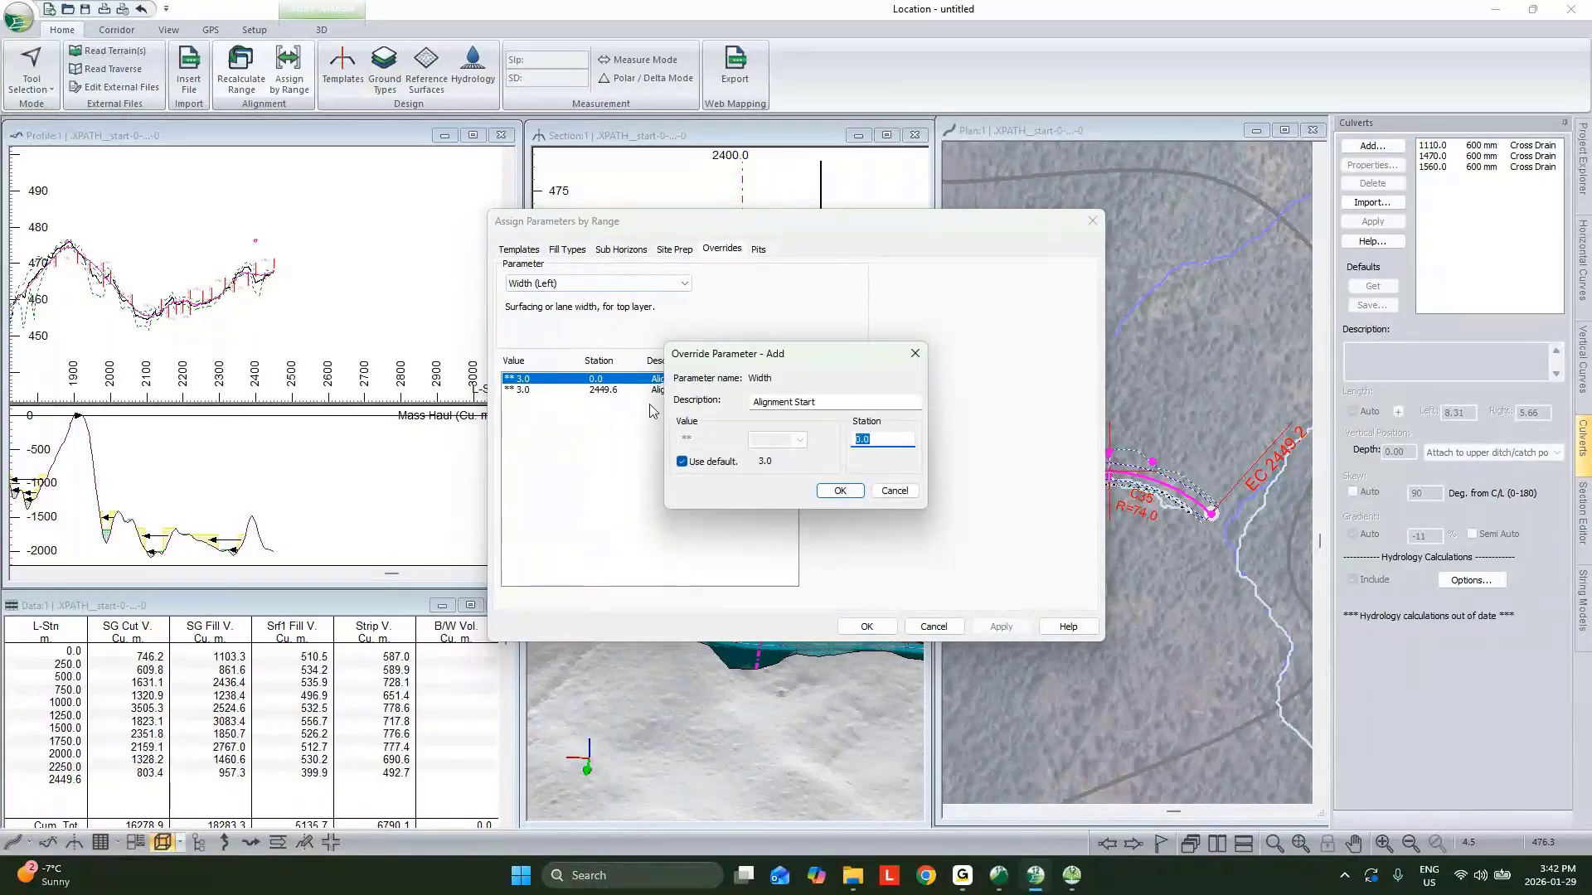
type("2400")
left_click(823, 490)
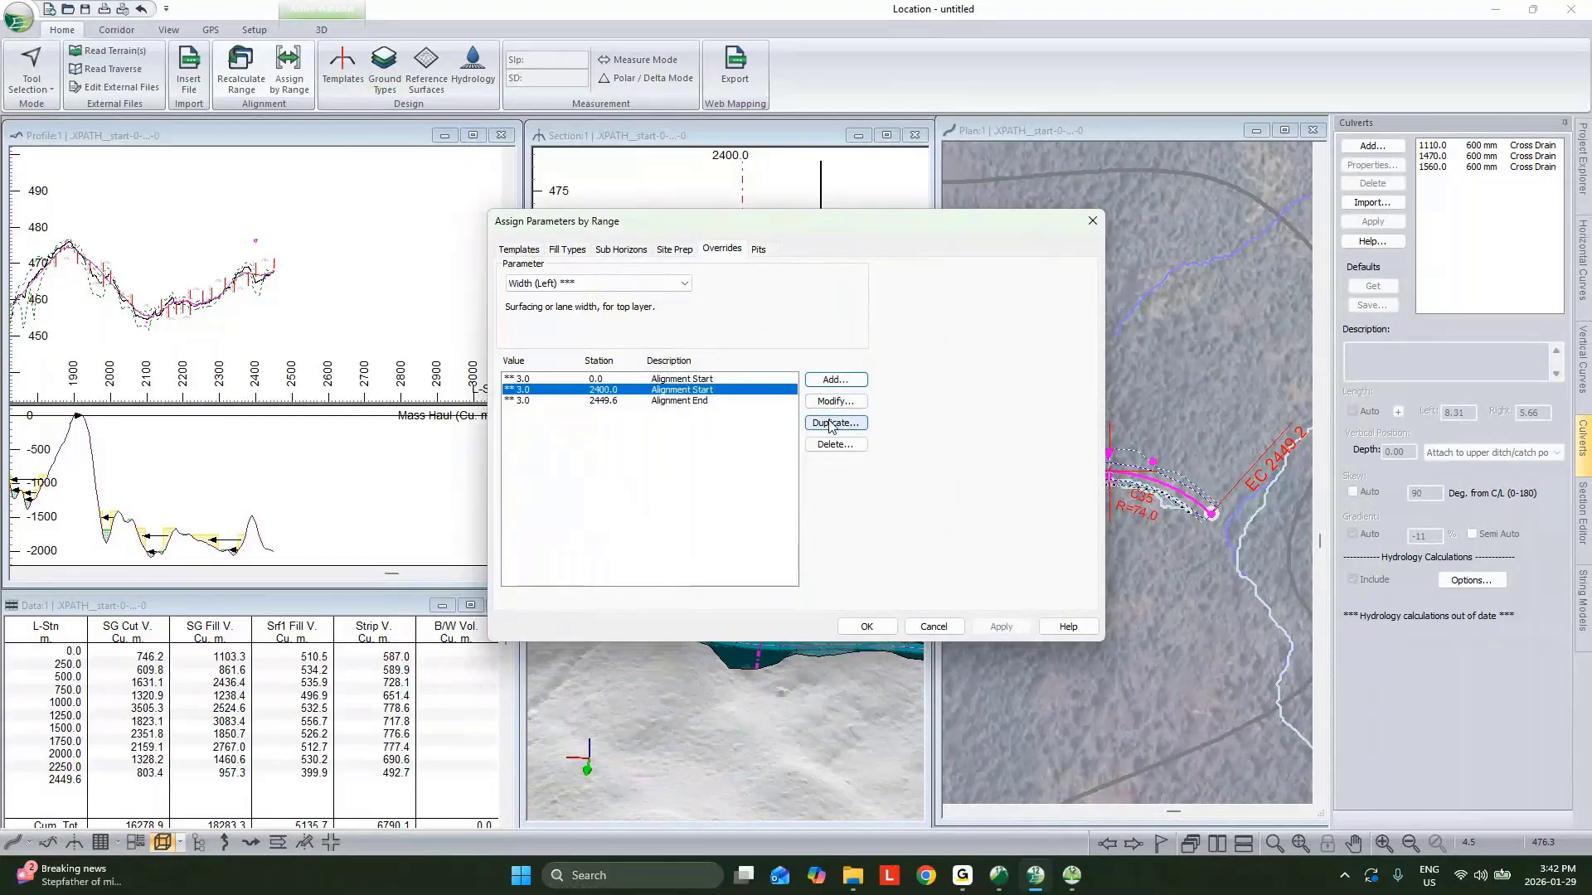
Duplicate that override at station 2410 with a width of 10.
left_click(830, 424)
left_click_drag(886, 440, 868, 445)
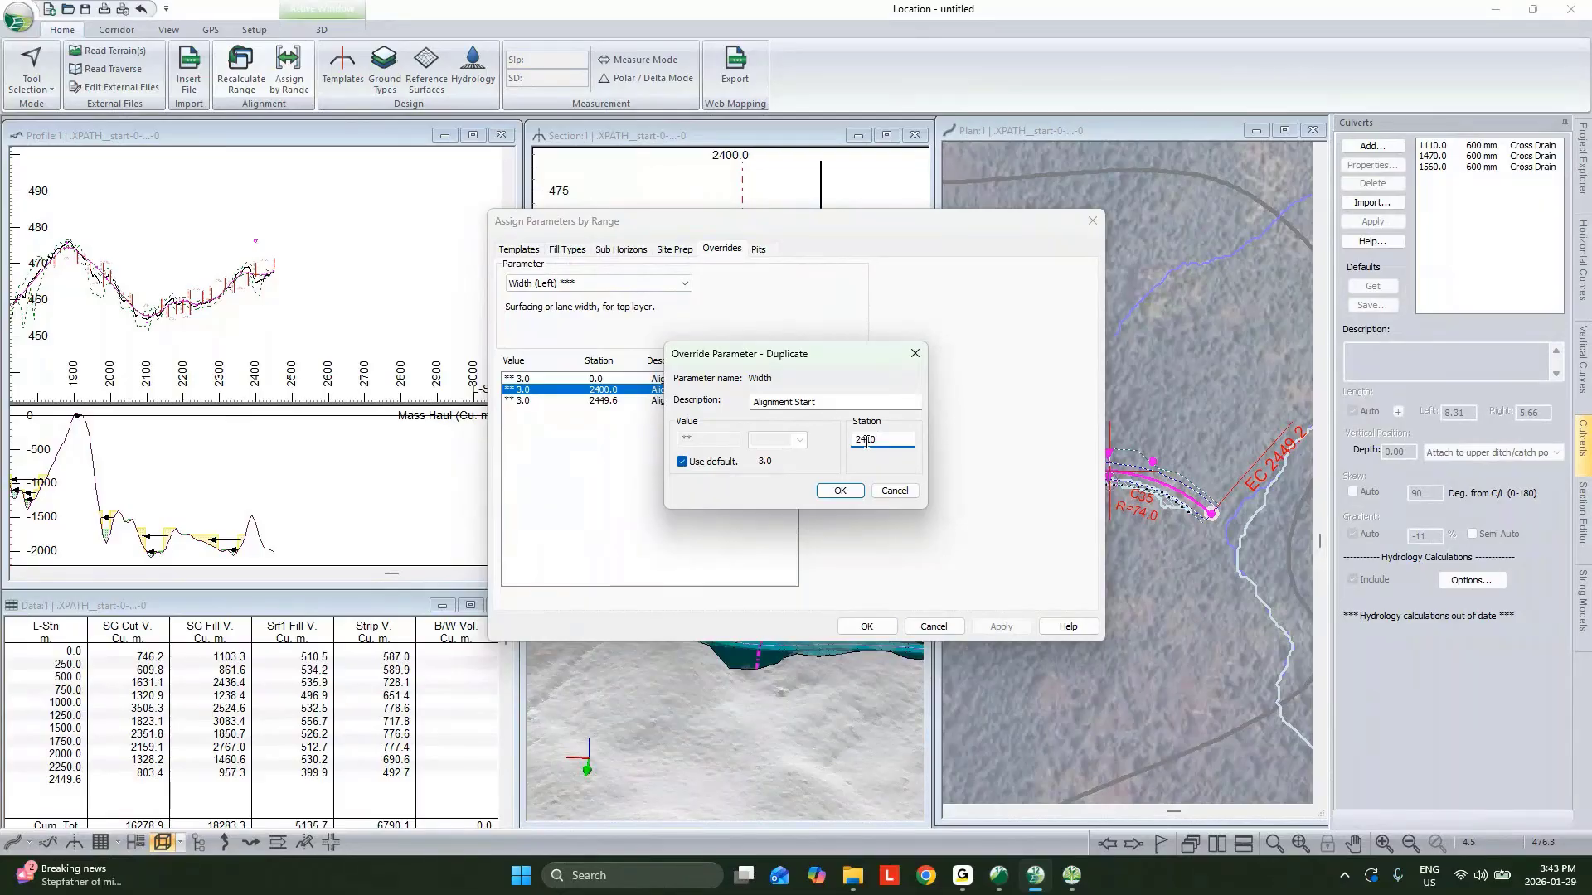
left_click(683, 461)
left_click(840, 490)
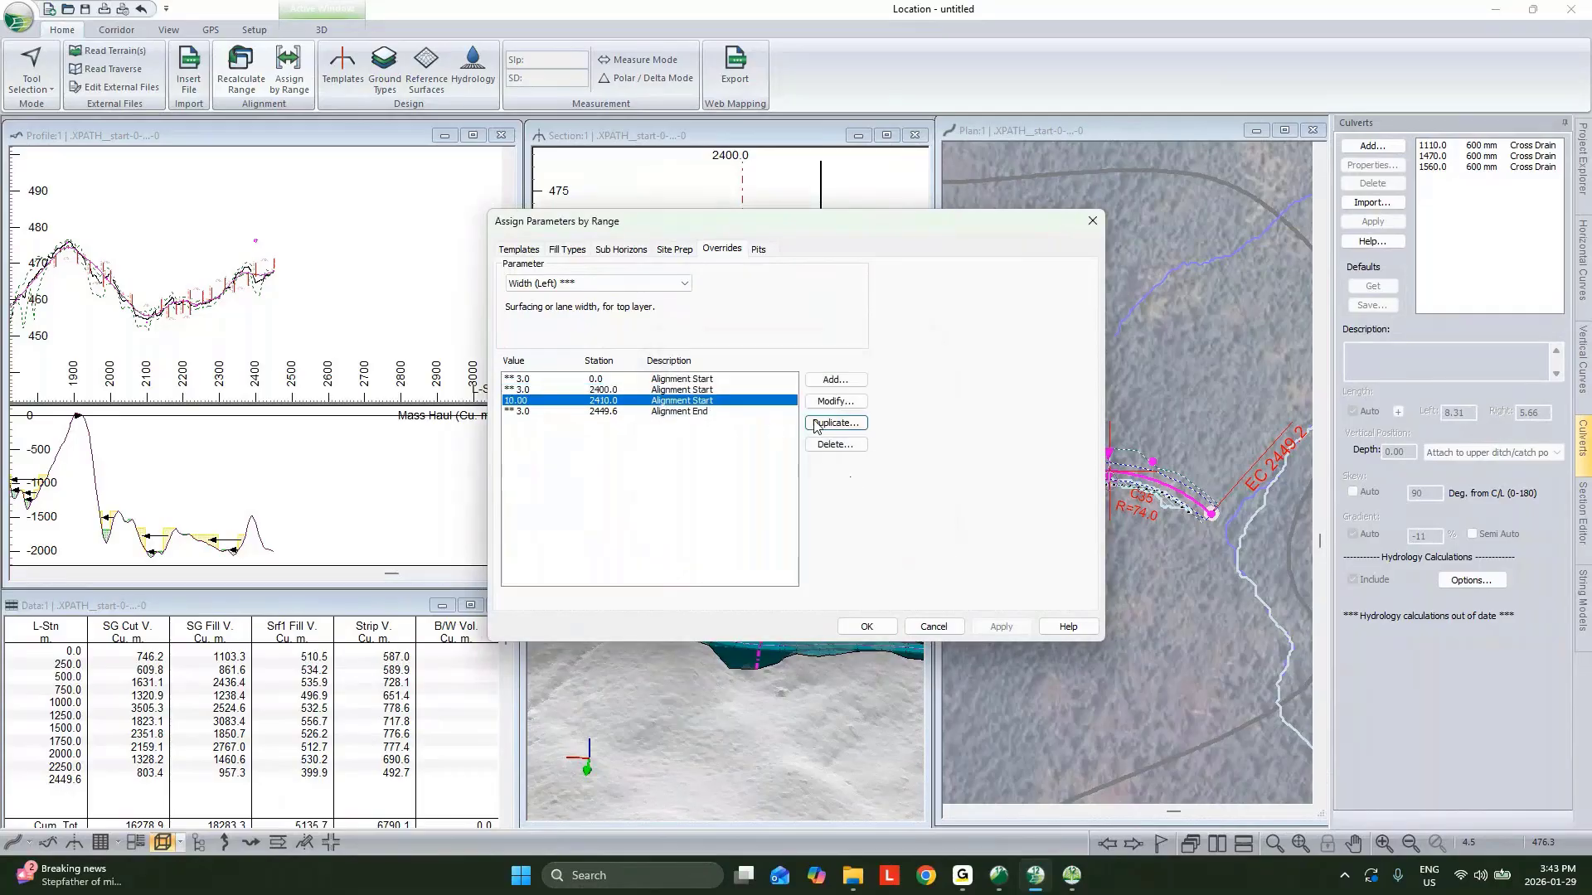
Set the Alignment End Width (Left) override to 10 and apply the overrides.
double_click(699, 414)
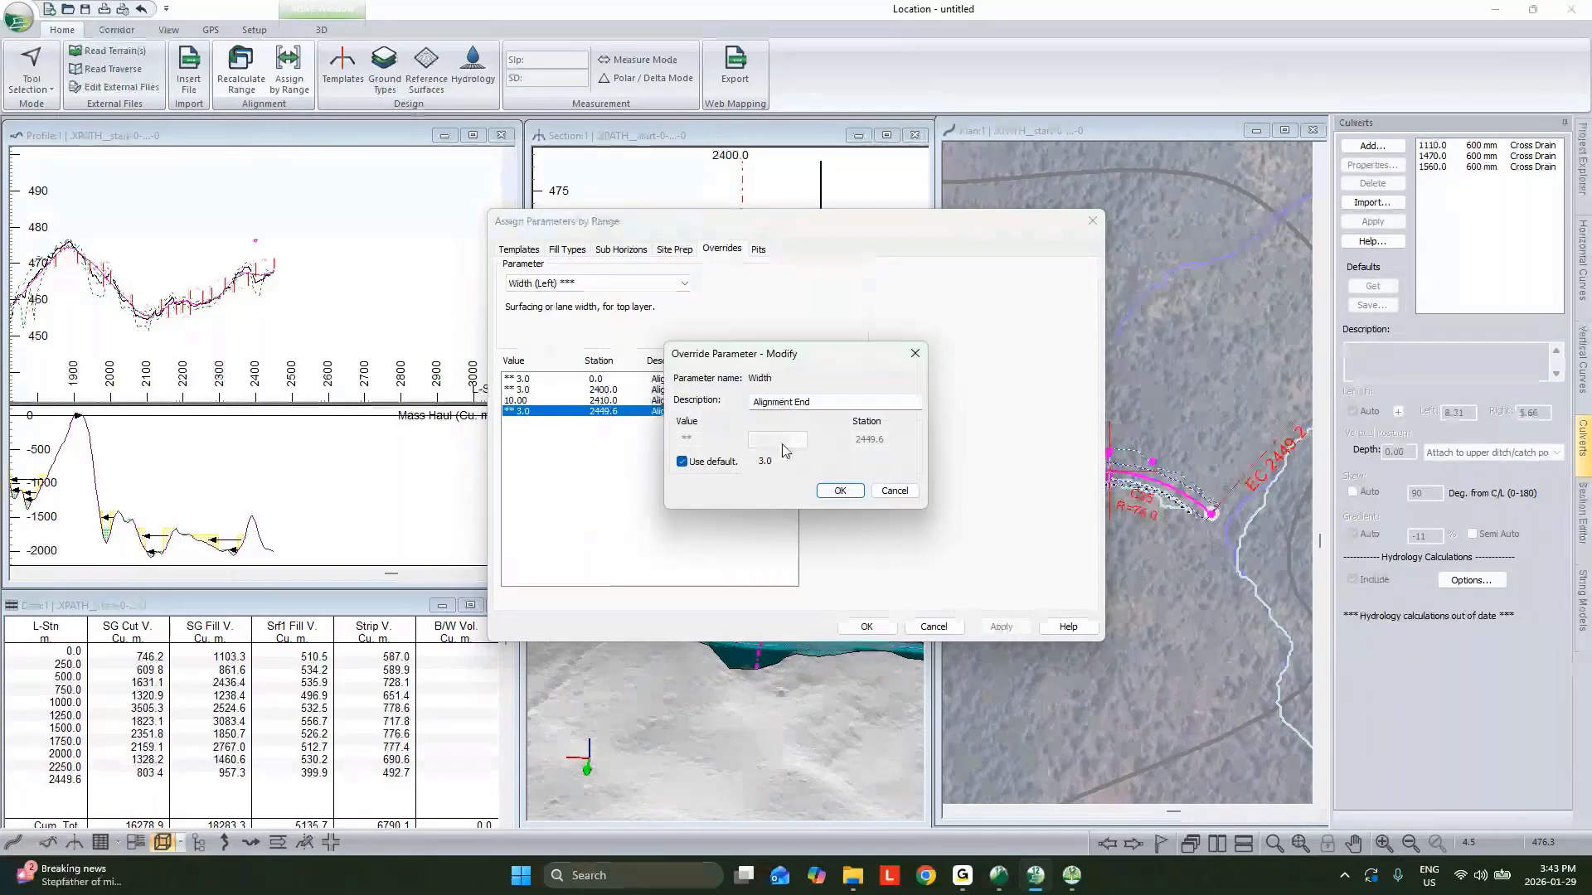
left_click(685, 461)
left_click_drag(718, 440, 586, 419)
type("10")
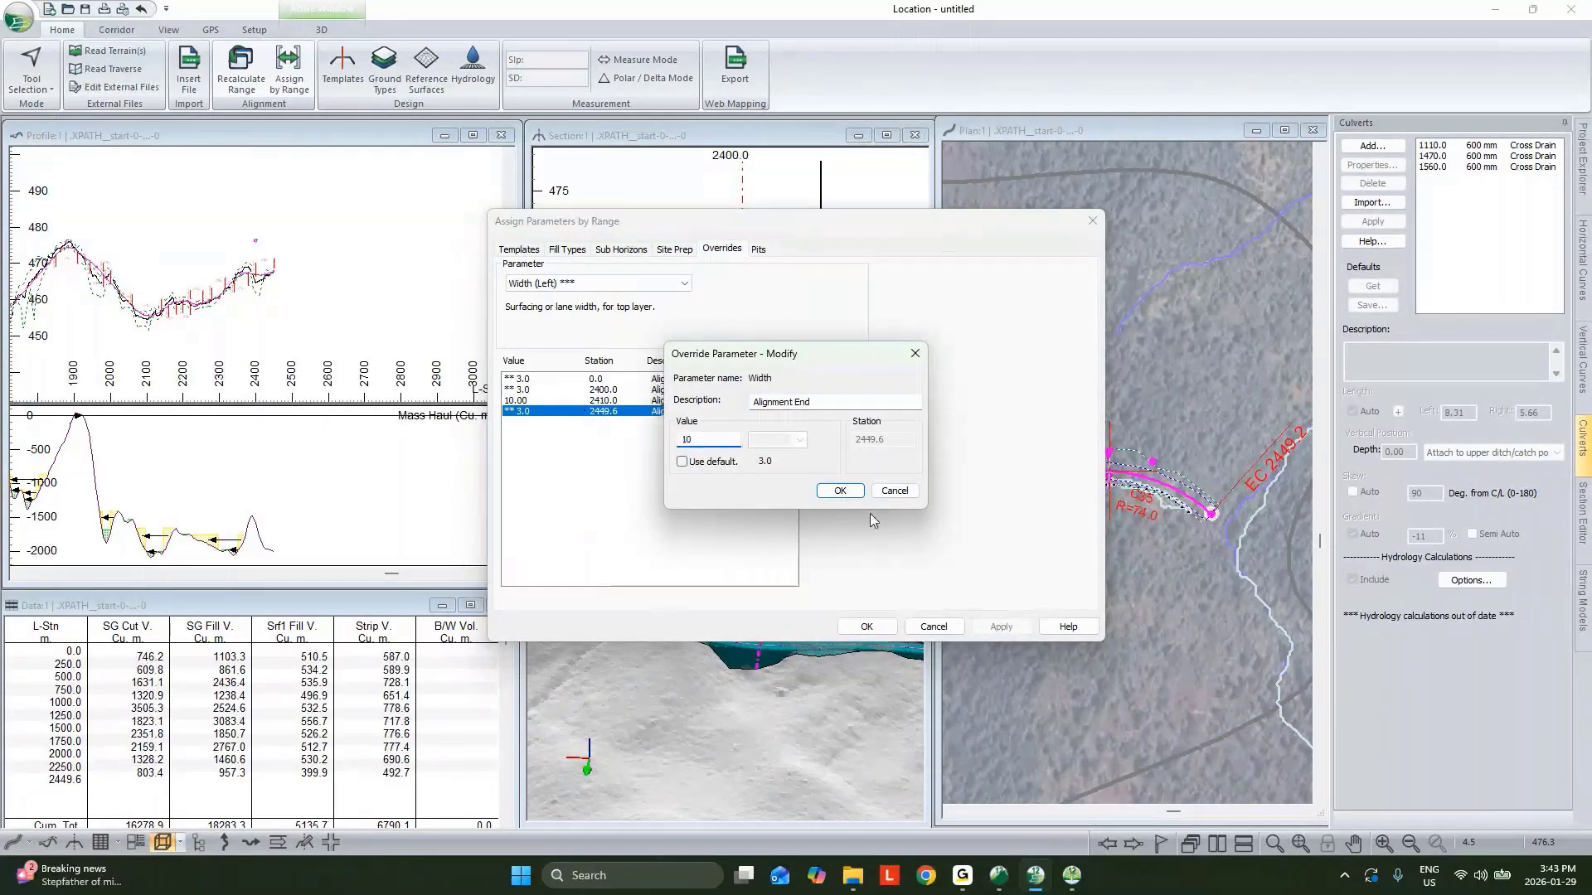
left_click(839, 491)
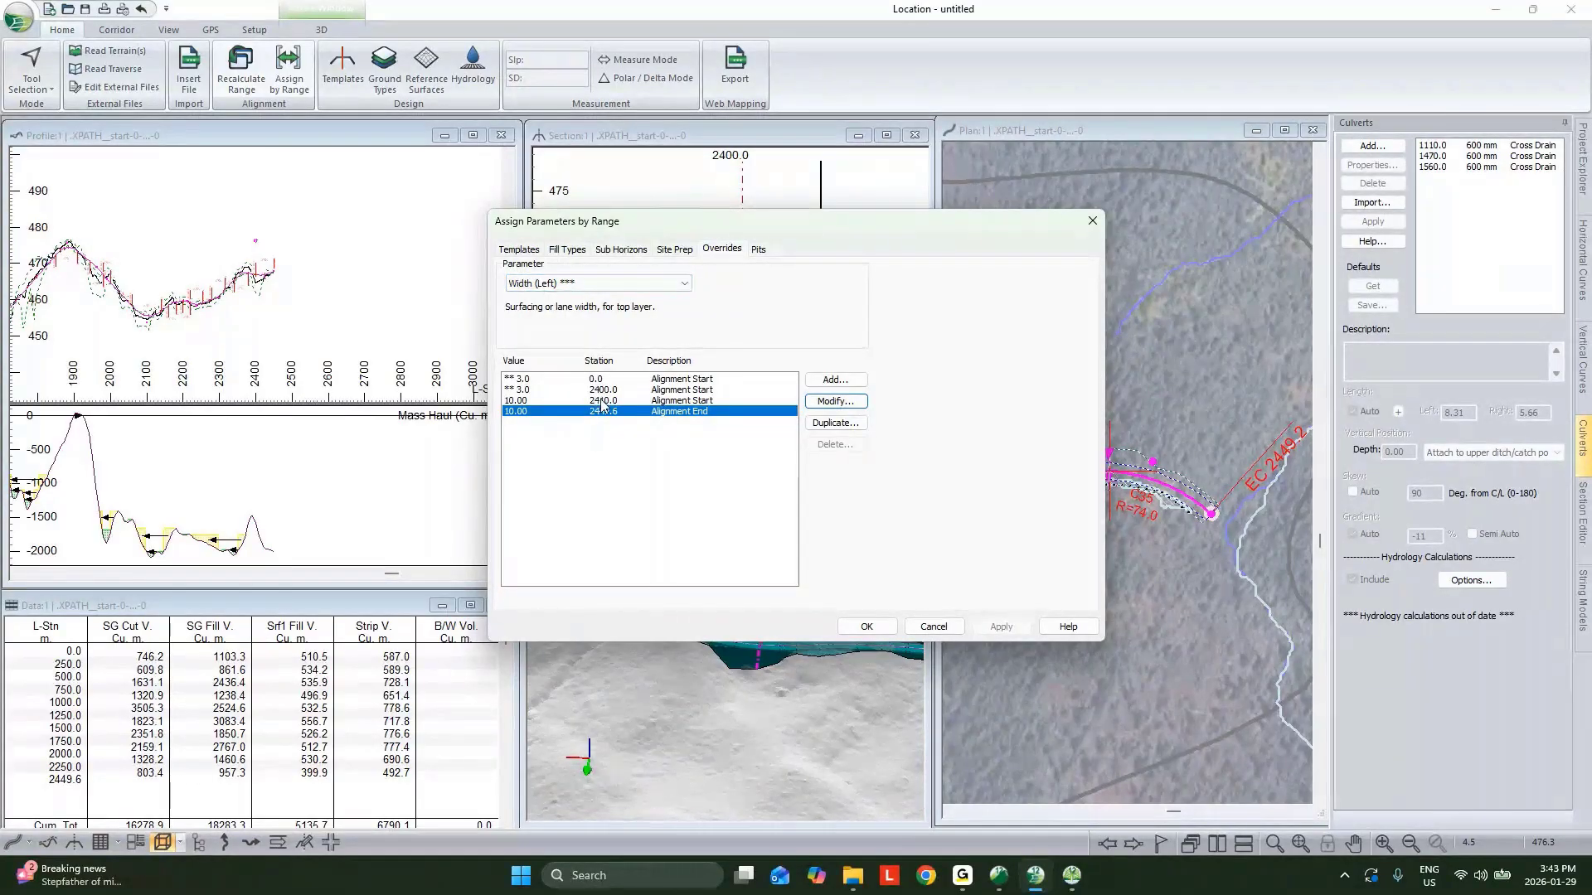
left_click(867, 626)
Reopen Assign Parameters by Range and delete the Width (Left) overrides at stations 2400 and 2410.
left_click(857, 527)
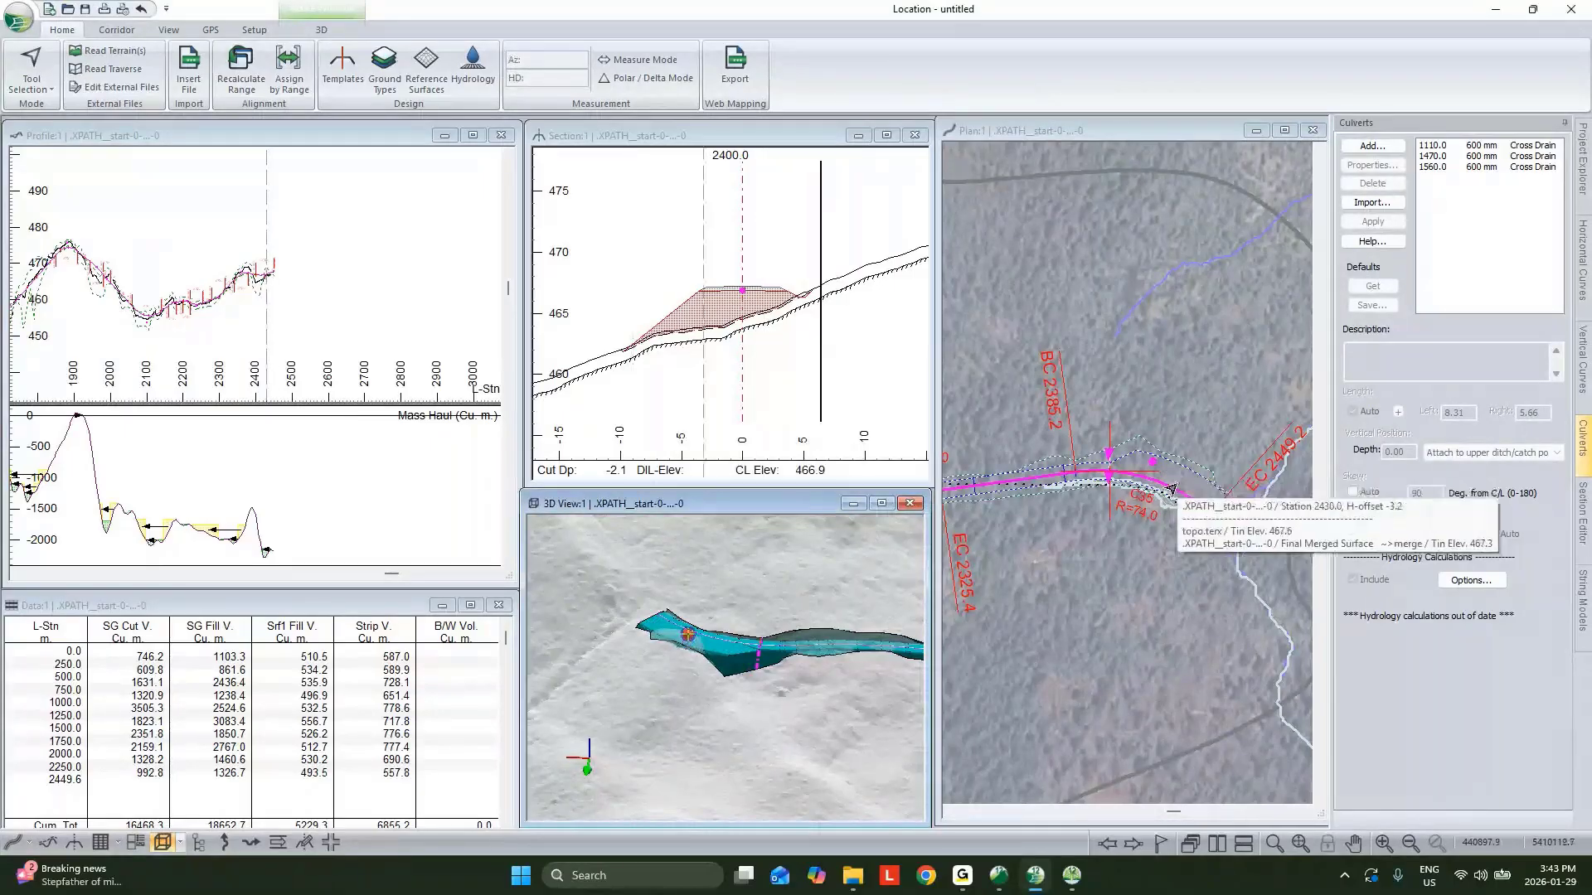
scroll(1166, 490, "up", 2)
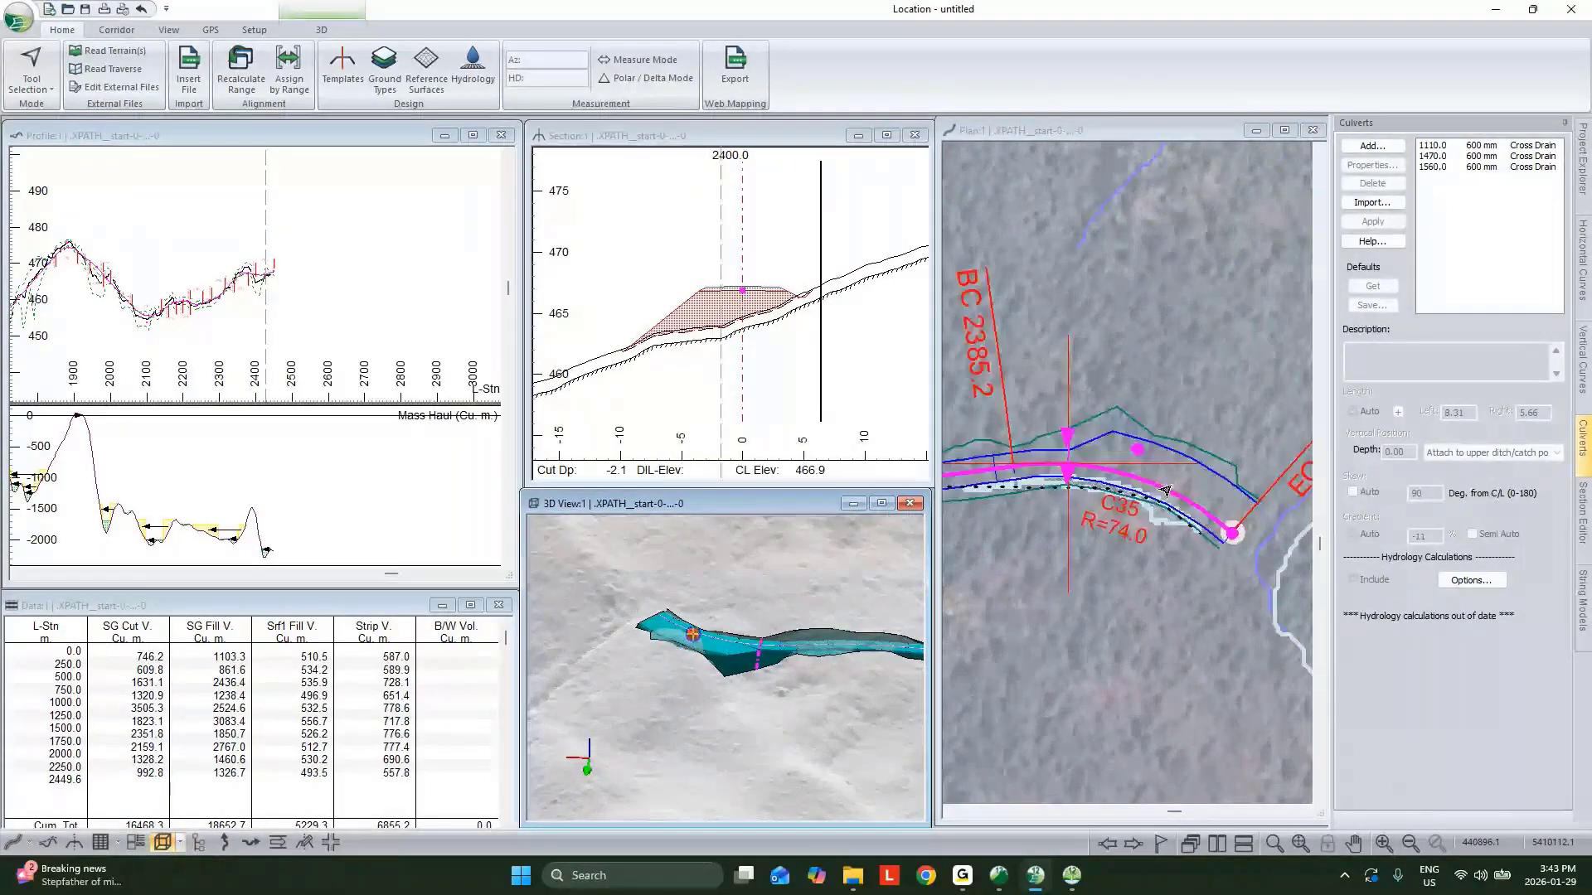
left_click(288, 70)
left_click(599, 390)
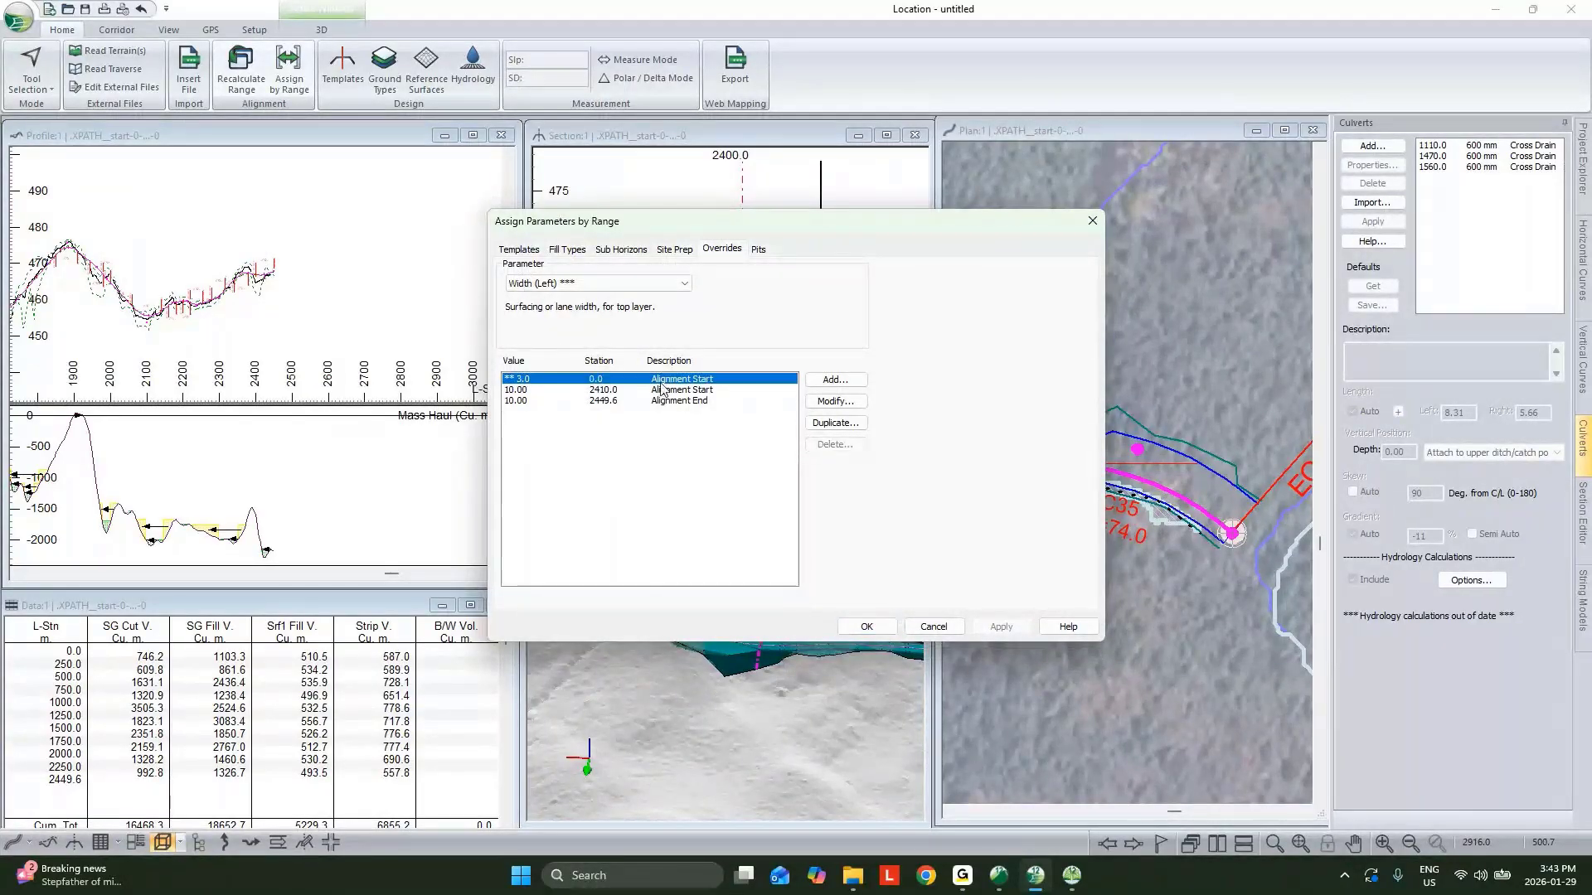
left_click(658, 390)
key("Delete")
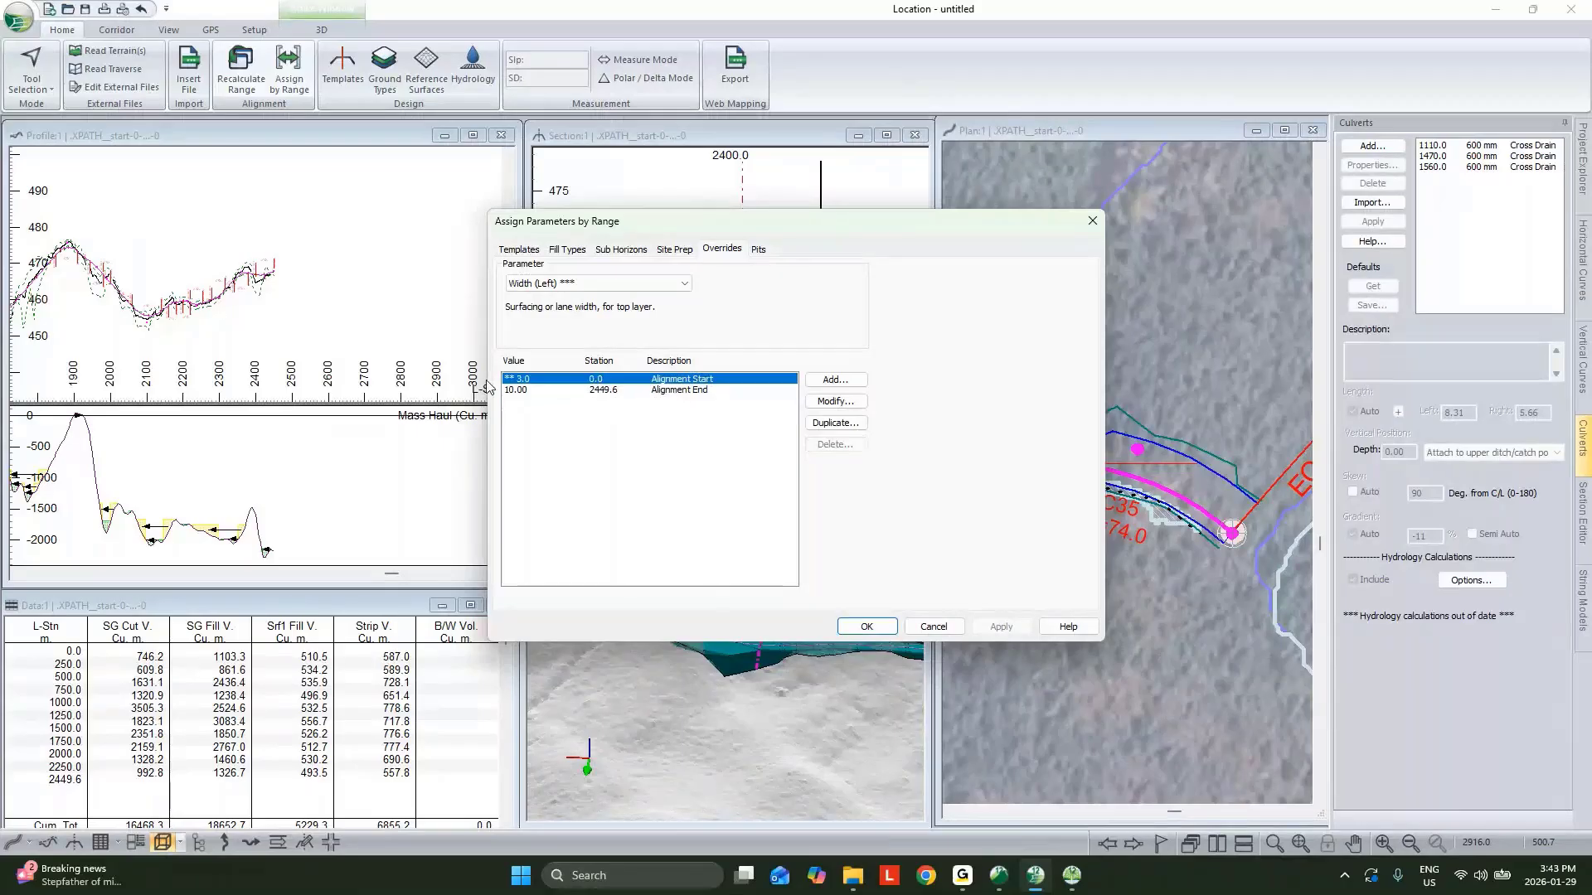
Try to add another Width (Left) override at the alignment end station, then cancel it.
left_click(534, 391)
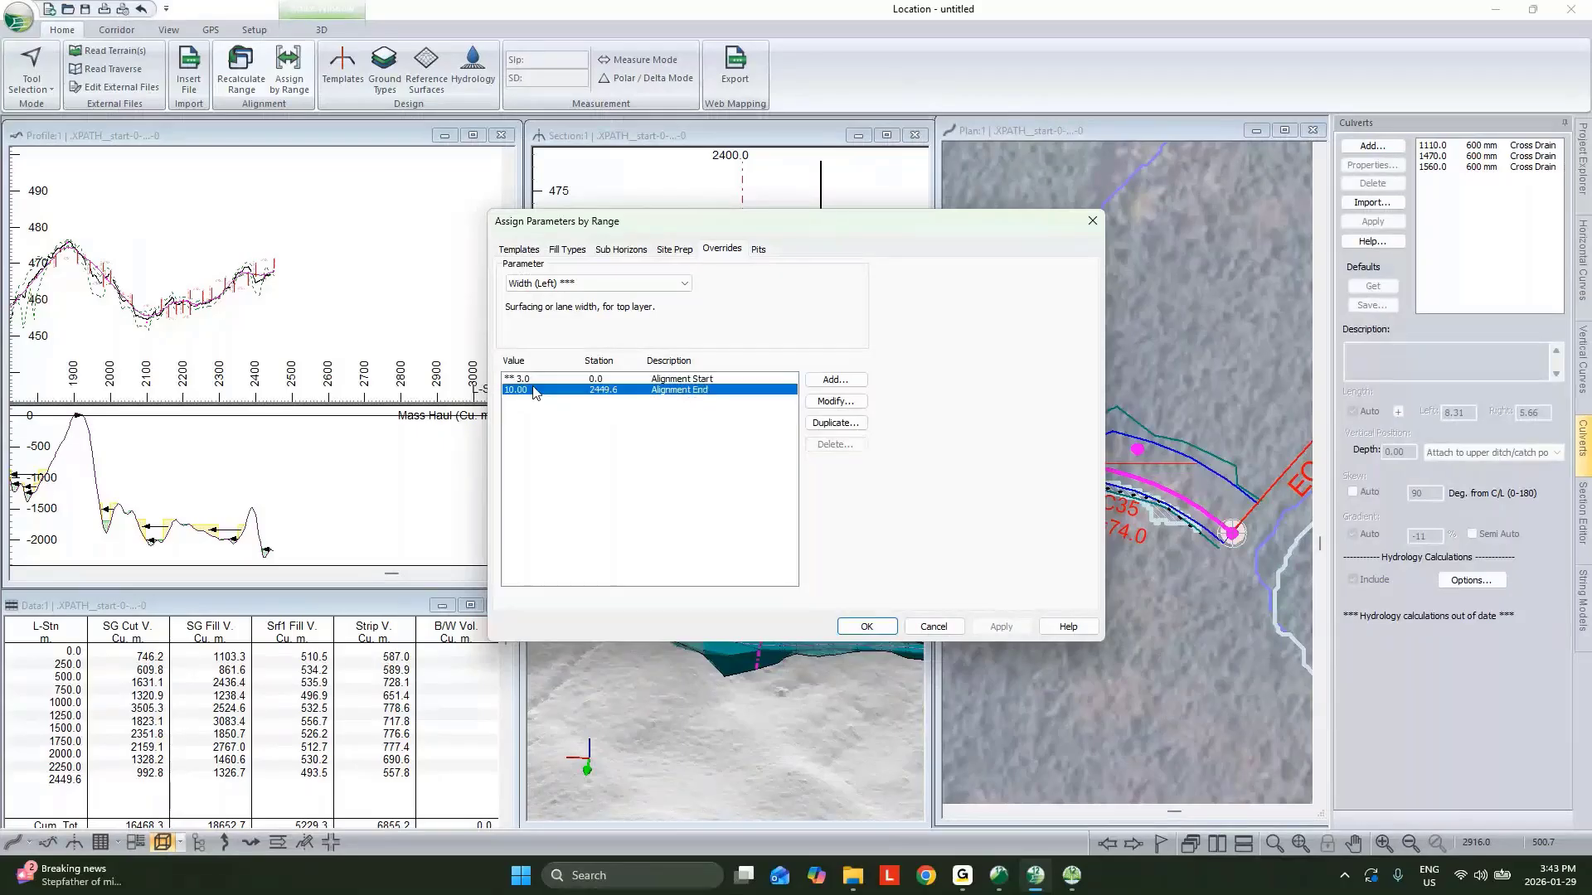
left_click(834, 380)
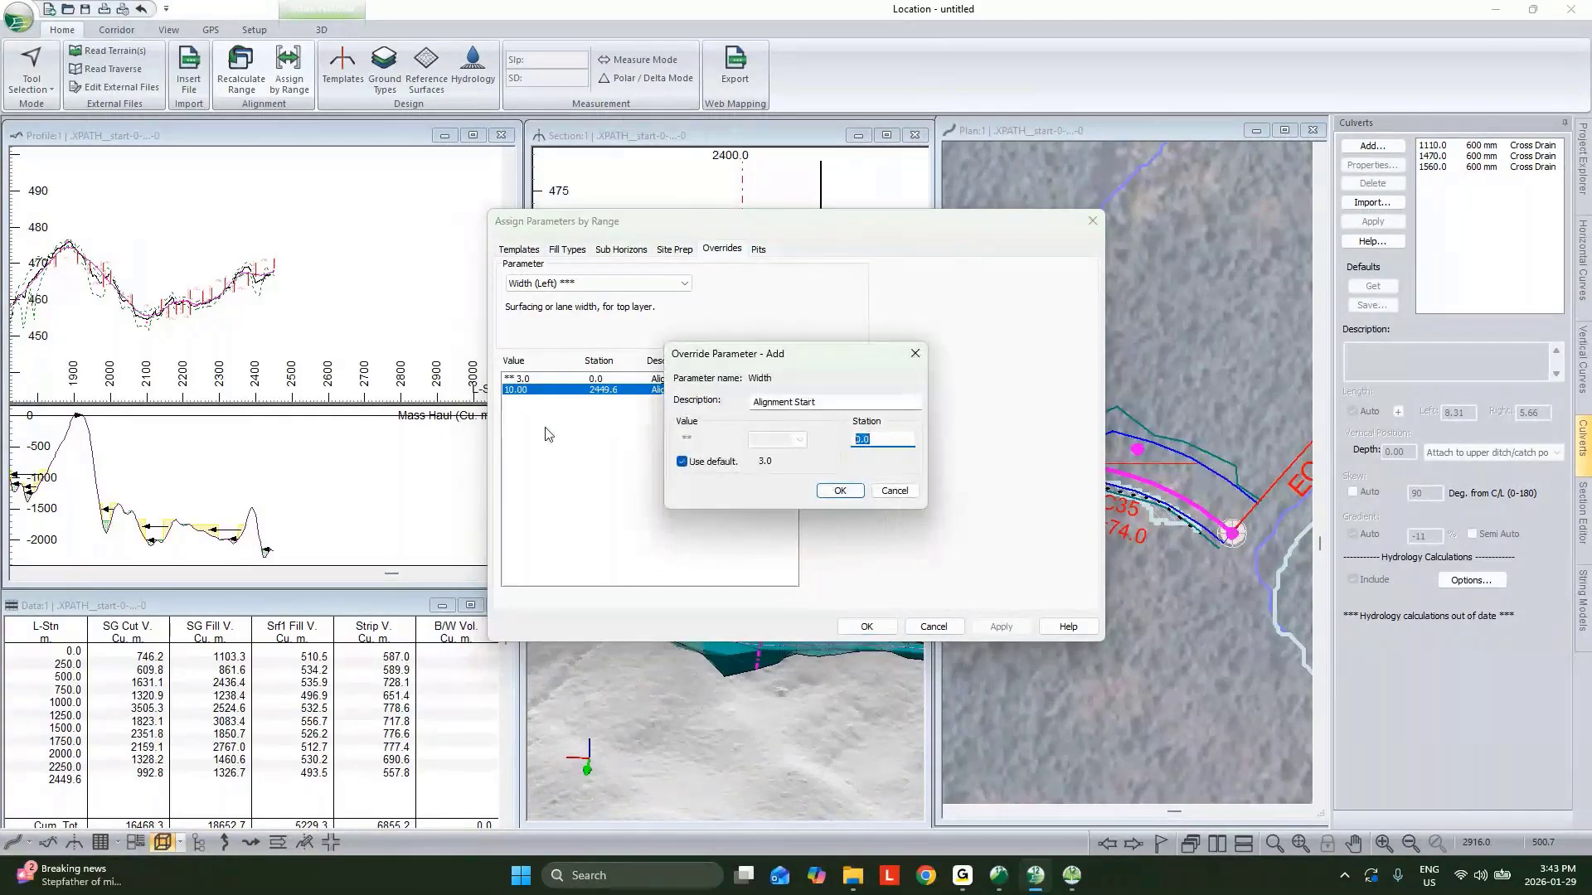
left_click(838, 491)
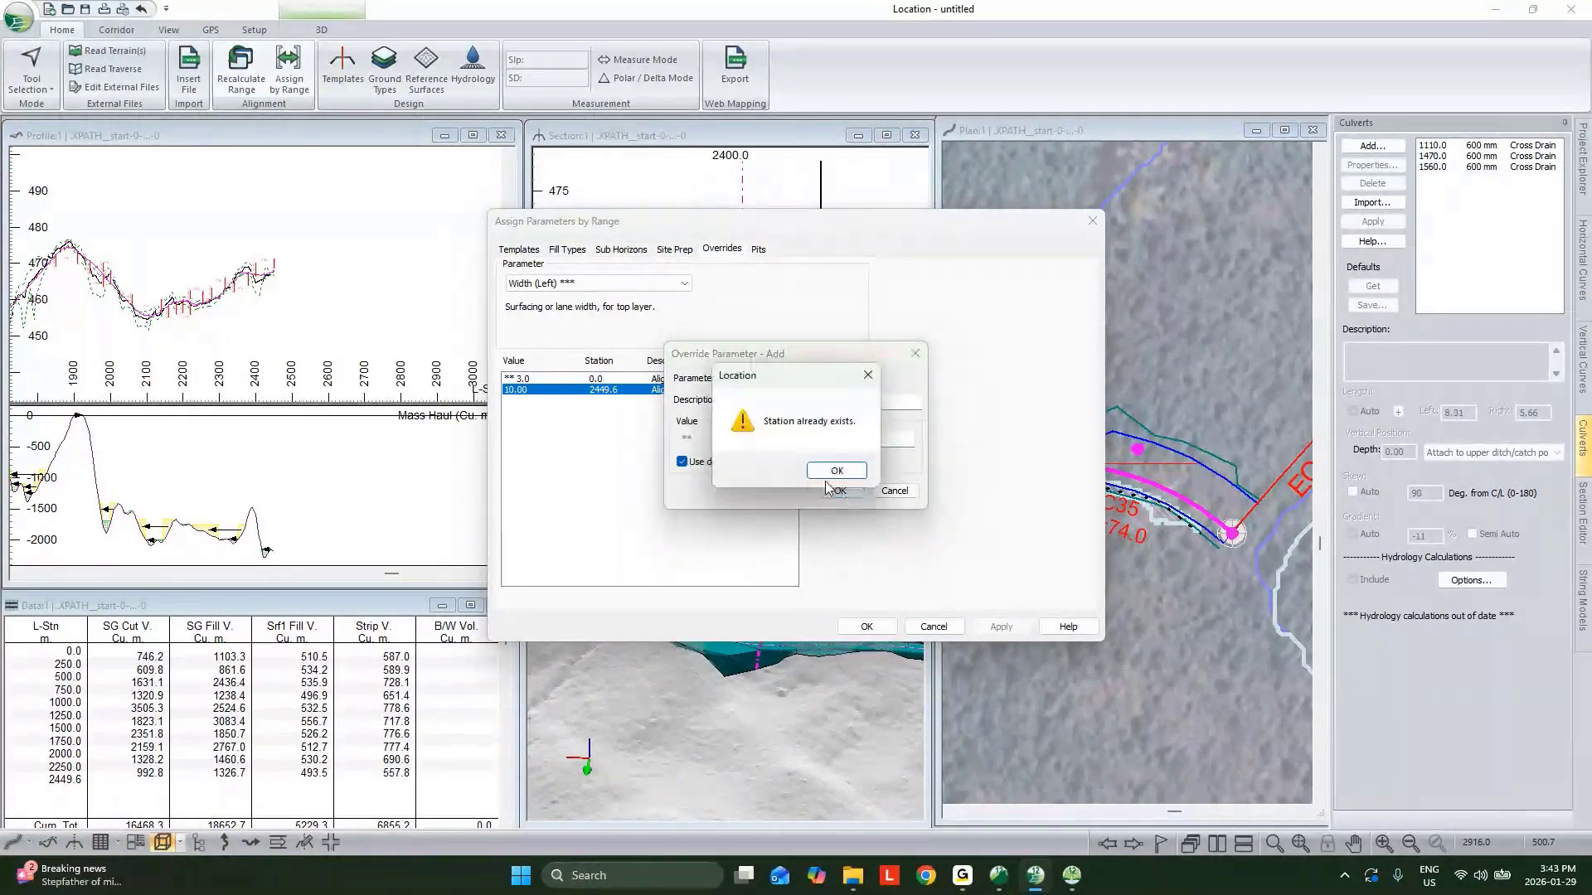
left_click(833, 470)
left_click(882, 489)
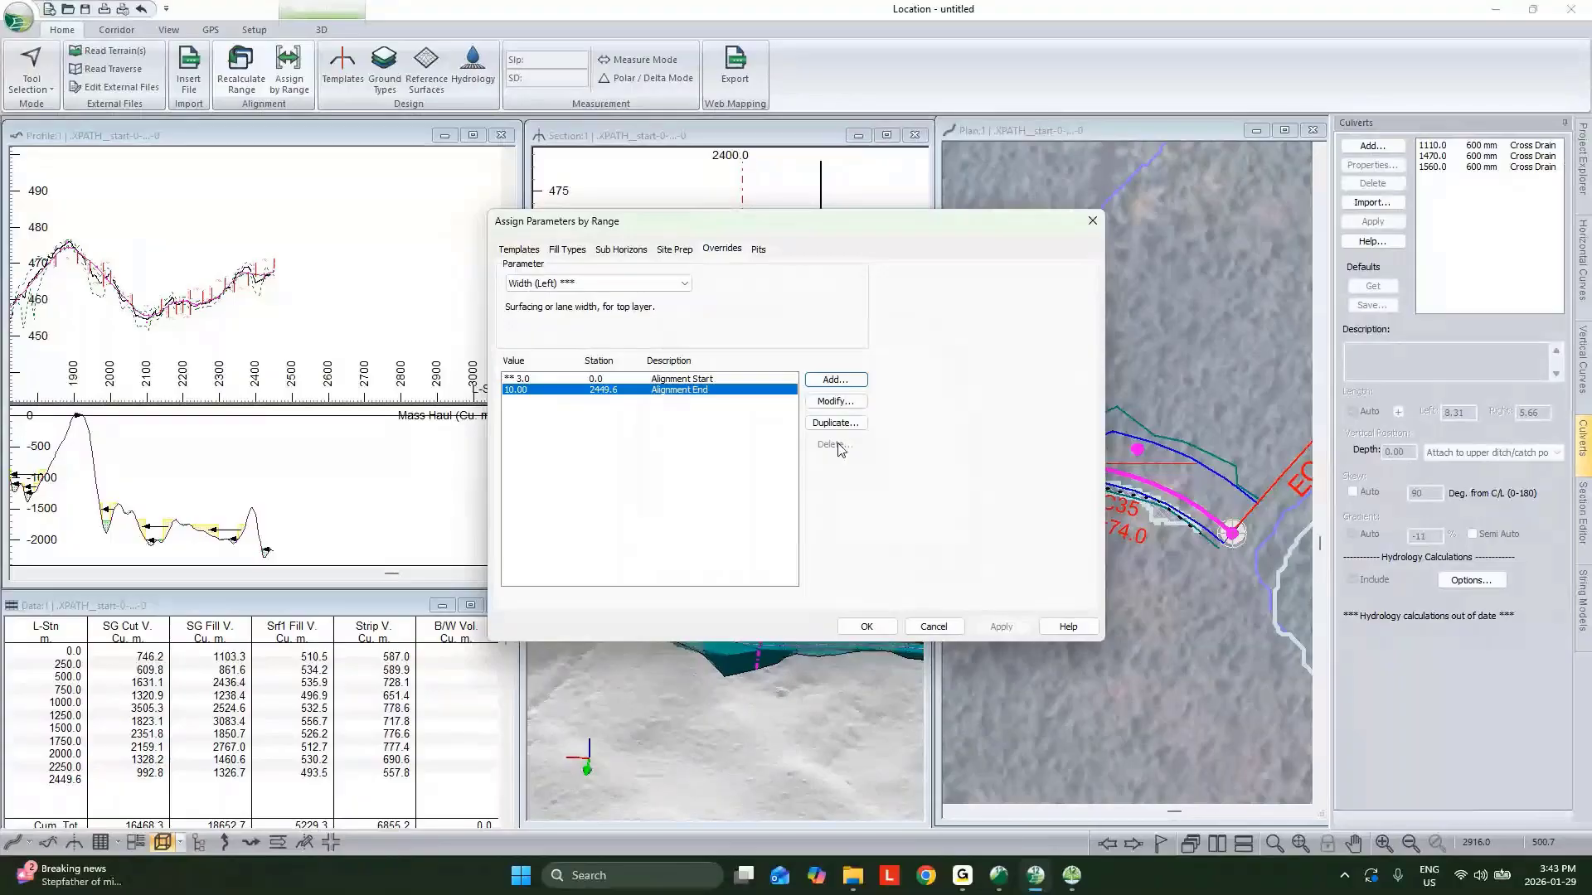
Reset the Alignment End Width (Left) override to the default value and close the dialog.
left_click(836, 401)
left_click(687, 464)
left_click(839, 491)
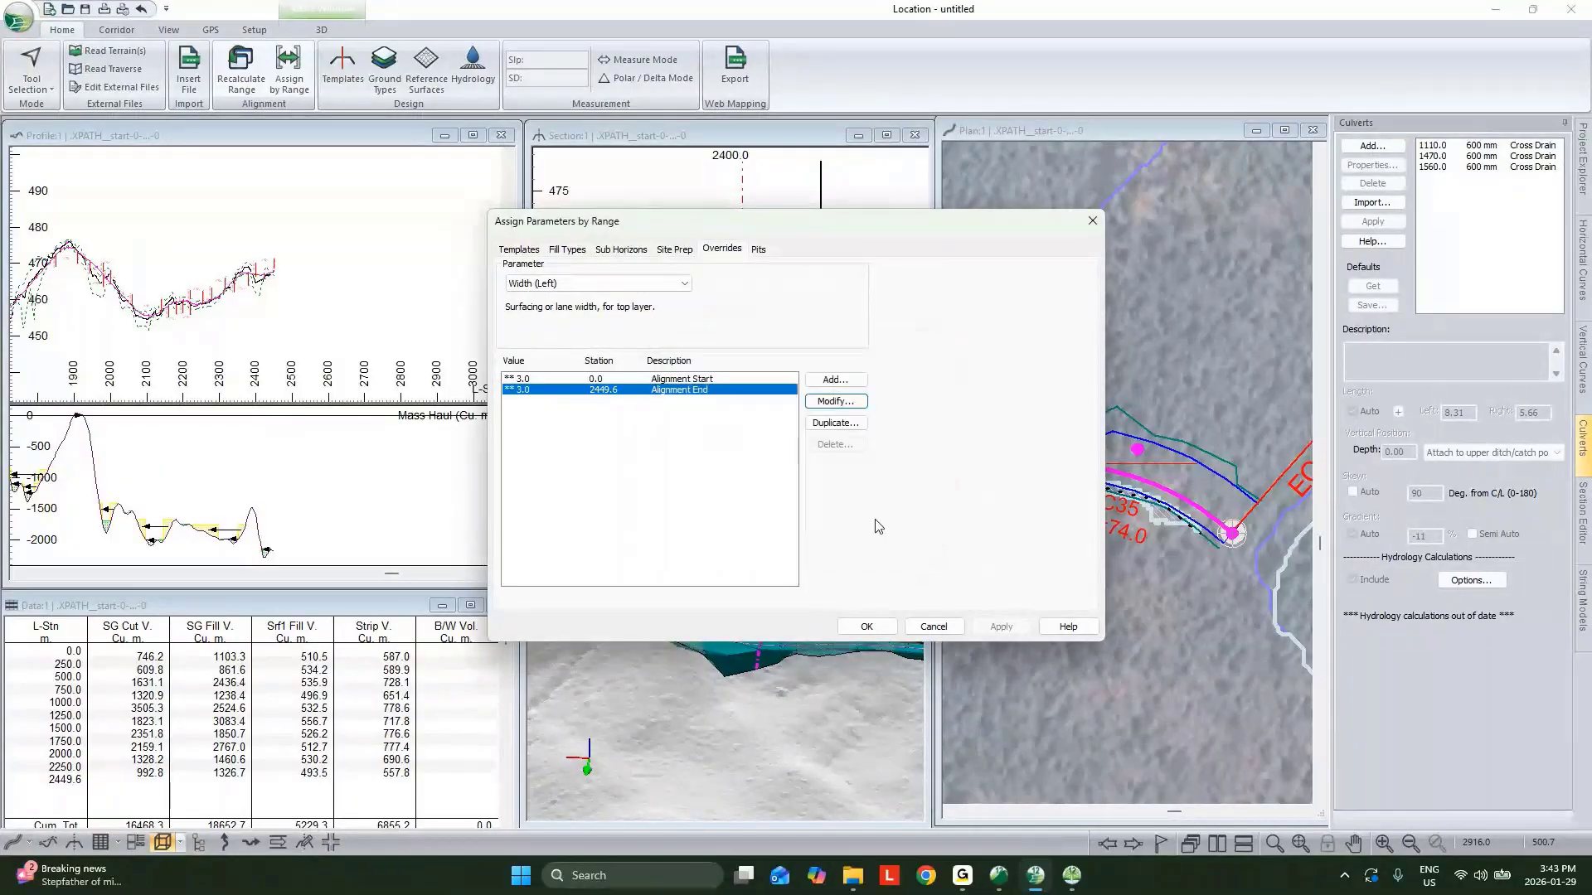
left_click(883, 624)
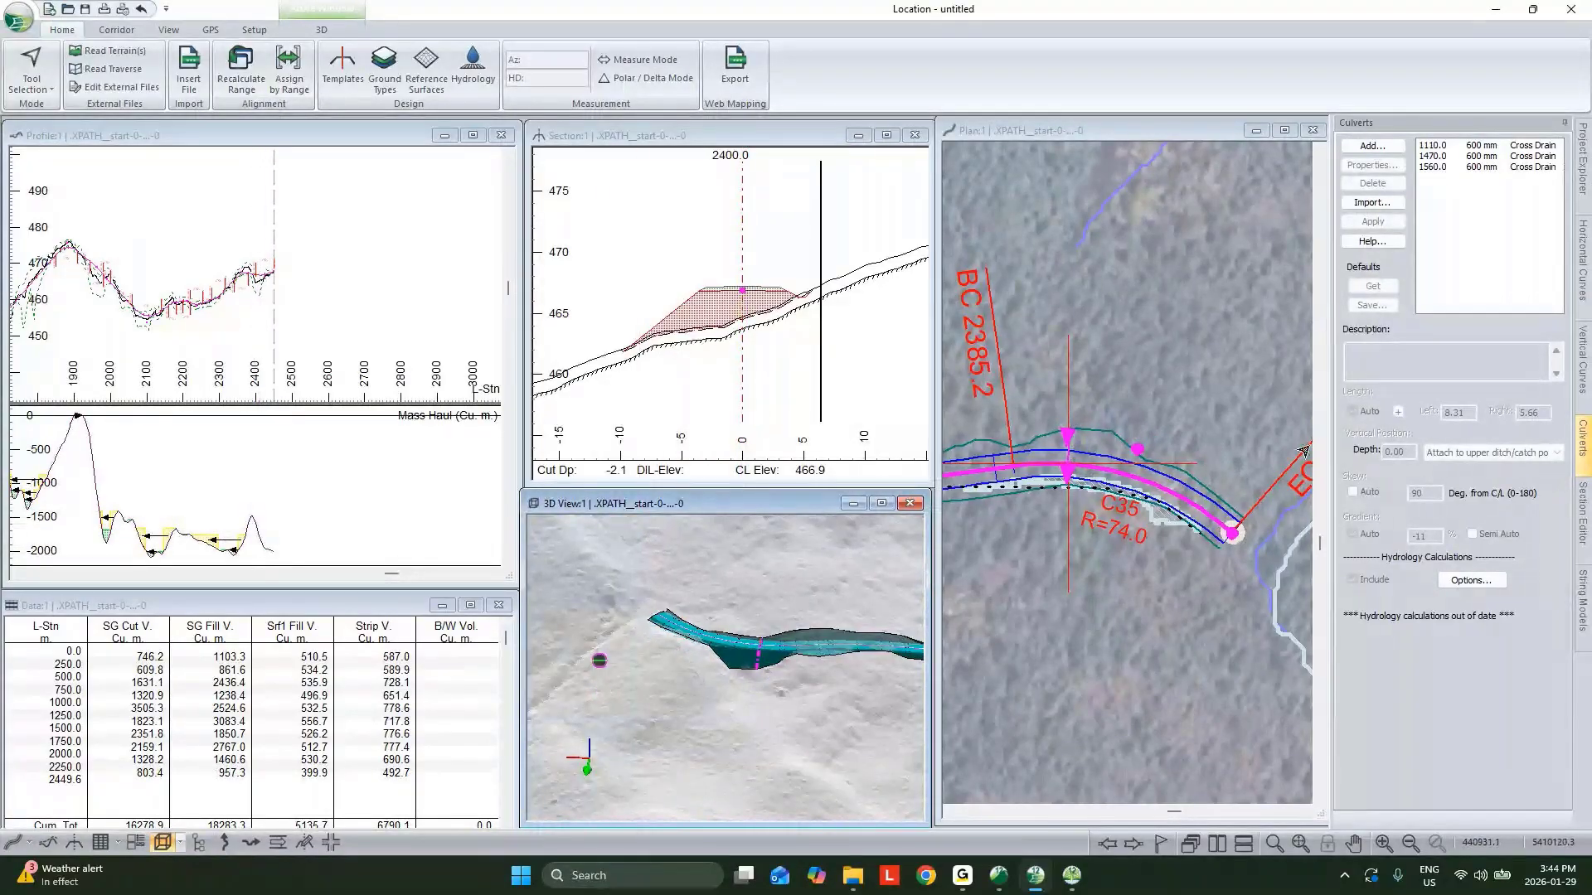
Add a new horizontal alignment from a single coordinate point with an empty standard template.
left_click(1581, 161)
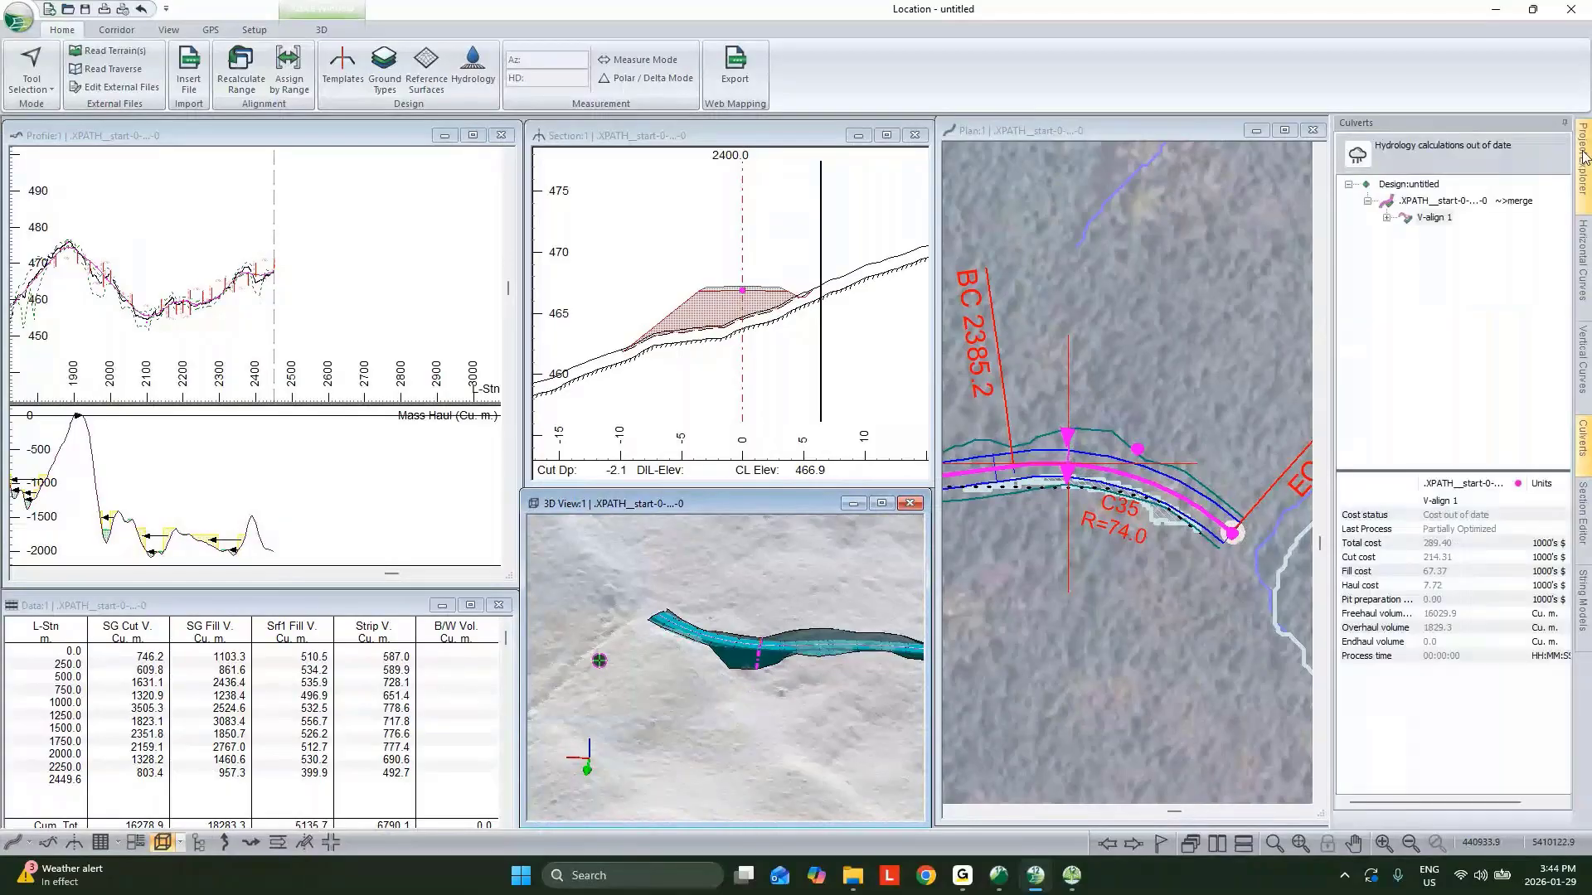
right_click(1424, 202)
left_click(1465, 207)
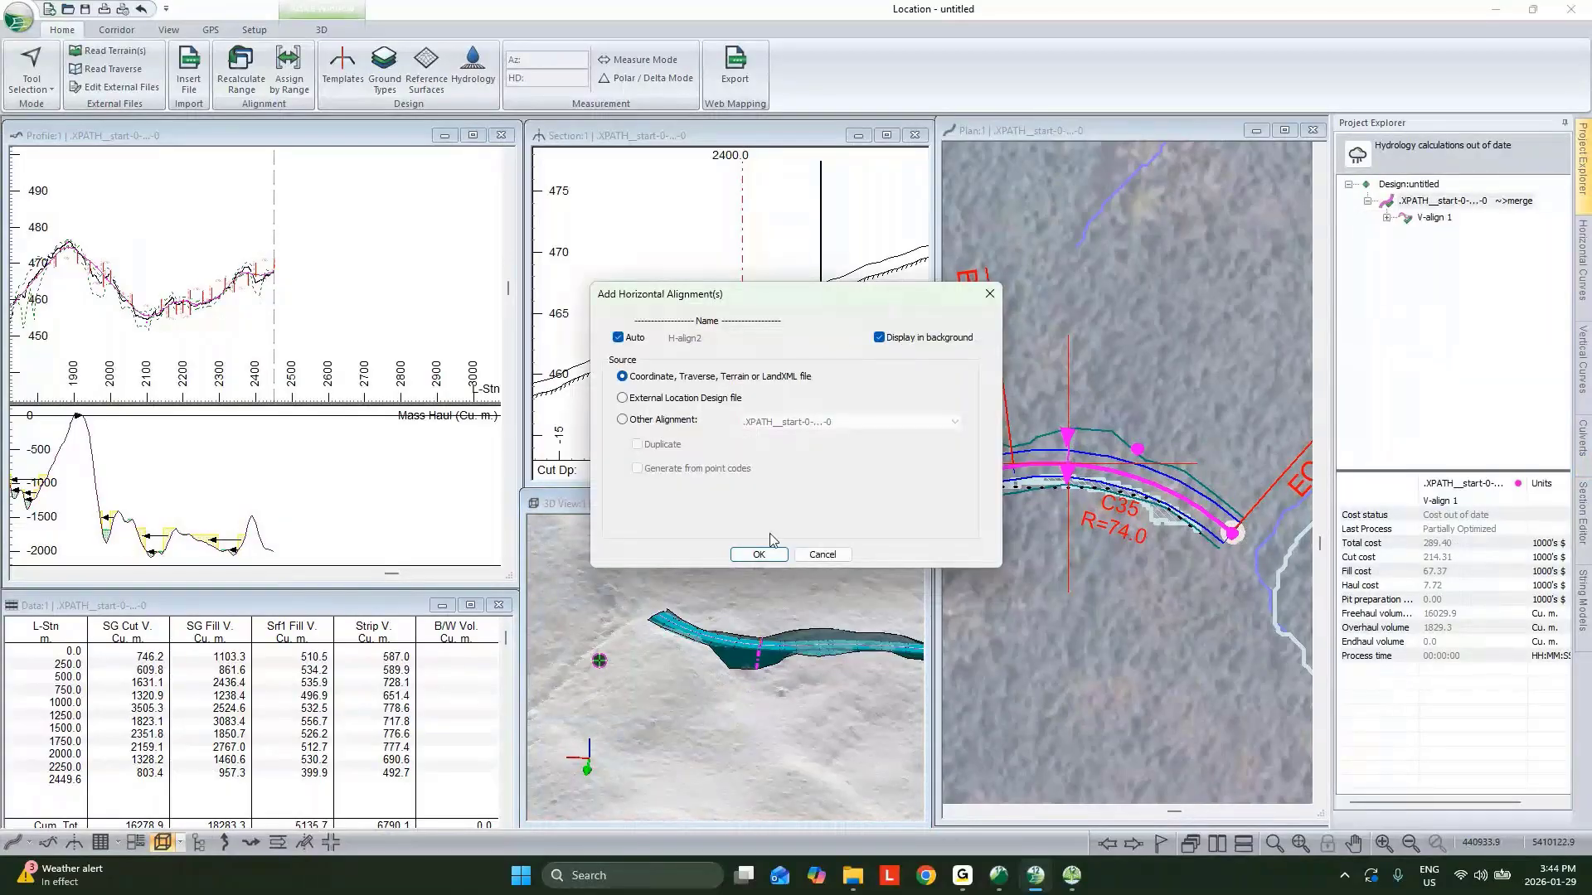
left_click(779, 557)
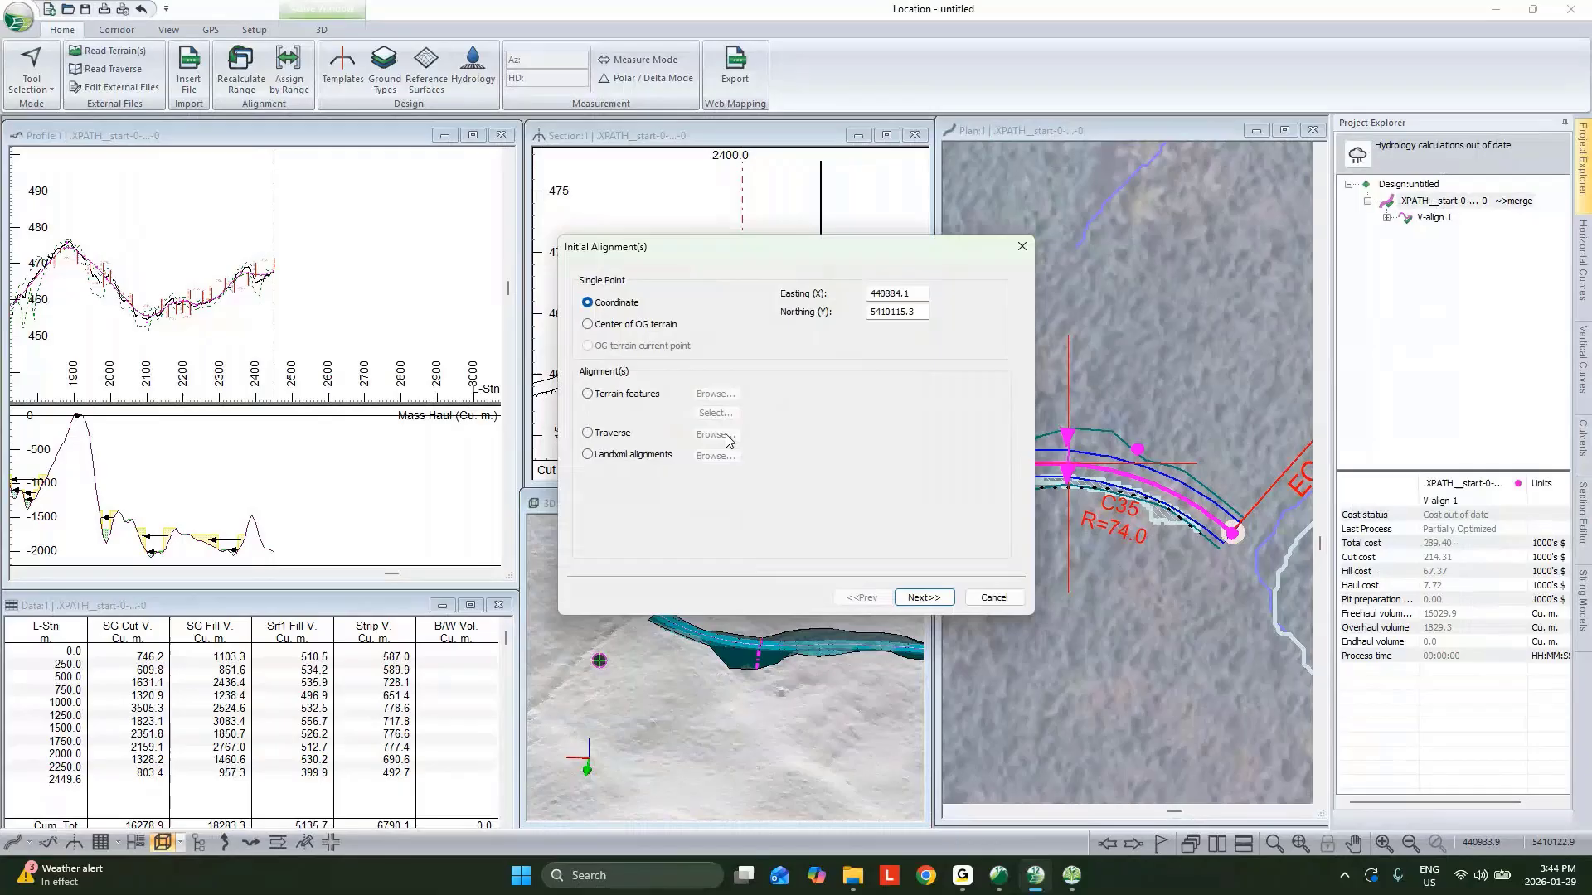
left_click(920, 598)
left_click(670, 301)
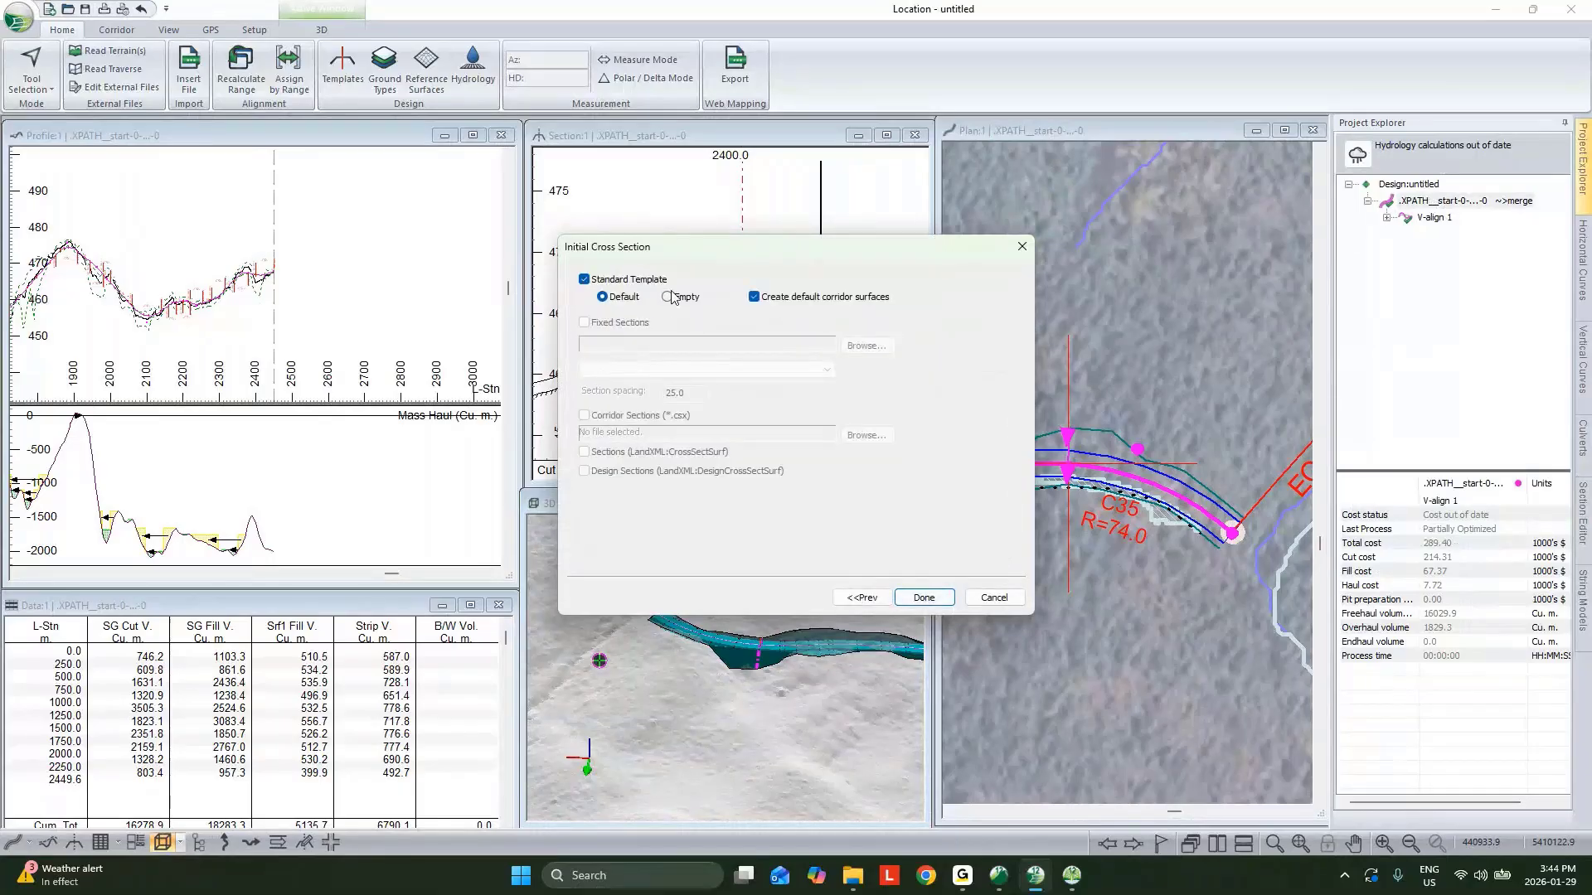
left_click(918, 592)
Use the Add/Edit IP tool to draw the new alignment with four IPs, ending near the existing road's end.
right_click(1093, 428)
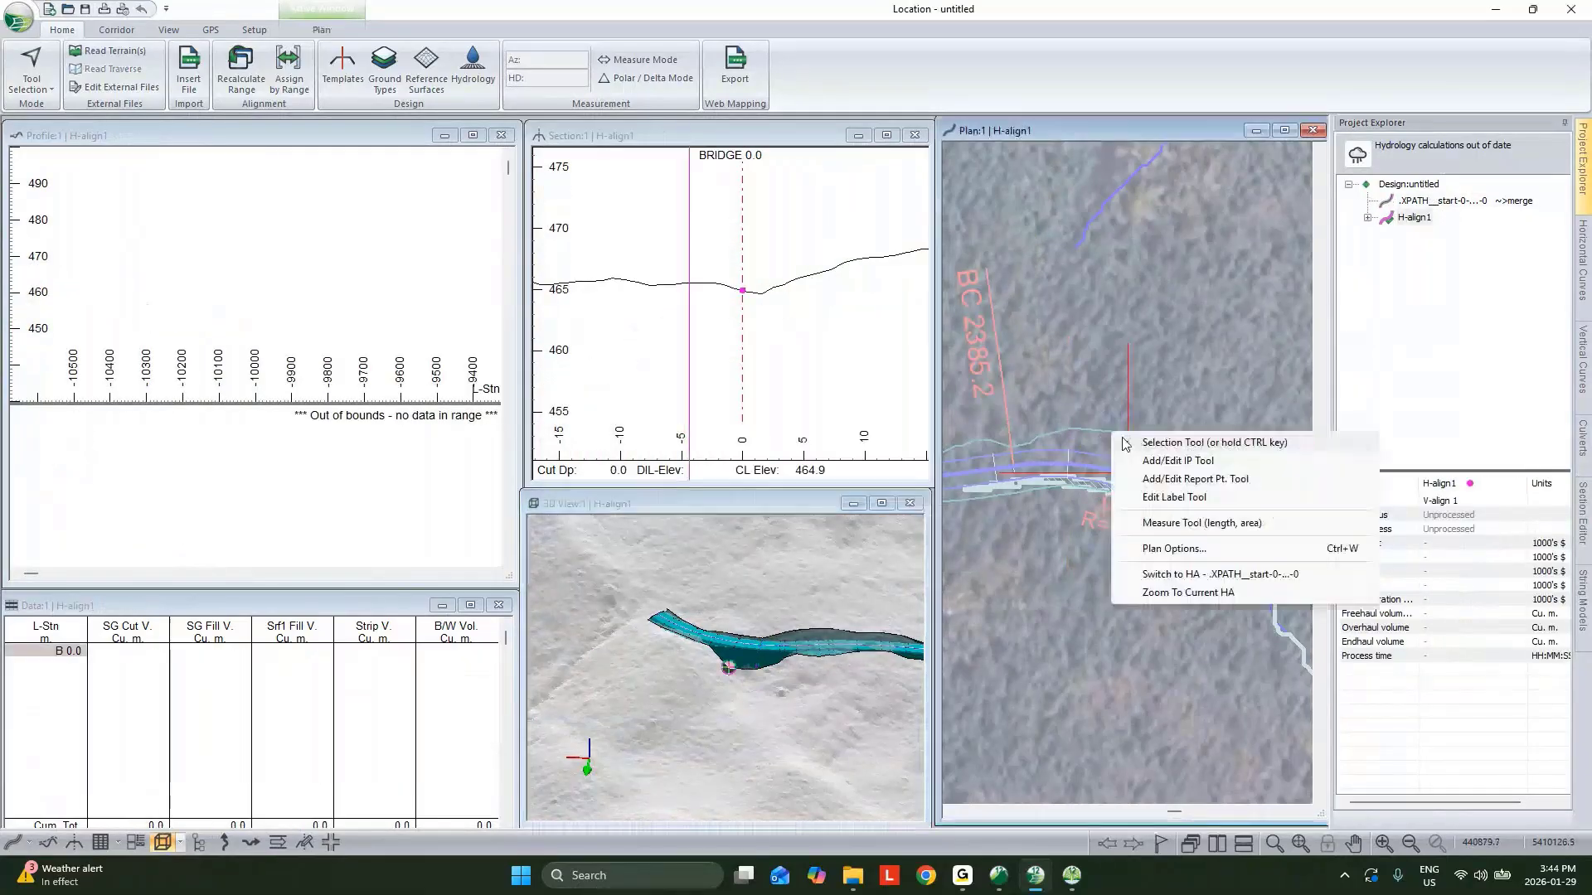
left_click(1115, 460)
left_click(1032, 457)
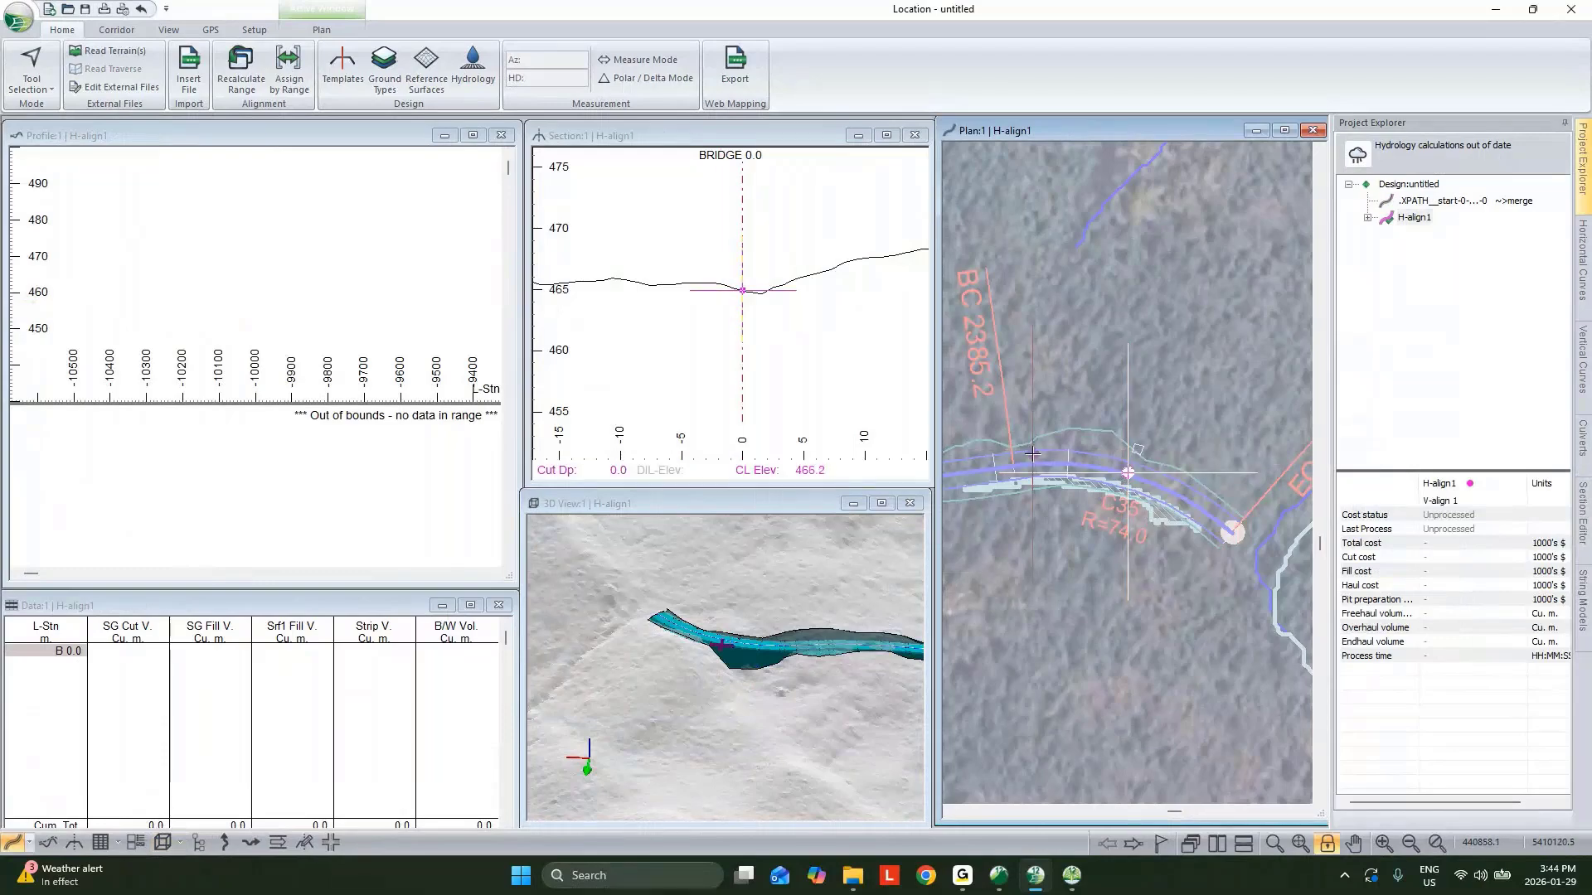
left_click(1121, 426)
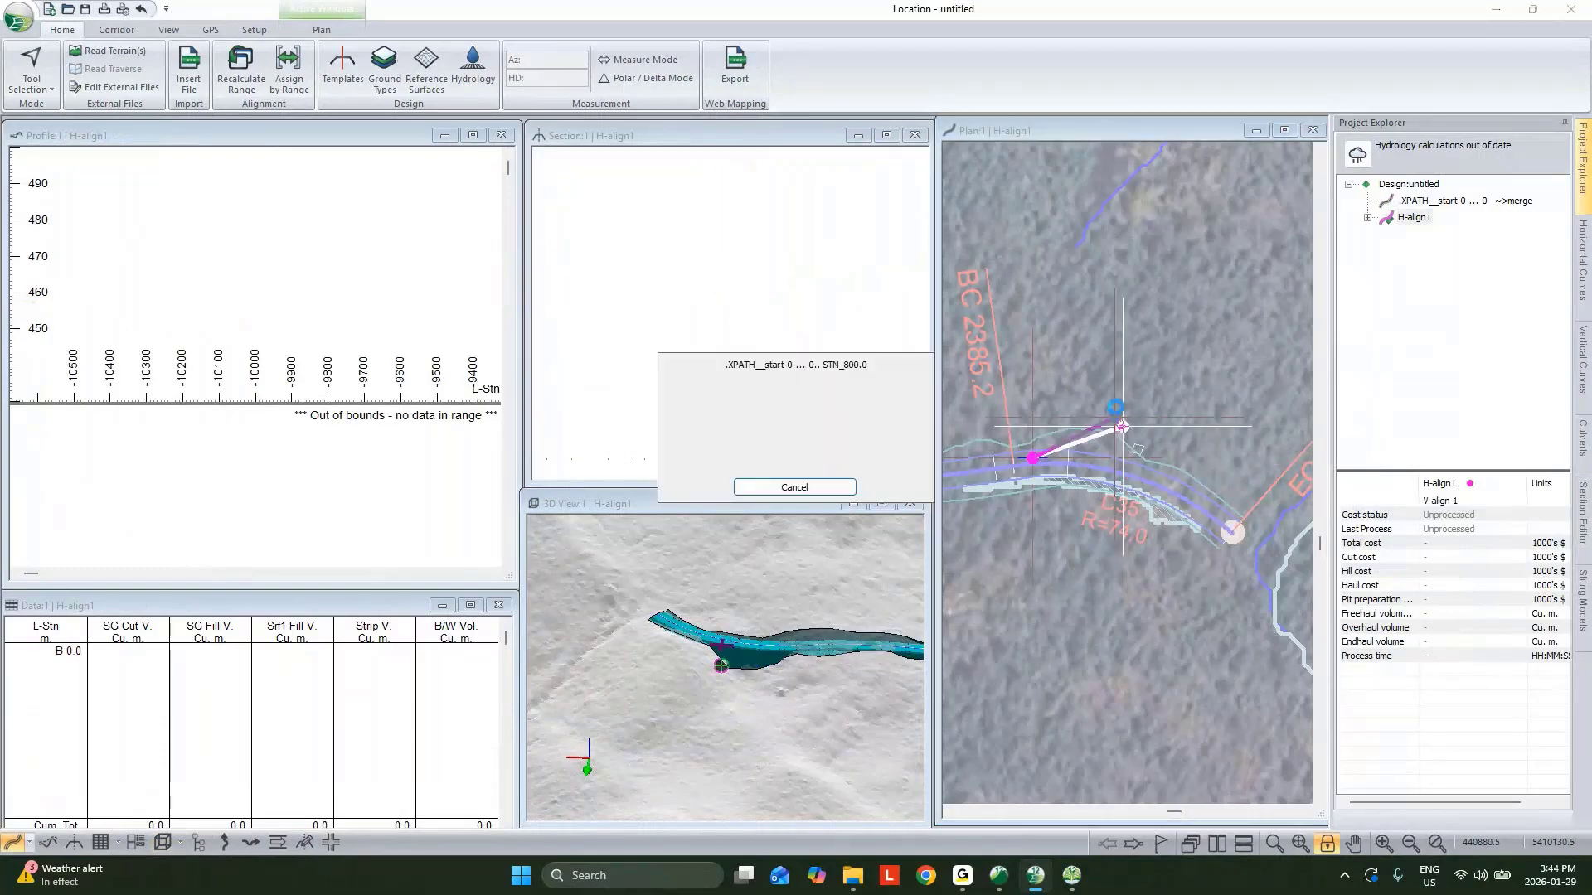
left_click(1141, 370)
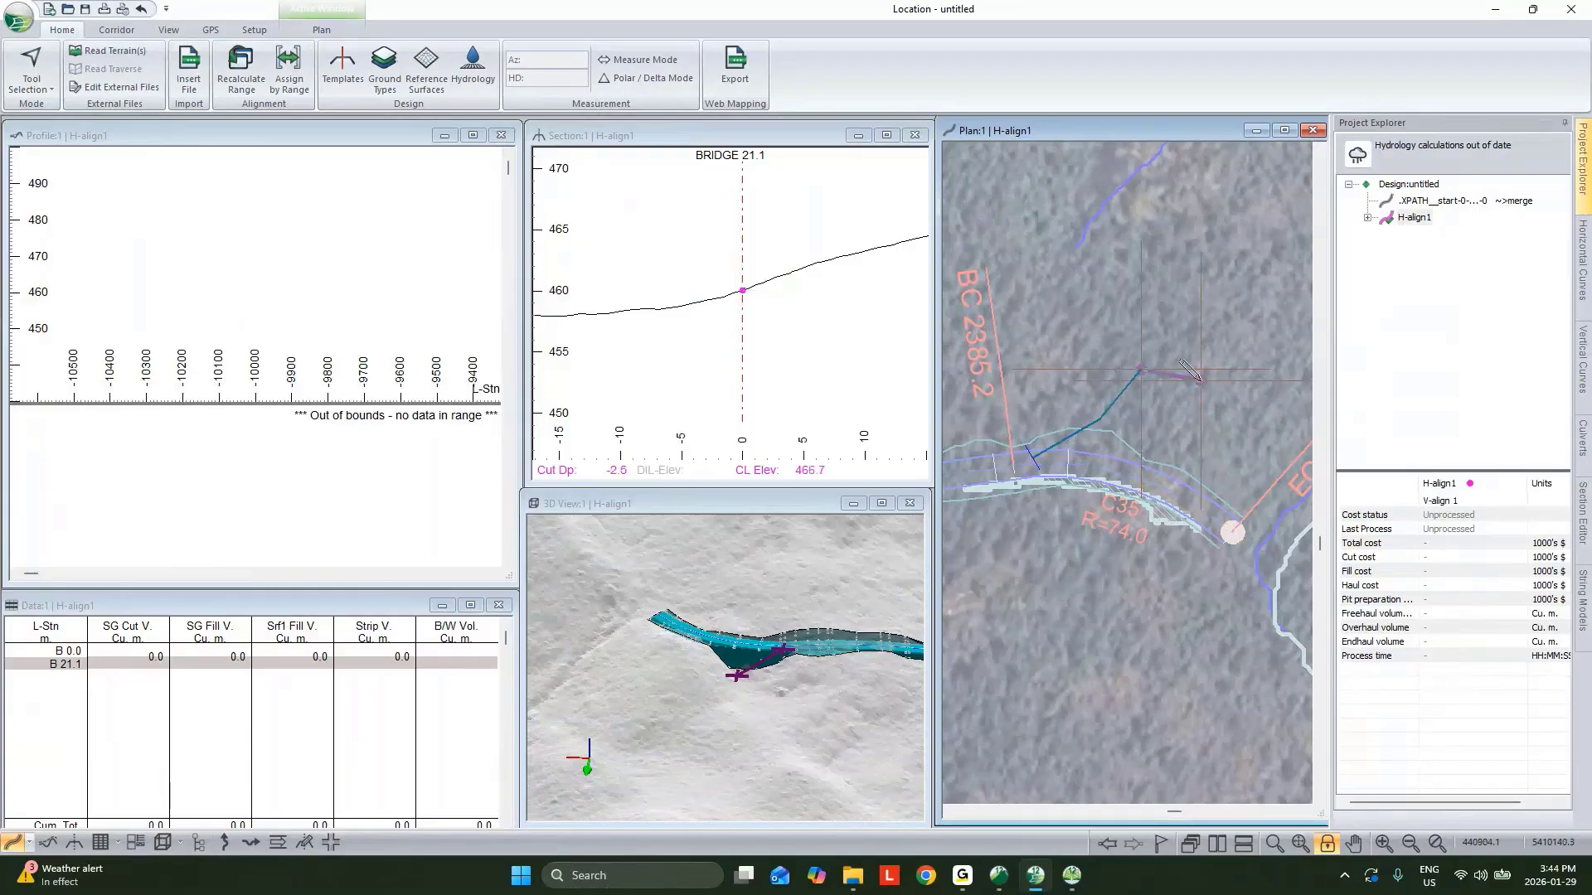
left_click(1275, 437)
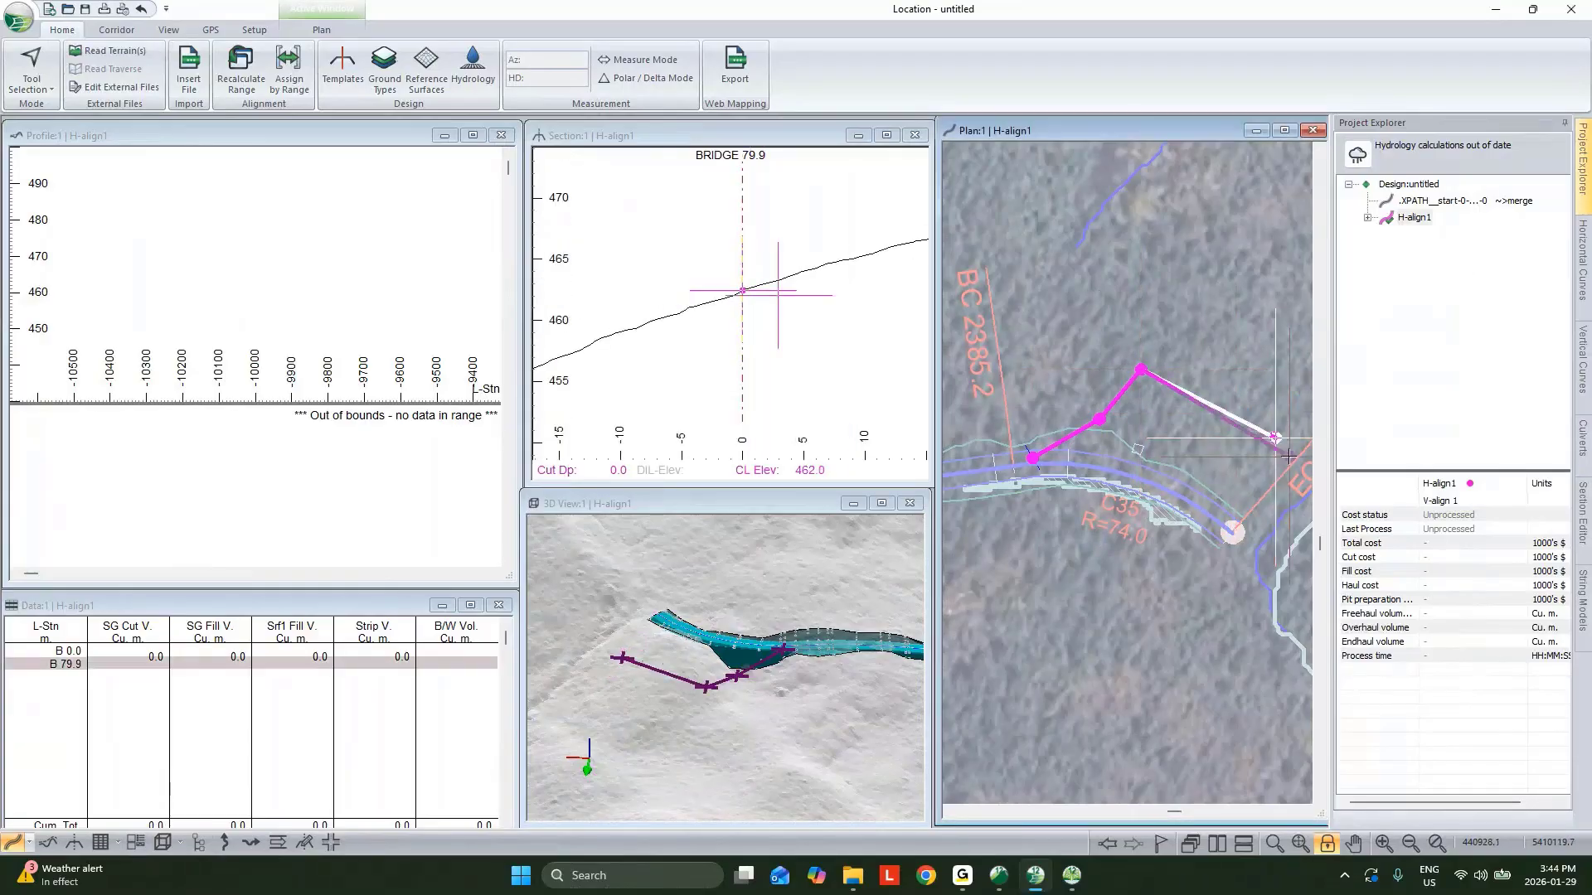
left_click_drag(1275, 437, 1294, 459)
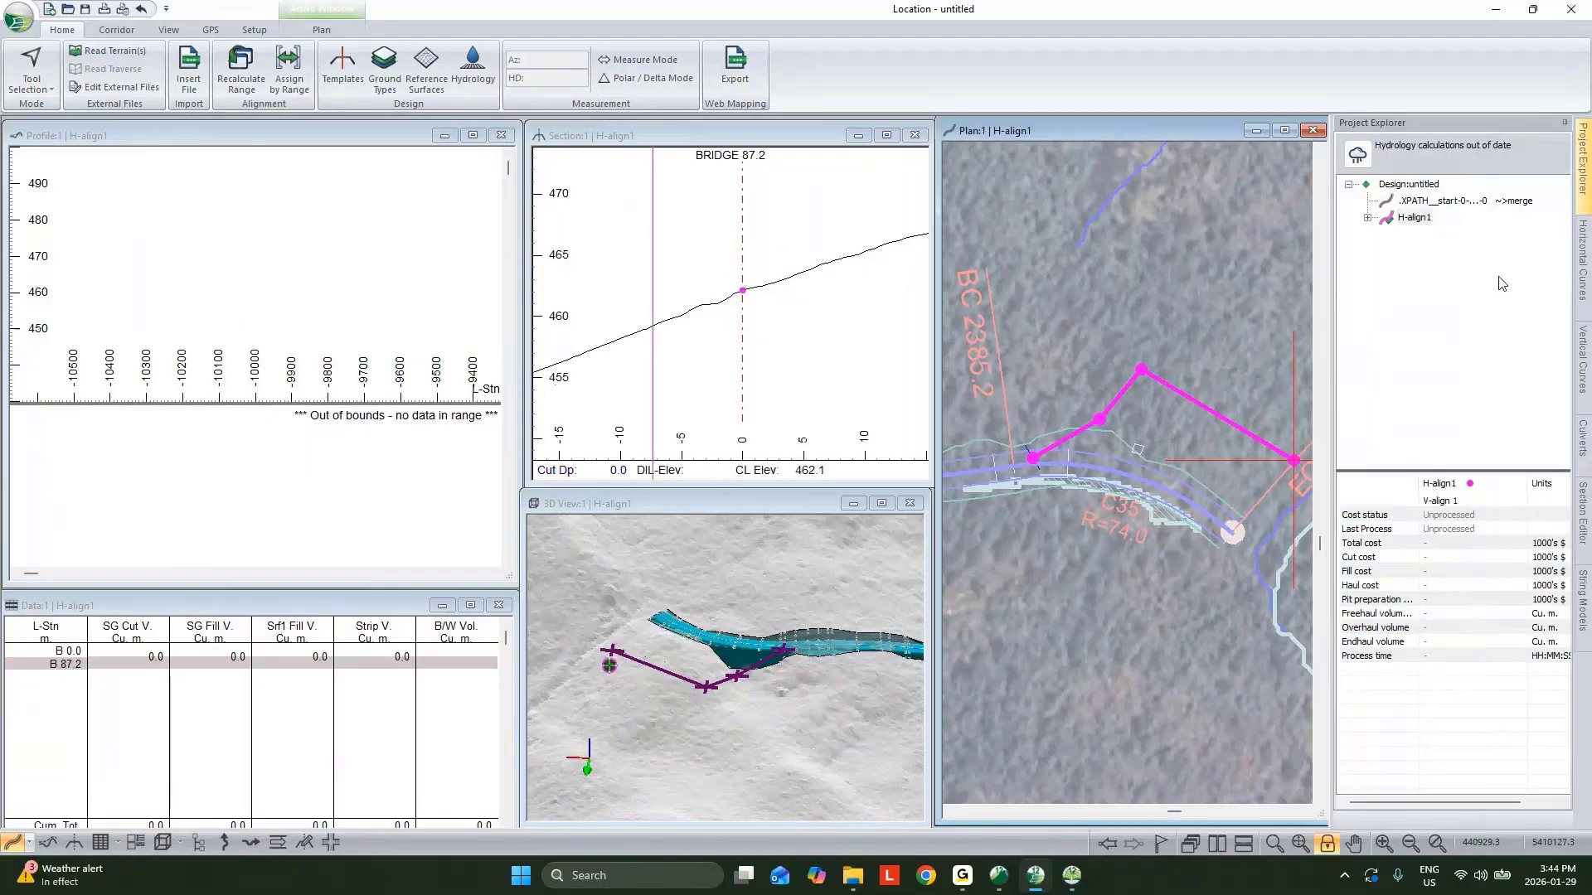
Fit a circular curve with a 10 m radius at the apex IP of the new alignment.
left_click(1583, 282)
left_click(1365, 367)
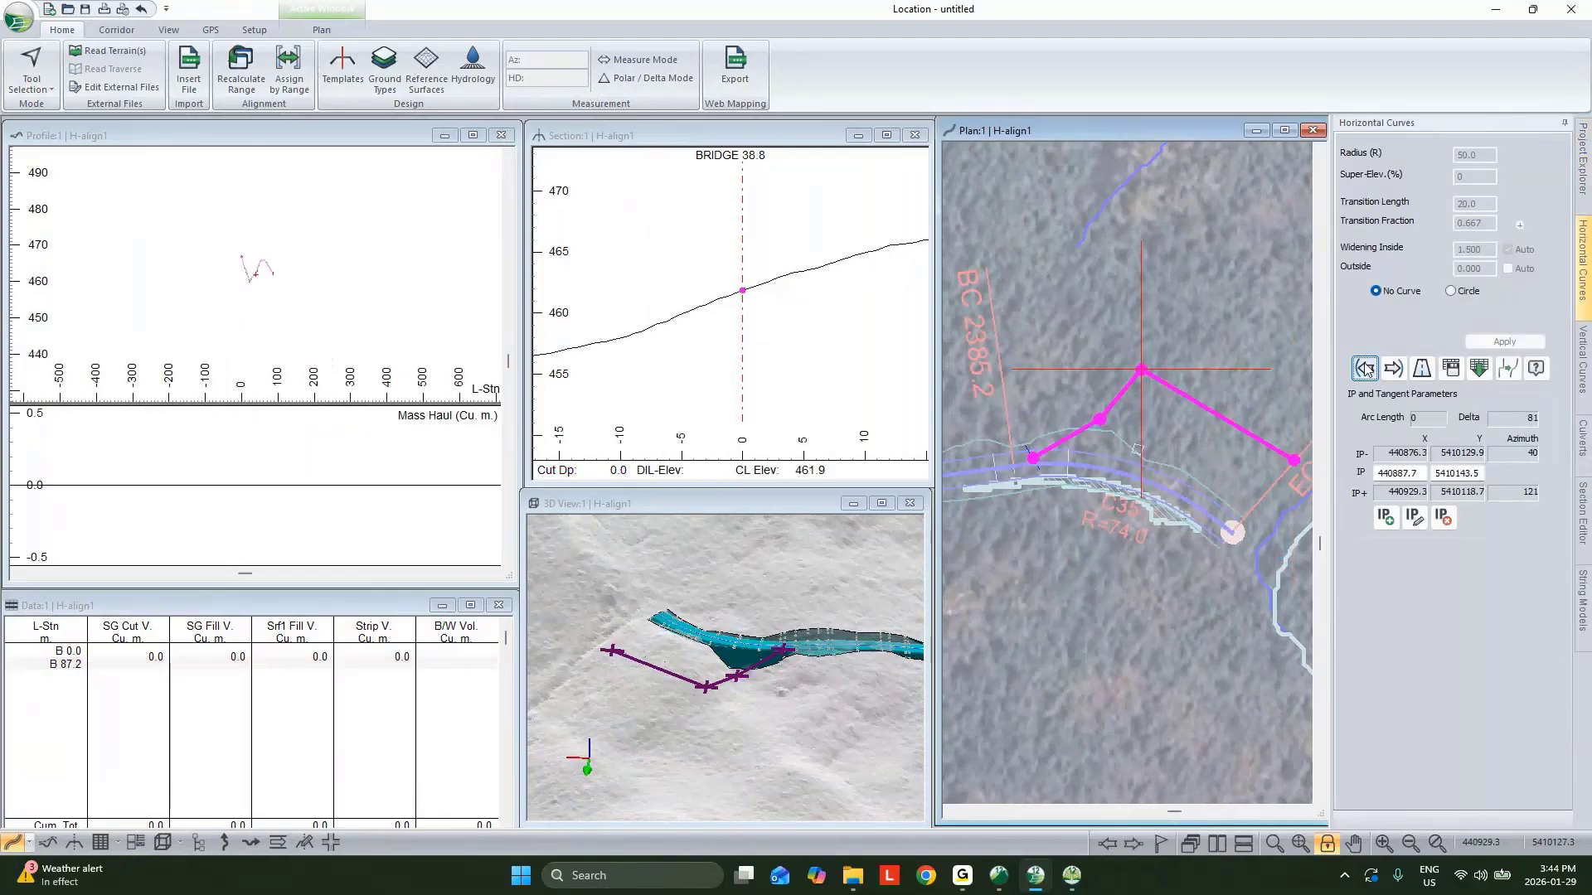
left_click(1450, 291)
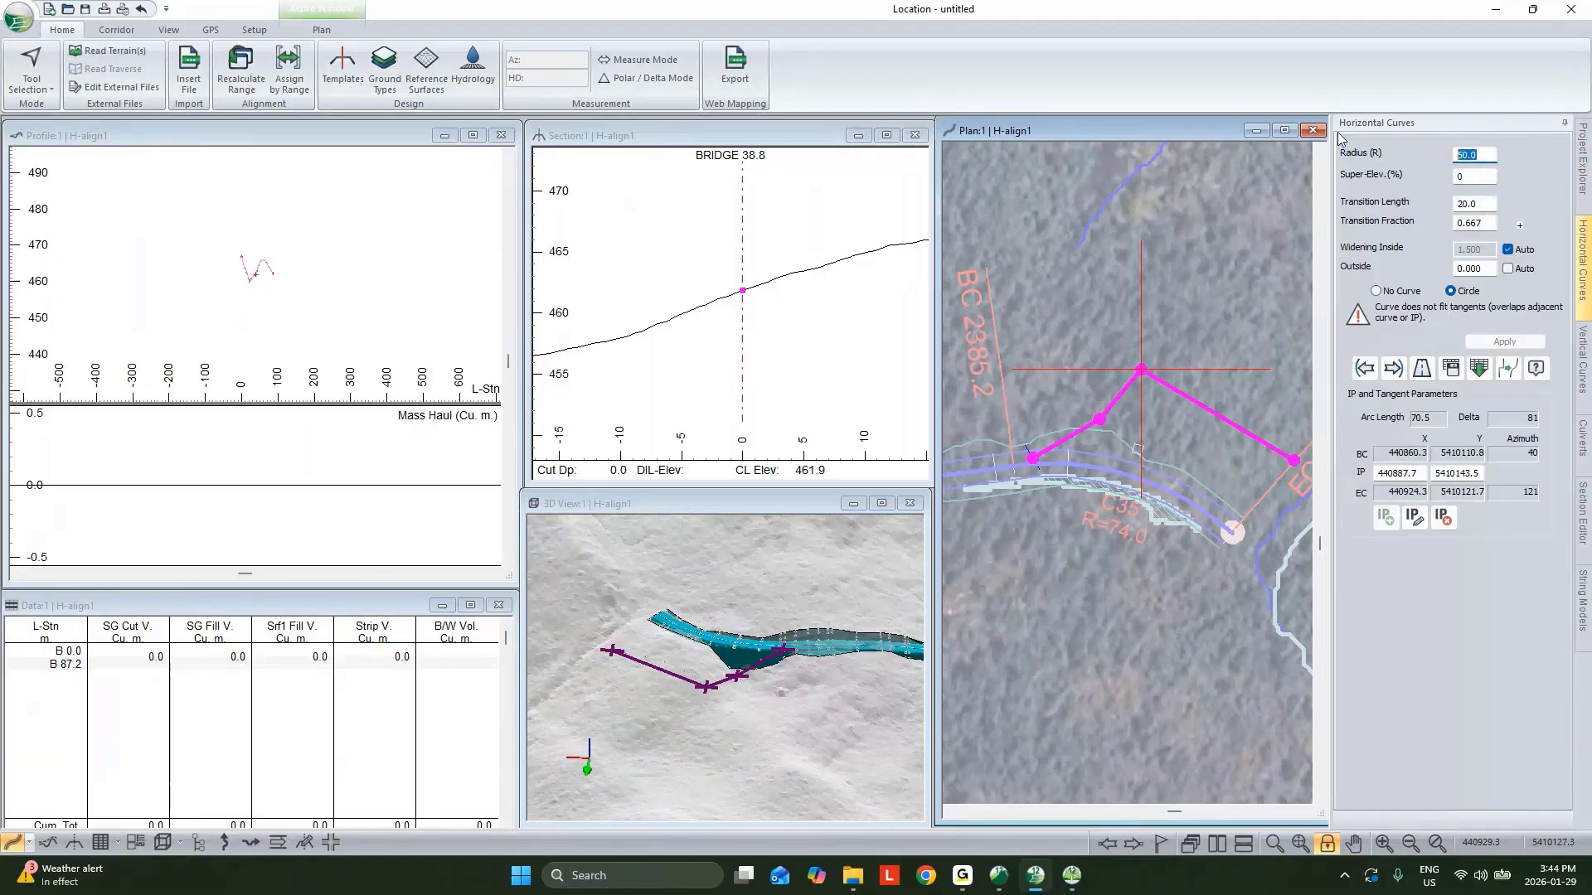
type("10")
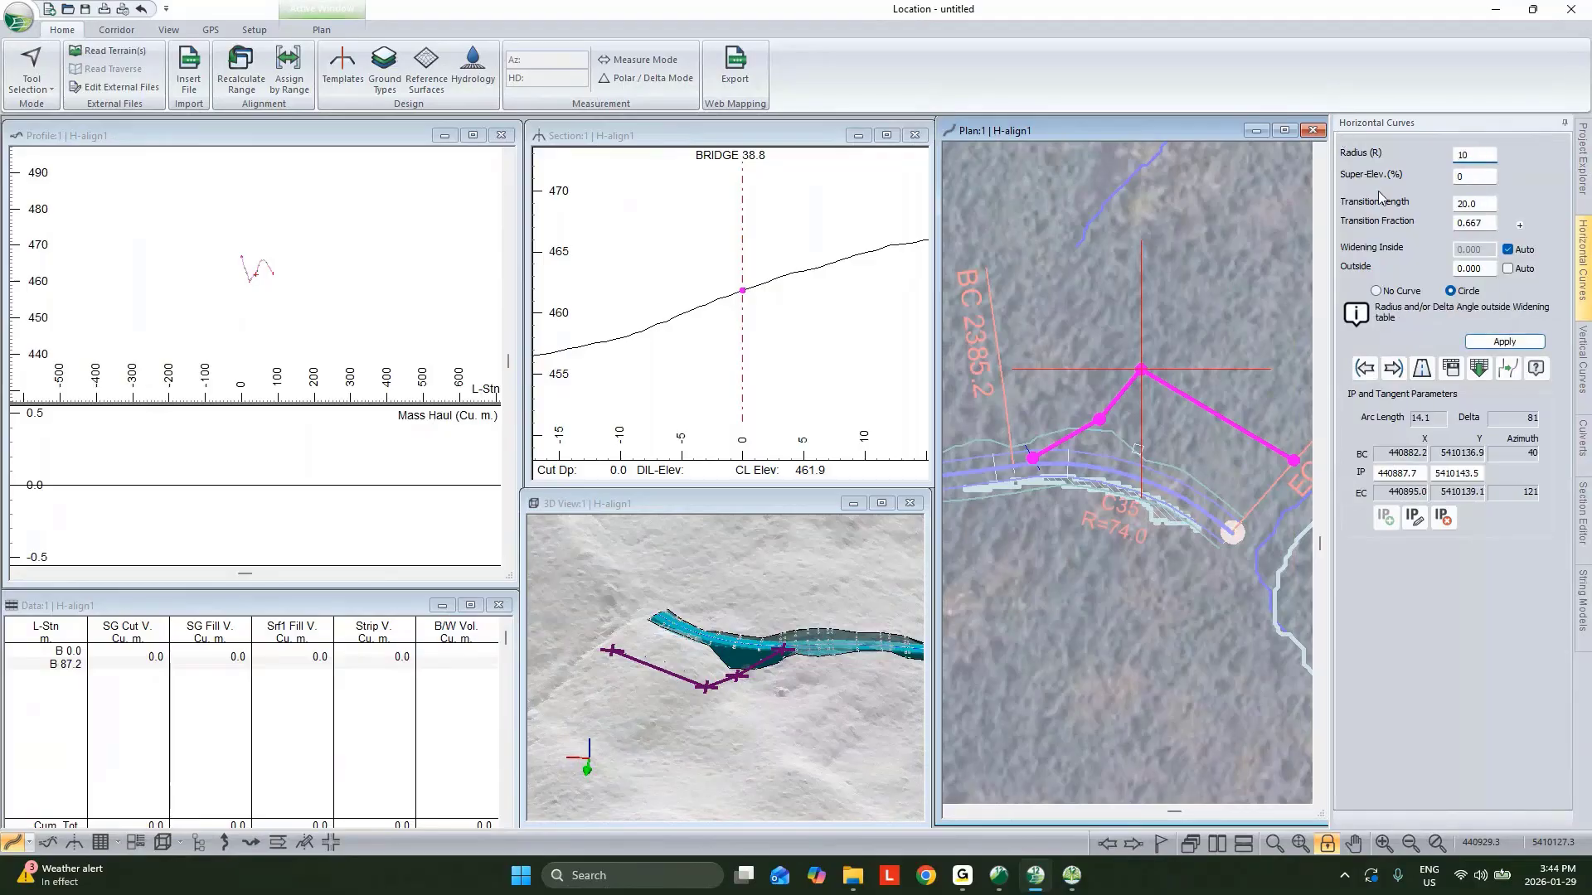
left_click(1503, 342)
Fit a circular curve with a 15 m radius at the preceding IP and leave the IP tool.
left_click(1365, 368)
left_click(1376, 370)
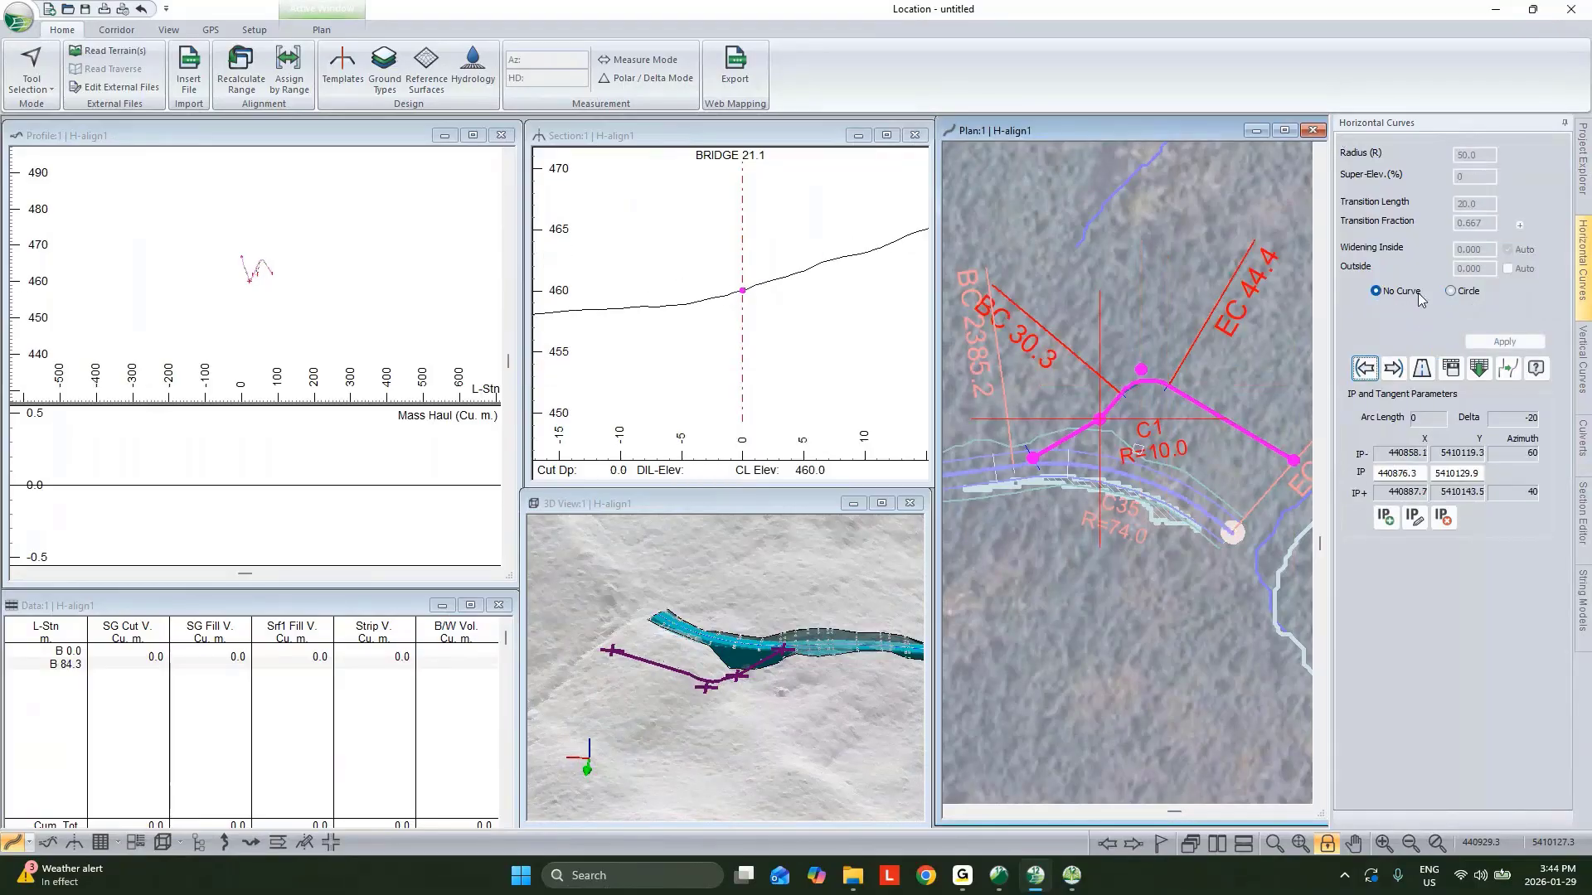
type("15")
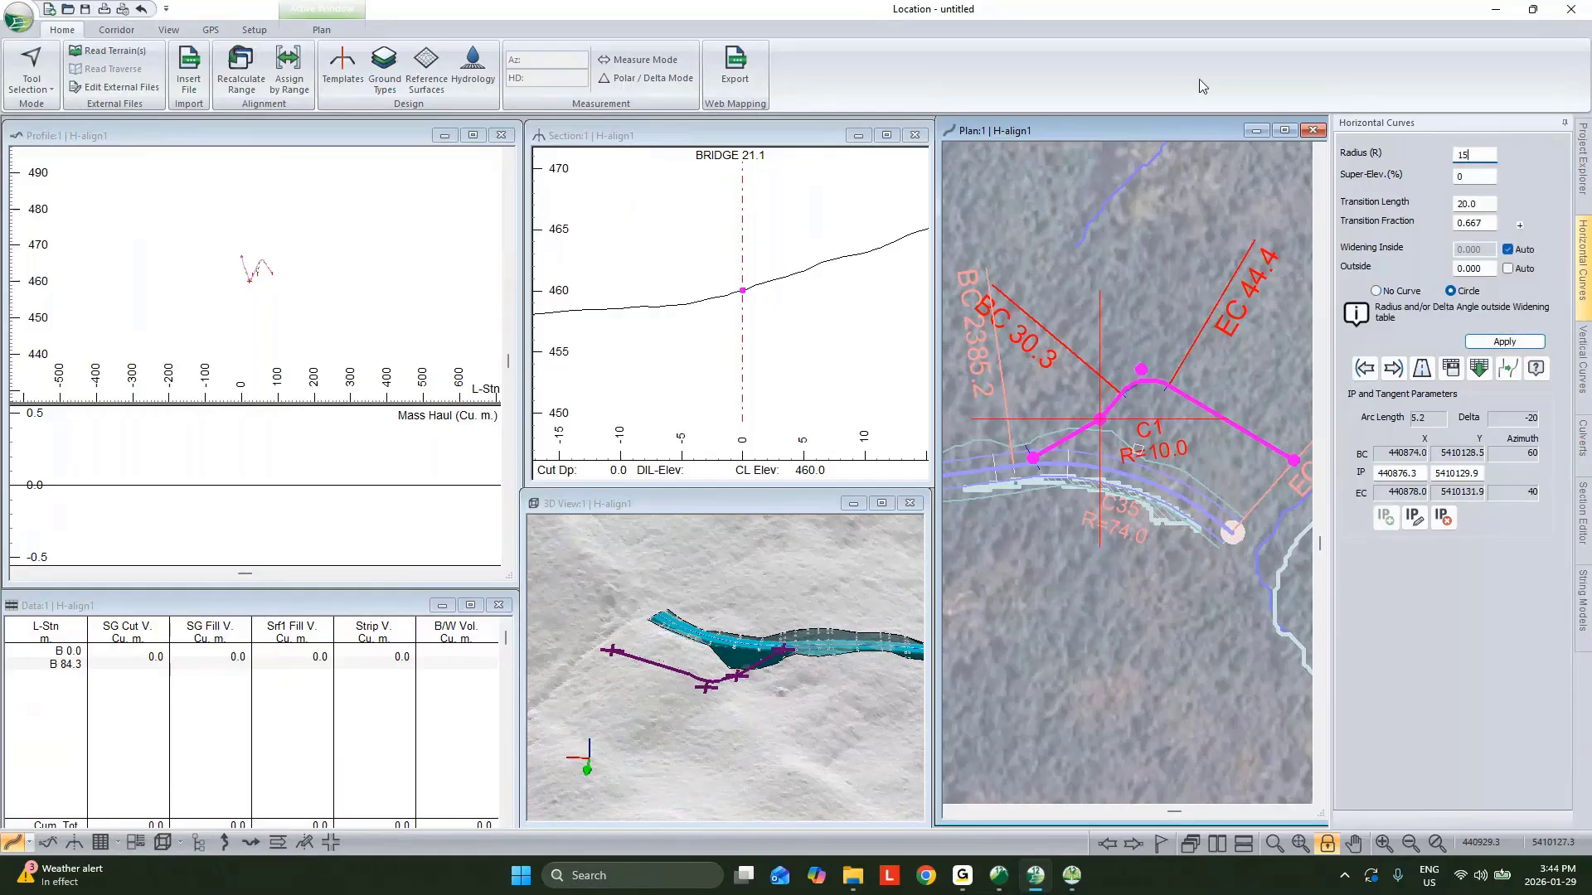
left_click(1505, 346)
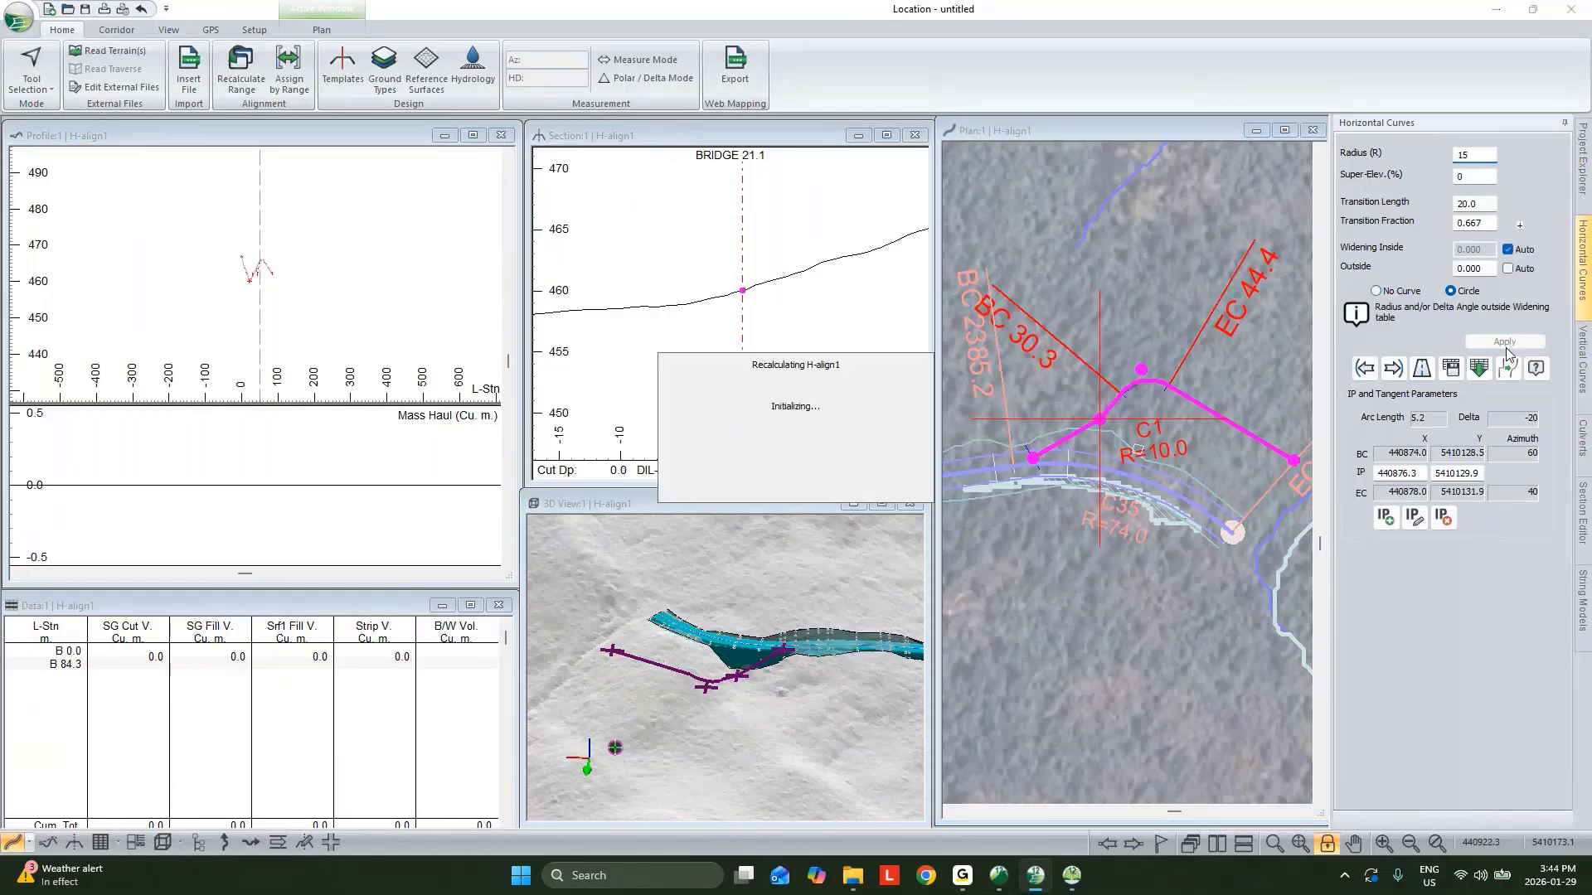
right_click(1158, 446)
left_click(1160, 449)
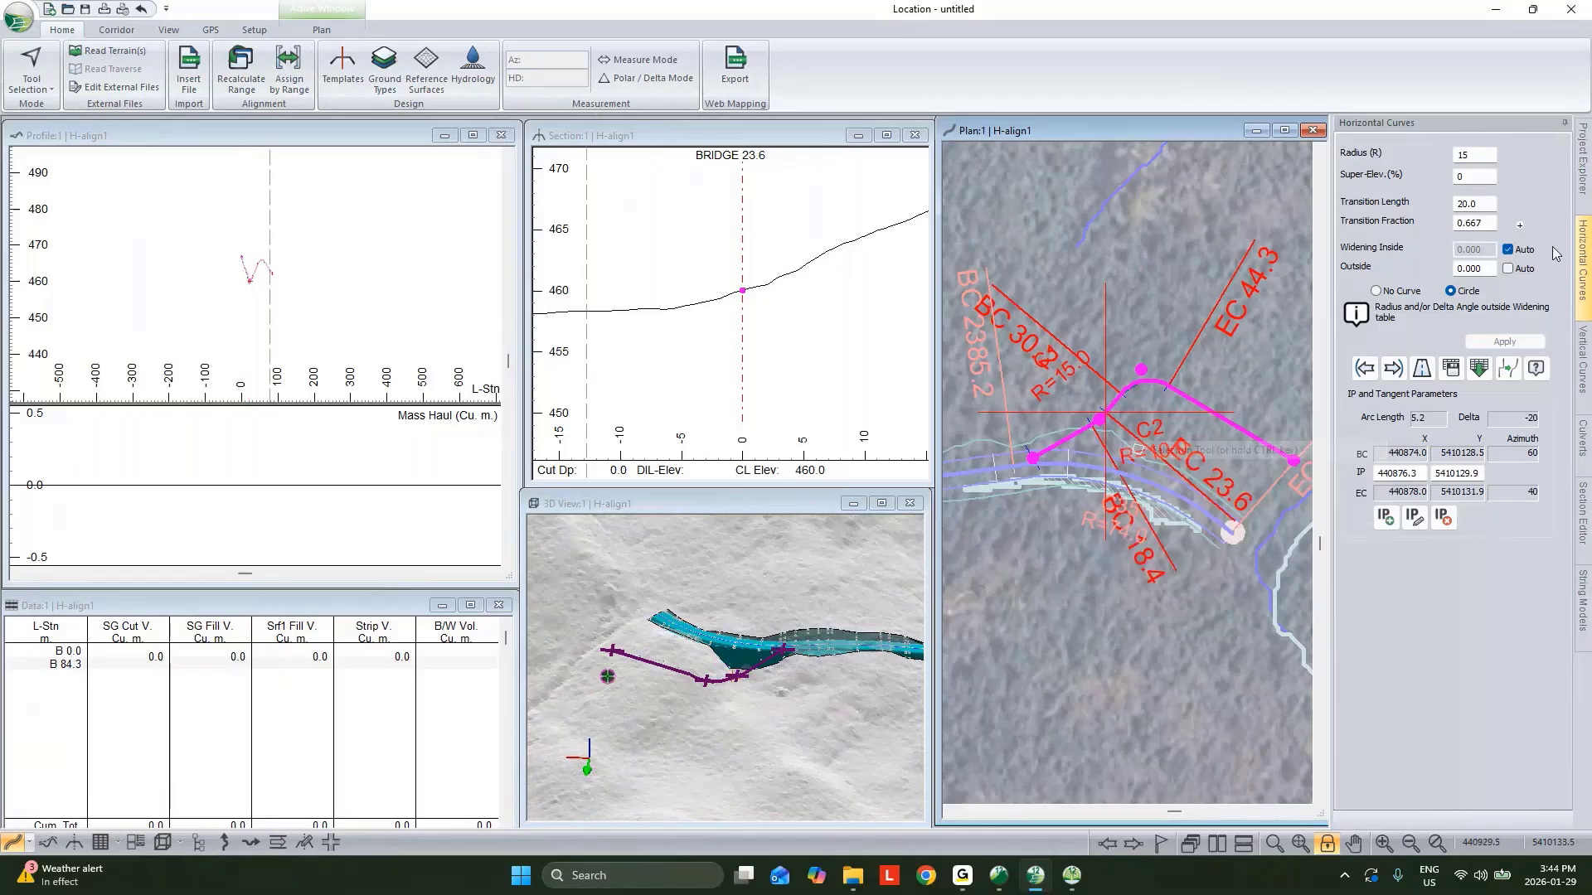
Shift H-align1 up in the project list and make the original road alignment current again.
left_click(1582, 162)
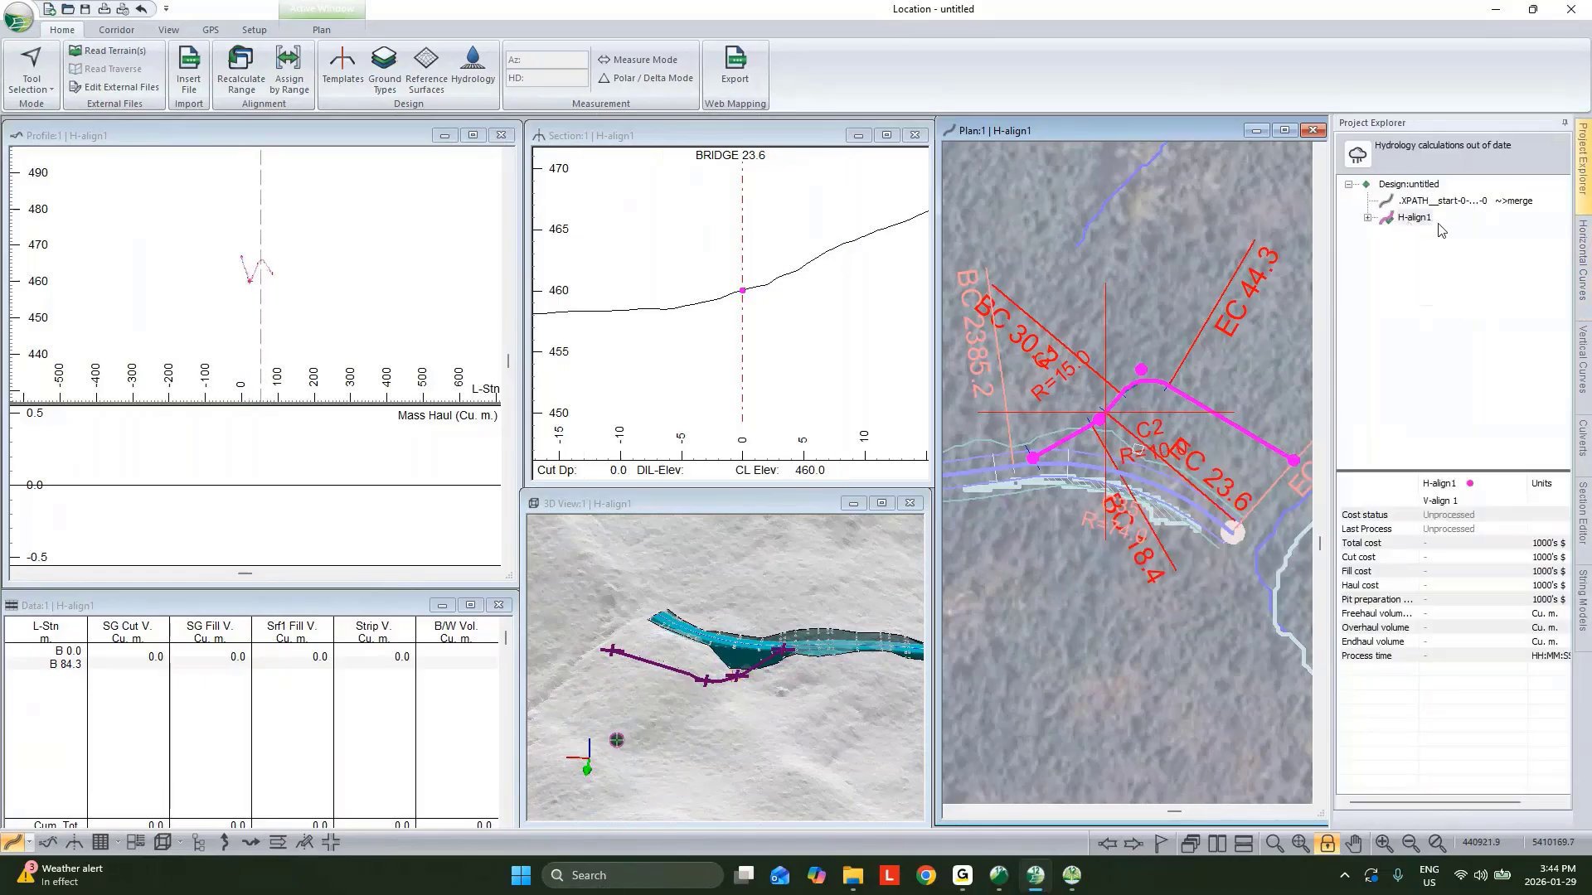
right_click(1422, 225)
left_click(1409, 353)
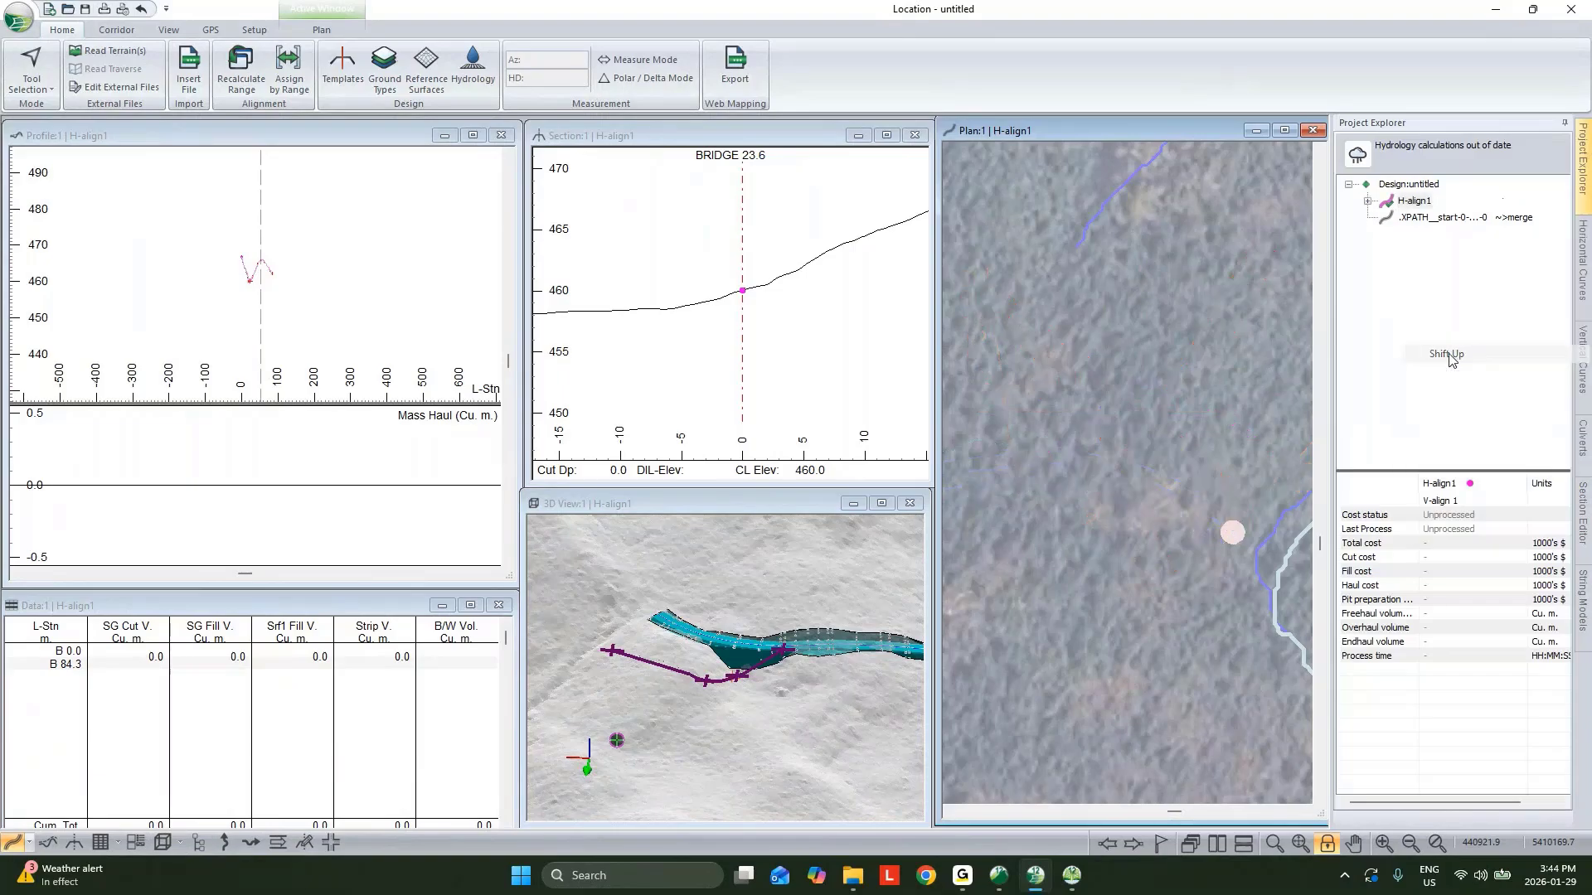
left_click(1464, 218)
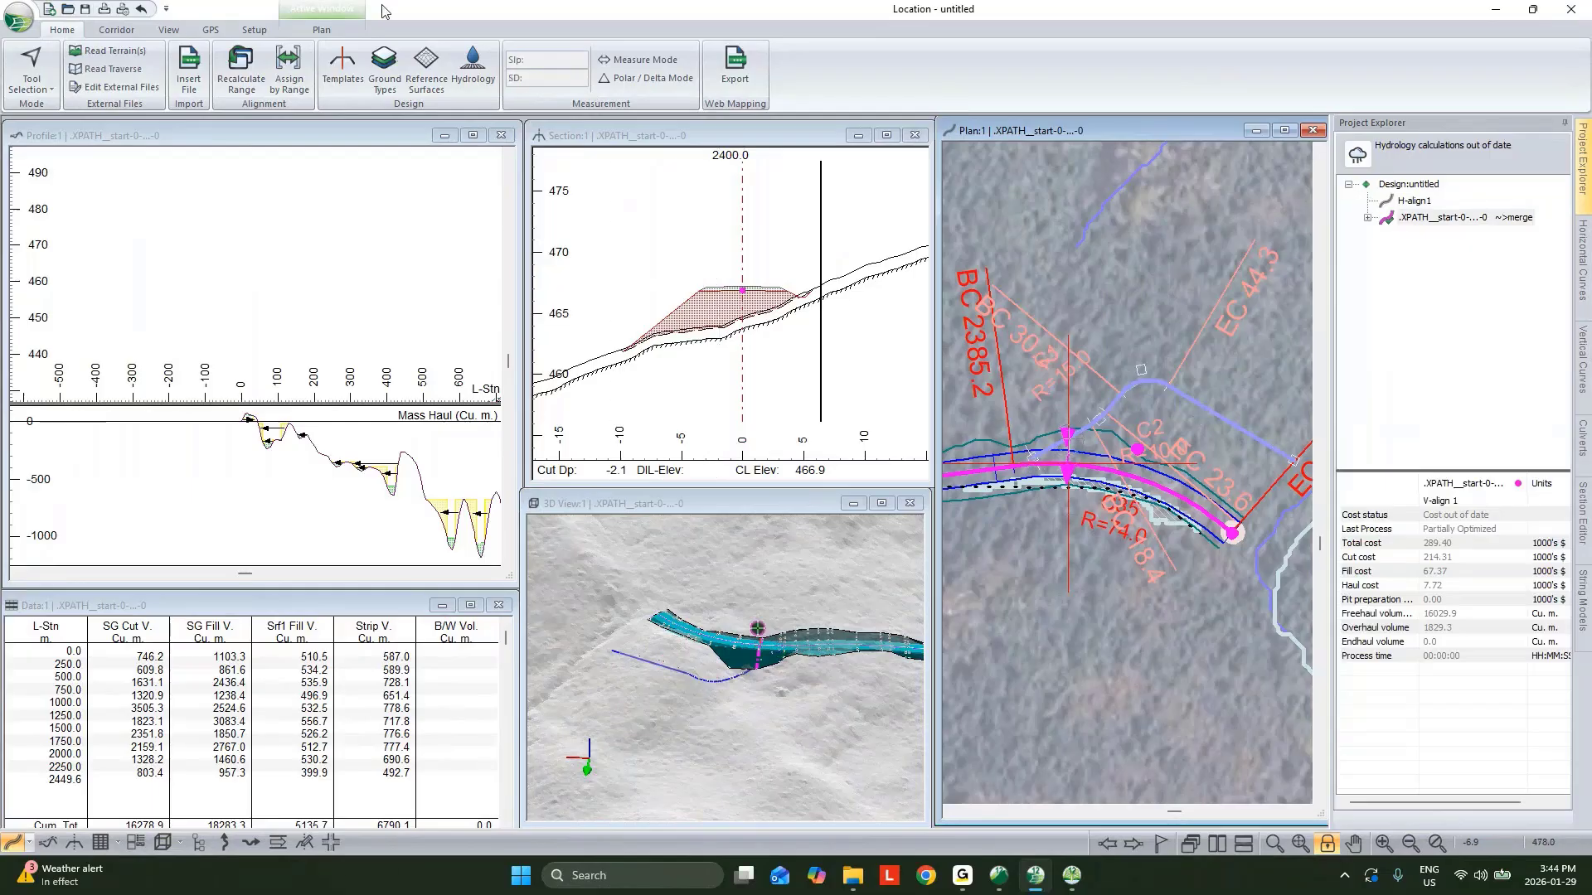
In the template editor, open Resource I-left's properties and add a reference feature sourced from H-align1.
left_click(351, 66)
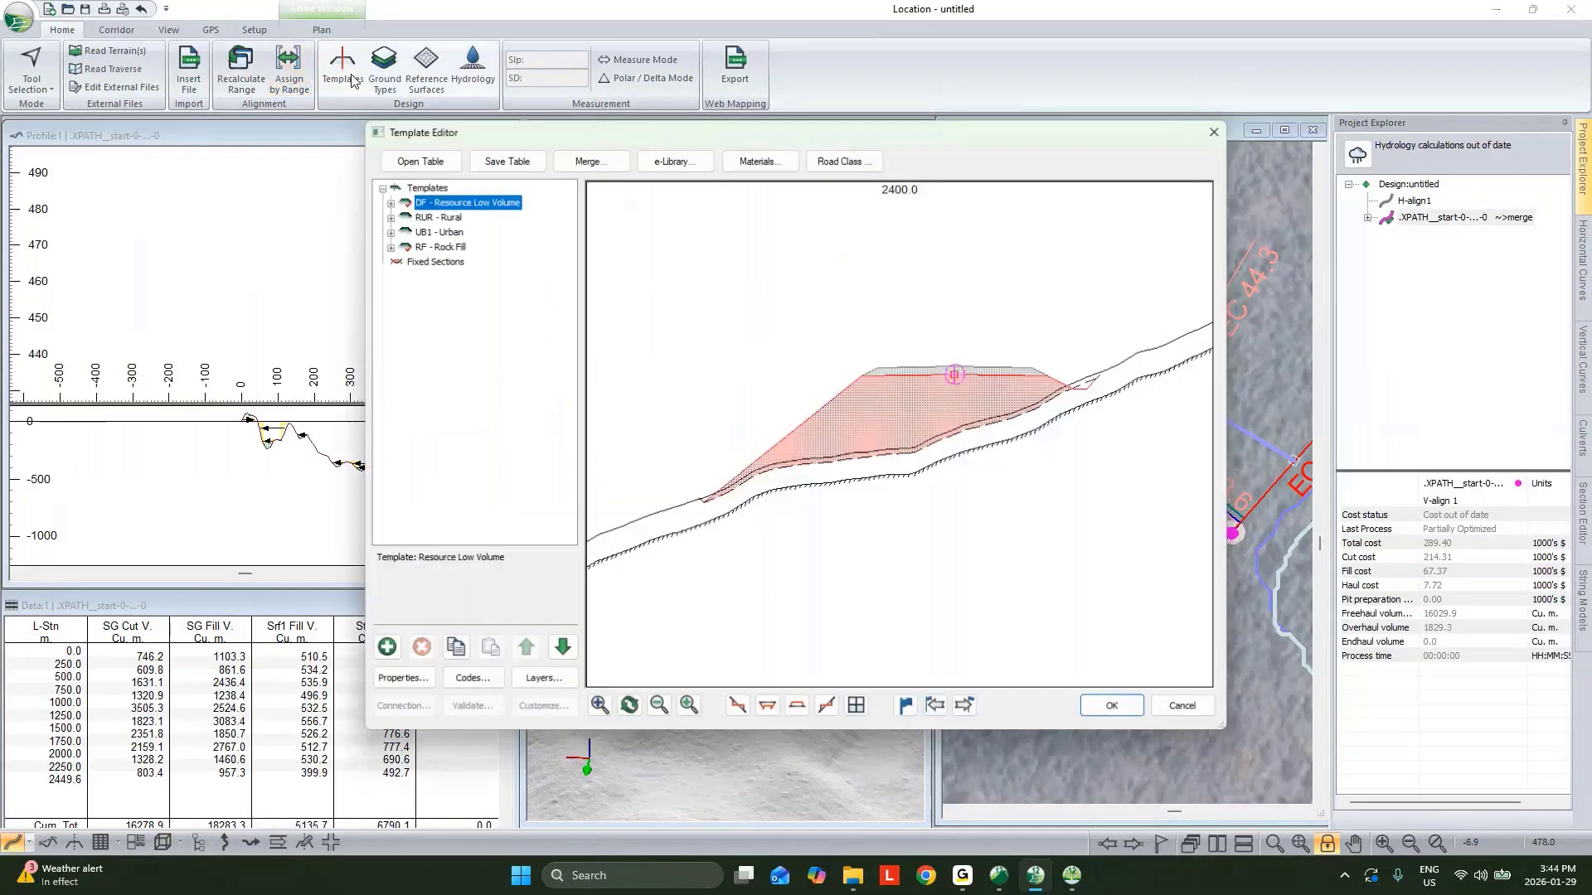
double_click(434, 204)
double_click(440, 216)
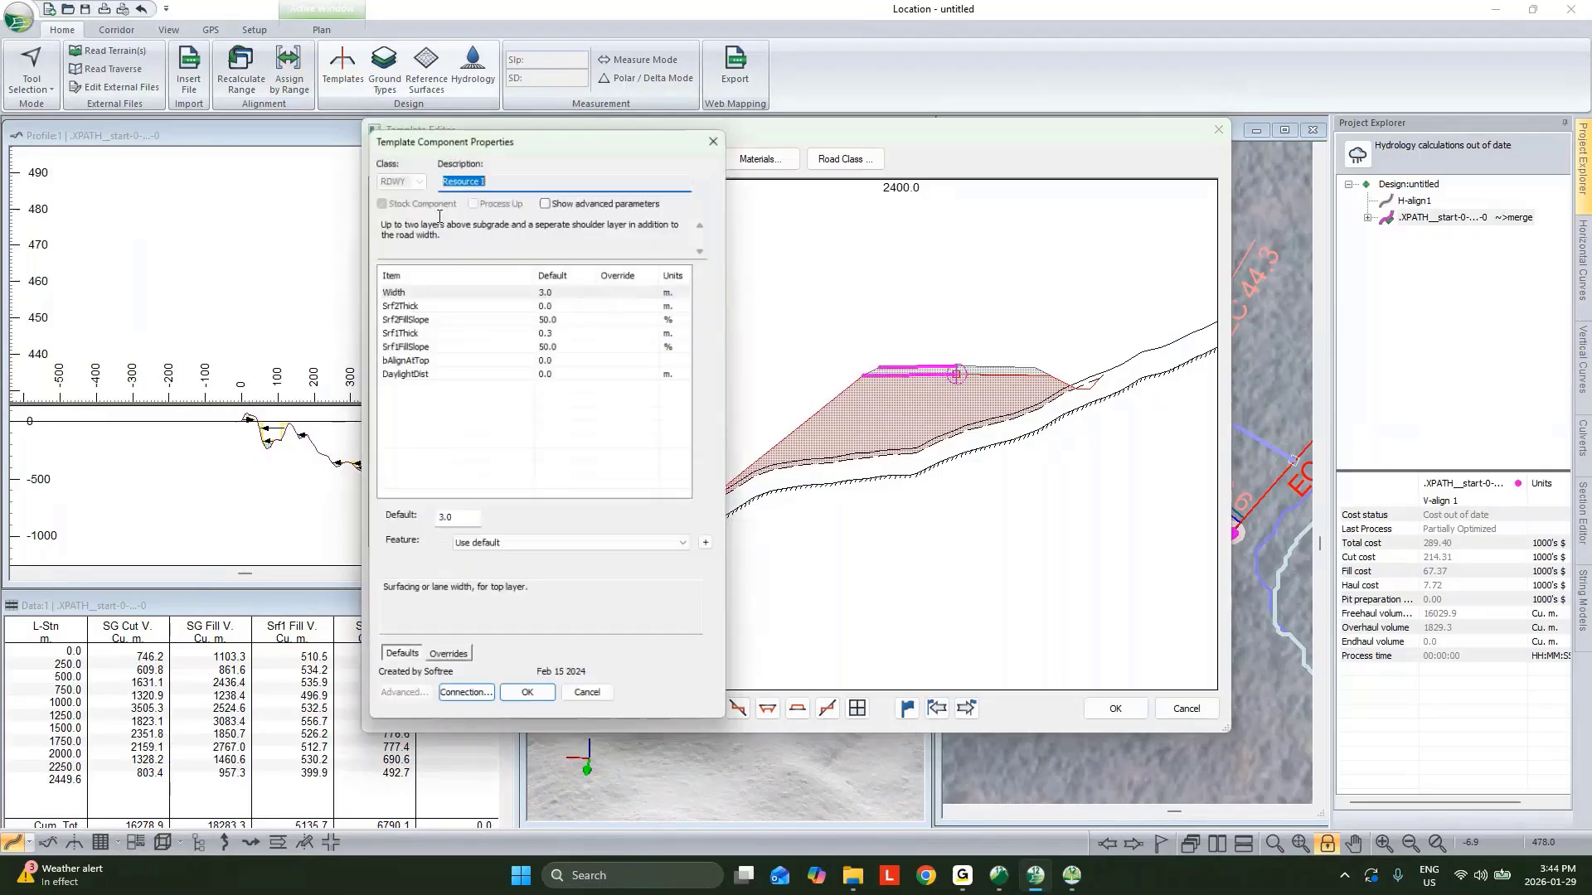
left_click(699, 548)
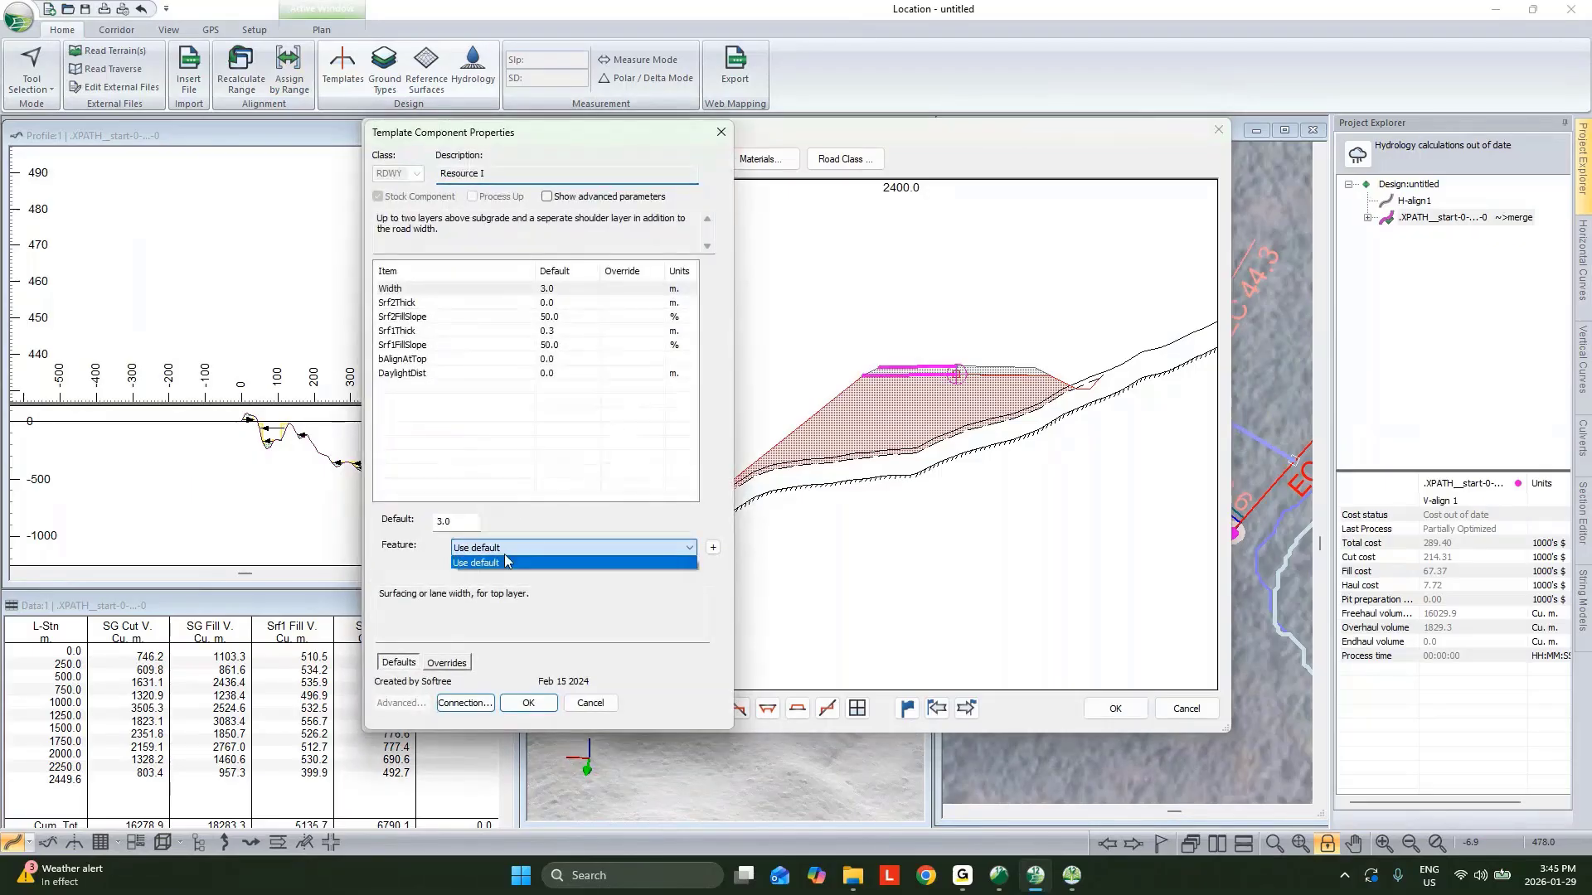
left_click(711, 548)
left_click(711, 548)
left_click(698, 304)
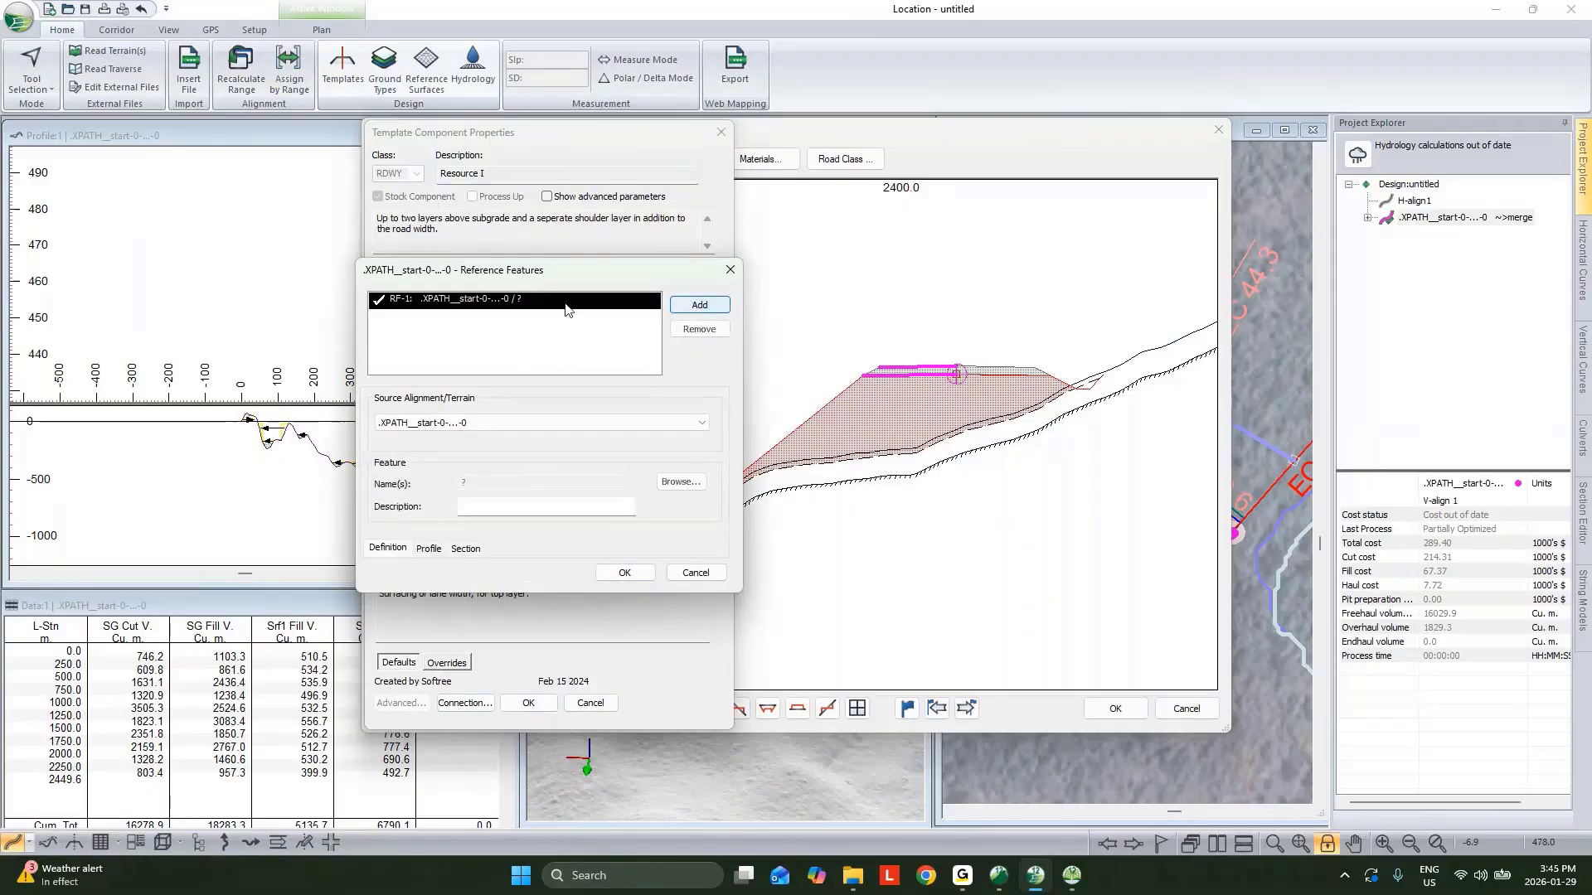
left_click(498, 425)
left_click(508, 440)
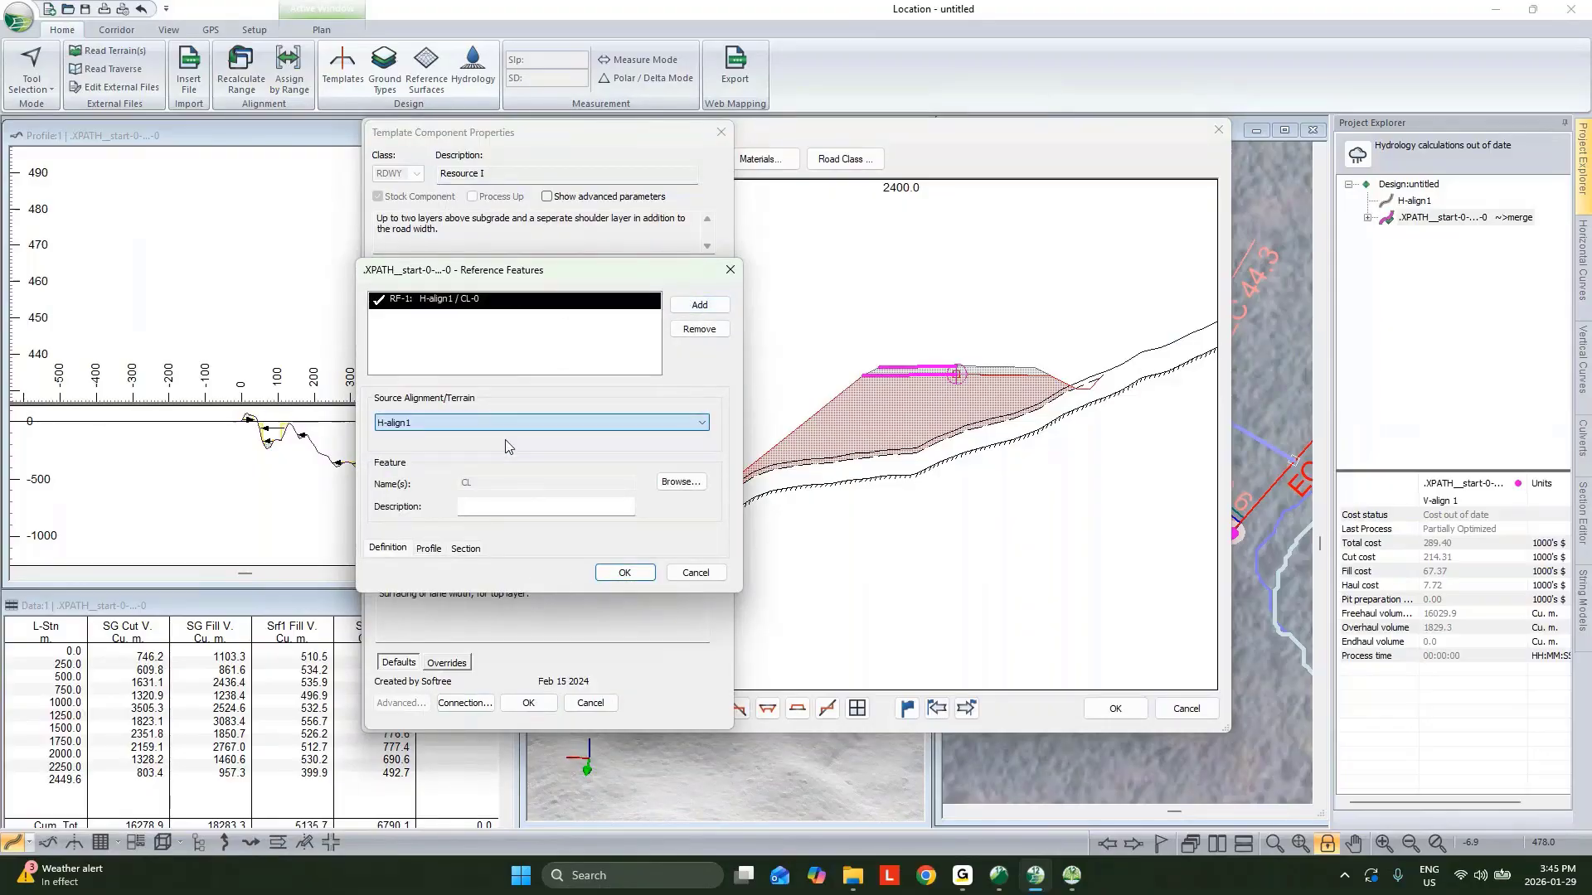
left_click(624, 572)
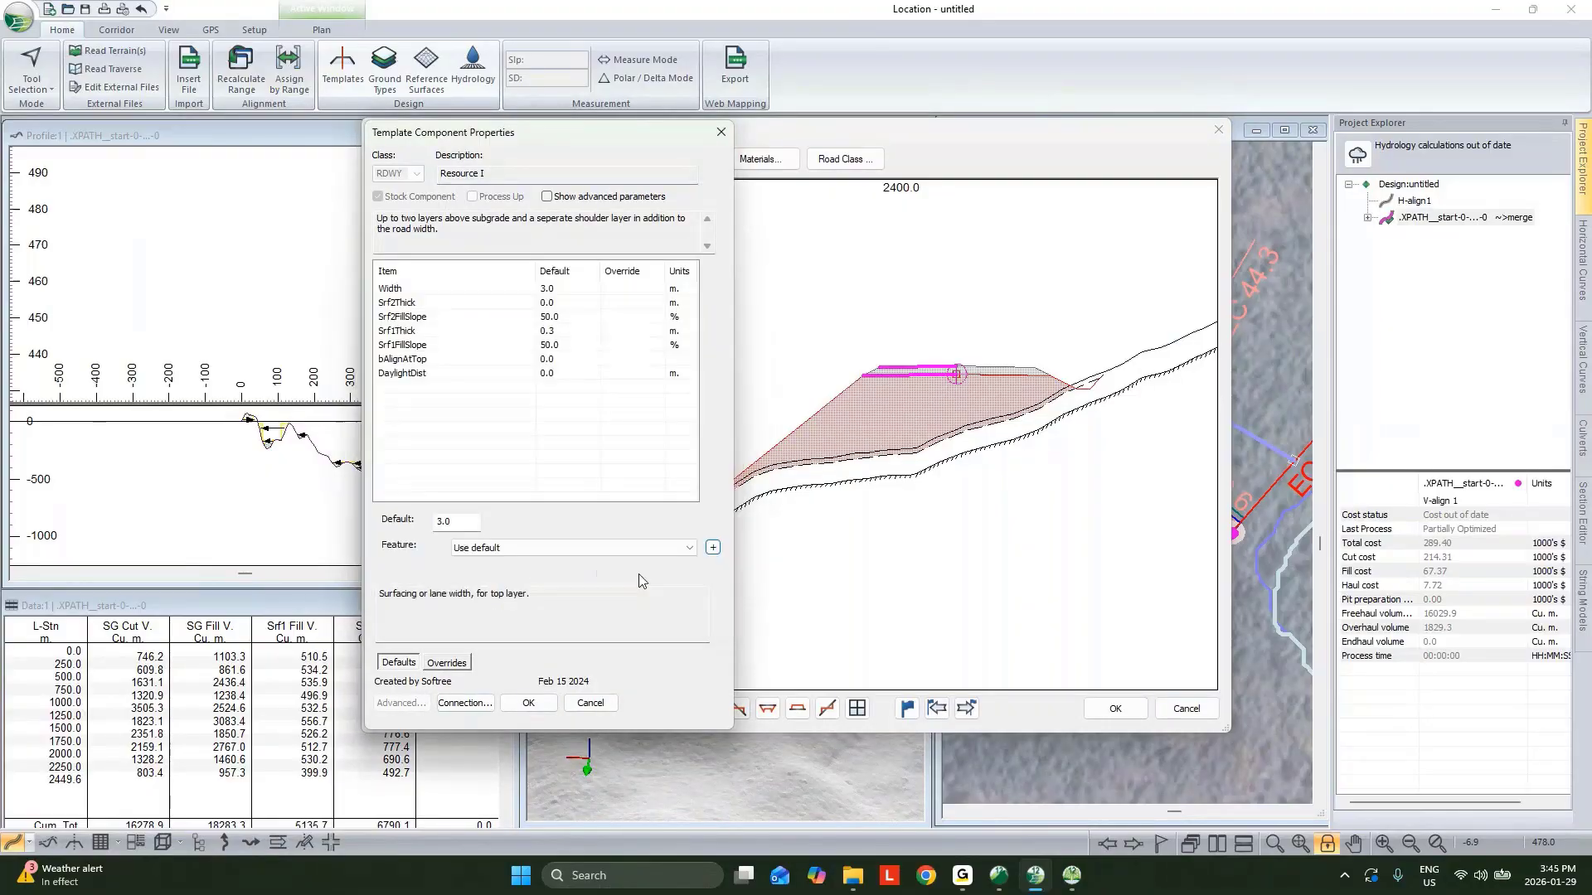
Assign RF-1 H-align1 / CL-0 as the left width feature and close the template dialogs.
left_click(577, 549)
left_click(572, 572)
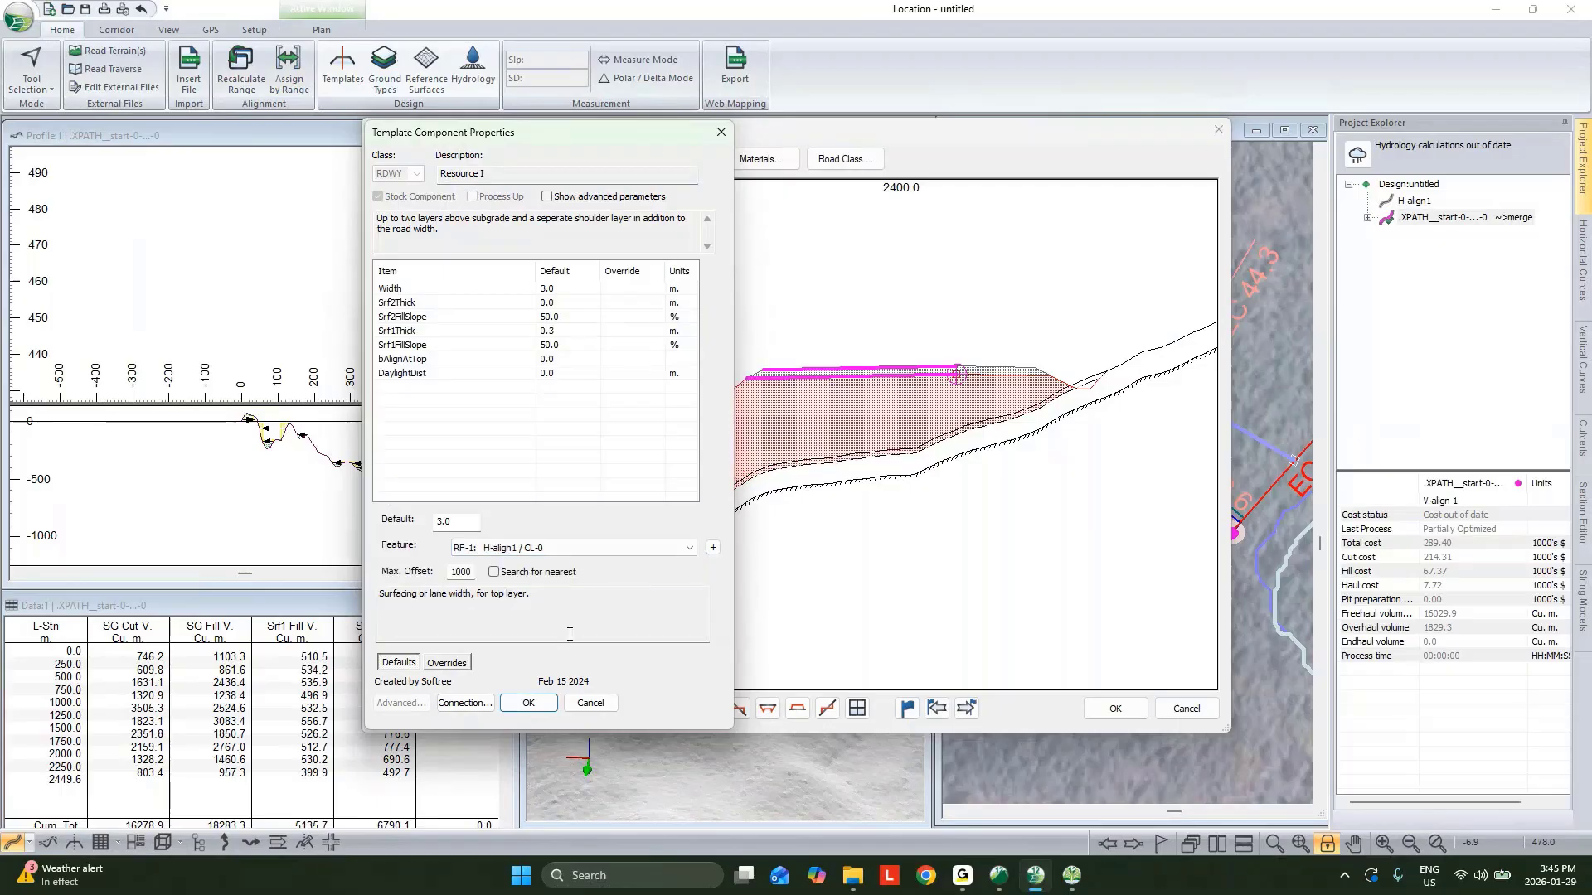
left_click(528, 703)
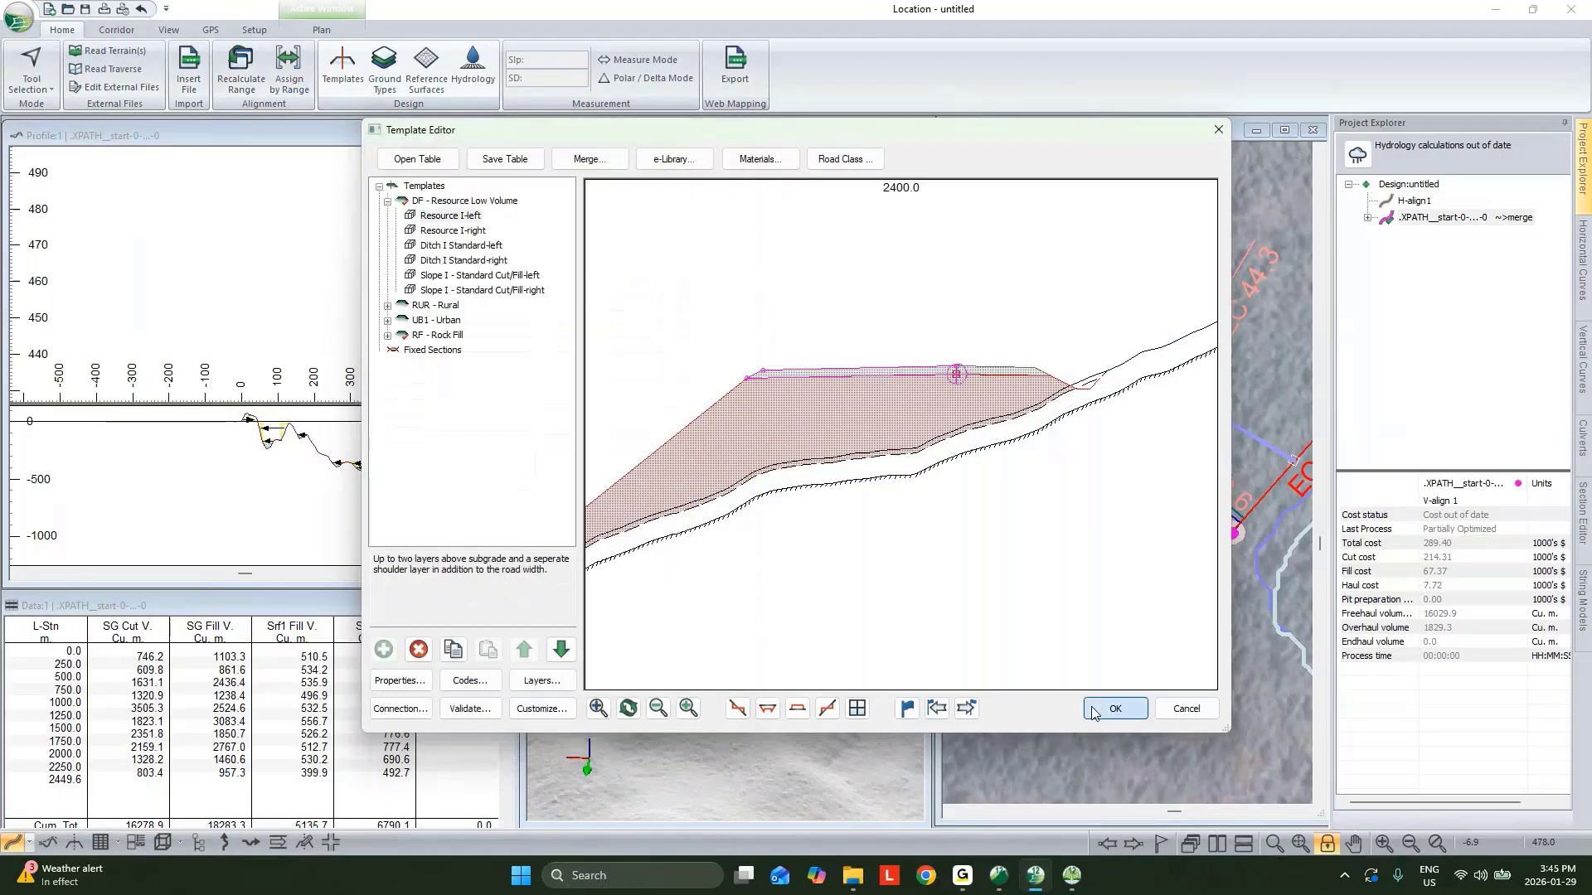
left_click(1115, 709)
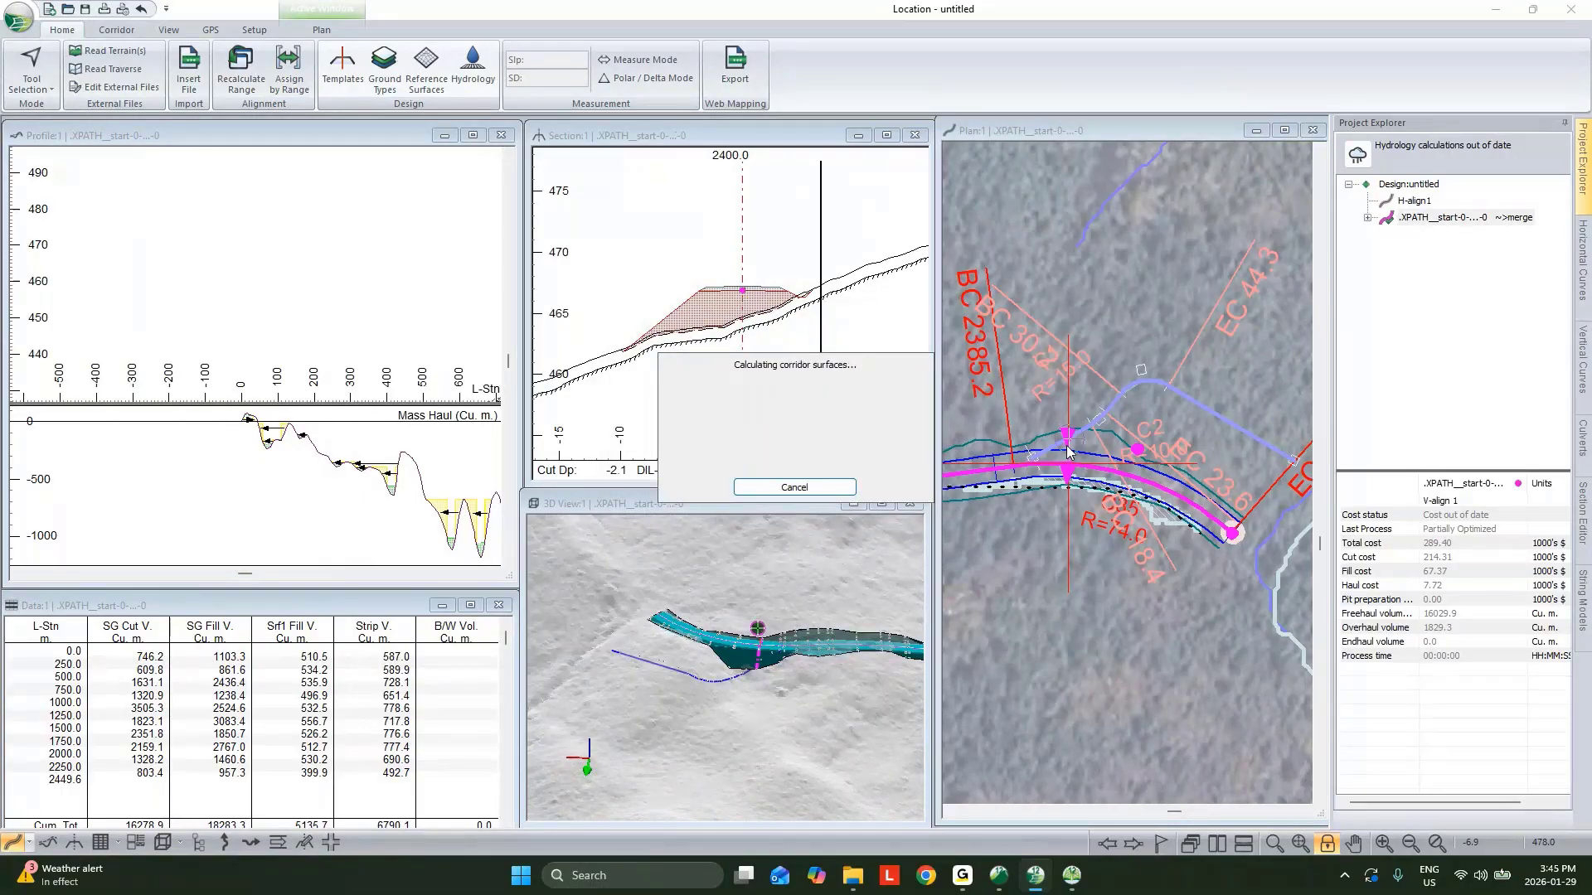
Examine the widened junction between the two alignments in the 3D, plan and section views.
left_click_drag(854, 630, 713, 637)
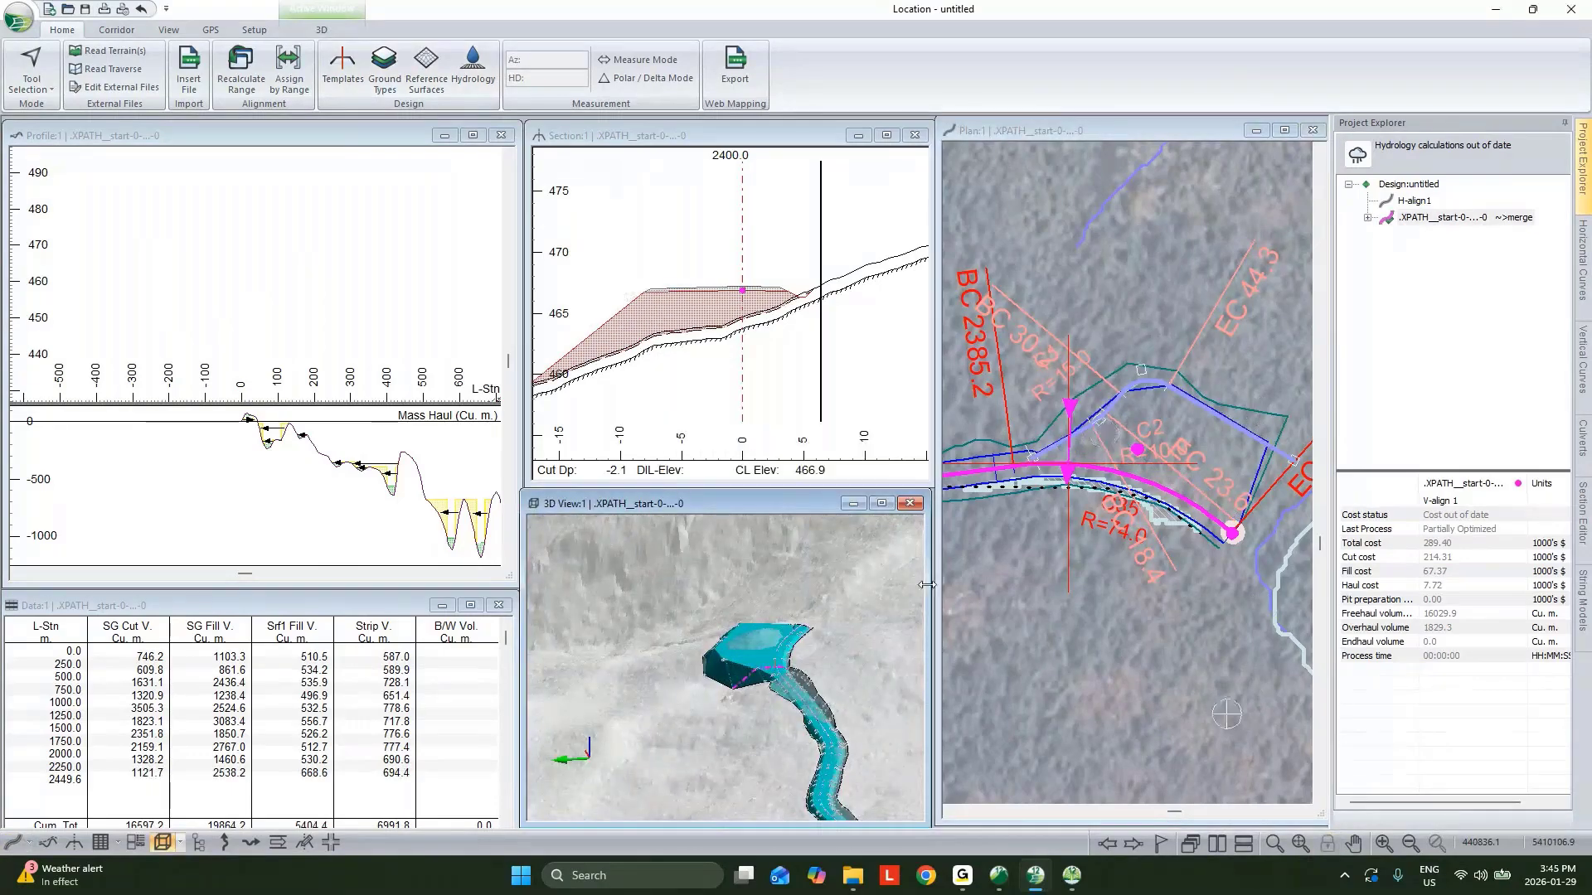
right_click(1171, 380)
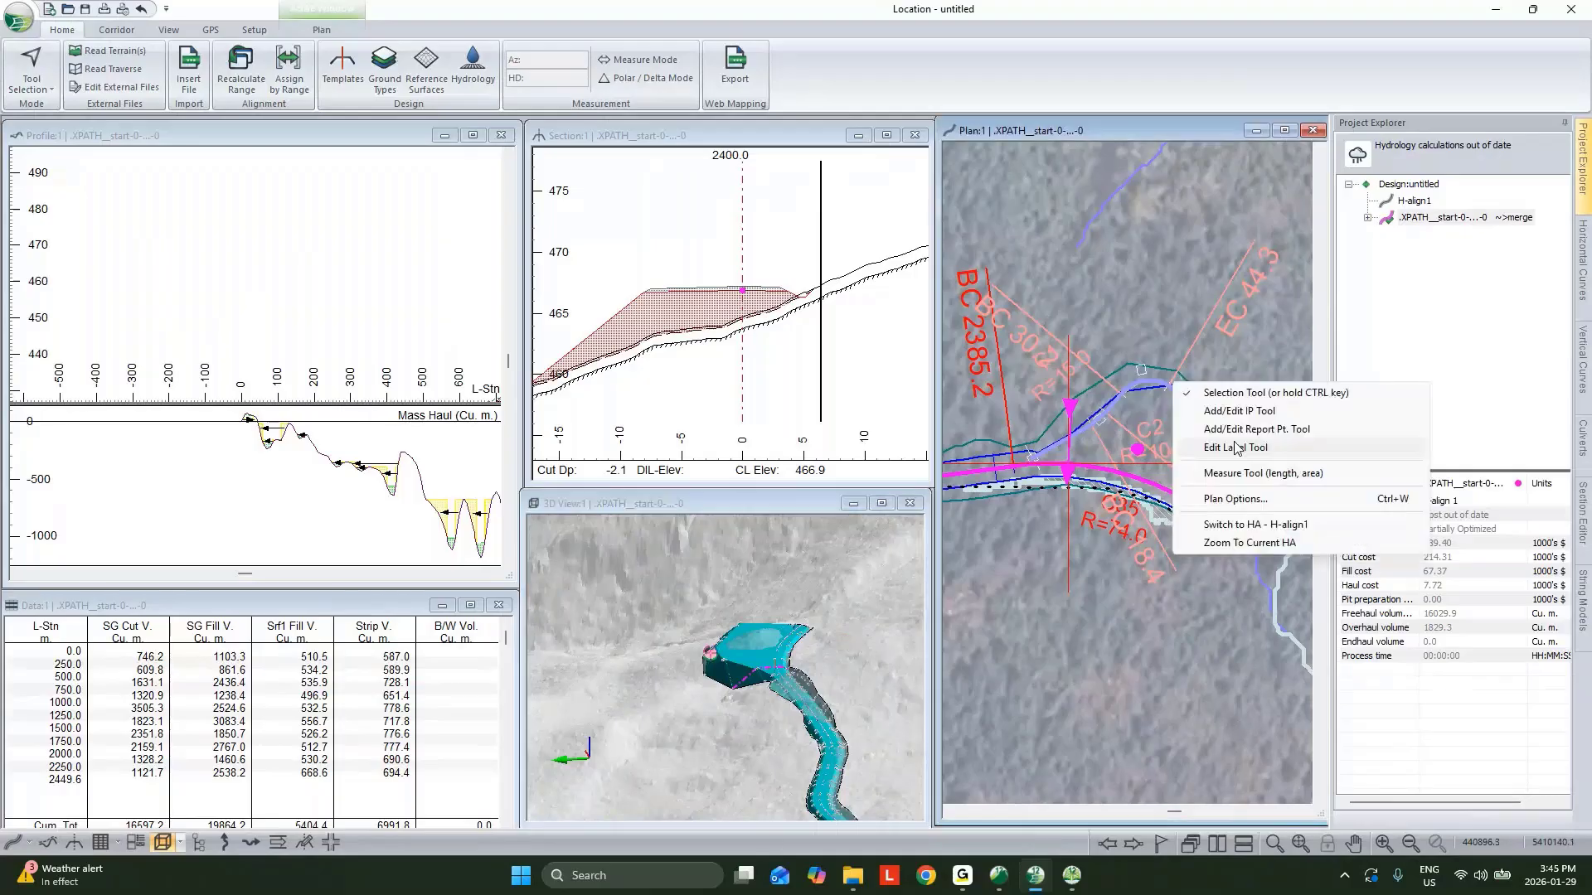
left_click(1233, 446)
left_click(1118, 478)
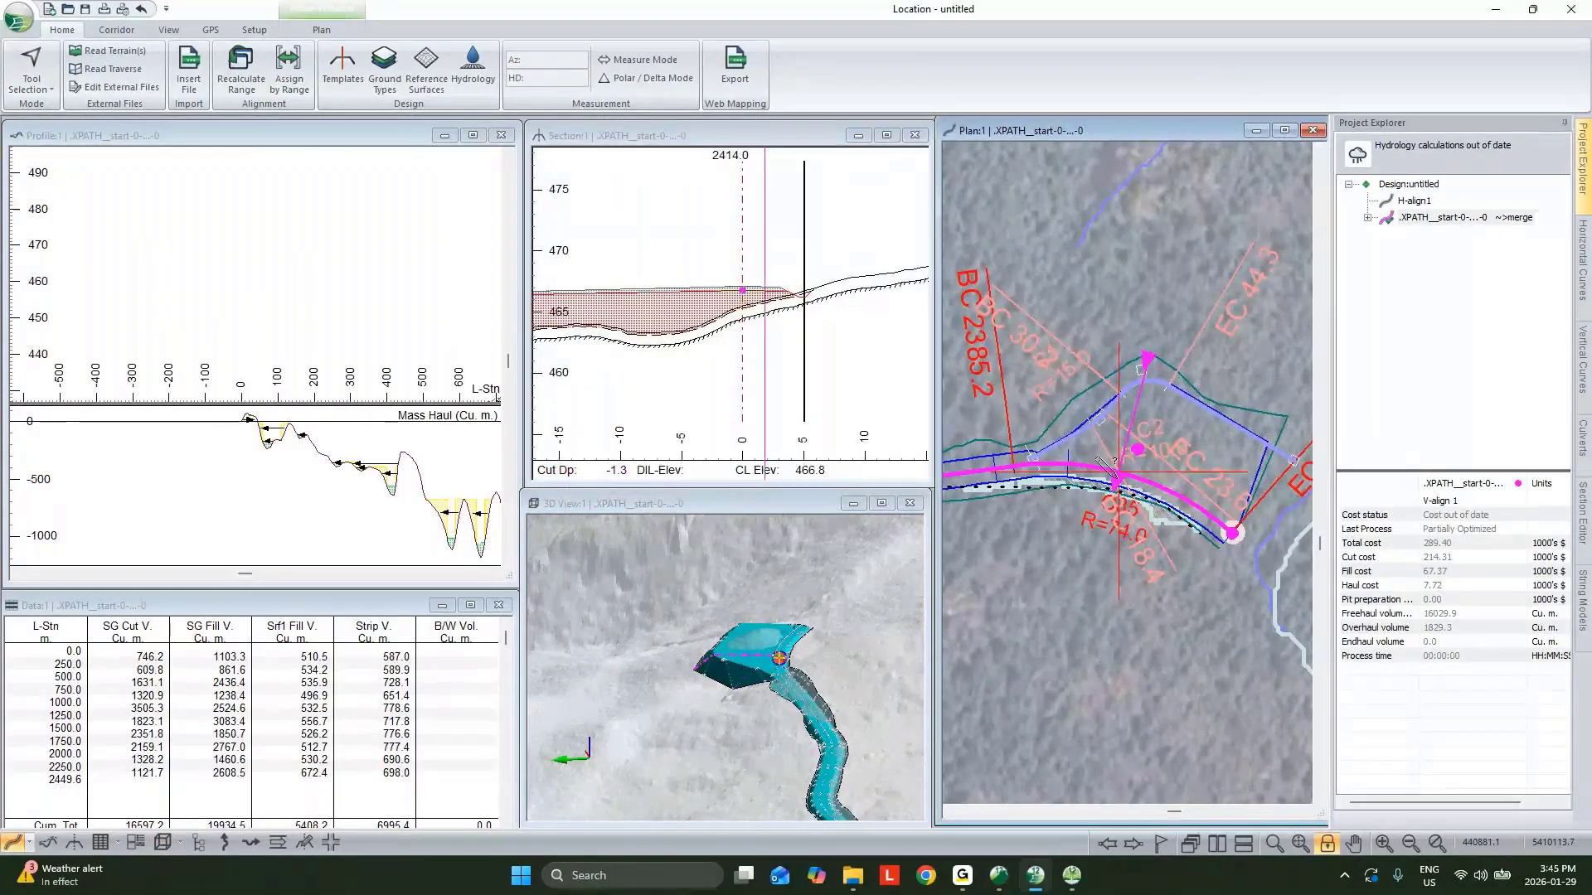
left_click(1084, 464)
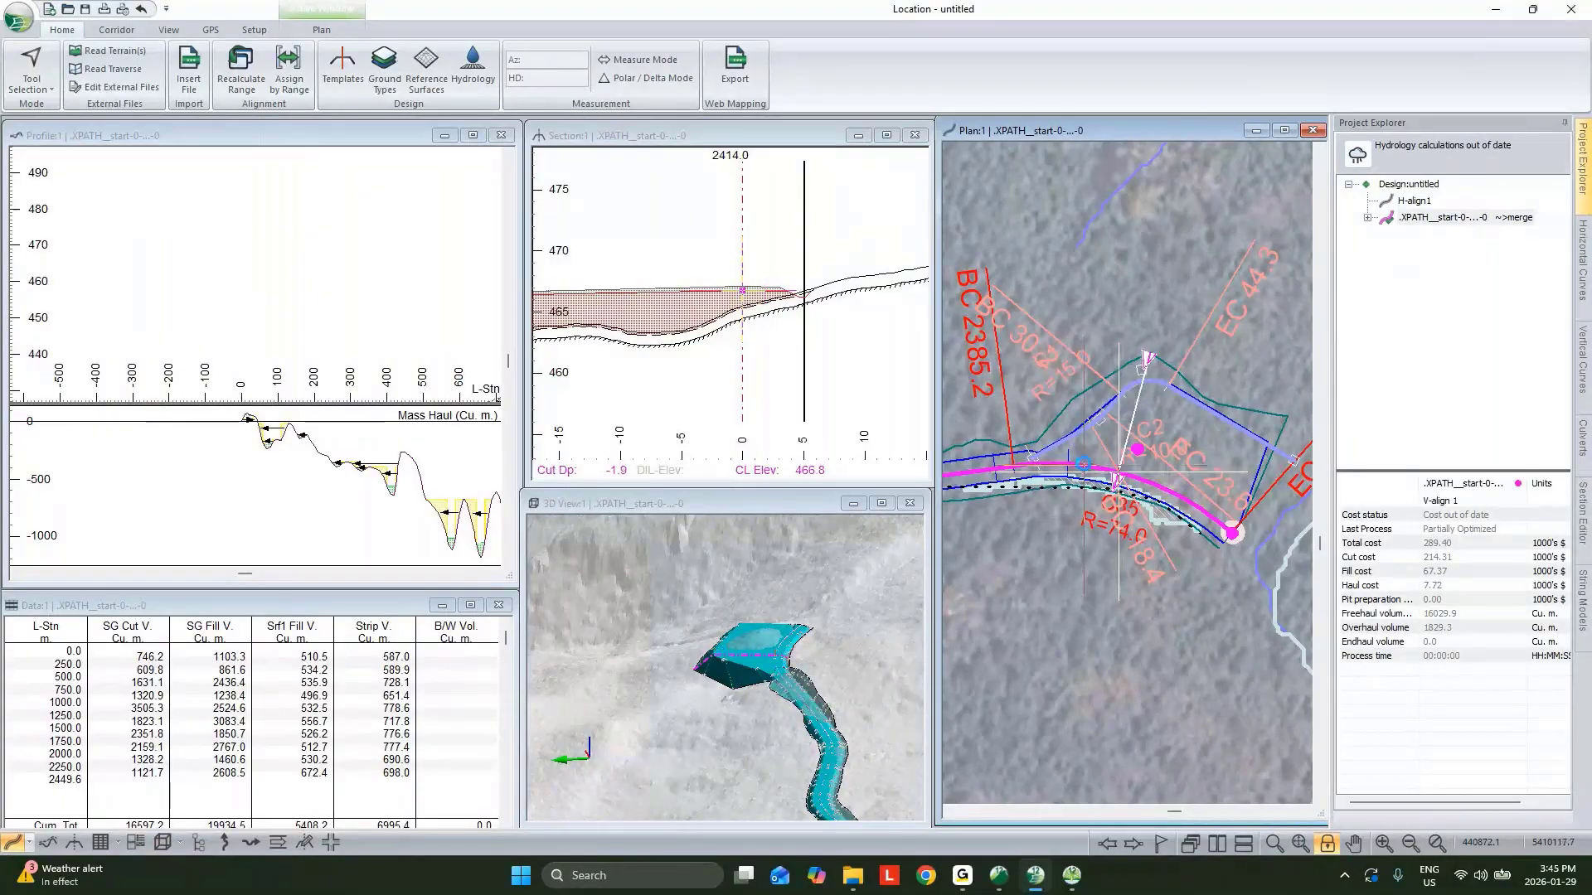
mouse_move(1083, 445)
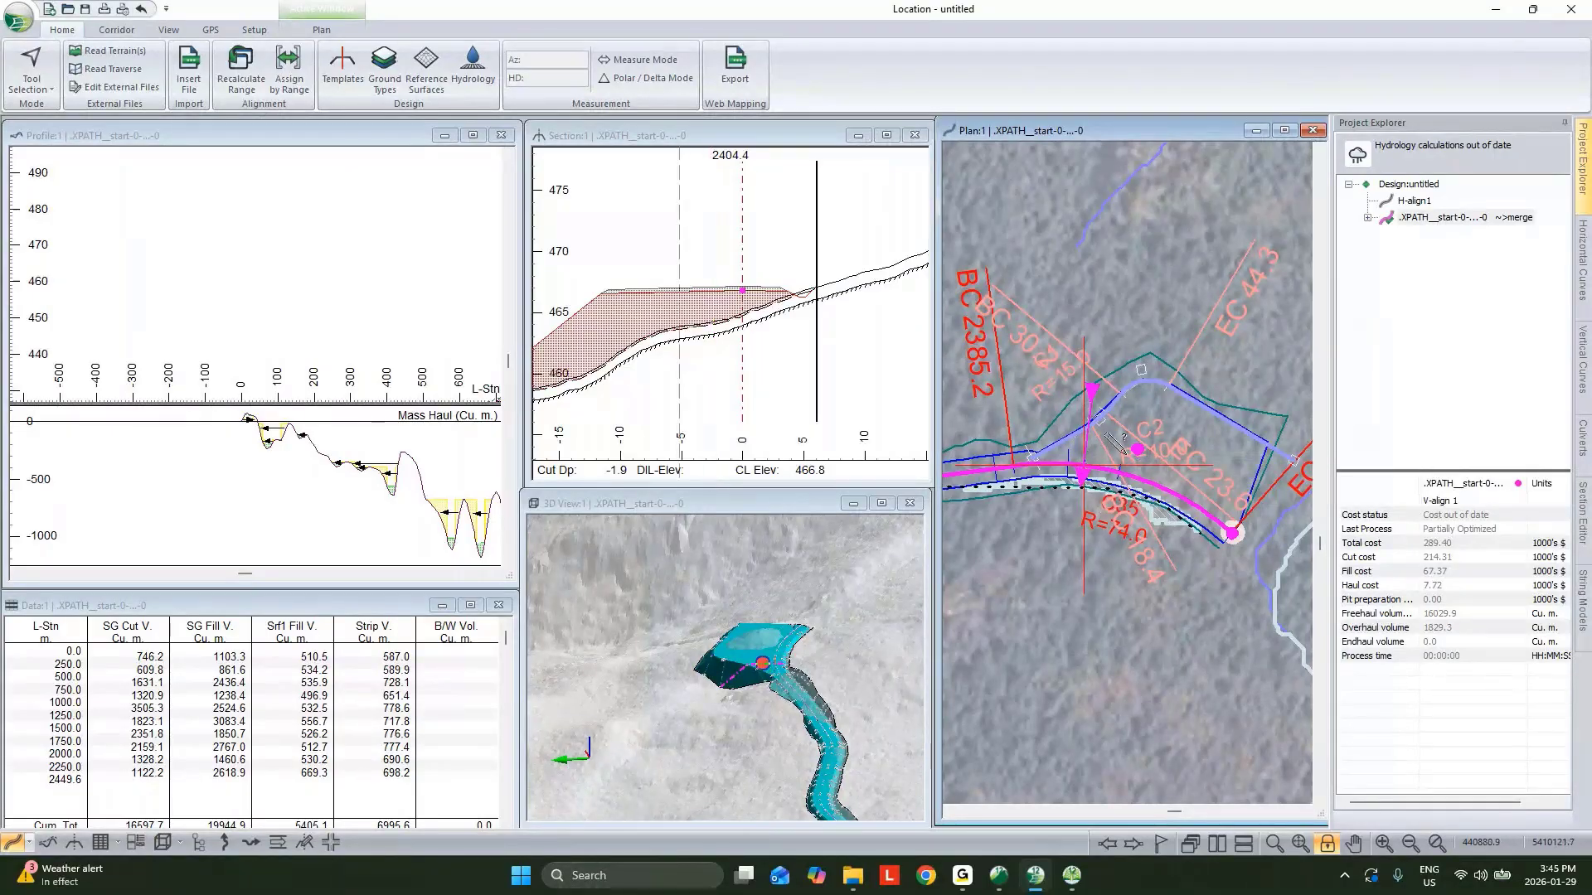
right_click(1170, 389)
left_click(1218, 404)
Minimize the open windows and launch RoadEng Terrain from the desktop.
left_click(1502, 11)
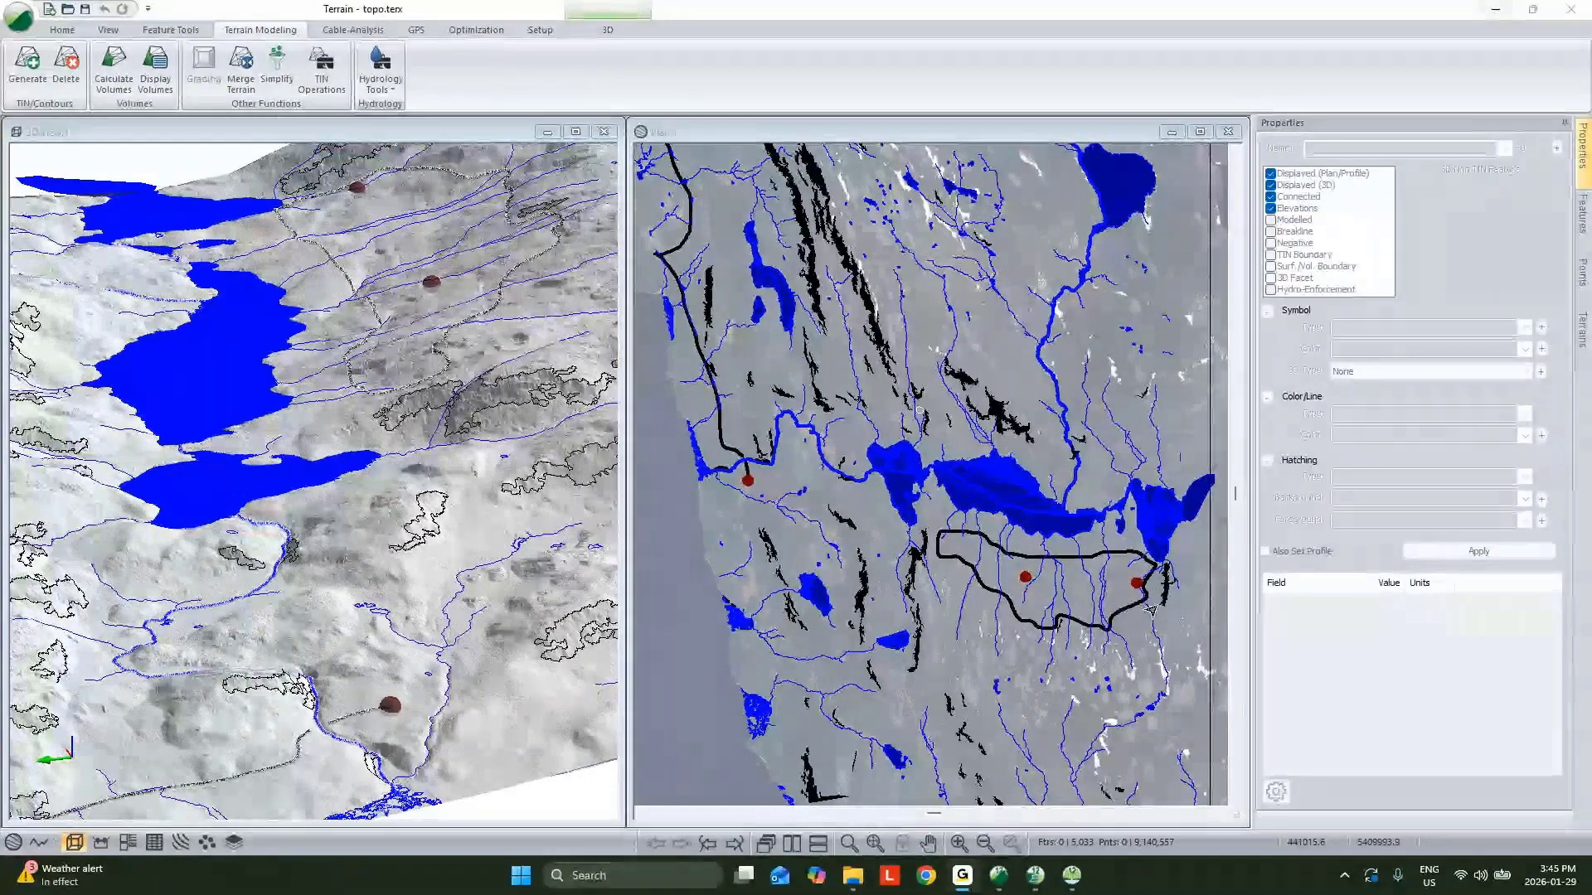
left_click(1508, 8)
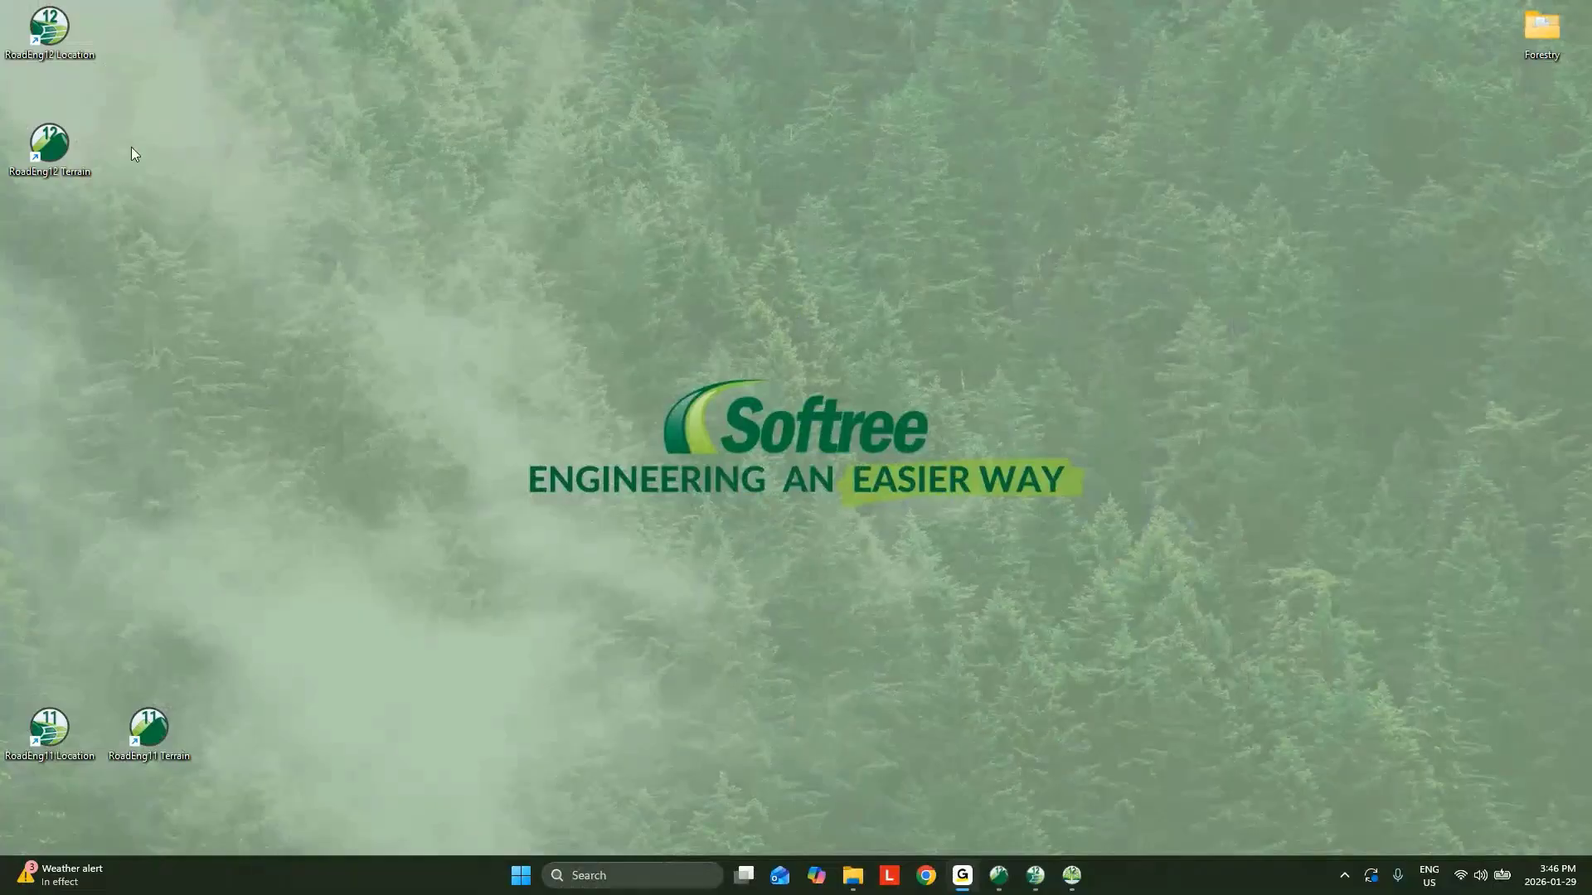
double_click(58, 146)
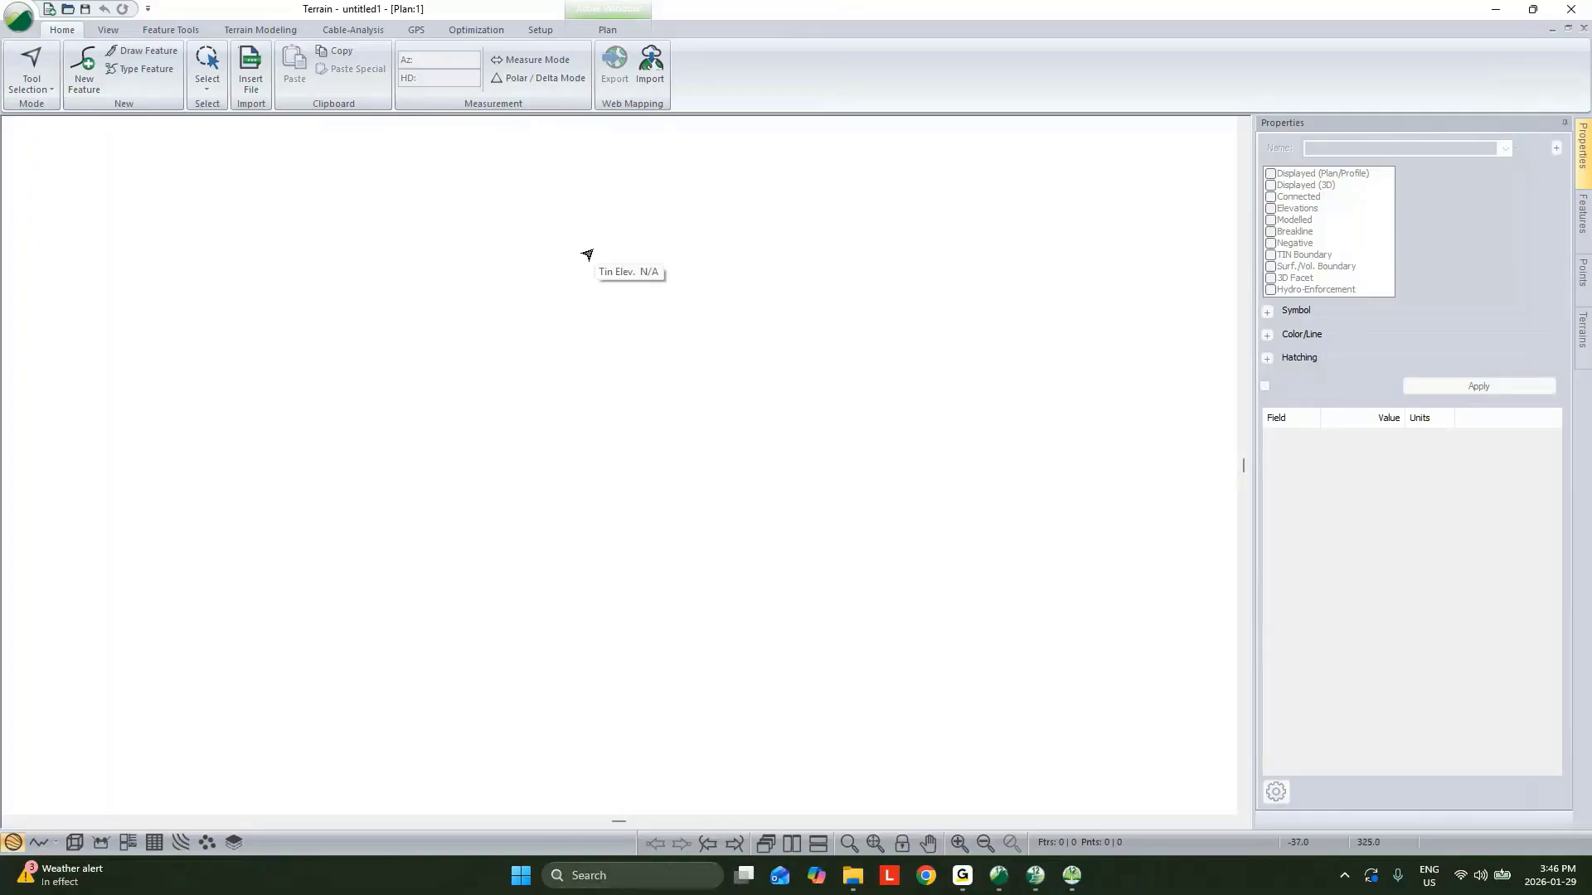
Open the plan window options and add topo.terx as a background display file.
right_click(759, 323)
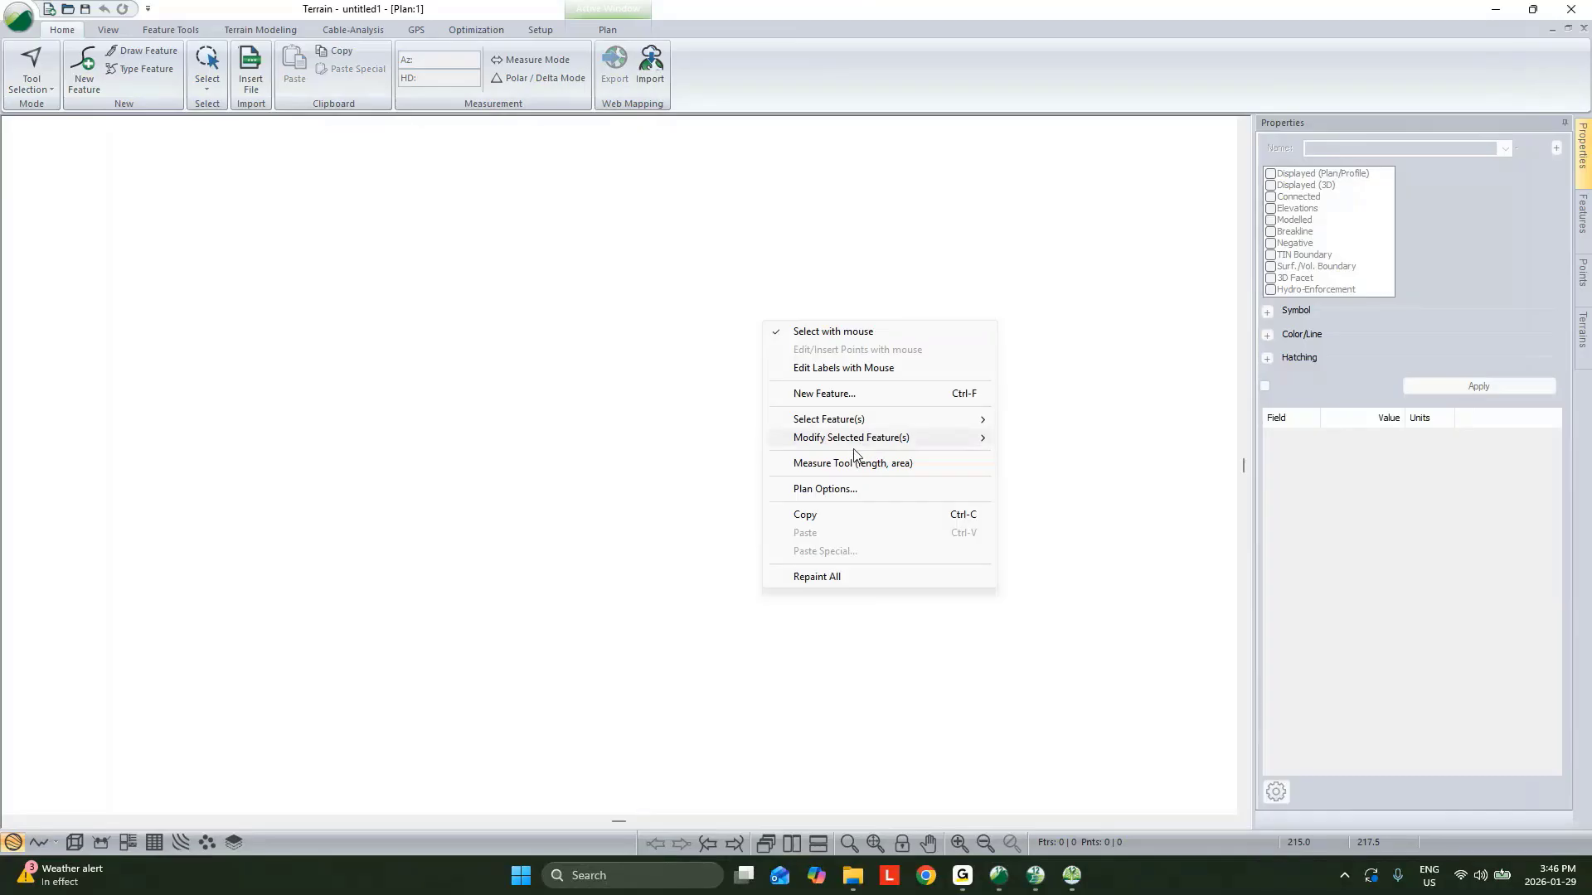
left_click(854, 489)
left_click(918, 422)
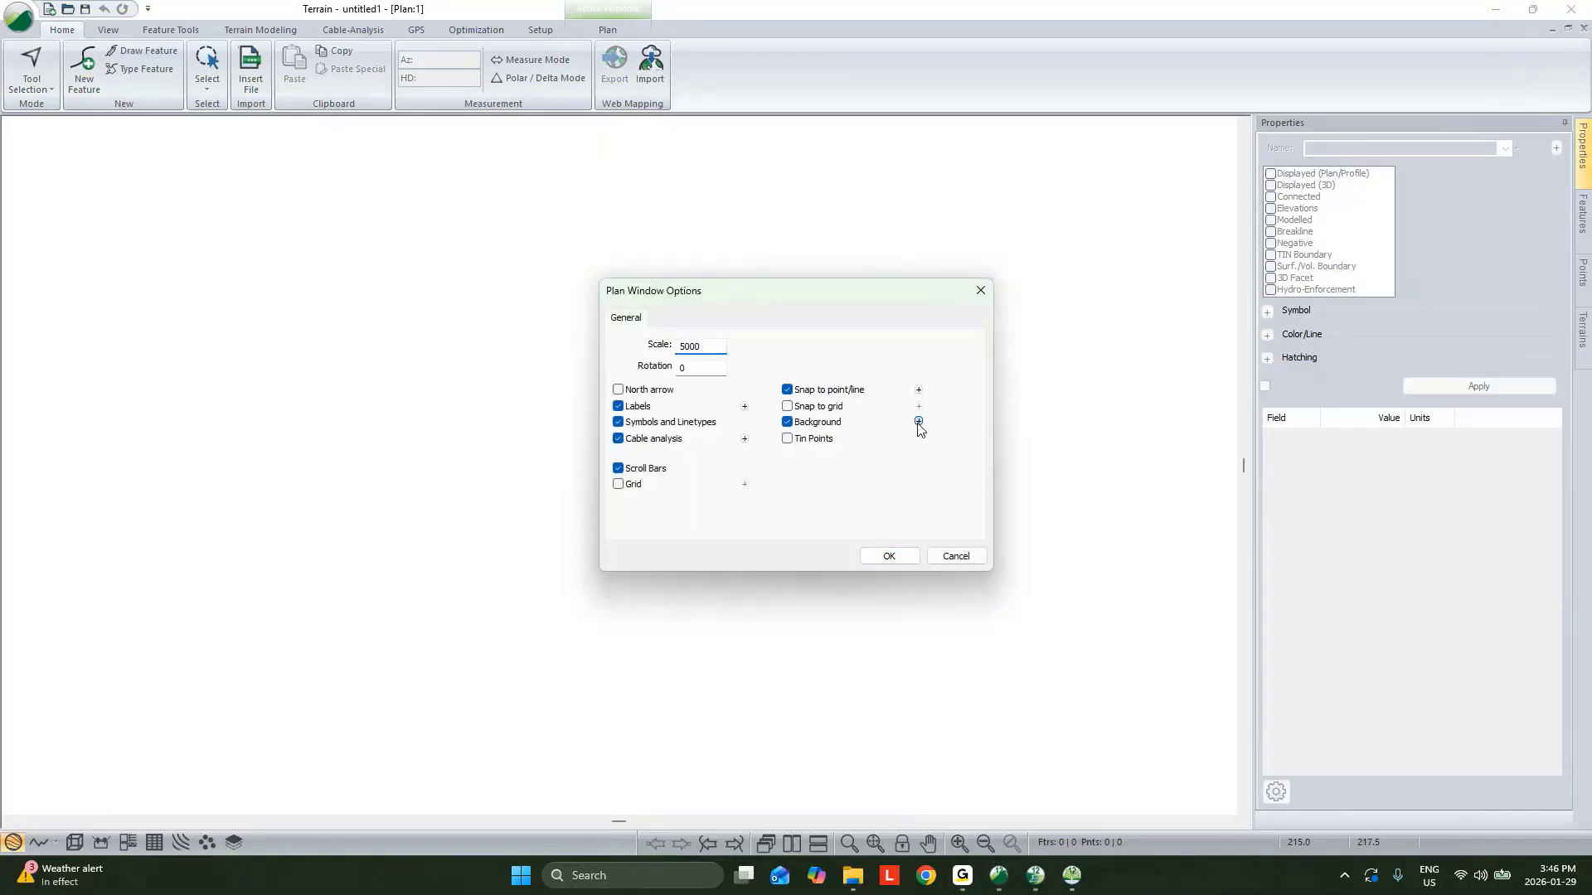
left_click(951, 360)
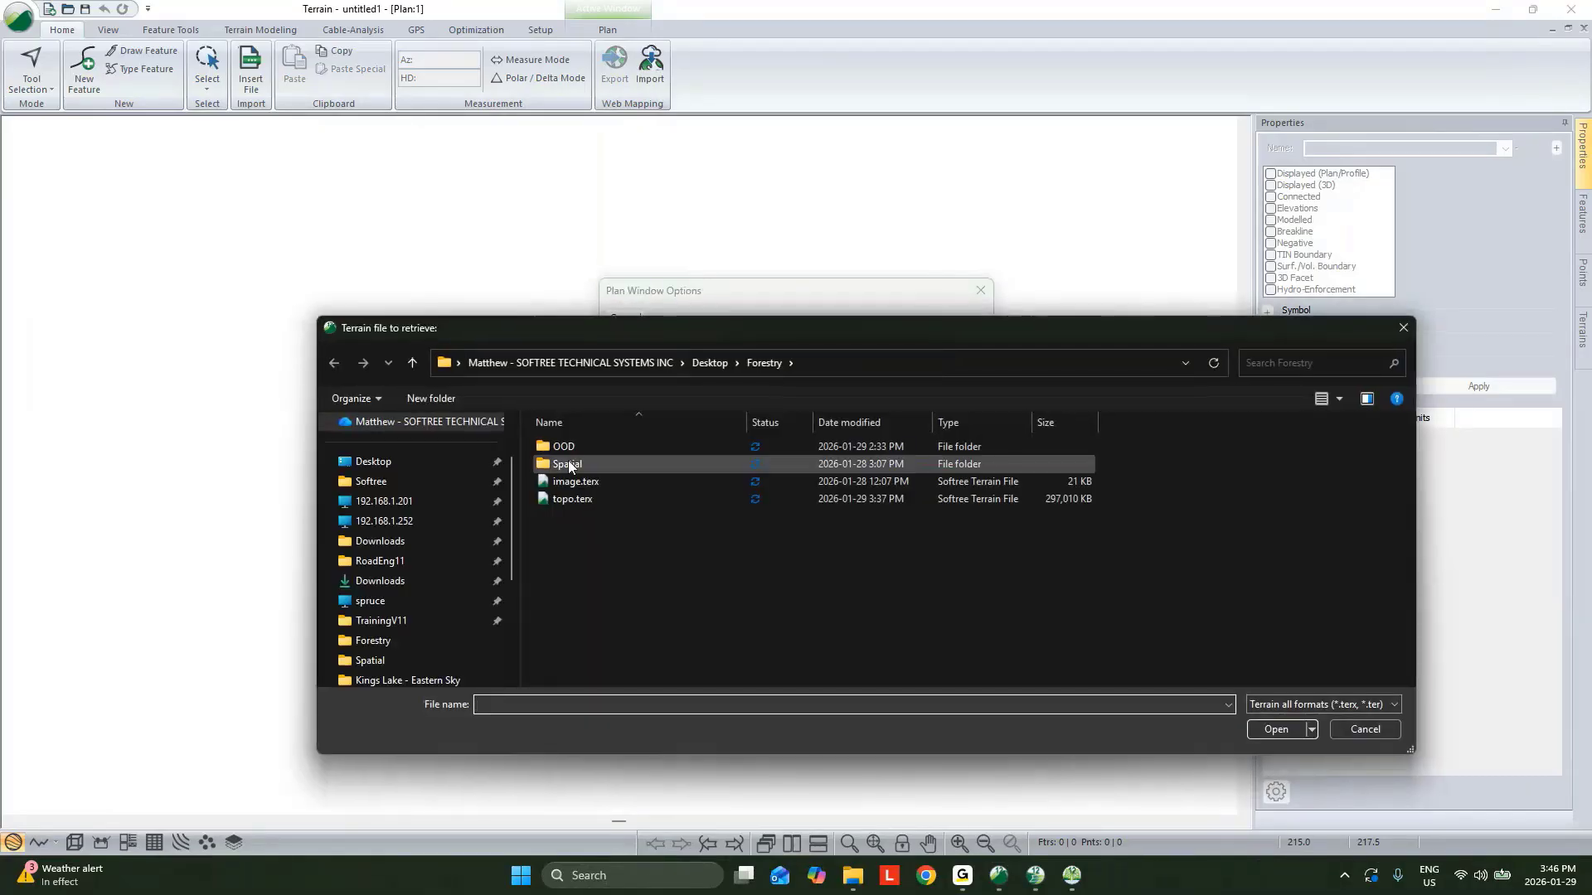
left_click(581, 499)
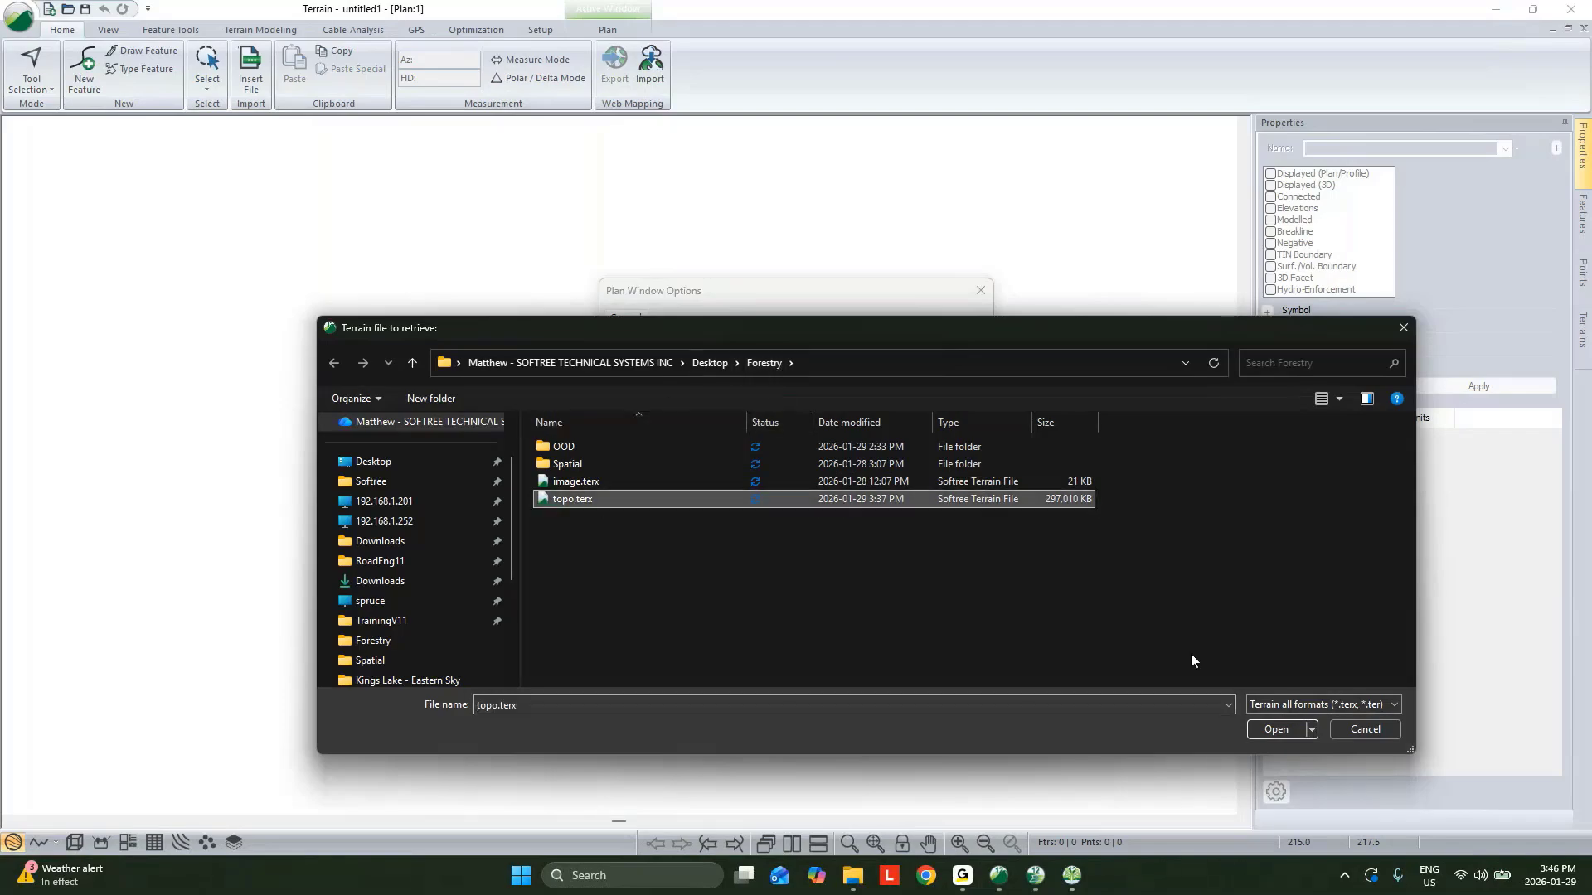
left_click(1279, 730)
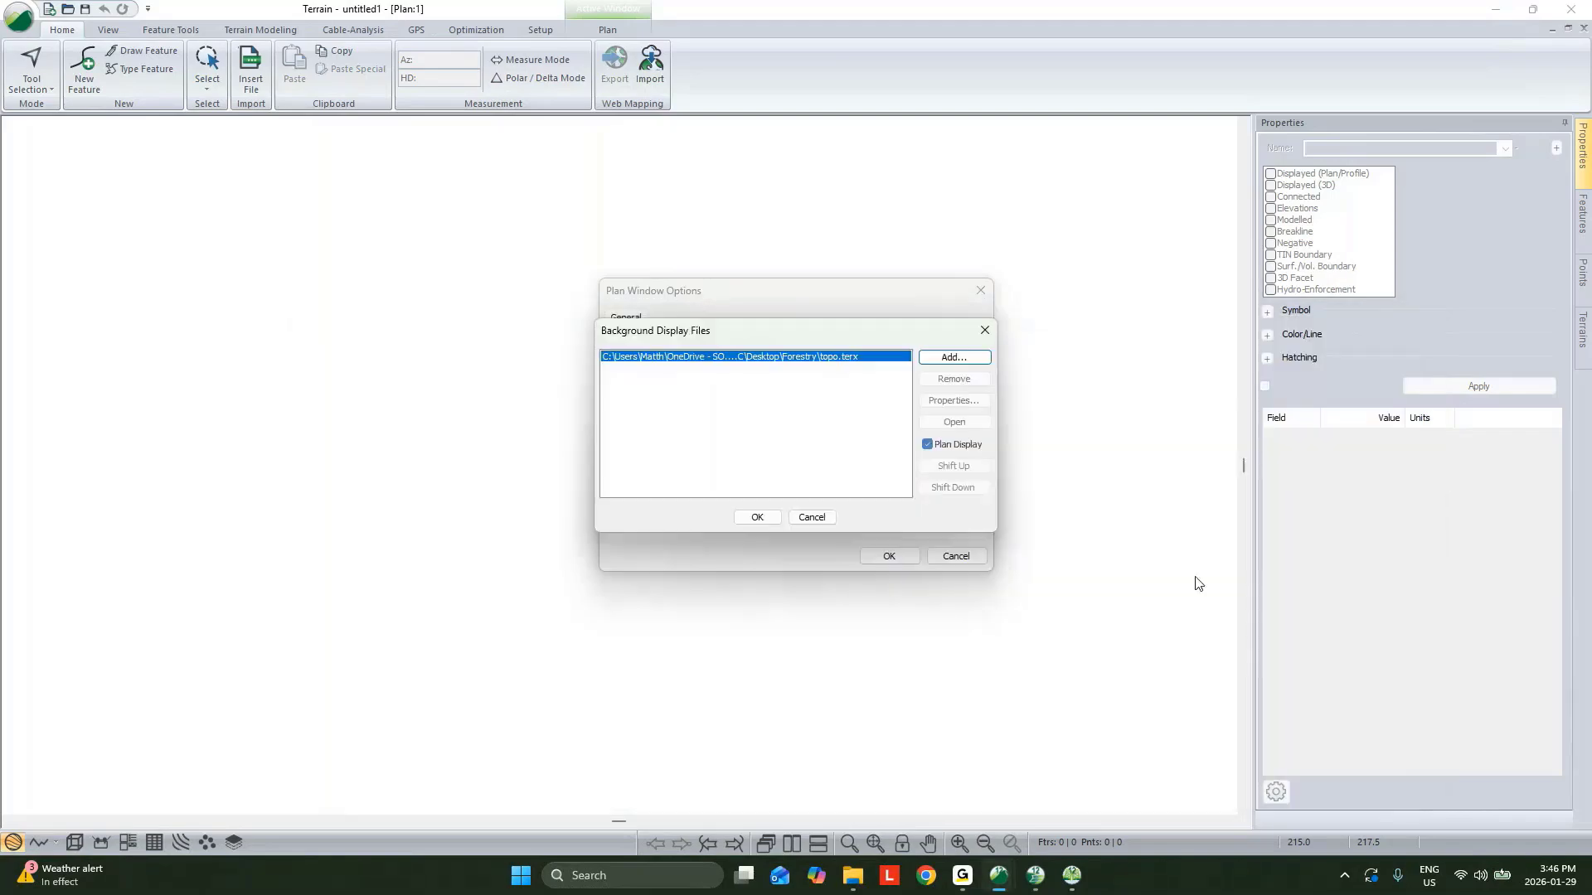
Add image.terx as a second background file, shift it above topo.terx, and confirm the plan options.
left_click(939, 360)
left_click(697, 483)
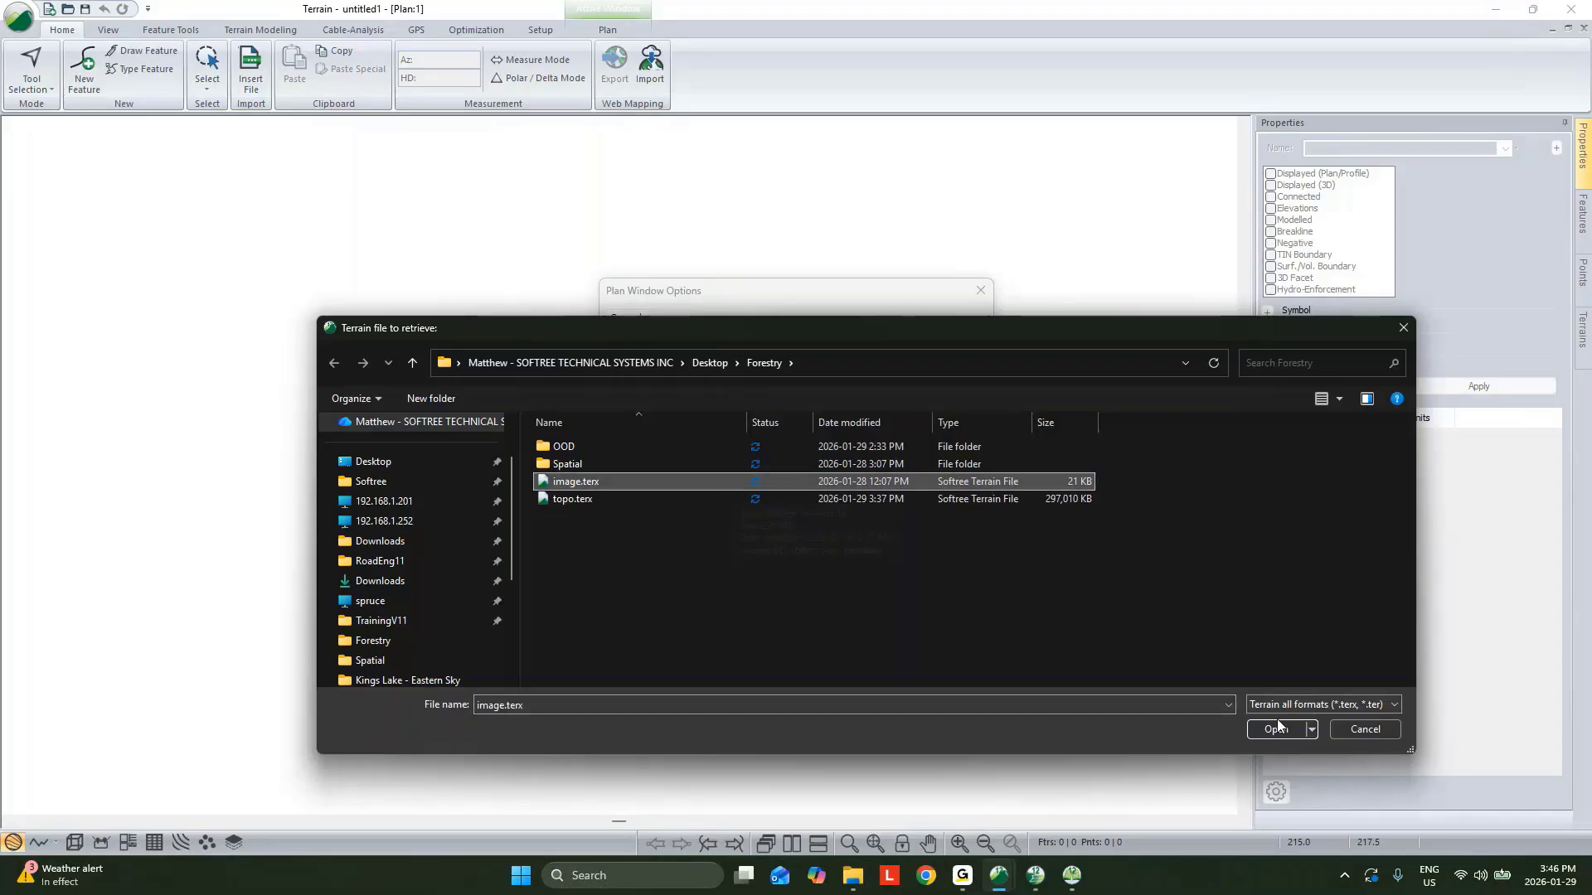
left_click(1279, 730)
left_click(954, 466)
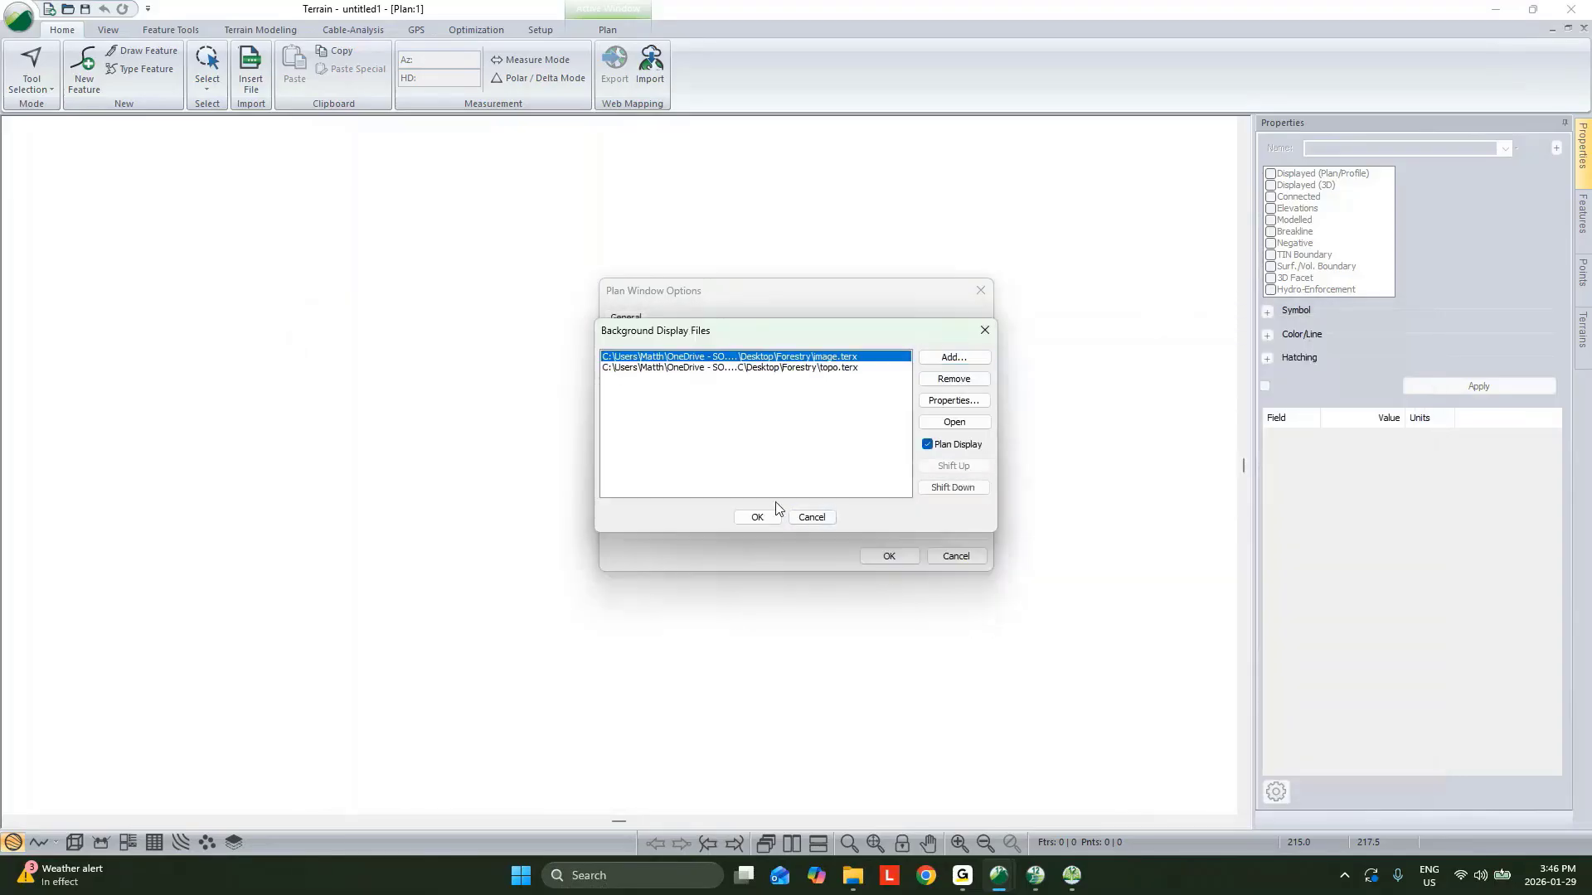
left_click(757, 518)
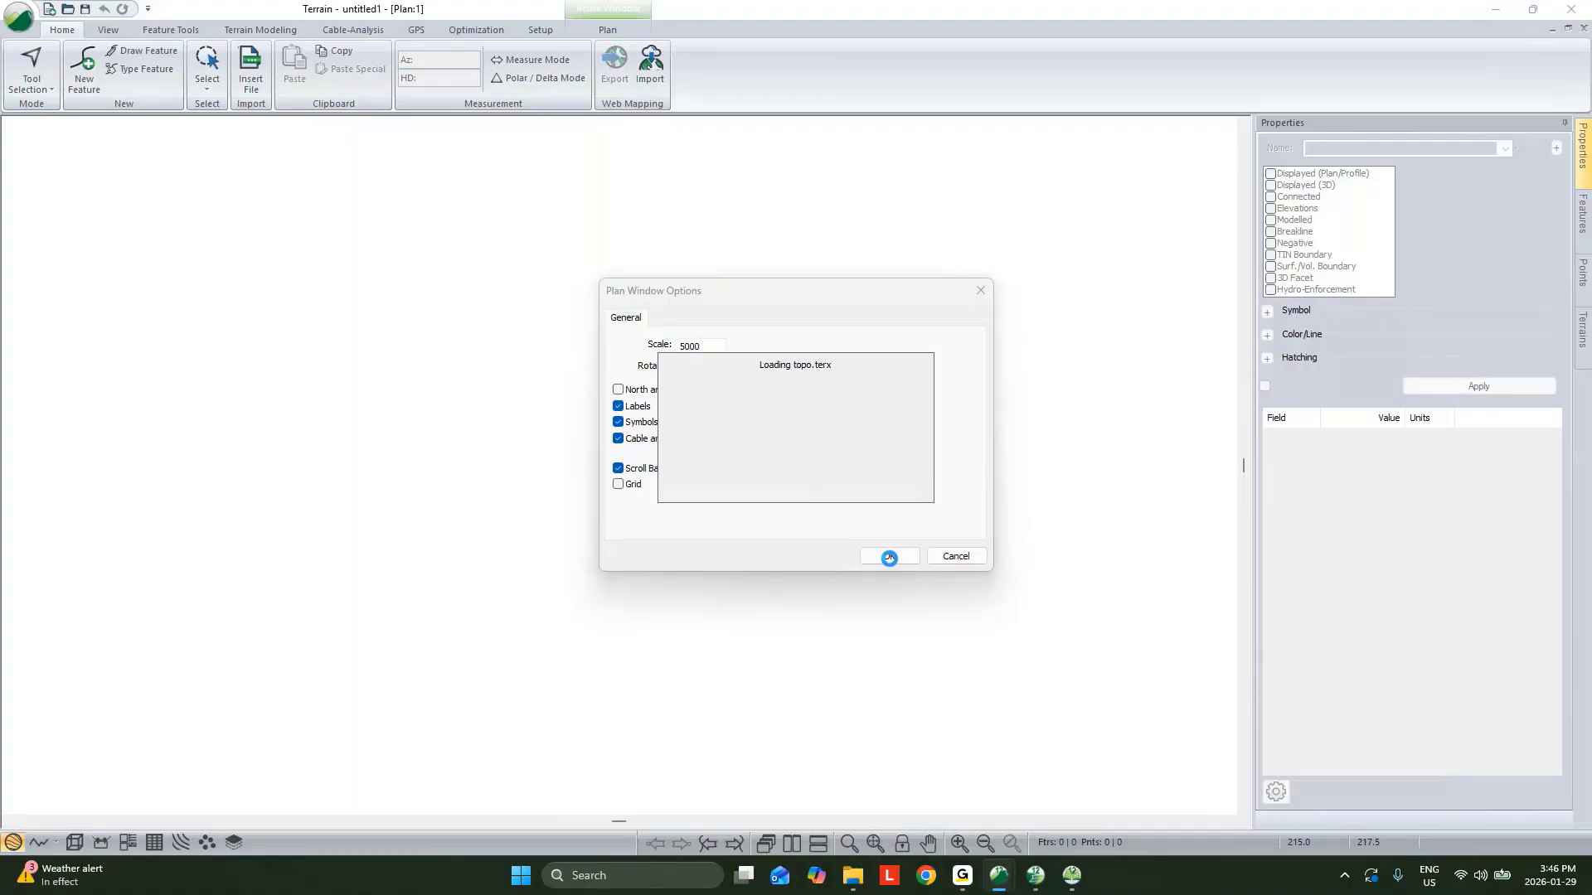
left_click(889, 556)
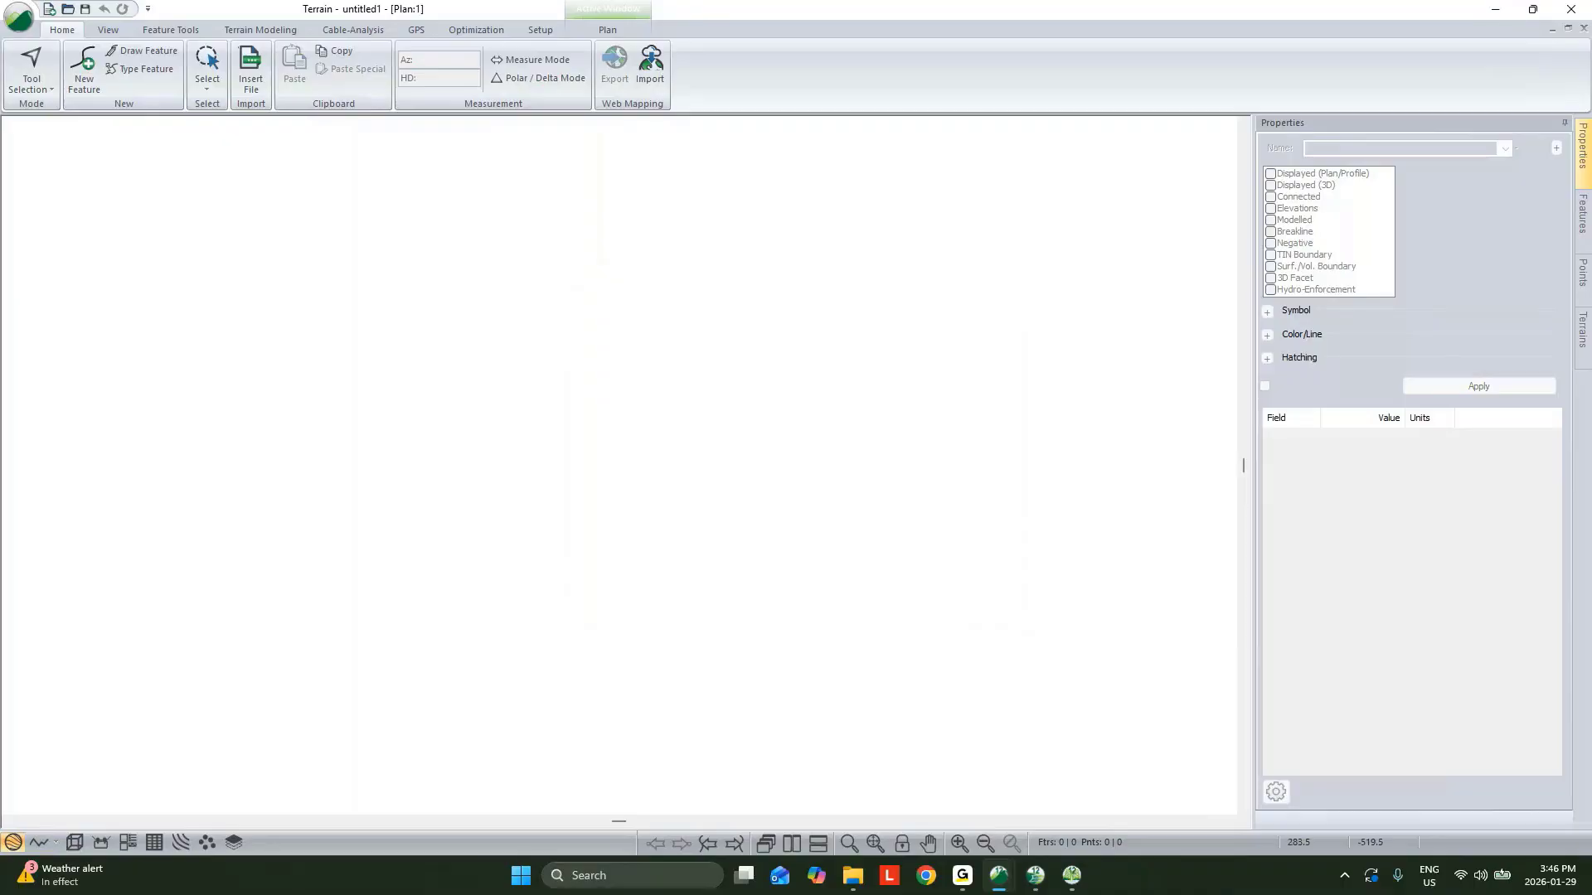
Start a new feature named Landing, created with the mouse at the default elevation of 100.
left_click(881, 847)
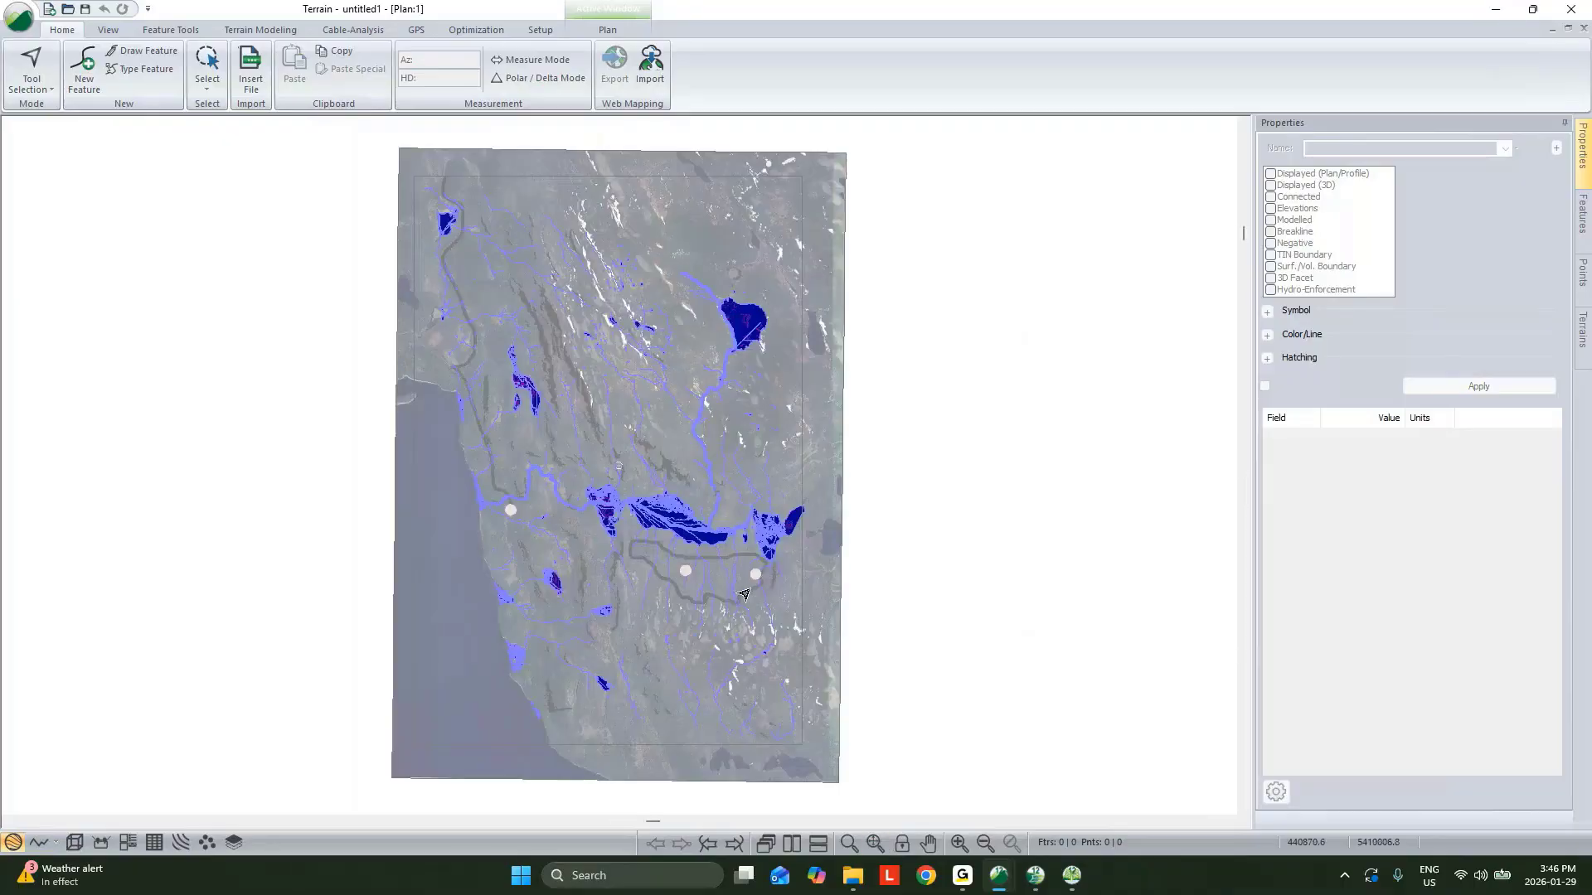
scroll(743, 593, "up", 1)
scroll(743, 590, "up", 5)
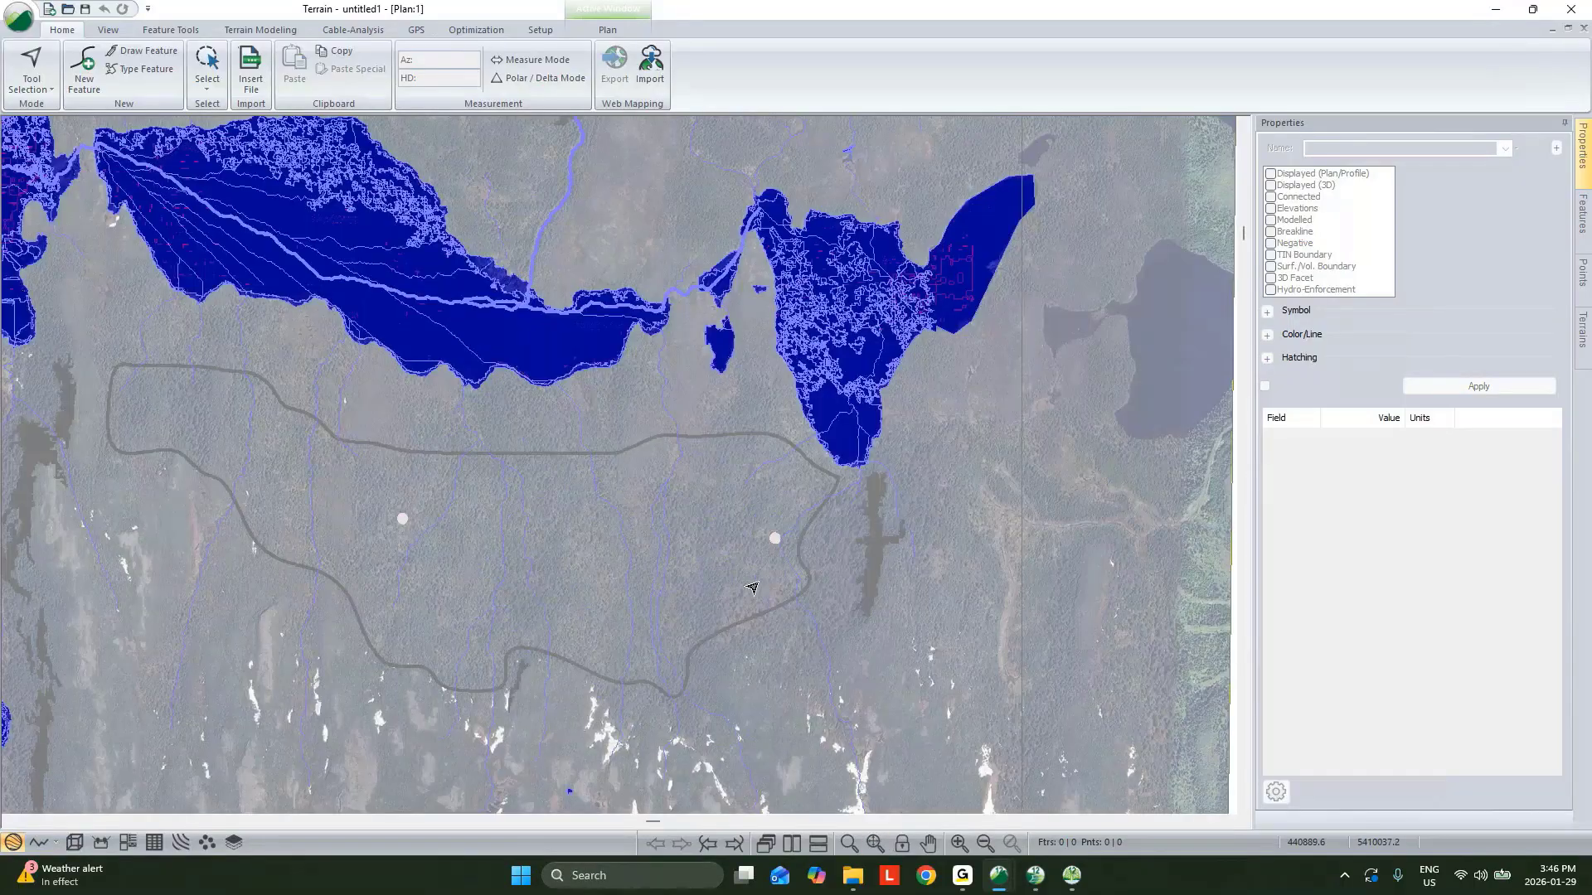
scroll(782, 540, "up", 3)
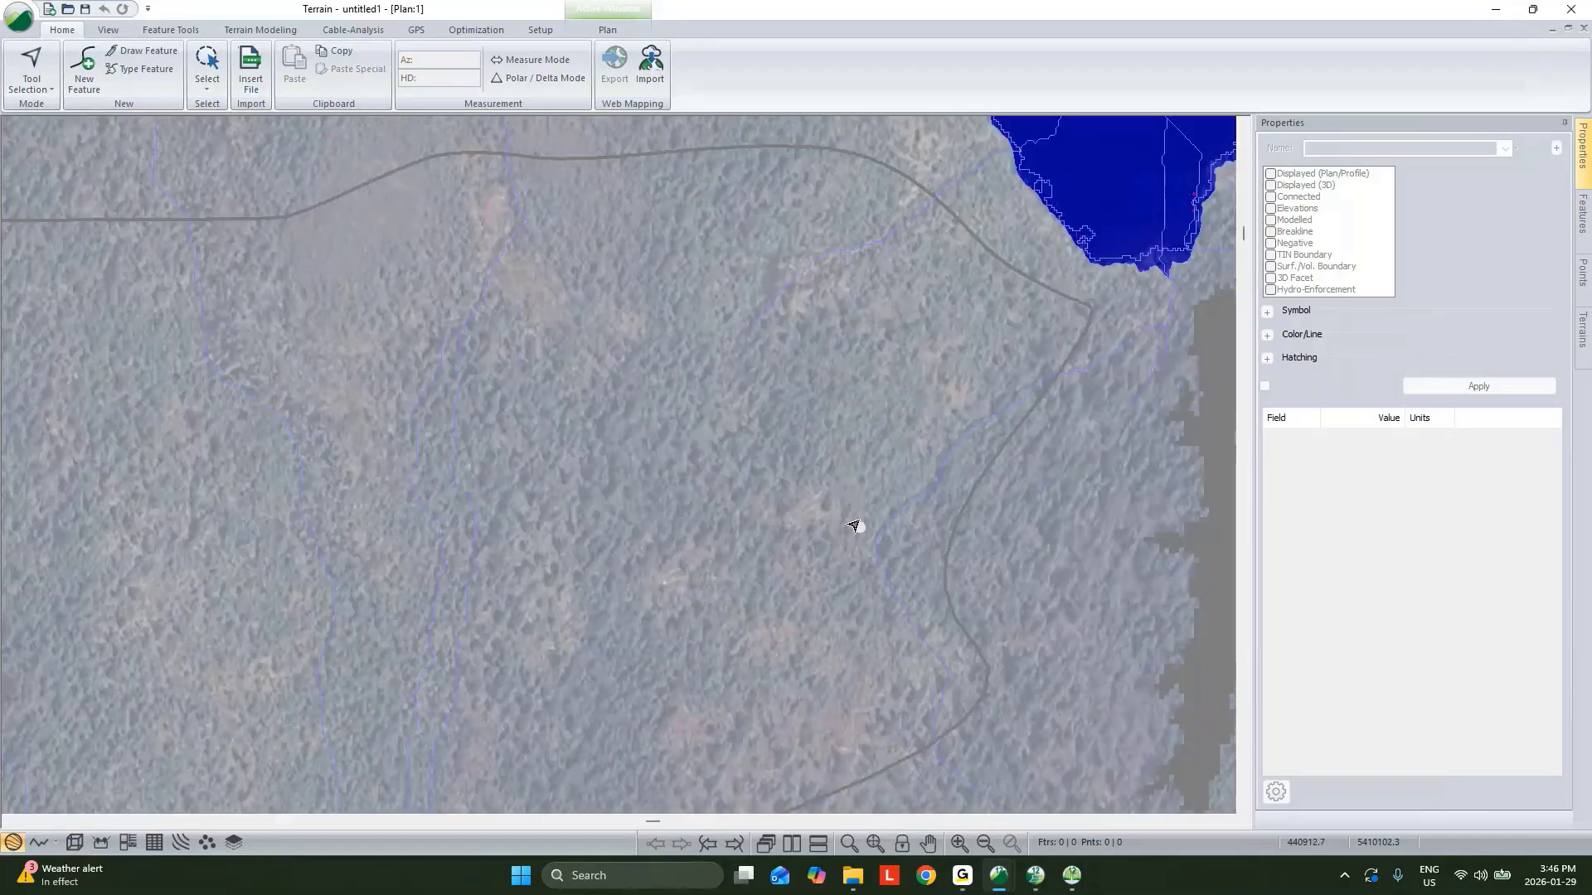
left_click(97, 97)
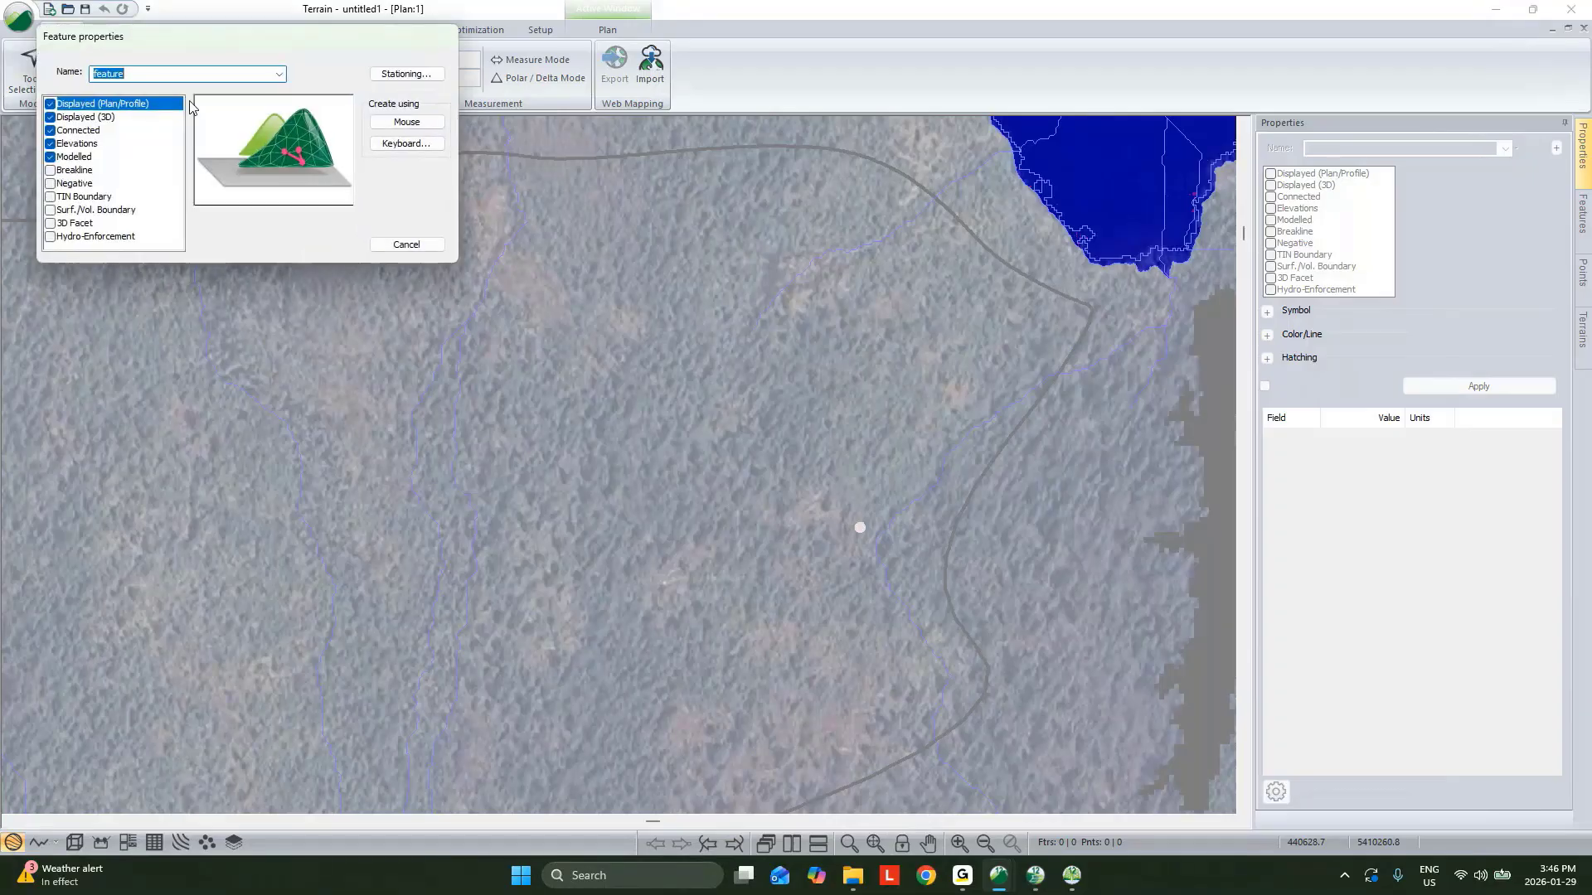
type("Landing")
left_click(406, 122)
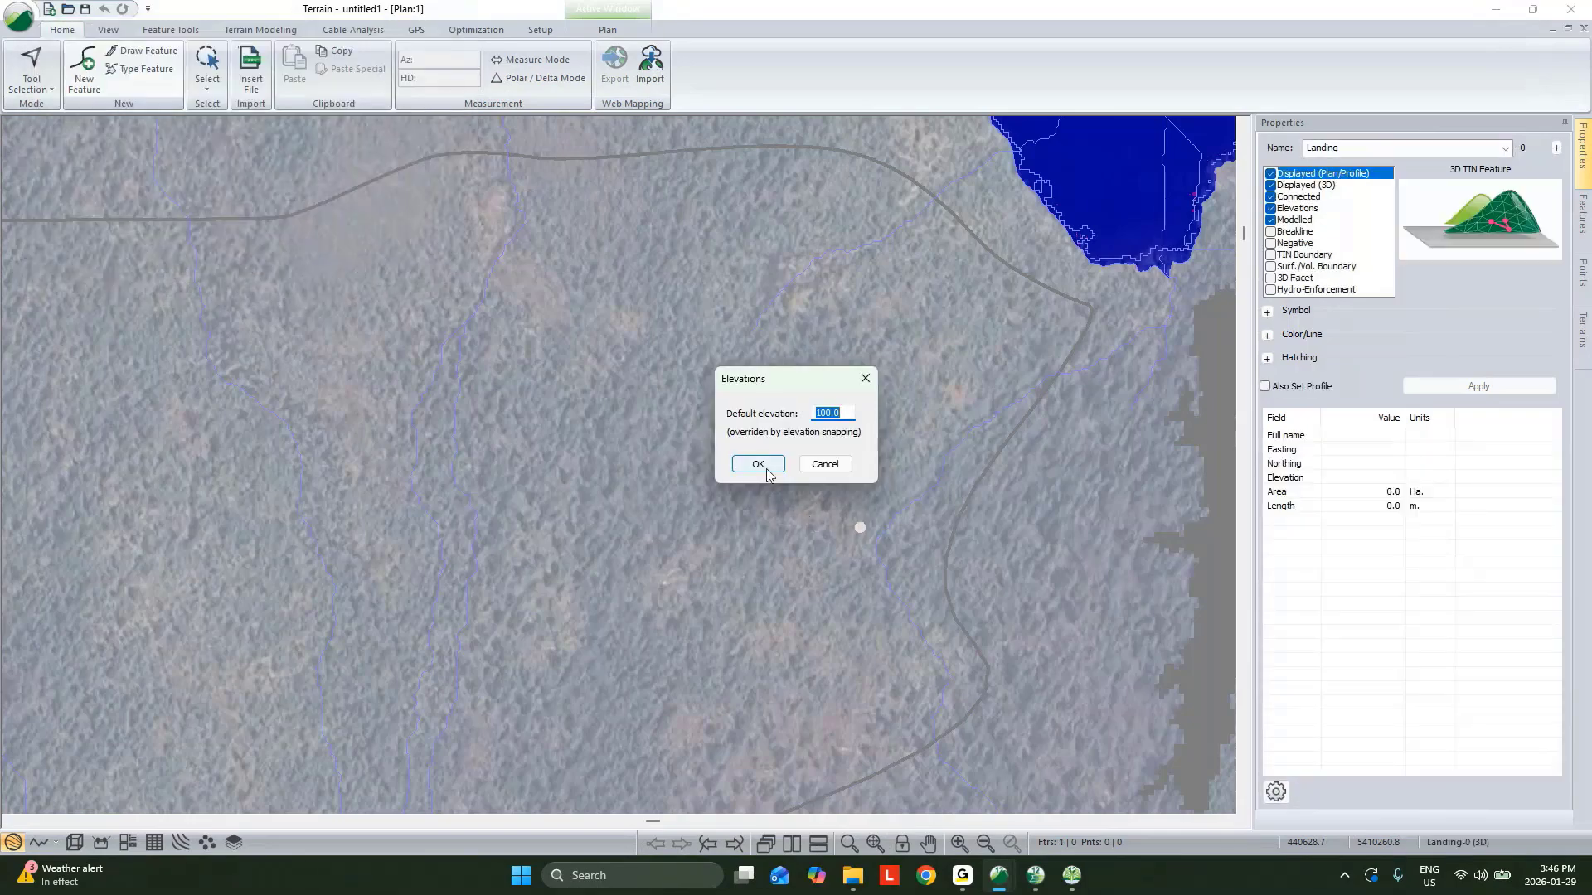
key("Return")
Digitize a six-point landing polygon around the clearing east of the road and close it.
left_click(861, 528)
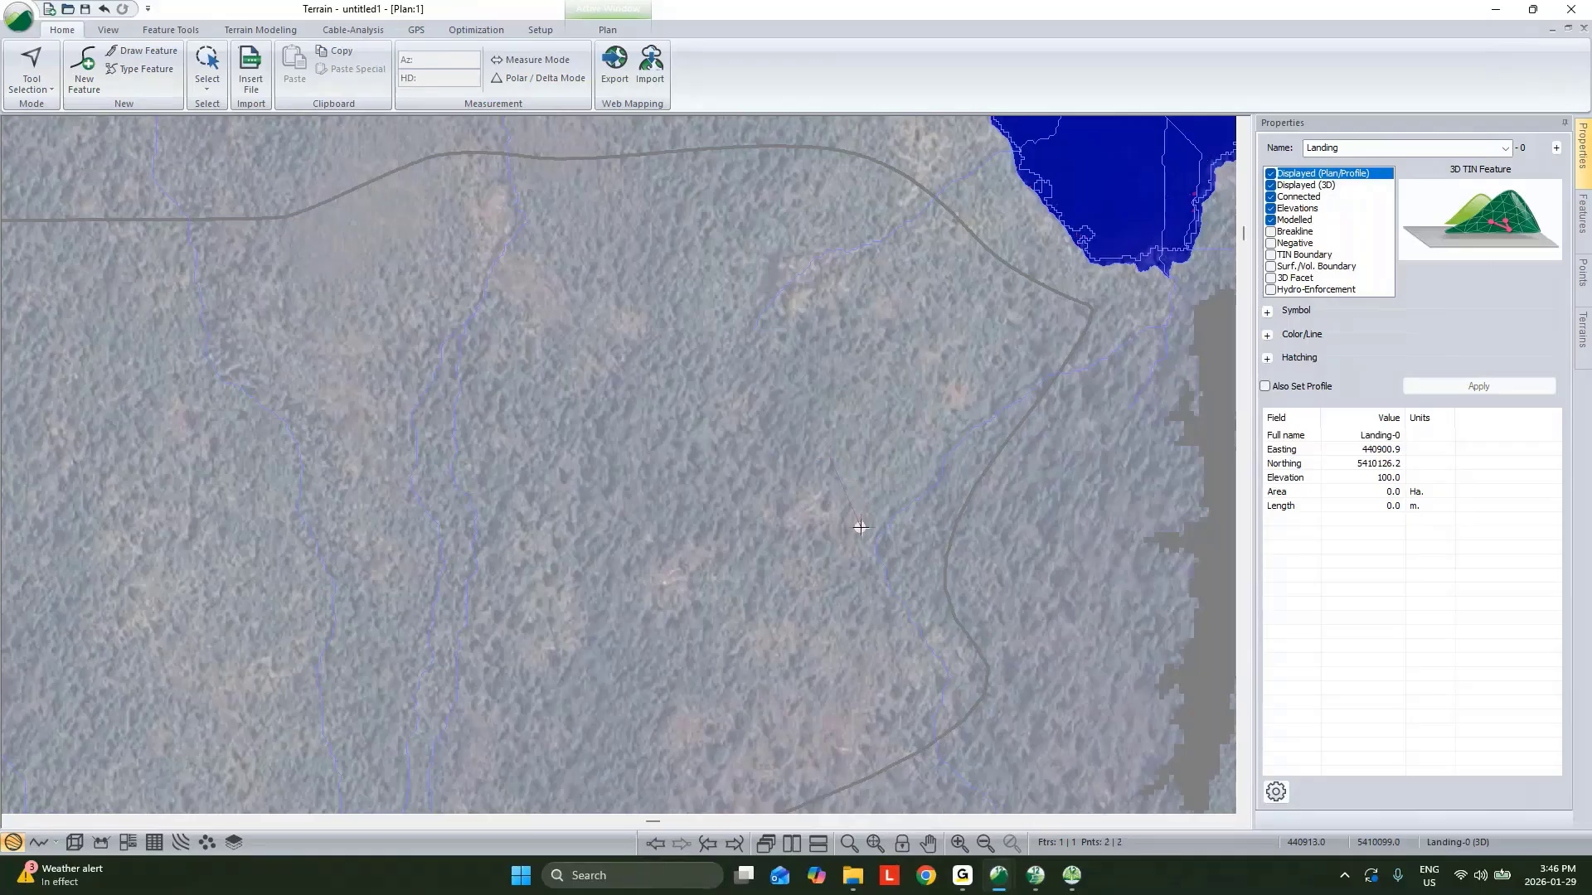
double_click(859, 528)
left_click(784, 554)
left_click(707, 528)
left_click(763, 440)
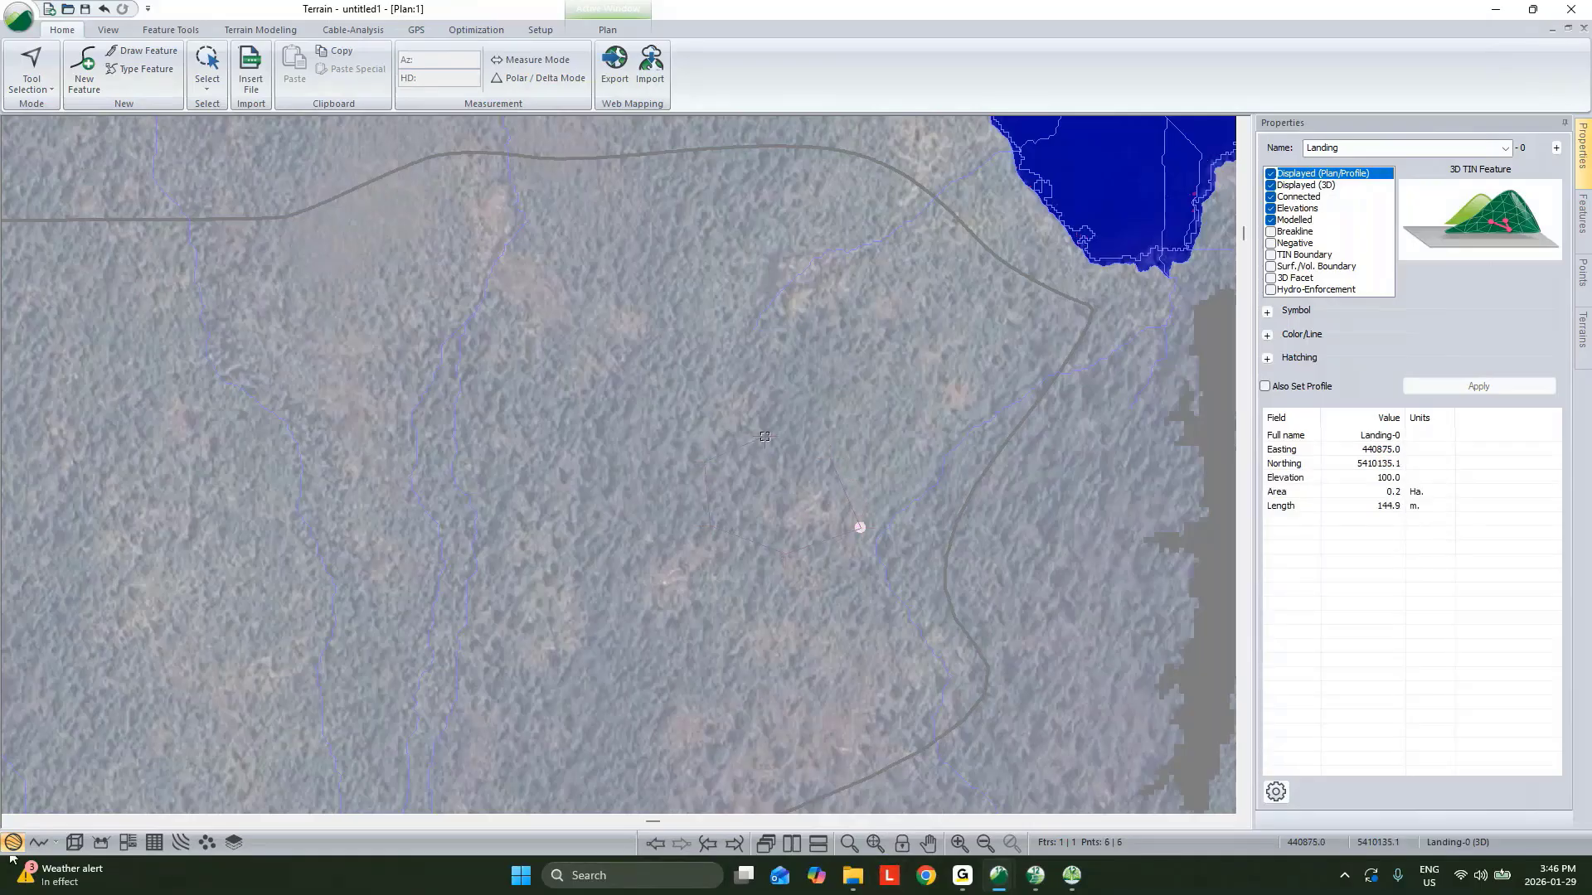
right_click(843, 428)
mouse_move(945, 545)
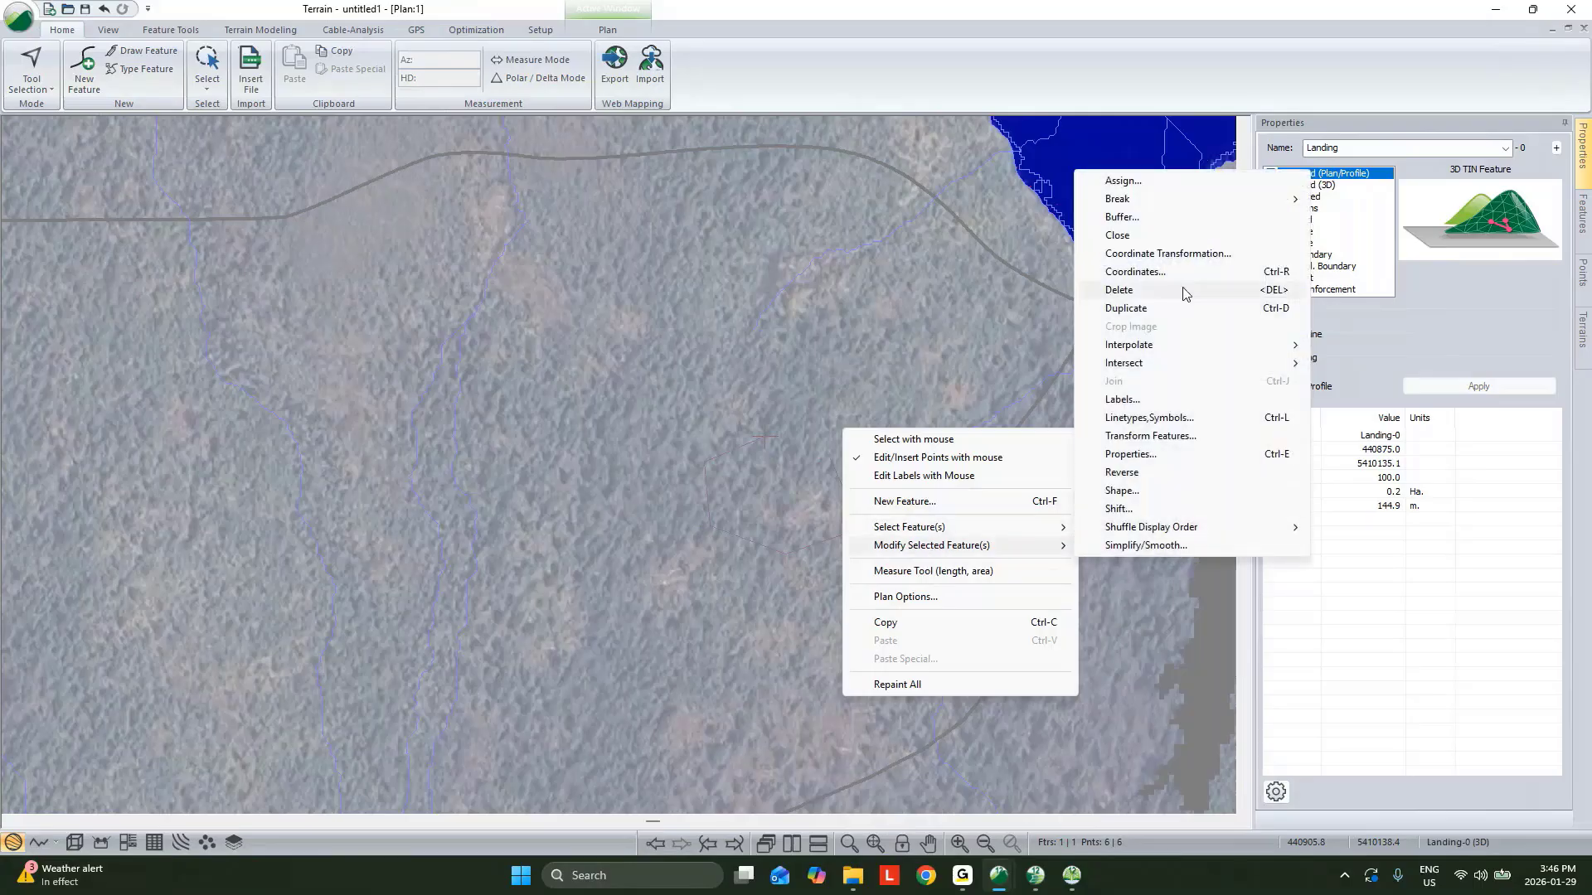
left_click(1144, 233)
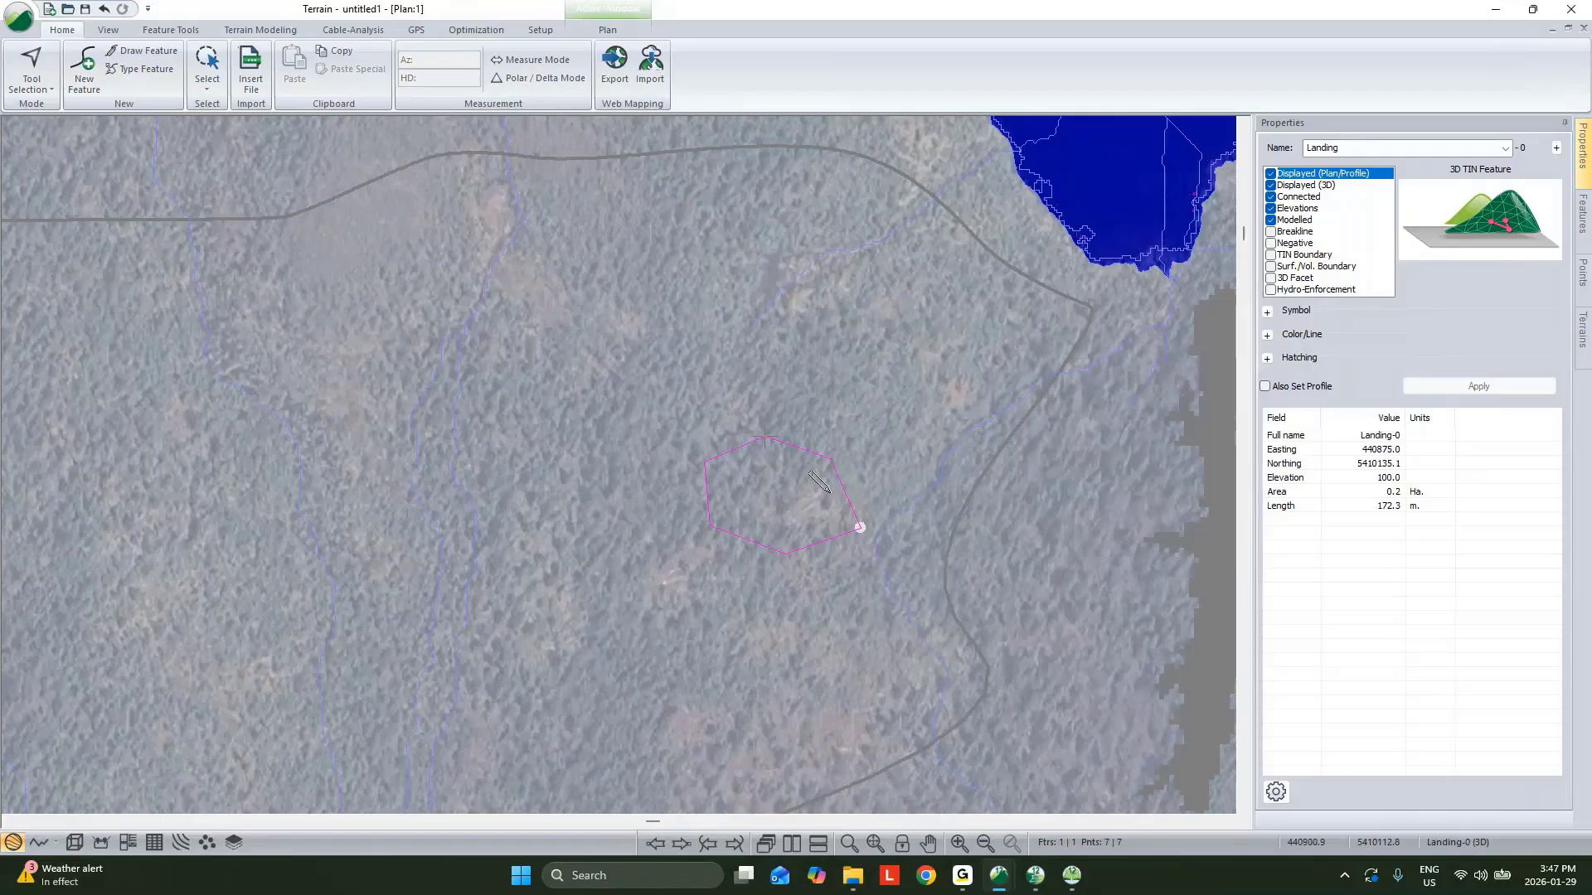
Shift the Landing feature so its current point sits at elevation 472.
right_click(844, 462)
left_click(866, 473)
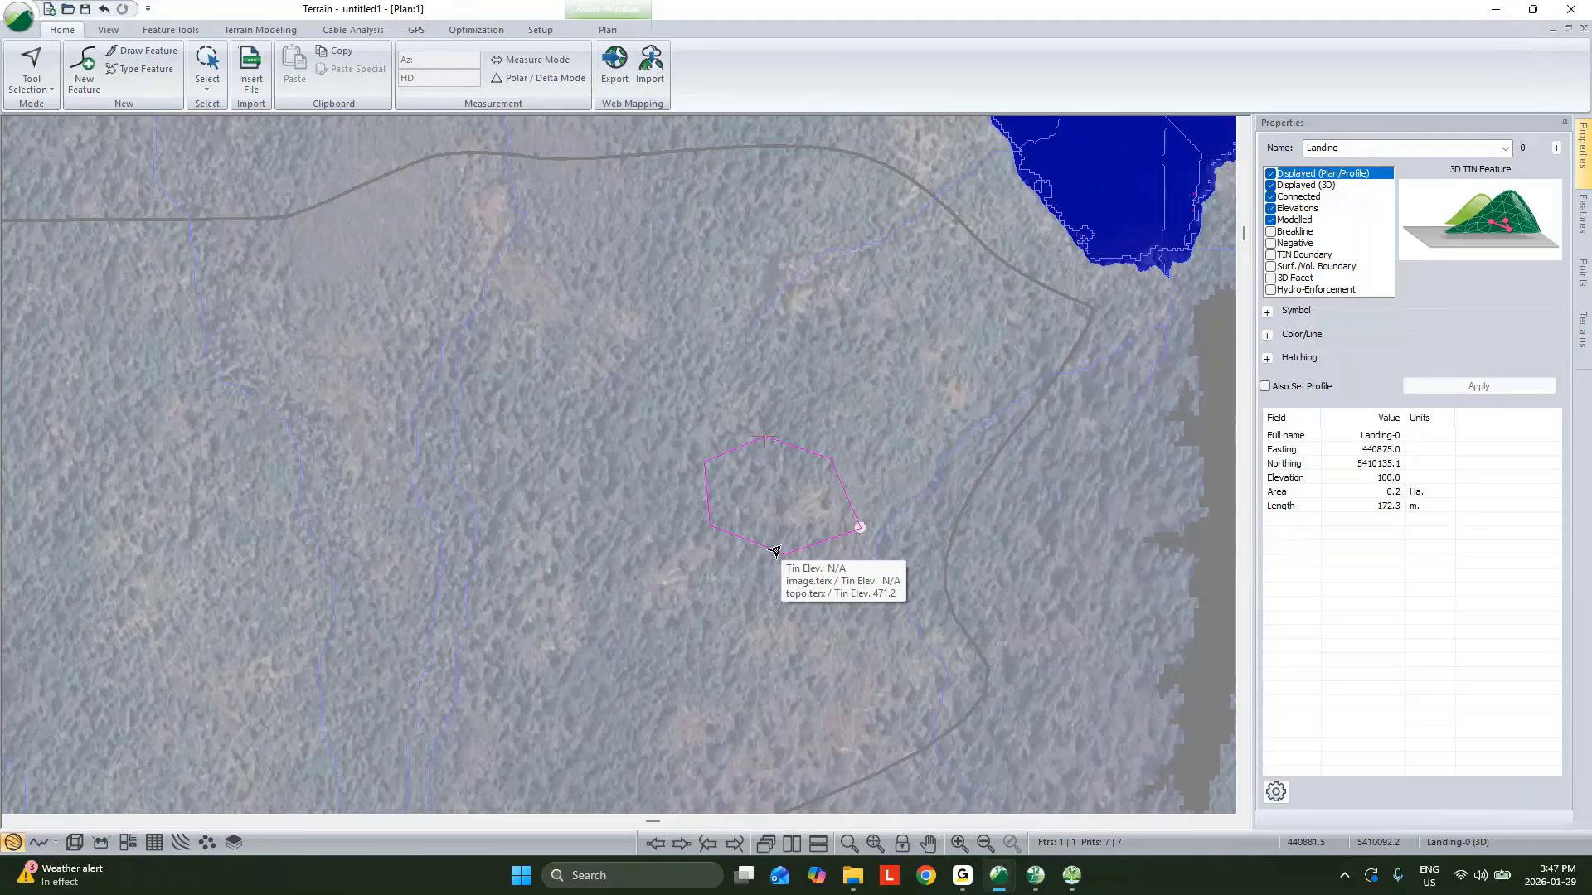
left_click(172, 29)
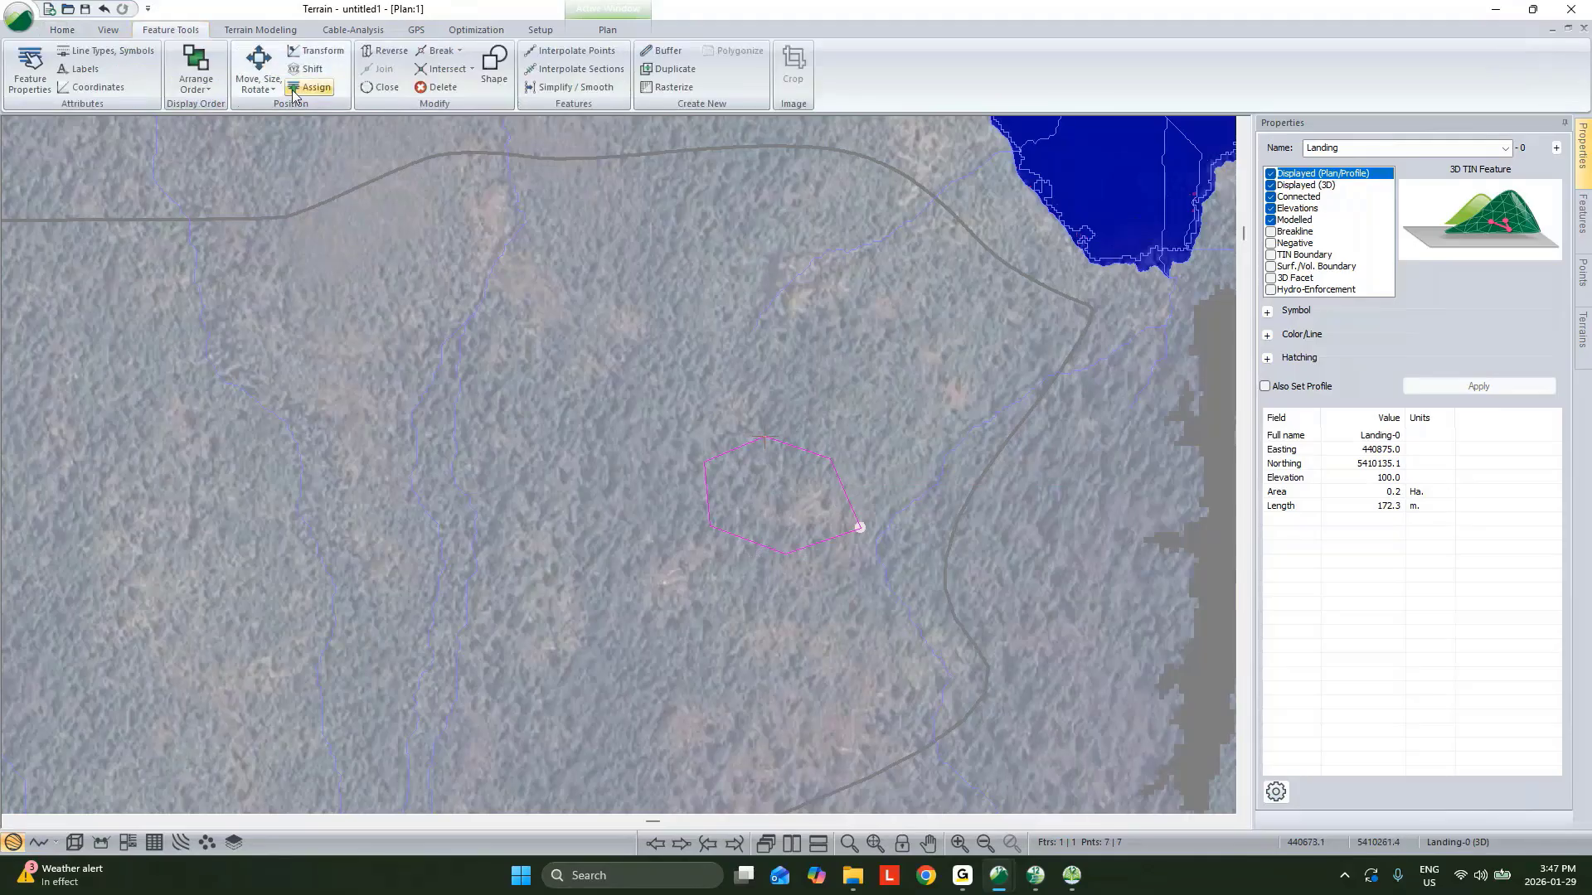
left_click(310, 71)
key("Tab")
key("Tab")
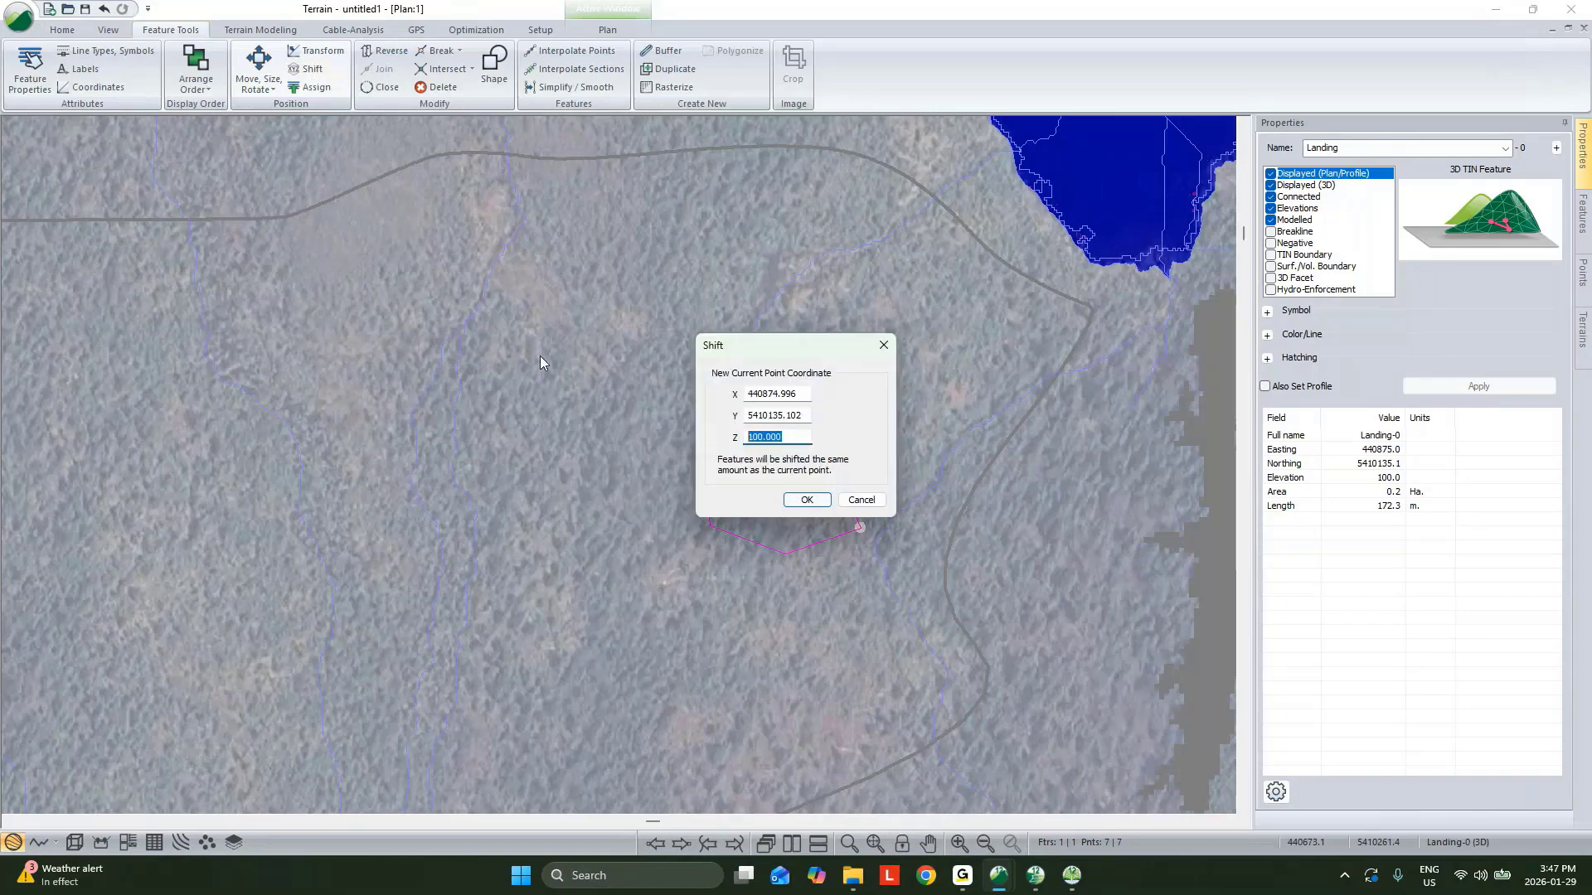
type("472")
left_click(806, 499)
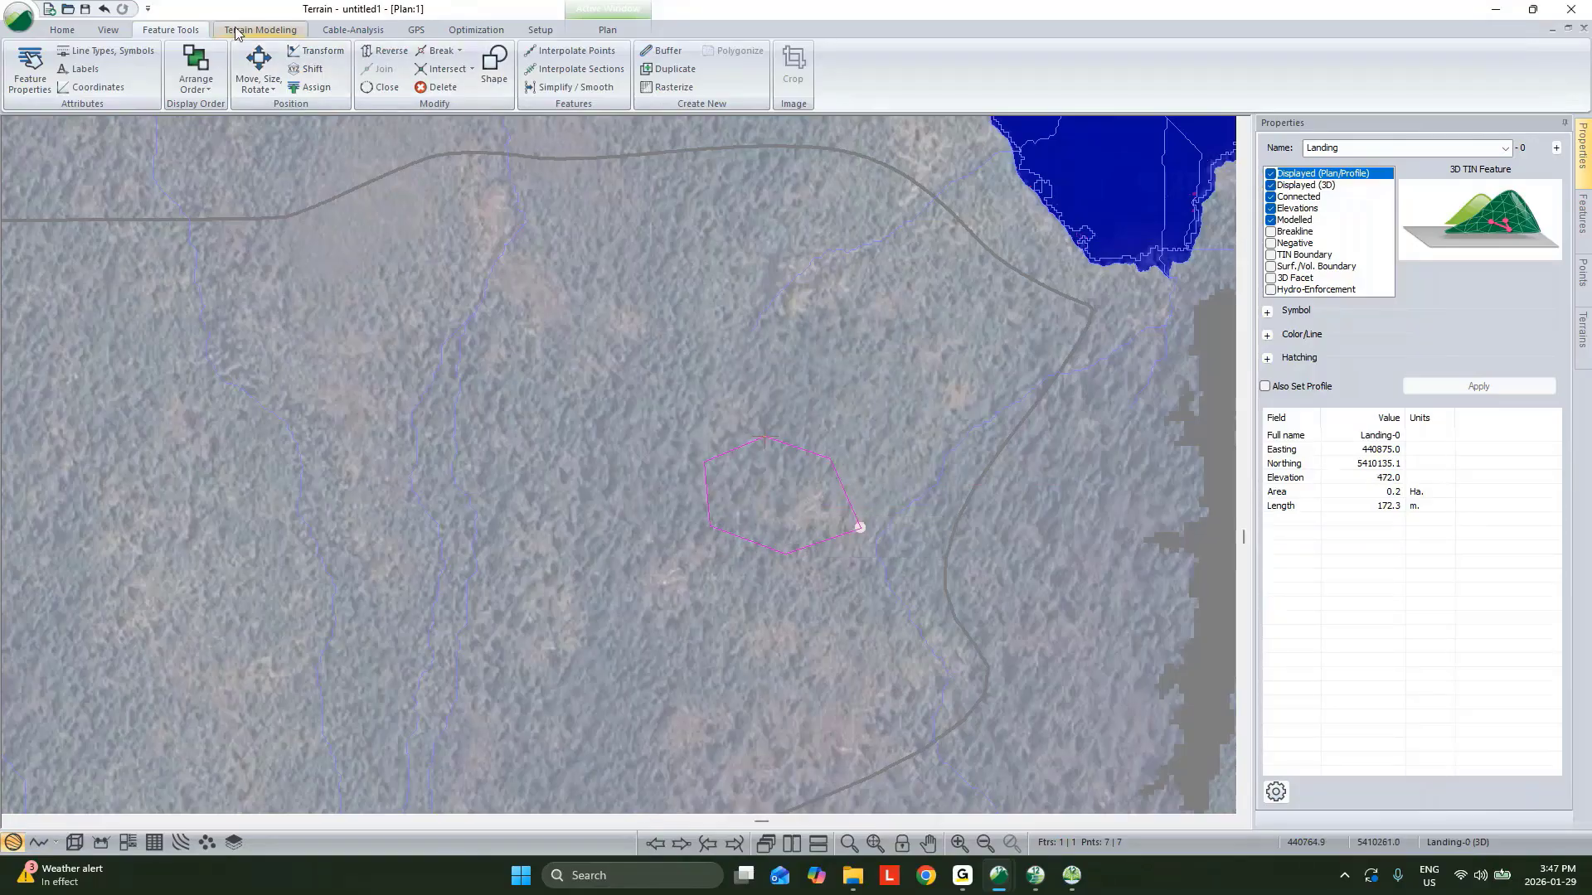
Generate the terrain model with both major and minor contours turned off.
left_click(260, 30)
left_click(27, 65)
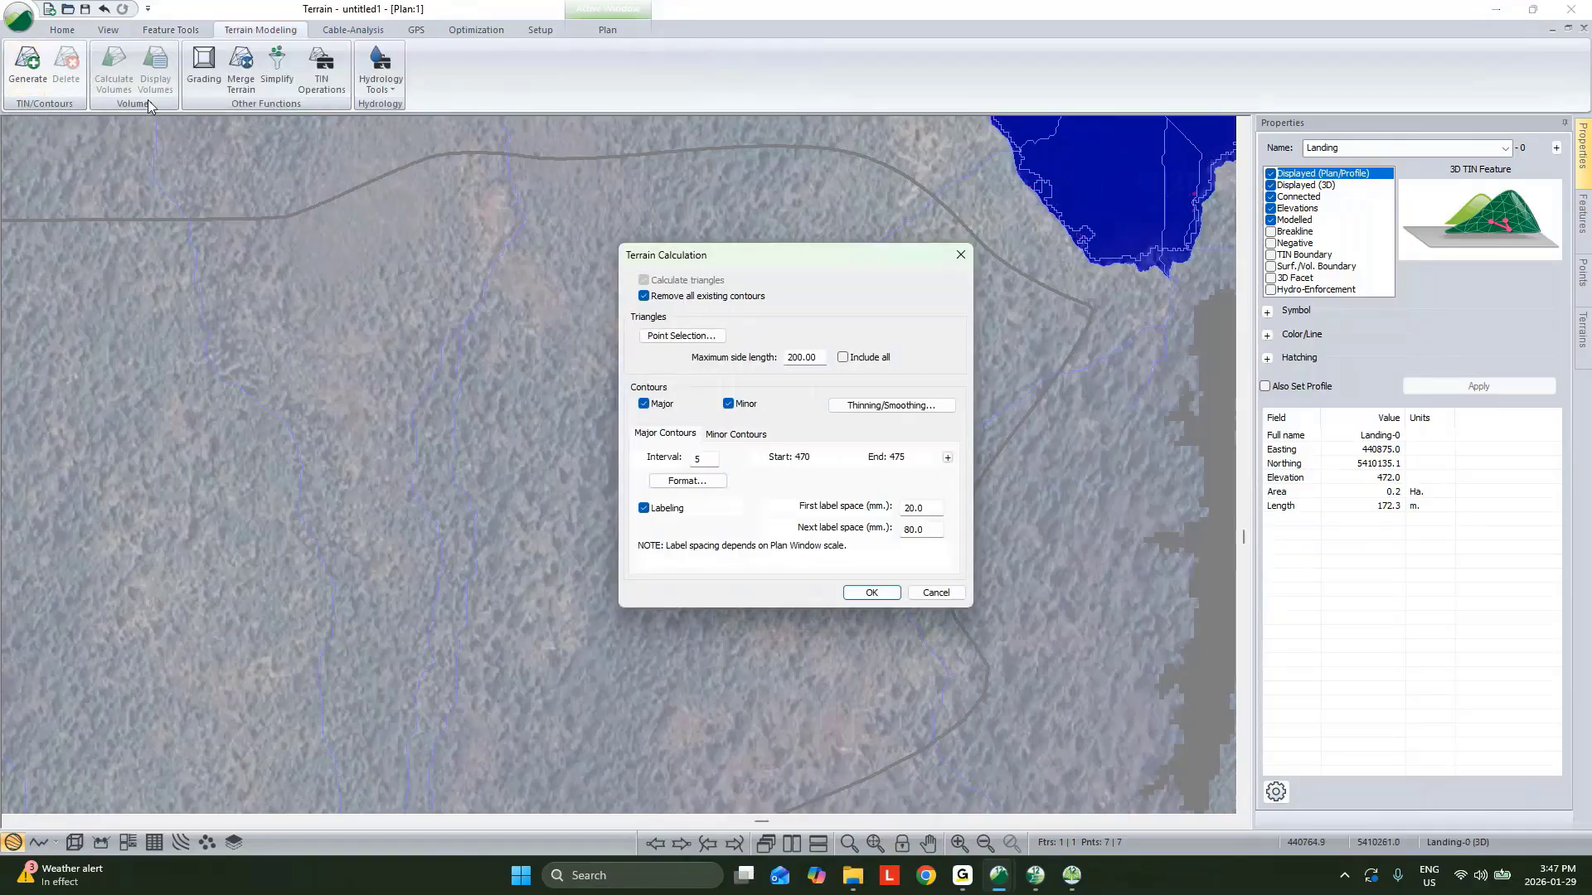
left_click(643, 404)
left_click(728, 404)
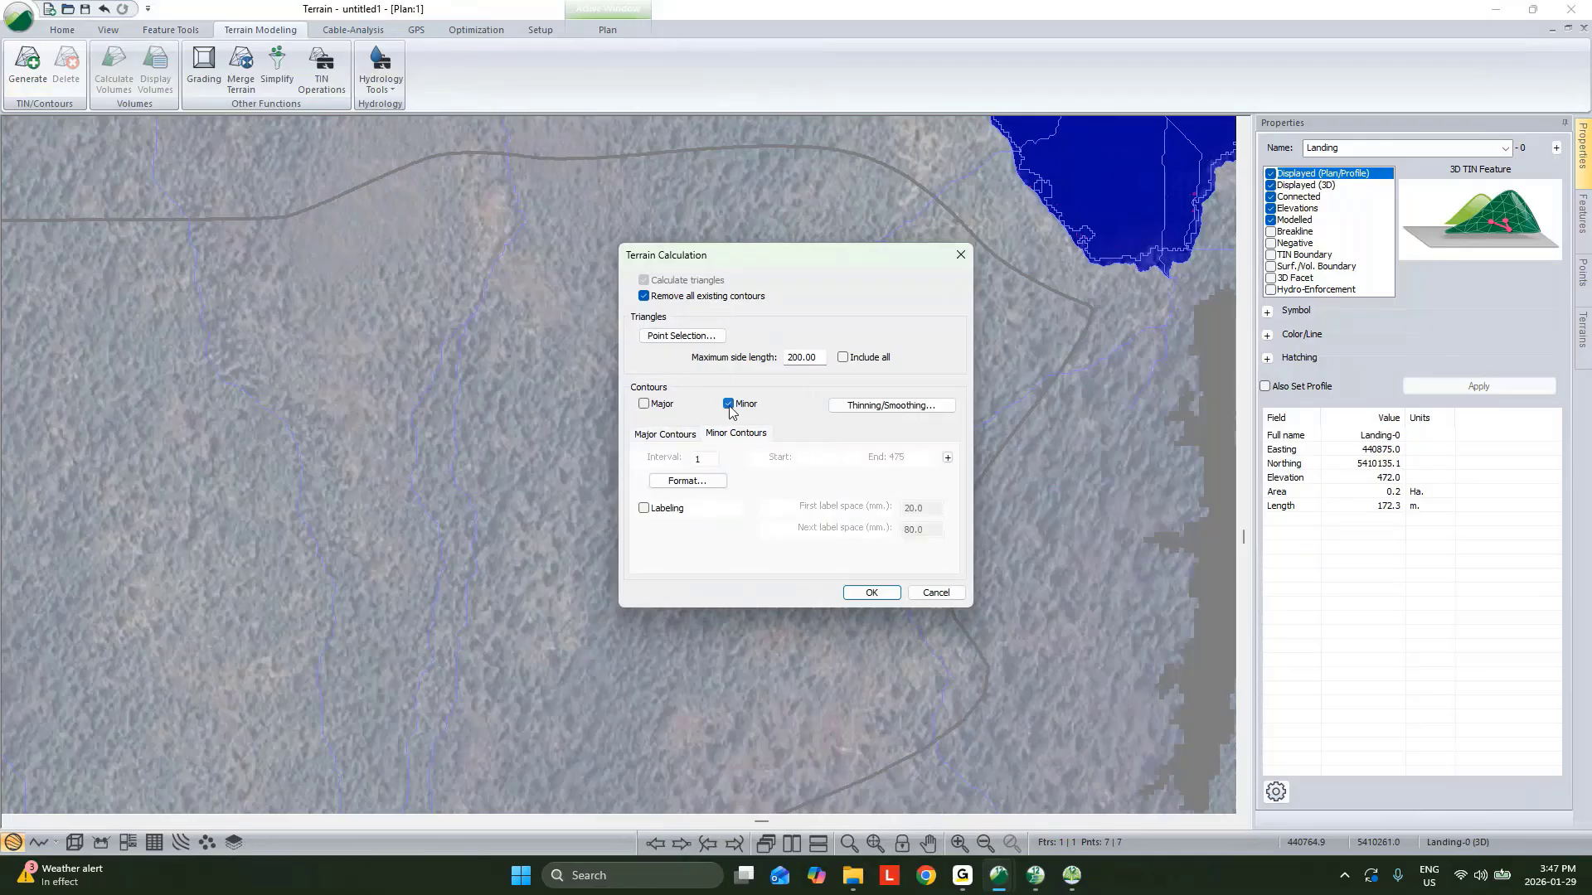
left_click_drag(872, 265, 637, 246)
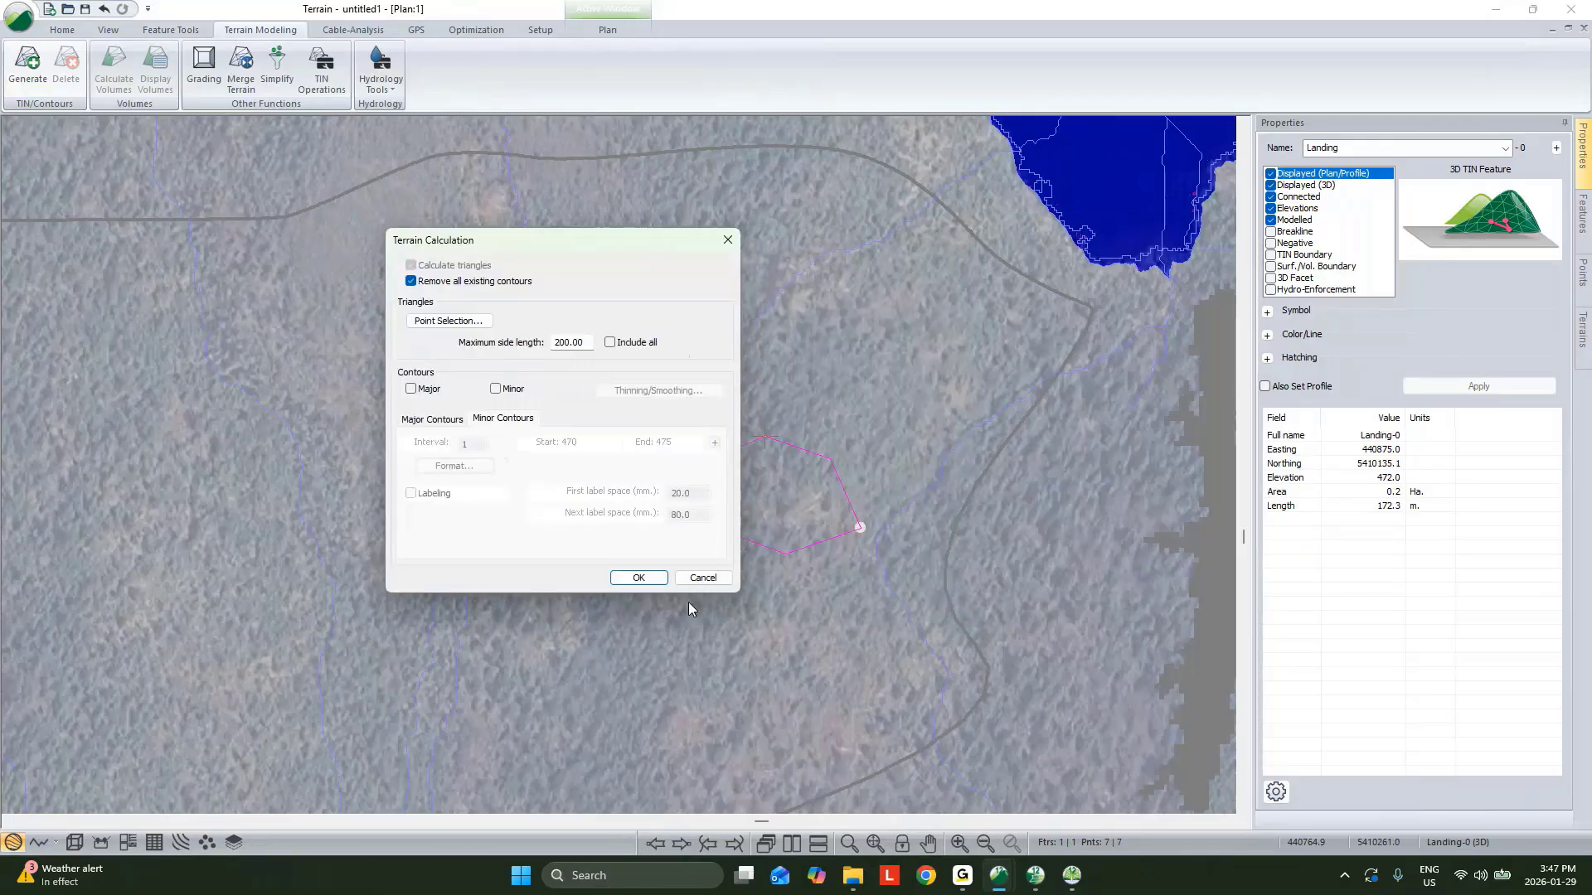
left_click(636, 573)
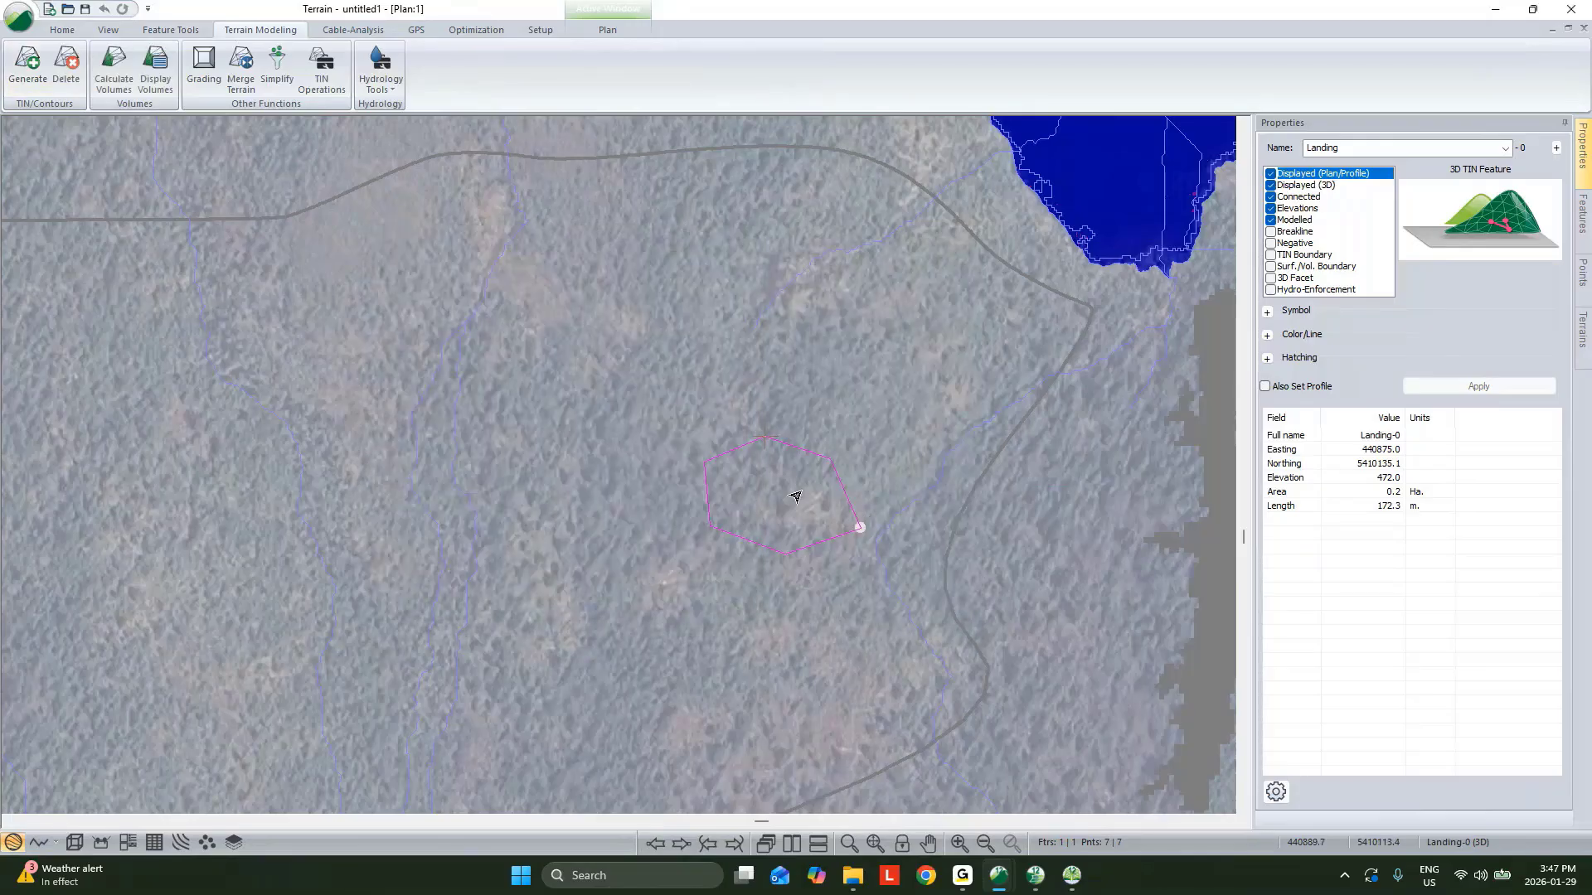
Open the 3D view and examine the landing polygon near the road.
left_click(74, 843)
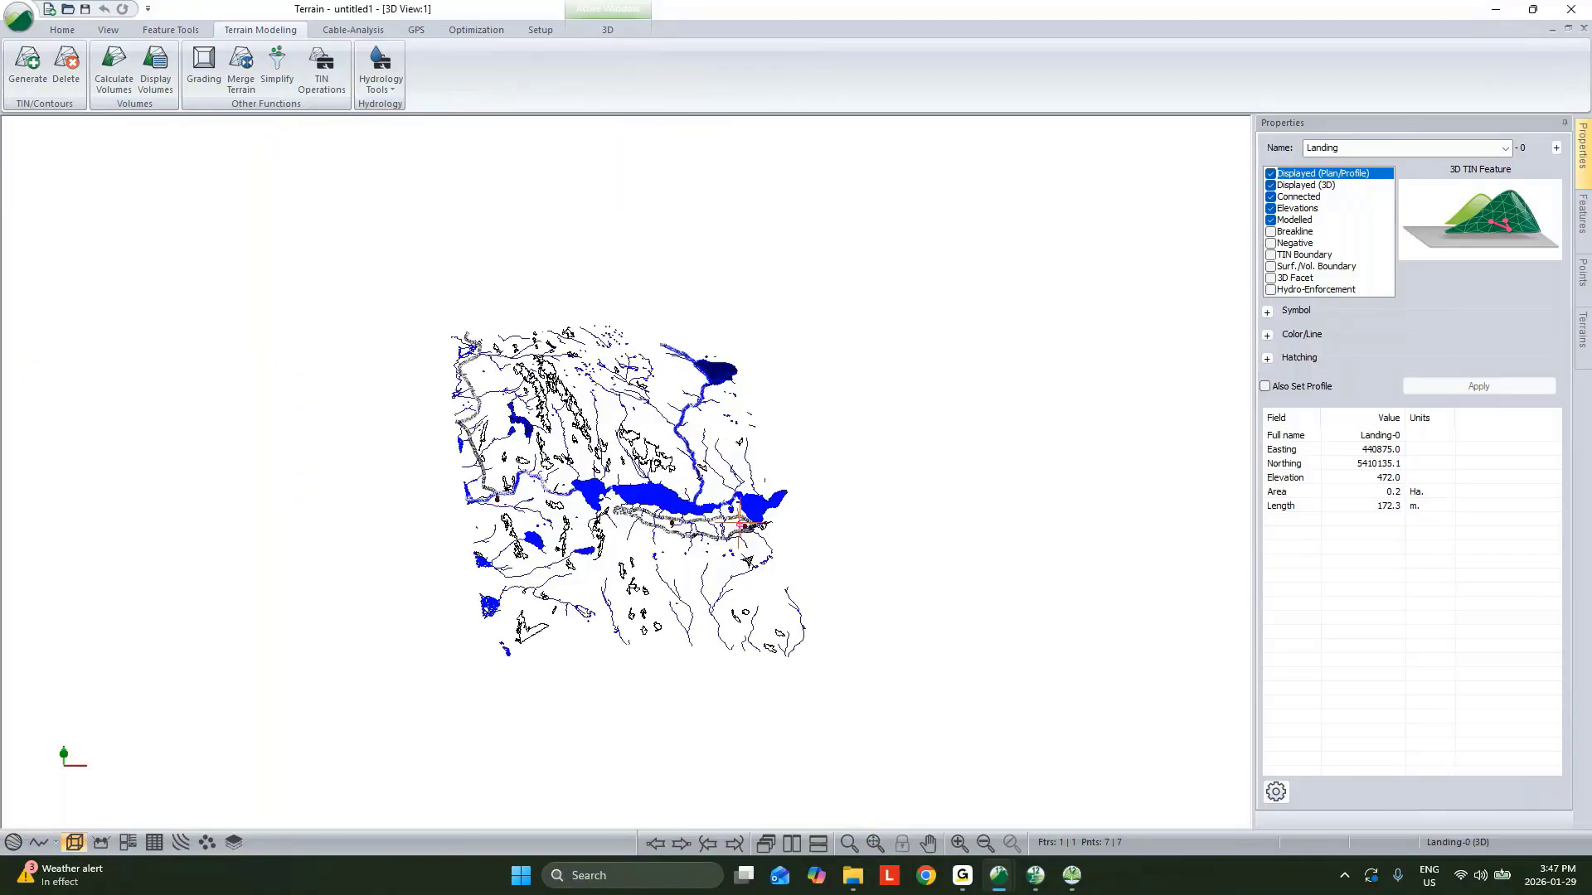
scroll(740, 526, "up", 6)
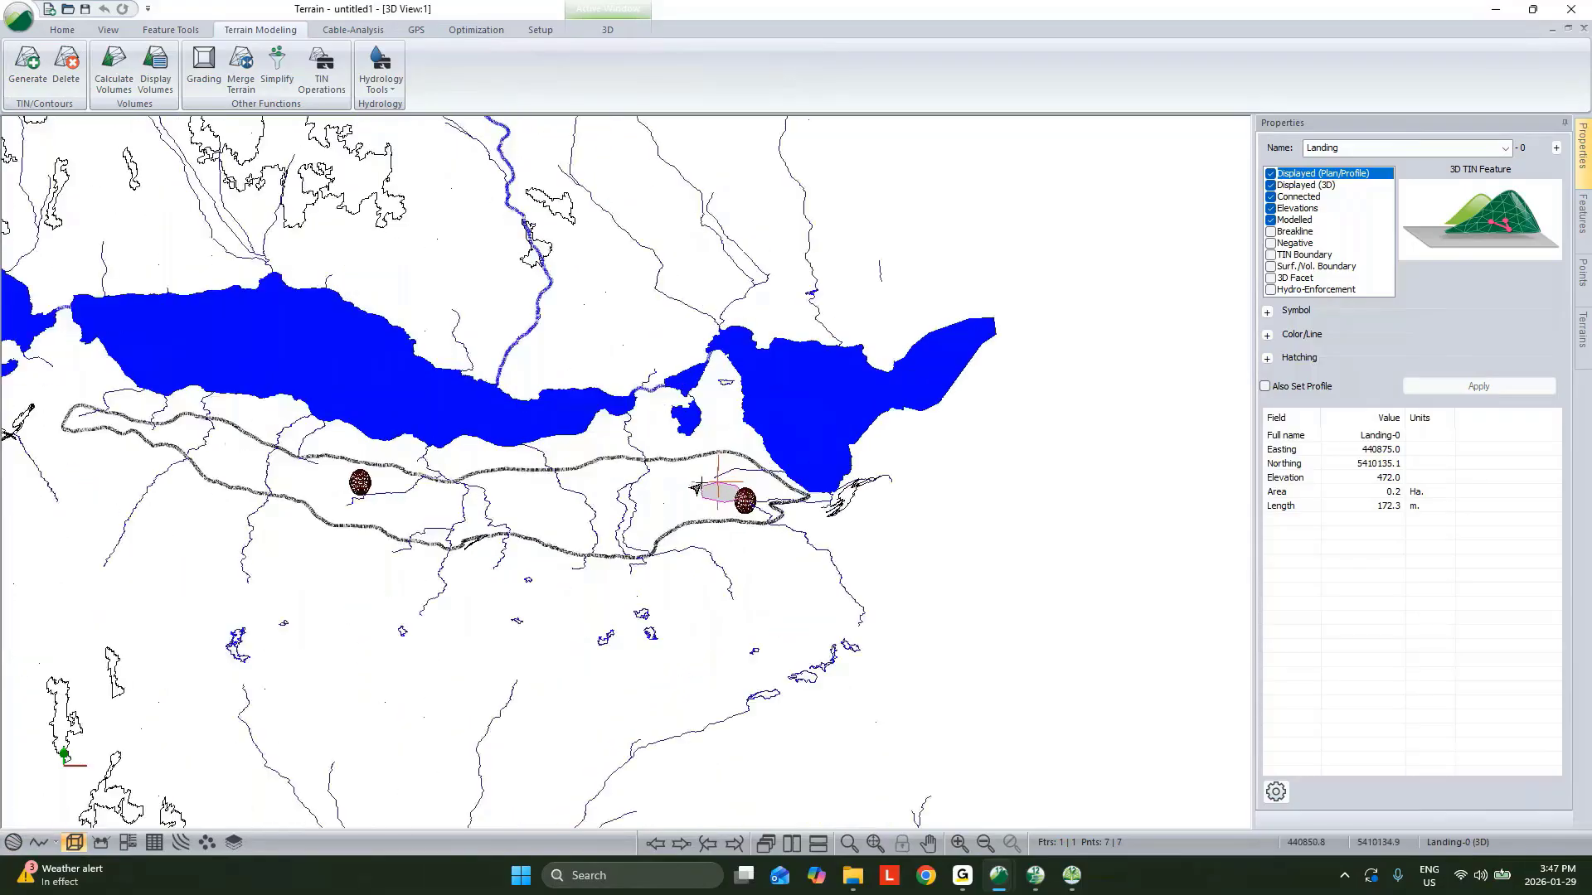
scroll(702, 483, "up", 4)
middle_click_drag(702, 484, 803, 382)
left_click_drag(717, 491, 739, 500)
middle_click_drag(965, 539, 530, 597)
left_click_drag(530, 597, 1029, 560)
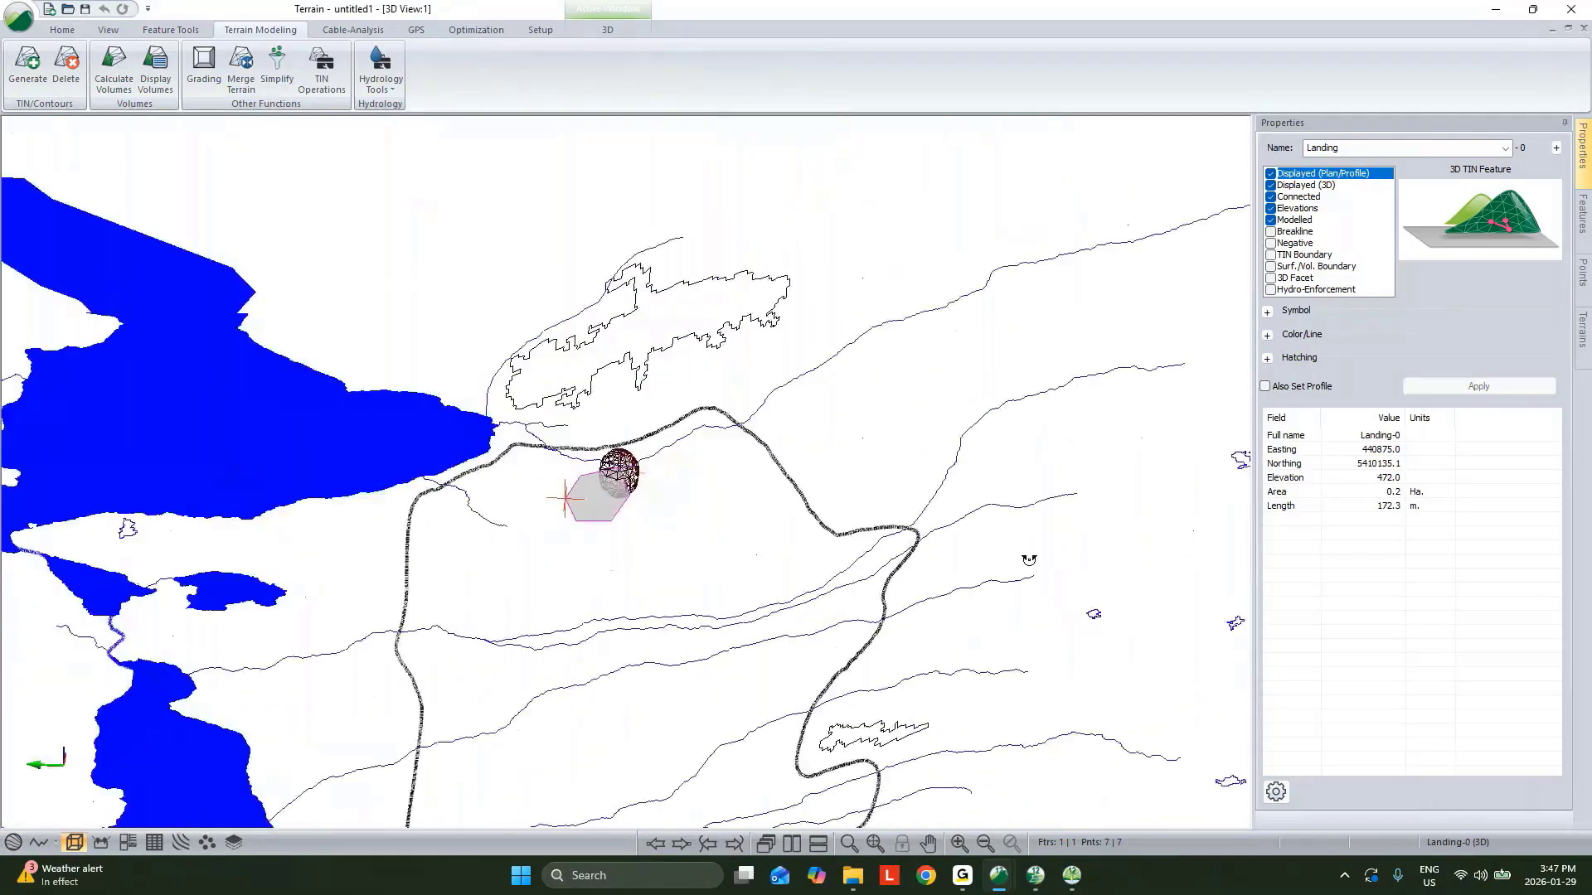
scroll(728, 526, "up", 4)
In 3D options, display shaded triangles for topo.terx in 50% grey with an alpha channel of 180.
right_click(662, 386)
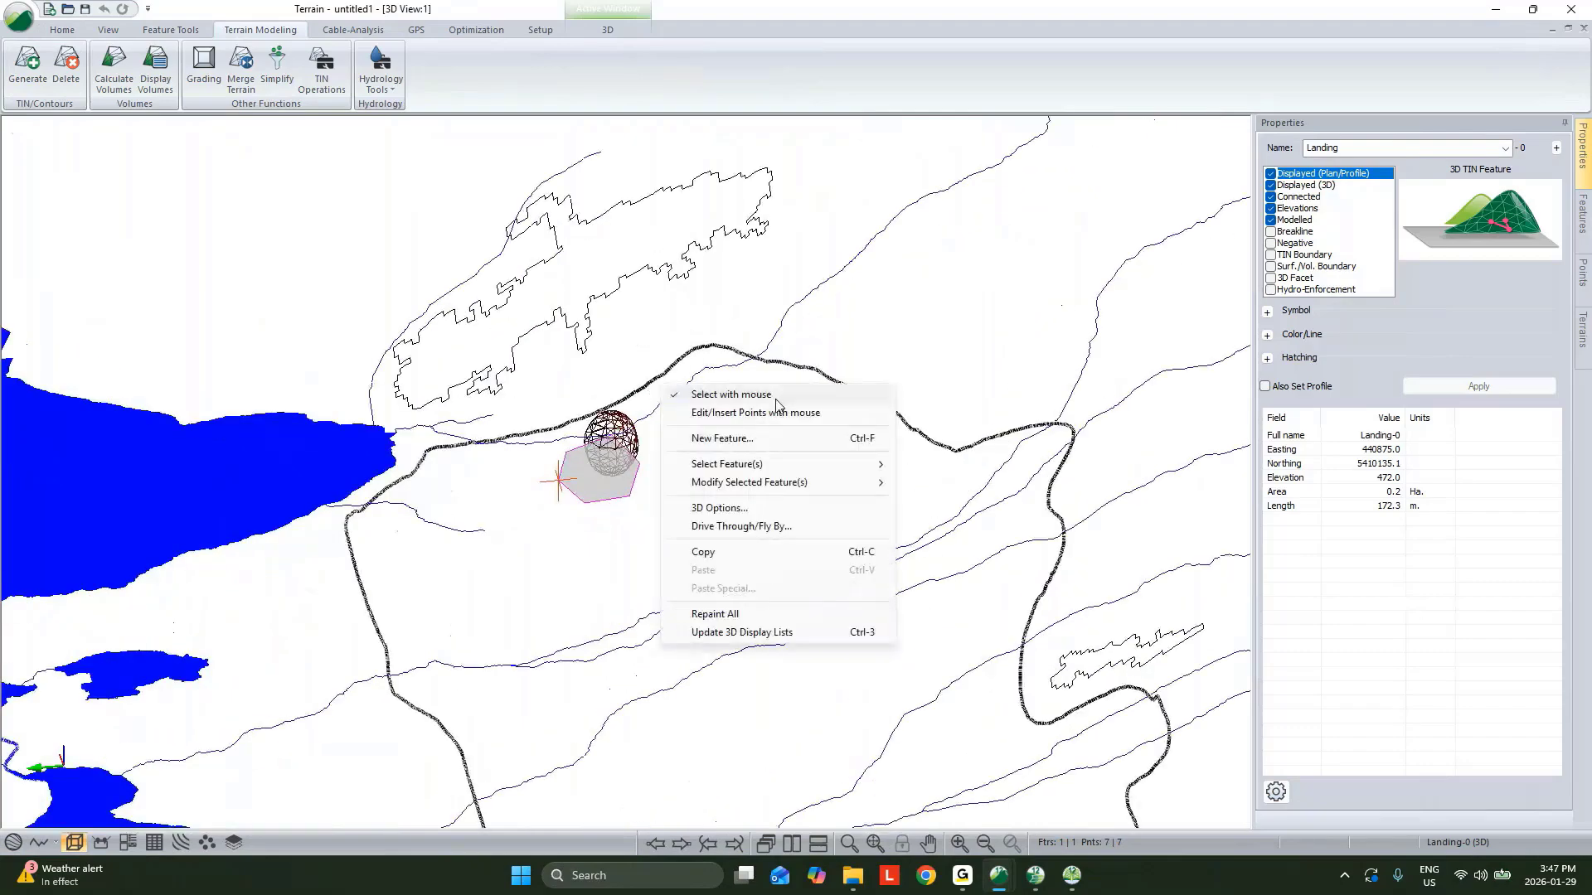
left_click(740, 509)
left_click(684, 322)
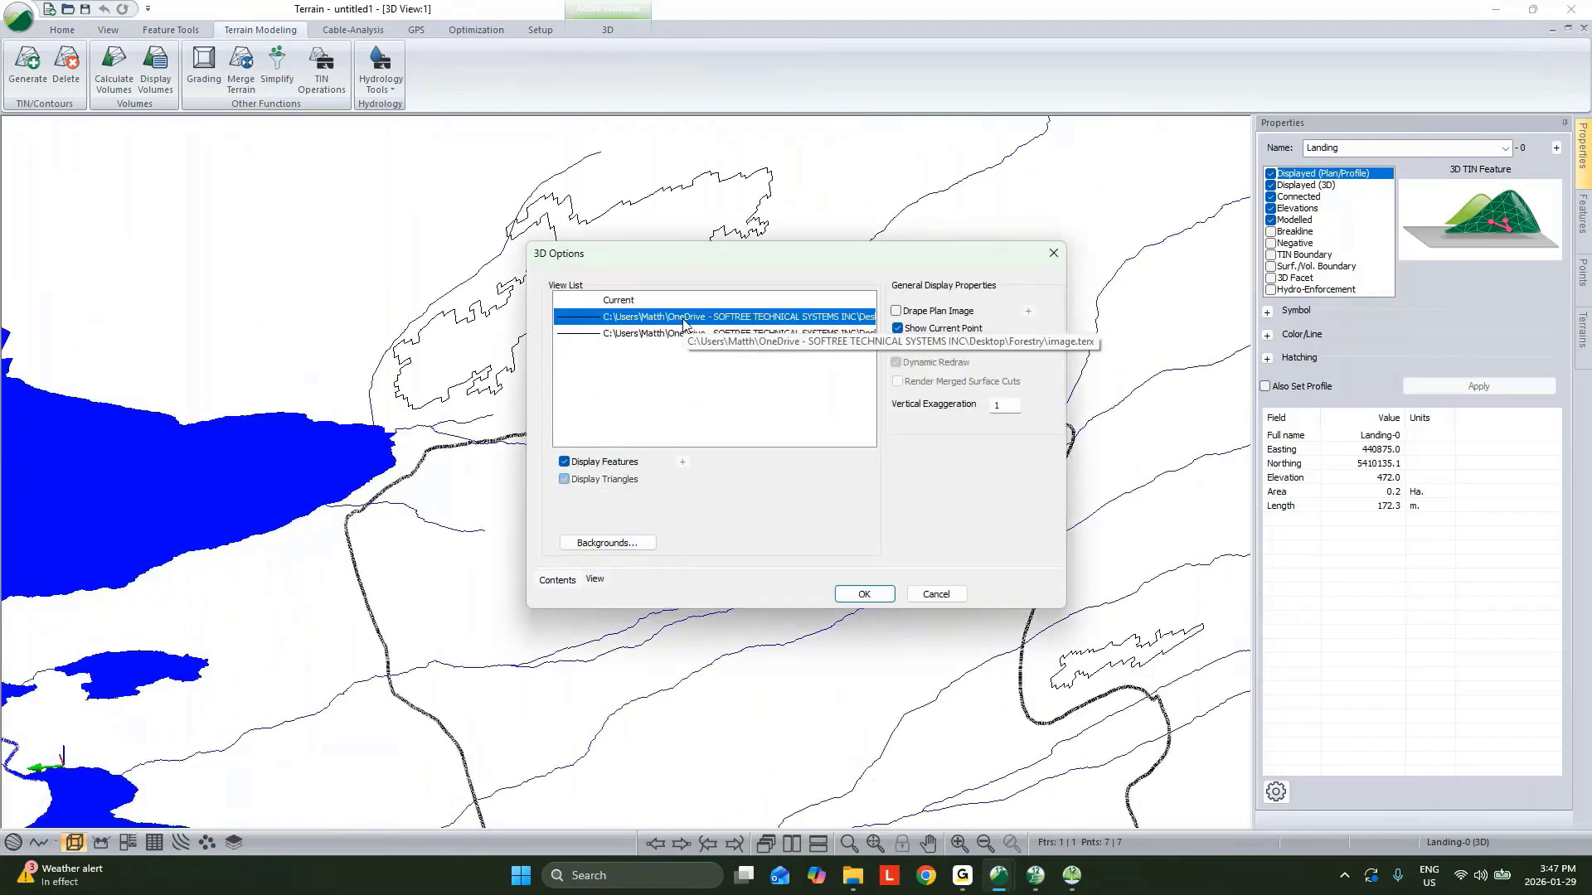
left_click(647, 333)
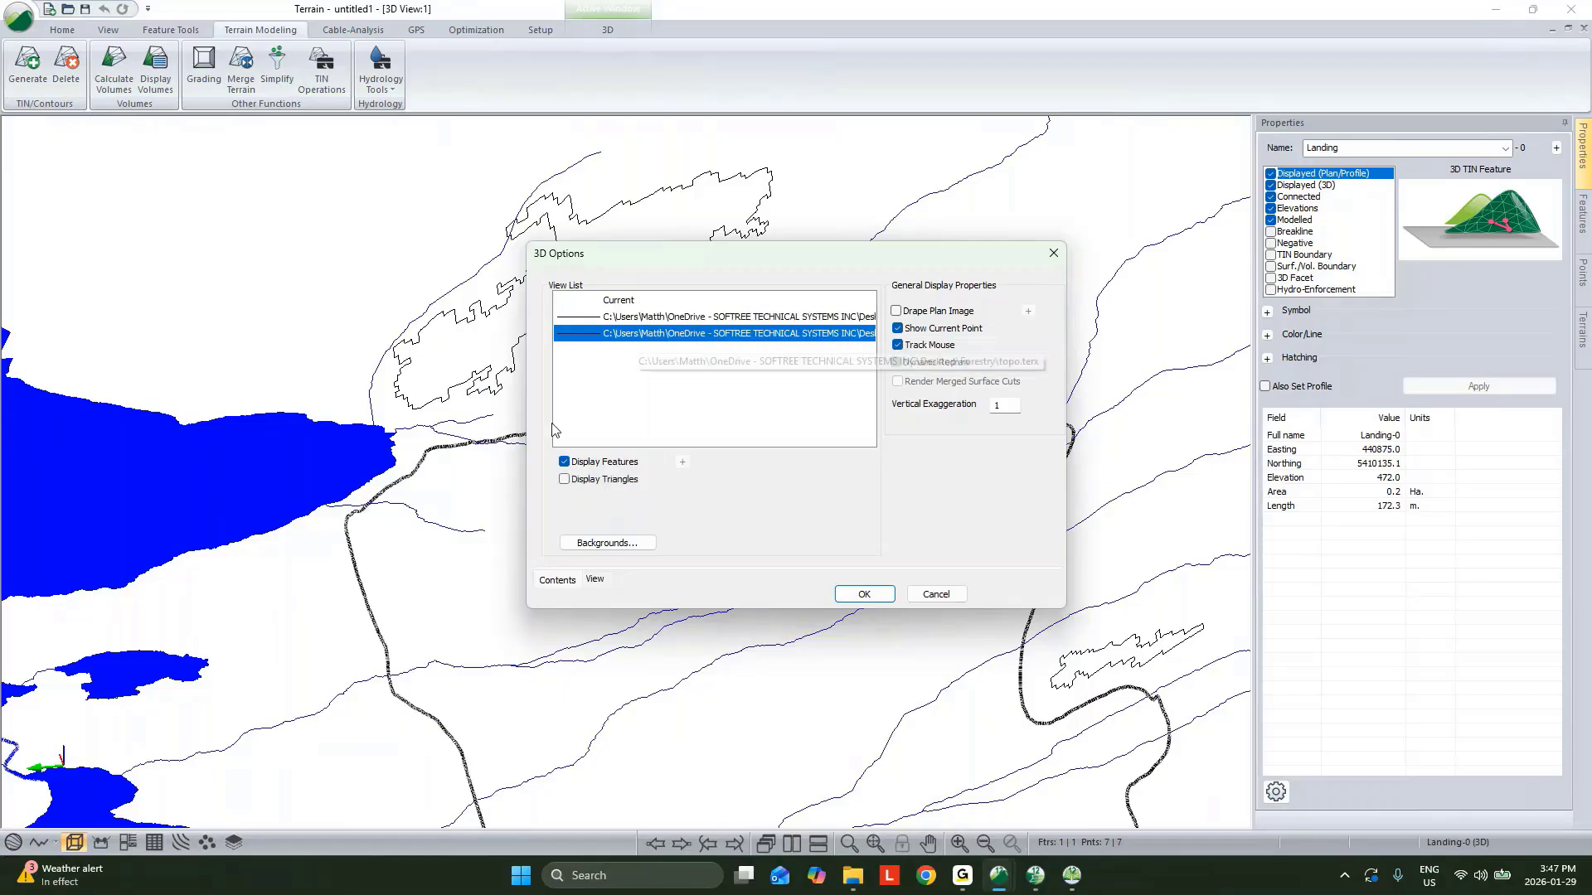
left_click(565, 479)
left_click(565, 518)
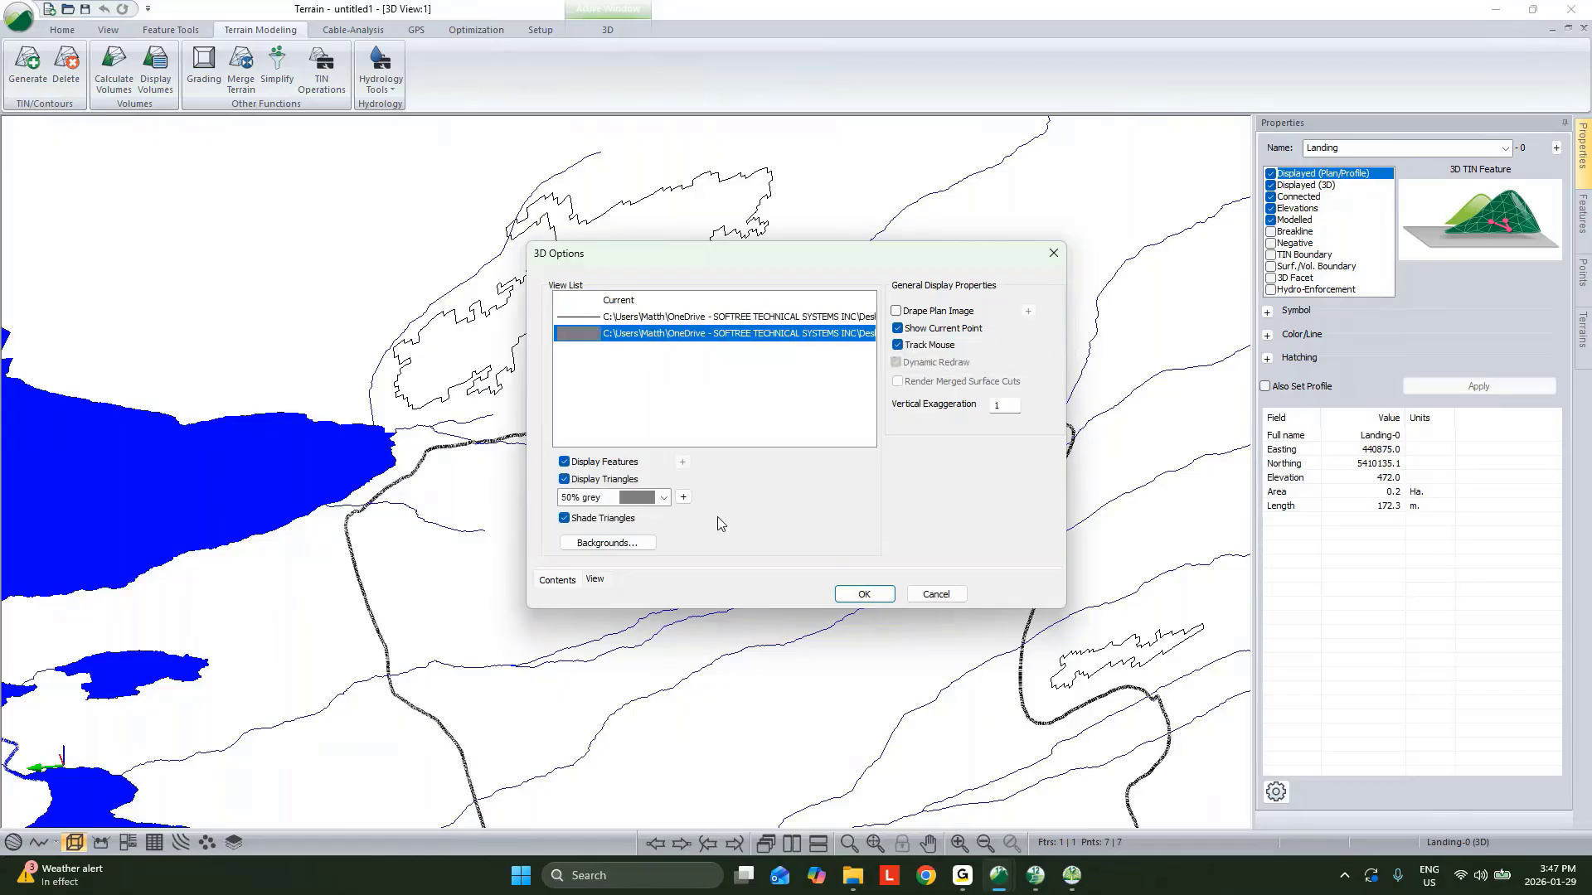
left_click(683, 496)
double_click(985, 567)
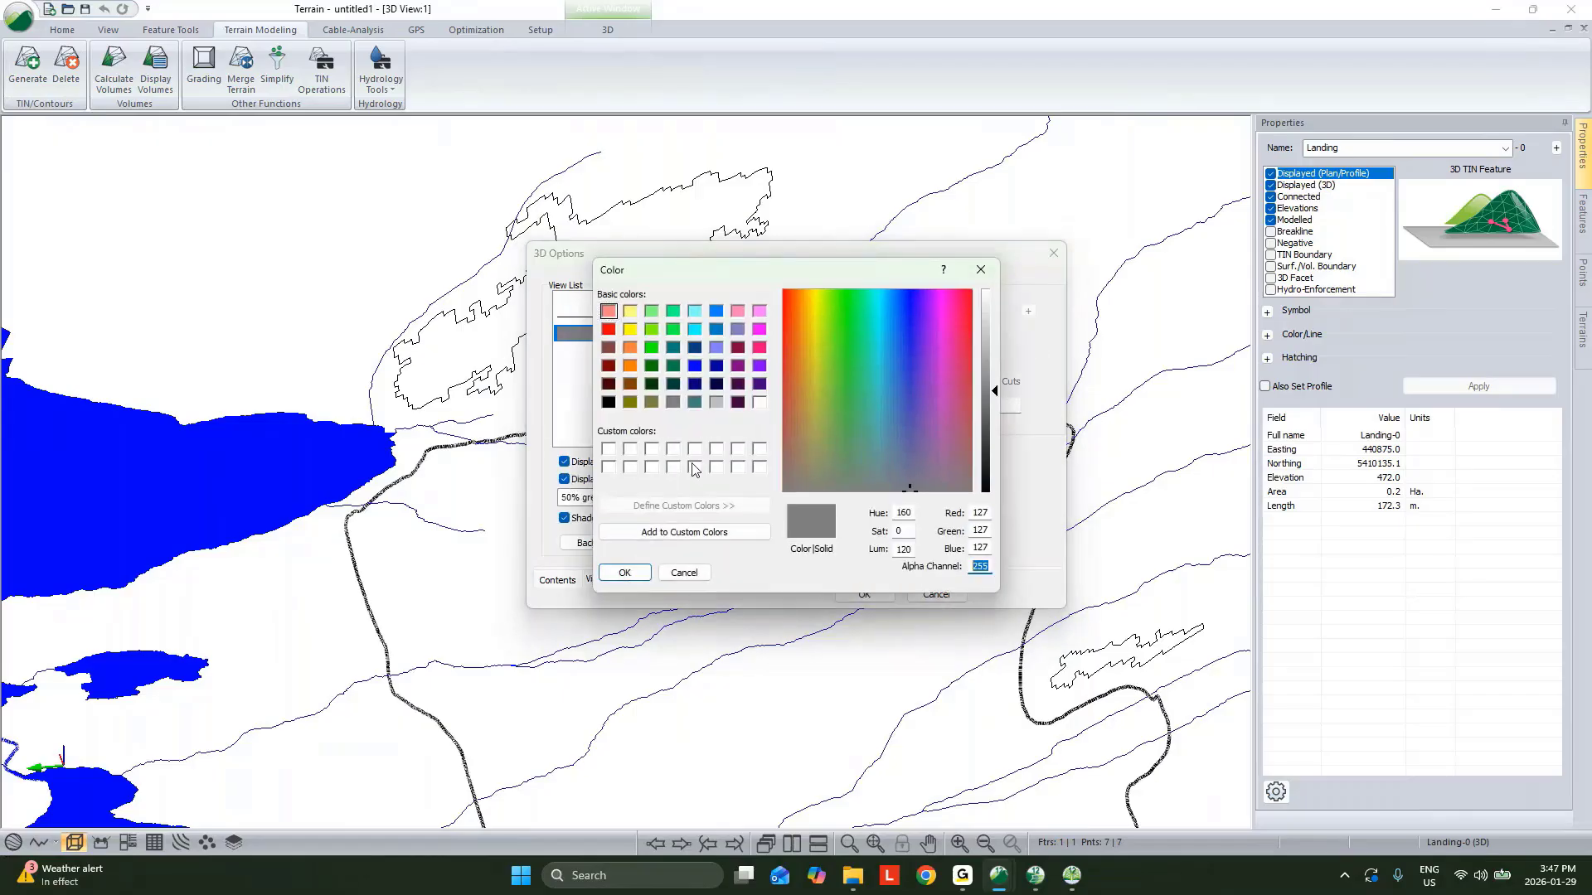
type("180")
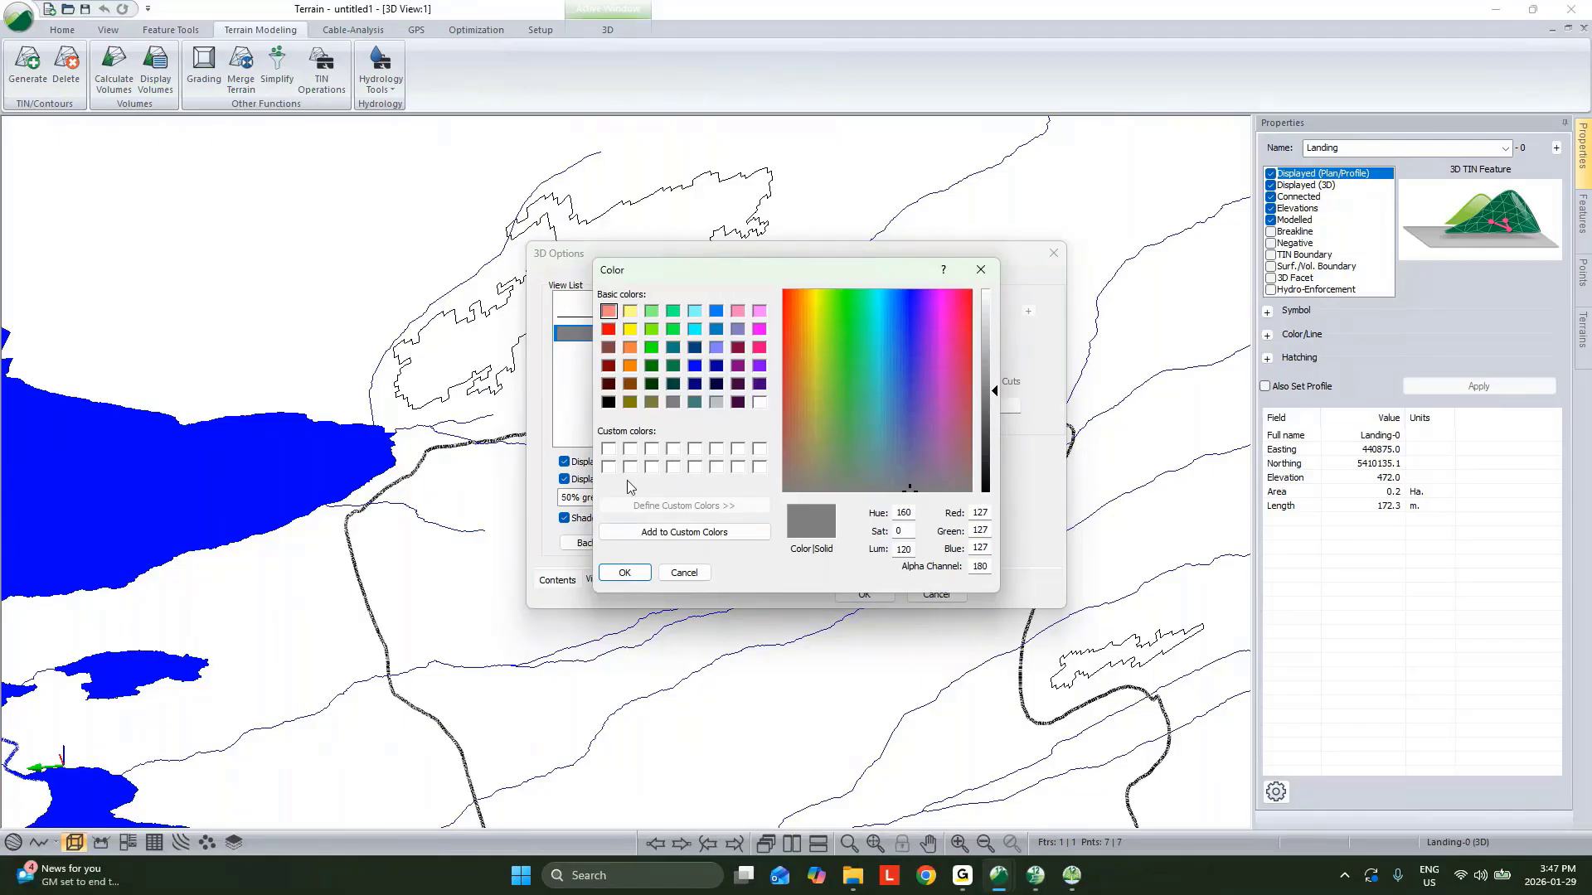
left_click(626, 573)
left_click(862, 594)
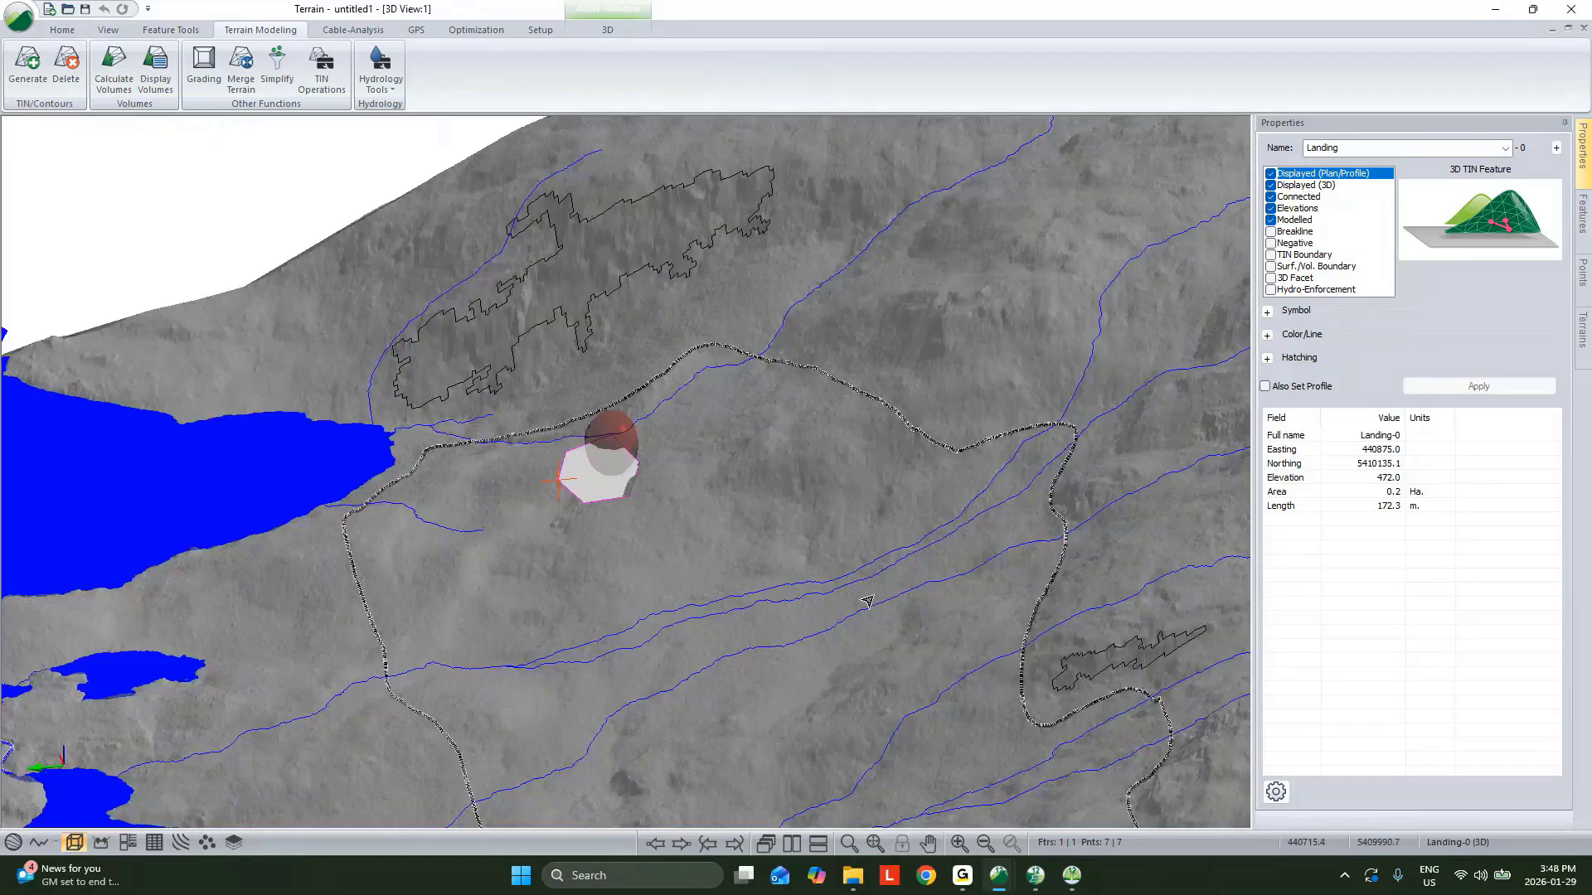
left_click_drag(867, 603, 799, 498)
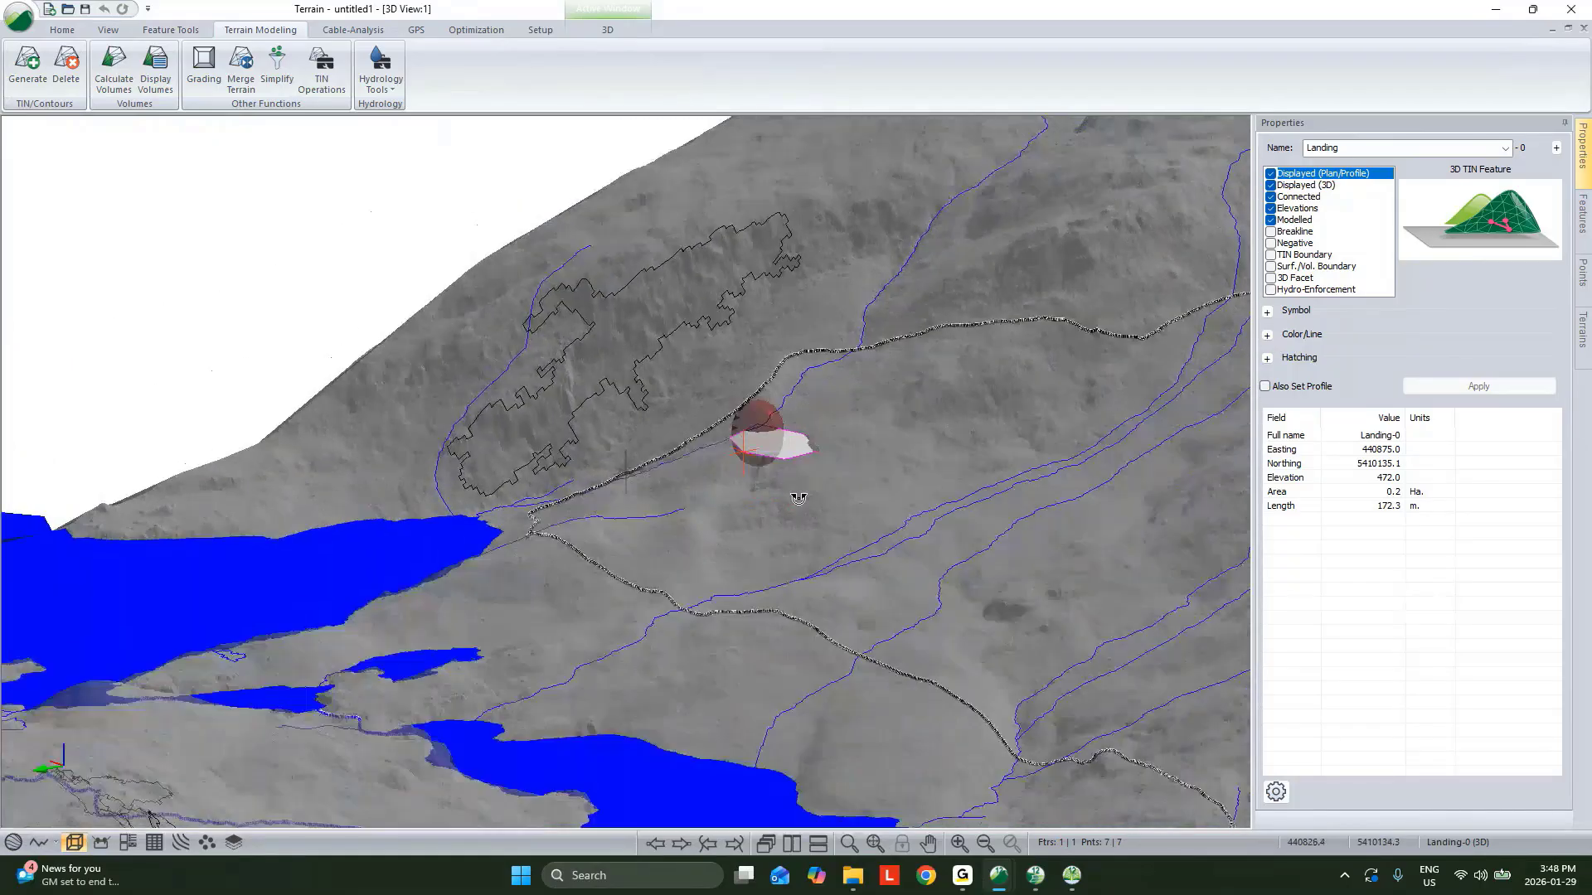
Zoom in on the landing and tile the 3D view beside the plan view.
scroll(798, 498, "up", 5)
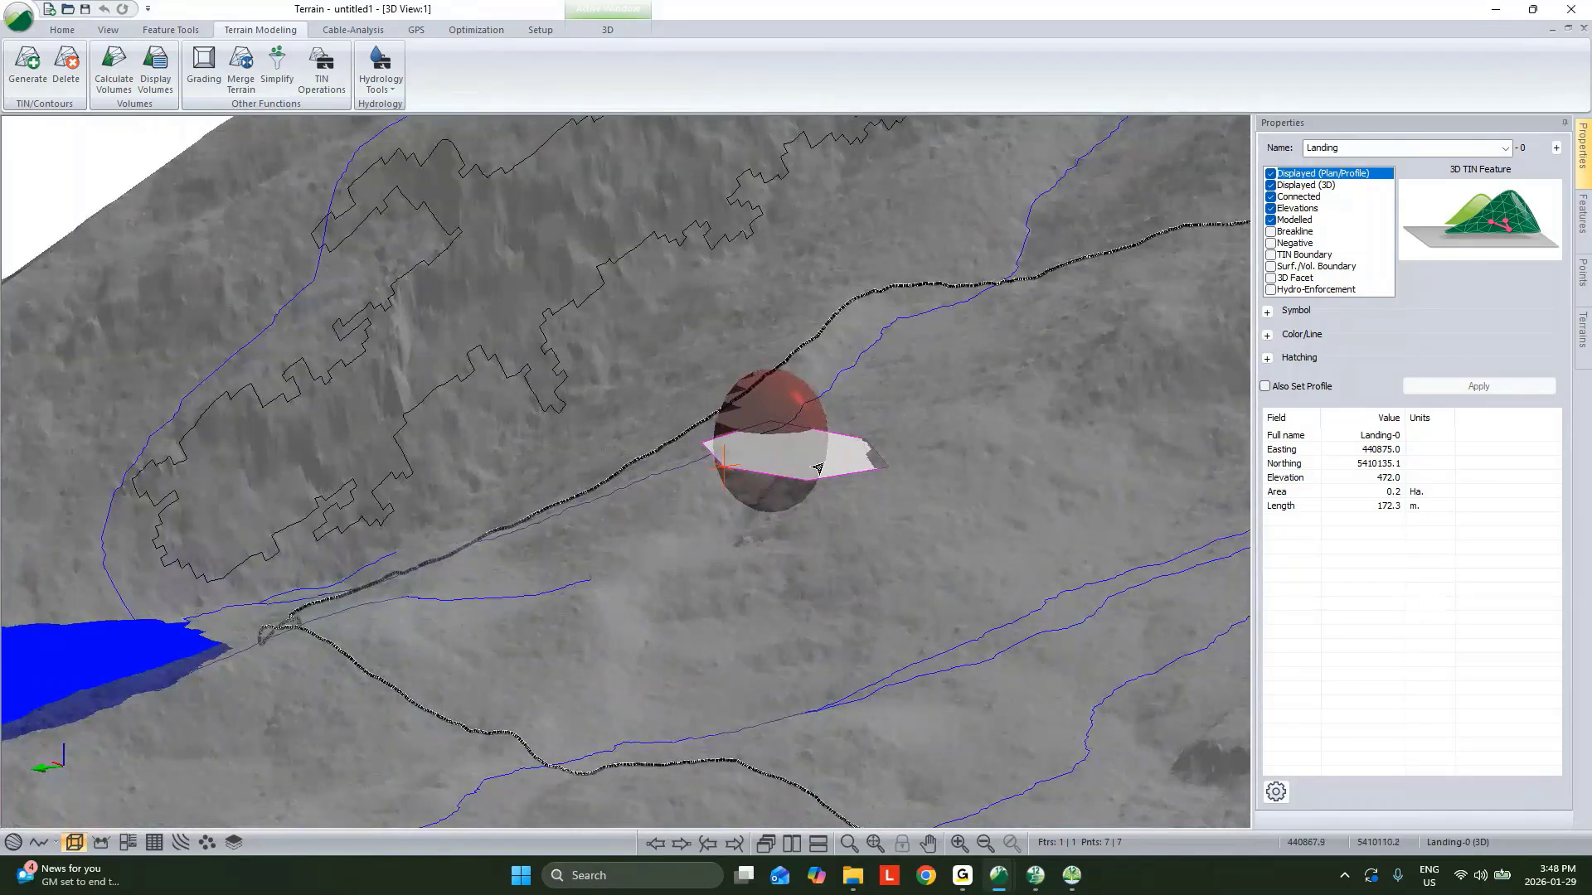
left_click_drag(816, 469, 672, 478)
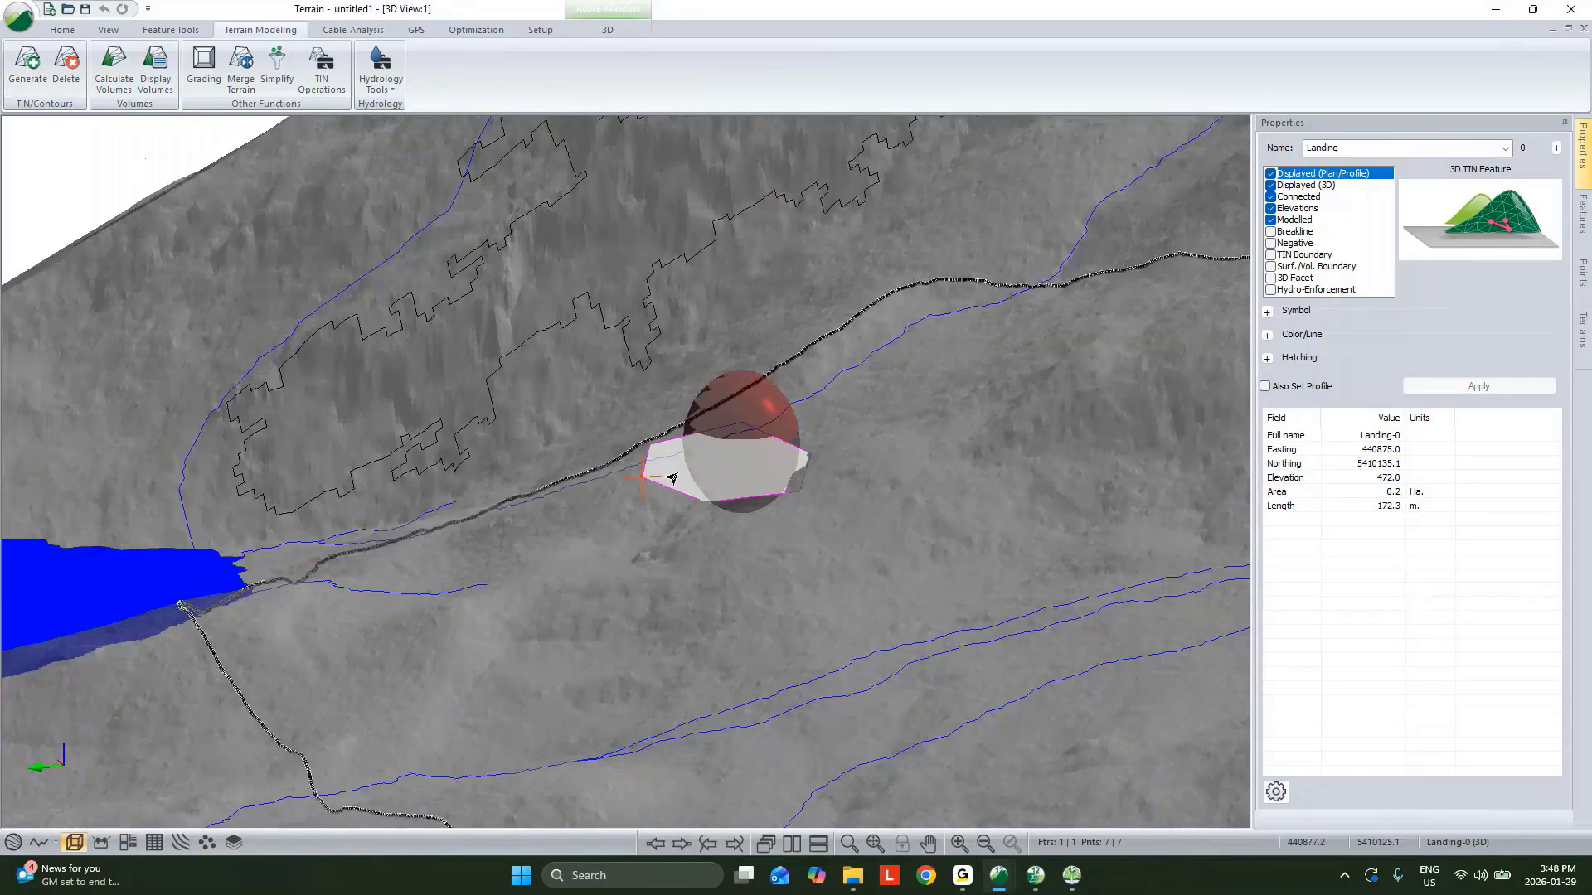
left_click(792, 843)
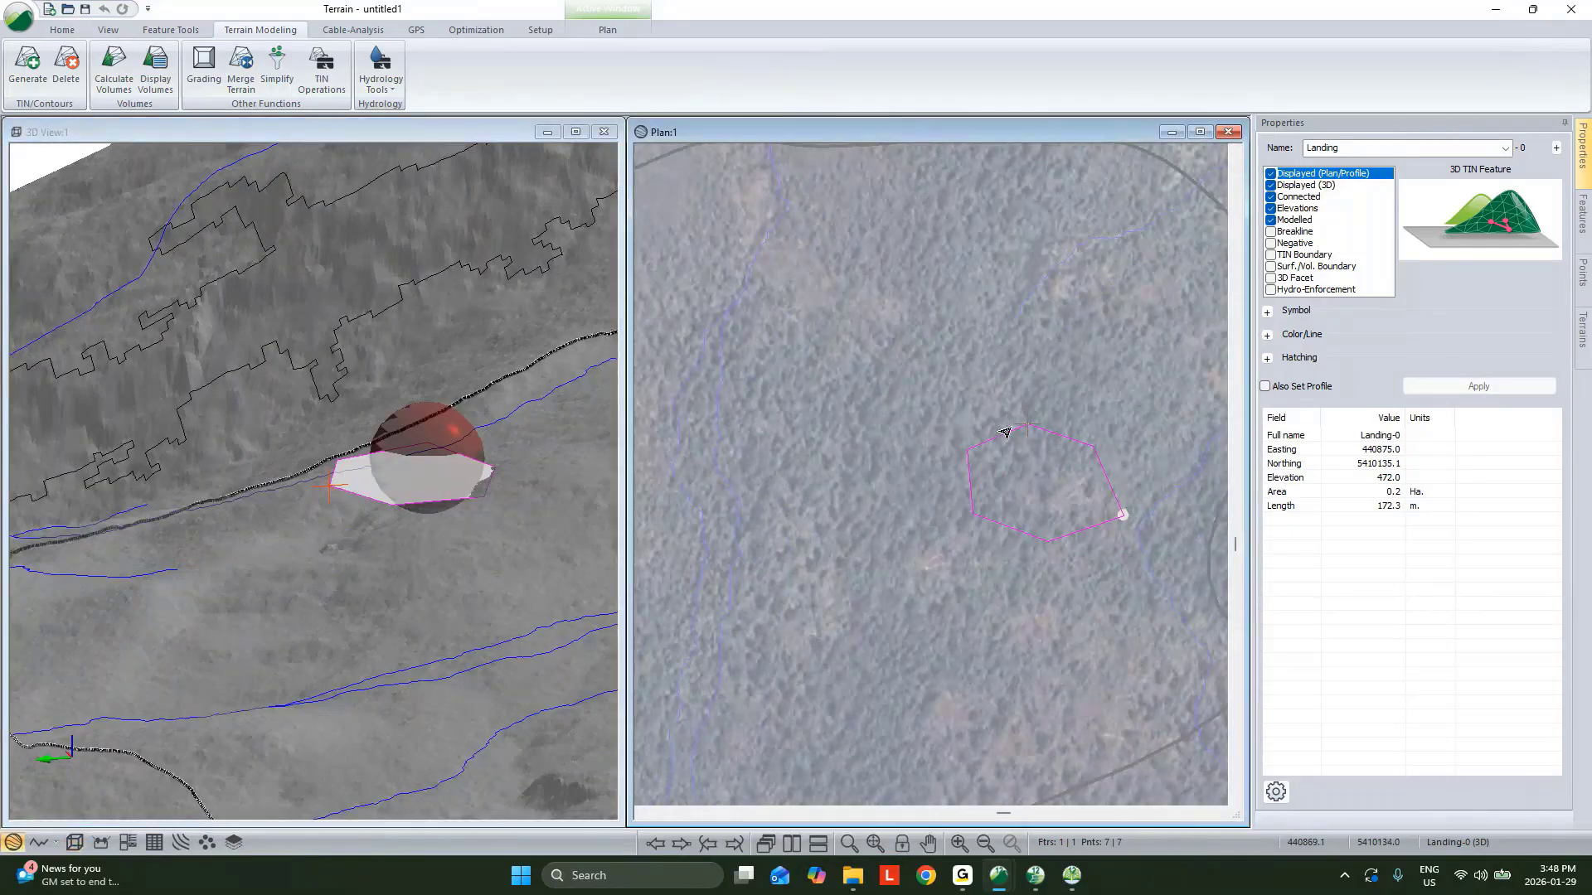
Grade the landing outward to topo.terx with 1:1 slopes, interpolated slope lines at 5 spacing, breaklines, daylight boundary, TIN and volumes.
left_click(206, 68)
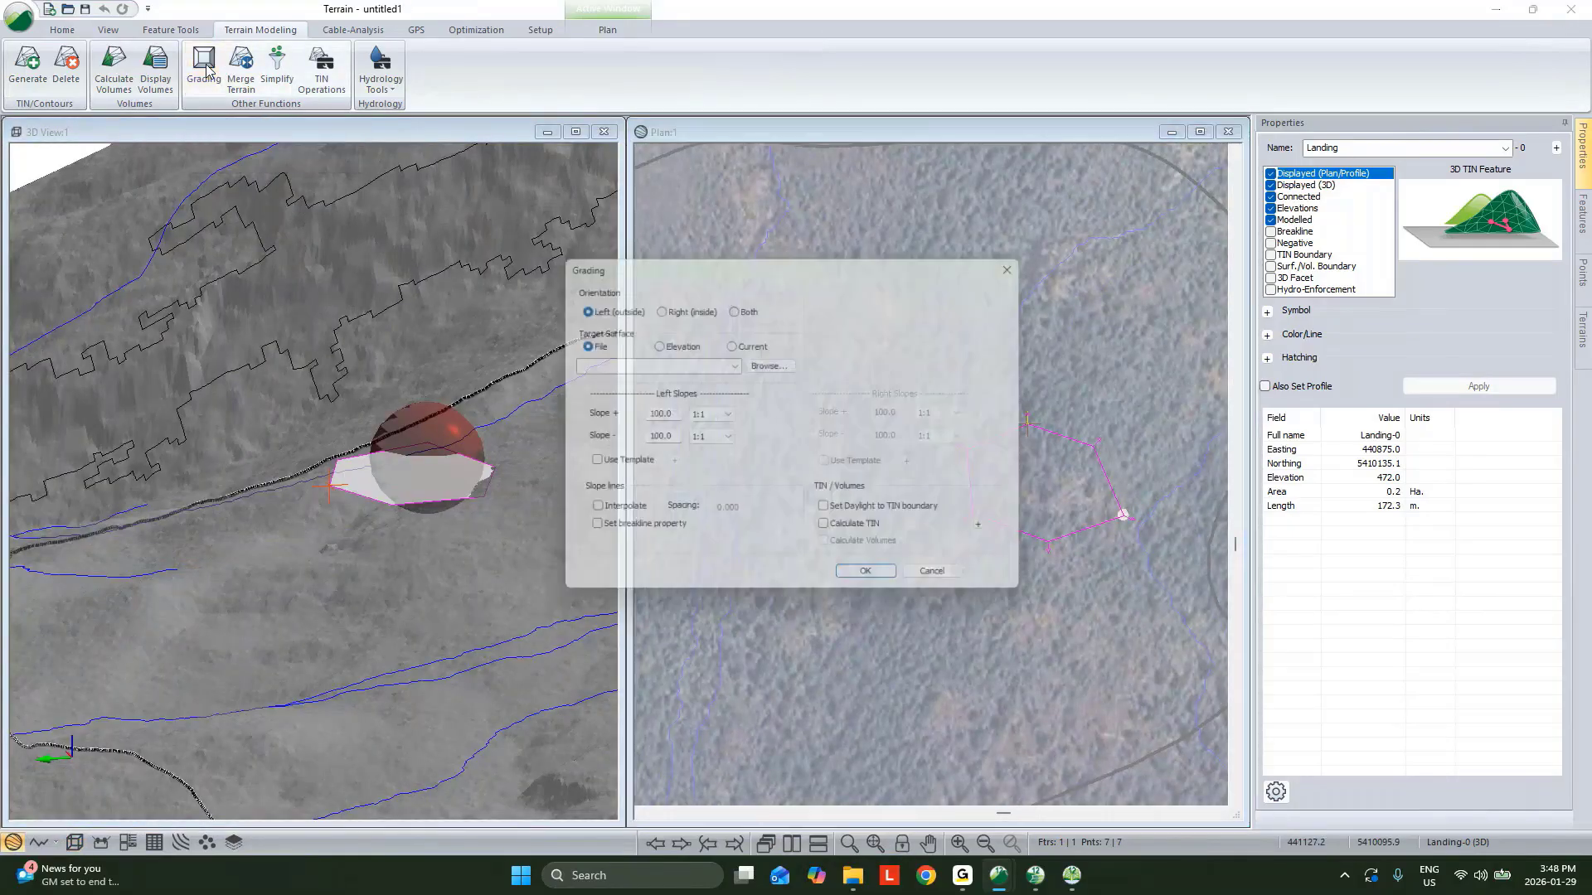
left_click_drag(756, 269, 578, 254)
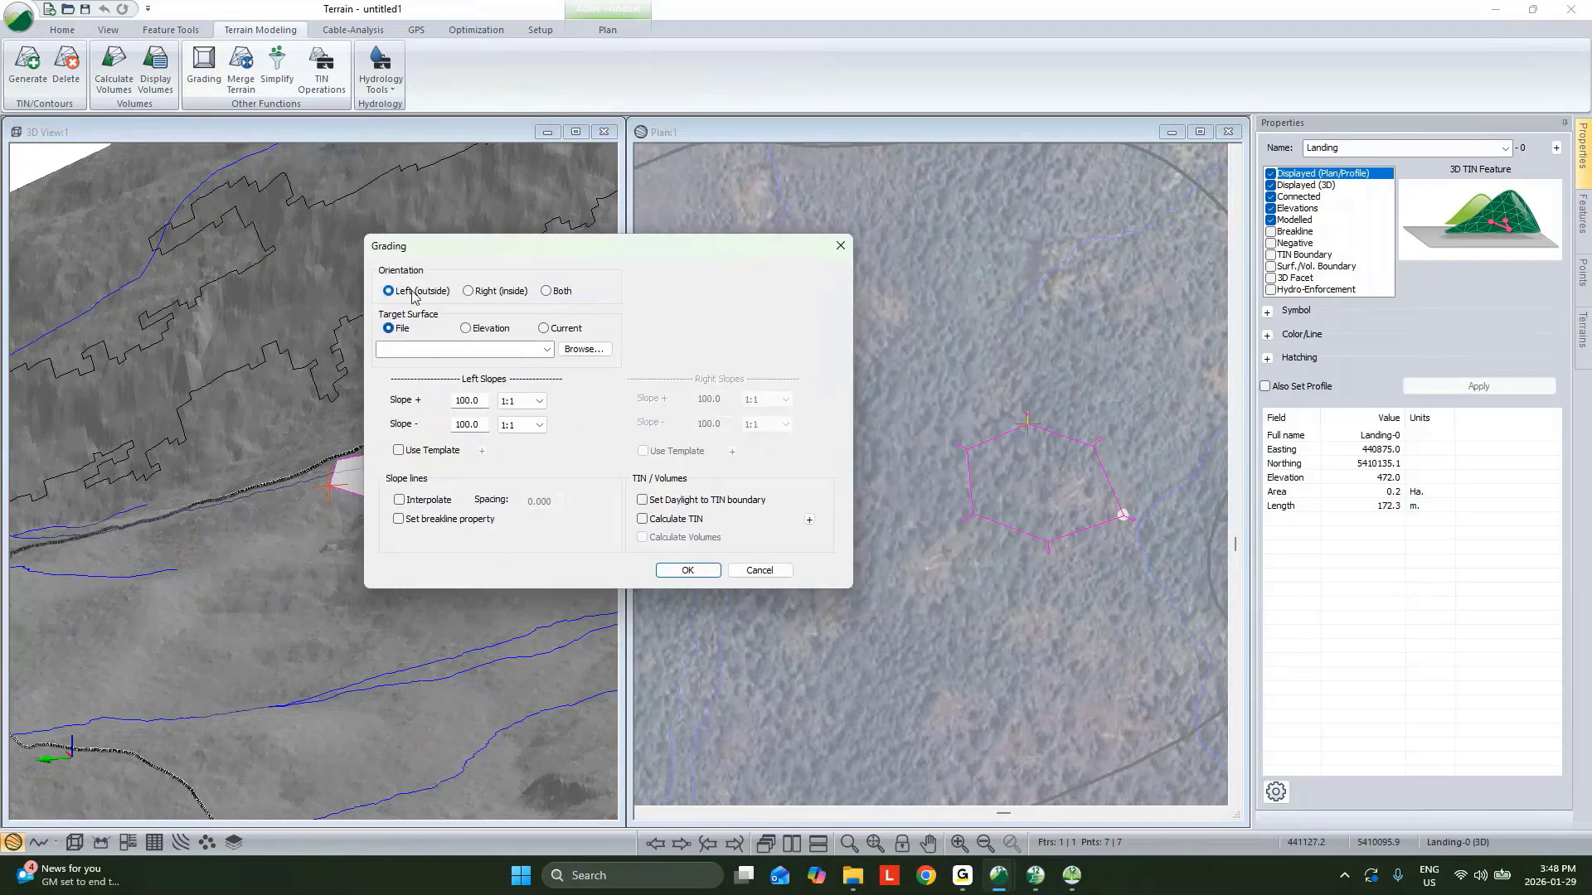
left_click(546, 349)
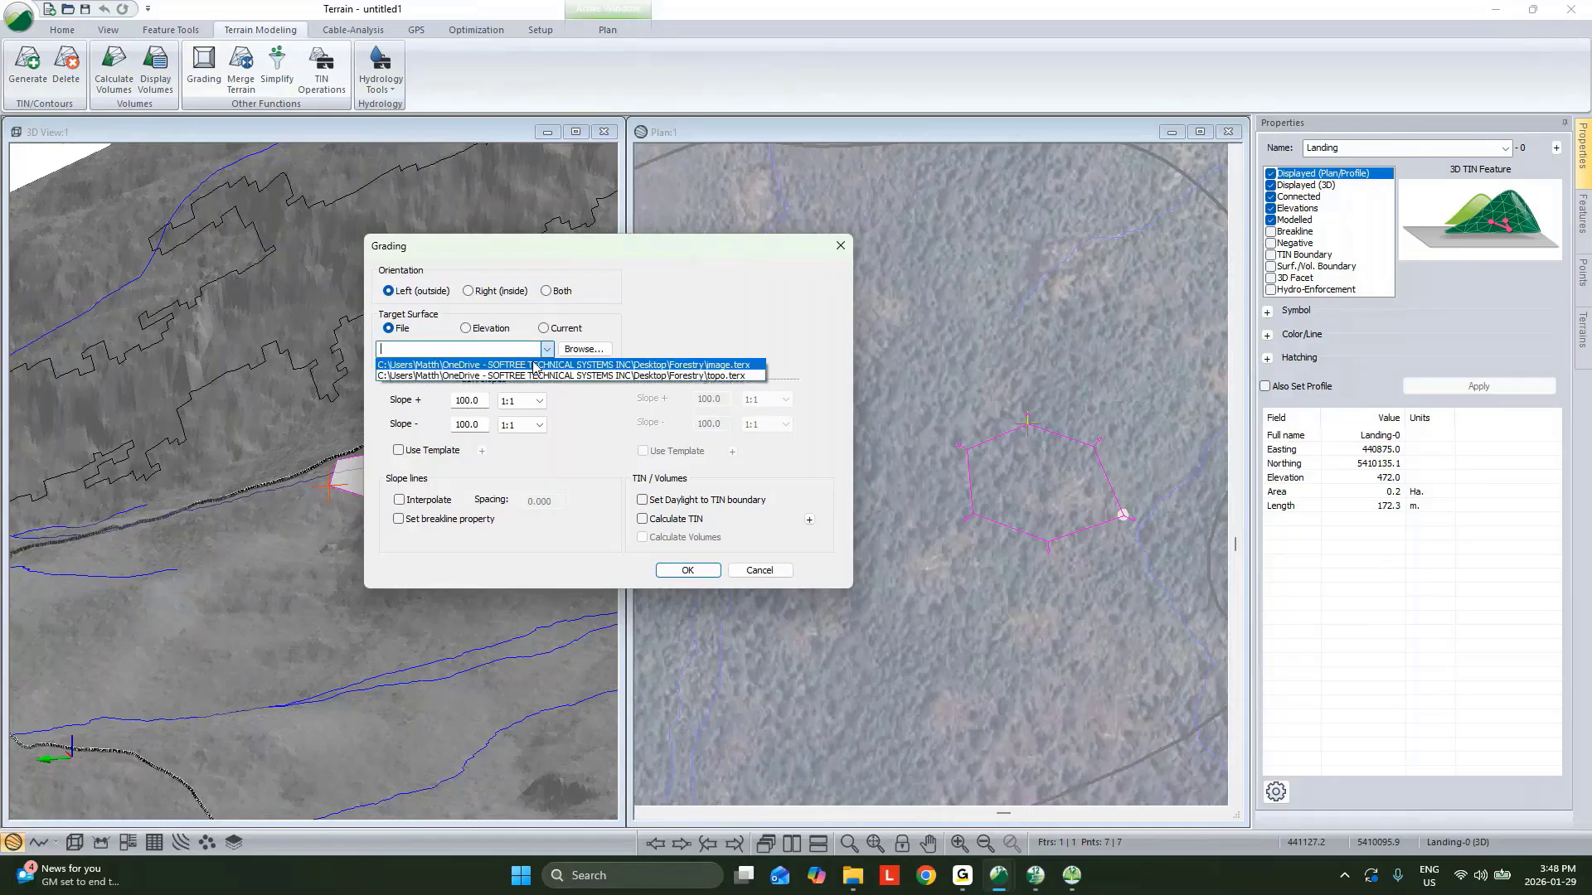
left_click(532, 375)
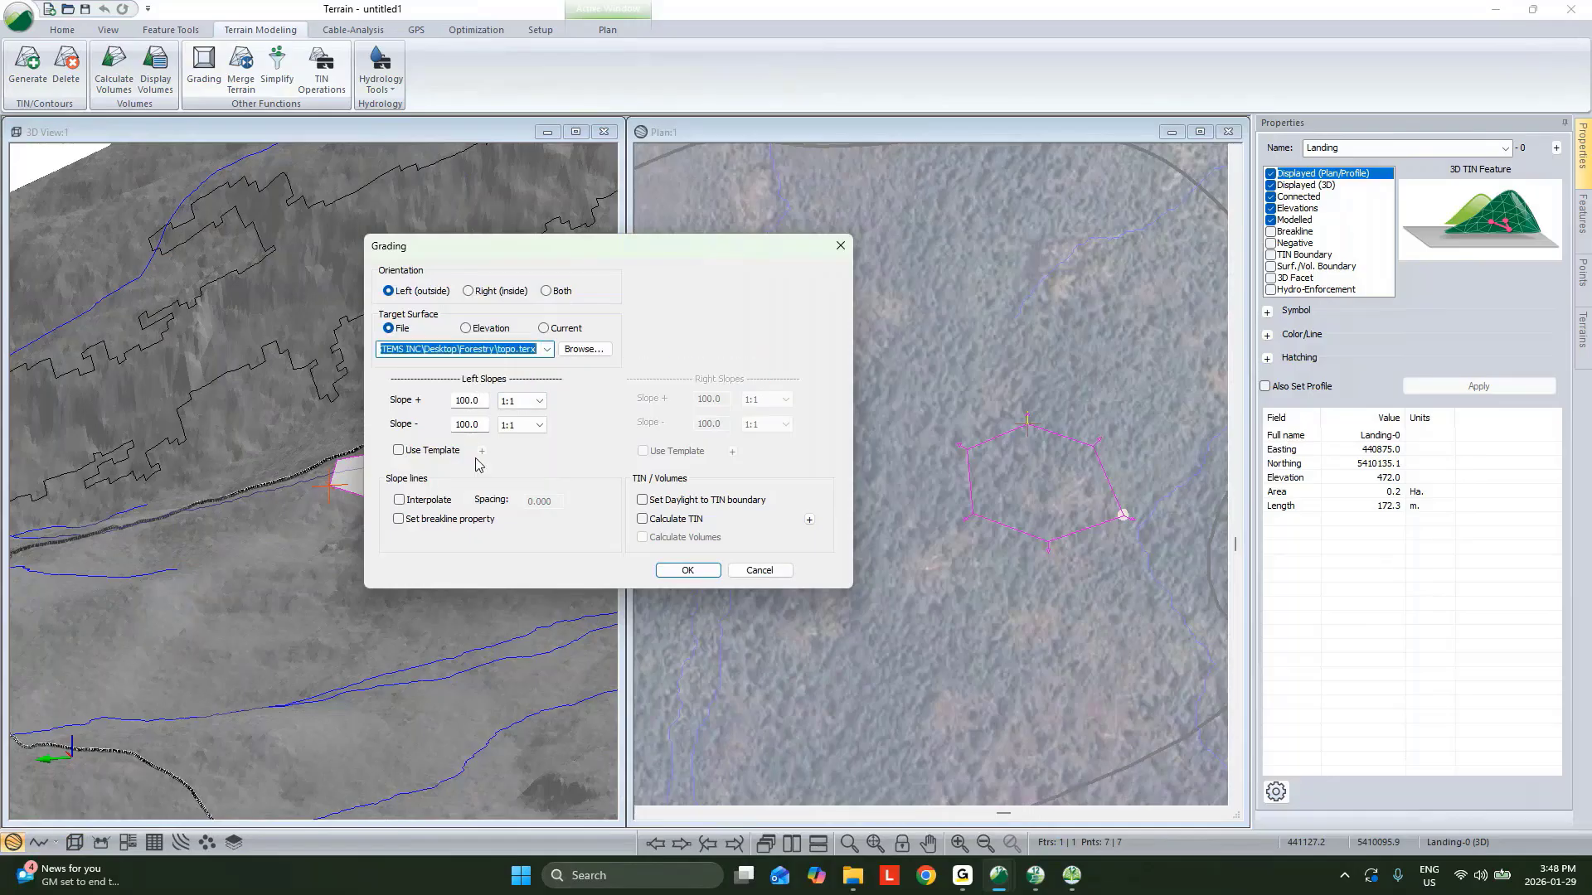
left_click(400, 500)
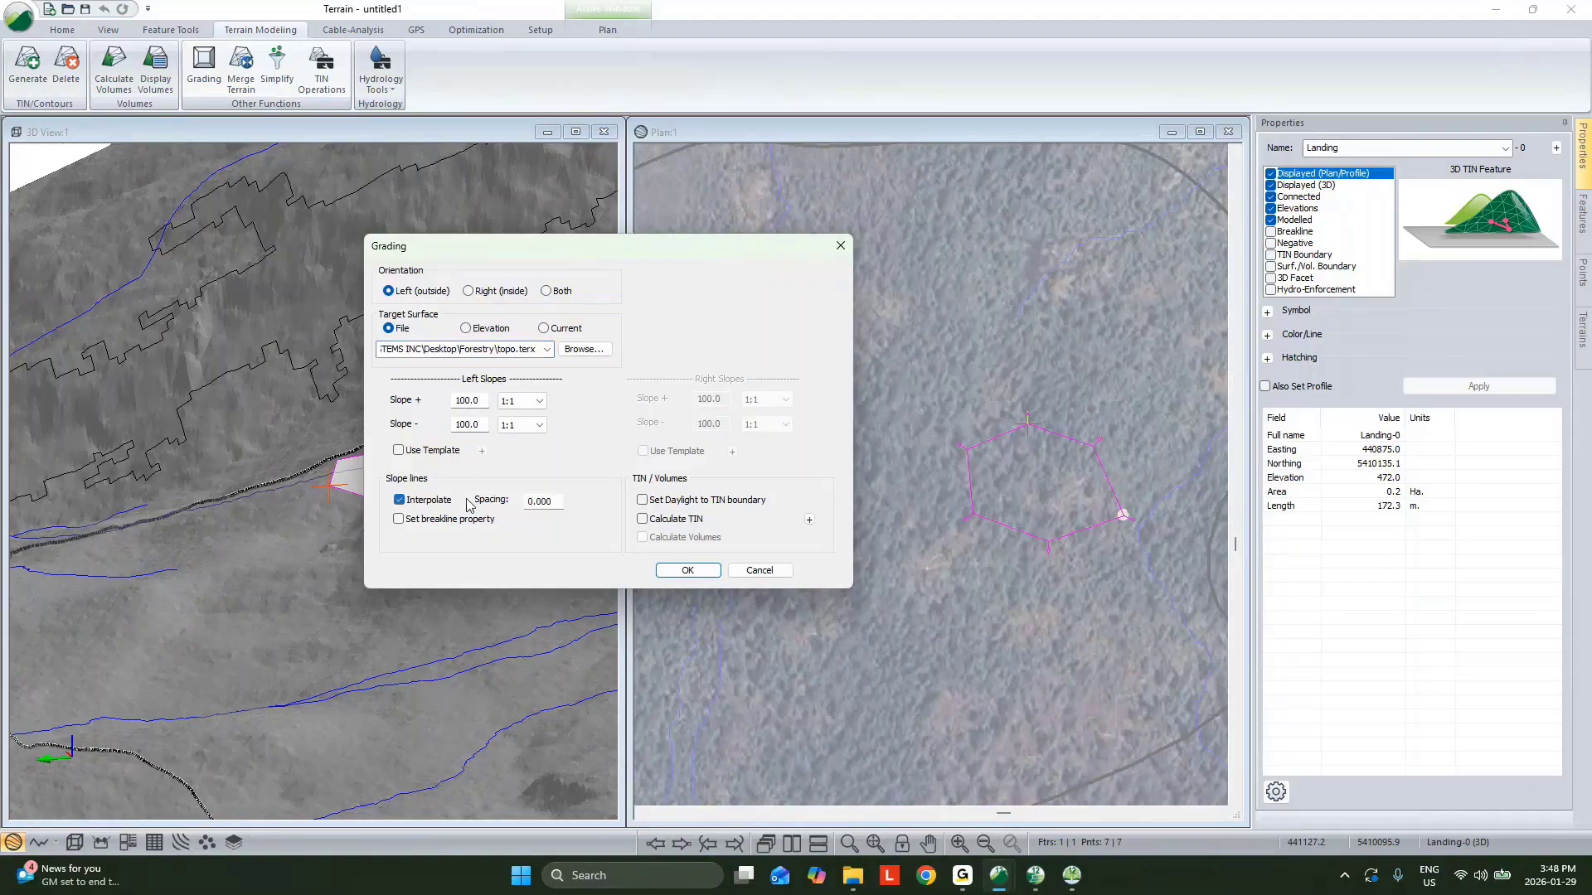
left_click_drag(561, 502, 347, 472)
type("5")
left_click(440, 521)
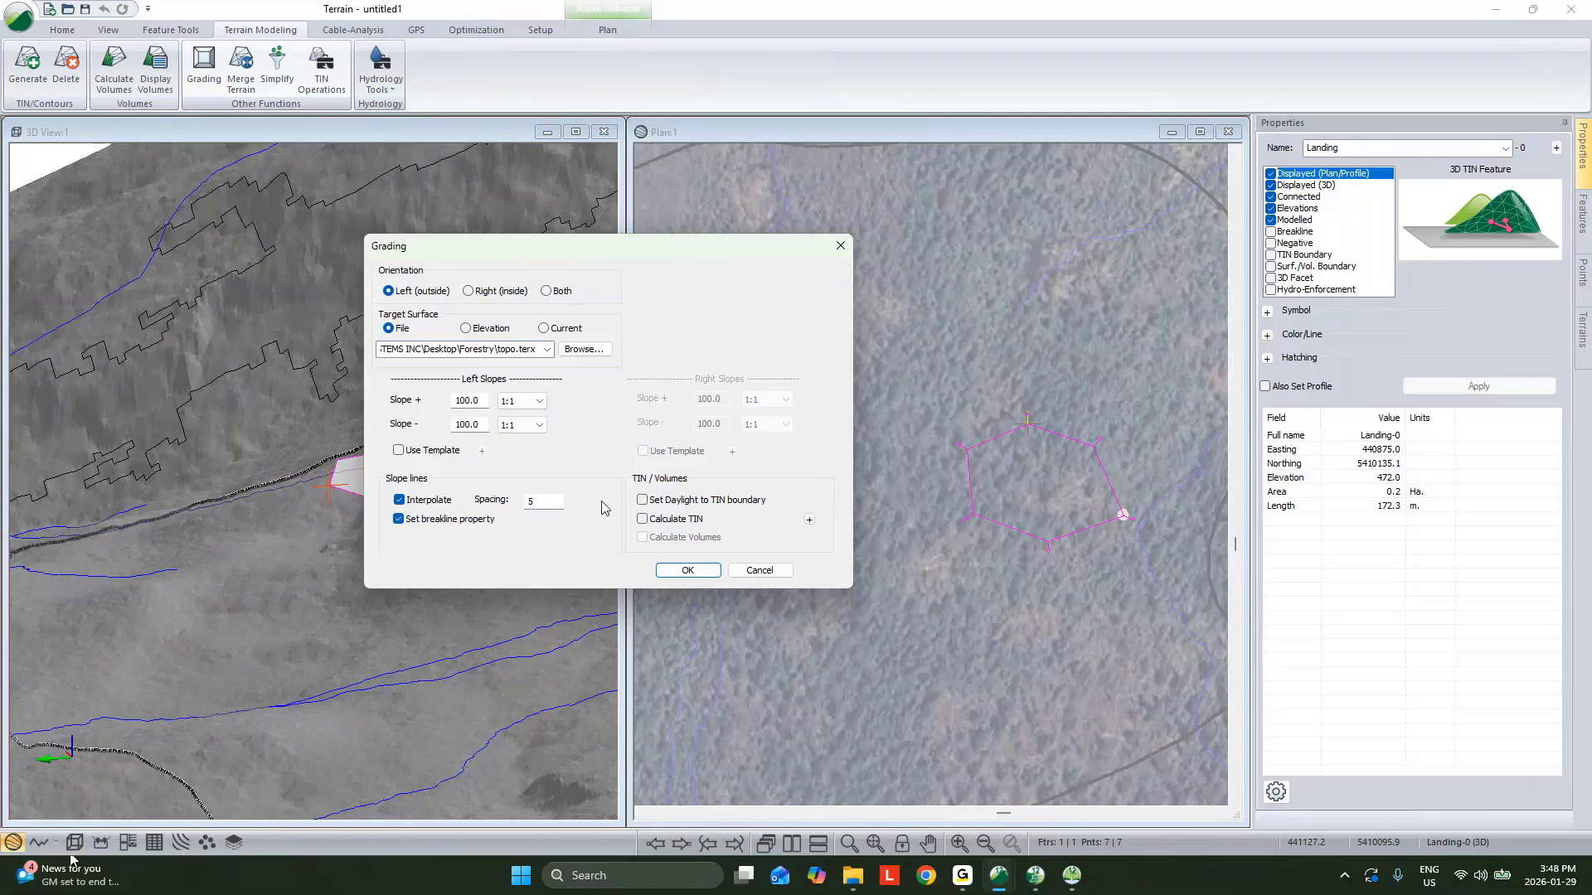
left_click(645, 520)
left_click(644, 537)
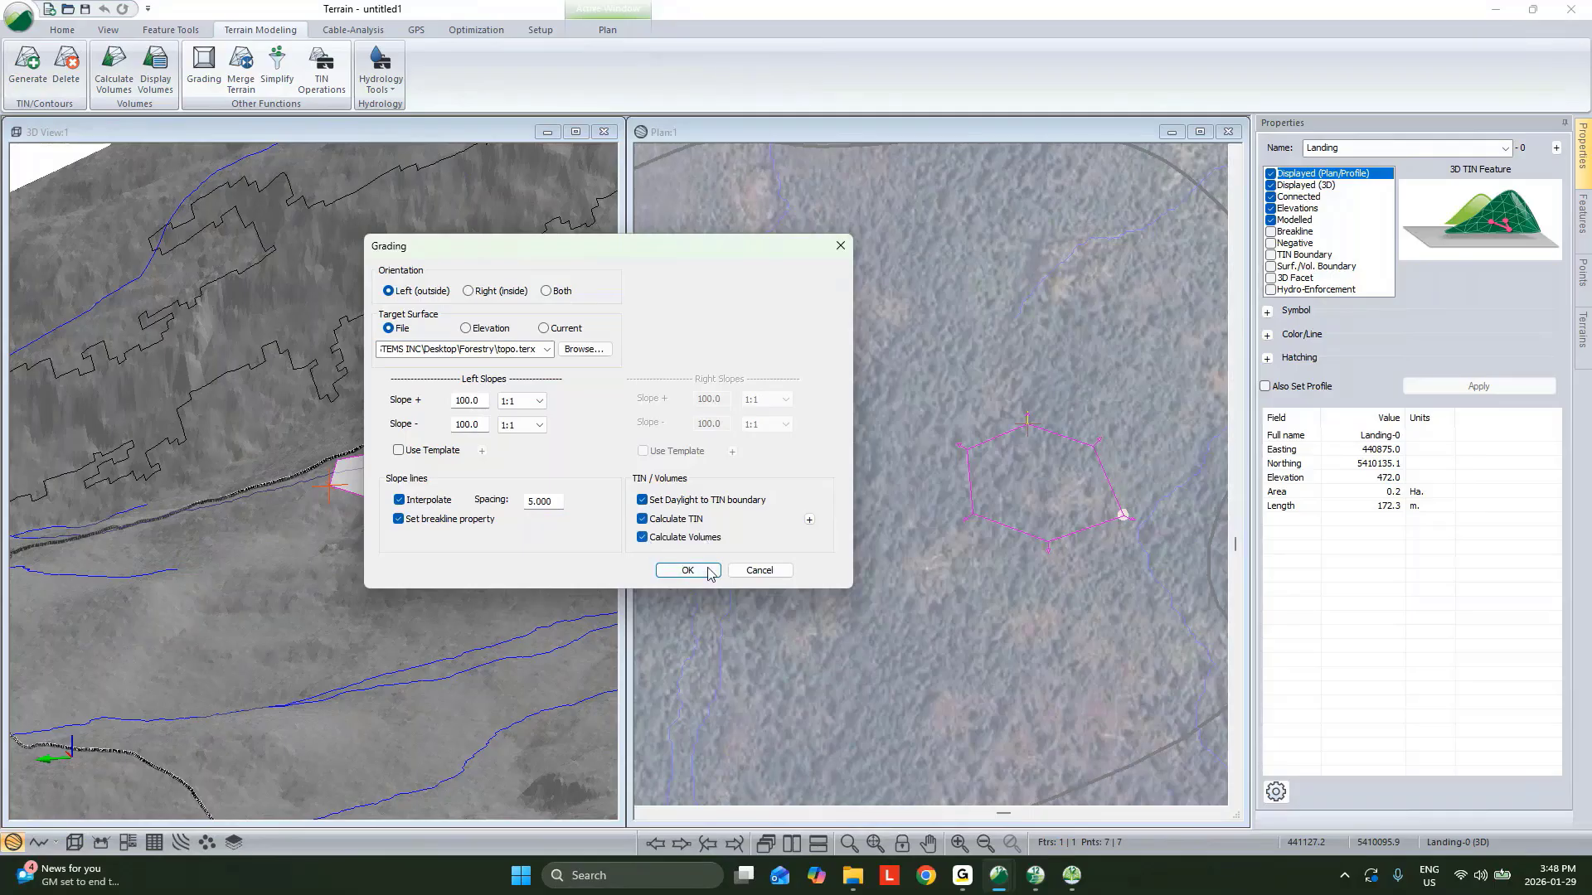
left_click(703, 569)
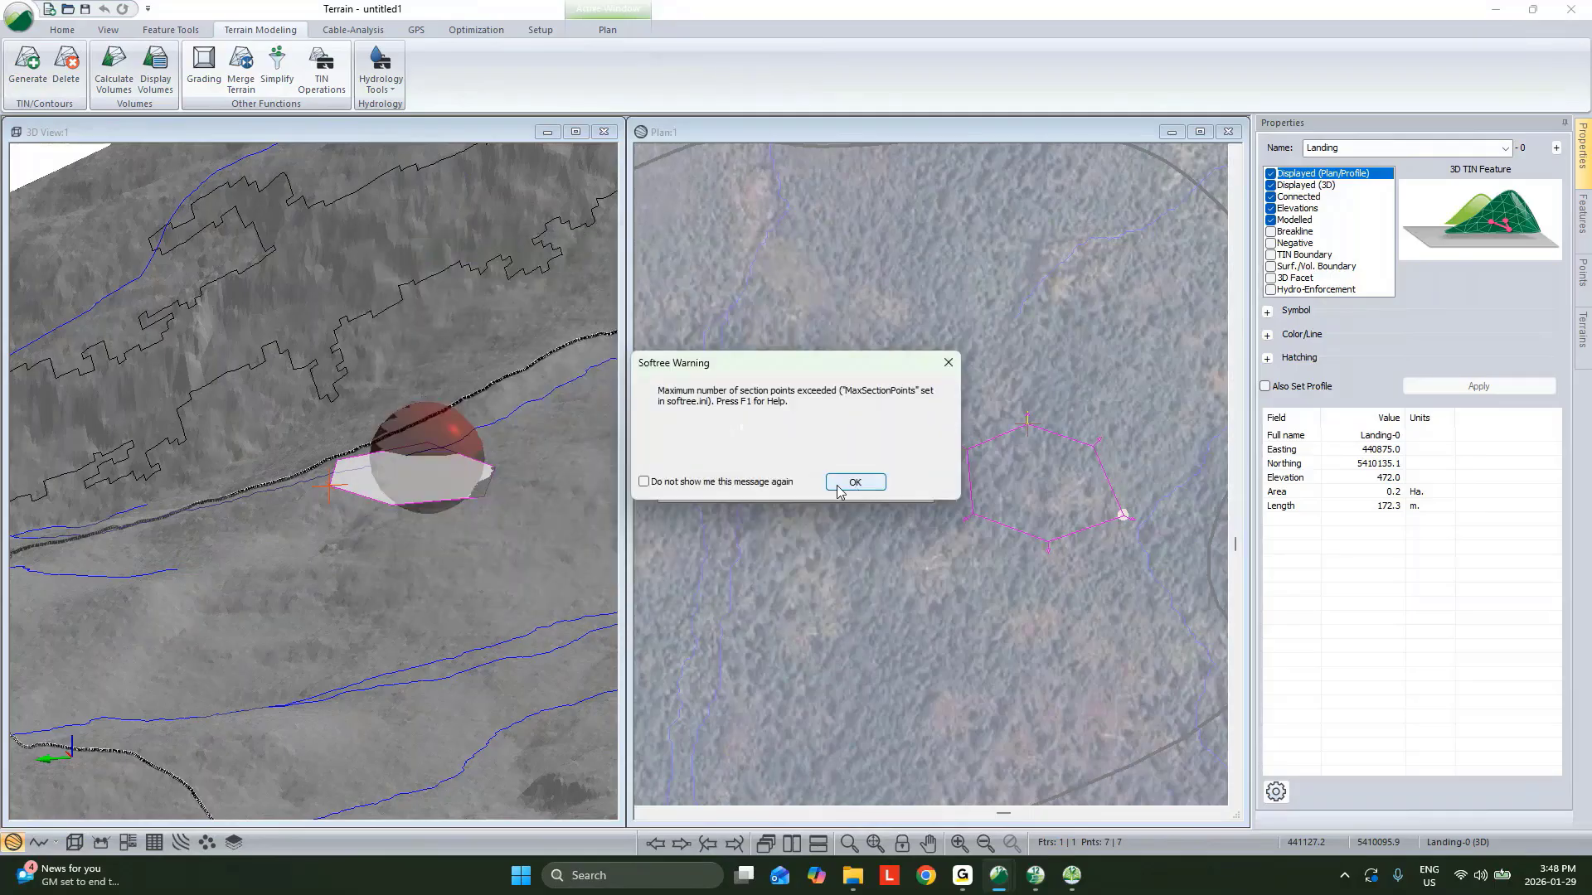
Dismiss the section-points warning and close the volume report.
left_click(854, 482)
left_click(778, 483)
left_click(855, 481)
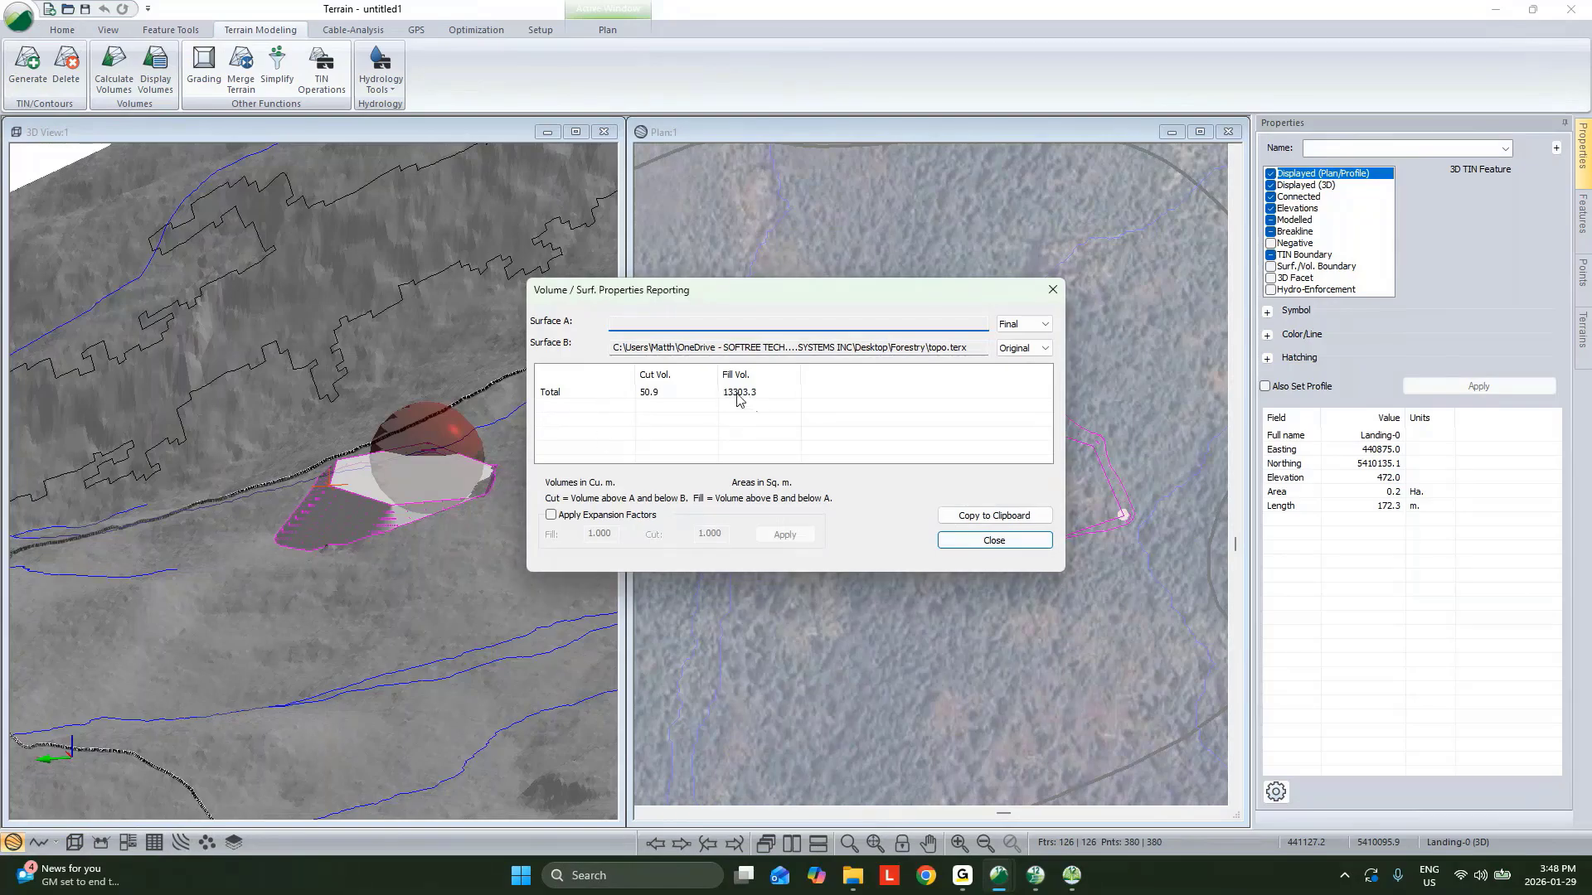
left_click(991, 541)
Orbit the 3D view and select the slope lines and landing to inspect the graded fill slopes.
left_click(319, 531)
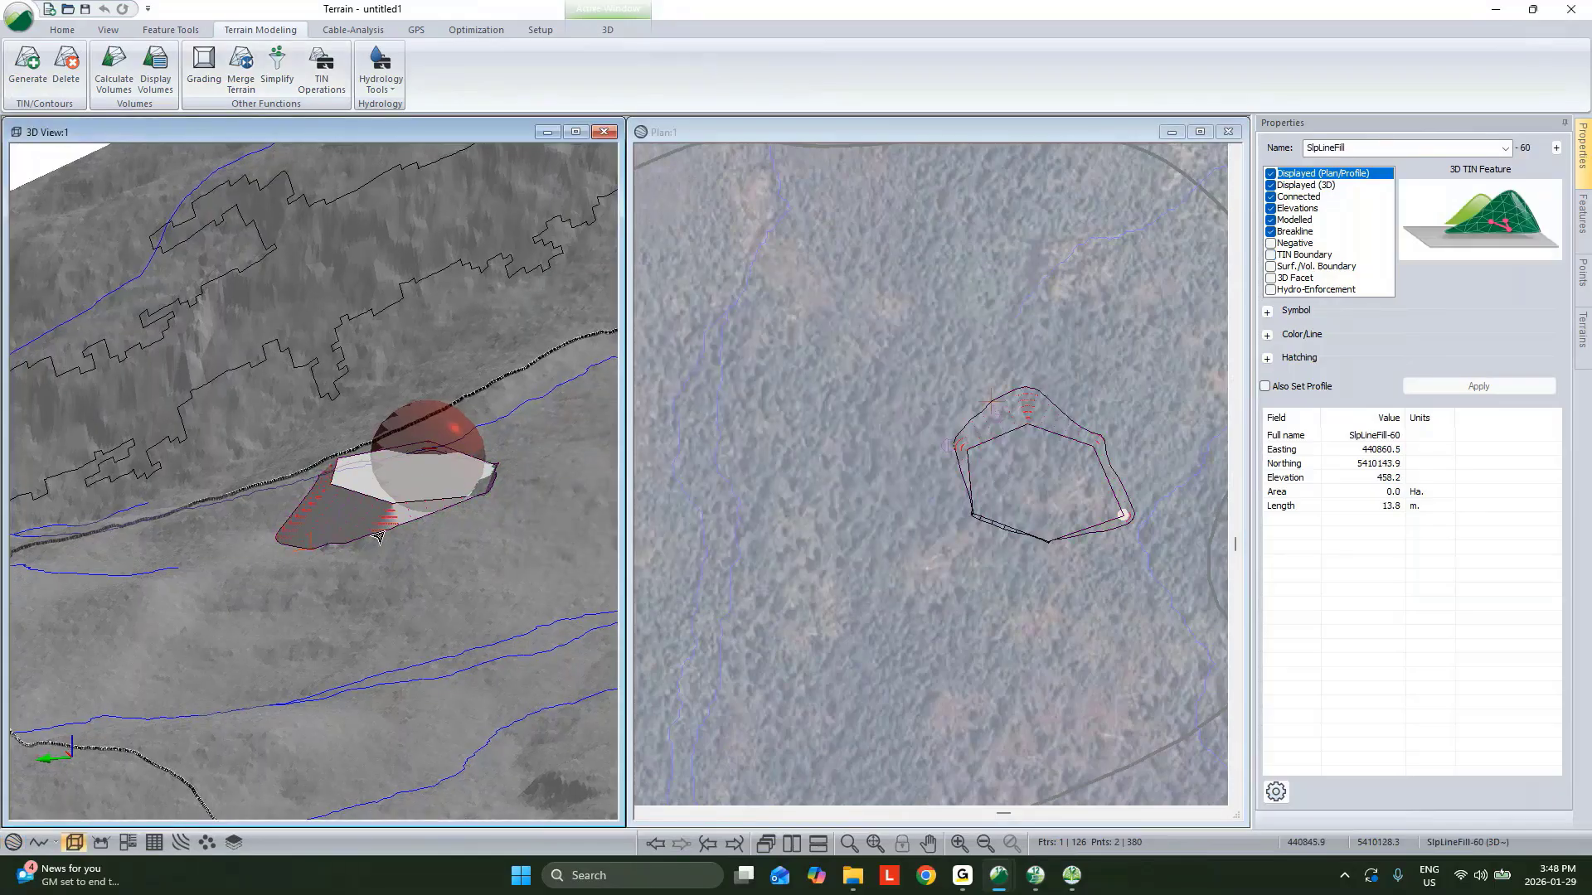
left_click_drag(391, 529, 437, 561)
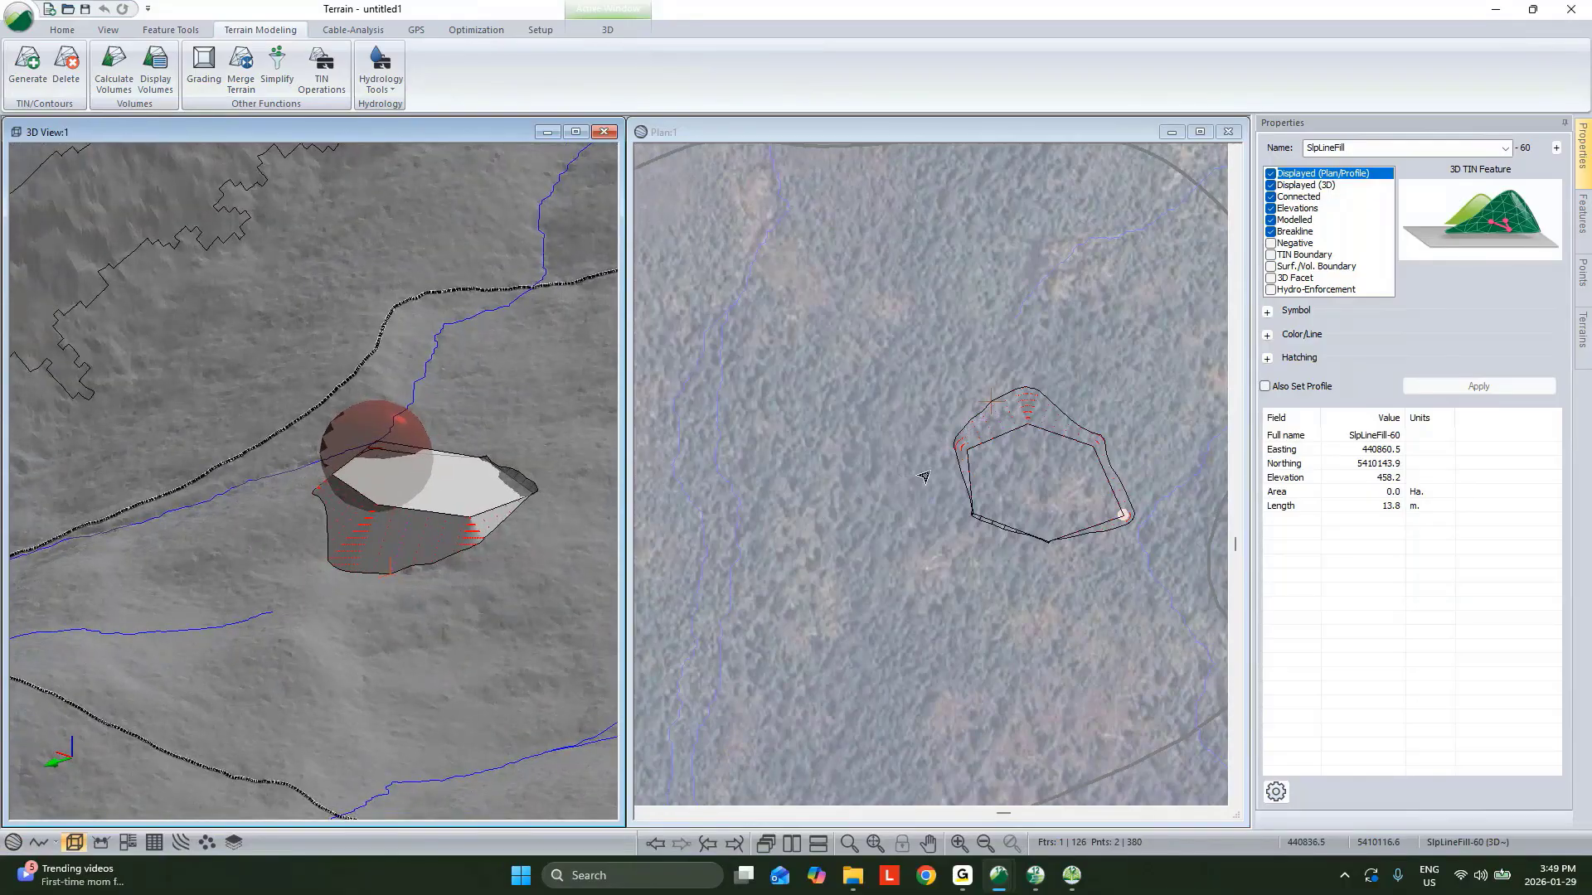
left_click(964, 481)
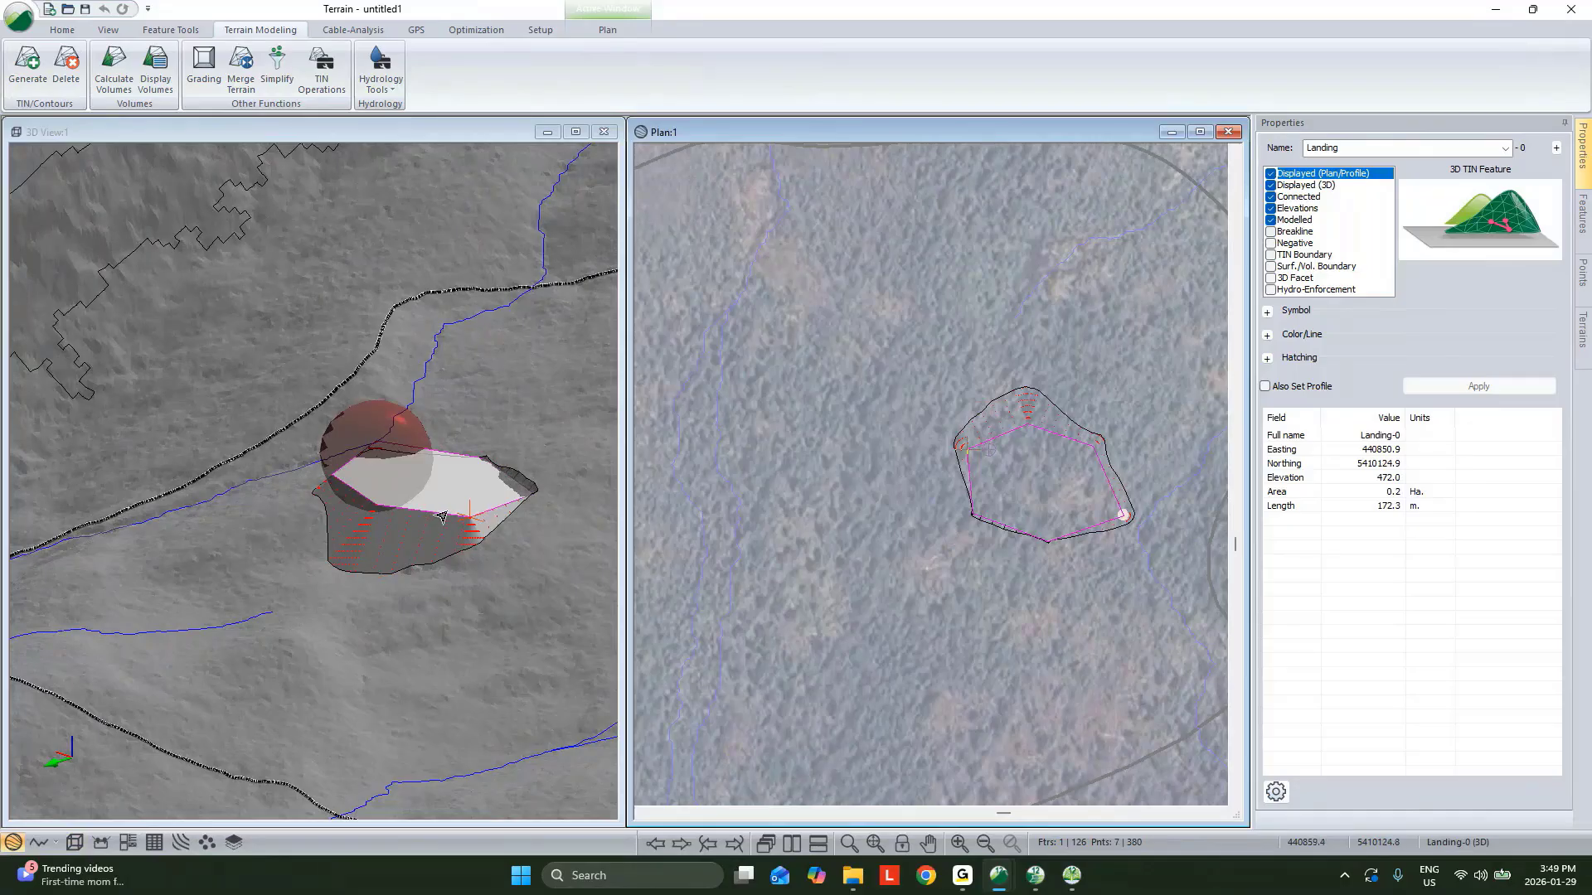
left_click_drag(440, 518, 409, 515)
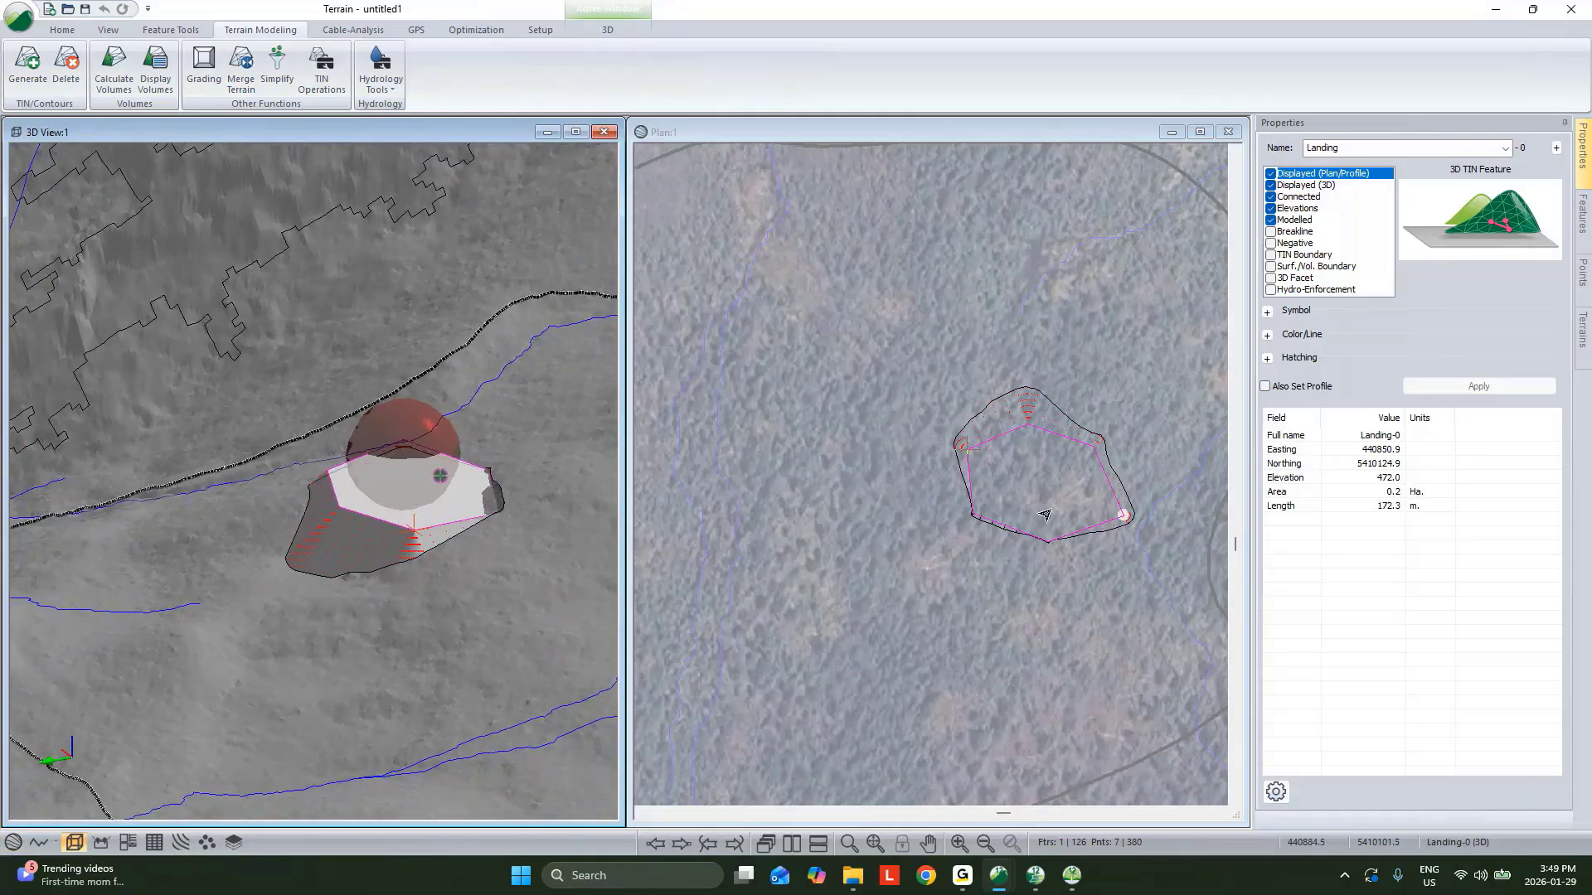
mouse_move(1044, 515)
Auto-balance the landing's cut and fill against topo.terx with a 0 surplus volume, then close the volume report.
left_click(484, 30)
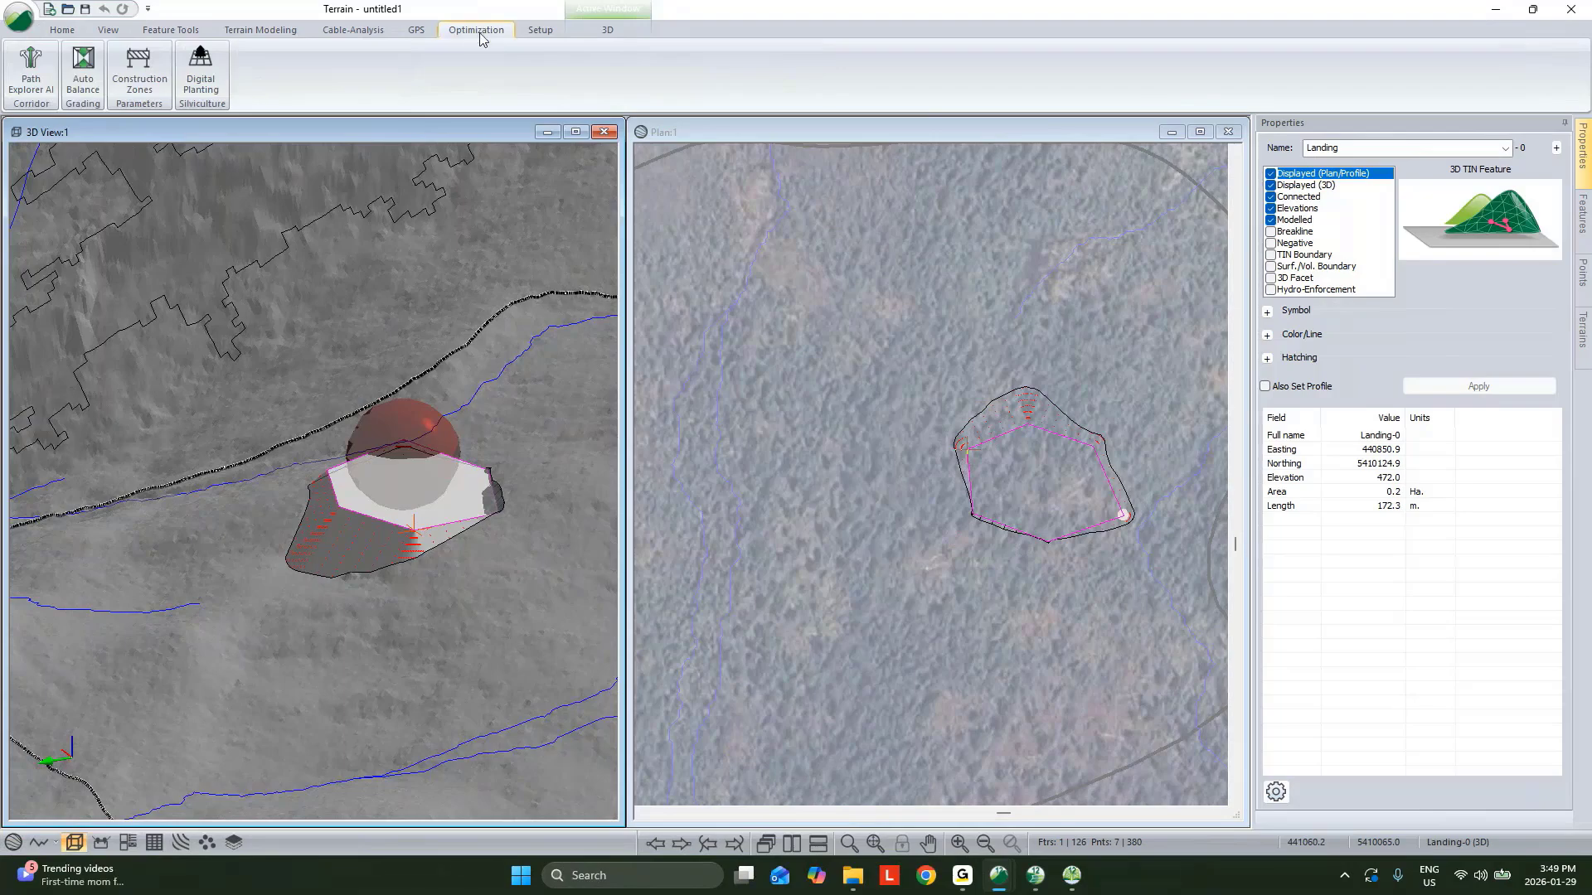
left_click(85, 72)
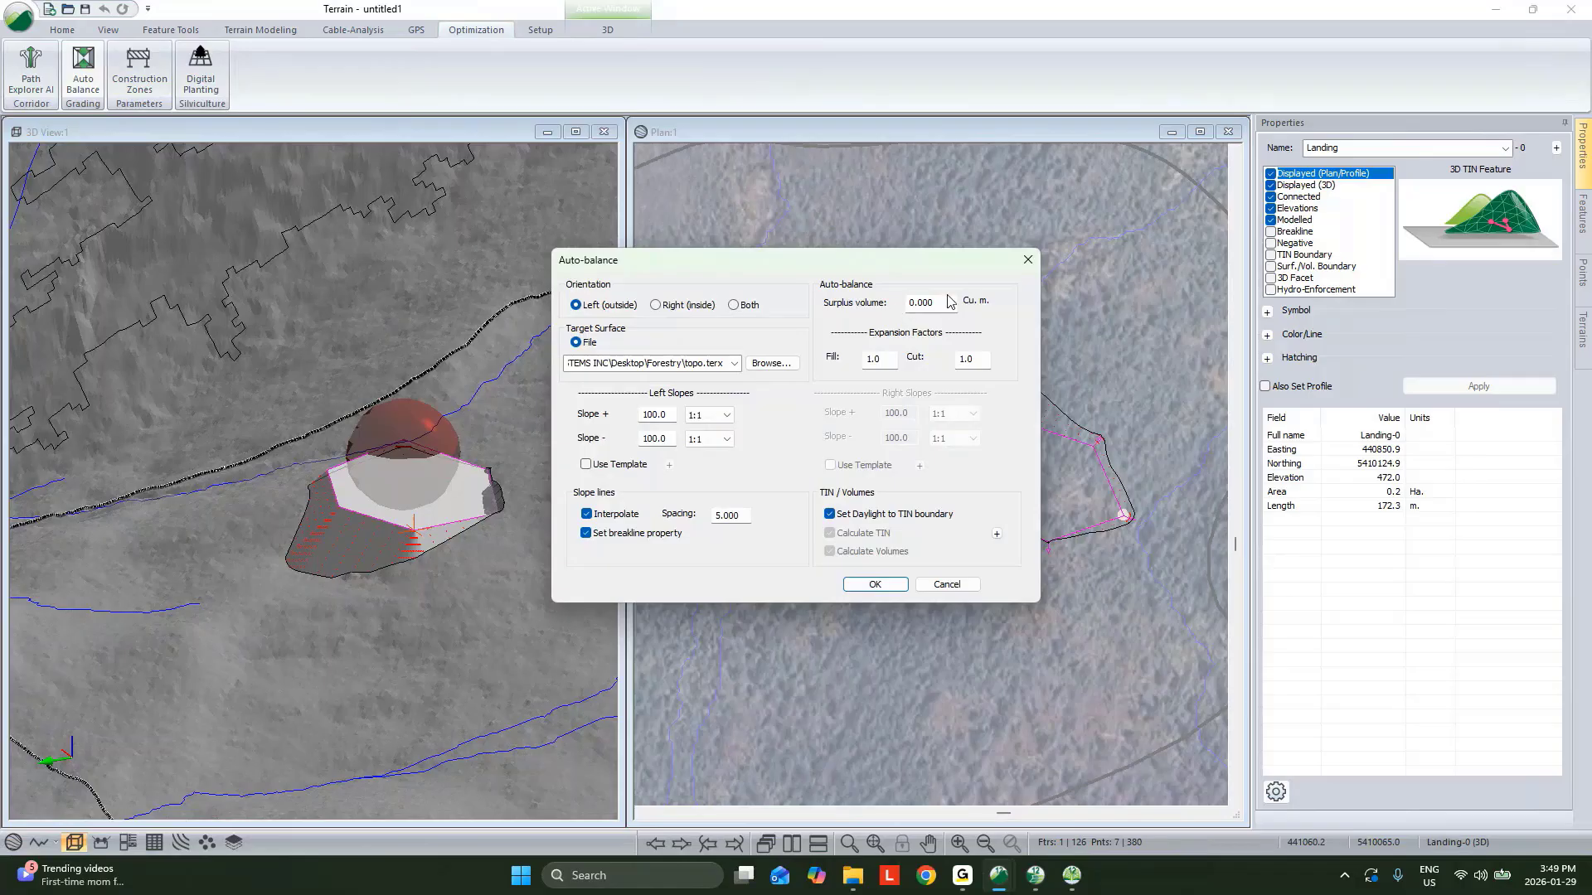
left_click_drag(953, 256, 666, 198)
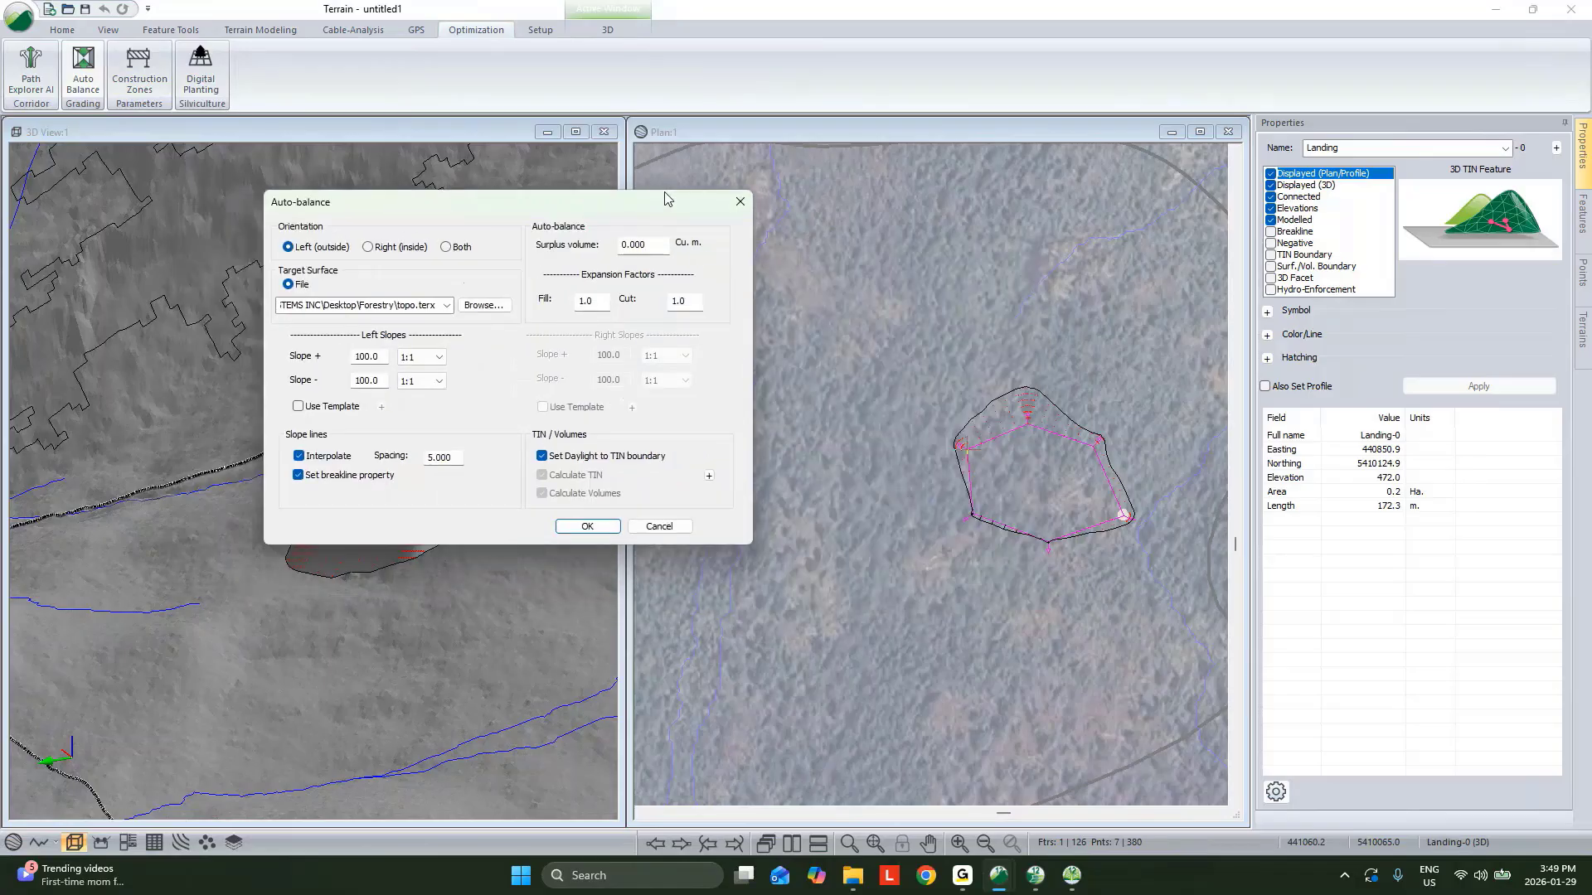
double_click(669, 248)
left_click(609, 527)
left_click(852, 473)
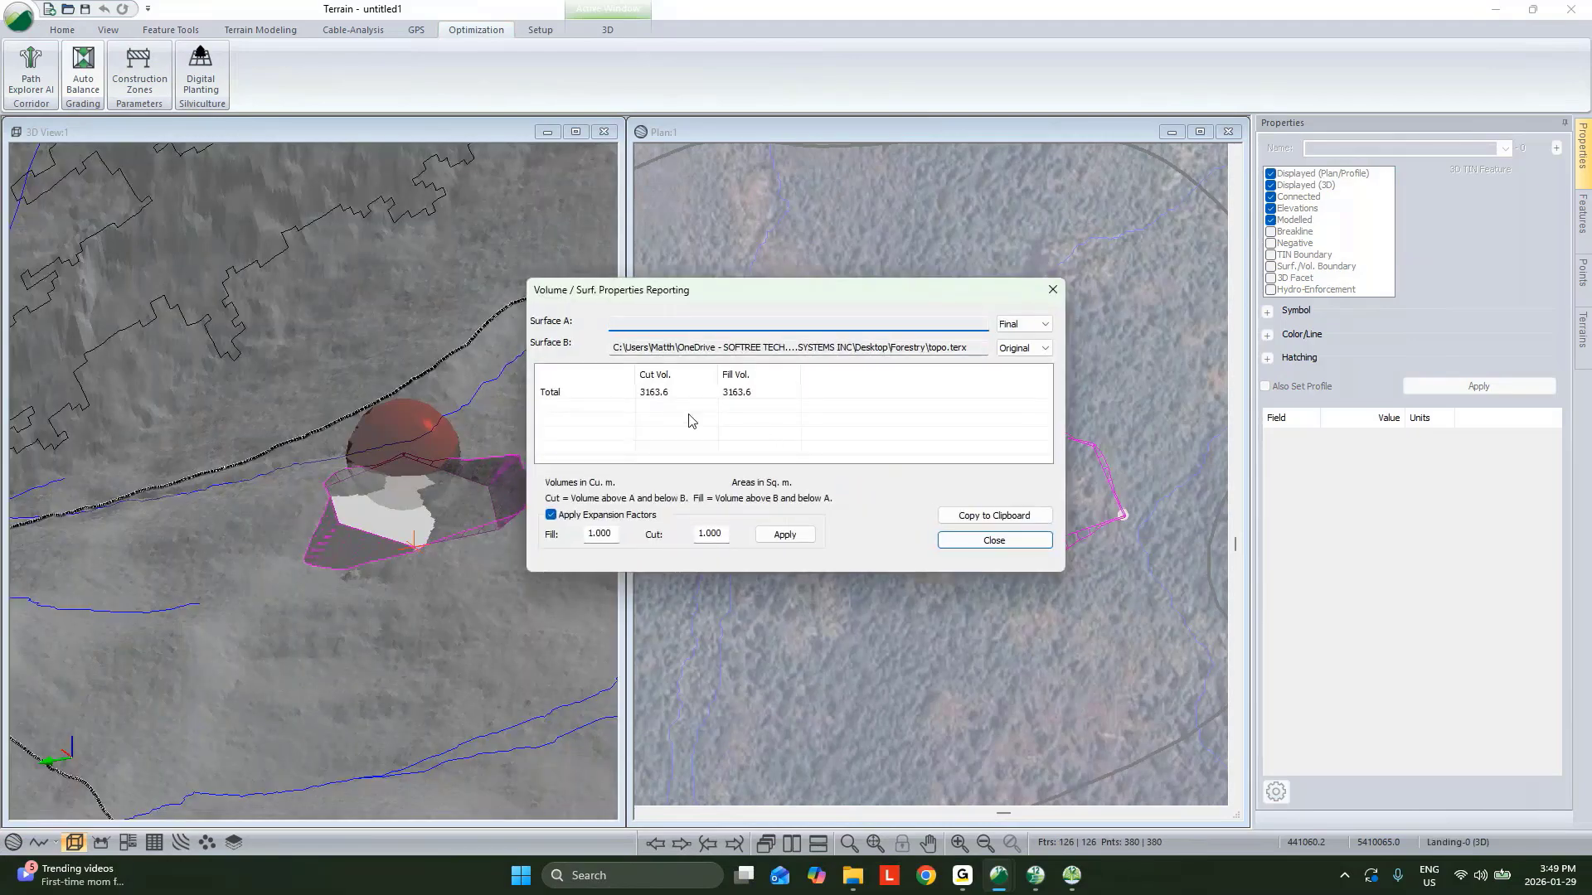
left_click(655, 394)
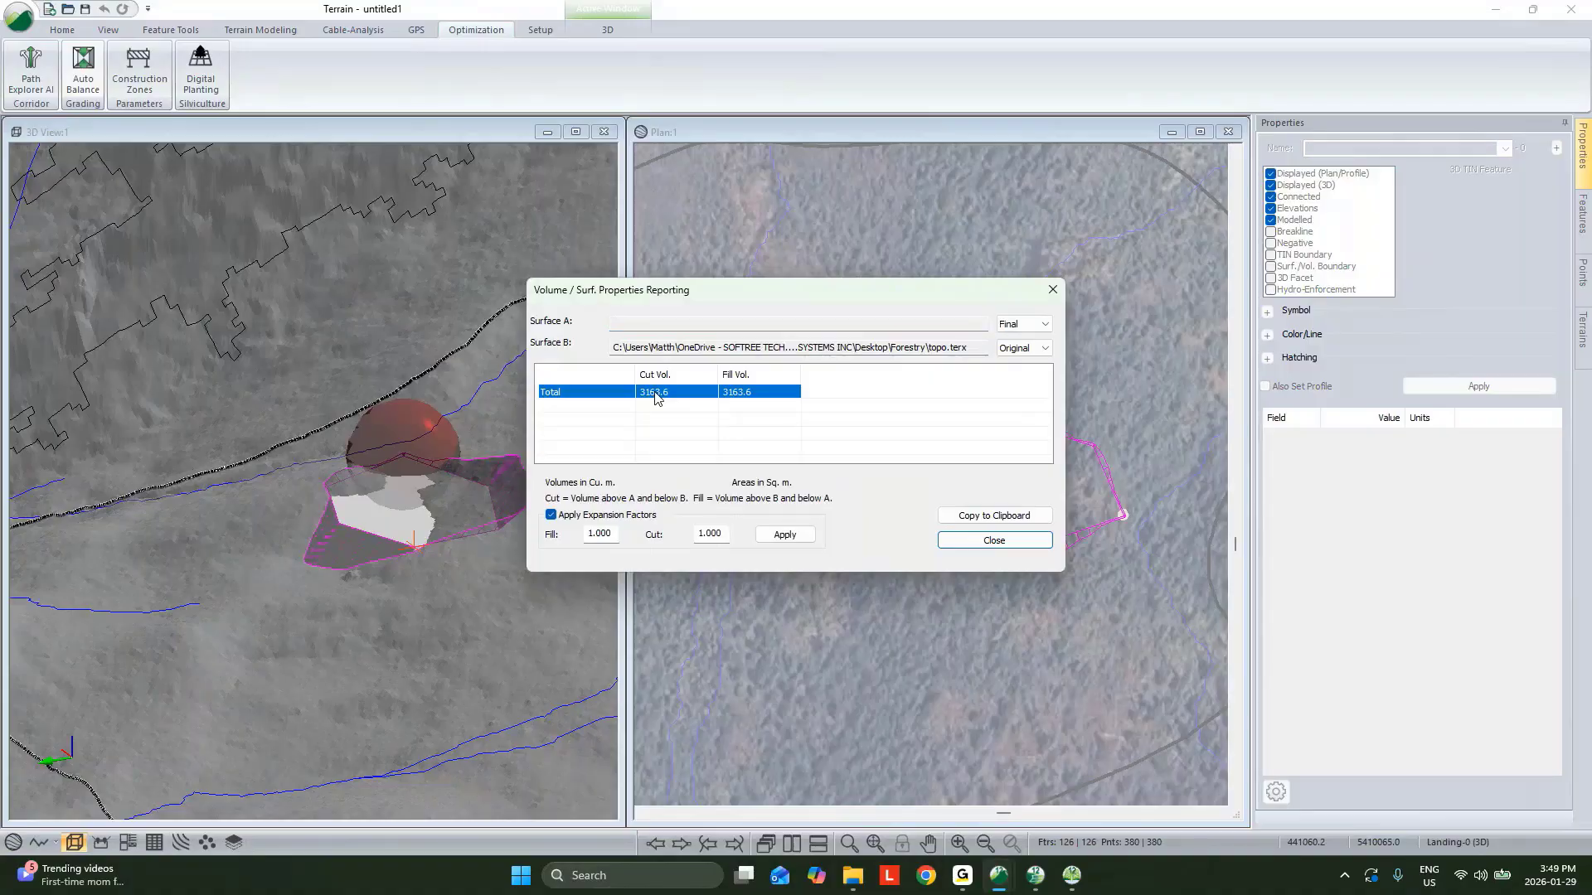
left_click(999, 540)
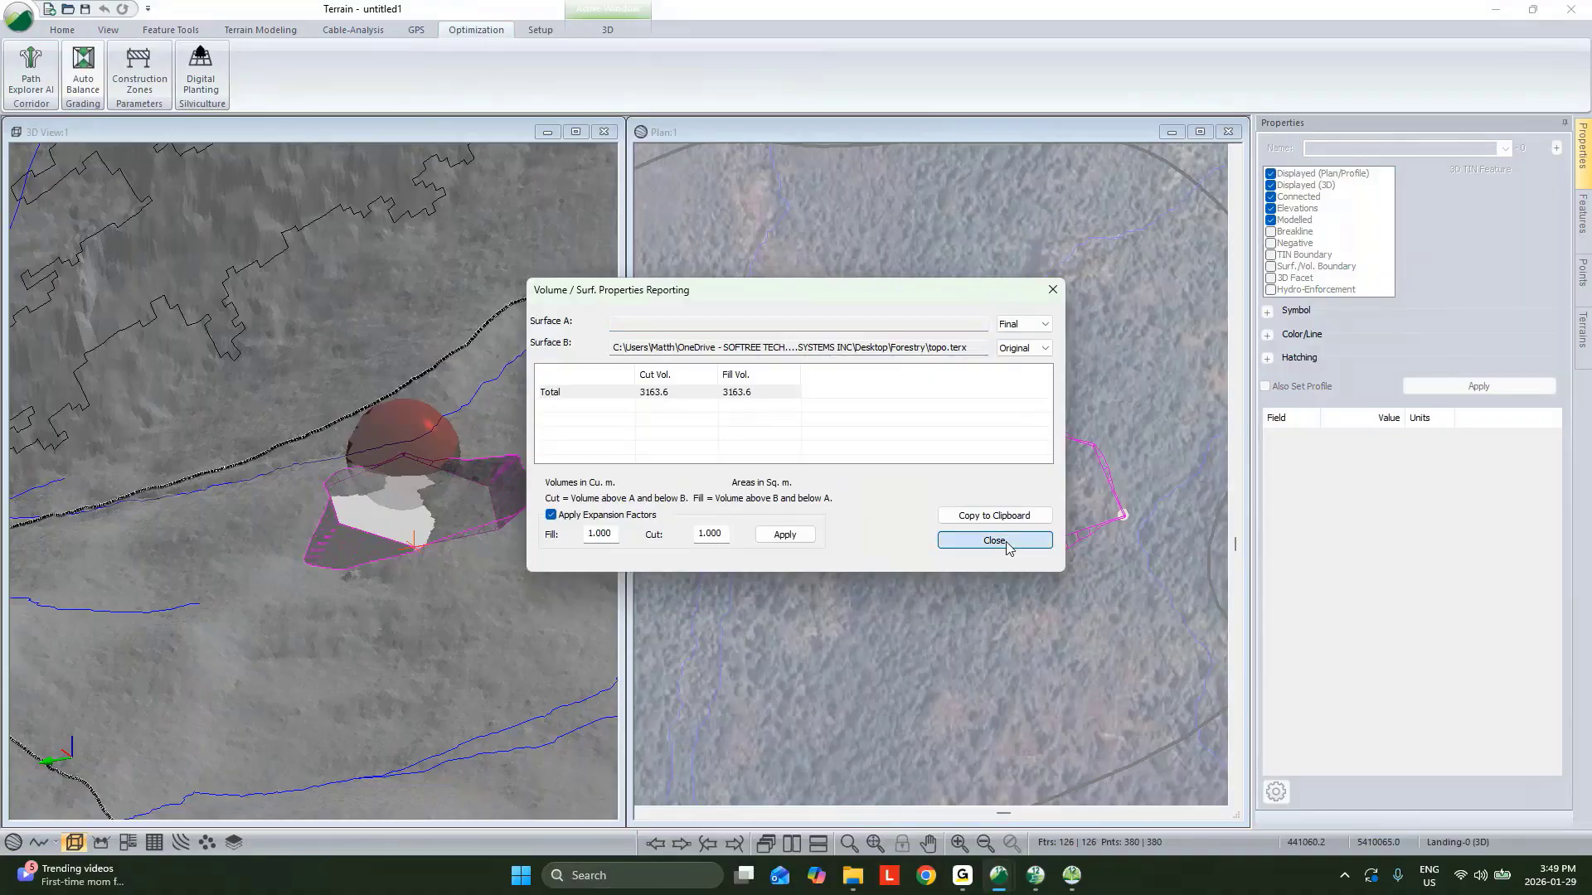
Orbit the 3D view to examine the balanced landing's cut and fill slopes.
left_click(433, 592)
mouse_move(433, 592)
left_mouse_down()
mouse_move(522, 566)
mouse_move(361, 570)
mouse_move(423, 563)
left_mouse_up()
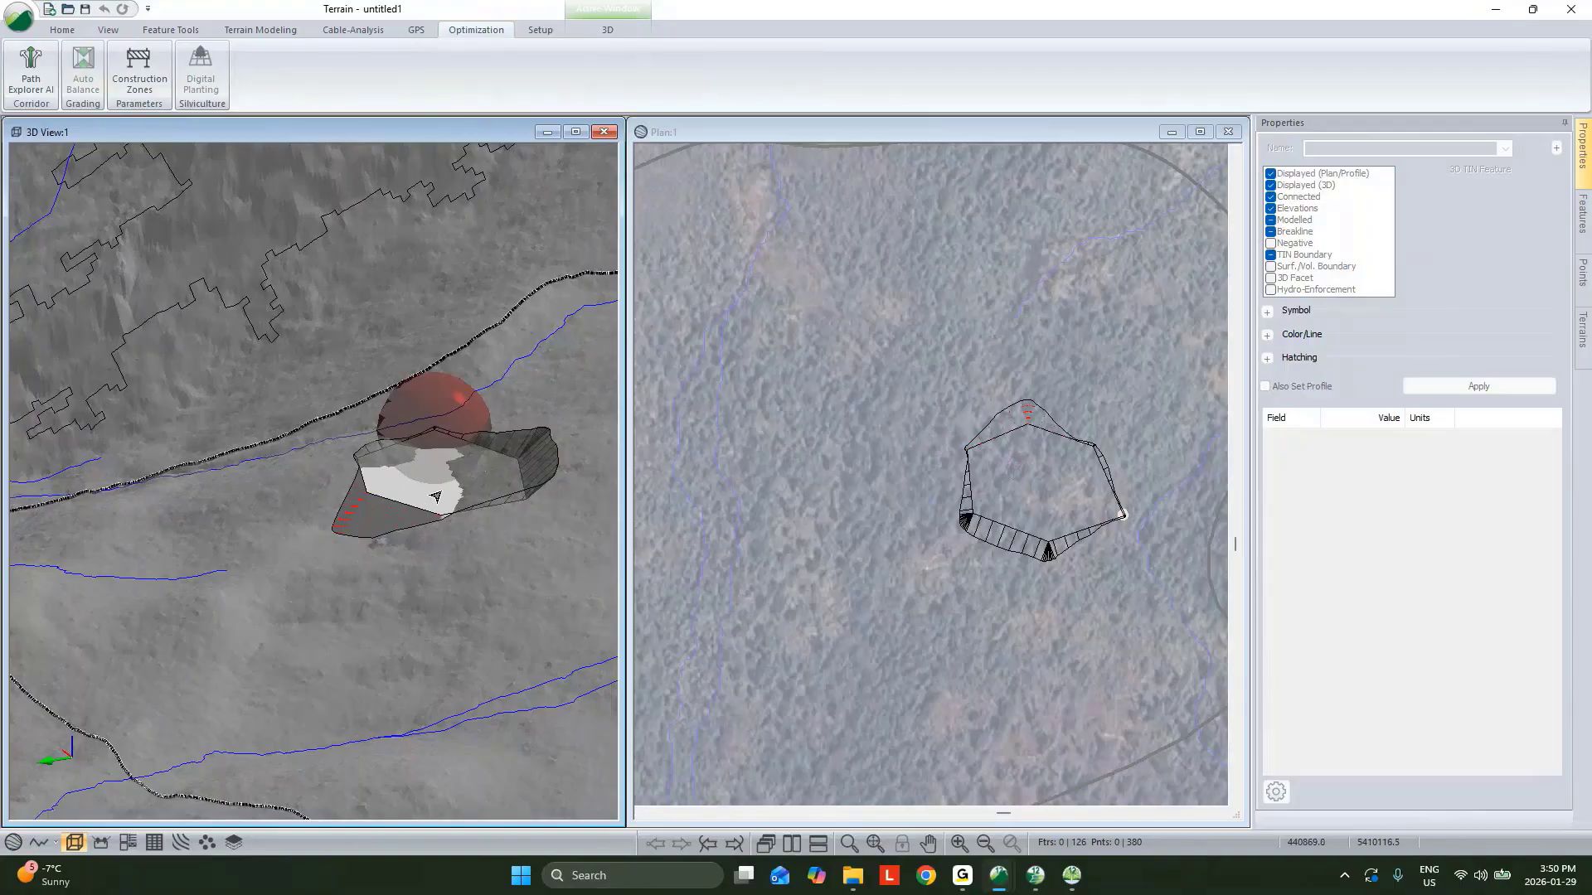
mouse_move(446, 496)
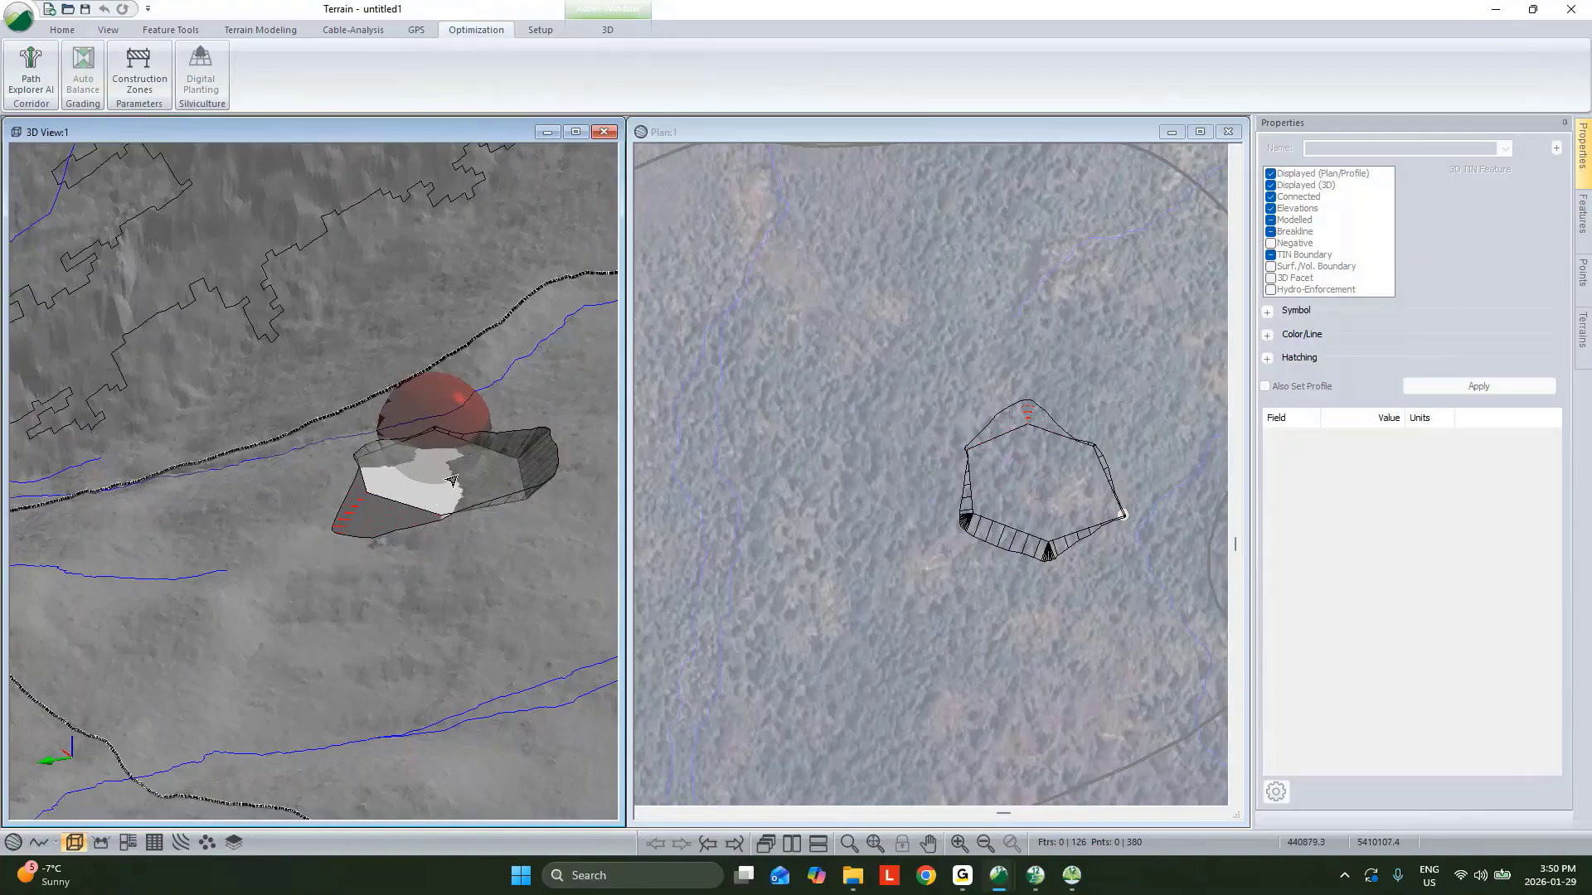